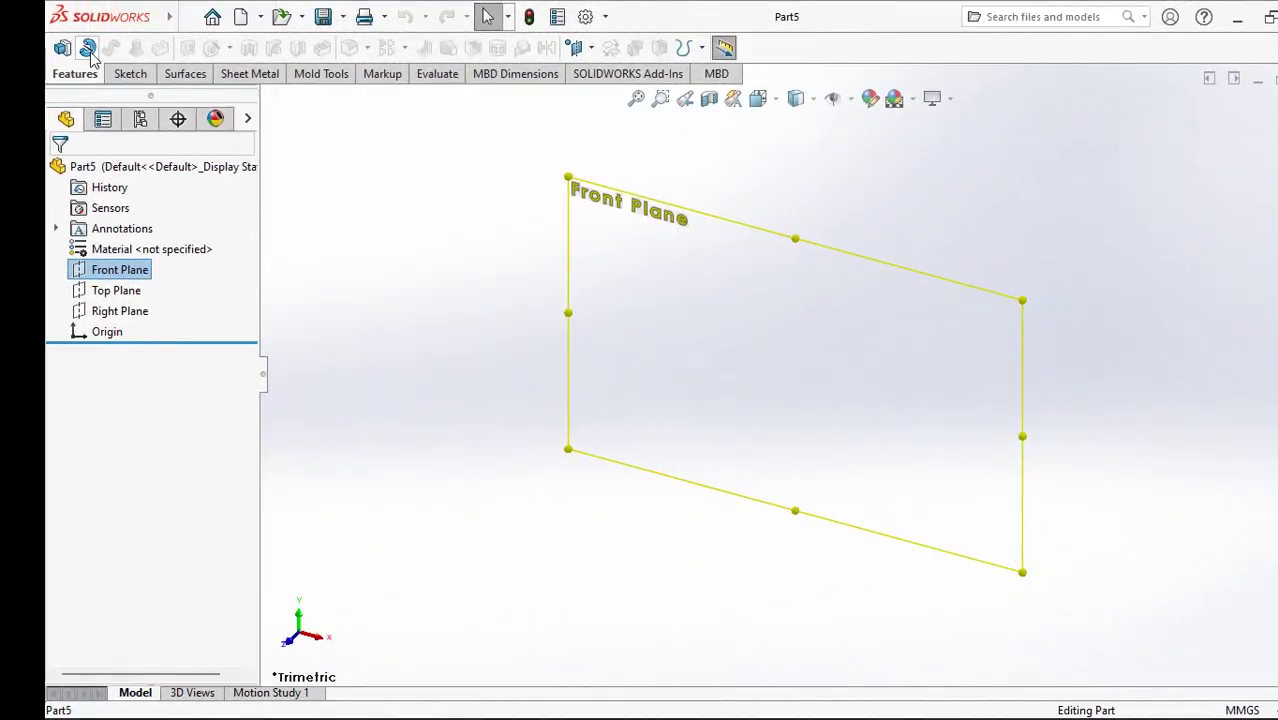
# Step: Start a sketch on the Front Plane and draw a vertical line up from the origin
pyautogui.click(88, 48)
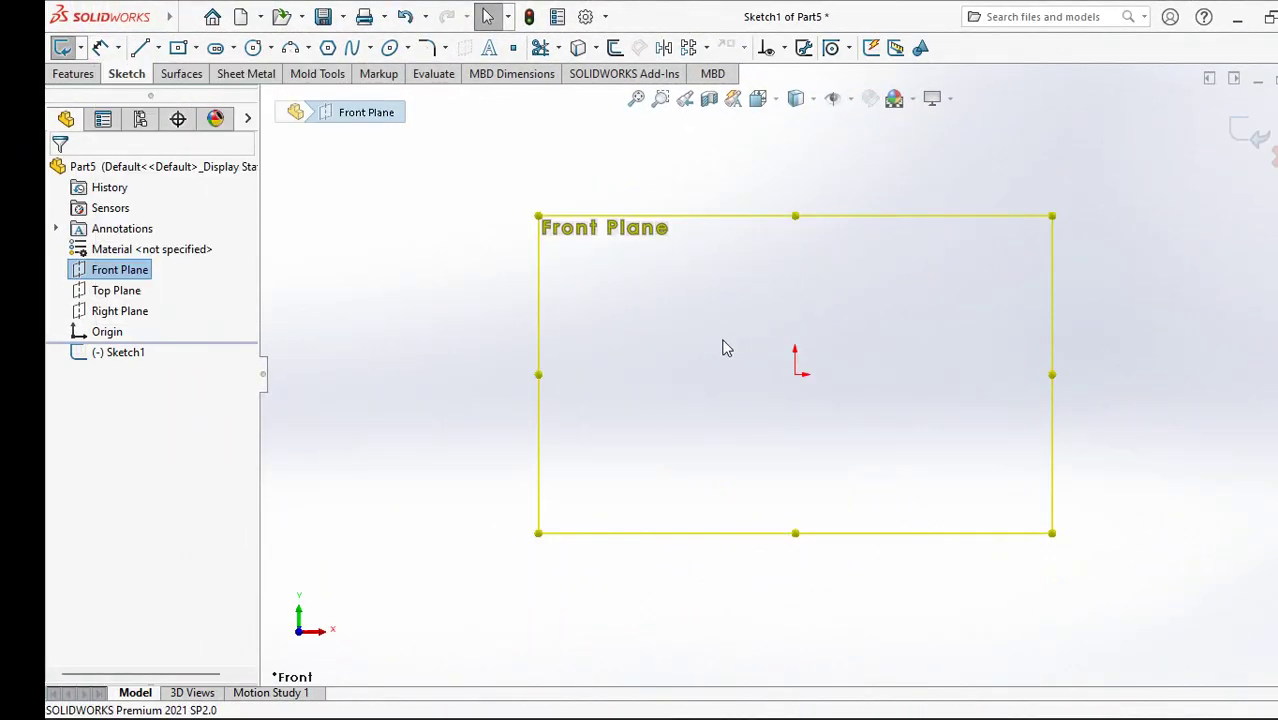
pyautogui.moveTo(727, 348)
pyautogui.keyDown('ctrl'); pyautogui.mouseDown(button='middle')
pyautogui.moveTo(471, 439)
pyautogui.moveTo(452, 470)
pyautogui.mouseUp(button='middle'); pyautogui.keyUp('ctrl')
pyautogui.click(141, 47)
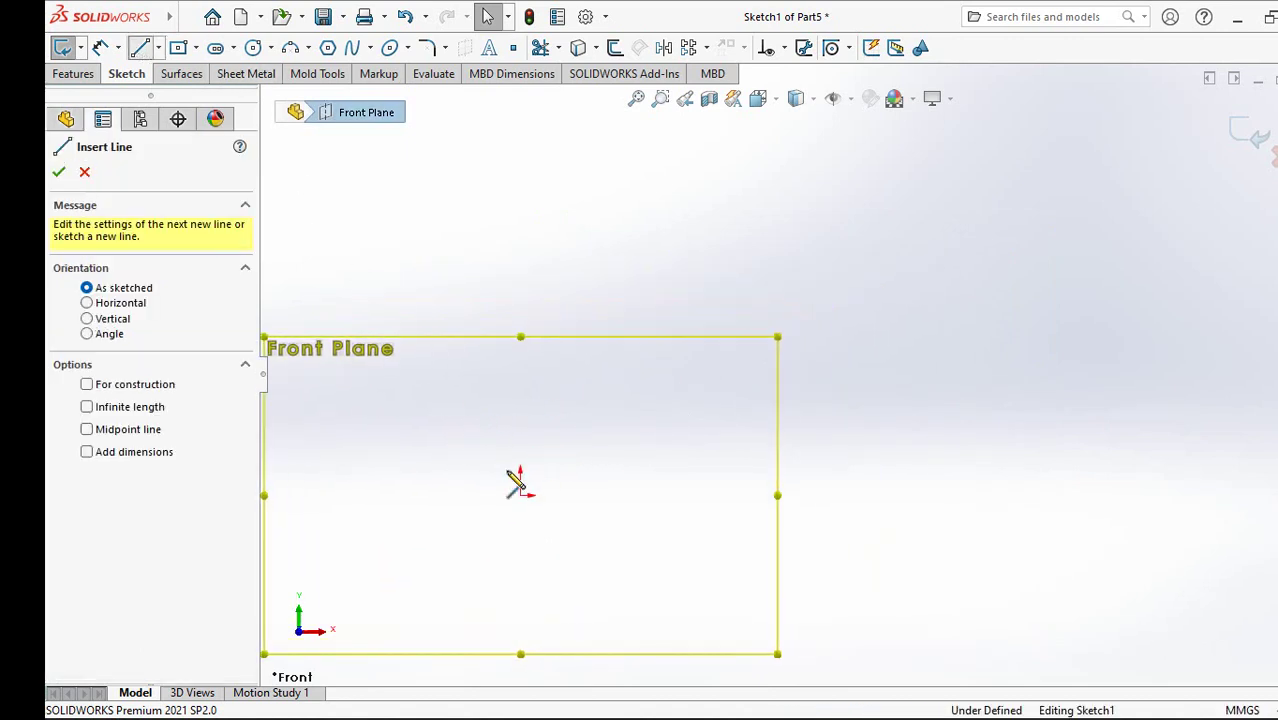
pyautogui.click(520, 493)
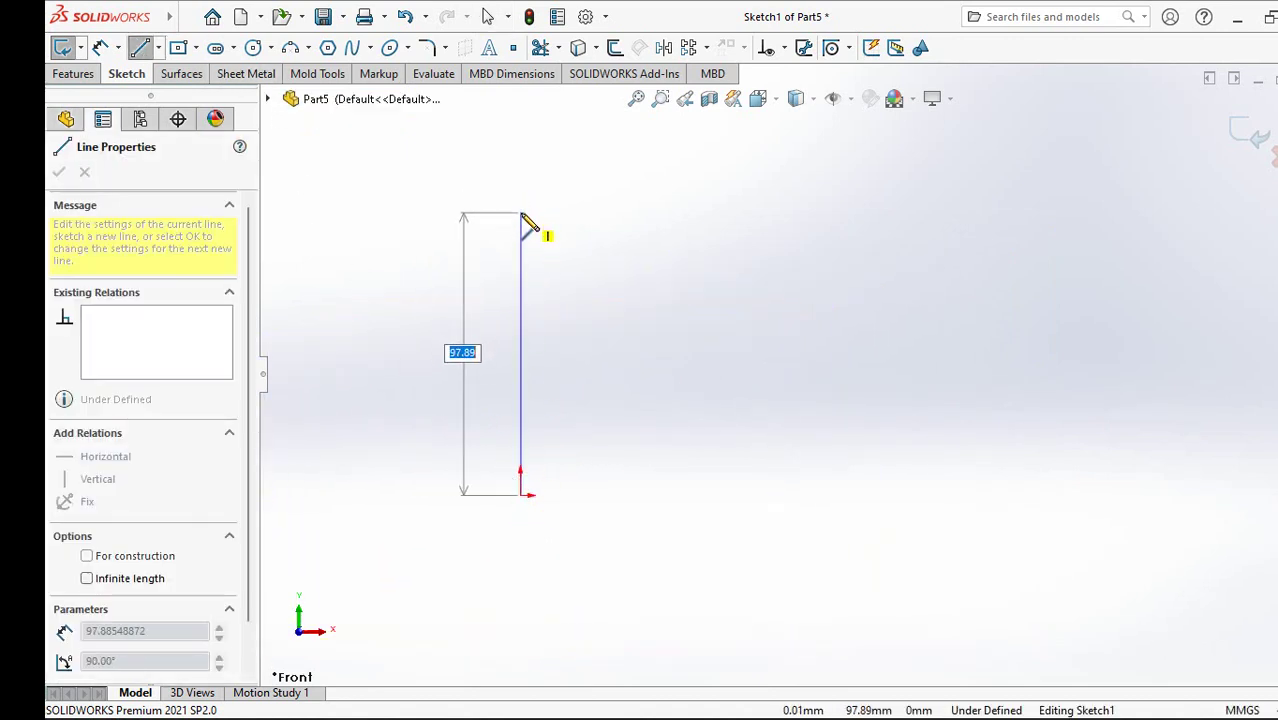
pyautogui.click(520, 205)
pyautogui.press('Escape')
pyautogui.moveTo(519, 205)
pyautogui.keyDown('shift'); pyautogui.mouseDown(button='middle')
pyautogui.moveTo(512, 190)
pyautogui.moveTo(521, 262)
pyautogui.mouseUp(button='middle'); pyautogui.keyUp('shift')
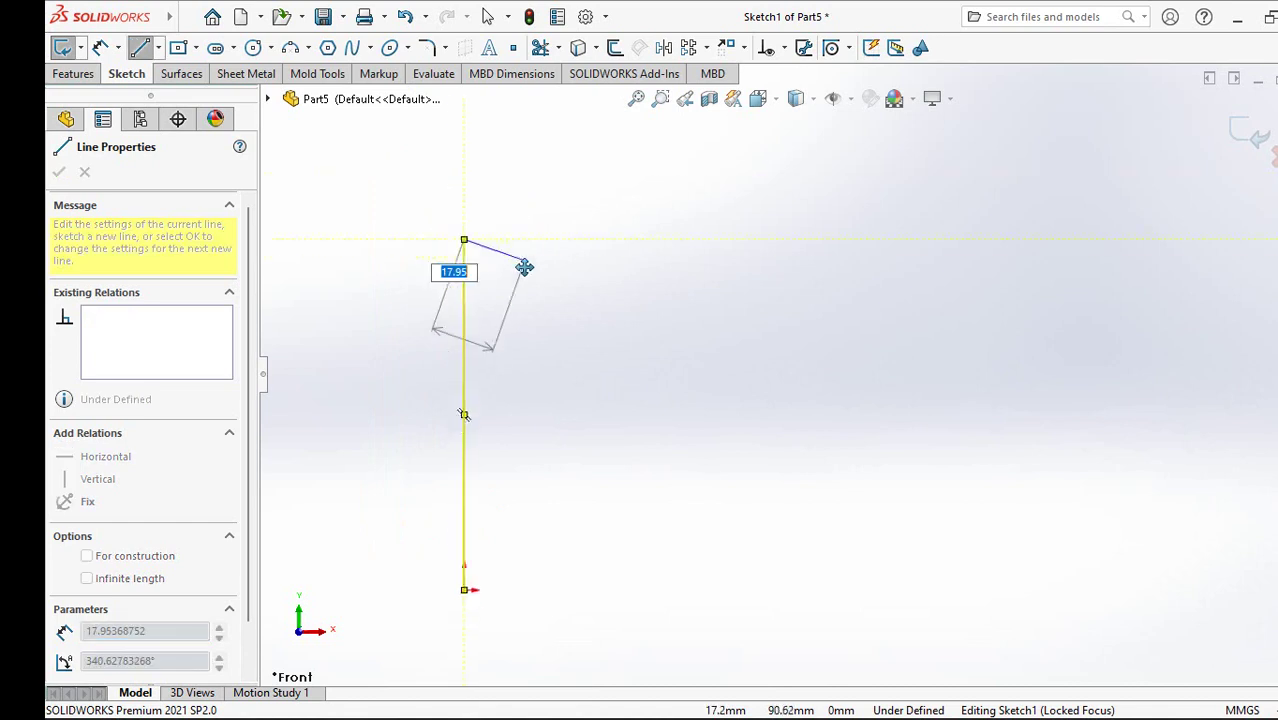
# Step: Draw the flat top, slanted lip, wall, tangent arc and flat base; make the left line a centerline
pyautogui.click(467, 274)
pyautogui.click(676, 274)
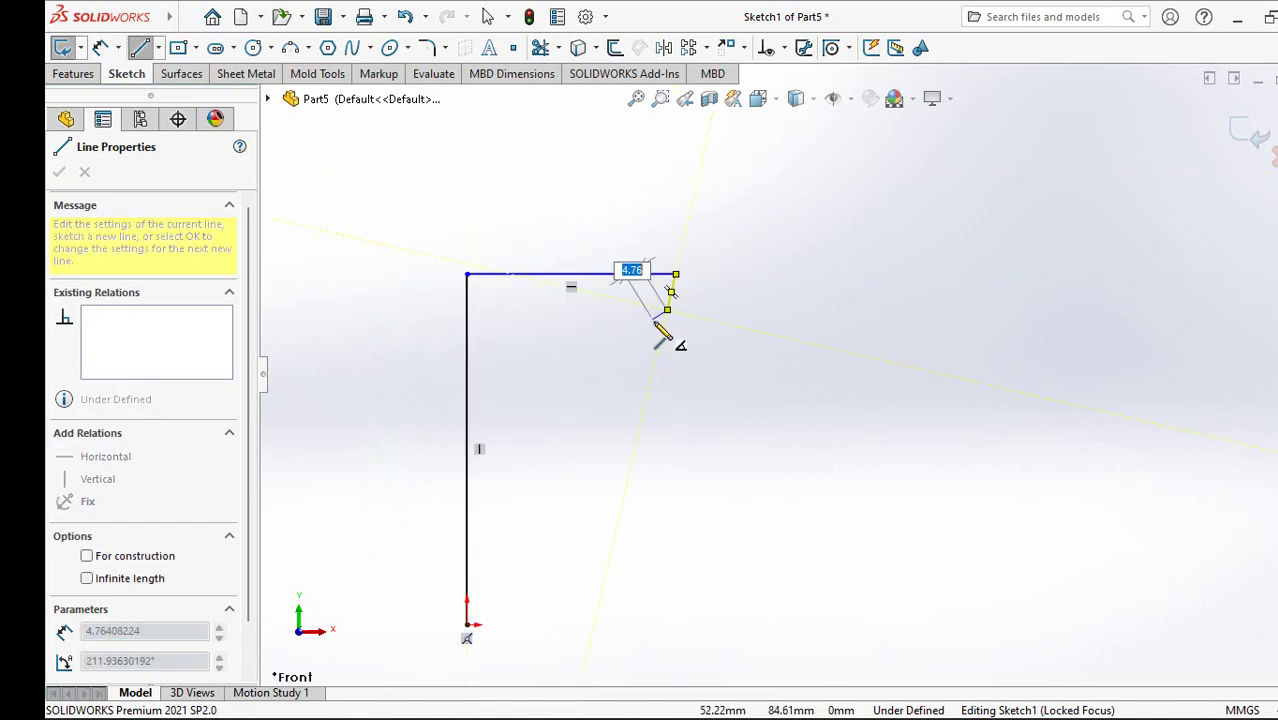
pyautogui.click(653, 318)
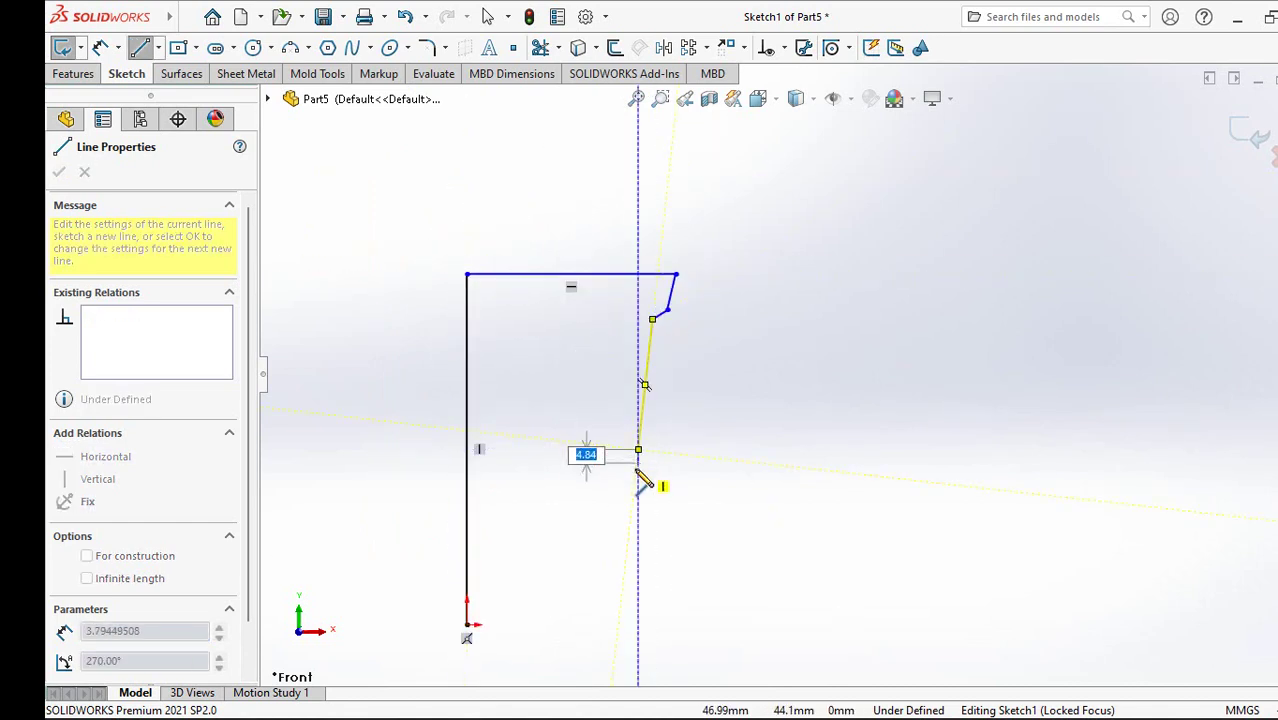
pyautogui.click(638, 449)
pyautogui.press('a')
pyautogui.click(585, 625)
pyautogui.click(467, 625)
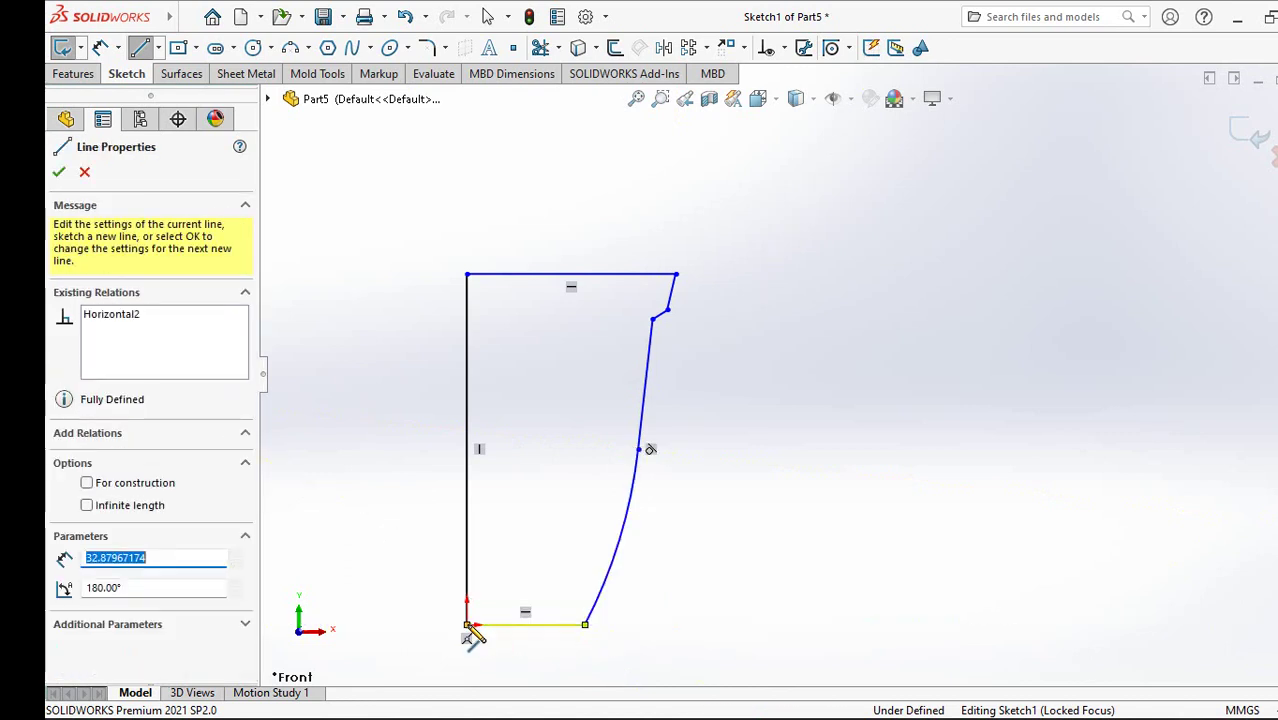
pyautogui.press('Escape')
pyautogui.press('Escape')
pyautogui.click(427, 406)
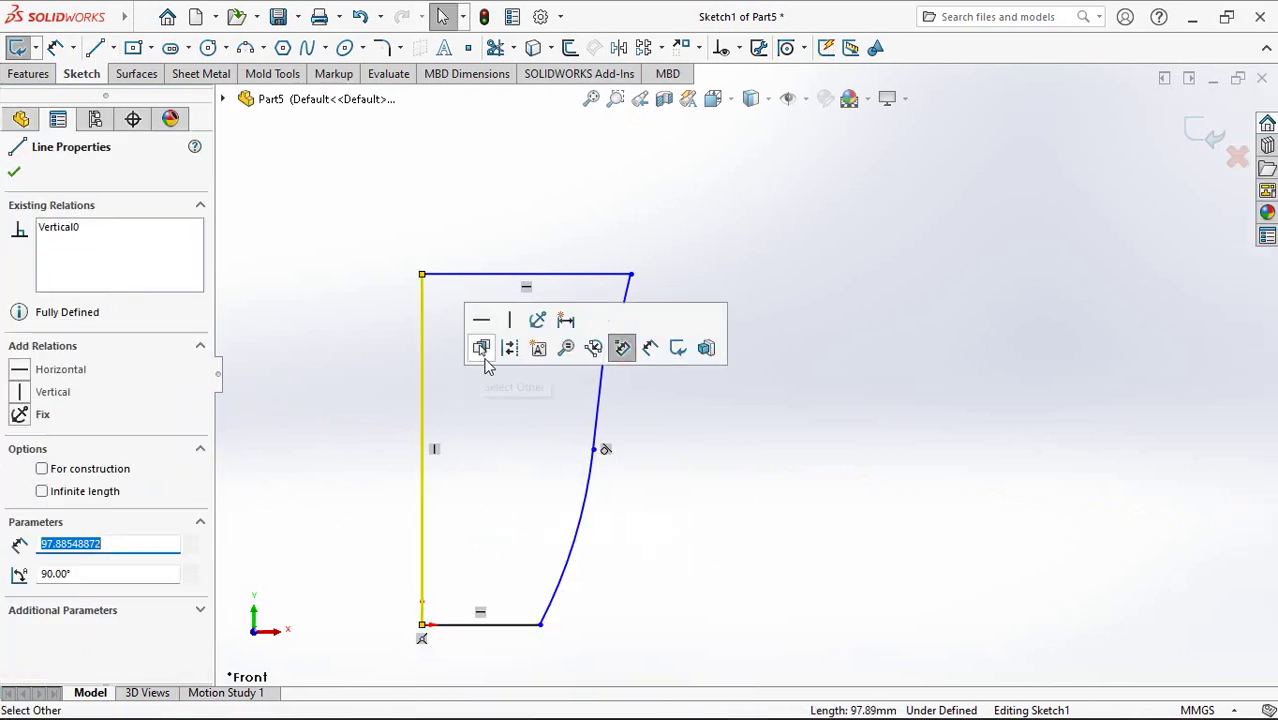
pyautogui.click(505, 353)
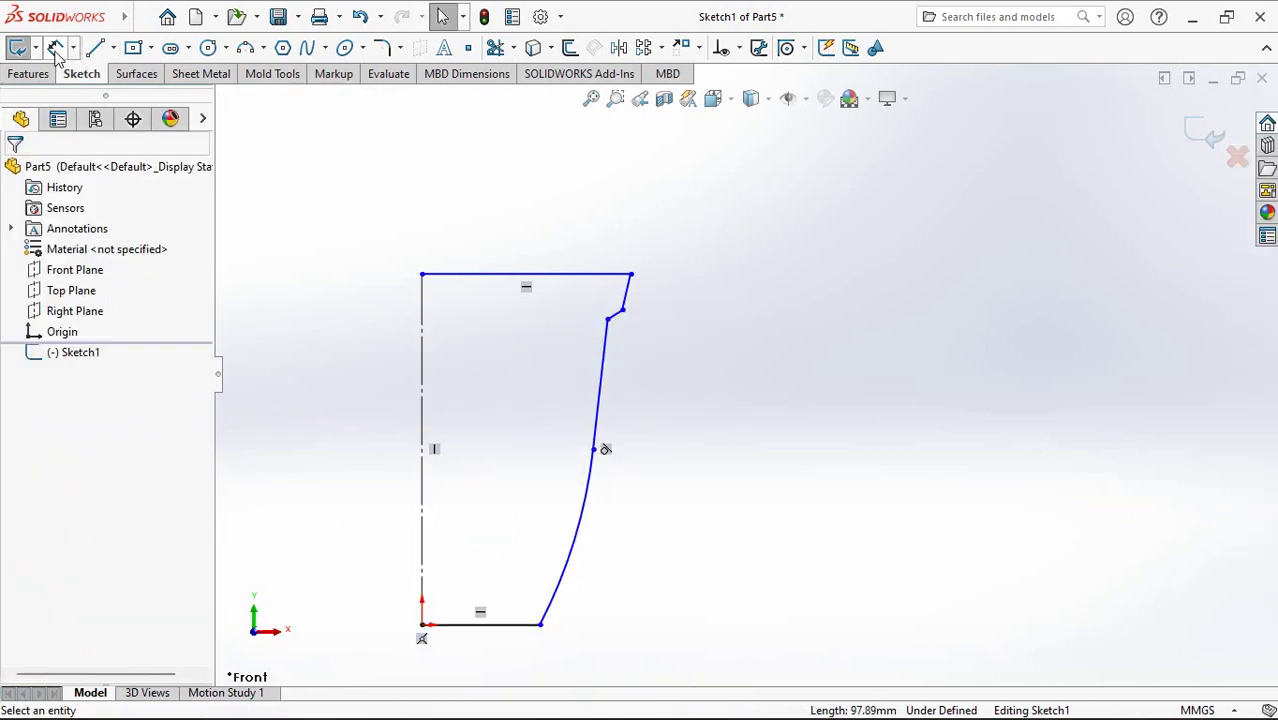
# Step: Dimension diameters across the centerline: 87.50 at the lip, 94.00 at the top, 64.50 at the base
pyautogui.click(608, 321)
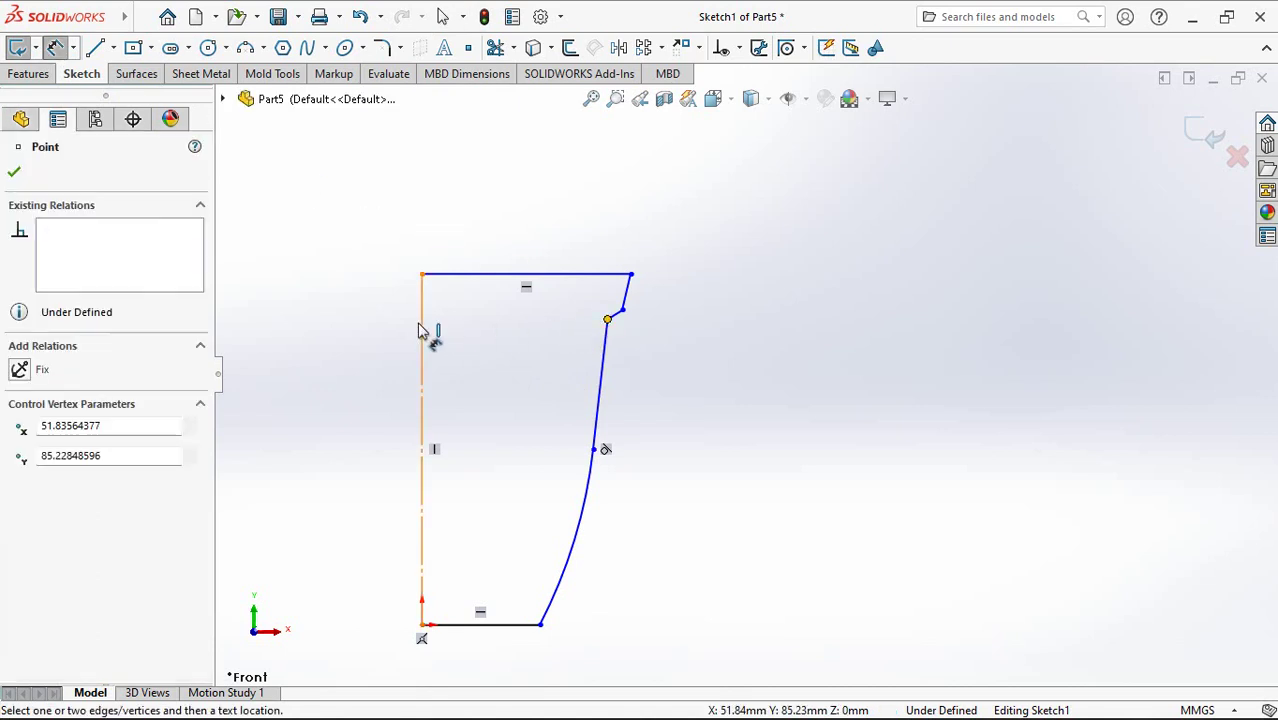
pyautogui.click(420, 243)
pyautogui.click(414, 241)
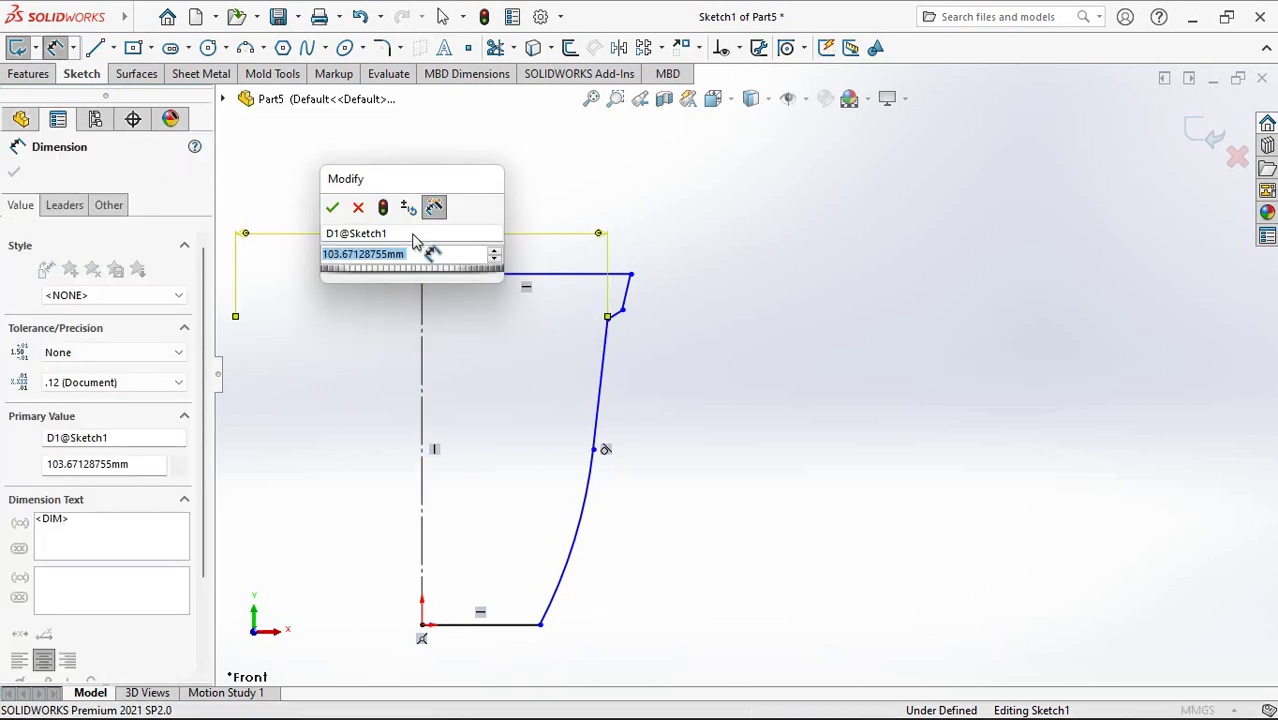
pyautogui.write('87.5')
pyautogui.click(332, 207)
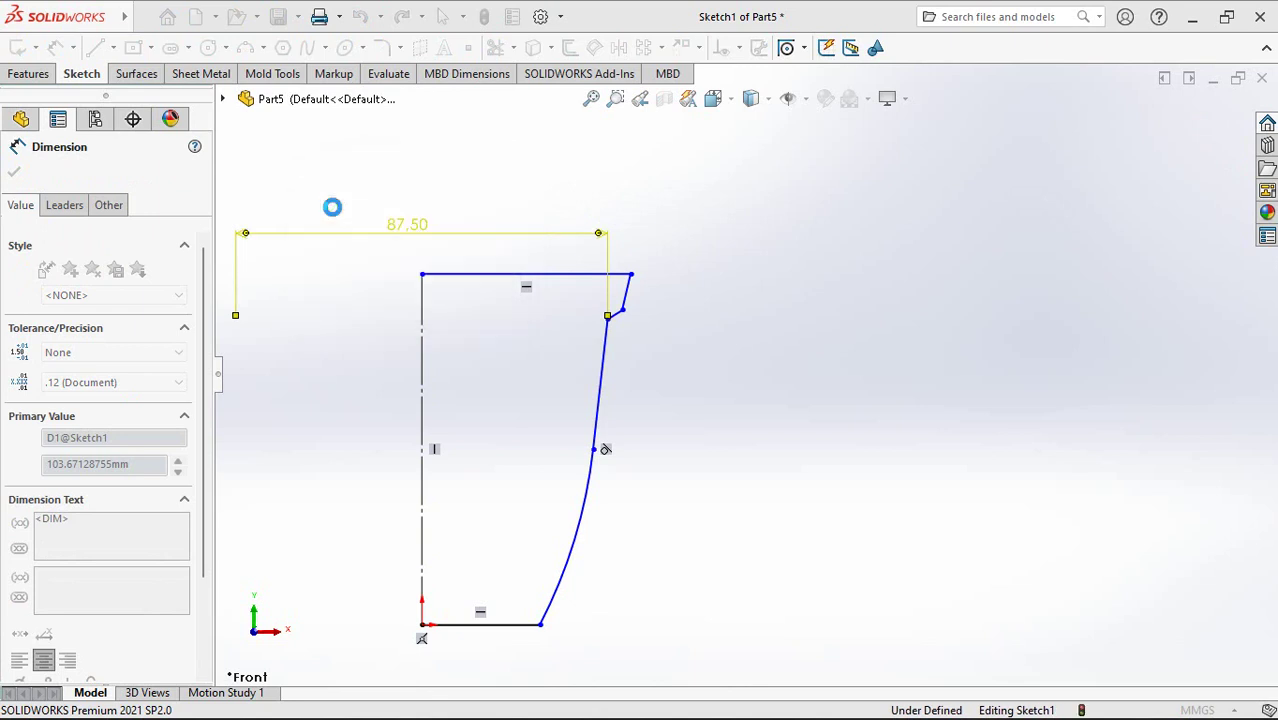
pyautogui.click(631, 274)
pyautogui.click(432, 197)
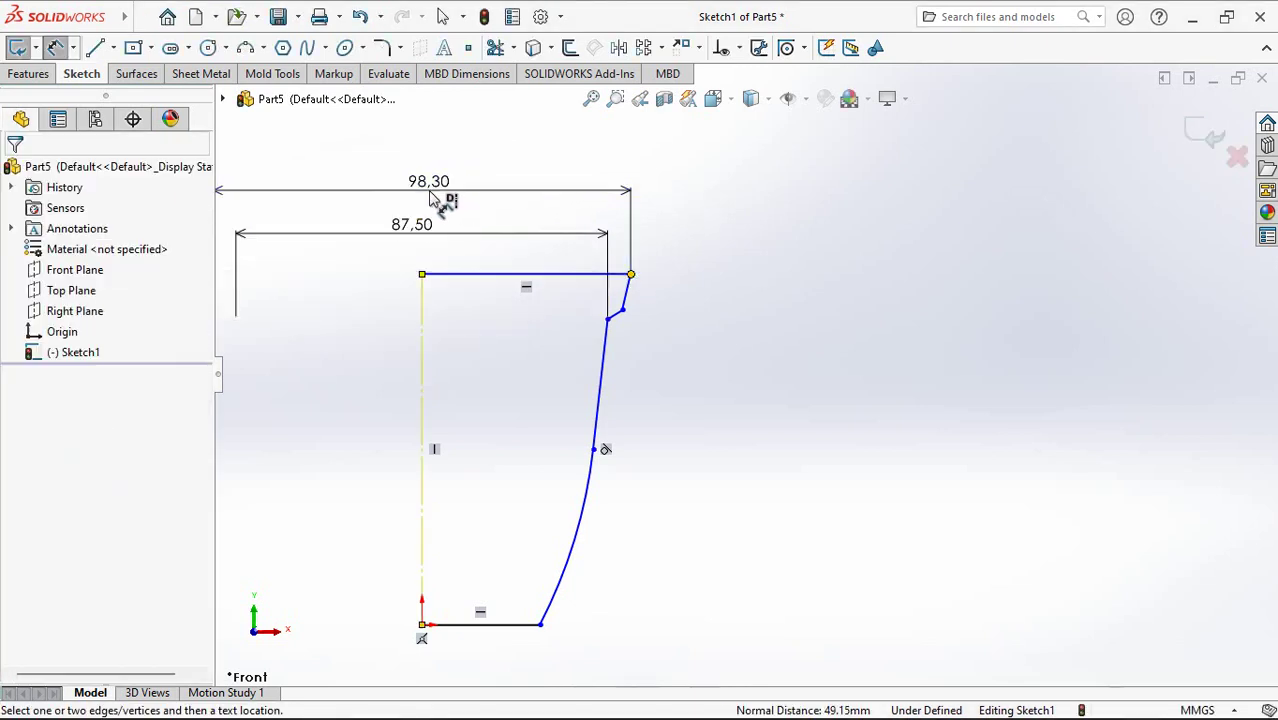
pyautogui.write('94')
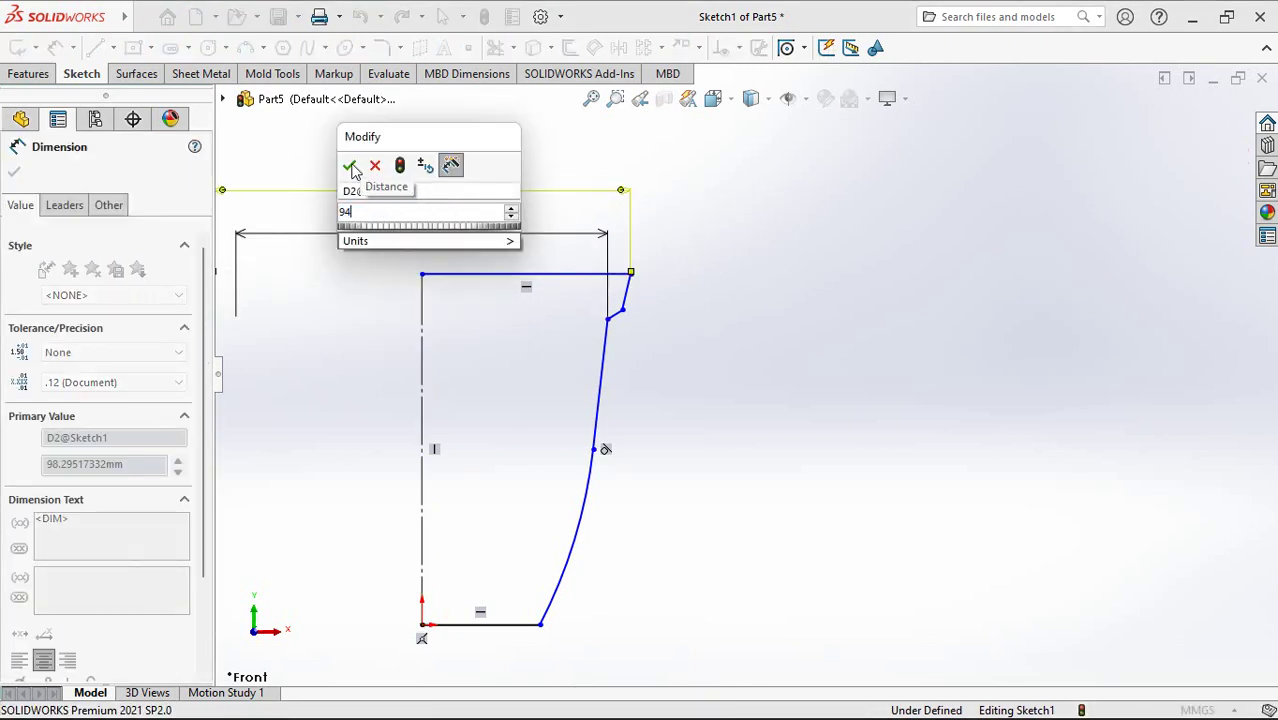
pyautogui.click(350, 166)
pyautogui.click(540, 624)
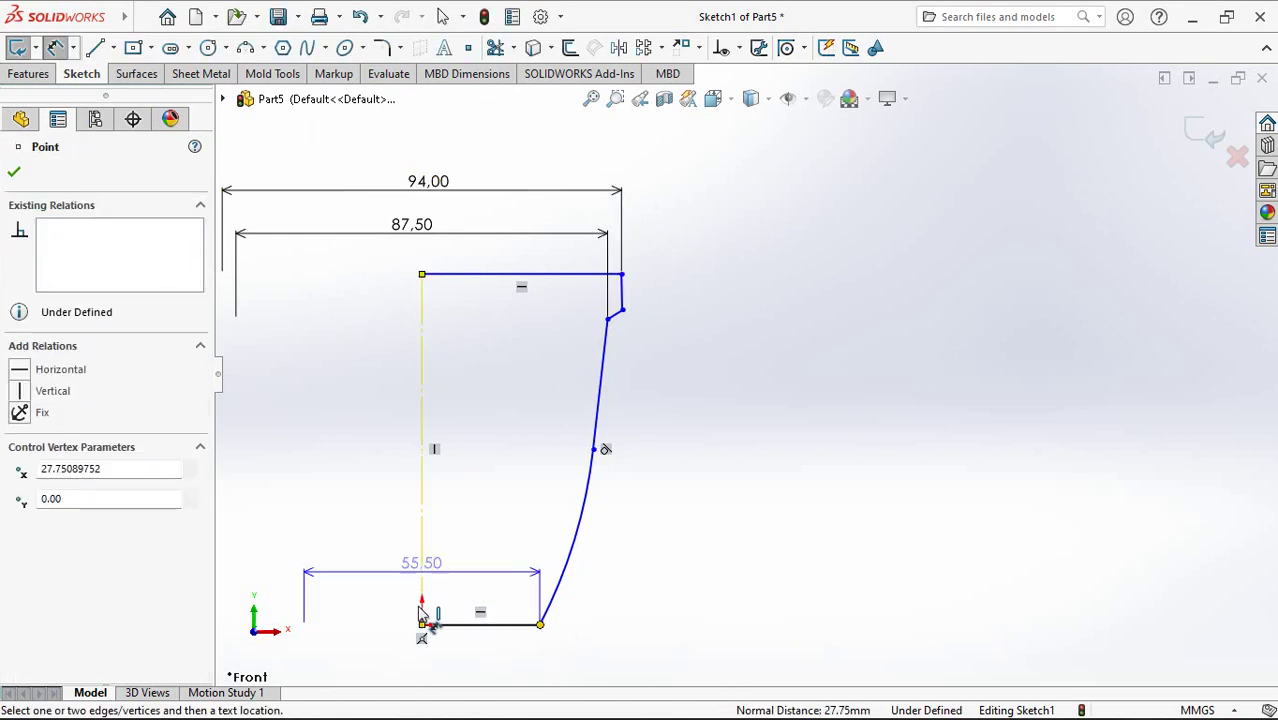
pyautogui.click(418, 676)
pyautogui.write('64.5')
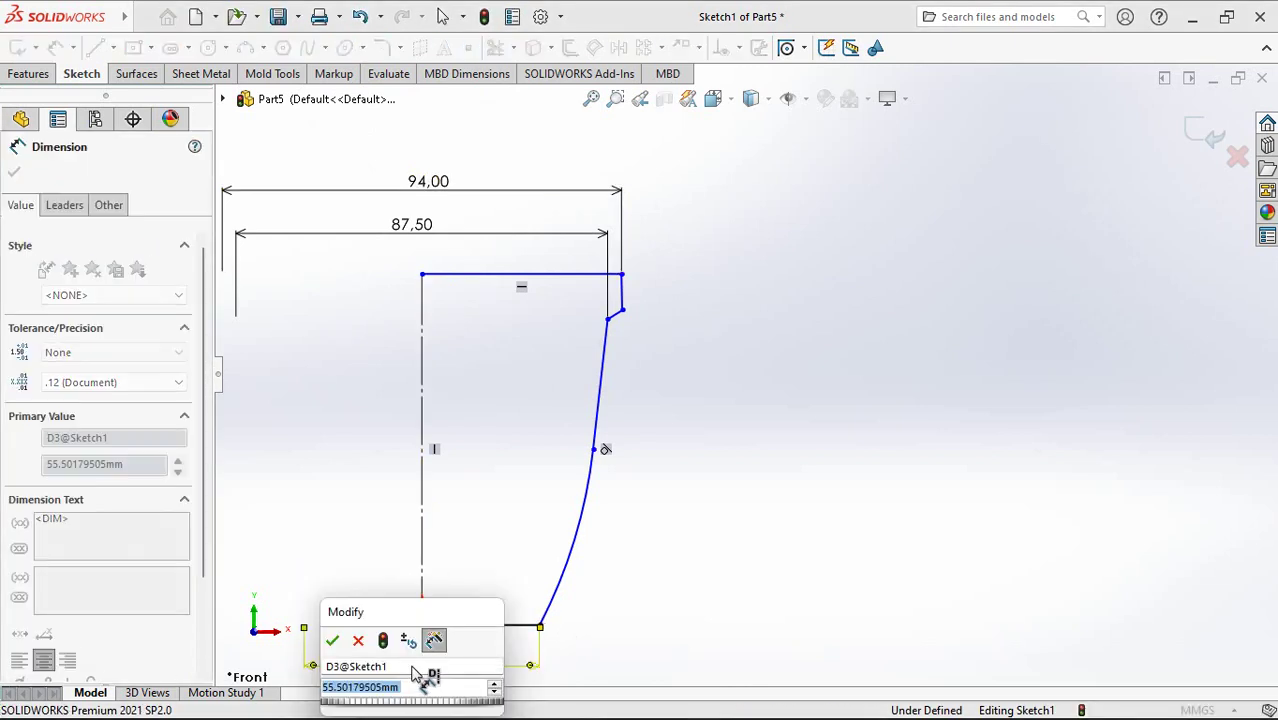
pyautogui.click(333, 643)
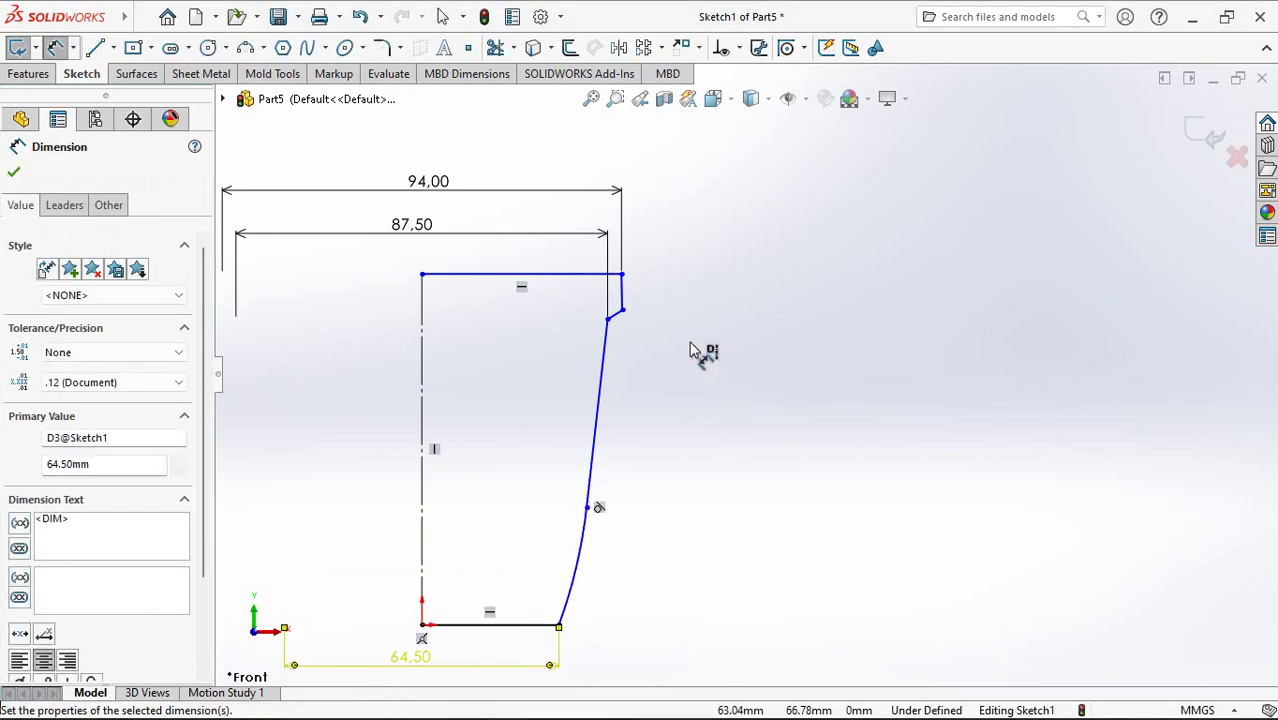
pyautogui.click(652, 345)
# Step: Set the lip height to 10.00 between its lower corner and the top line
pyautogui.click(622, 311)
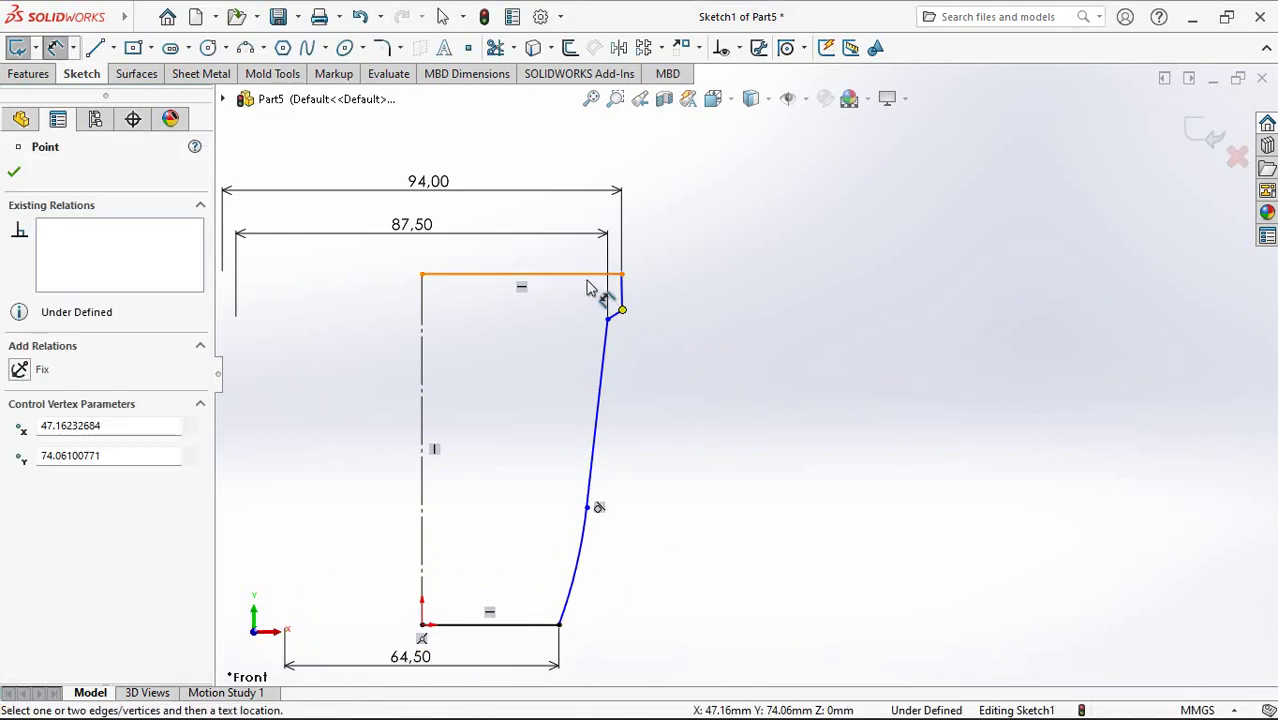
pyautogui.click(612, 276)
pyautogui.click(686, 300)
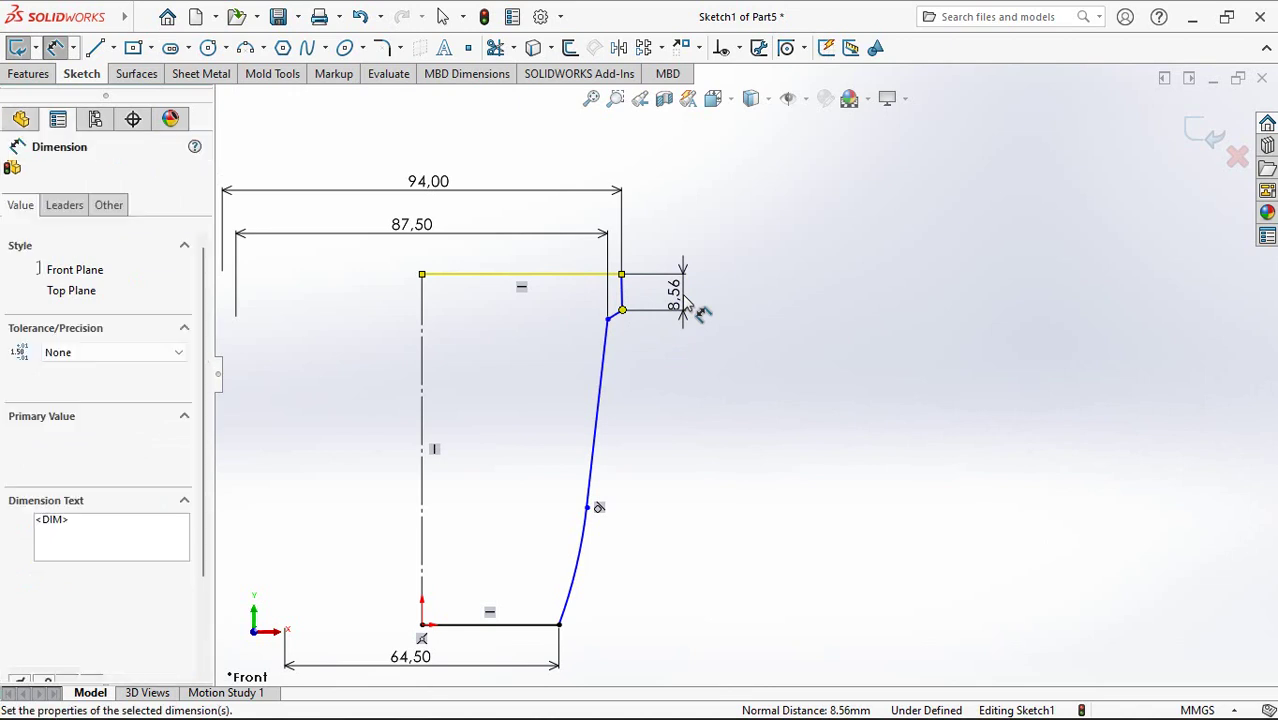
pyautogui.write('10')
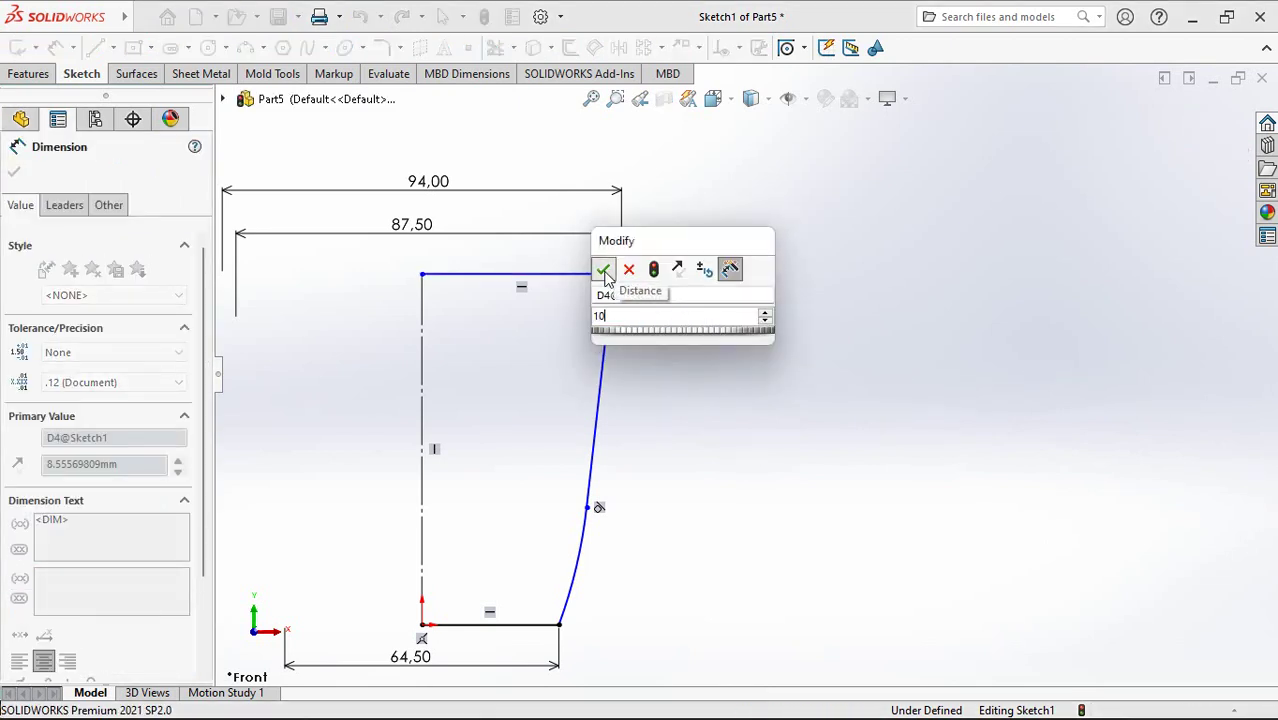
pyautogui.click(603, 270)
# Step: Dimension the short slanted lip segment at 20° to the top line
pyautogui.scroll(-1, 640, 366)
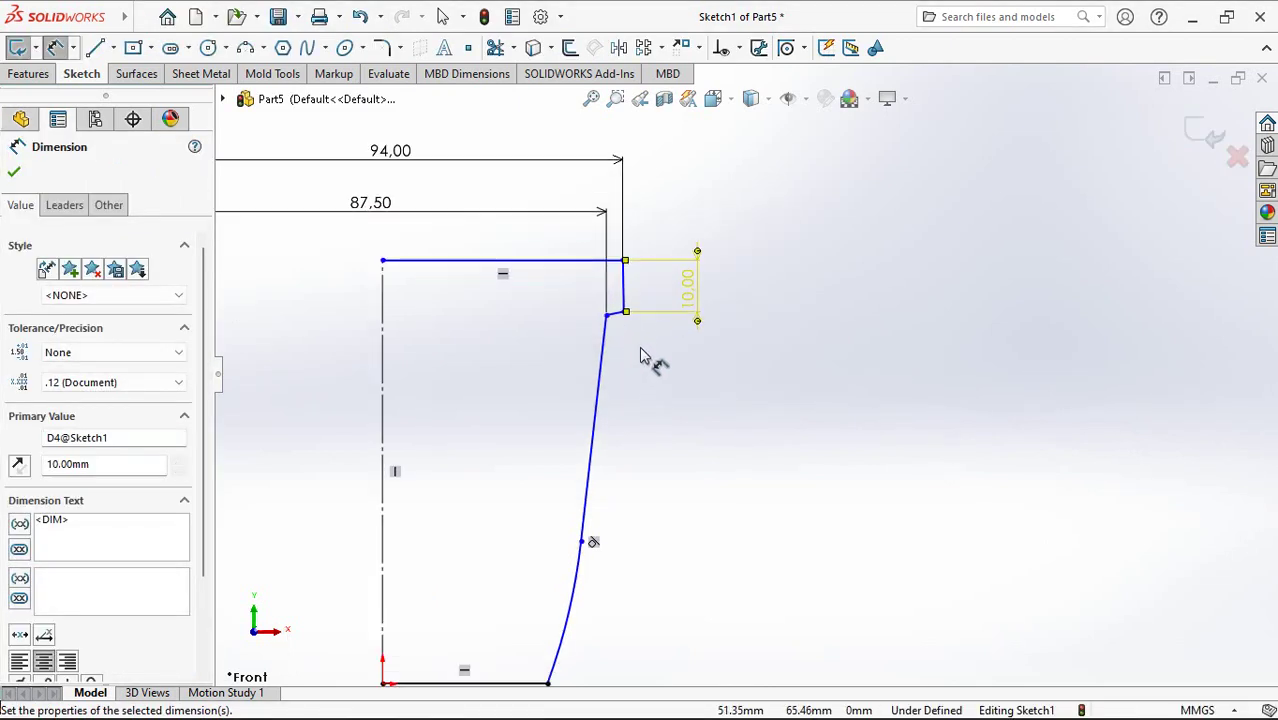
pyautogui.scroll(-1, 641, 362)
pyautogui.scroll(-1, 643, 358)
pyautogui.moveTo(643, 357)
pyautogui.keyDown('ctrl'); pyautogui.mouseDown(button='middle')
pyautogui.moveTo(804, 385)
pyautogui.moveTo(787, 373)
pyautogui.mouseUp(button='middle'); pyautogui.keyUp('ctrl')
pyautogui.click(785, 343)
pyautogui.click(727, 243)
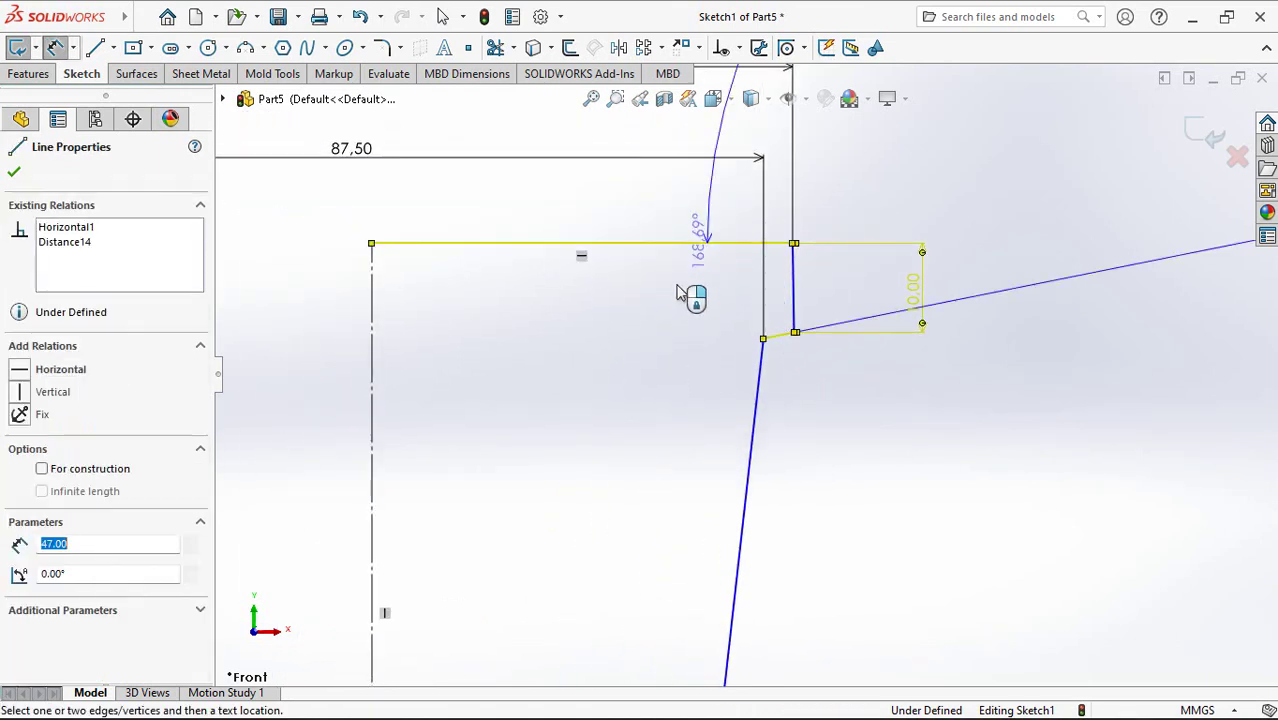
pyautogui.click(690, 298)
pyautogui.write('20')
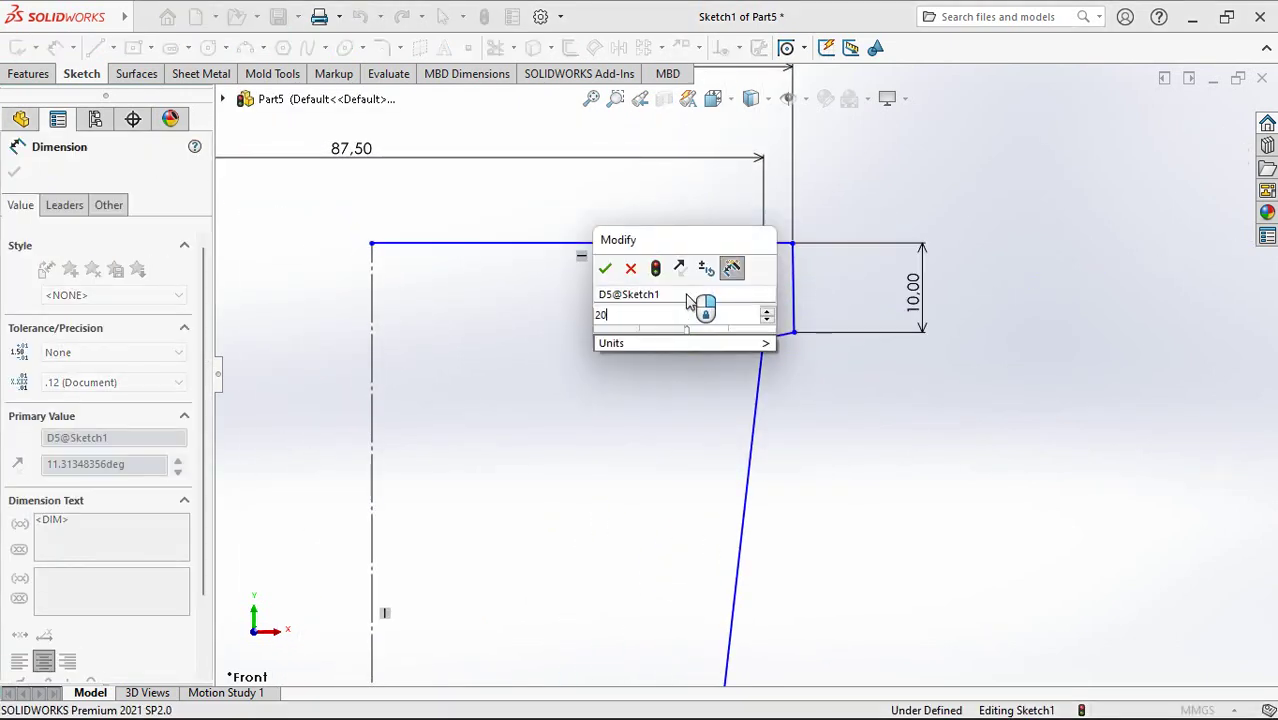
pyautogui.click(605, 269)
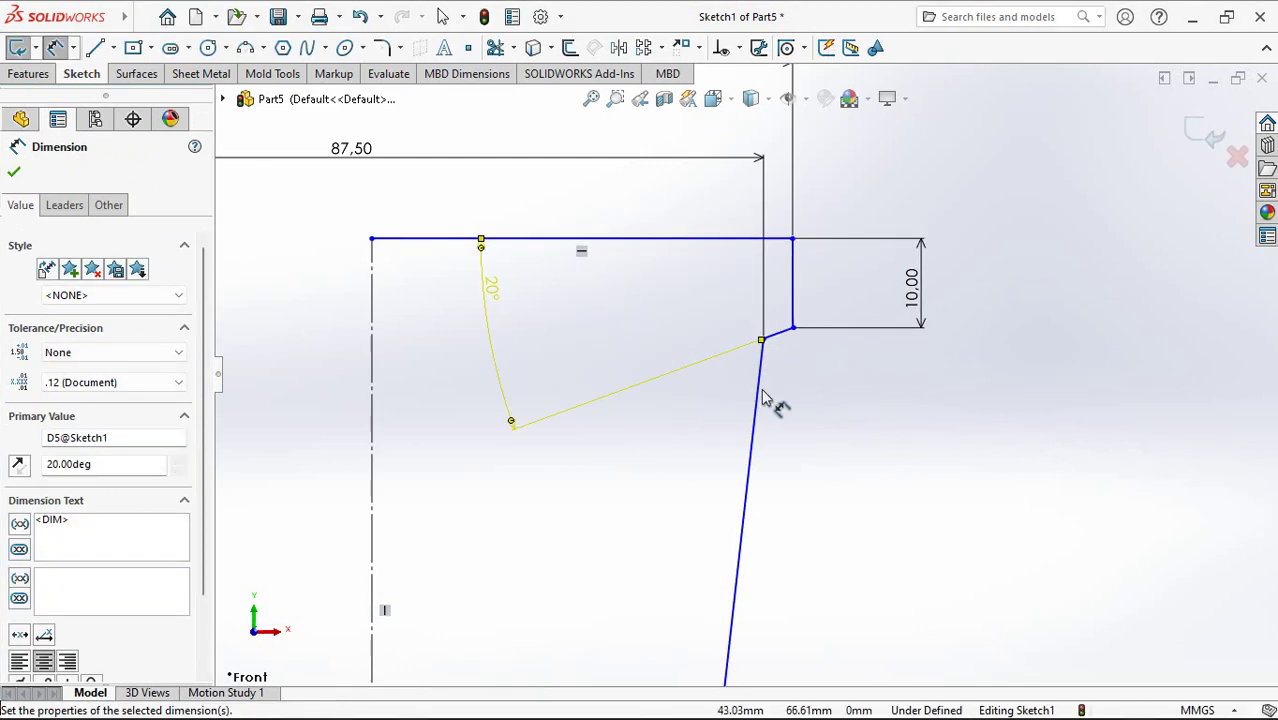
pyautogui.click(803, 409)
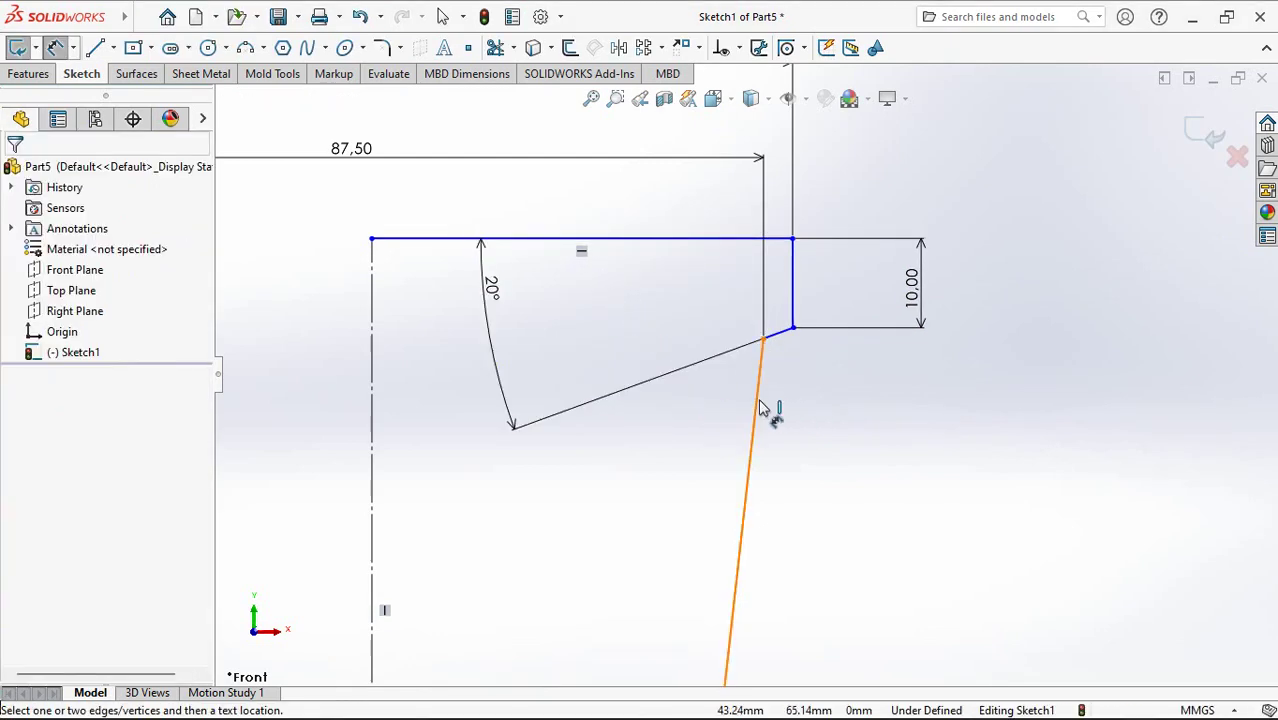
# Step: Set the slanted wall line at 2° to the centerline
pyautogui.click(757, 408)
pyautogui.click(375, 468)
pyautogui.click(742, 472)
pyautogui.click(590, 472)
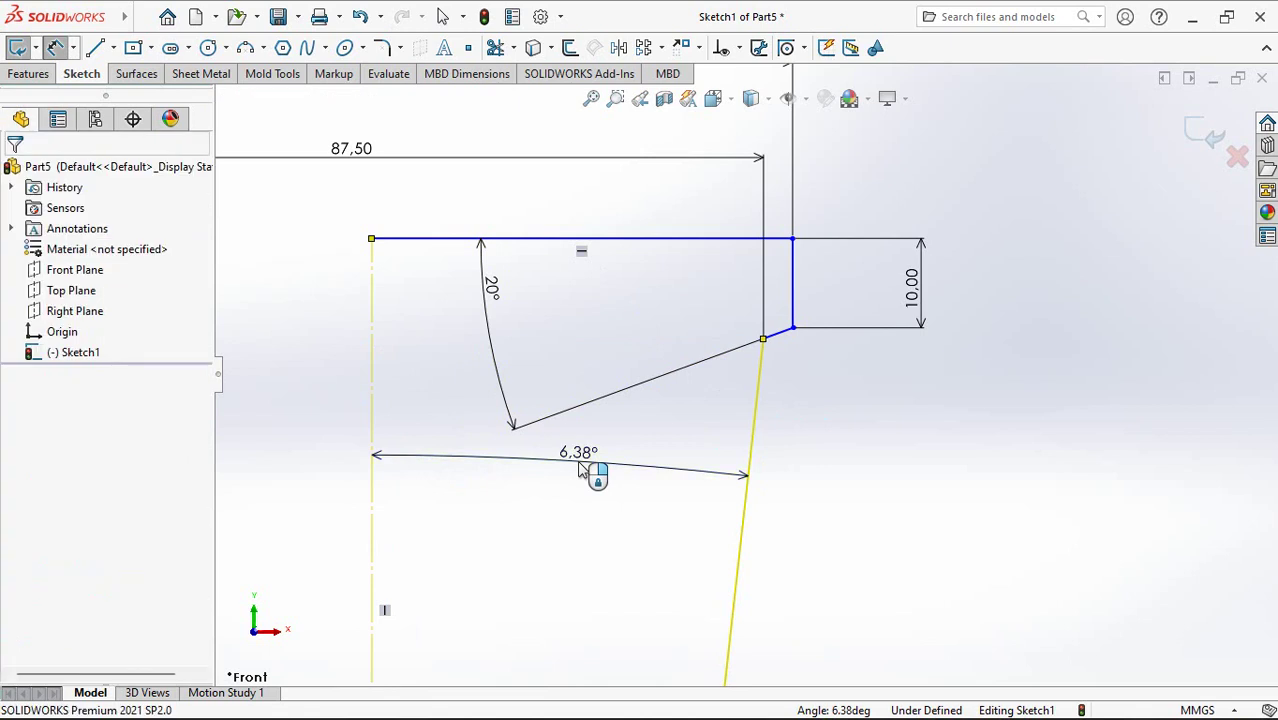
pyautogui.write('2')
pyautogui.click(498, 436)
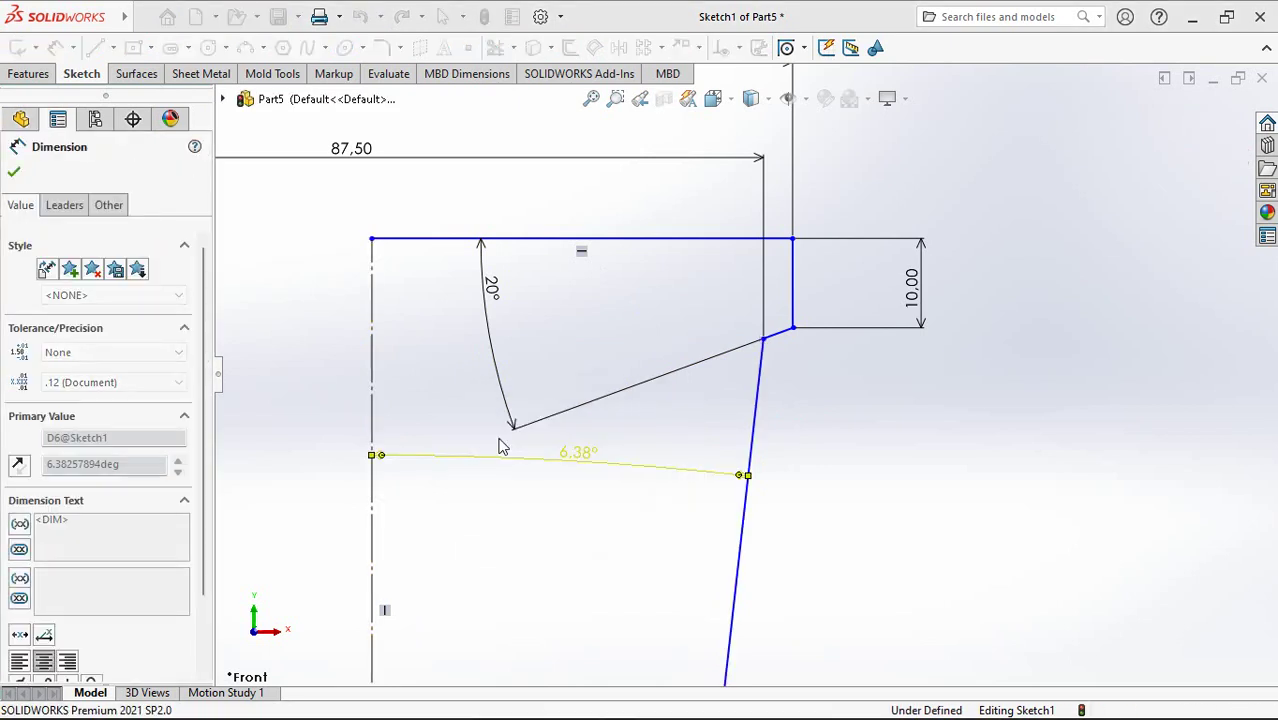
pyautogui.click(820, 490)
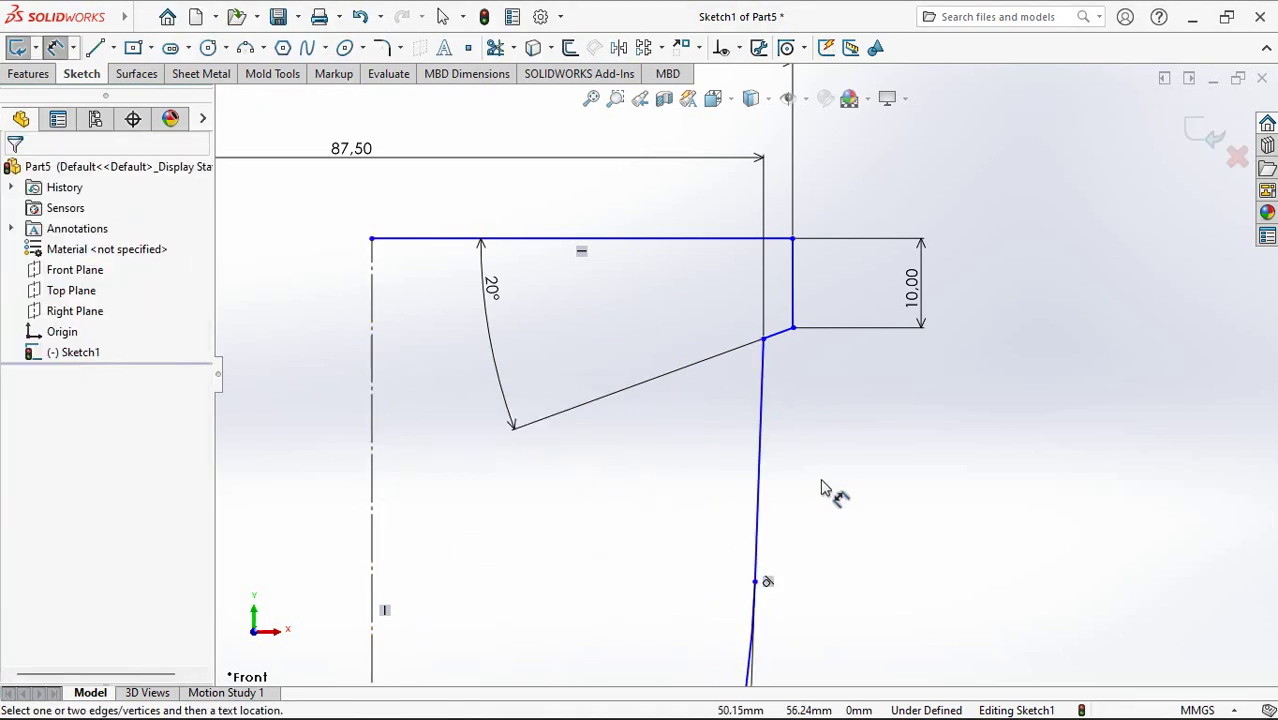
pyautogui.rightClick(810, 476)
pyautogui.click(856, 525)
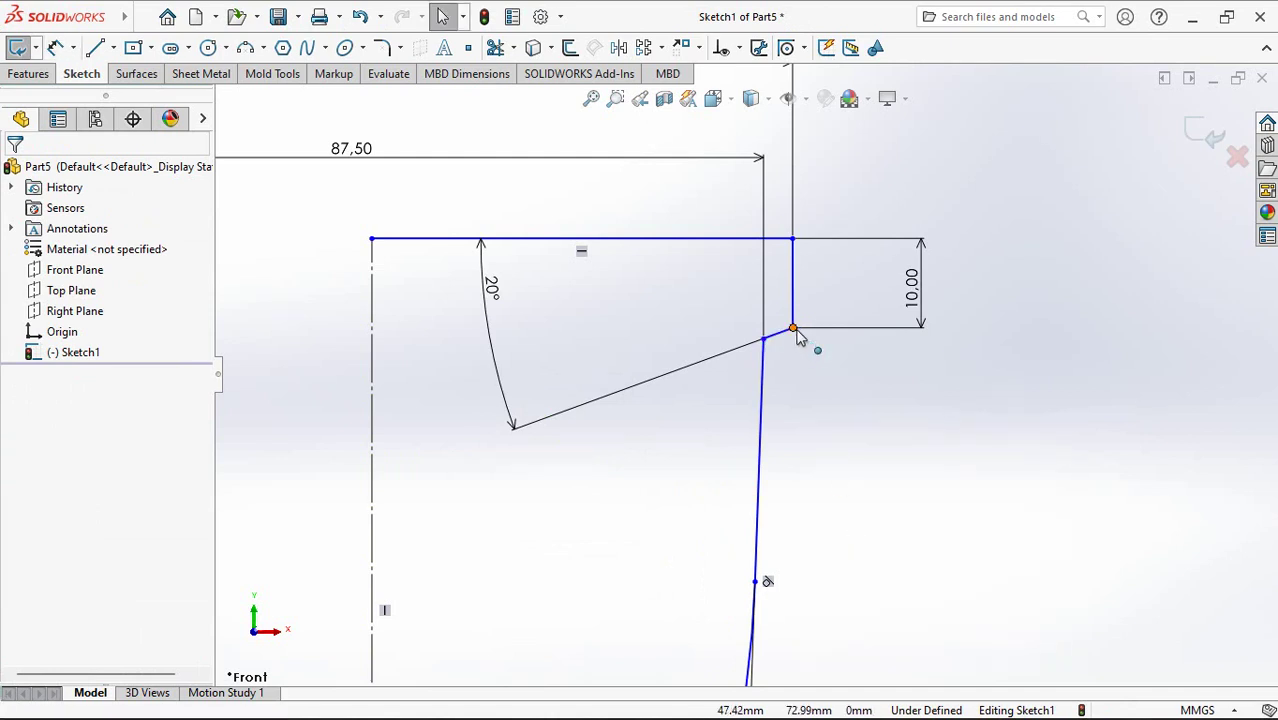
# Step: Nudge the lip's outer corner left and dimension the upper wall's angle (about 5.36°) to the centerline
pyautogui.click(794, 328)
pyautogui.moveTo(794, 328); pyautogui.dragTo(784, 327)
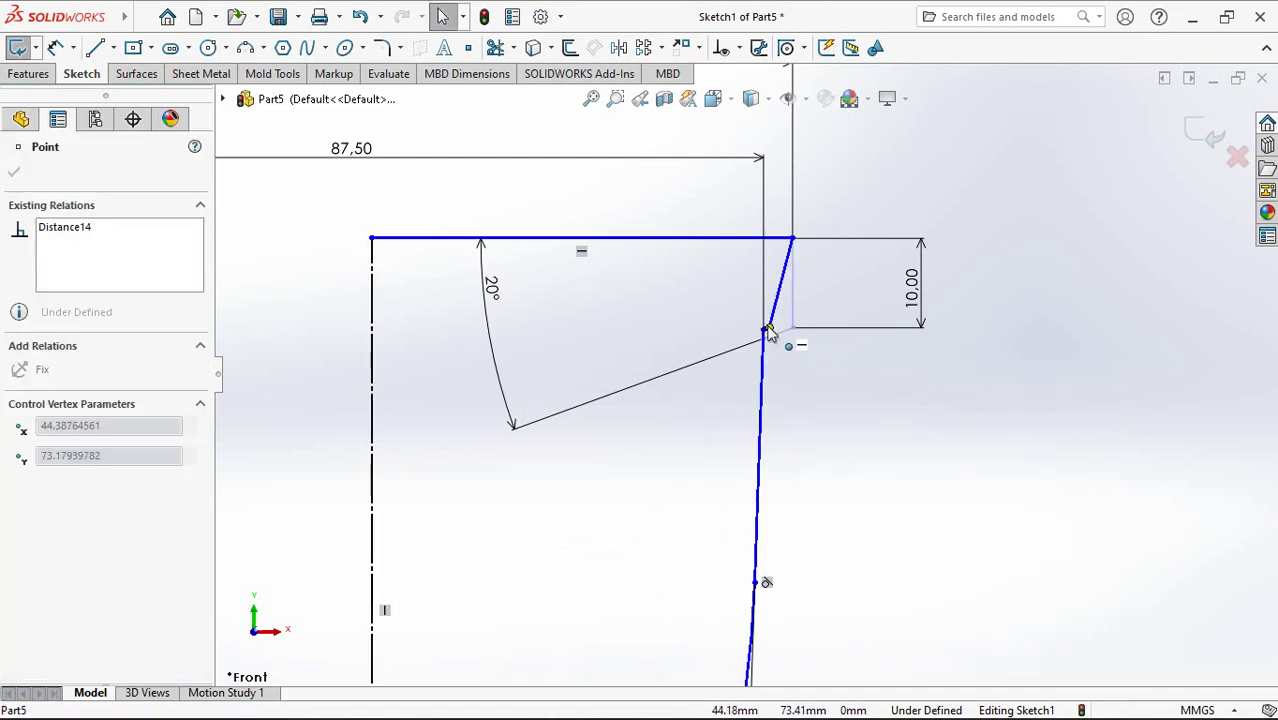
pyautogui.click(812, 410)
pyautogui.press('d')
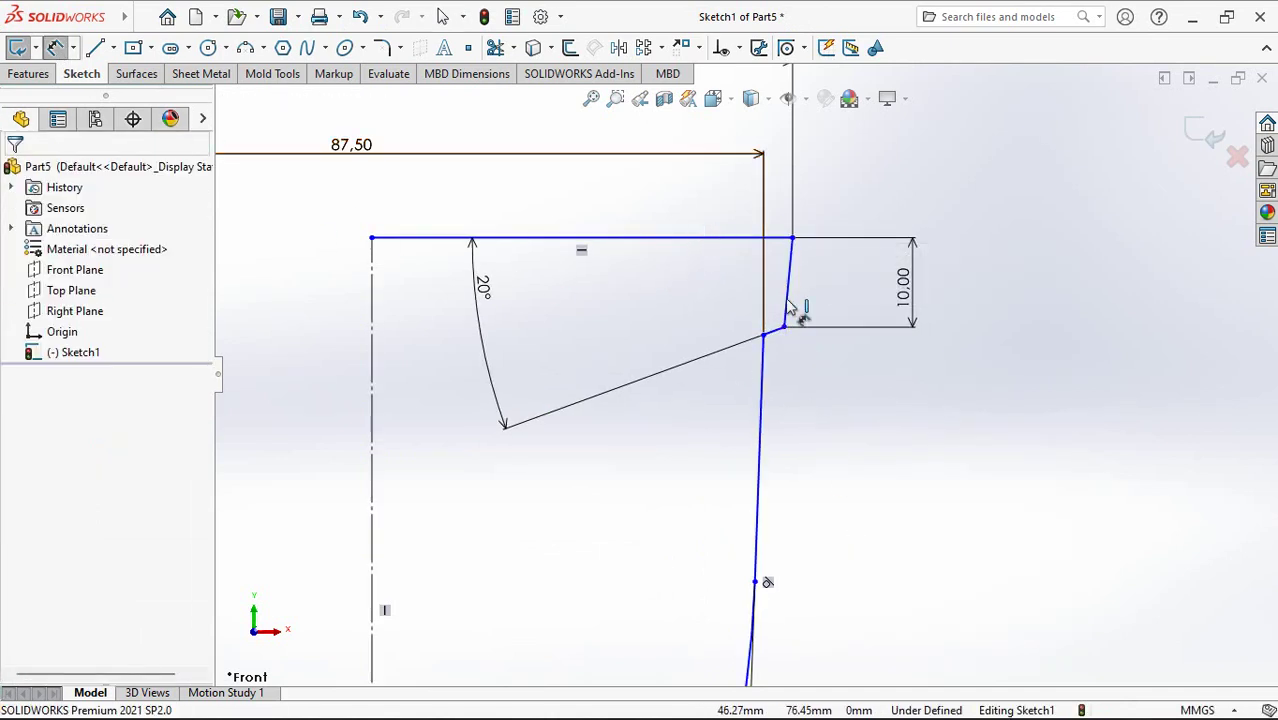
pyautogui.click(373, 340)
pyautogui.click(787, 290)
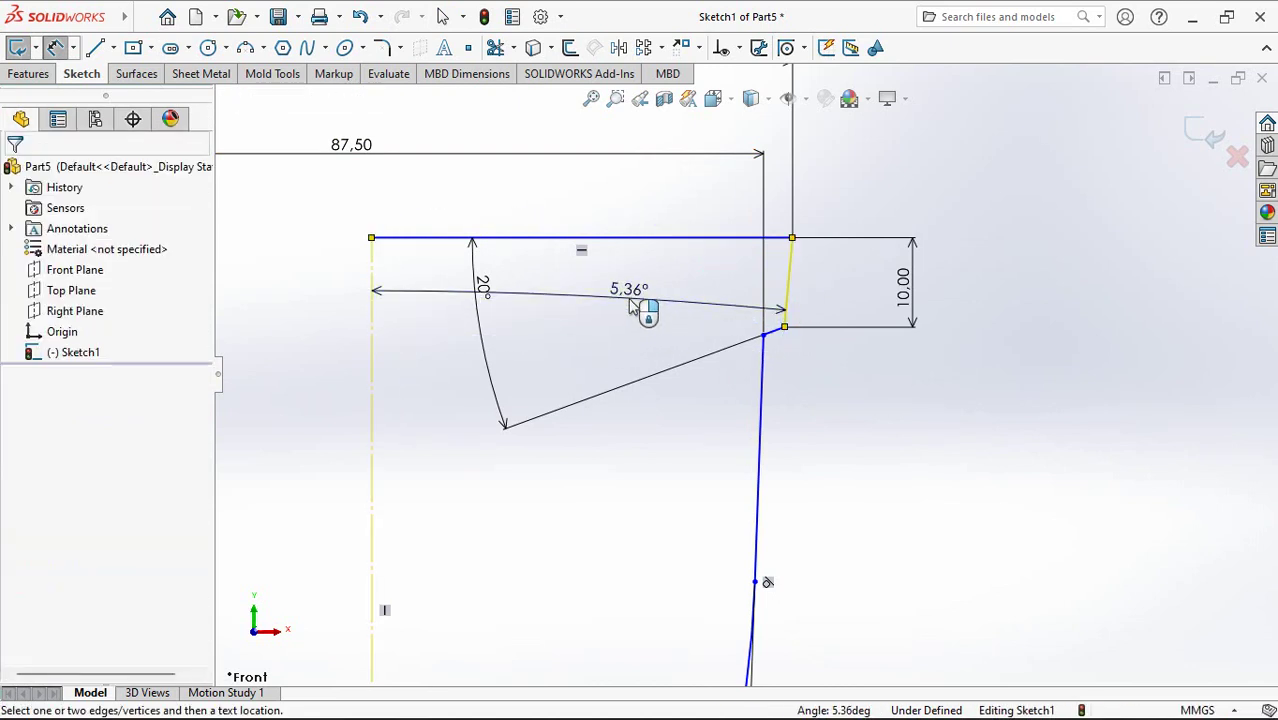
pyautogui.click(632, 309)
pyautogui.click(551, 272)
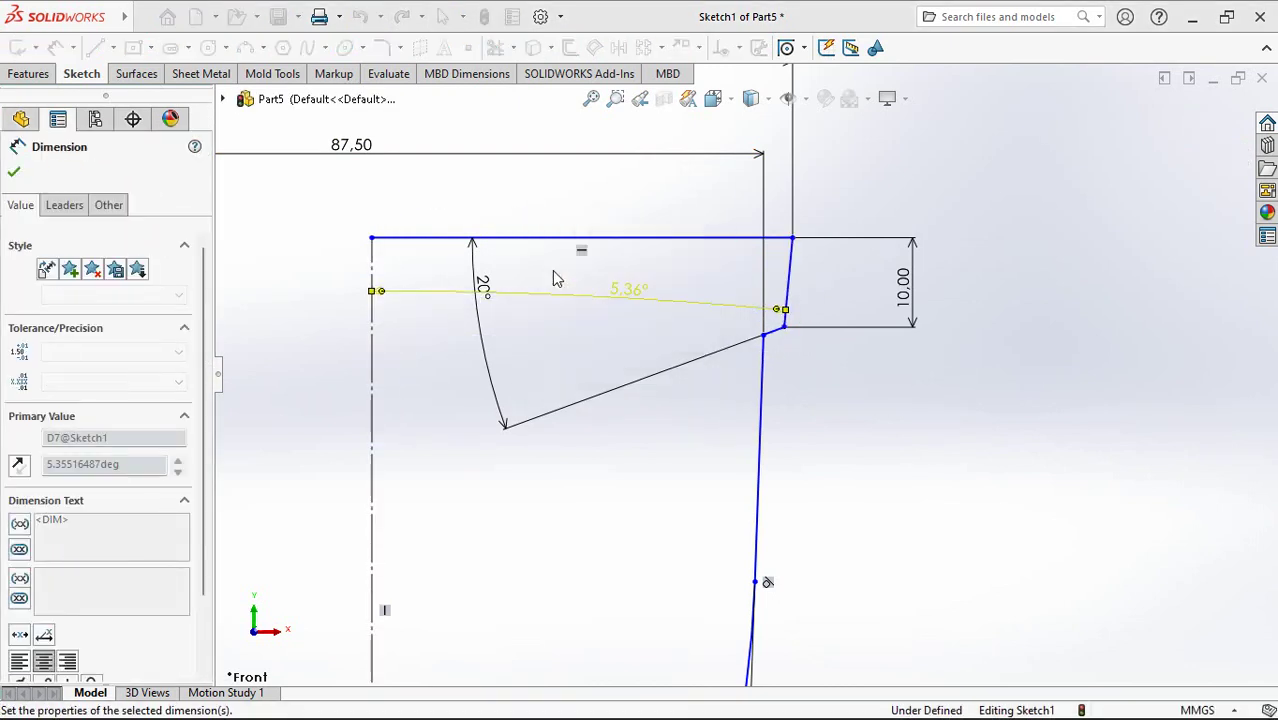
pyautogui.click(882, 400)
# Step: Place the curved wall's upper point 34 mm below the top line
pyautogui.press('z')
pyautogui.press('z')
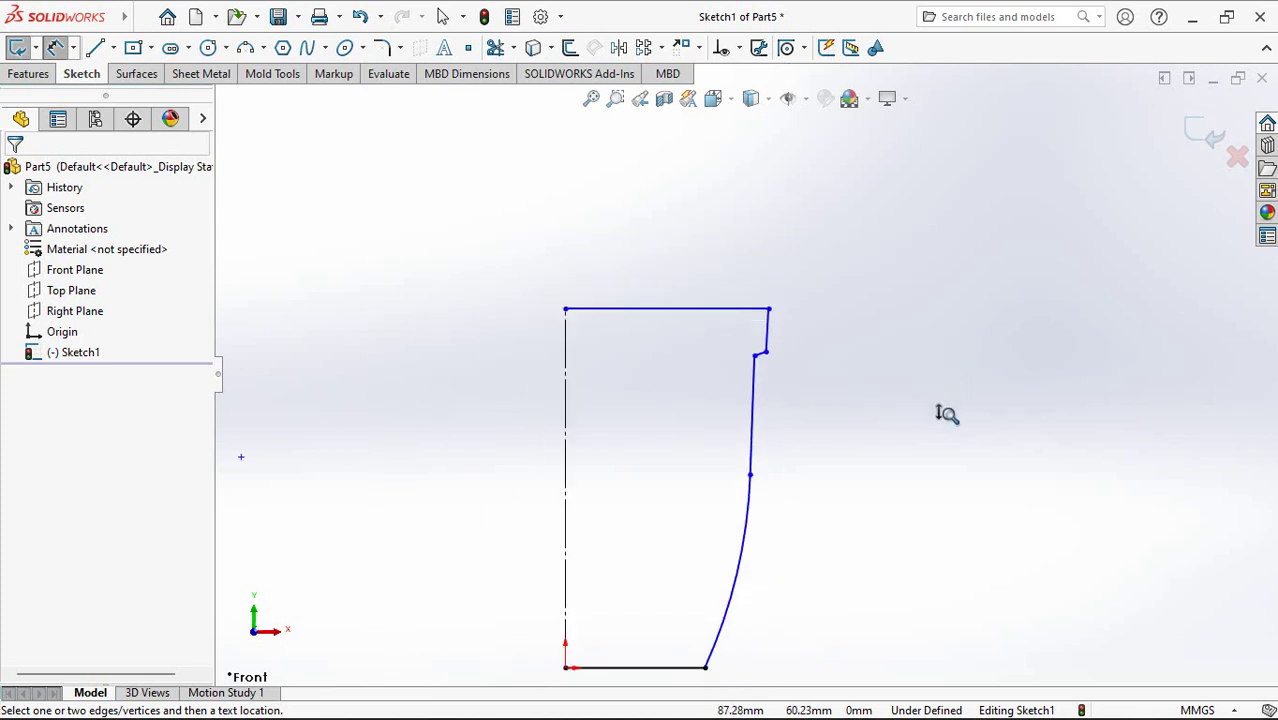
pyautogui.press('z')
pyautogui.keyDown('ctrl'); pyautogui.moveTo(940, 428); pyautogui.dragTo(940, 369, button='middle'); pyautogui.keyUp('ctrl')
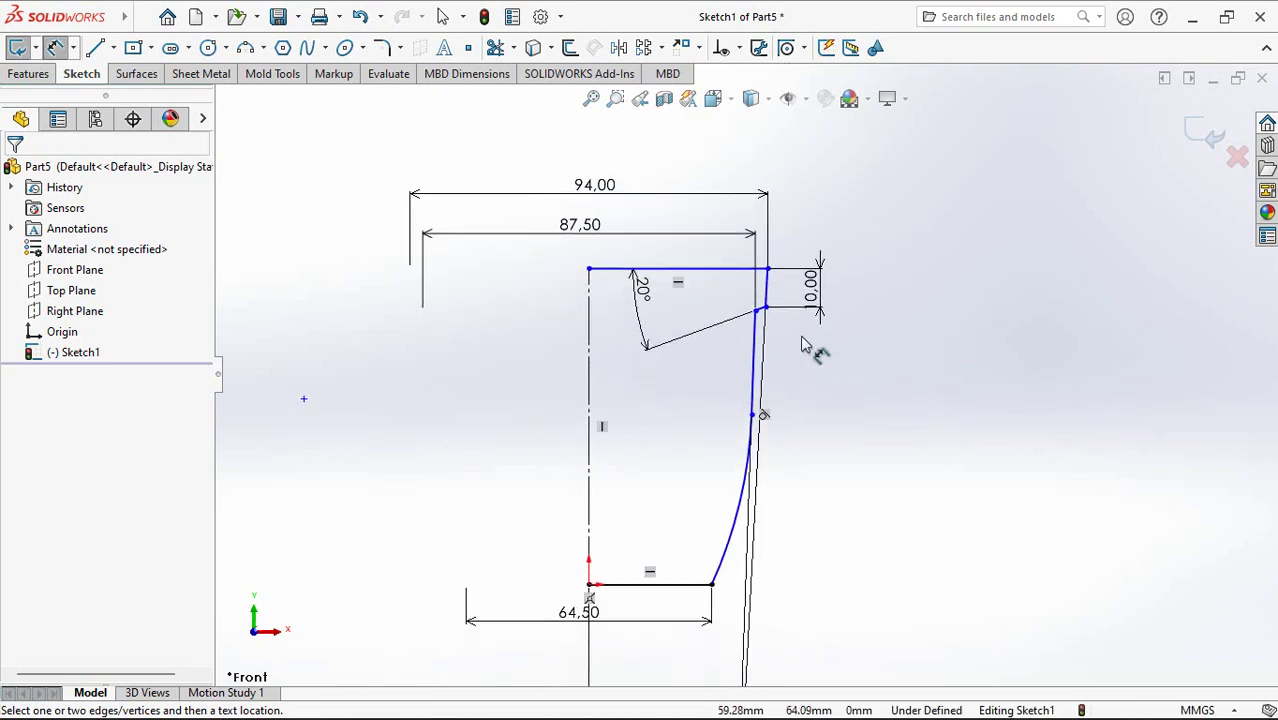
pyautogui.click(745, 268)
pyautogui.click(752, 413)
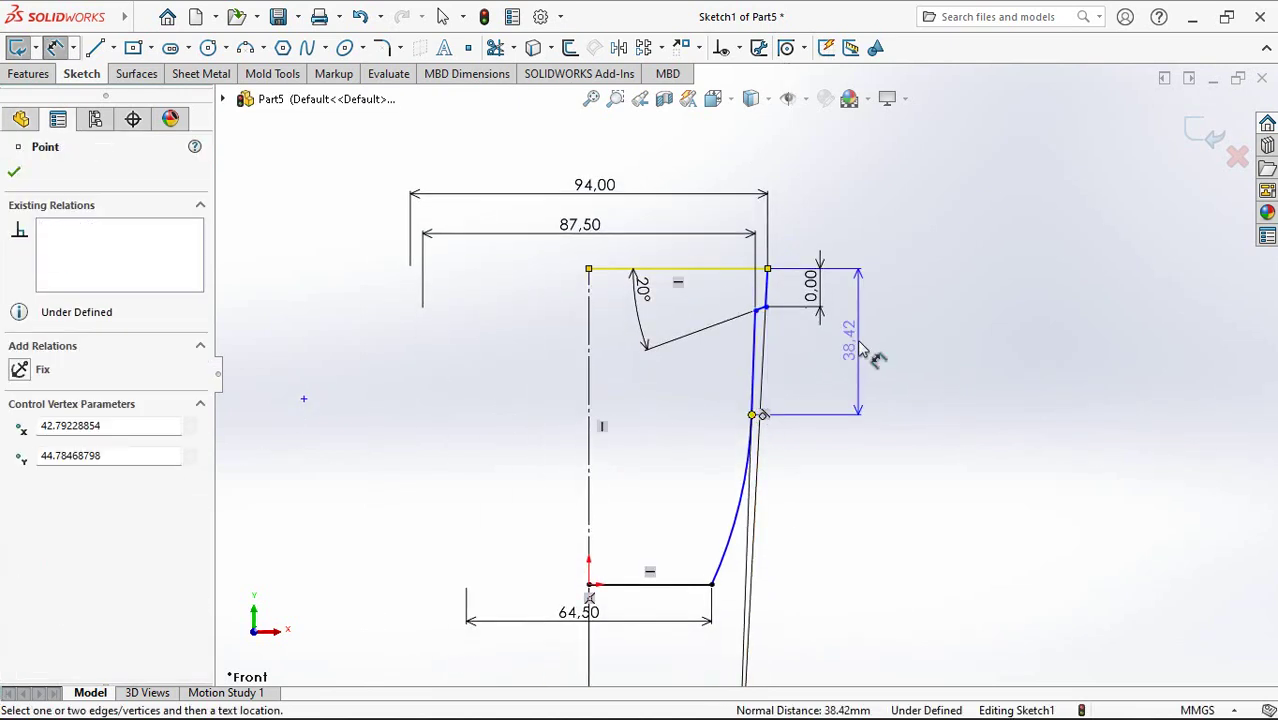
pyautogui.click(868, 352)
pyautogui.write('34')
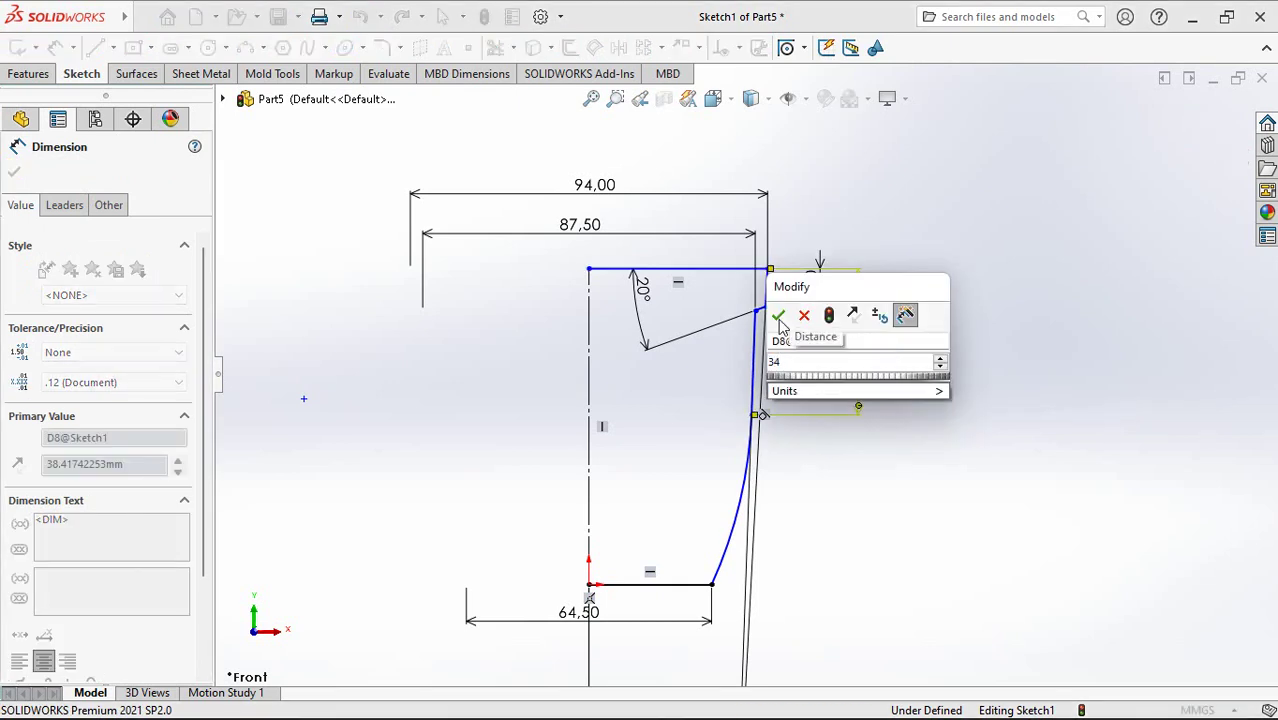
pyautogui.click(779, 318)
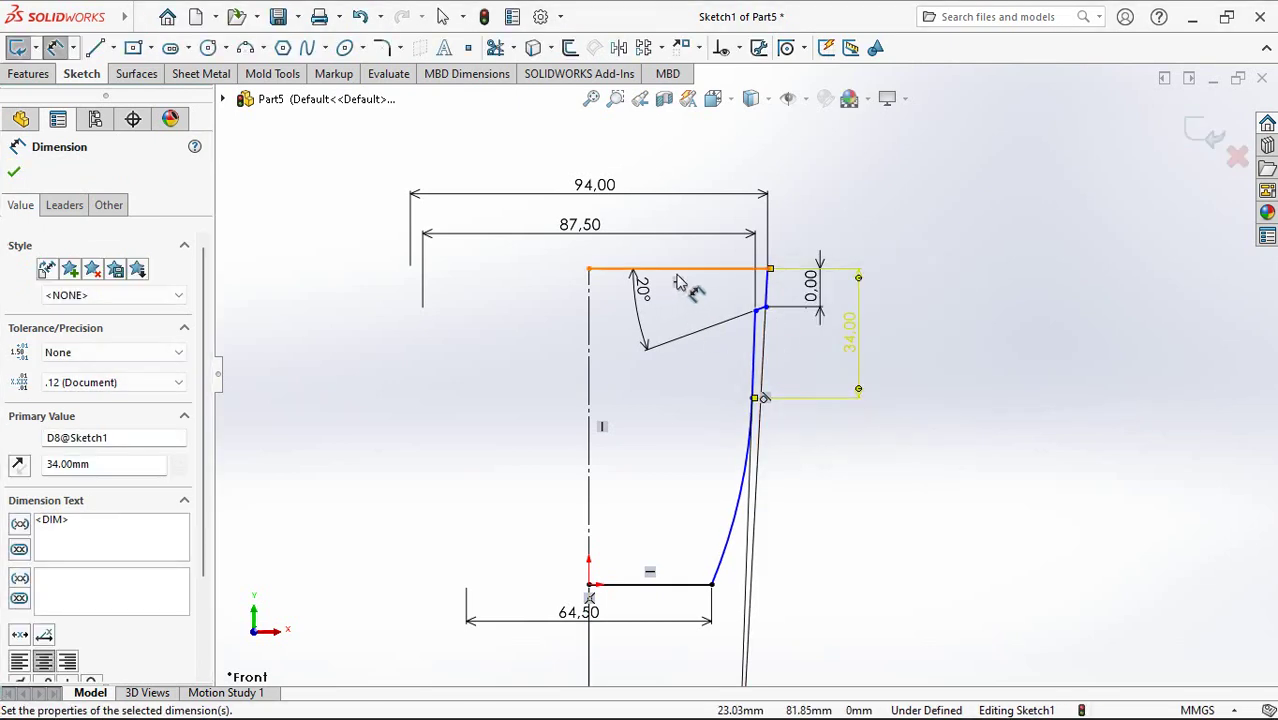
# Step: Set the profile's overall height to 92 mm, fully defining the sketch
pyautogui.click(622, 584)
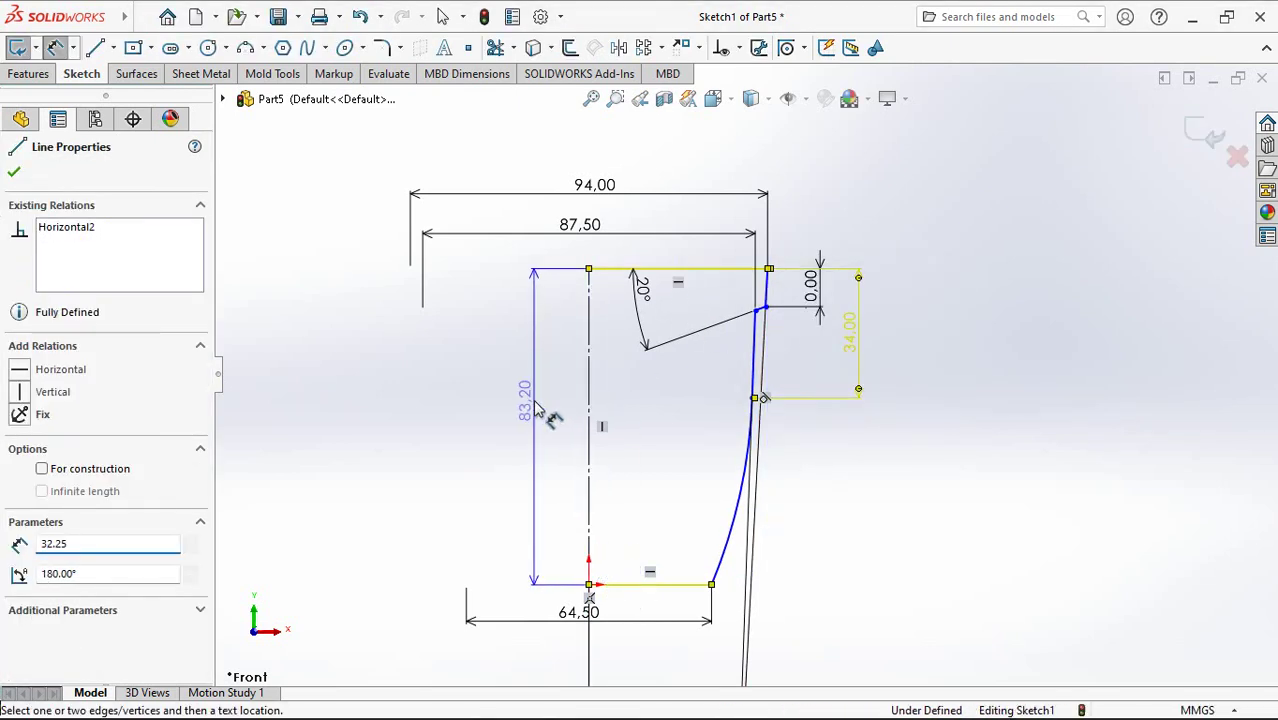
pyautogui.click(536, 410)
pyautogui.write('92')
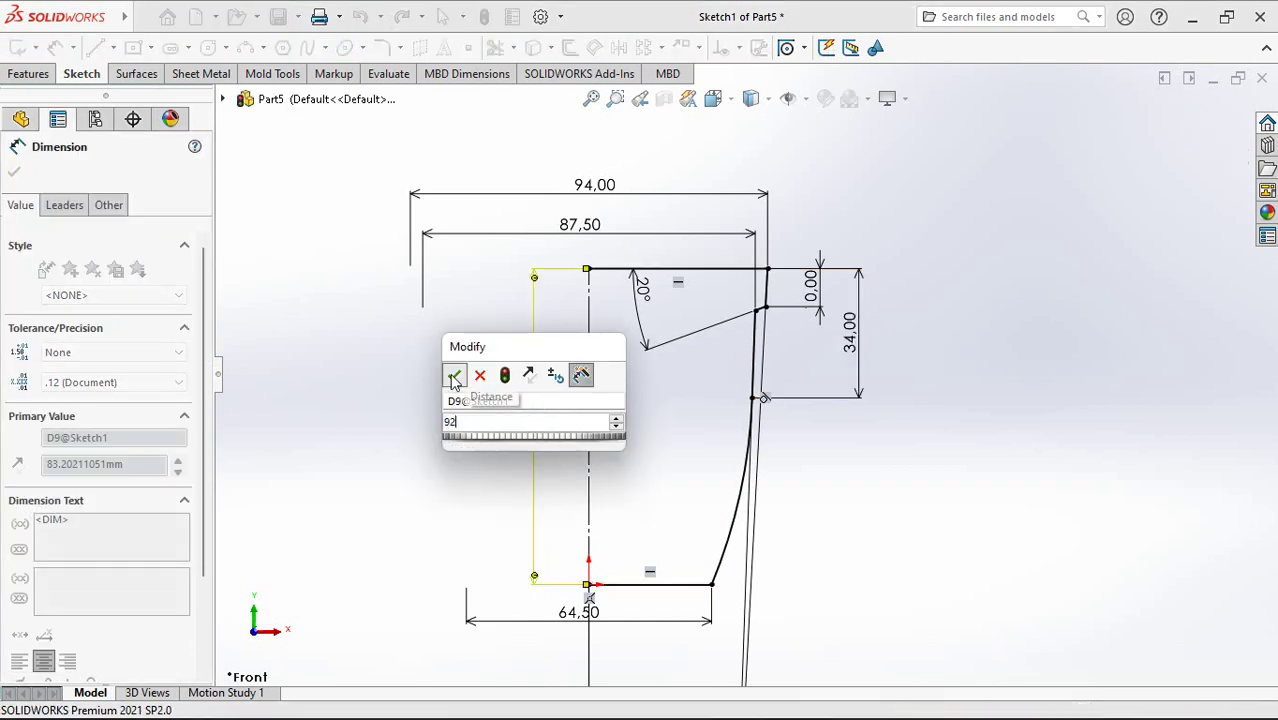
pyautogui.click(454, 375)
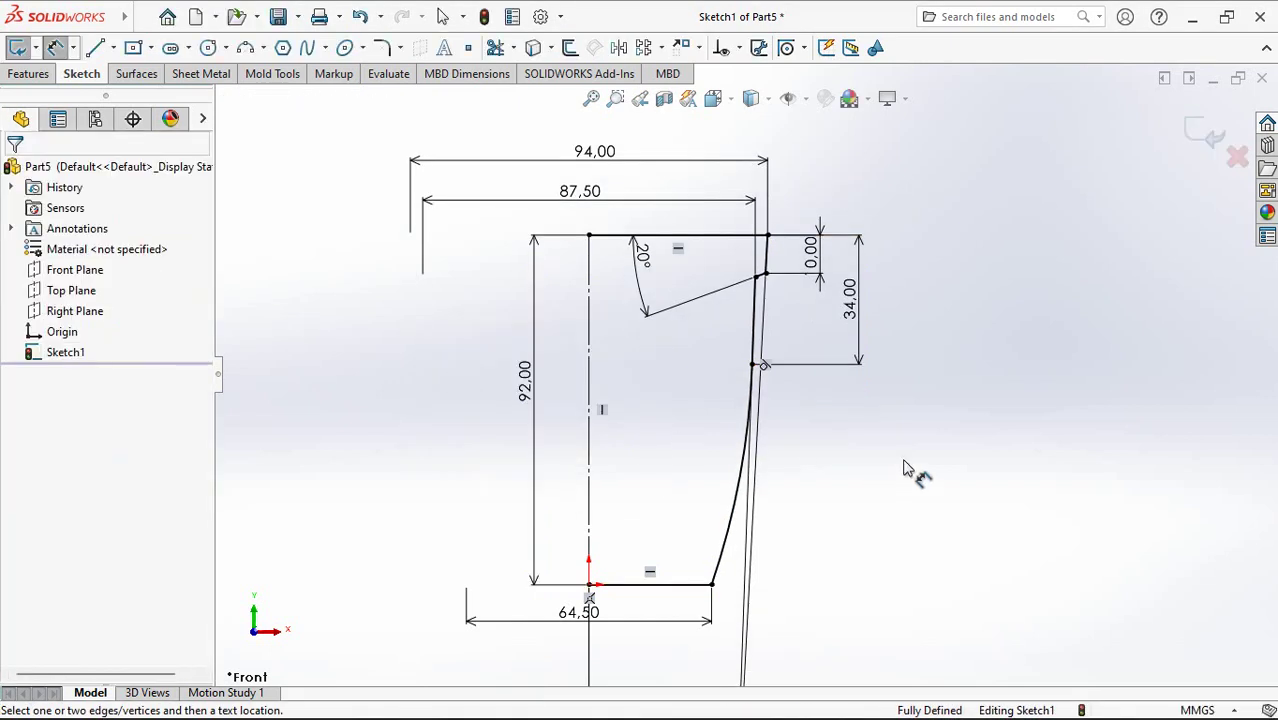
pyautogui.rightClick(948, 362)
pyautogui.click(980, 420)
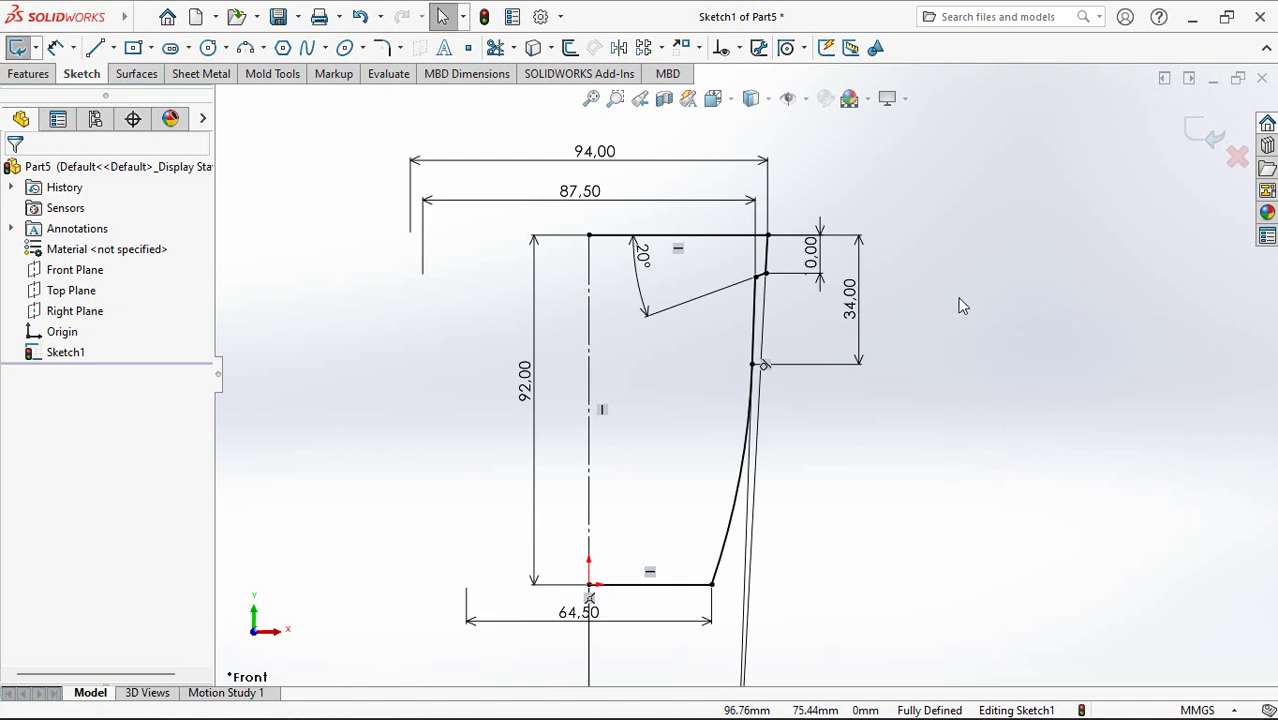
# Step: Reposition the 2°, 3° and 20° angle dimensions so they sit clearly inside the profile
pyautogui.keyDown('shift'); pyautogui.moveTo(958, 305); pyautogui.dragTo(913, 430, button='middle'); pyautogui.keyUp('shift')
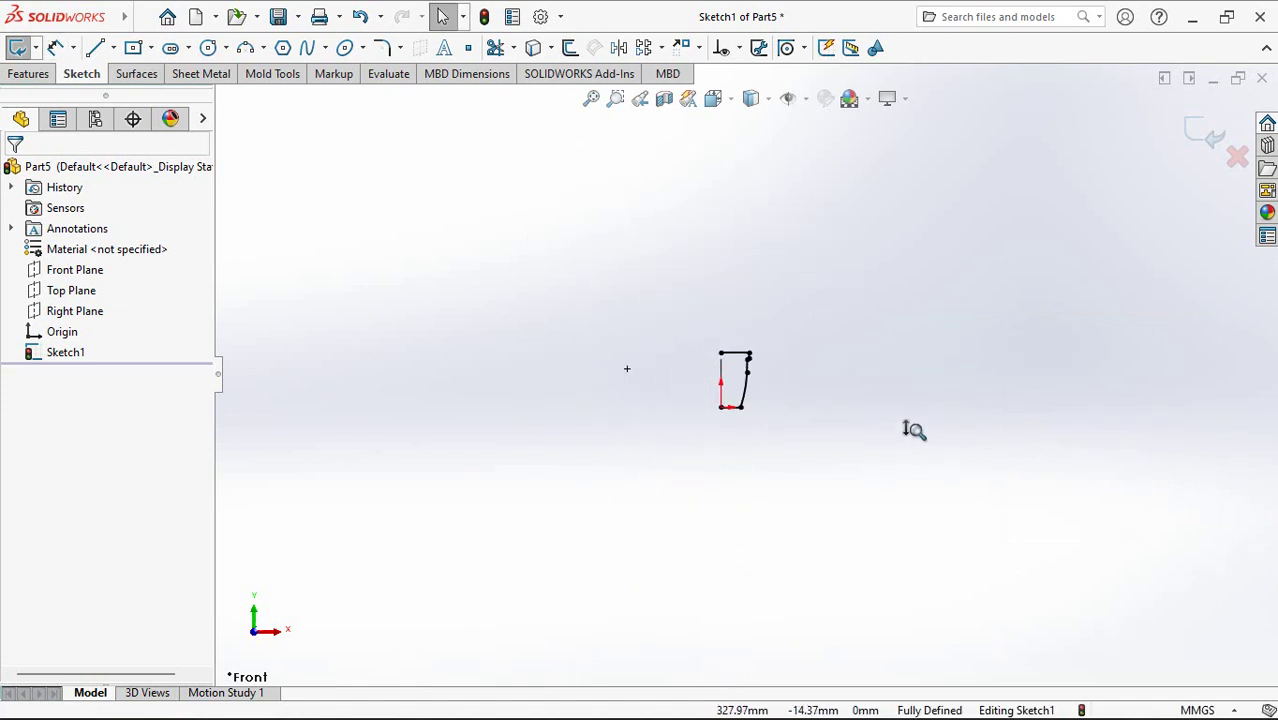
pyautogui.keyDown('shift'); pyautogui.moveTo(898, 478); pyautogui.dragTo(908, 494, button='middle'); pyautogui.keyUp('shift')
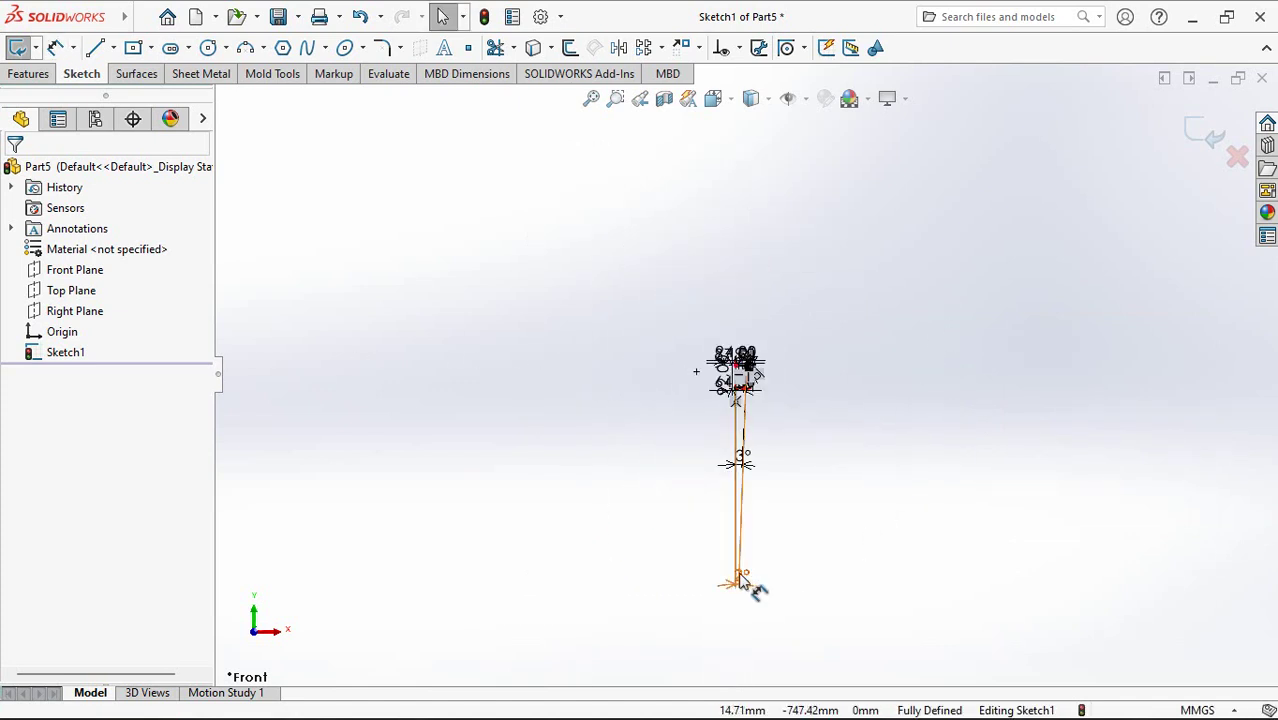
pyautogui.click(742, 491)
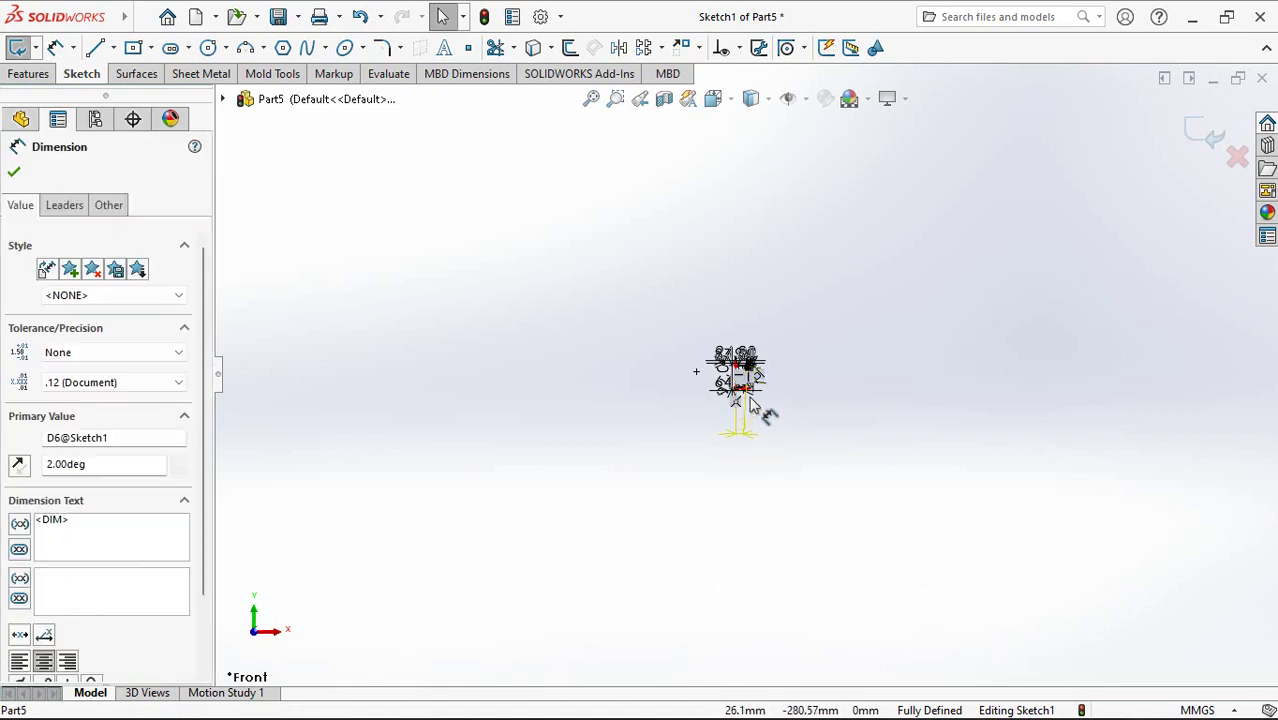
pyautogui.click(591, 98)
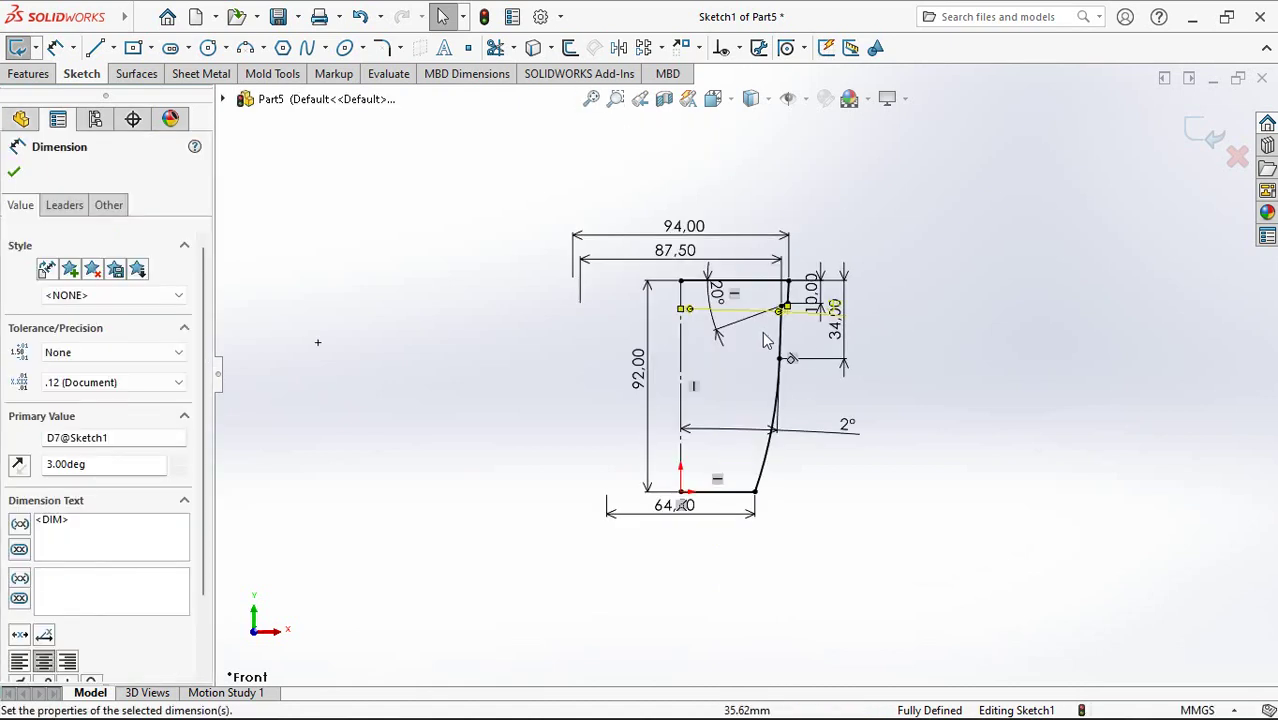
pyautogui.scroll(-2, 765, 340)
pyautogui.scroll(-2, 765, 291)
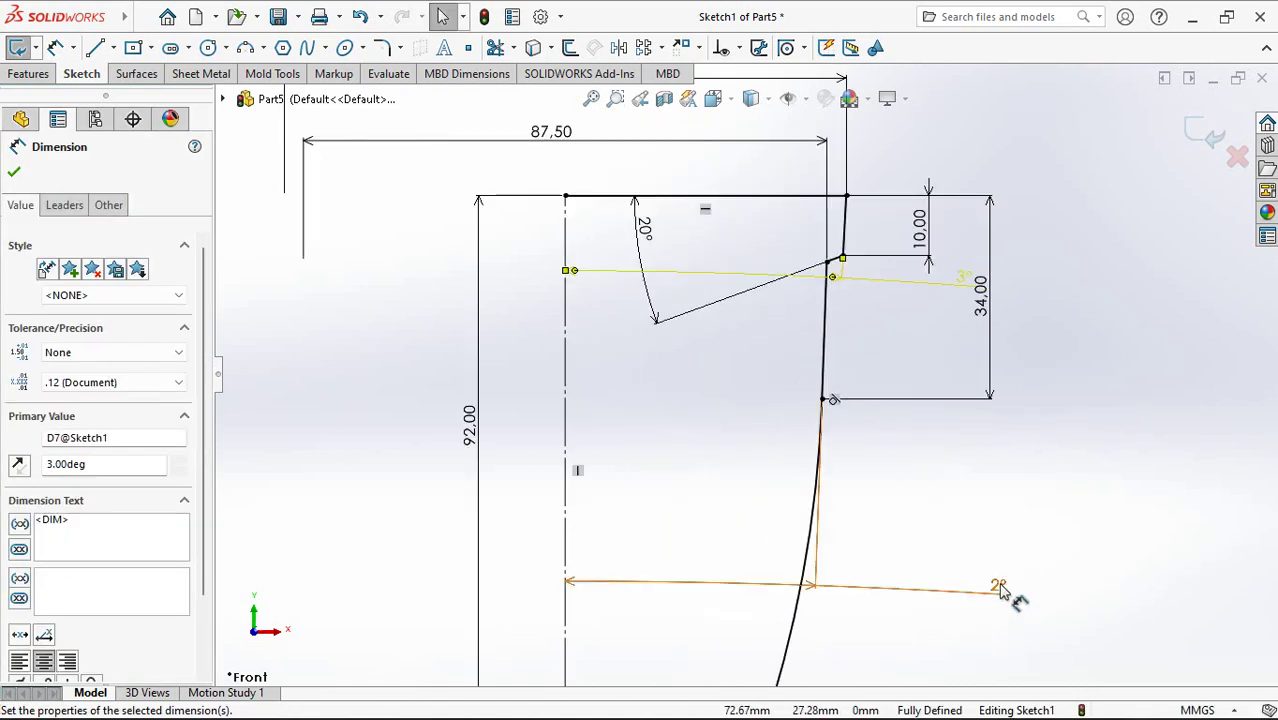
pyautogui.moveTo(1000, 590); pyautogui.dragTo(735, 367)
pyautogui.moveTo(720, 276); pyautogui.dragTo(755, 252)
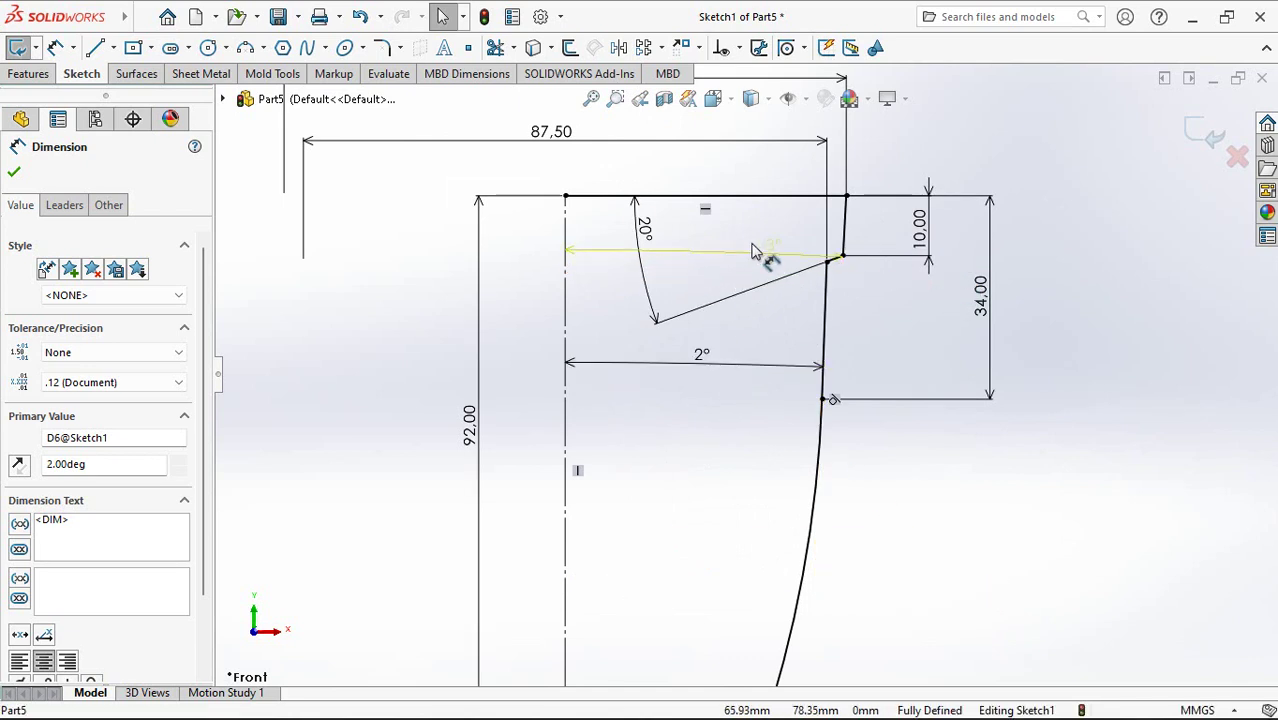
pyautogui.moveTo(647, 262); pyautogui.dragTo(714, 262)
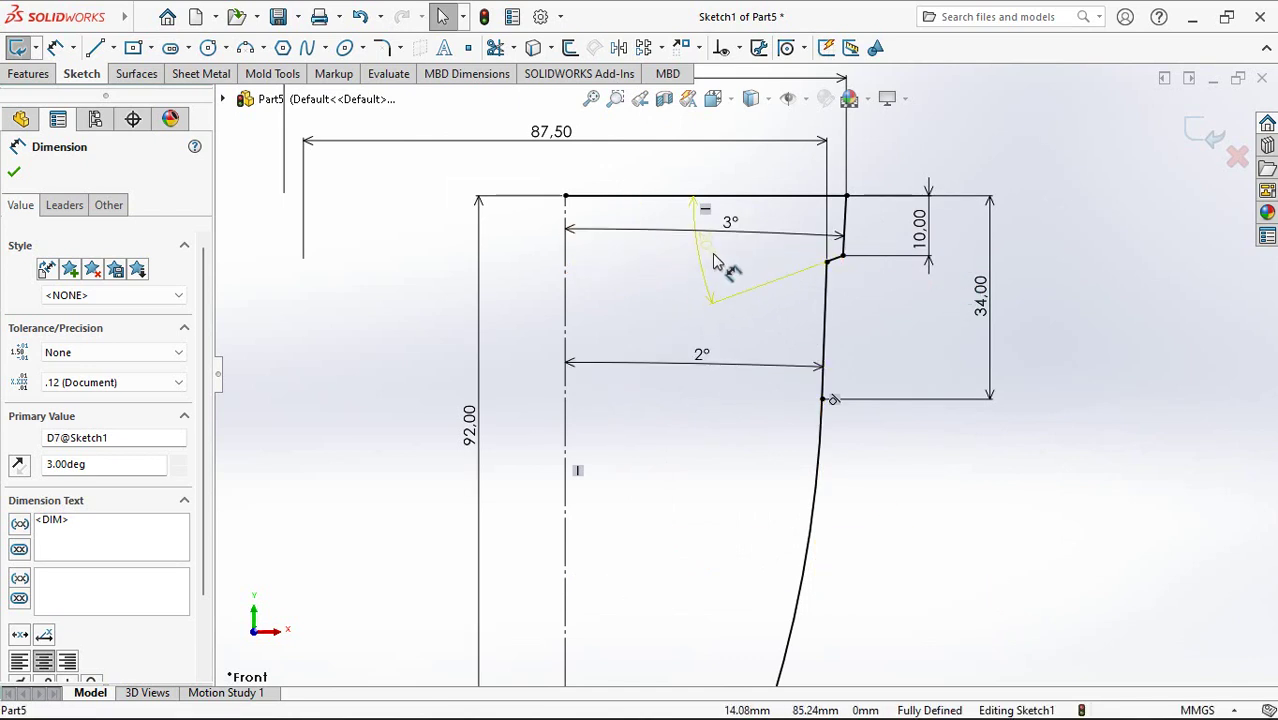
pyautogui.click(916, 332)
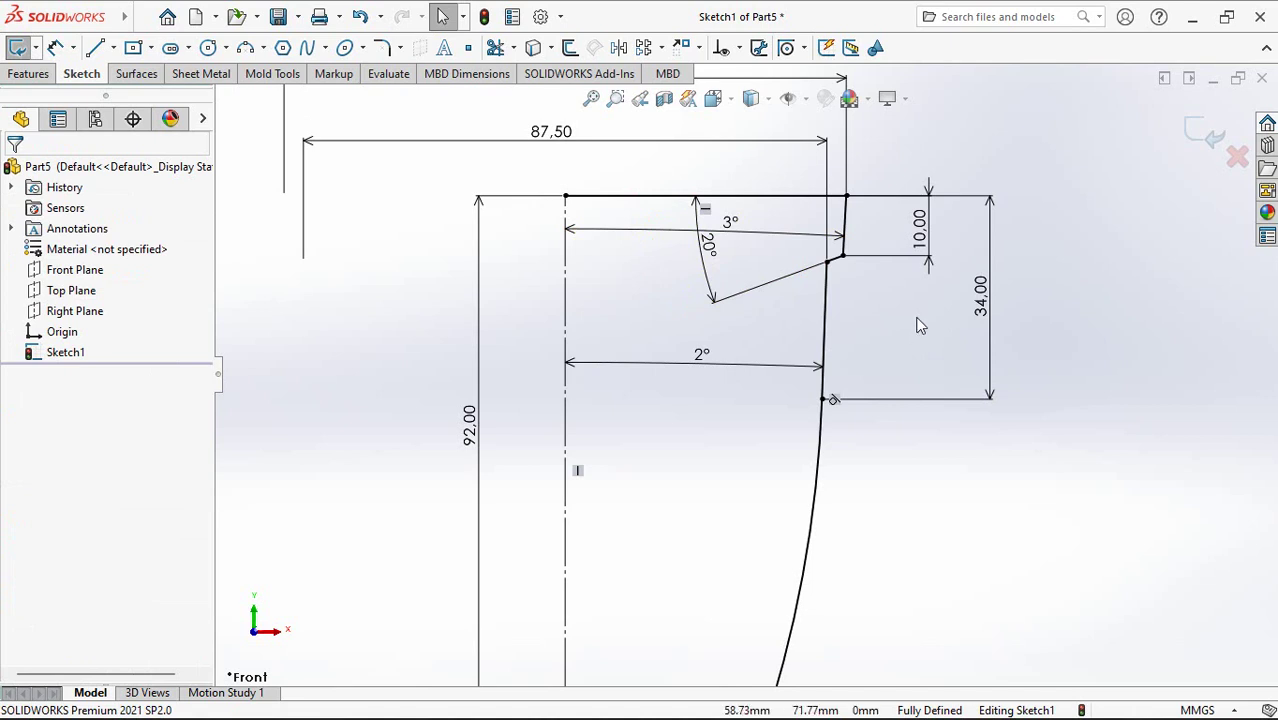
pyautogui.scroll(3, 915, 350)
pyautogui.keyDown('ctrl'); pyautogui.moveTo(919, 414); pyautogui.dragTo(919, 337, button='middle'); pyautogui.keyUp('ctrl')
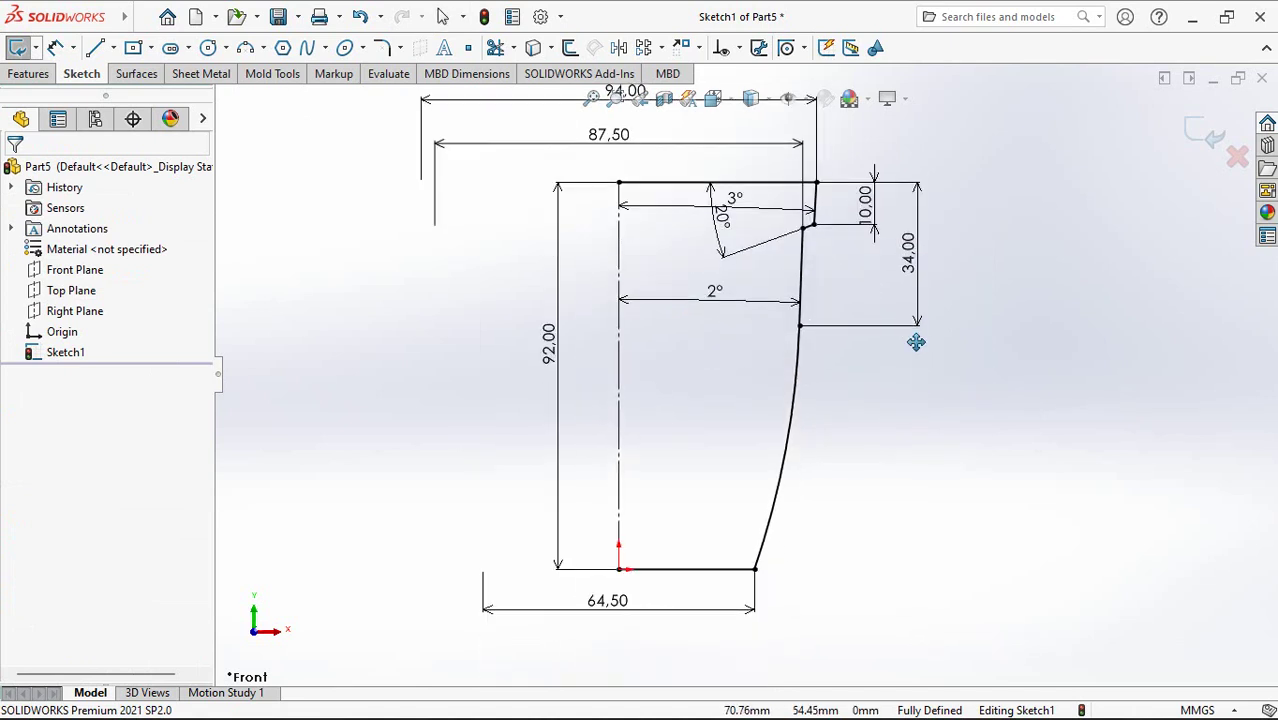
pyautogui.click(382, 48)
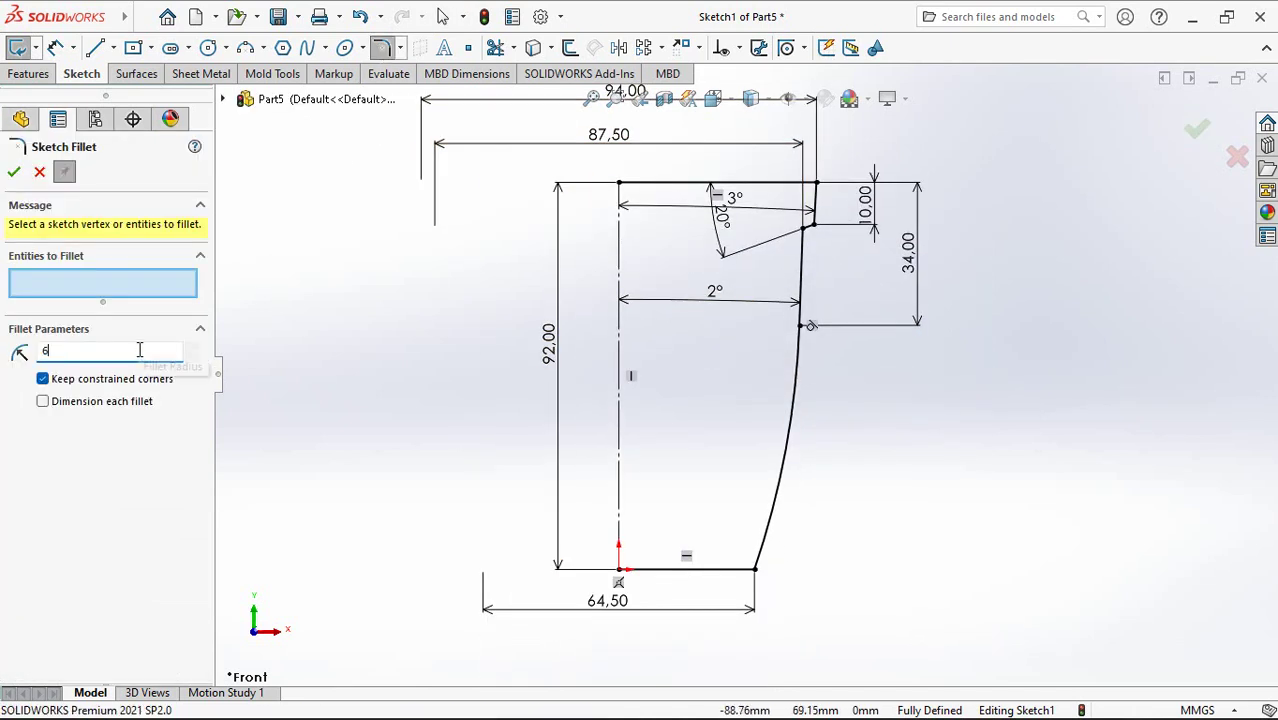
# Step: Fillet the bottom outer corner at 6 mm, revolve the profile 360°, and start Sketch2 on the Front Plane
pyautogui.click(756, 571)
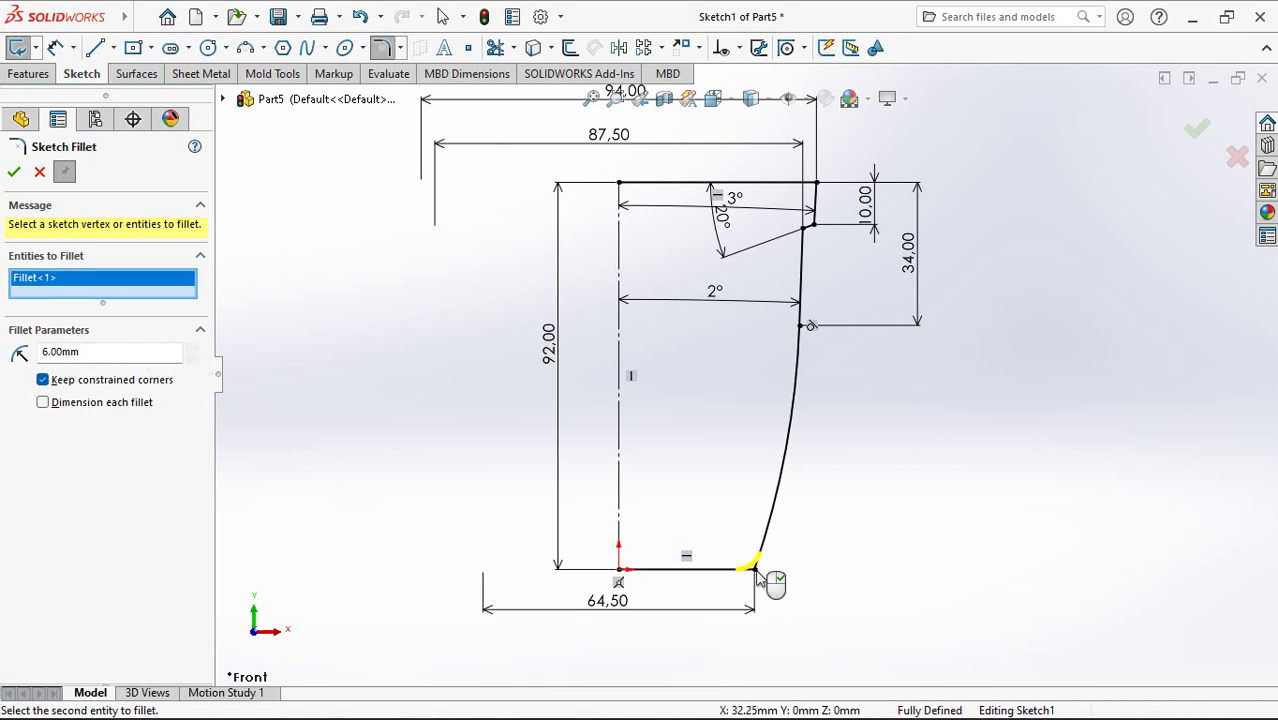
pyautogui.click(14, 171)
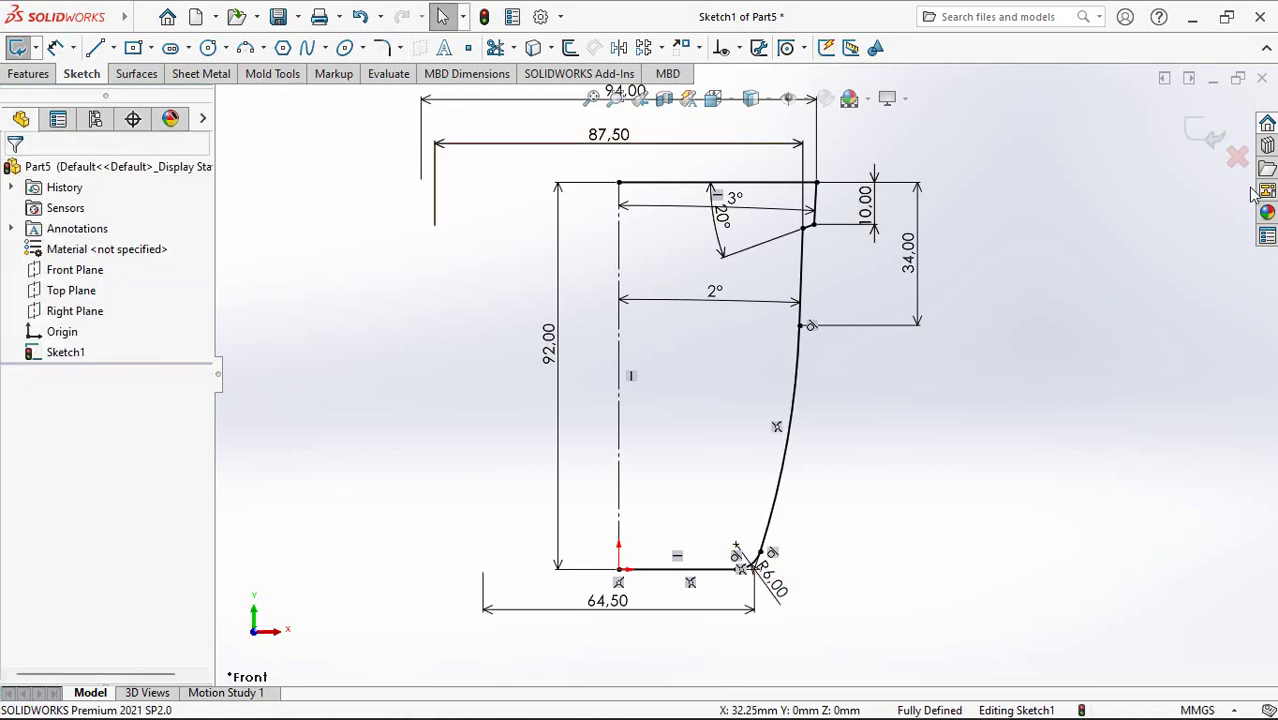
pyautogui.click(1207, 132)
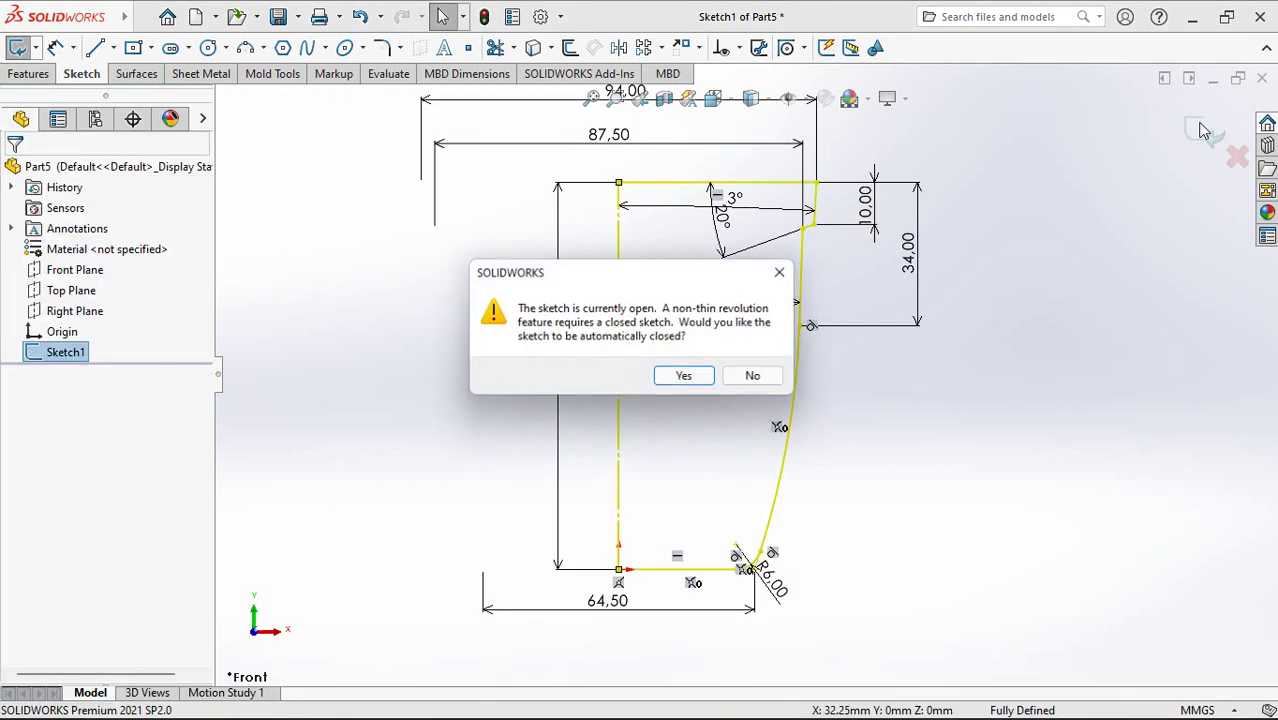
pyautogui.click(754, 376)
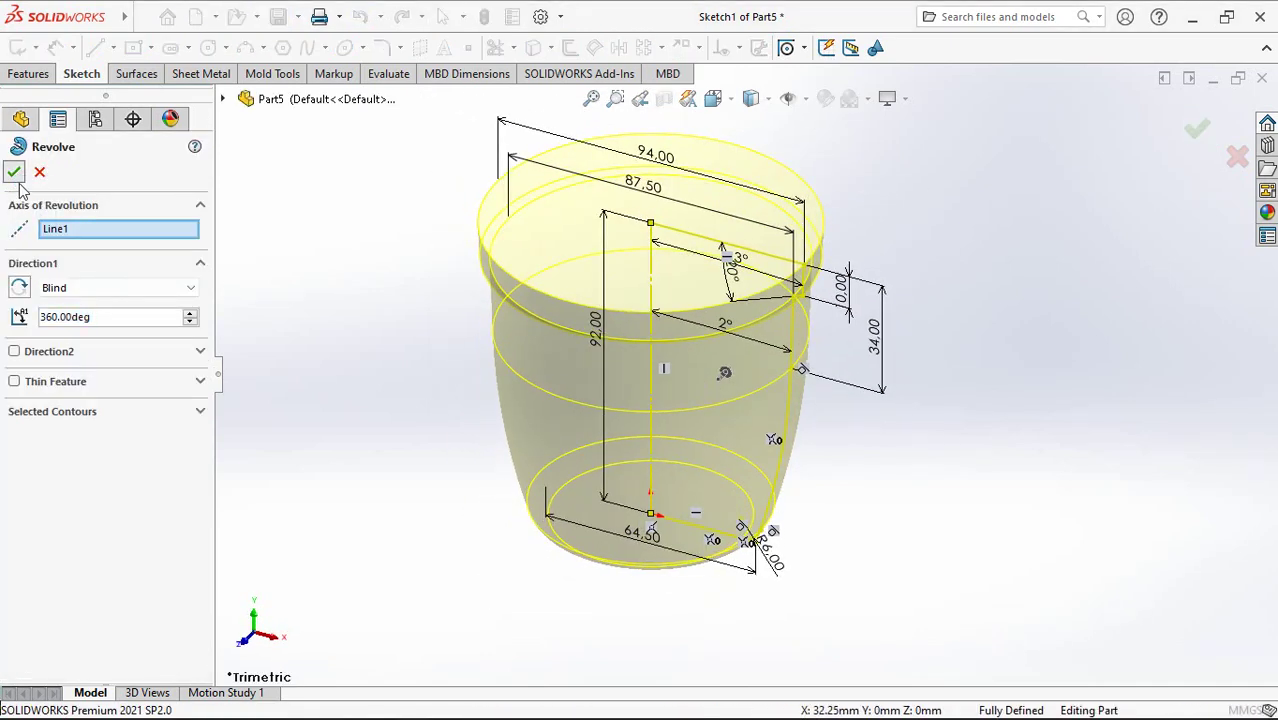
pyautogui.click(14, 174)
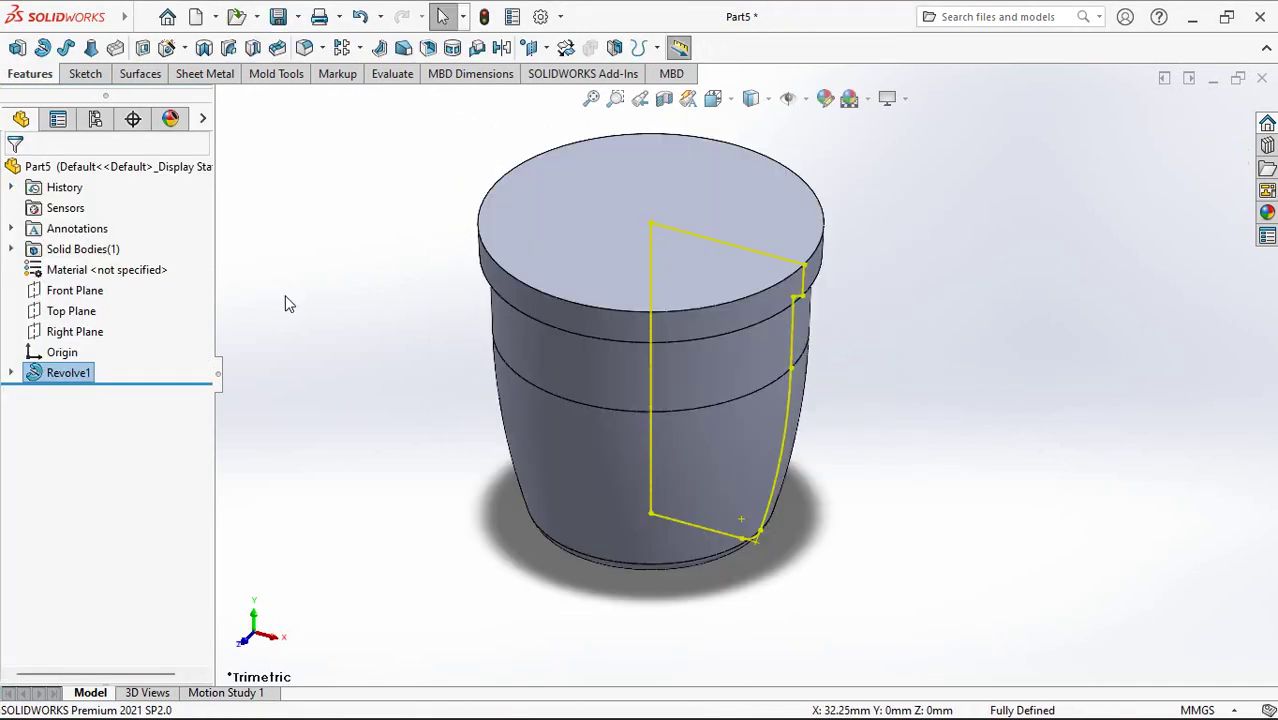
pyautogui.click(75, 290)
pyautogui.click(77, 263)
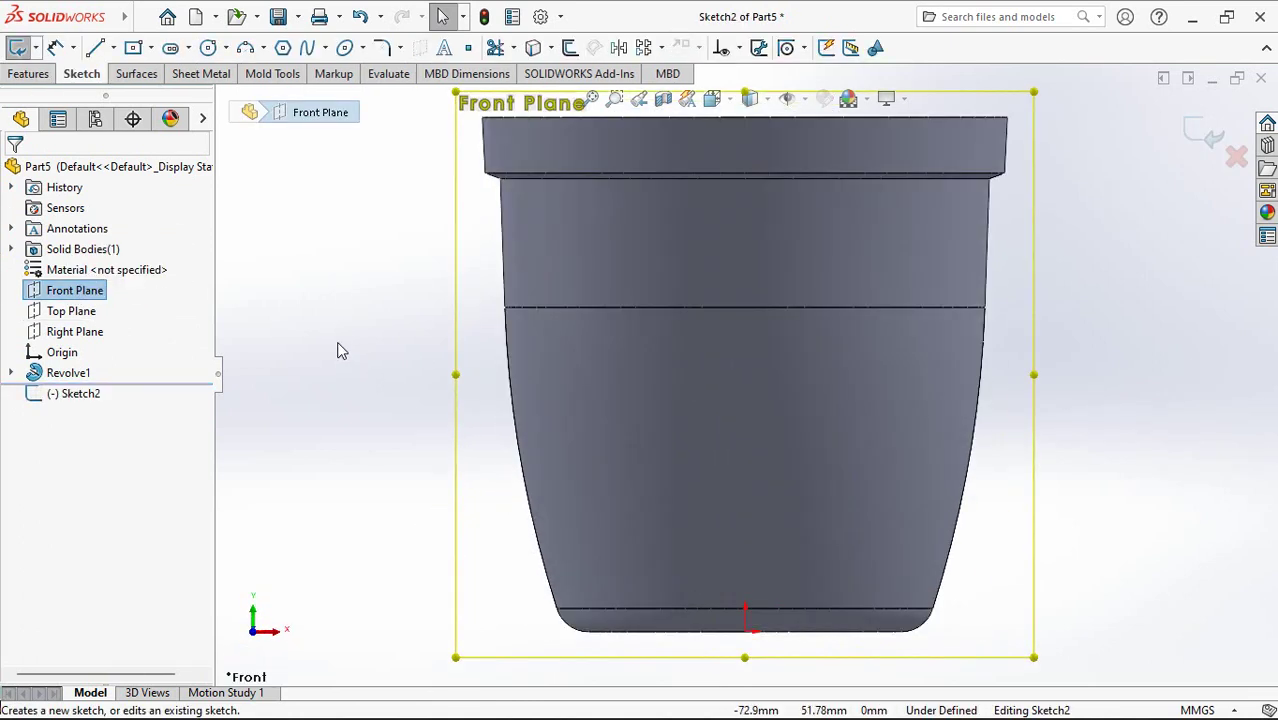
# Step: Draw a two-segment line slanting up and outward from the jug's side wall
pyautogui.scroll(2, 330, 355)
pyautogui.keyDown('ctrl'); pyautogui.moveTo(382, 365); pyautogui.dragTo(314, 411, button='middle'); pyautogui.keyUp('ctrl')
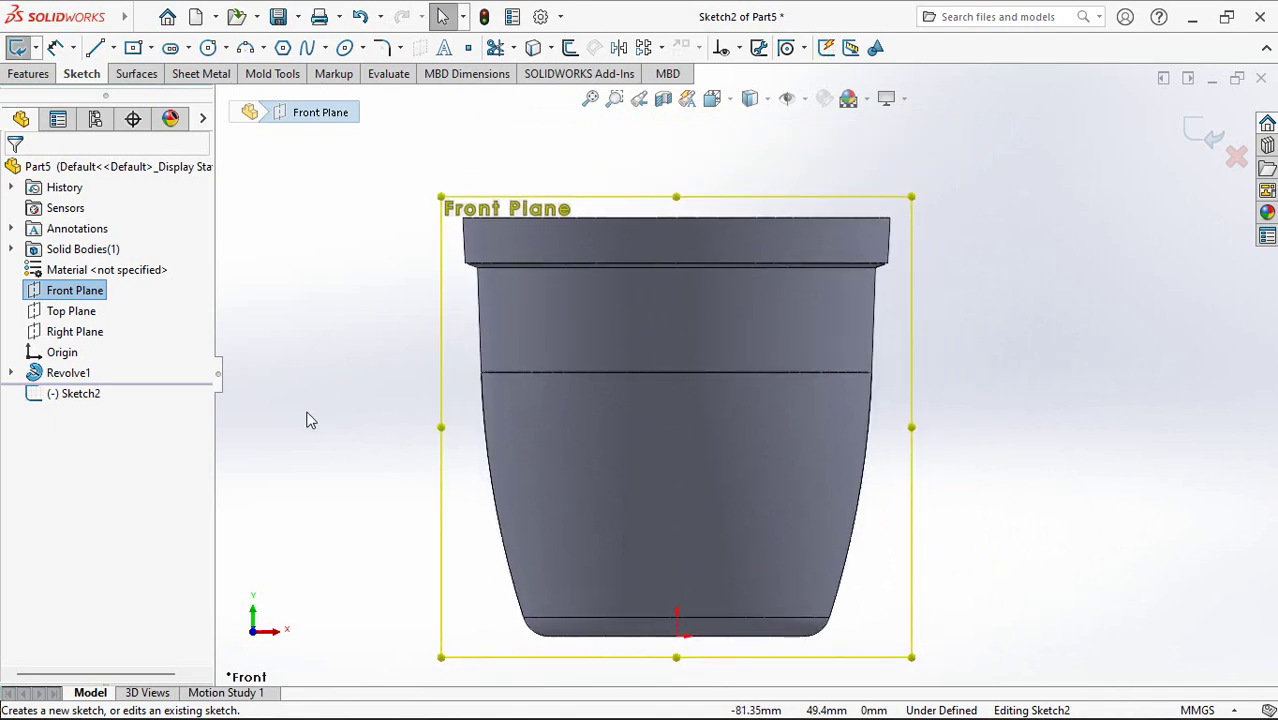
pyautogui.click(96, 47)
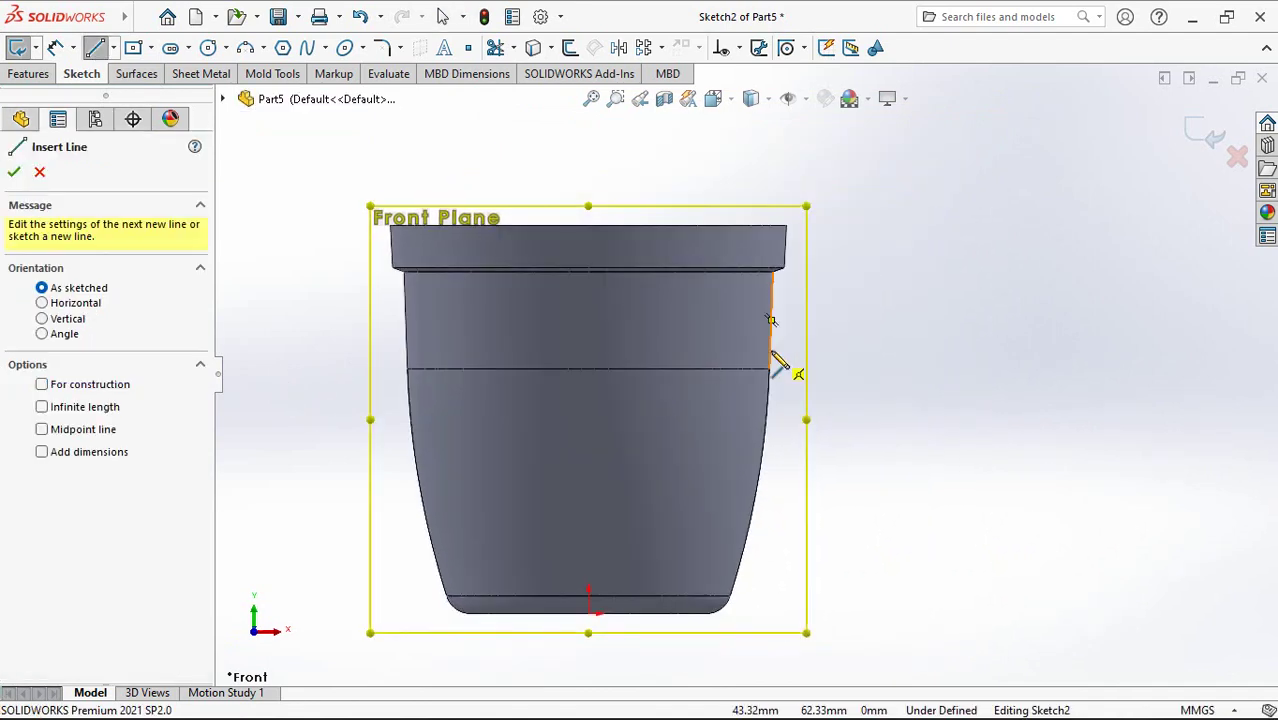
pyautogui.click(770, 320)
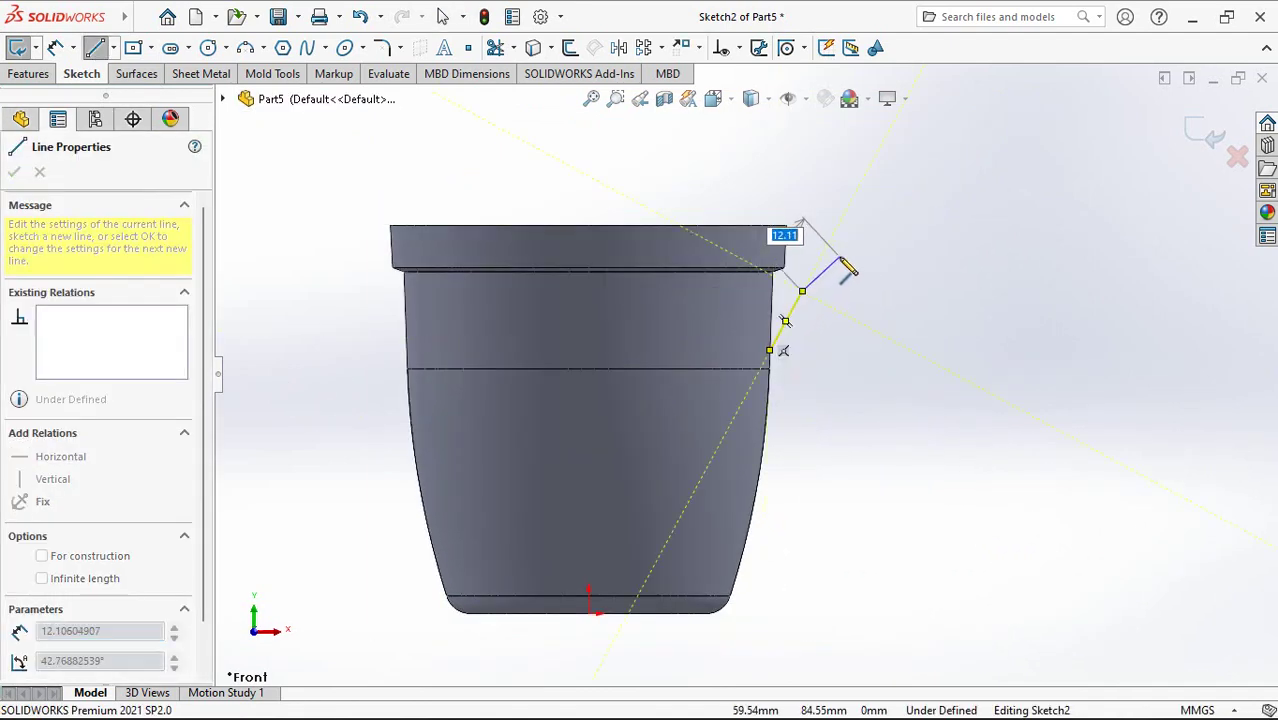
pyautogui.click(802, 291)
pyautogui.doubleClick(840, 258)
pyautogui.press('Escape')
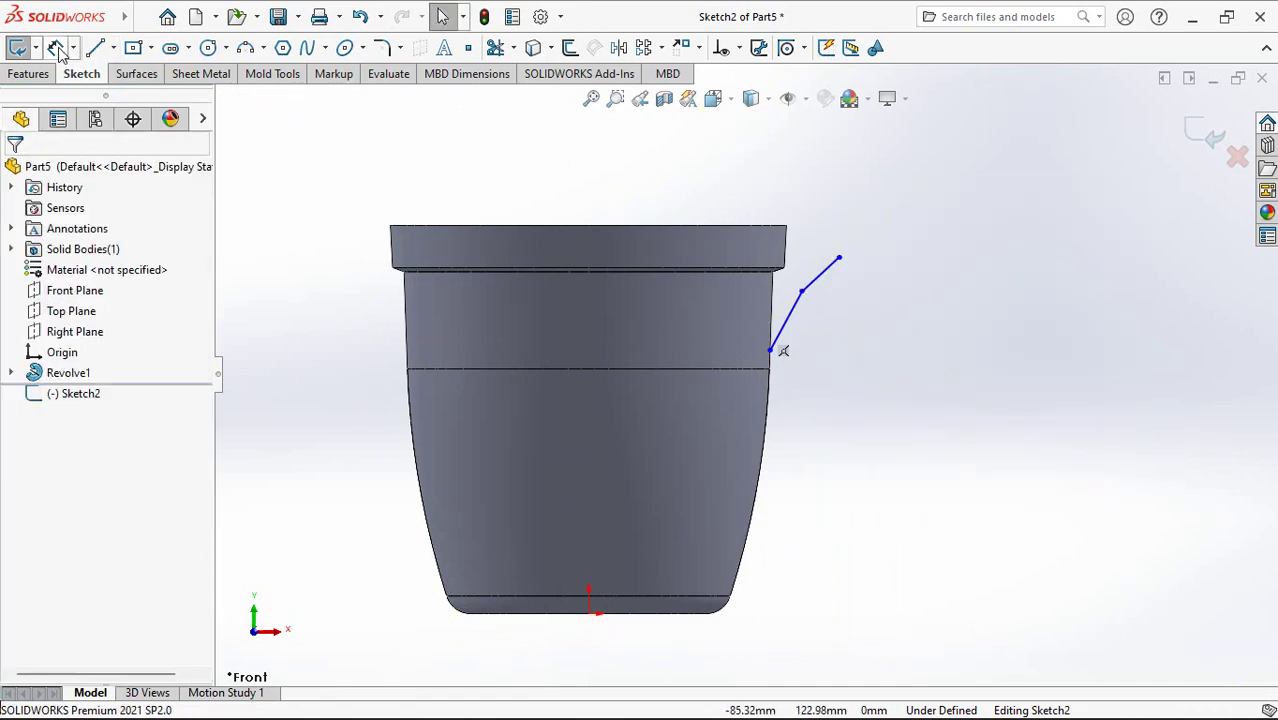
# Step: Dimension the line's horizontal reach as 105.50 and its top end 5.00 above the rim
pyautogui.click(57, 47)
pyautogui.click(840, 258)
pyautogui.click(391, 226)
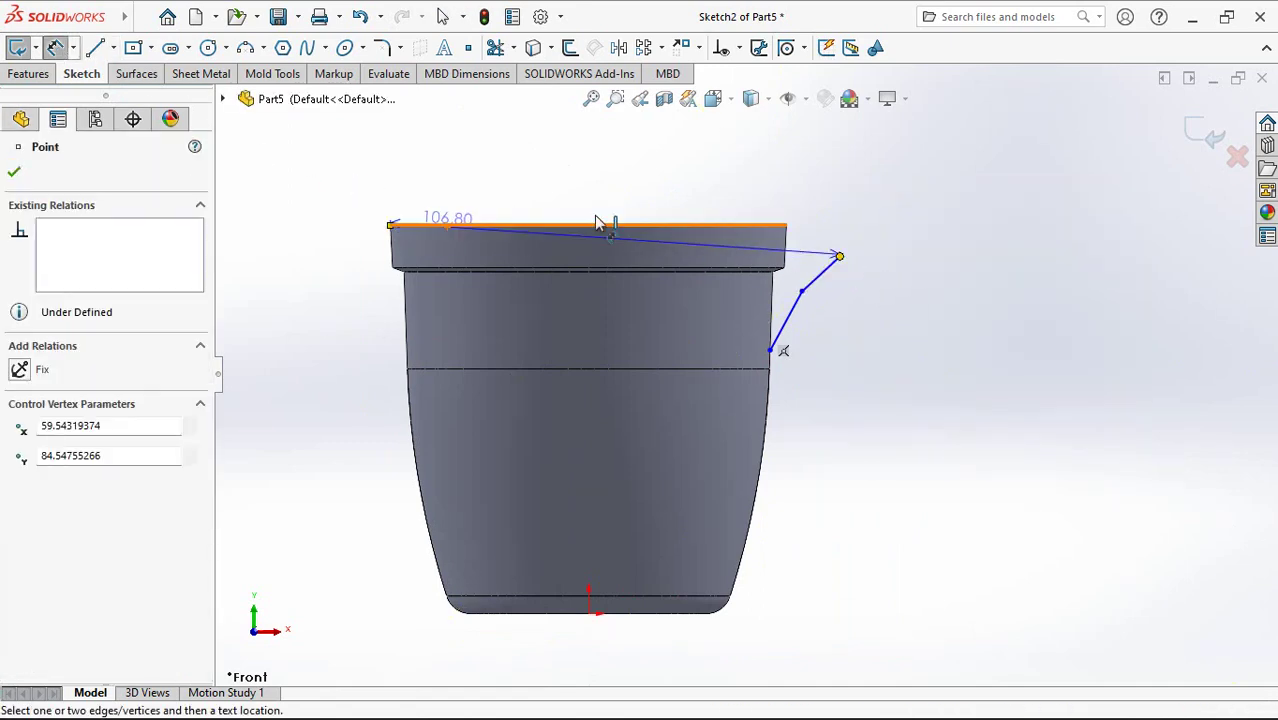
pyautogui.click(618, 165)
pyautogui.write('1')
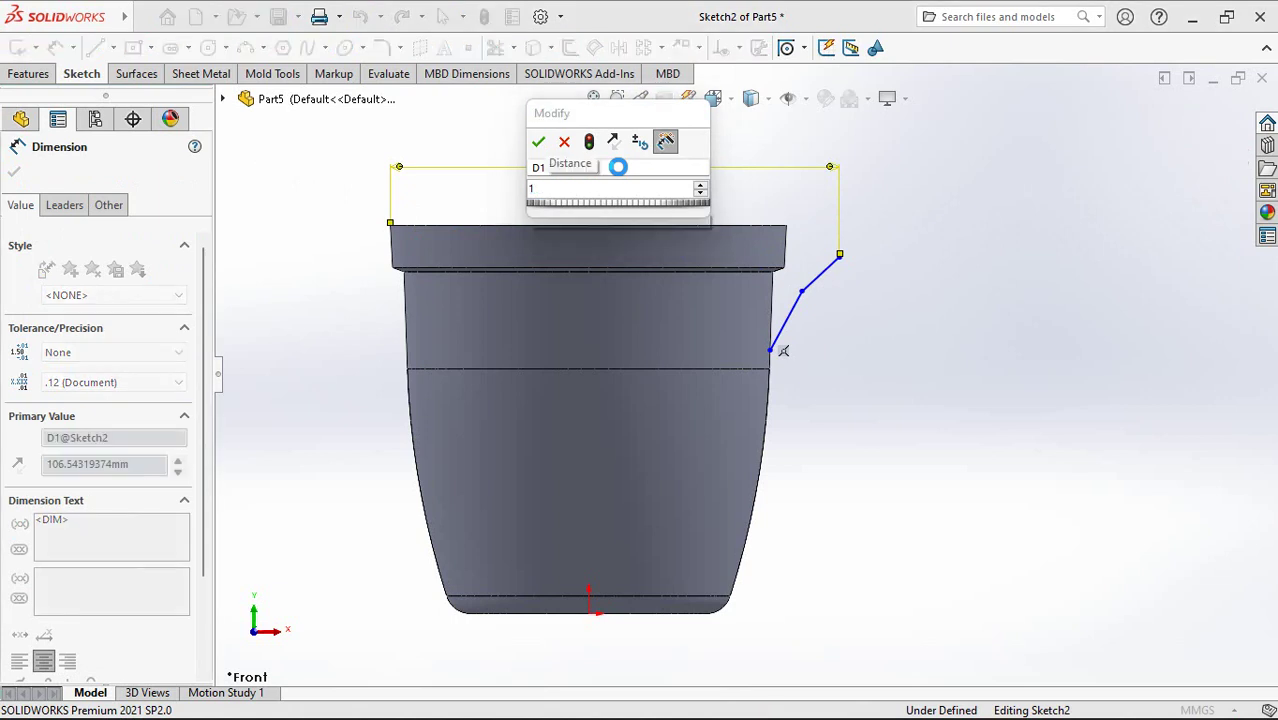
pyautogui.write('05,5')
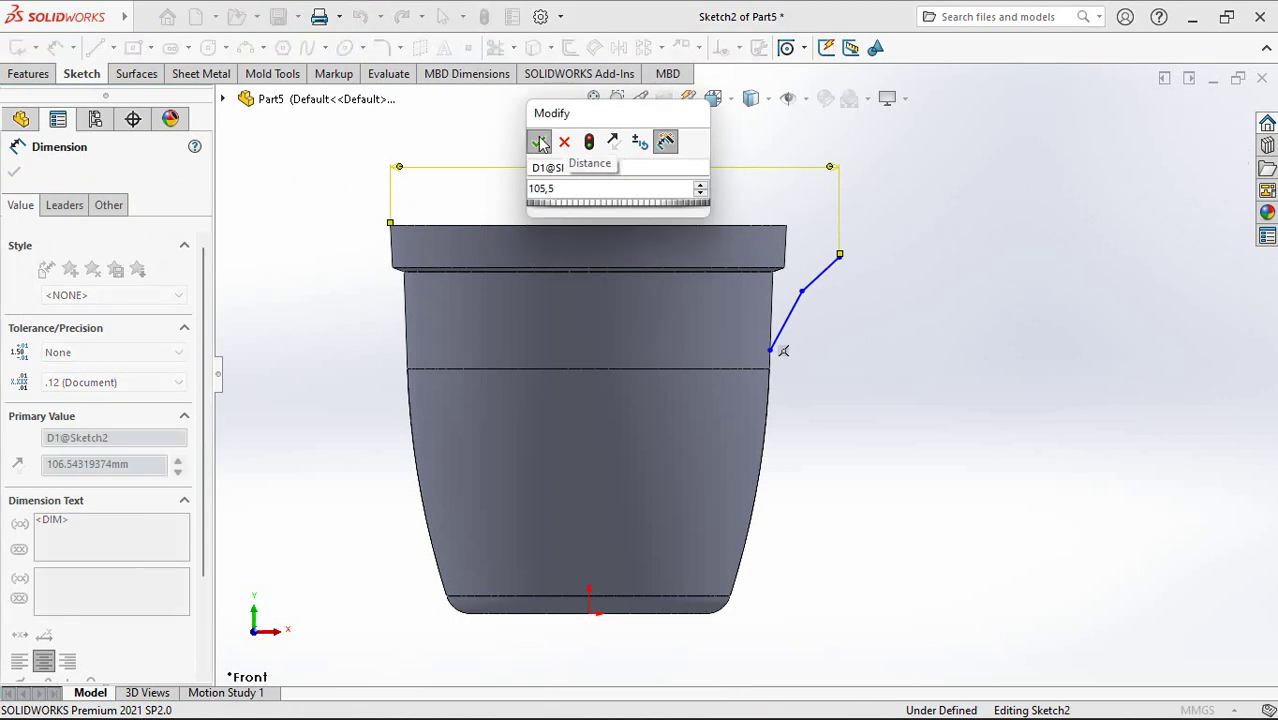
pyautogui.click(538, 140)
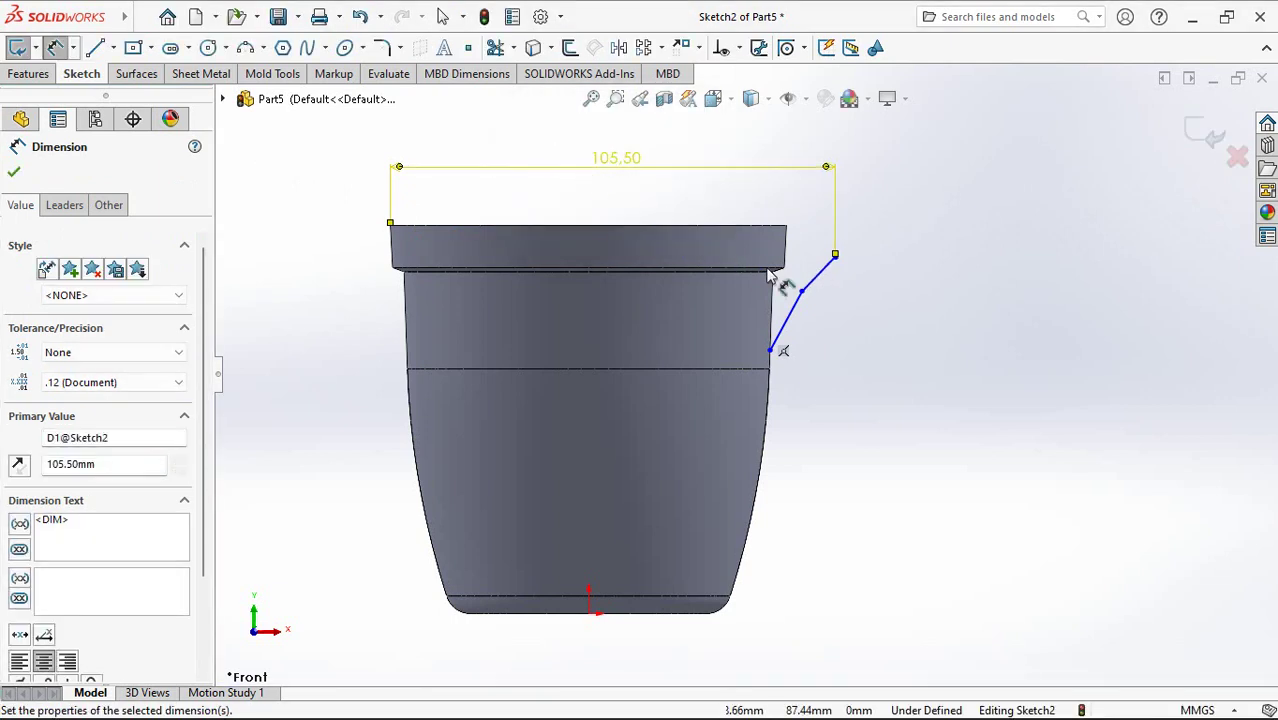
pyautogui.click(835, 255)
pyautogui.click(770, 226)
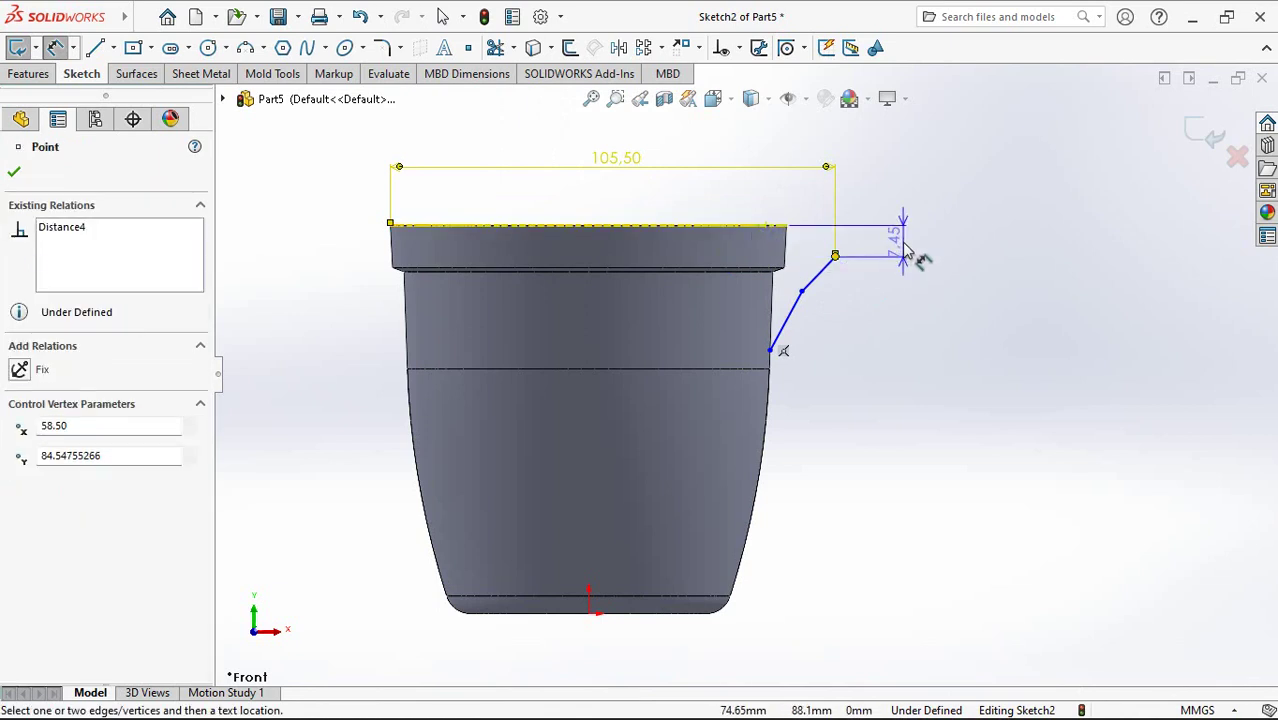
pyautogui.click(903, 258)
pyautogui.write('5')
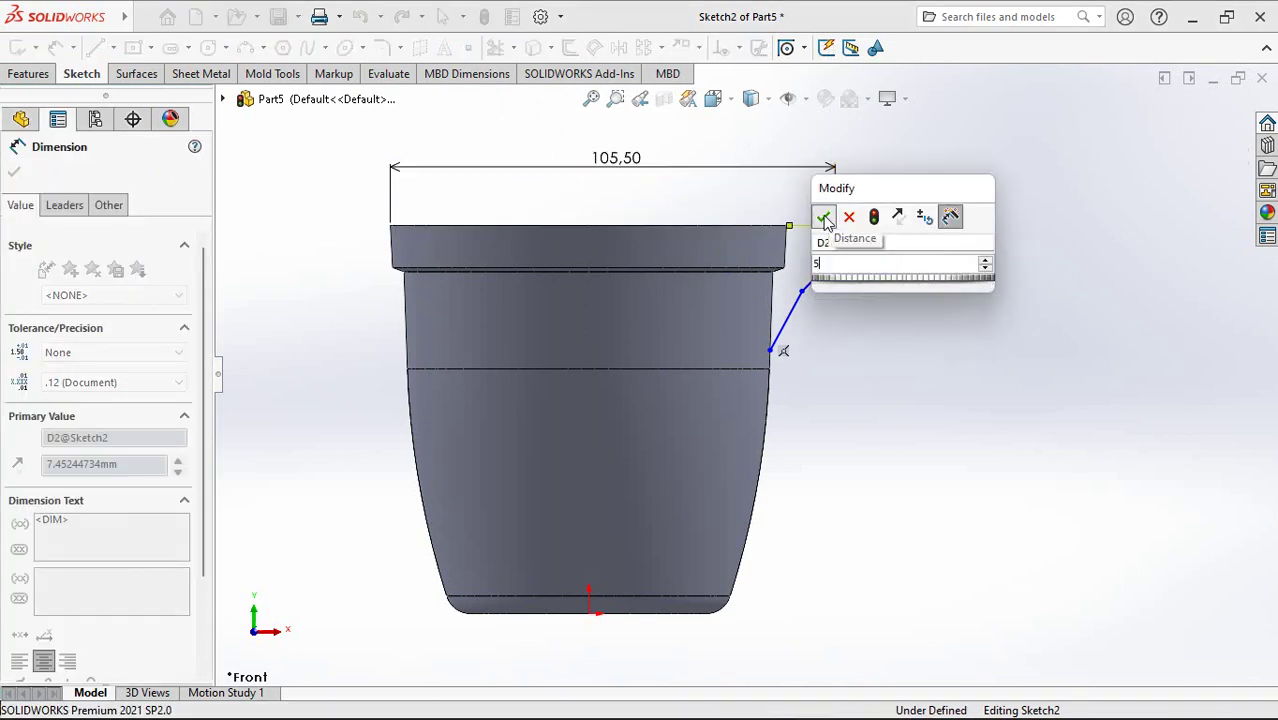
pyautogui.click(822, 214)
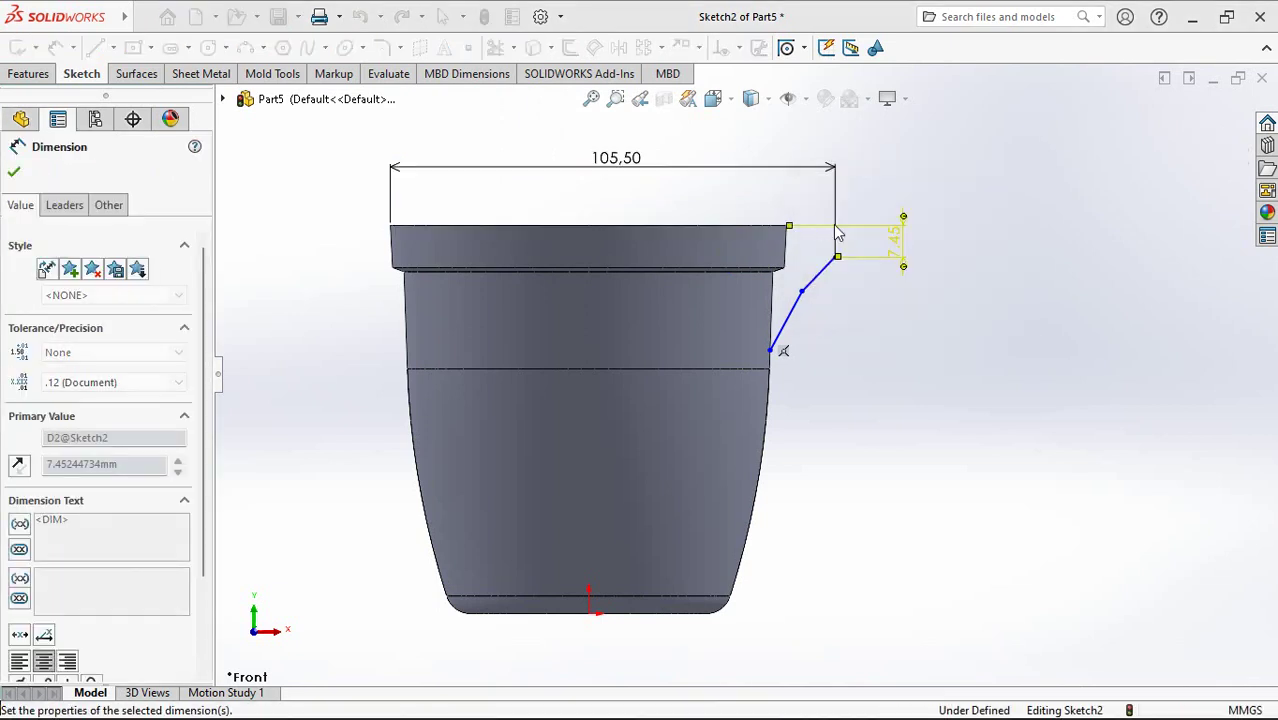
# Step: Set the lower end 28.50 below the rim and the upper segment length to 10.00
pyautogui.click(762, 229)
pyautogui.click(770, 349)
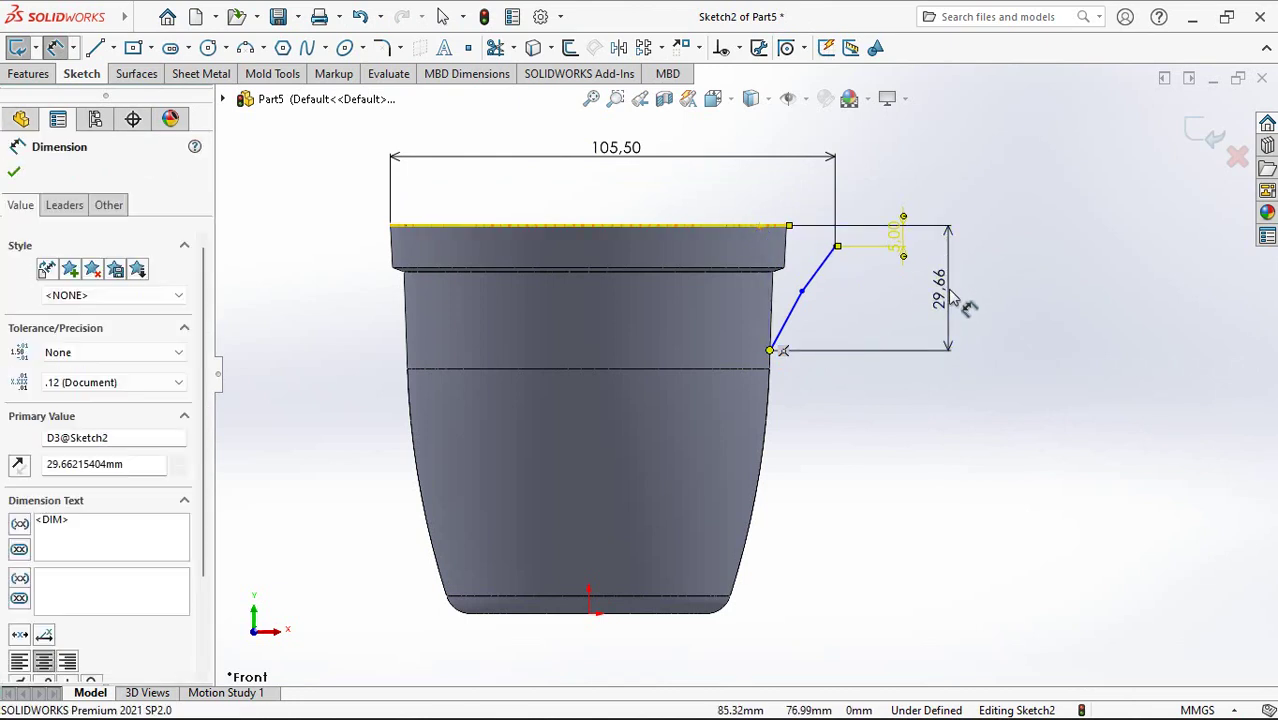
pyautogui.click(953, 298)
pyautogui.write('28.5')
pyautogui.click(870, 261)
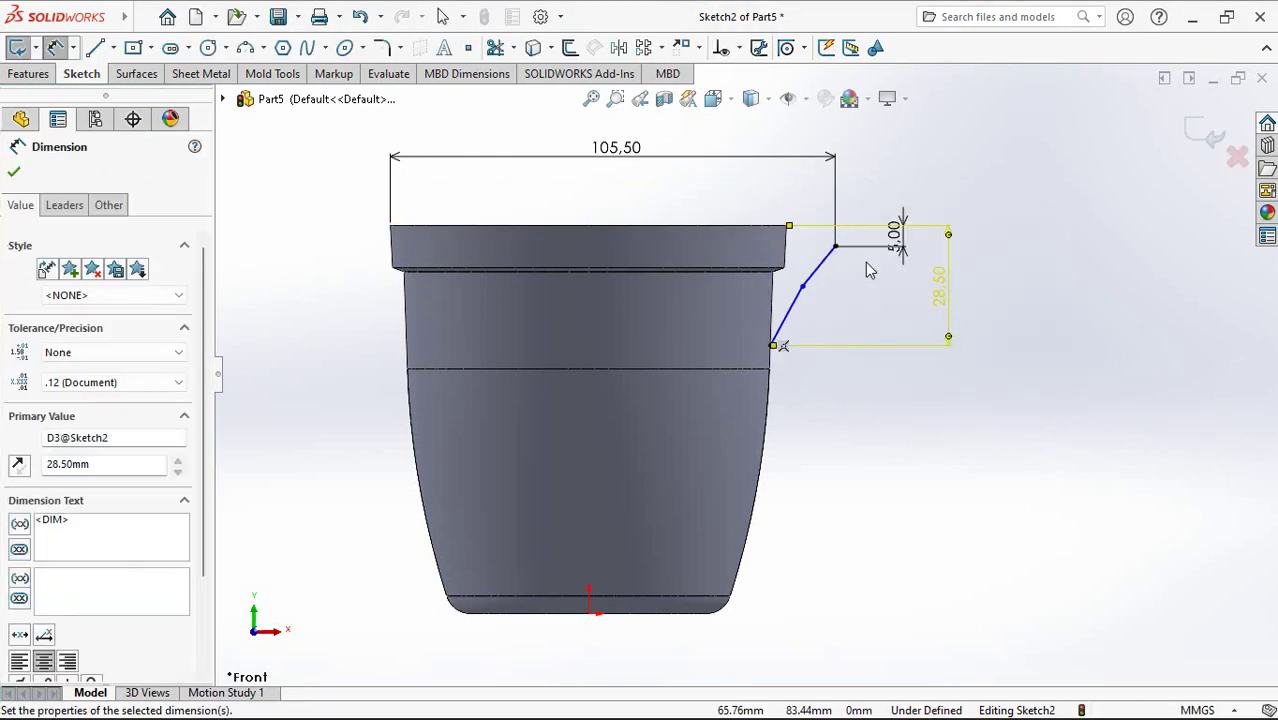
pyautogui.click(828, 268)
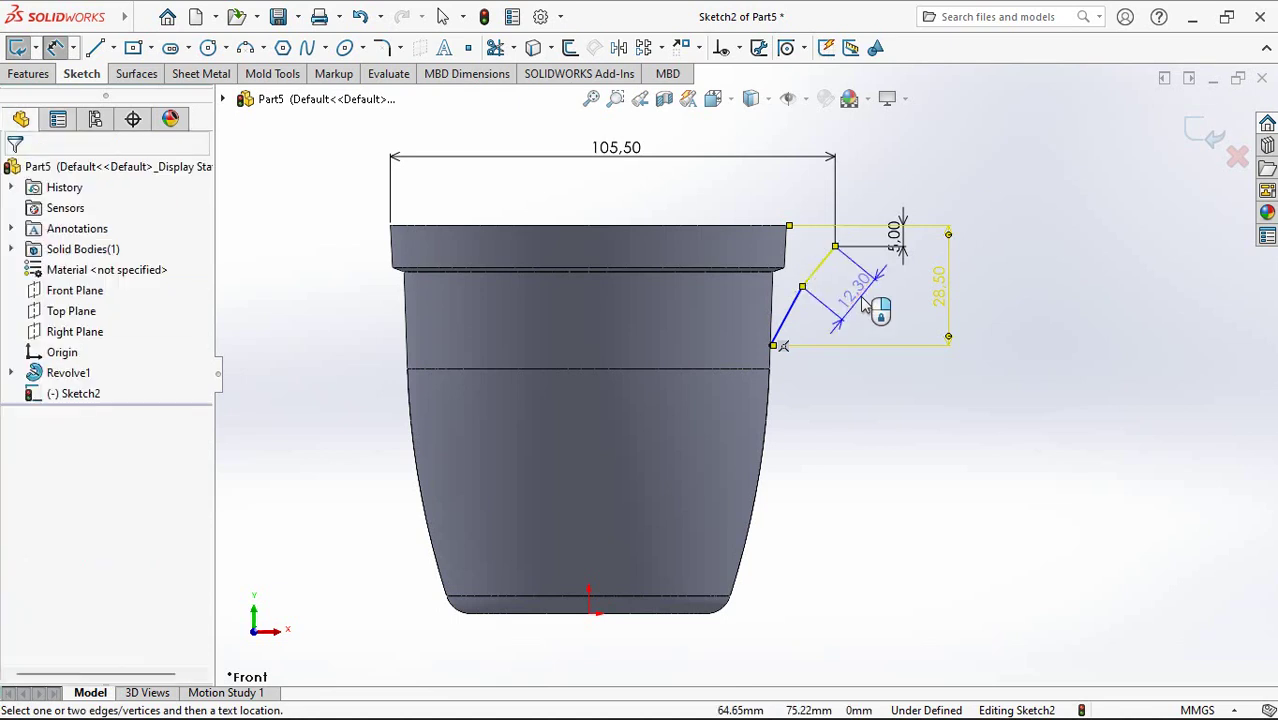
pyautogui.click(865, 305)
pyautogui.write('10')
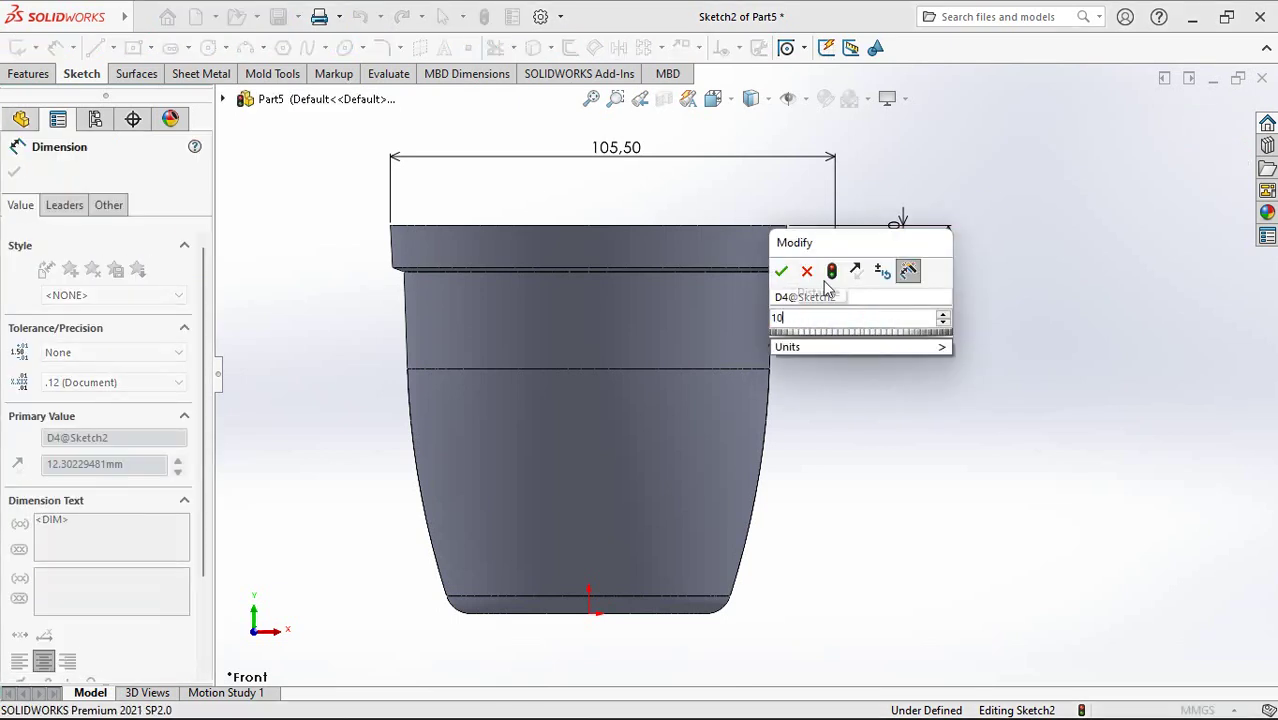
pyautogui.click(781, 271)
pyautogui.click(870, 425)
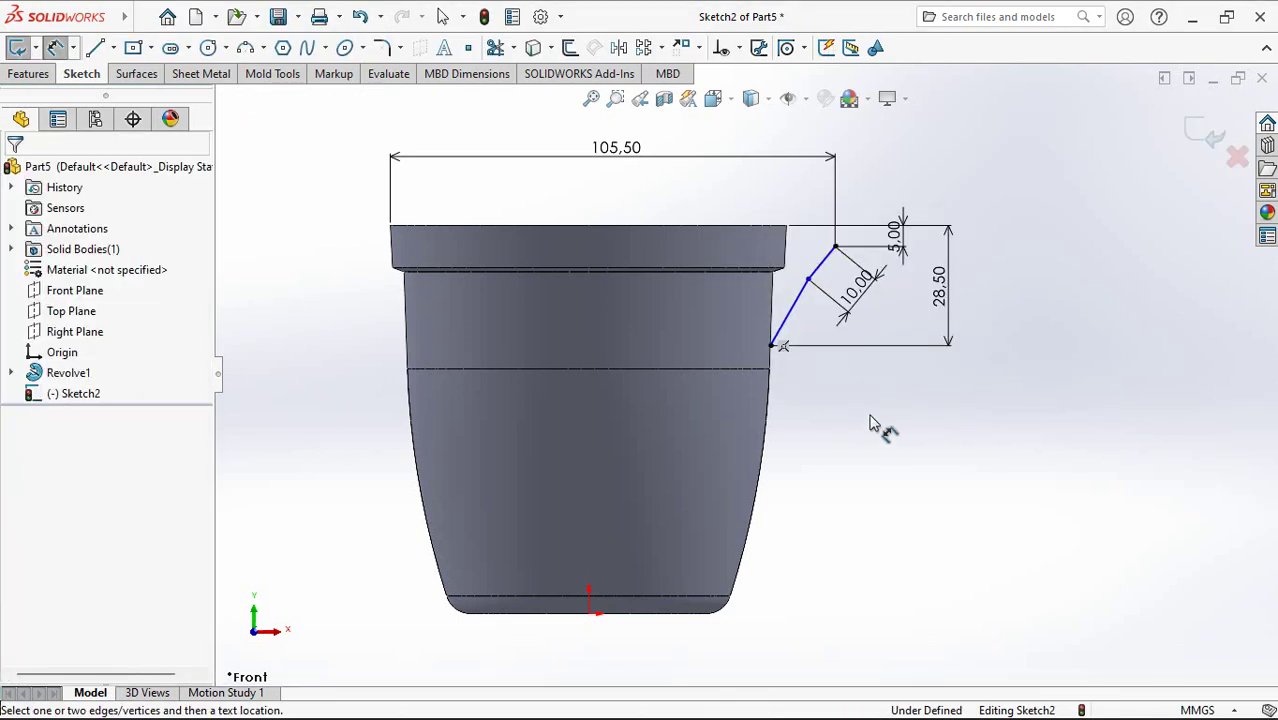
pyautogui.click(113, 47)
# Step: Draw a vertical centerline from the origin up to the rim's top edge
pyautogui.click(120, 88)
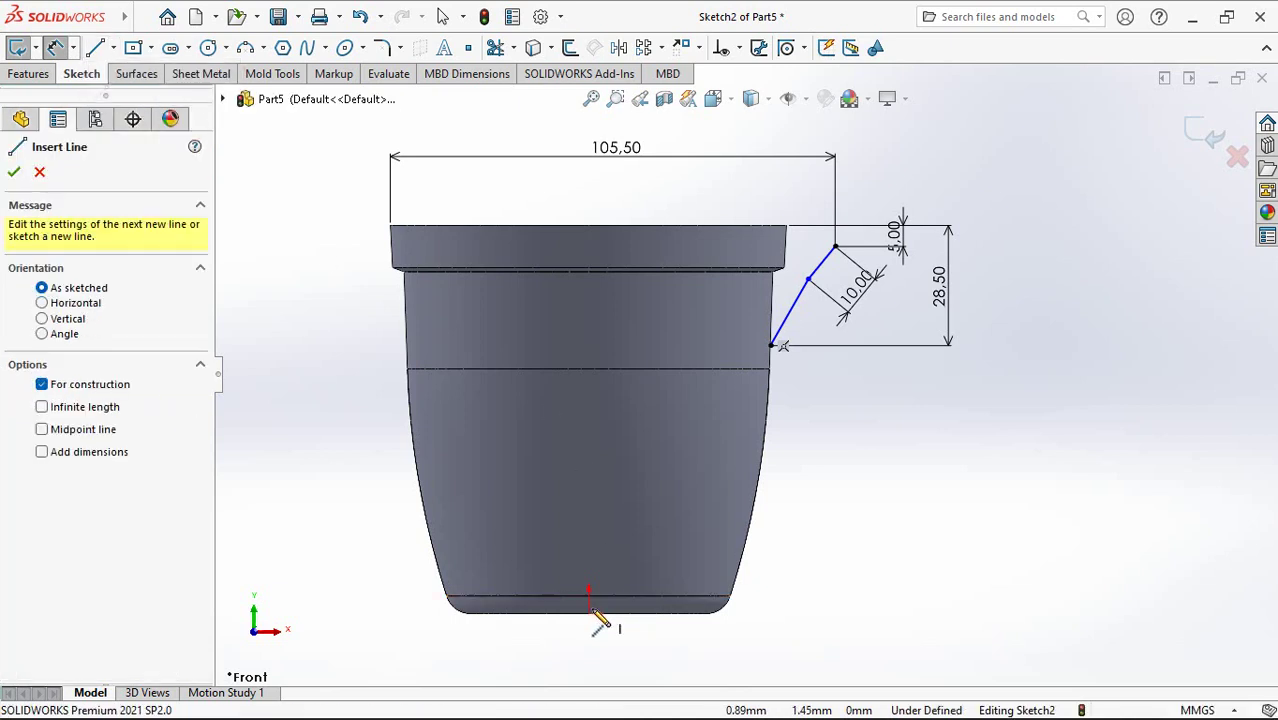
pyautogui.click(589, 614)
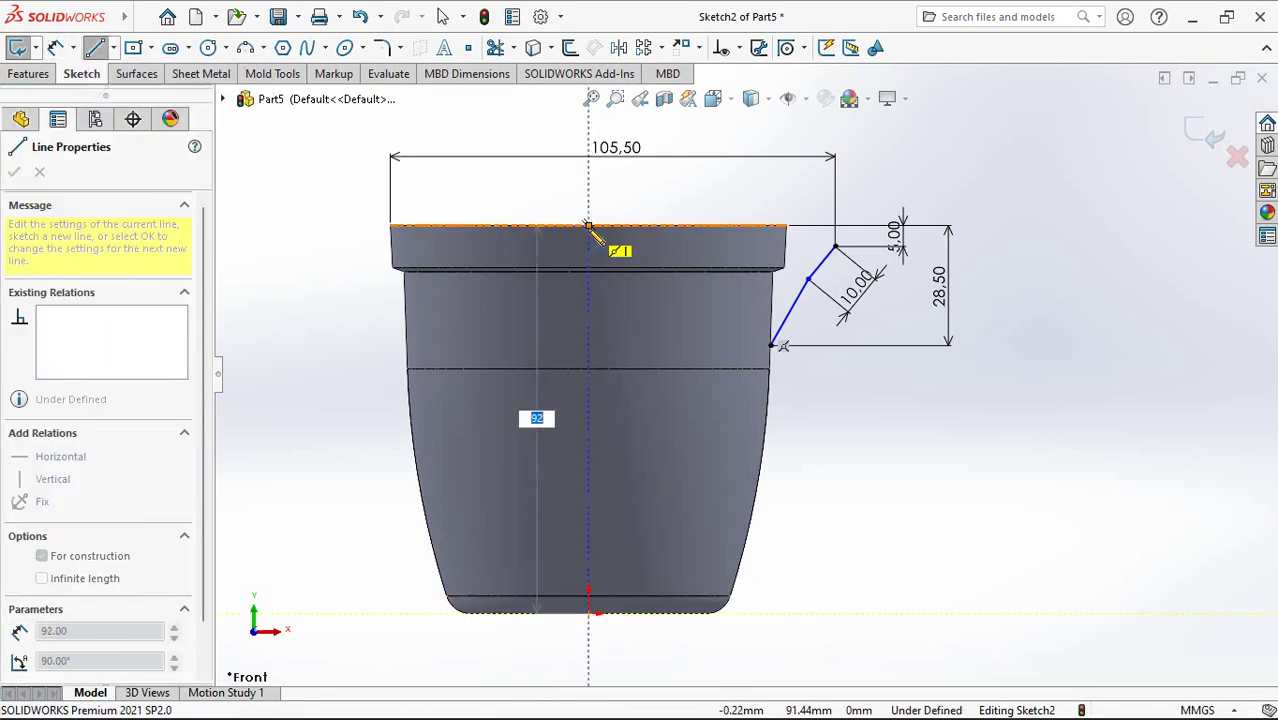
pyautogui.click(588, 226)
pyautogui.rightClick(590, 228)
pyautogui.click(614, 240)
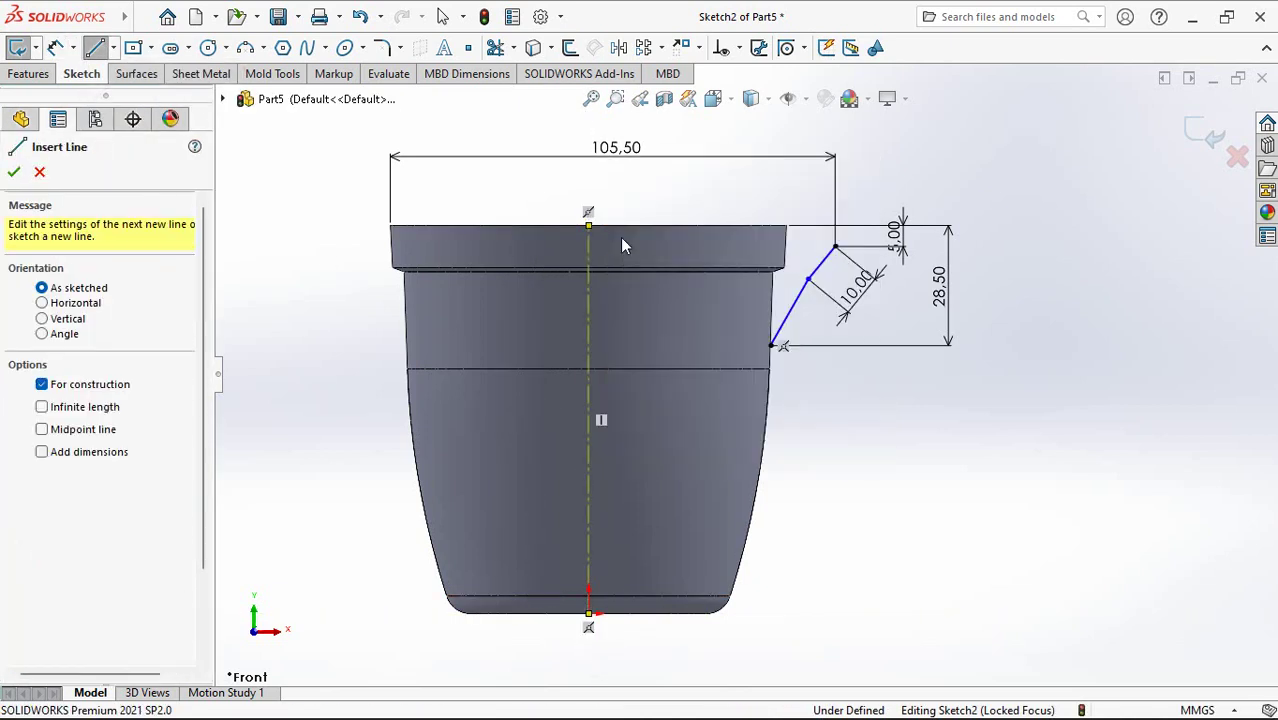
# Step: Set the lower slanted segment at 30° to the centerline and exit the fully defined sketch
pyautogui.click(784, 330)
pyautogui.click(589, 343)
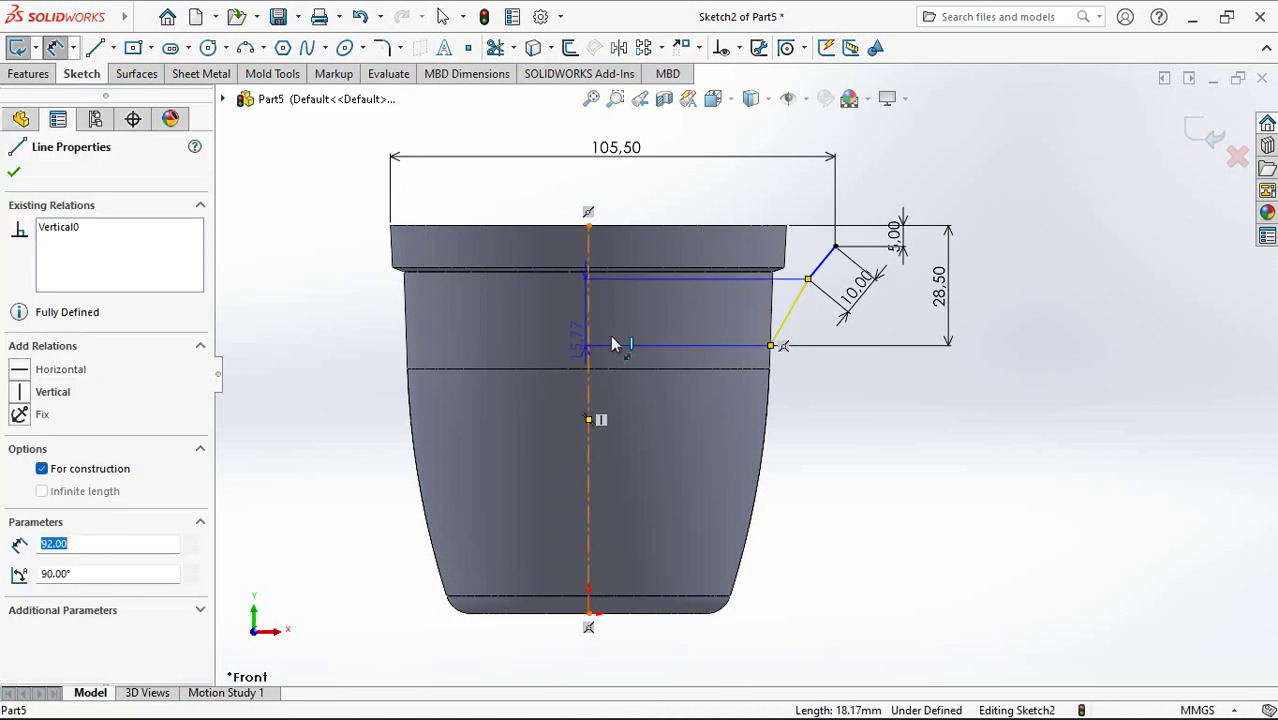
pyautogui.click(714, 316)
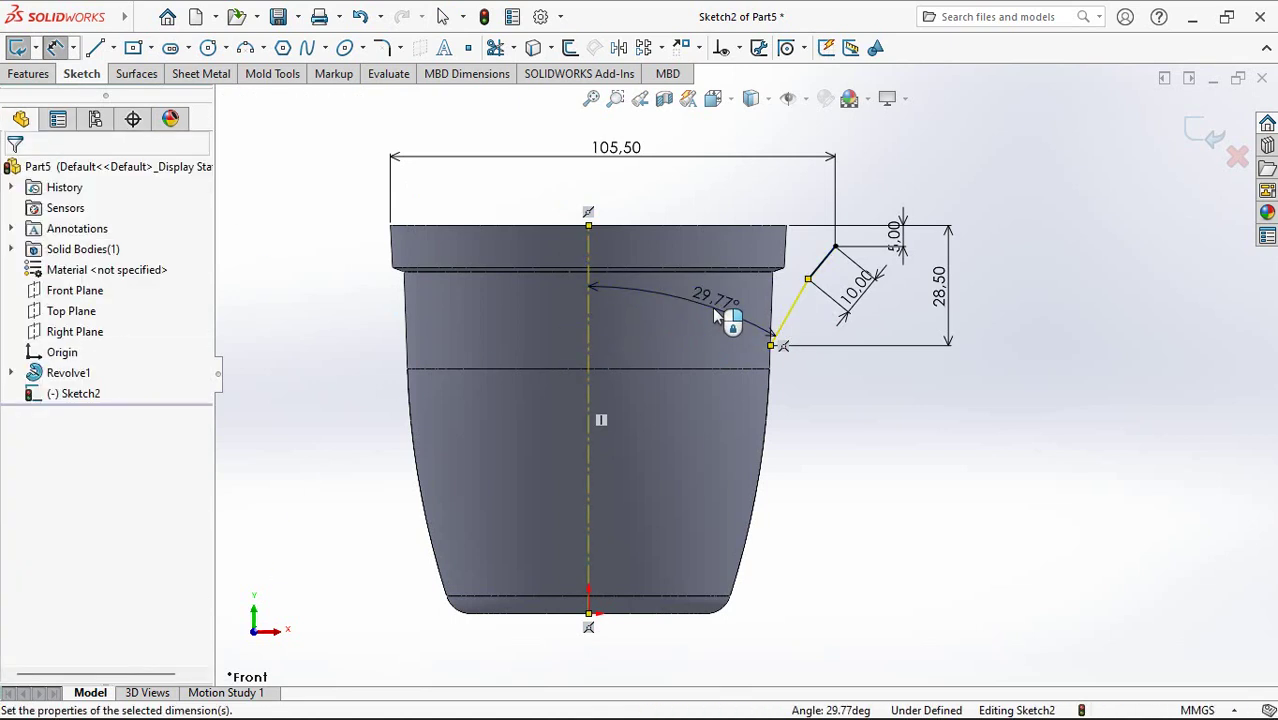
pyautogui.write('30')
pyautogui.click(633, 283)
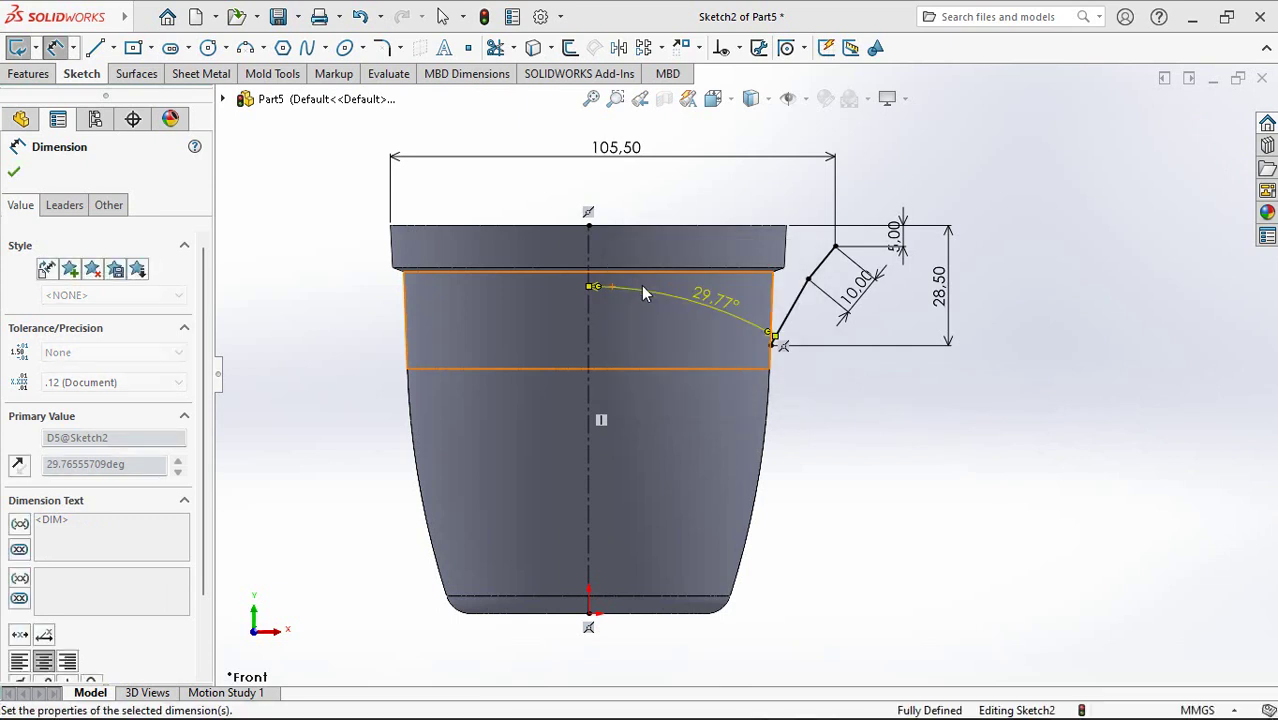
pyautogui.click(1200, 185)
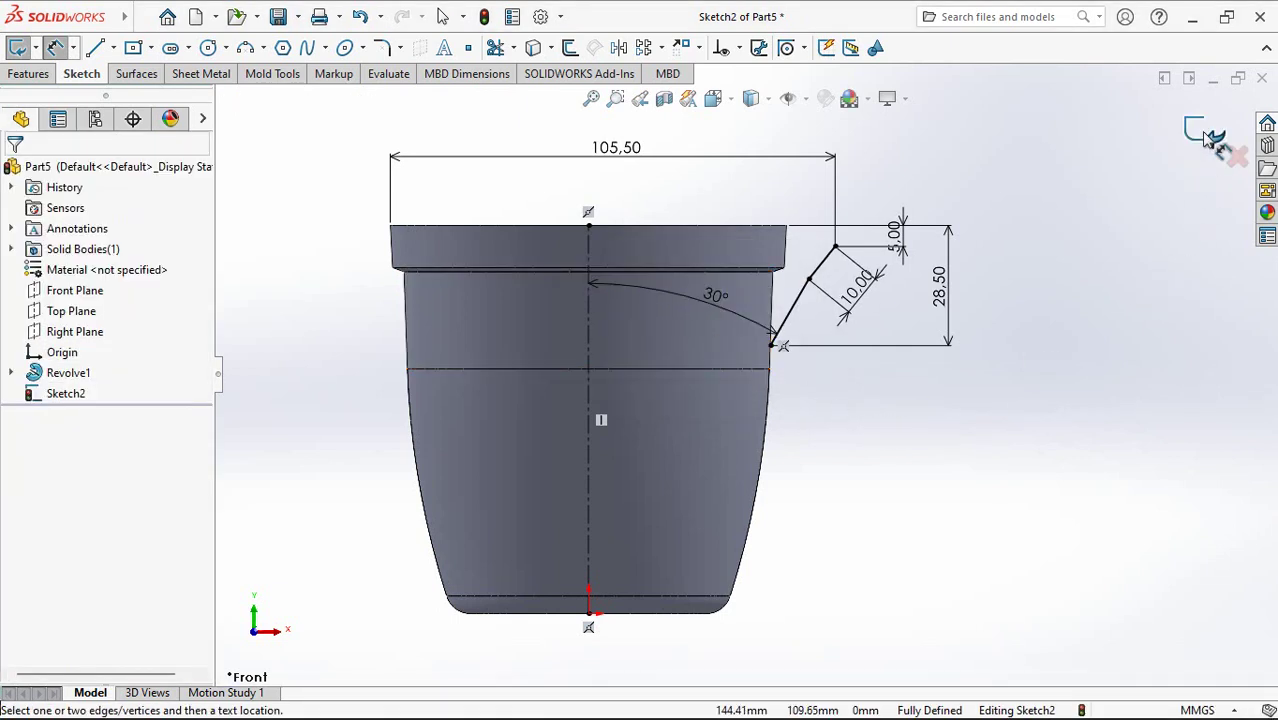
pyautogui.click(1207, 140)
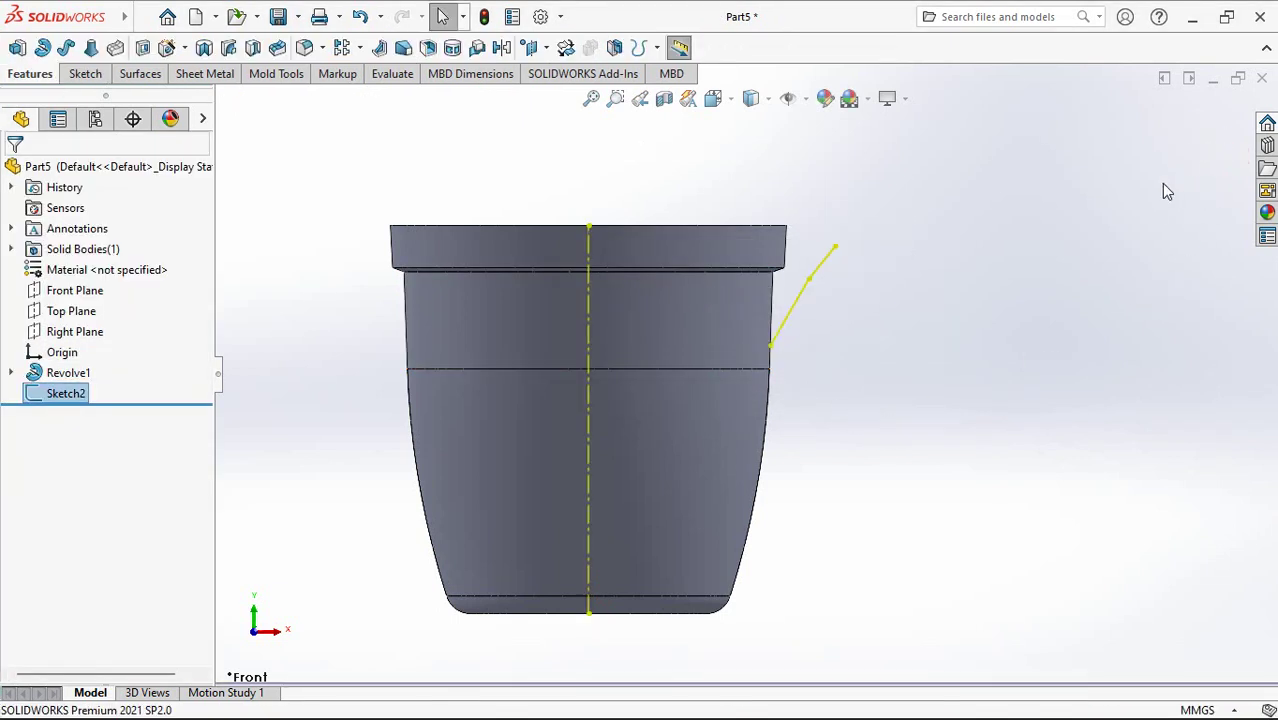
# Step: Start a sketch on the cup's top face and convert the rim's circular edge into sketch geometry
pyautogui.moveTo(1084, 187); pyautogui.dragTo(887, 218, button='middle')
pyautogui.click(739, 223)
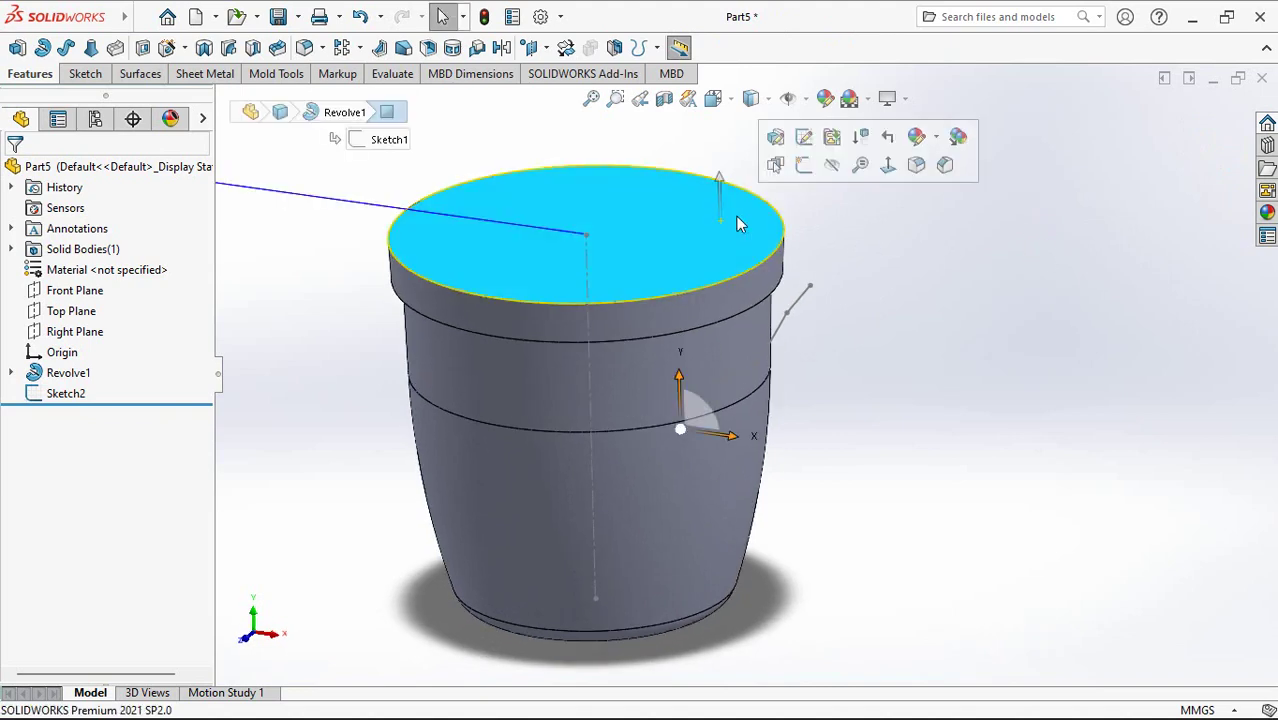
pyautogui.click(811, 171)
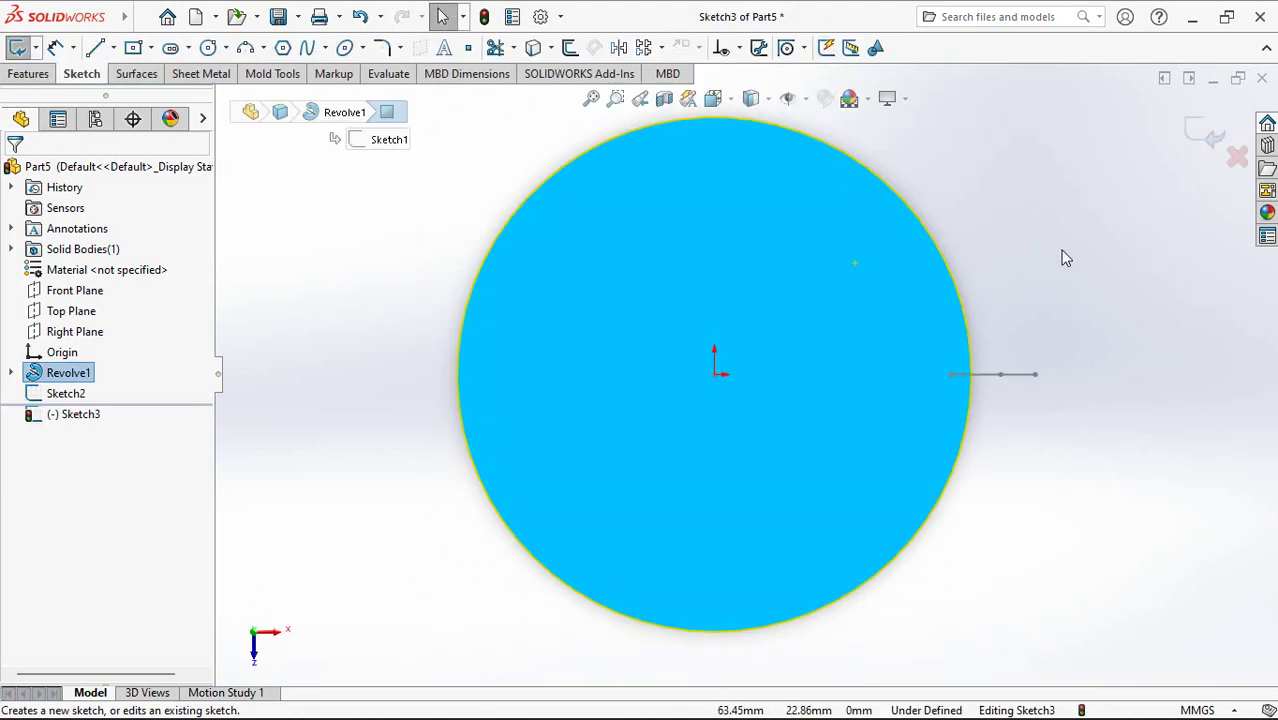
pyautogui.click(1065, 258)
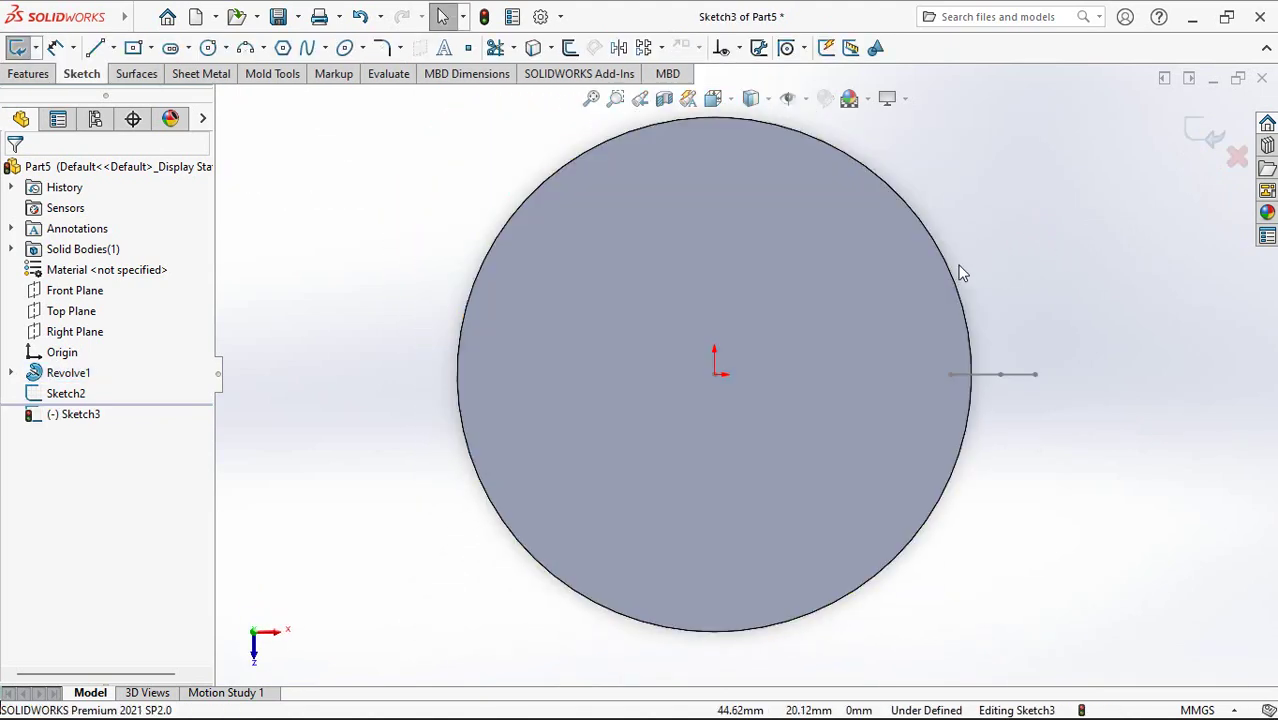
pyautogui.click(534, 50)
# Step: Offset the short rim line 20 mm to both sides, then close Sketch3
pyautogui.click(570, 48)
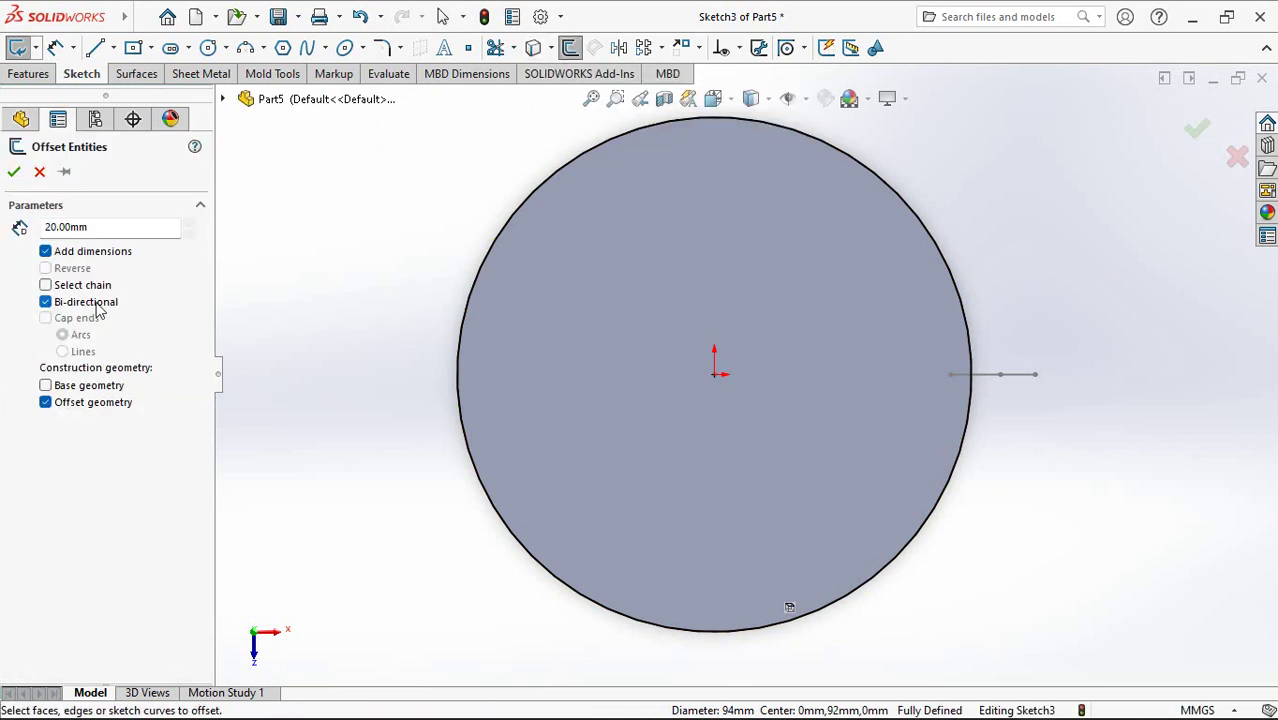
pyautogui.click(992, 385)
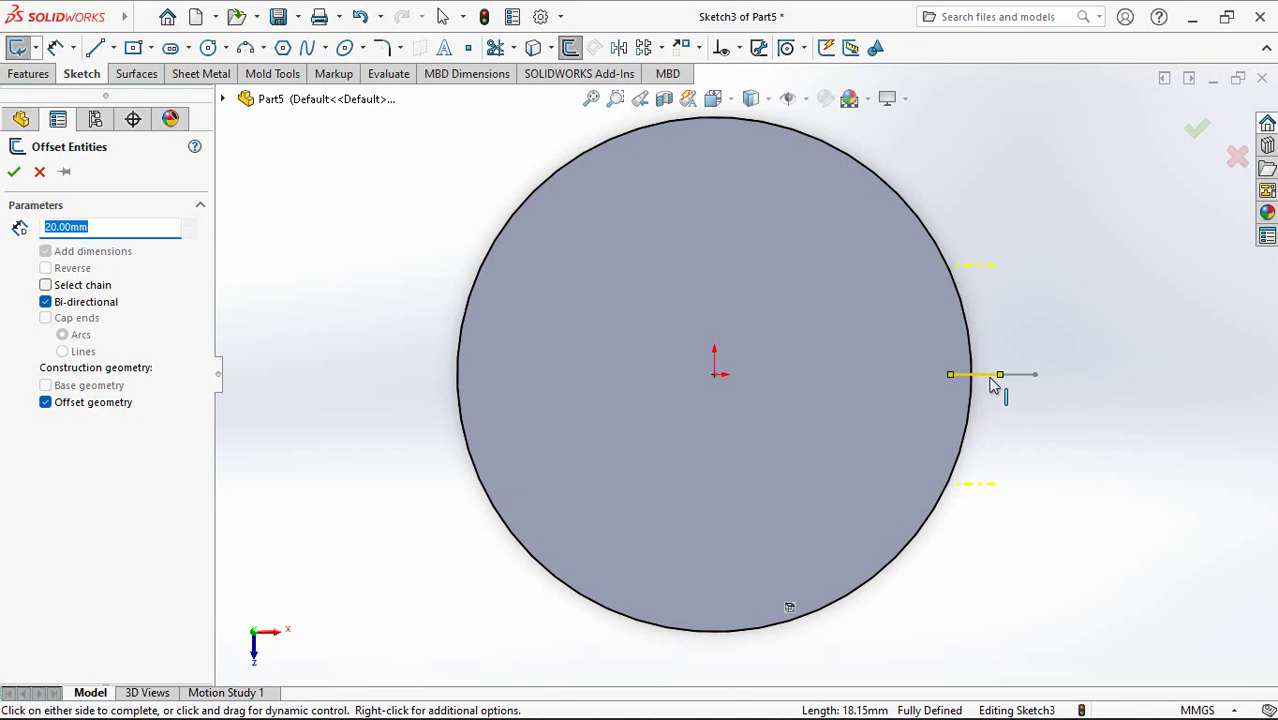
pyautogui.click(992, 385)
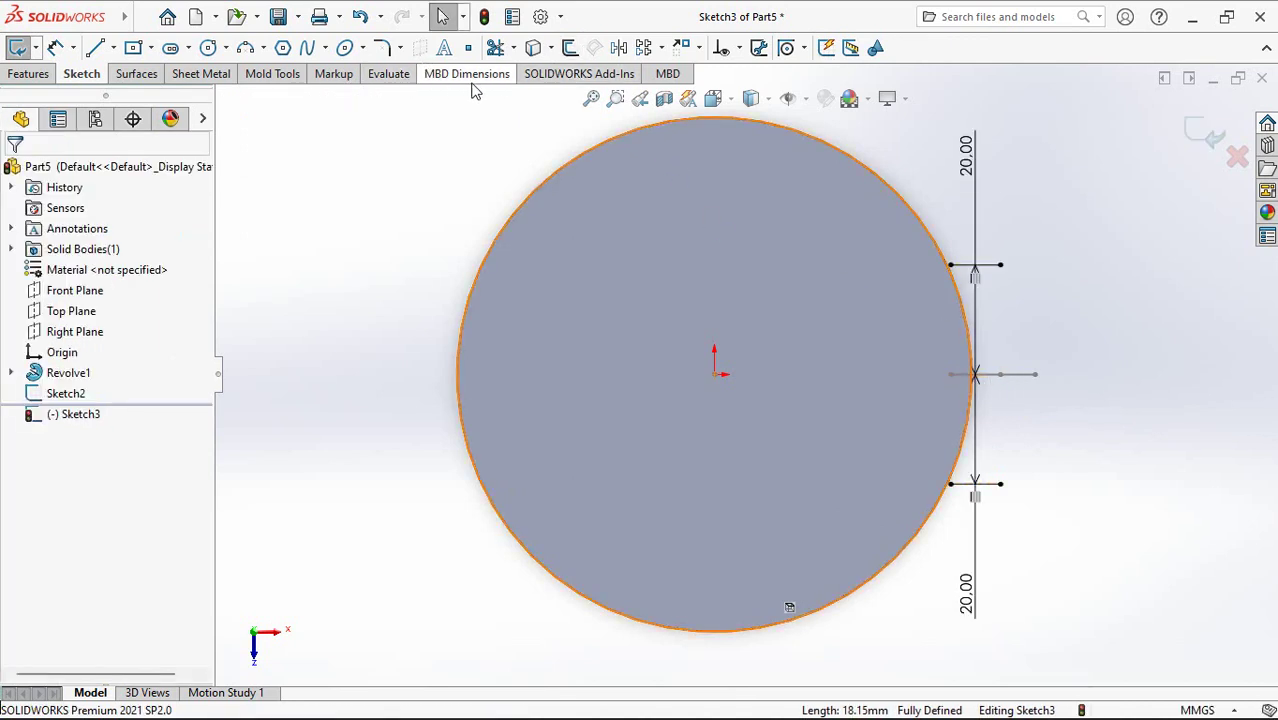
pyautogui.click(513, 48)
pyautogui.click(542, 71)
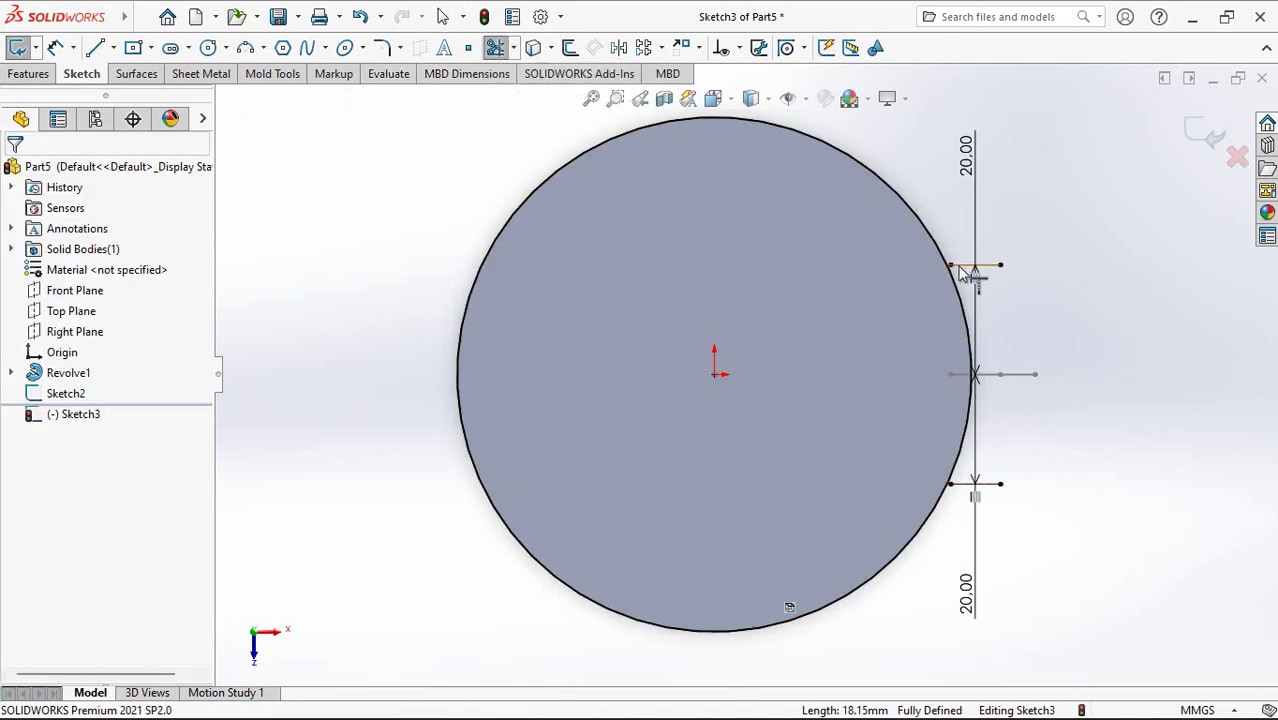
pyautogui.click(1207, 140)
# Step: Create Plane1 through Point18 and Point19 of Sketch3 and Point5 of Sketch2, then sketch on it
pyautogui.click(1145, 219)
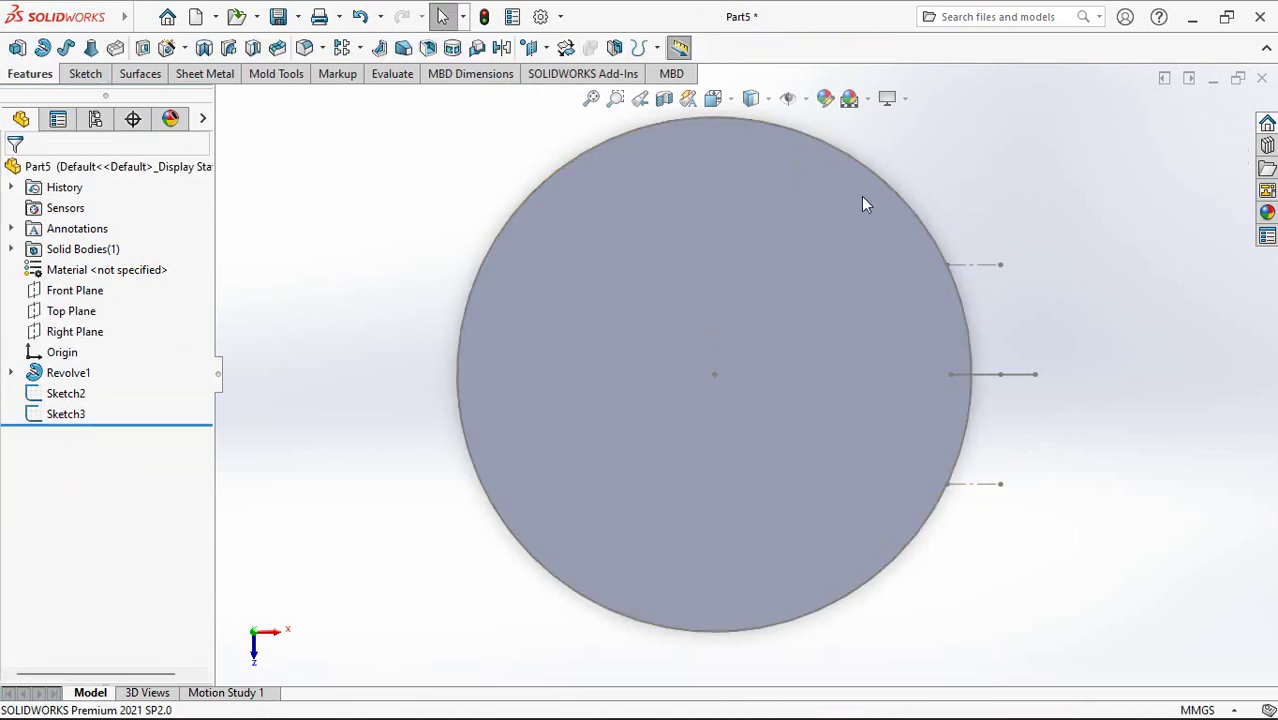
pyautogui.moveTo(864, 200)
pyautogui.mouseDown(button='middle')
pyautogui.moveTo(572, 276)
pyautogui.moveTo(618, 291)
pyautogui.mouseUp(button='middle')
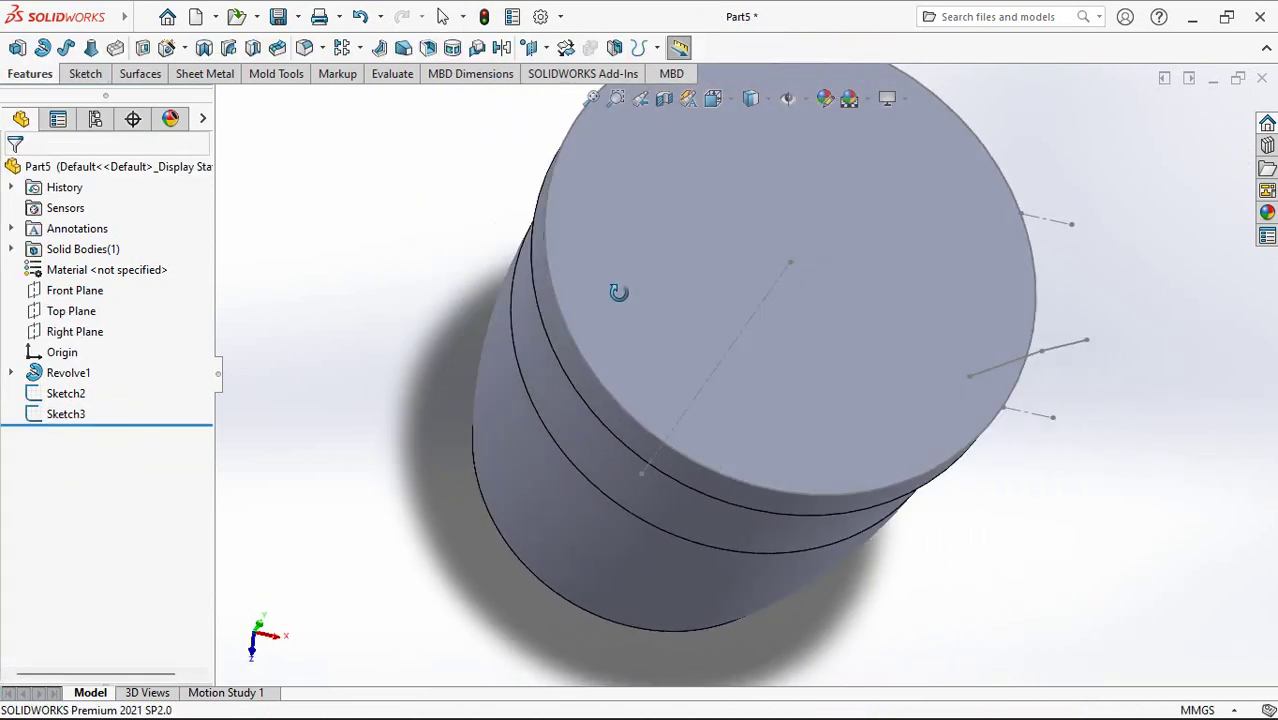
pyautogui.click(545, 47)
pyautogui.click(552, 76)
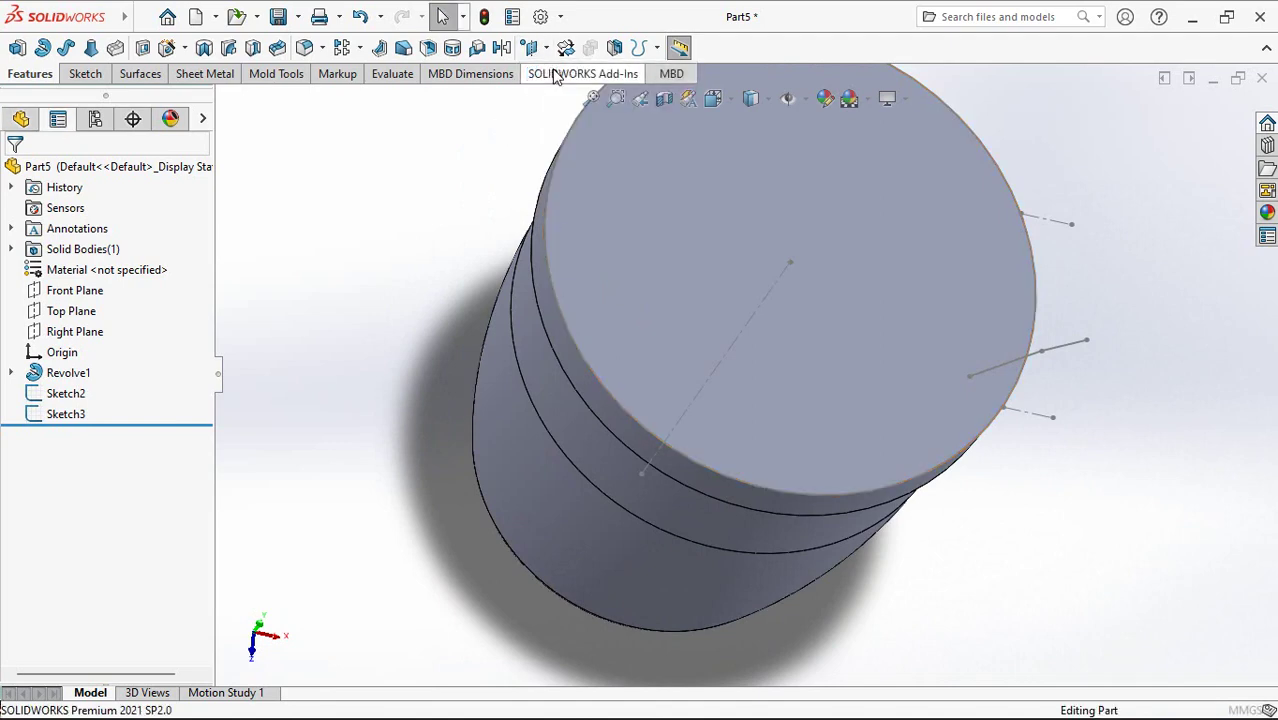
pyautogui.click(1020, 214)
pyautogui.click(1003, 408)
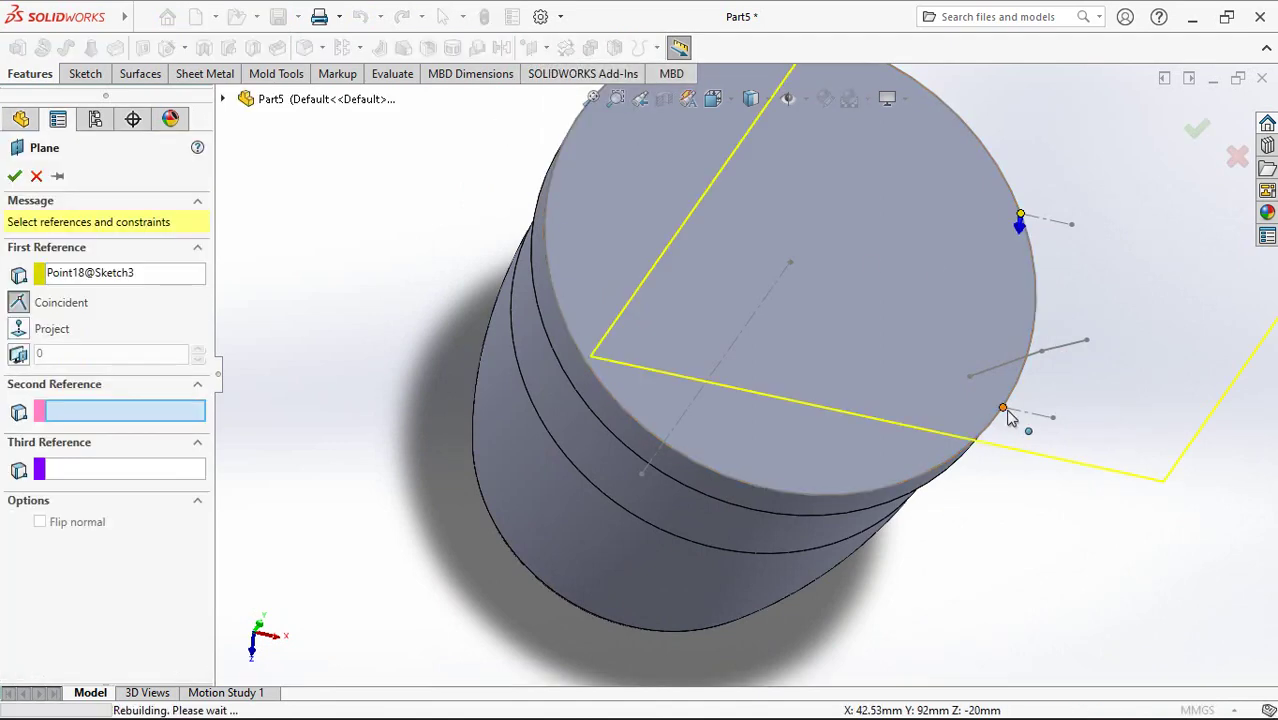
pyautogui.click(1086, 341)
pyautogui.moveTo(1061, 357); pyautogui.dragTo(1041, 320, button='middle')
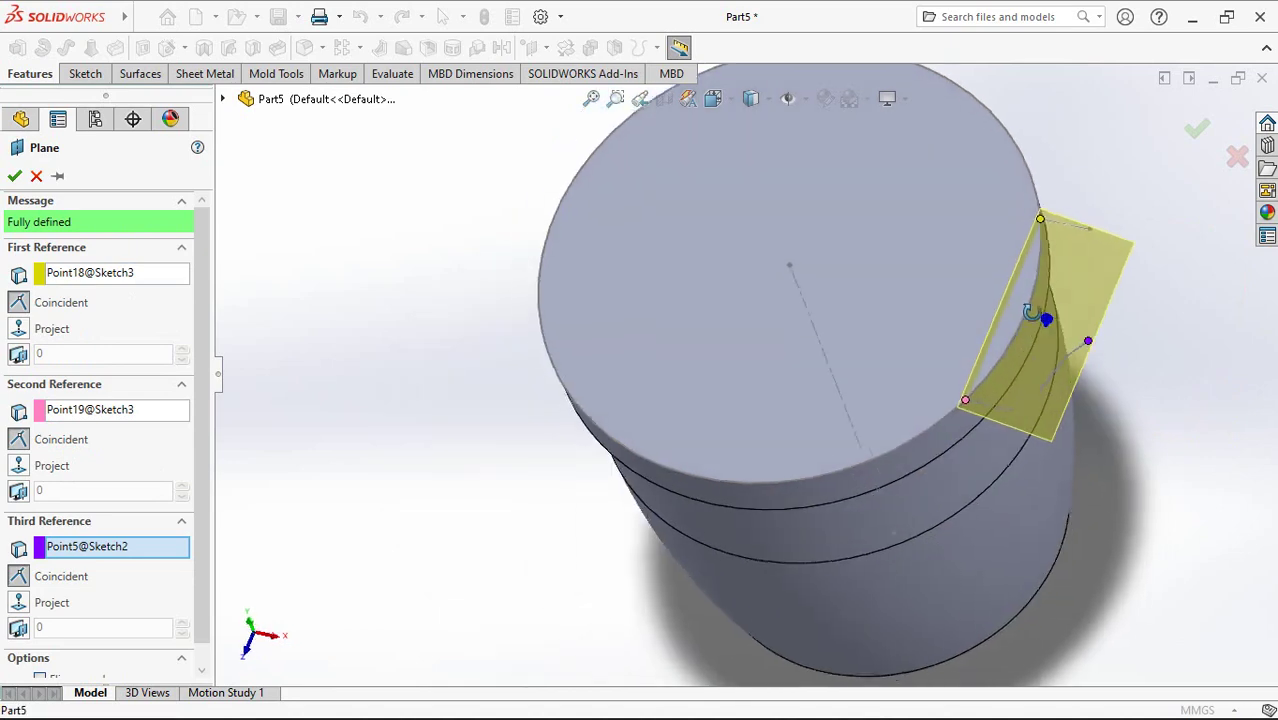
pyautogui.rightClick(1040, 318)
pyautogui.click(1077, 419)
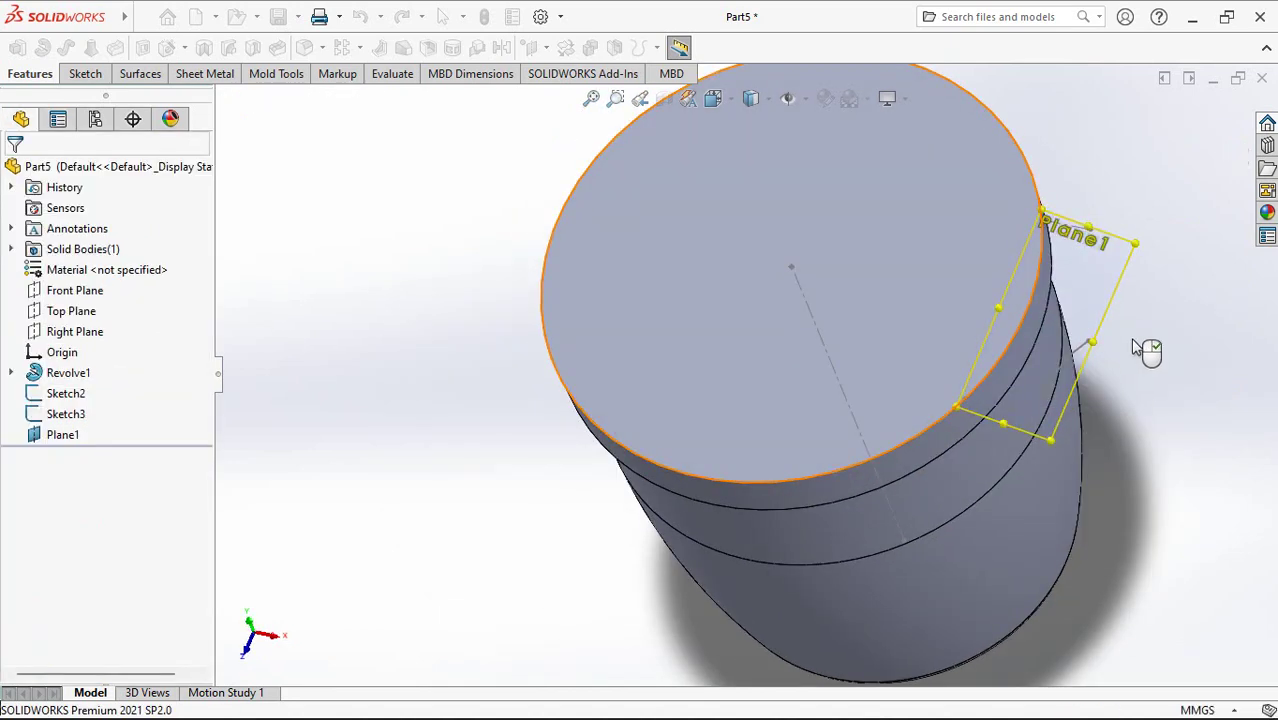
pyautogui.click(1173, 222)
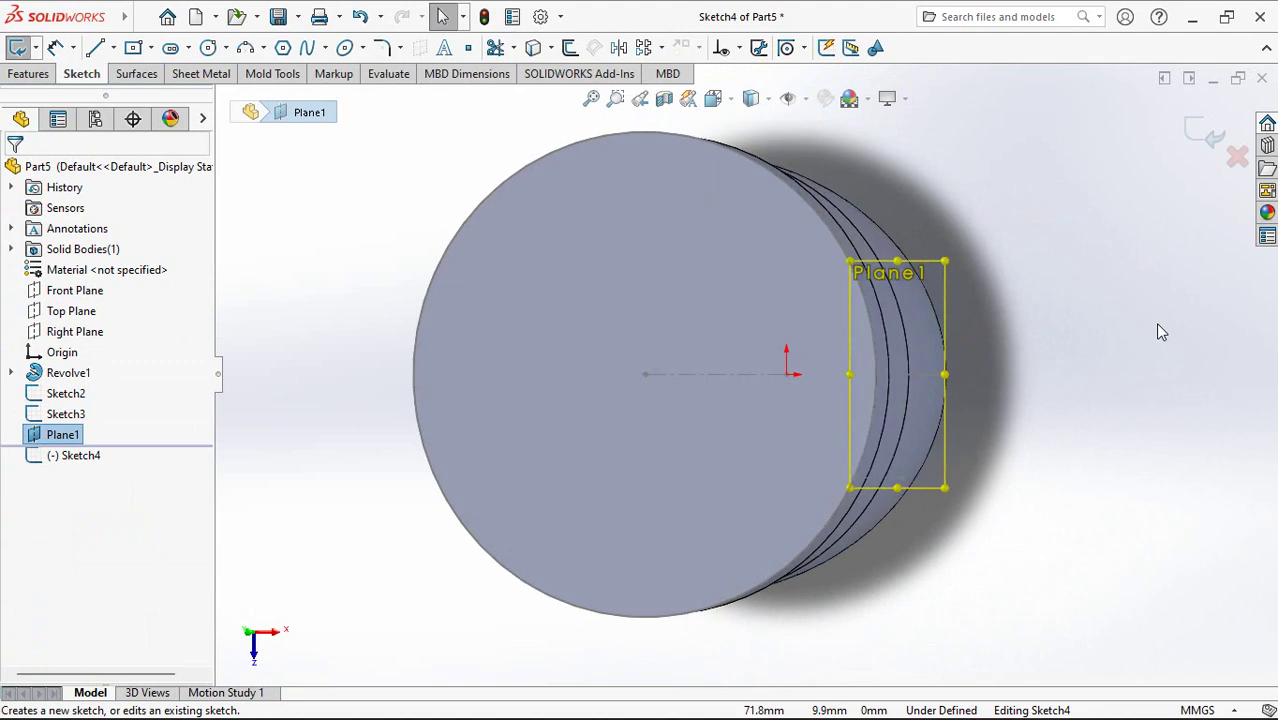
# Step: Switch the model display to wireframe and inspect the short tab line from Sketch2
pyautogui.click(1157, 324)
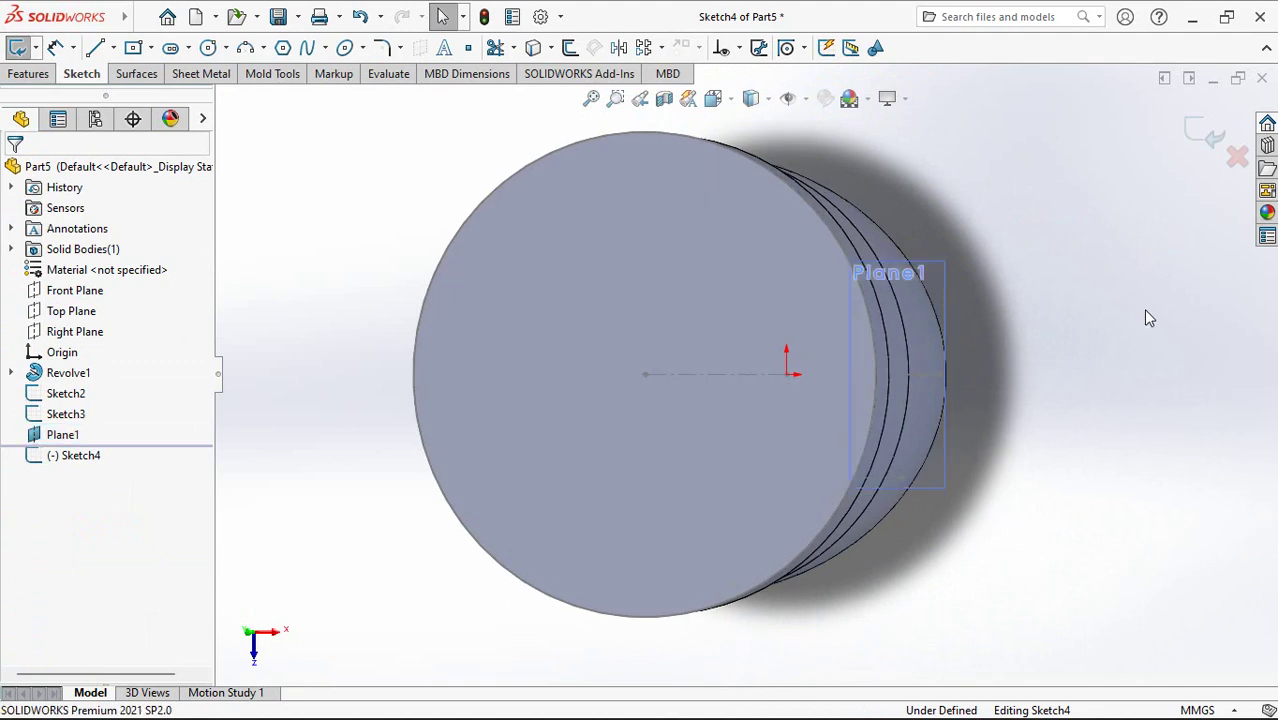
pyautogui.click(751, 98)
pyautogui.click(755, 236)
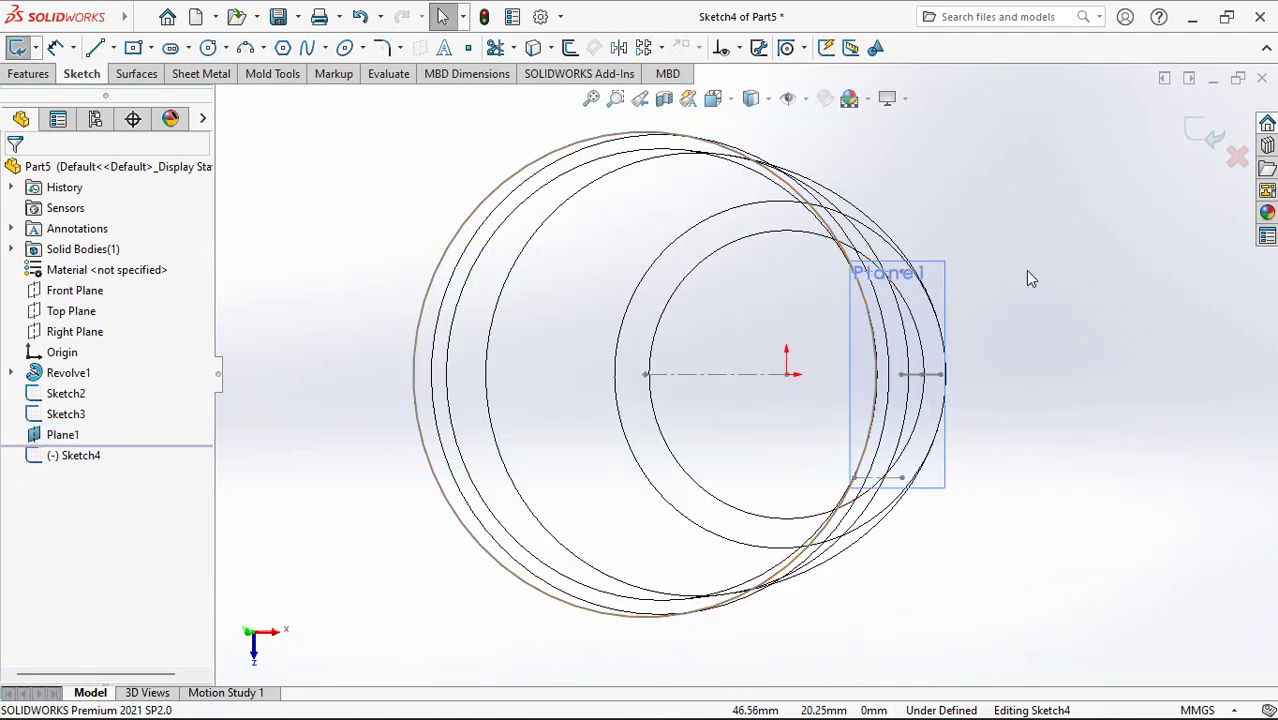
pyautogui.click(930, 376)
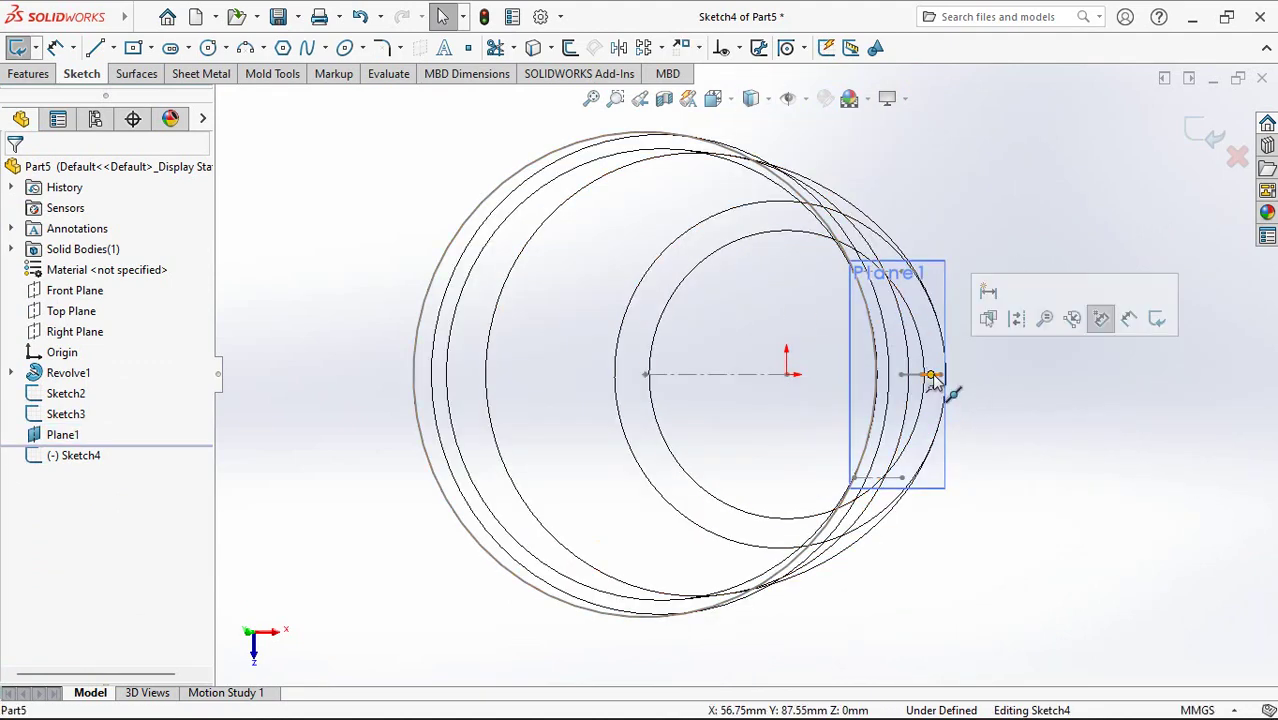
pyautogui.scroll(-3, 943, 407)
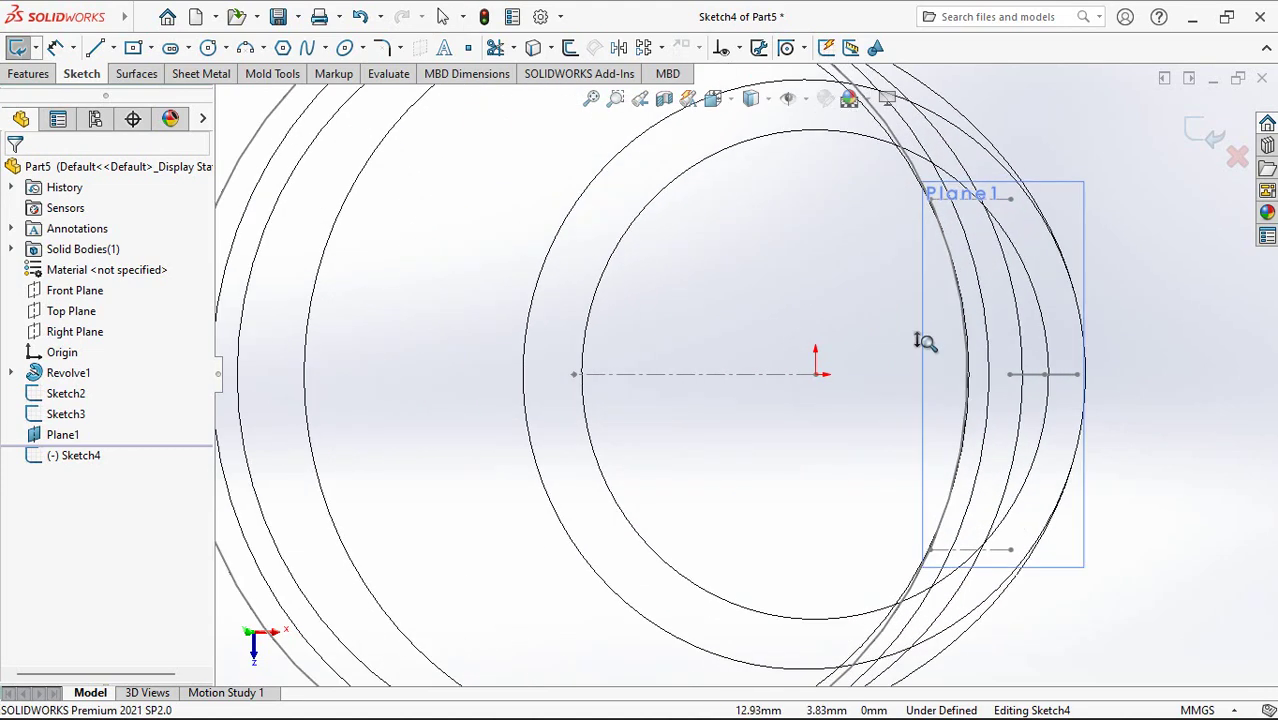
pyautogui.click(1062, 375)
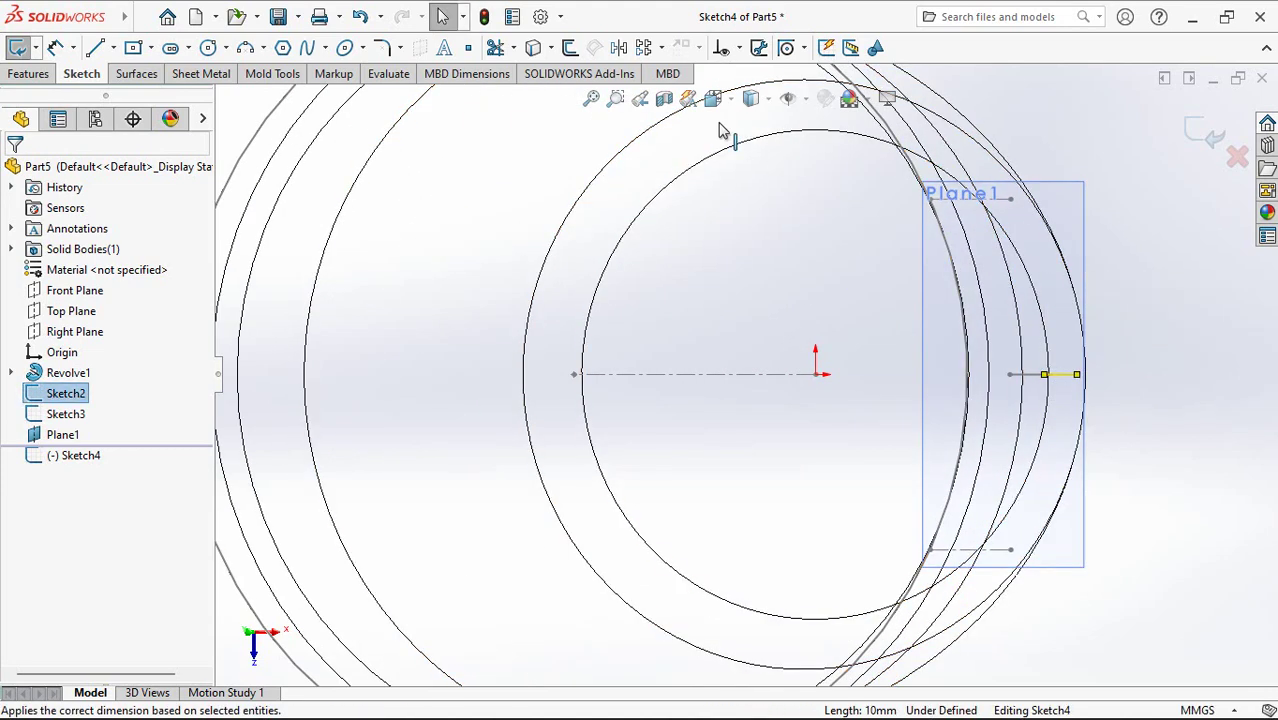
pyautogui.click(1061, 376)
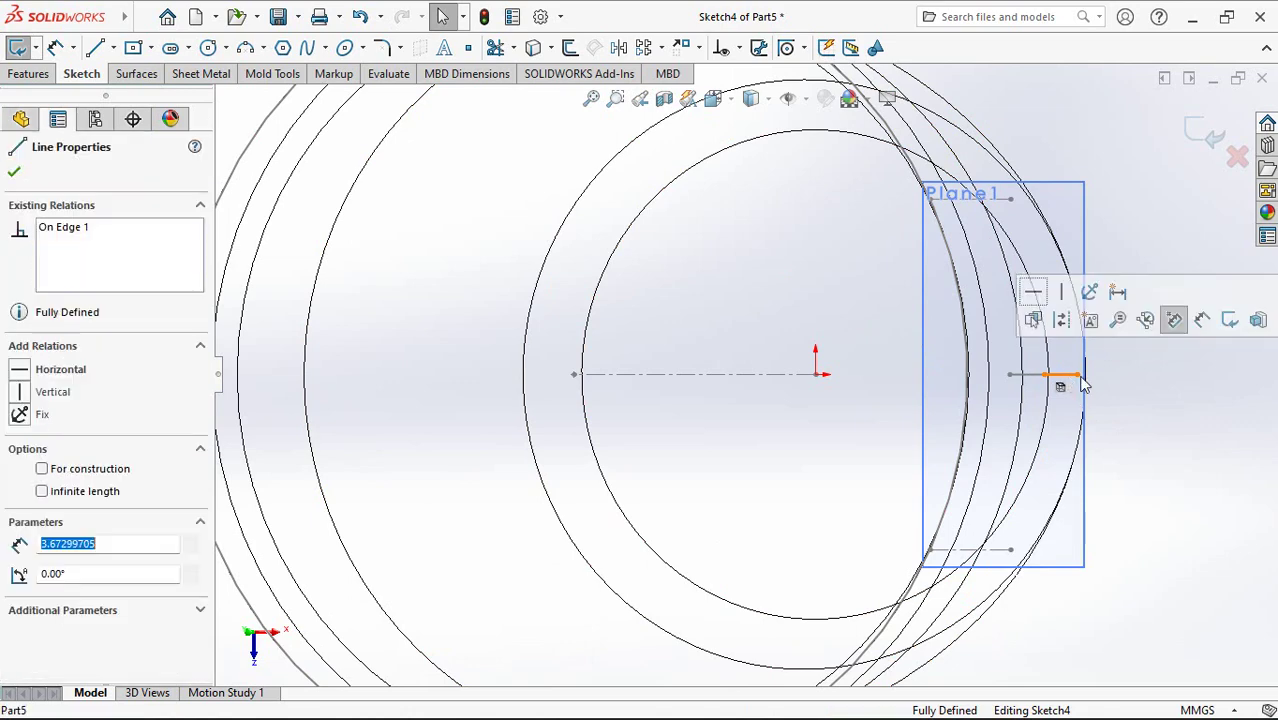
pyautogui.press('Escape')
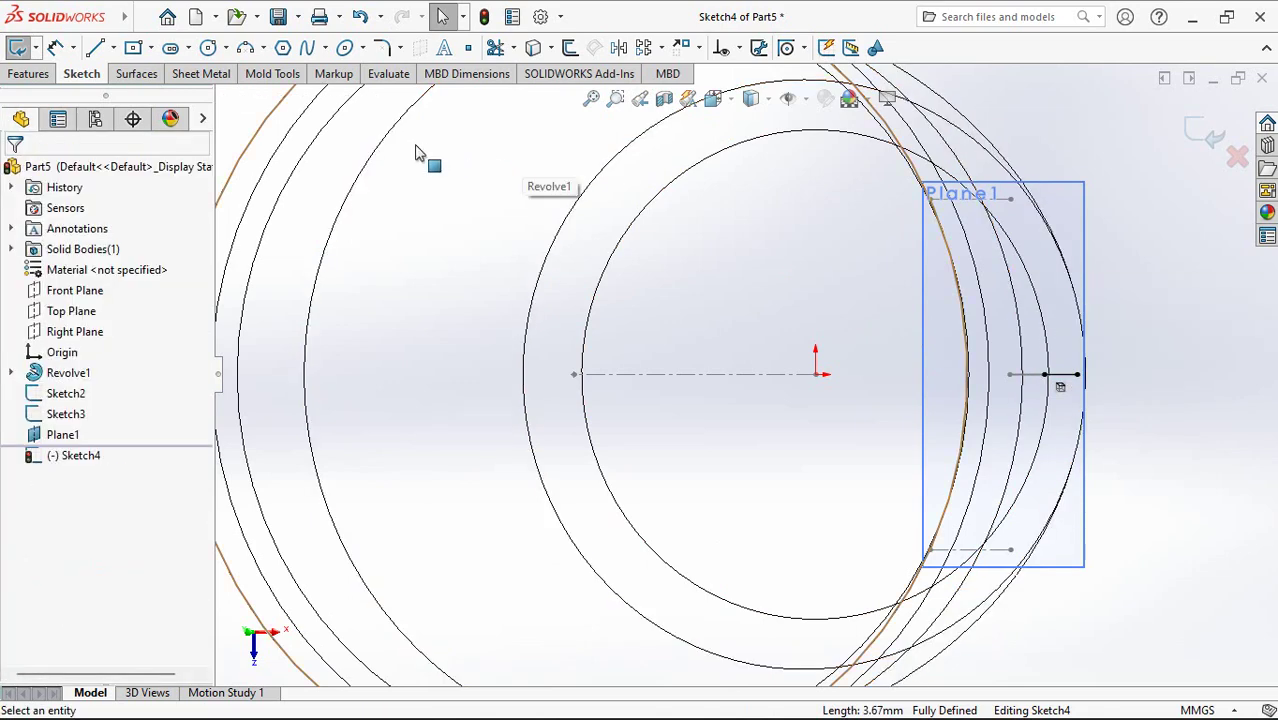
# Step: Draw the closed profile: upper slanted line, tangent arc, lower slanted line, vertical closing line
pyautogui.click(96, 47)
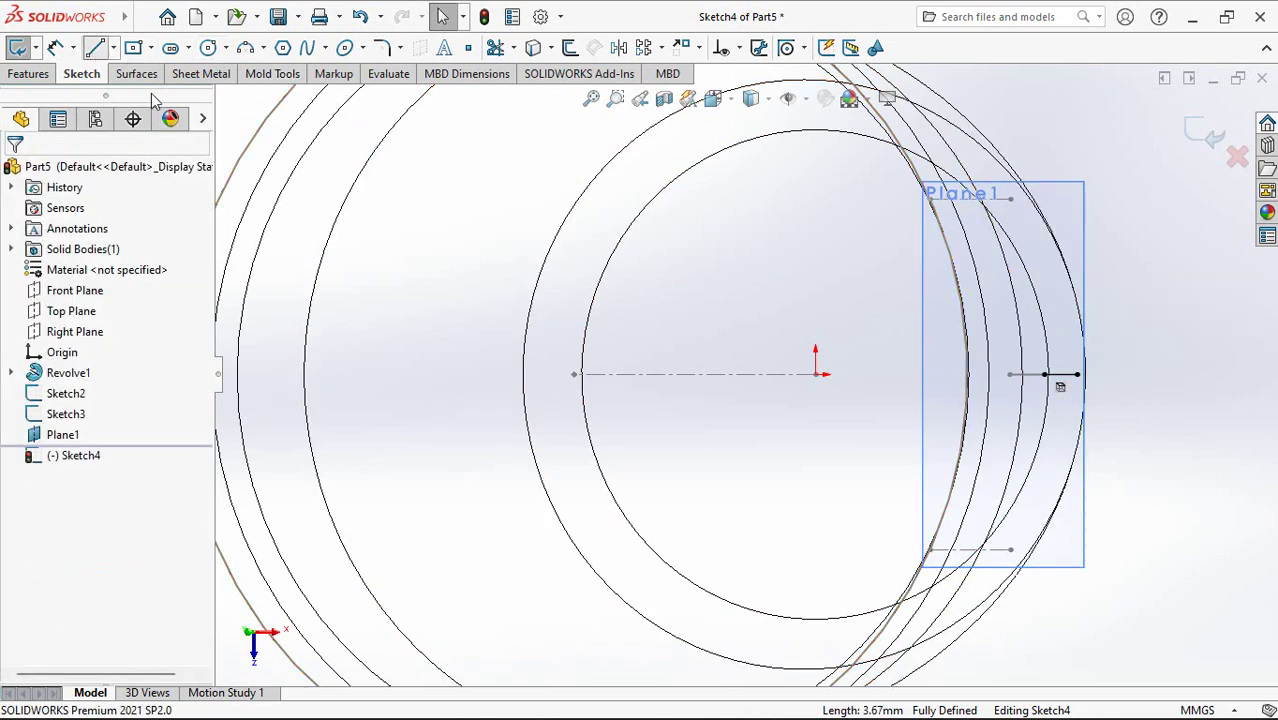
pyautogui.click(930, 197)
pyautogui.click(1047, 317)
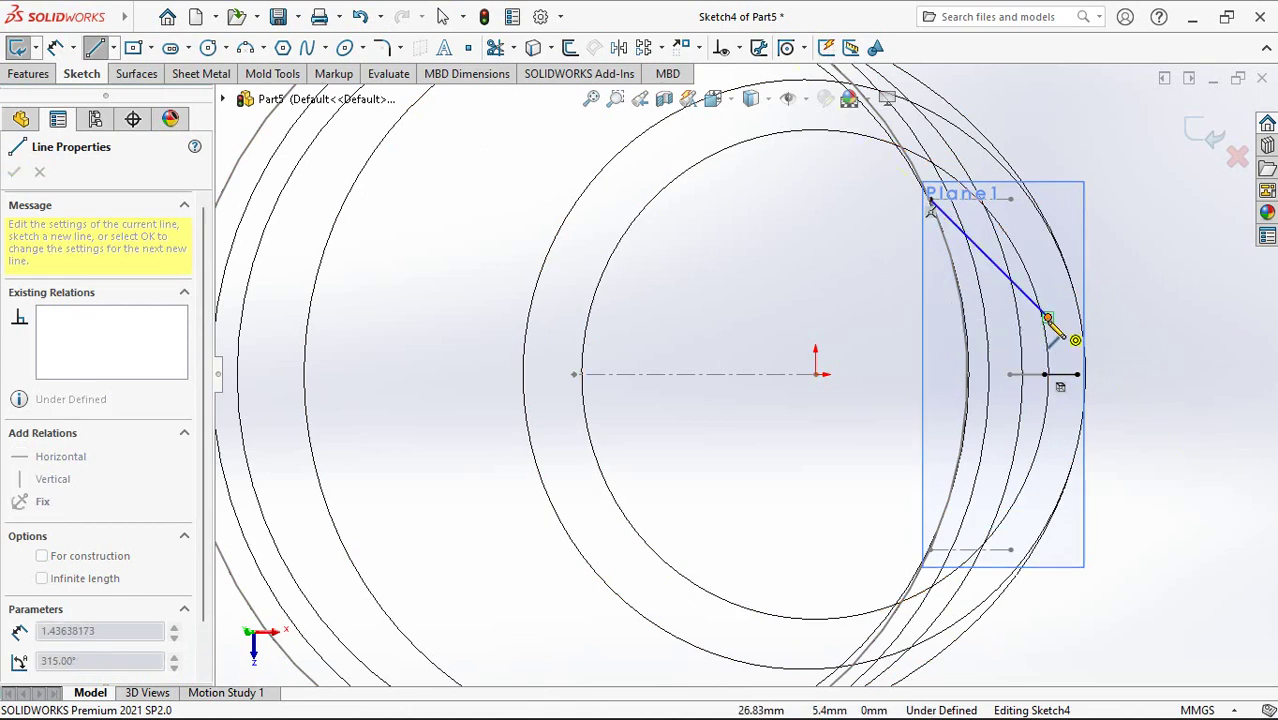
pyautogui.click(1047, 447)
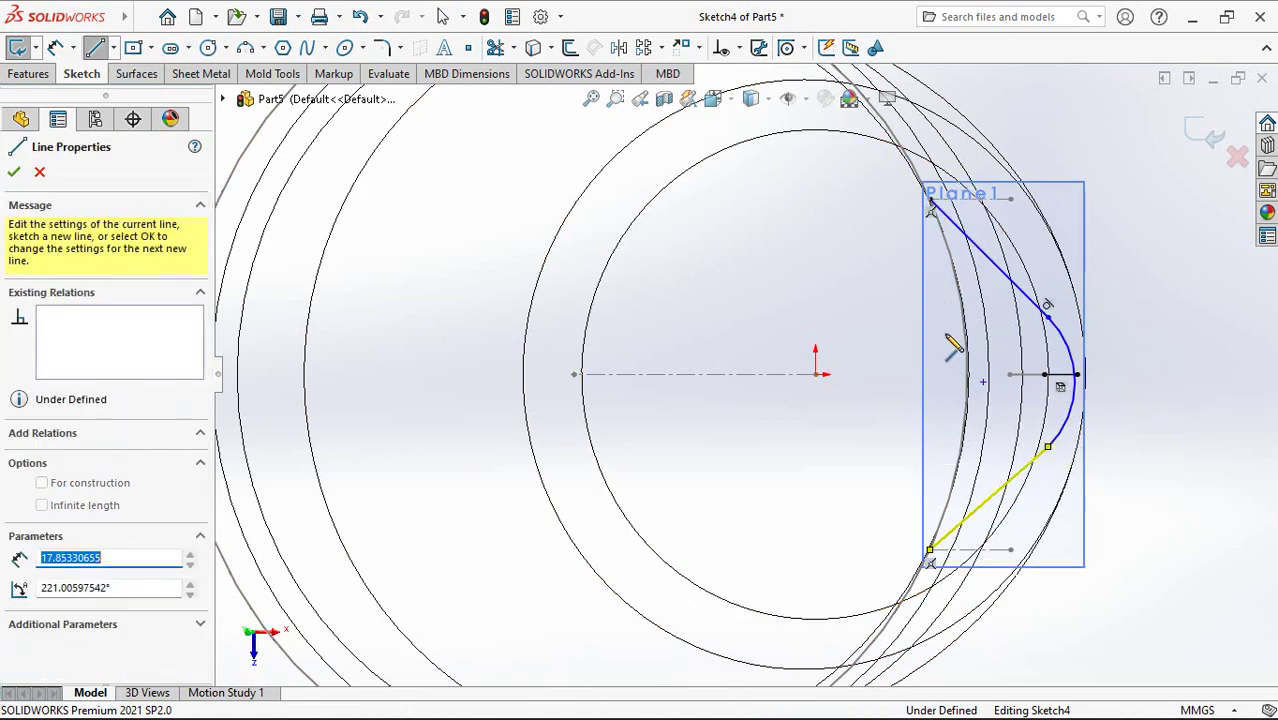
pyautogui.click(930, 549)
pyautogui.click(930, 199)
pyautogui.rightClick(932, 205)
pyautogui.click(973, 217)
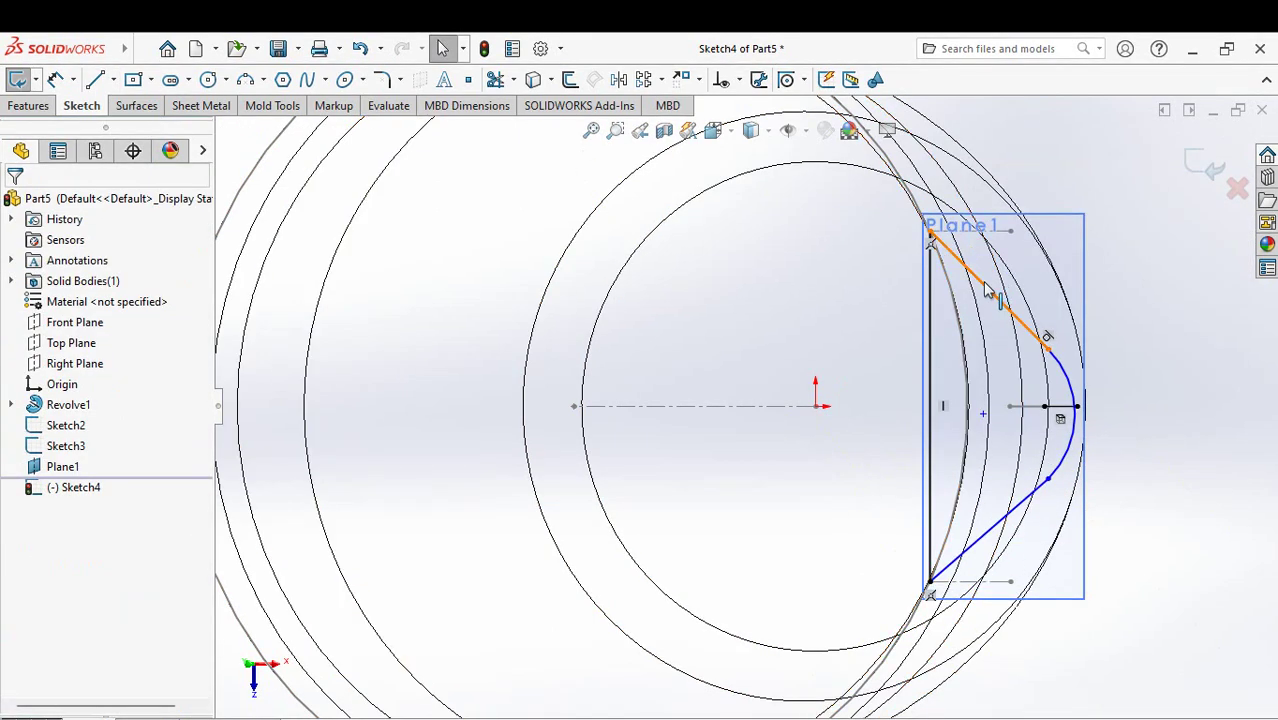
# Step: Make the slanted lines equal, put the arc centre on the axis, and pass the arc through the tab end
pyautogui.click(997, 294)
pyautogui.keyDown('ctrl'); pyautogui.click(995, 524); pyautogui.keyUp('ctrl')
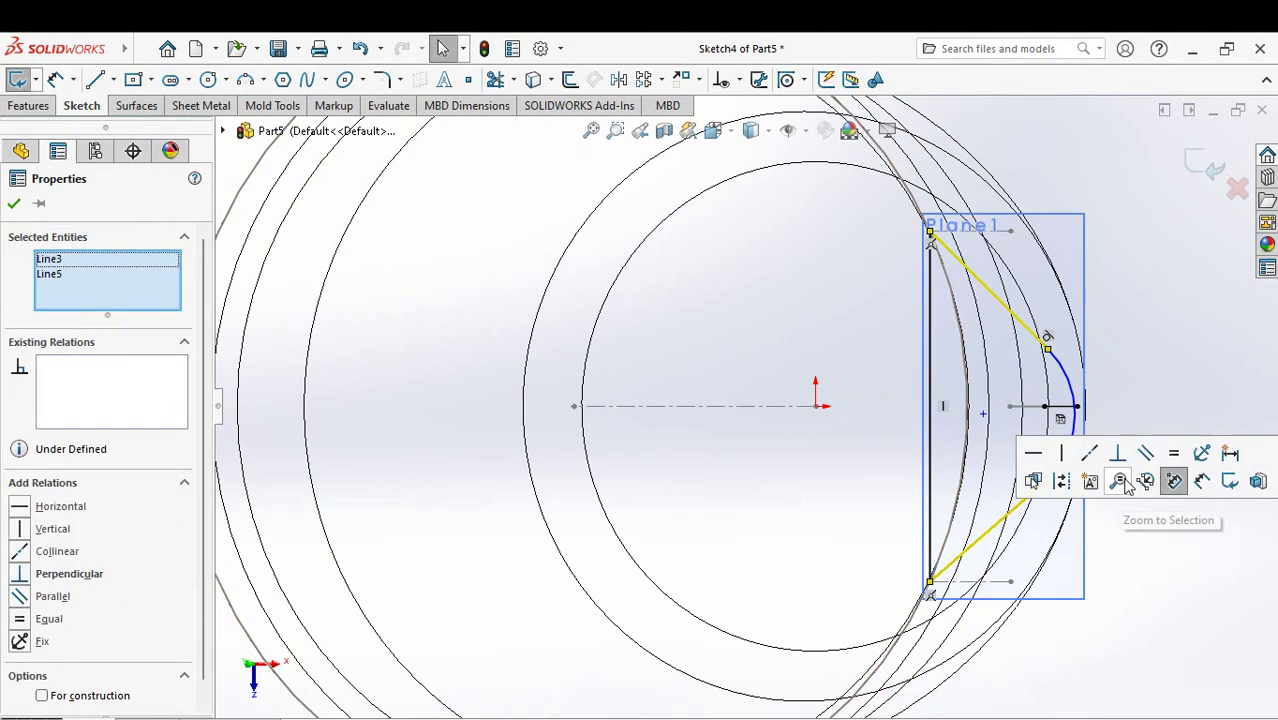
pyautogui.click(983, 413)
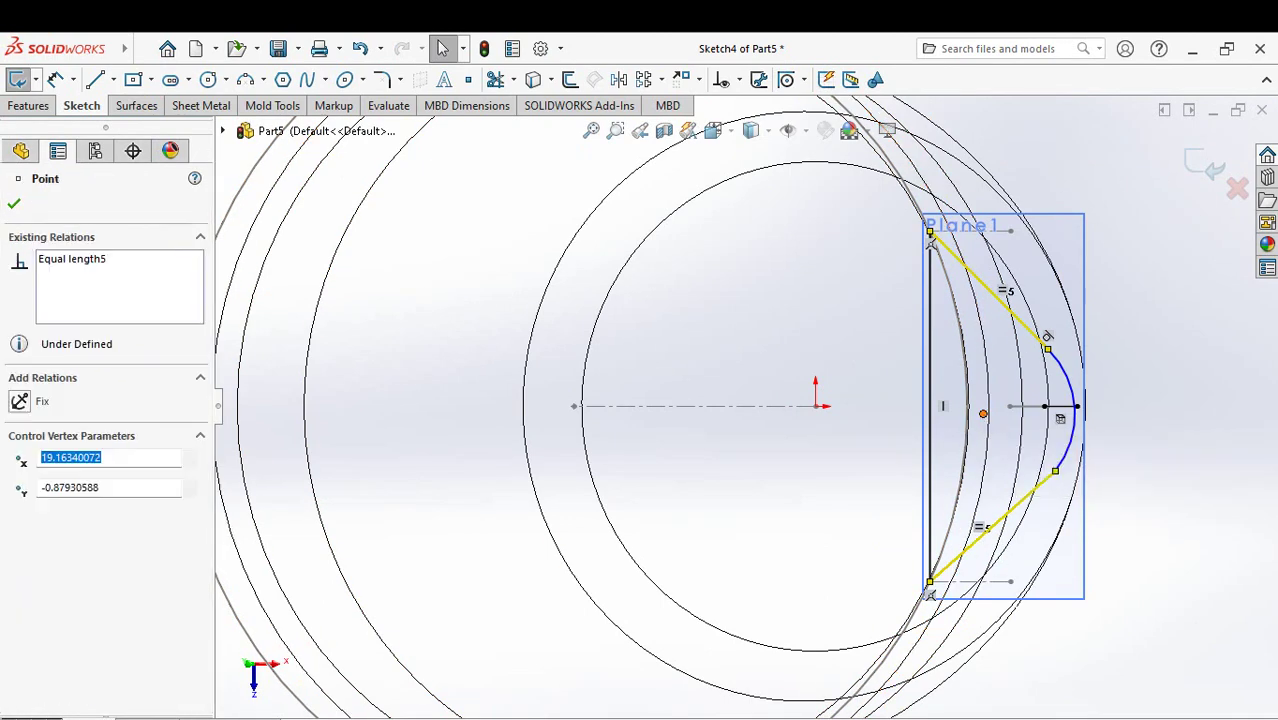
pyautogui.click(805, 406)
pyautogui.keyDown('ctrl'); pyautogui.click(815, 406); pyautogui.keyUp('ctrl')
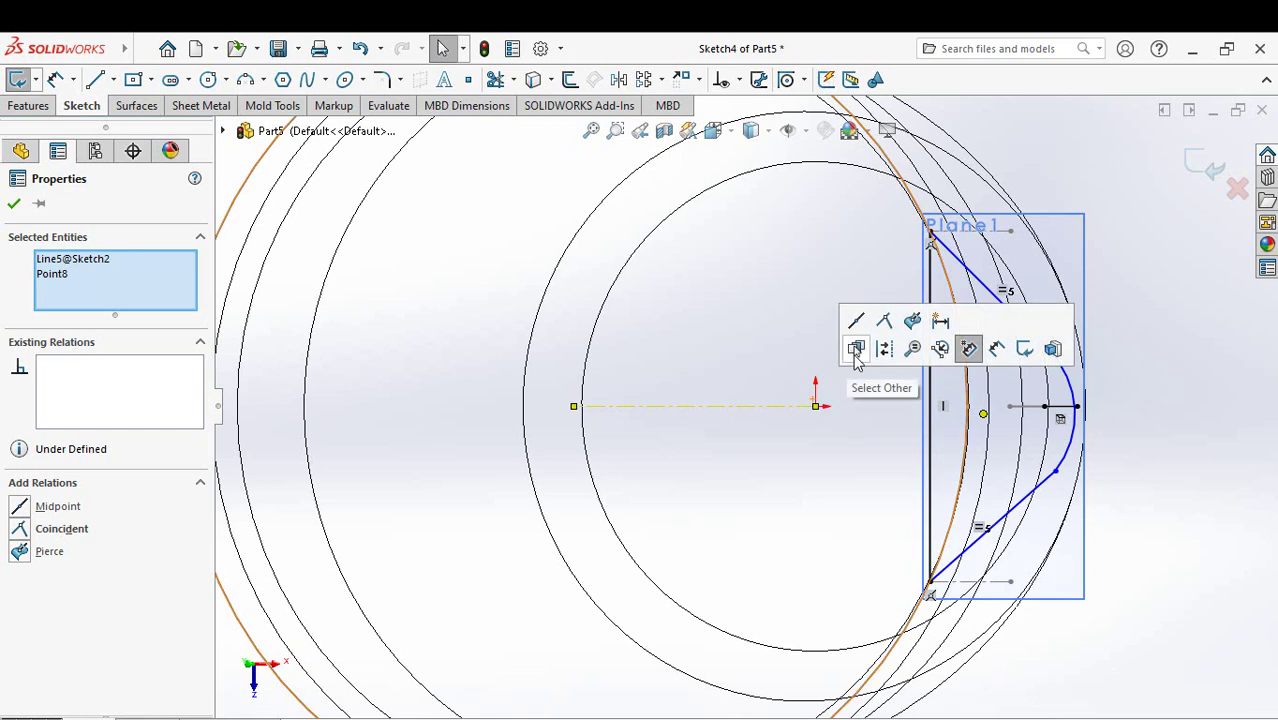
pyautogui.click(888, 328)
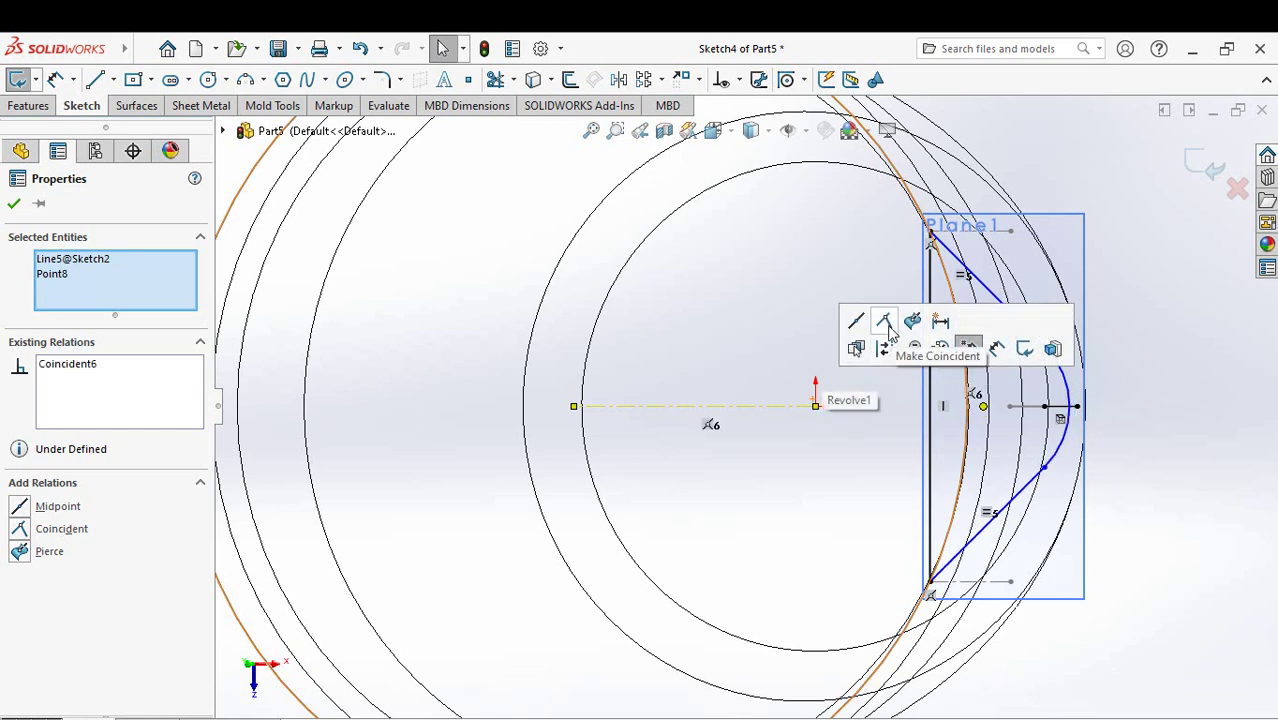
pyautogui.click(1066, 440)
pyautogui.keyDown('ctrl'); pyautogui.click(1077, 407); pyautogui.keyUp('ctrl')
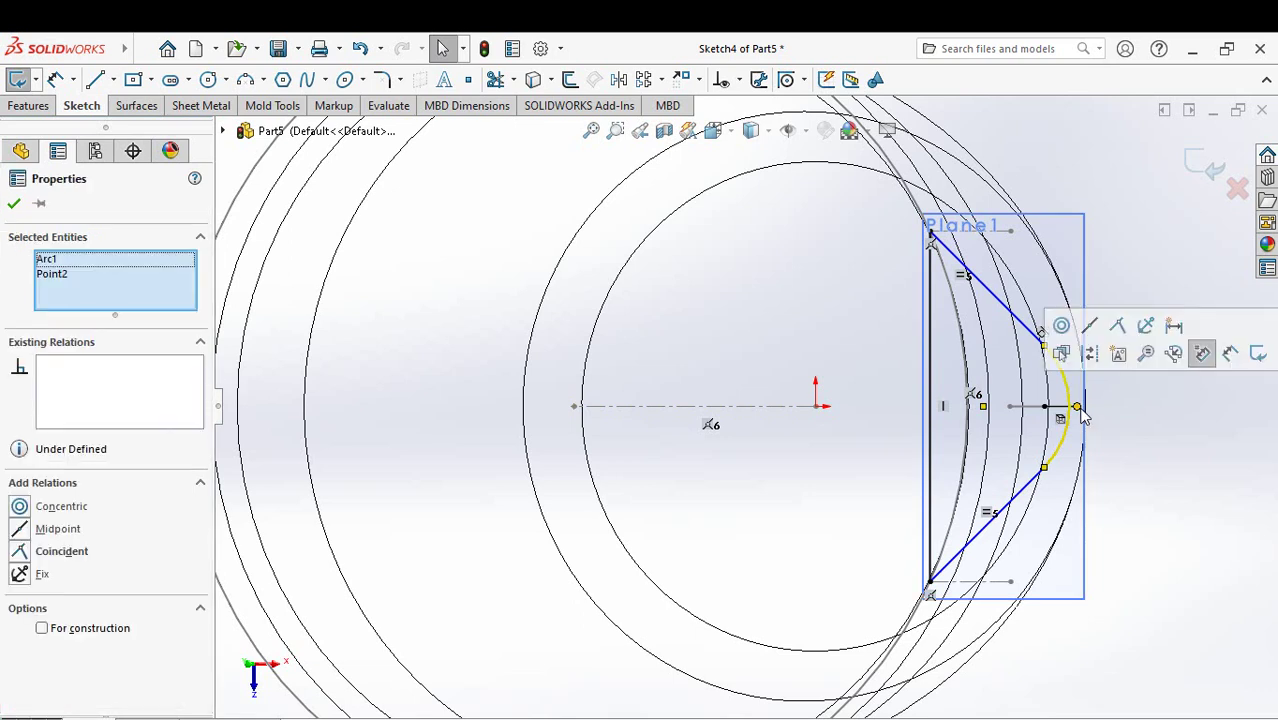
pyautogui.click(1116, 333)
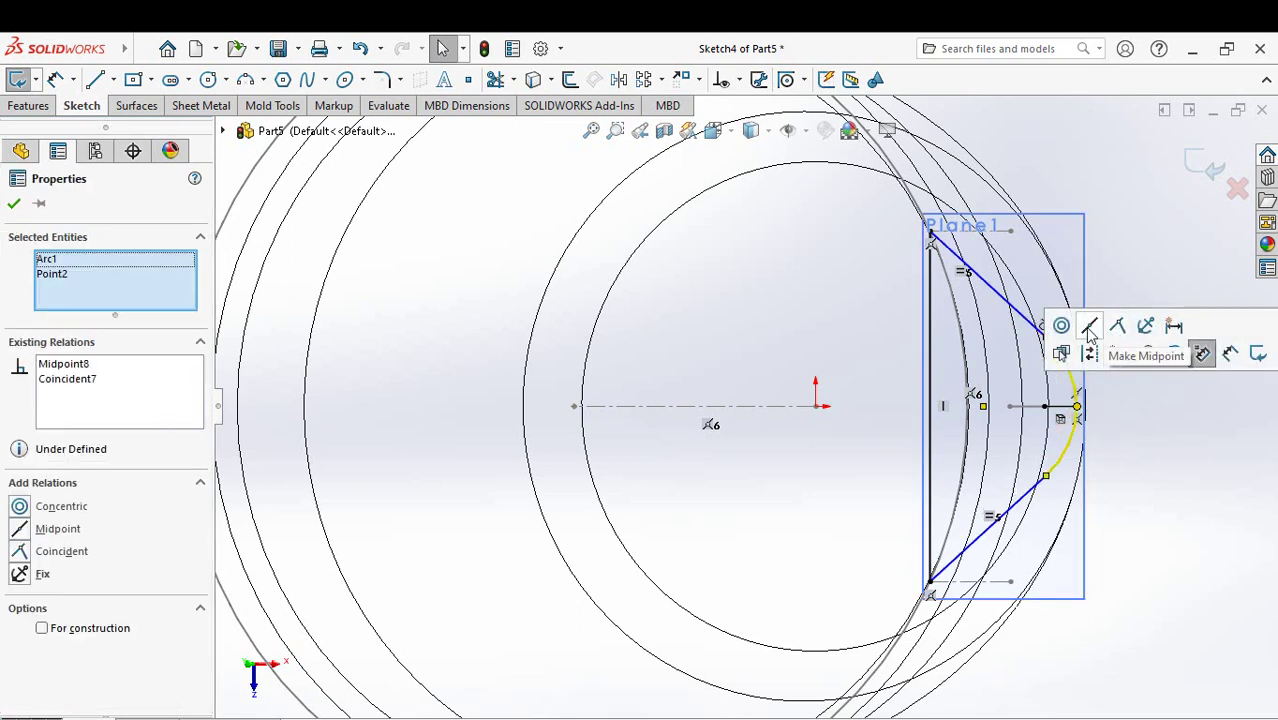
pyautogui.click(14, 203)
# Step: Dimension the angle between the two slanted lines as 80°
pyautogui.click(55, 79)
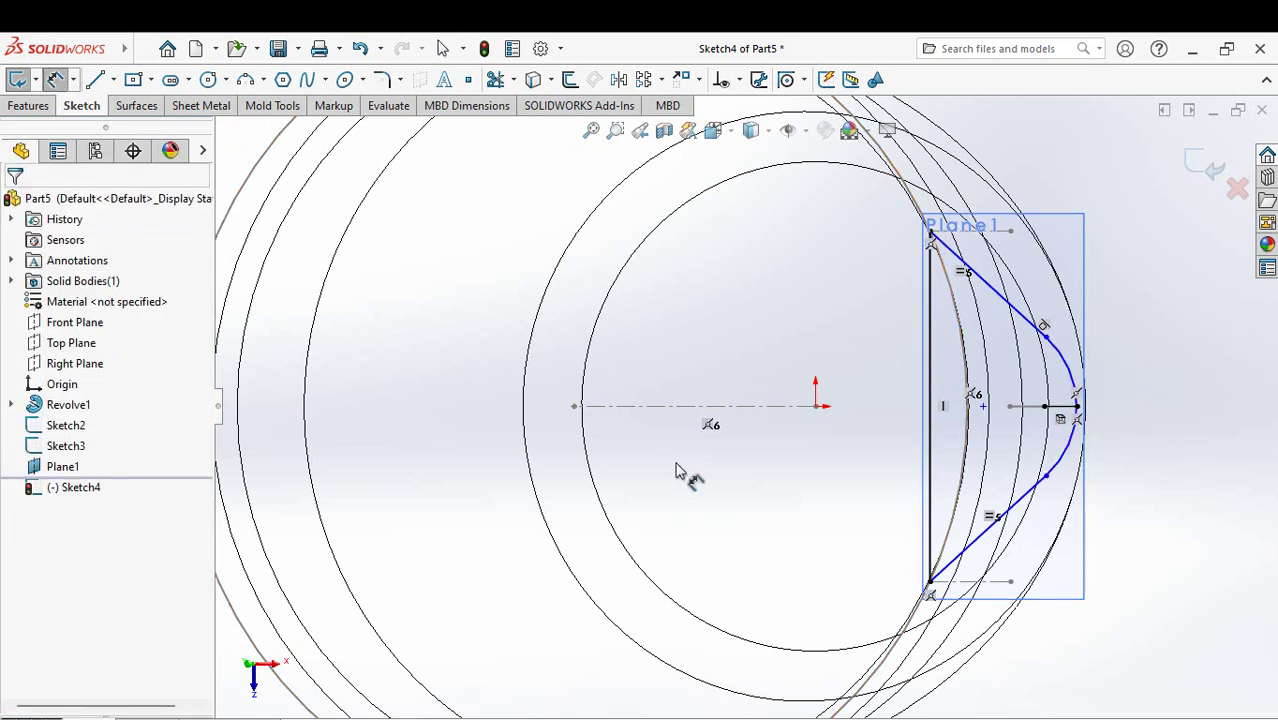
pyautogui.click(1003, 308)
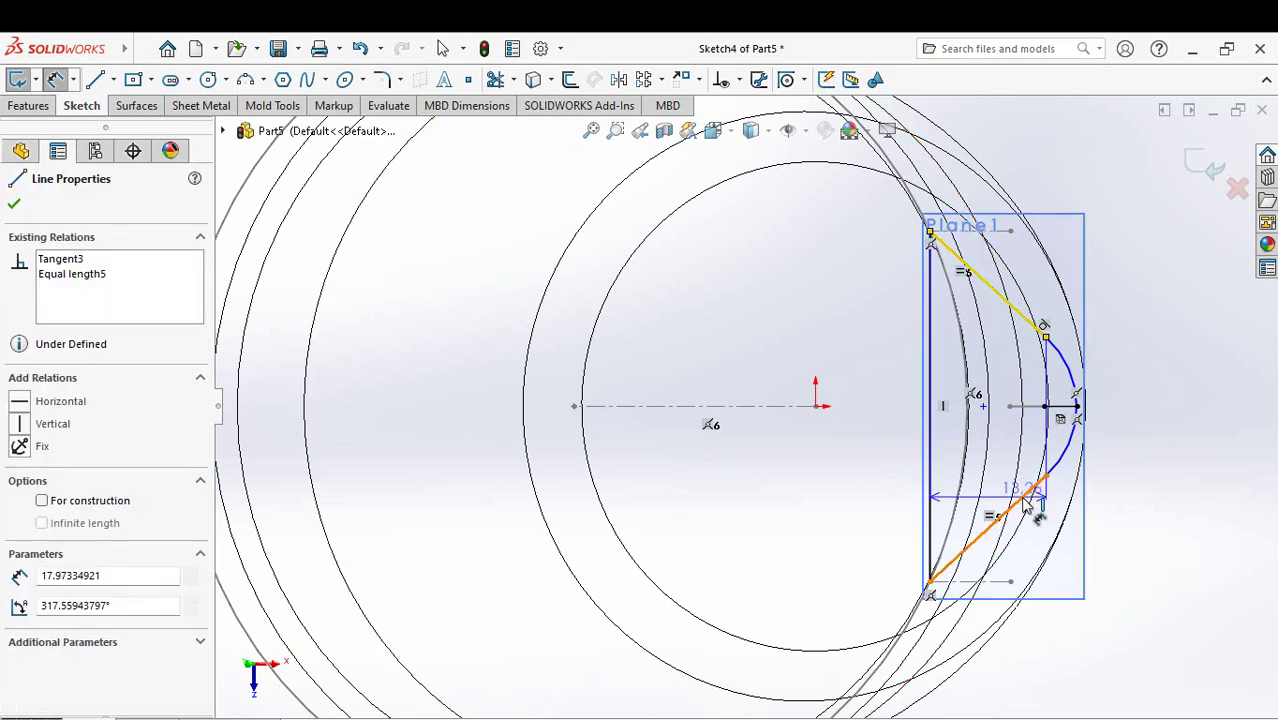
pyautogui.click(990, 525)
pyautogui.click(880, 400)
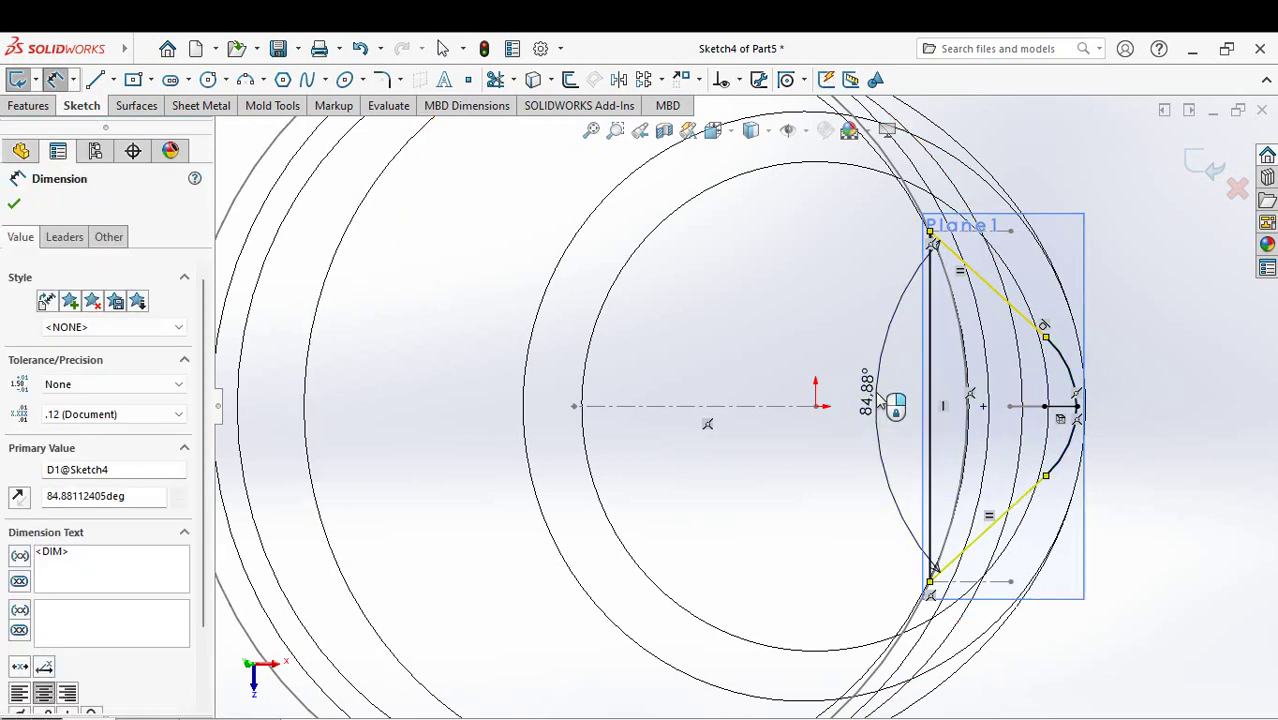
pyautogui.write('80')
pyautogui.click(796, 370)
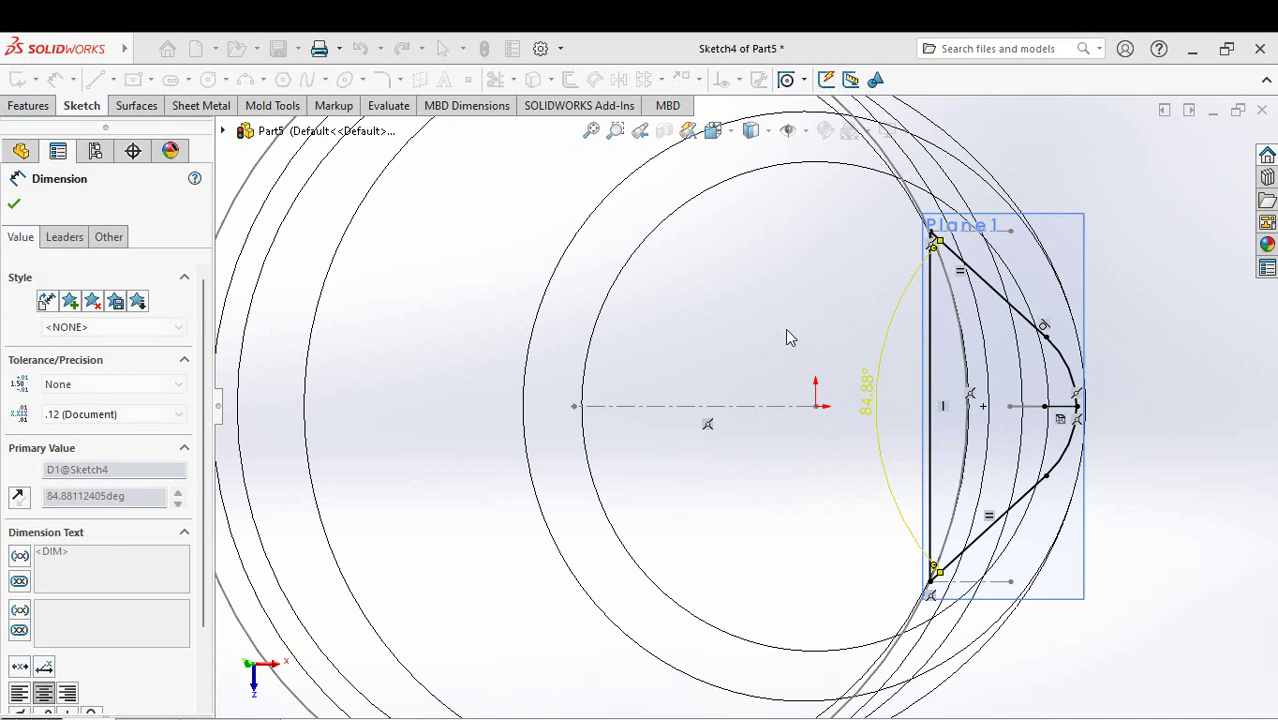
pyautogui.moveTo(788, 337); pyautogui.dragTo(859, 328, button='middle')
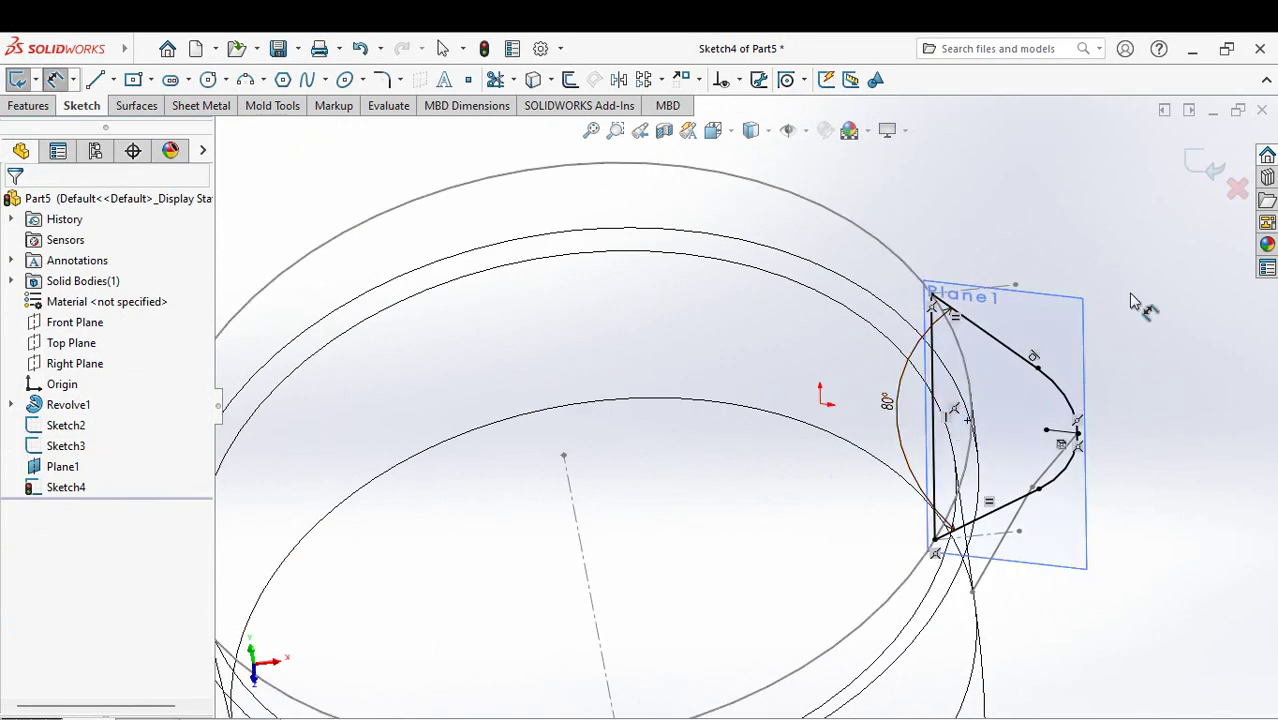
# Step: Exit Sketch4, hide Plane1, and switch the model to shaded display
pyautogui.click(1194, 186)
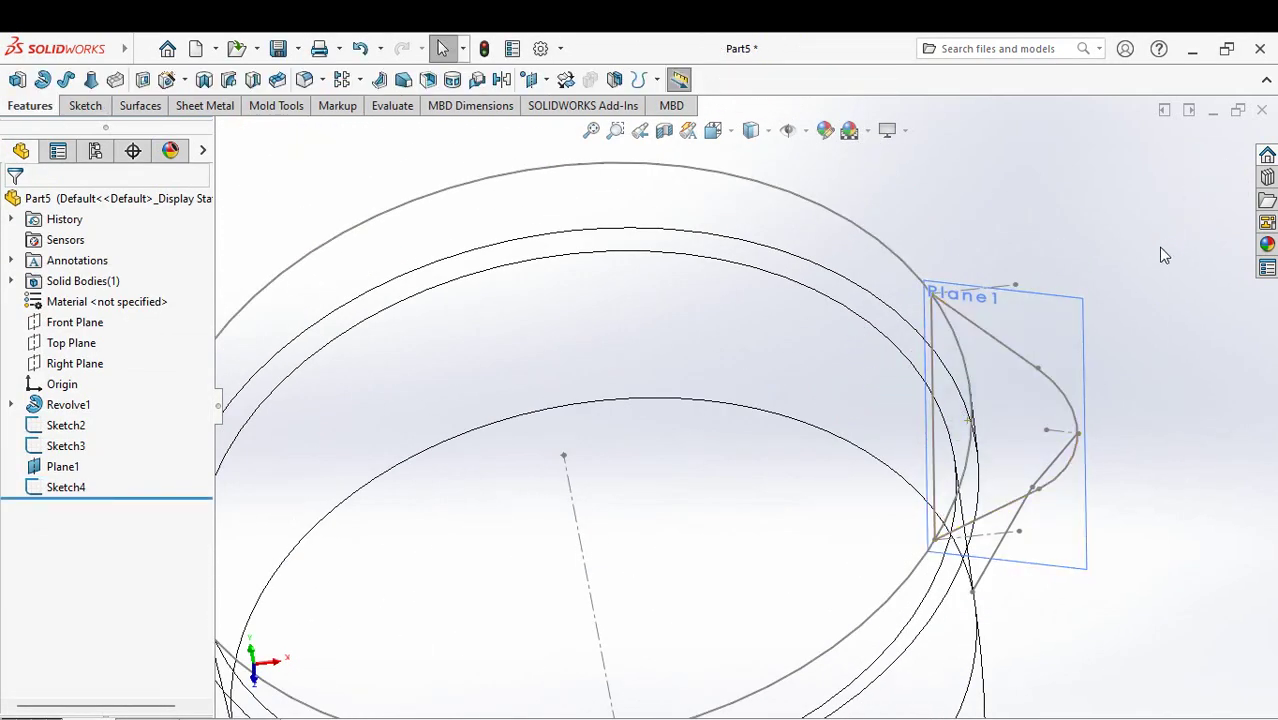
pyautogui.click(1085, 352)
pyautogui.click(1187, 283)
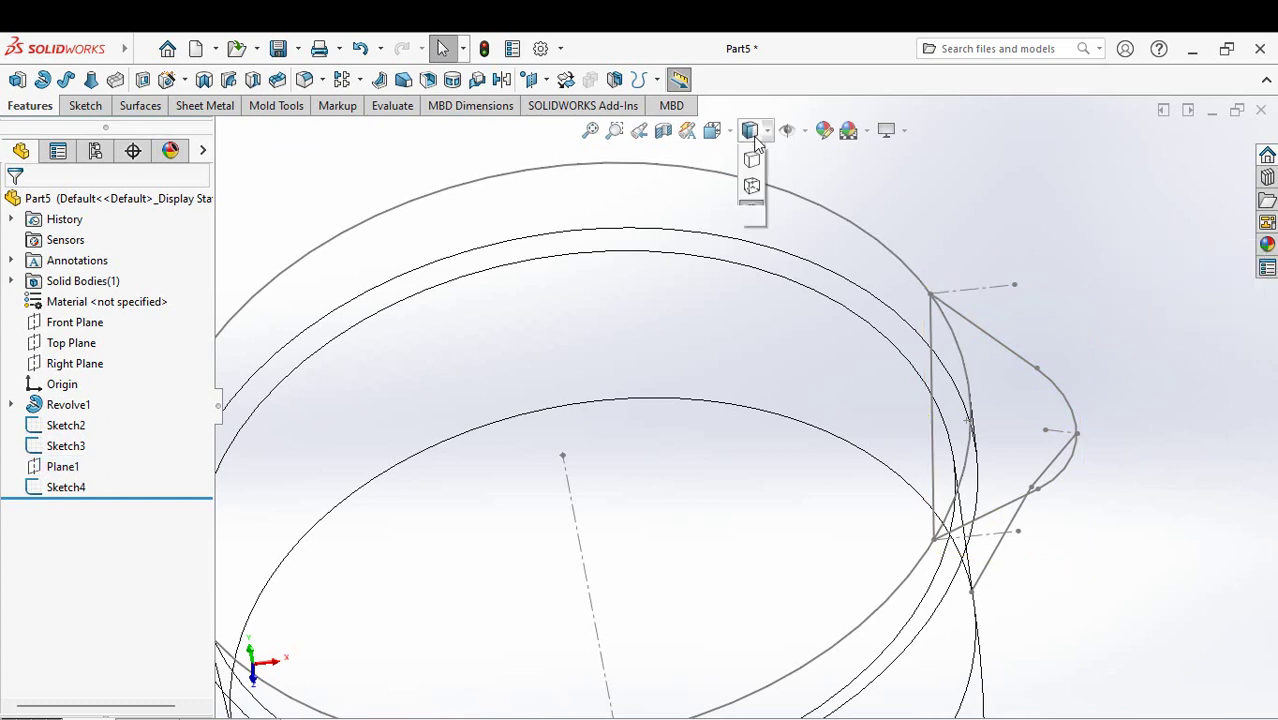
pyautogui.click(752, 160)
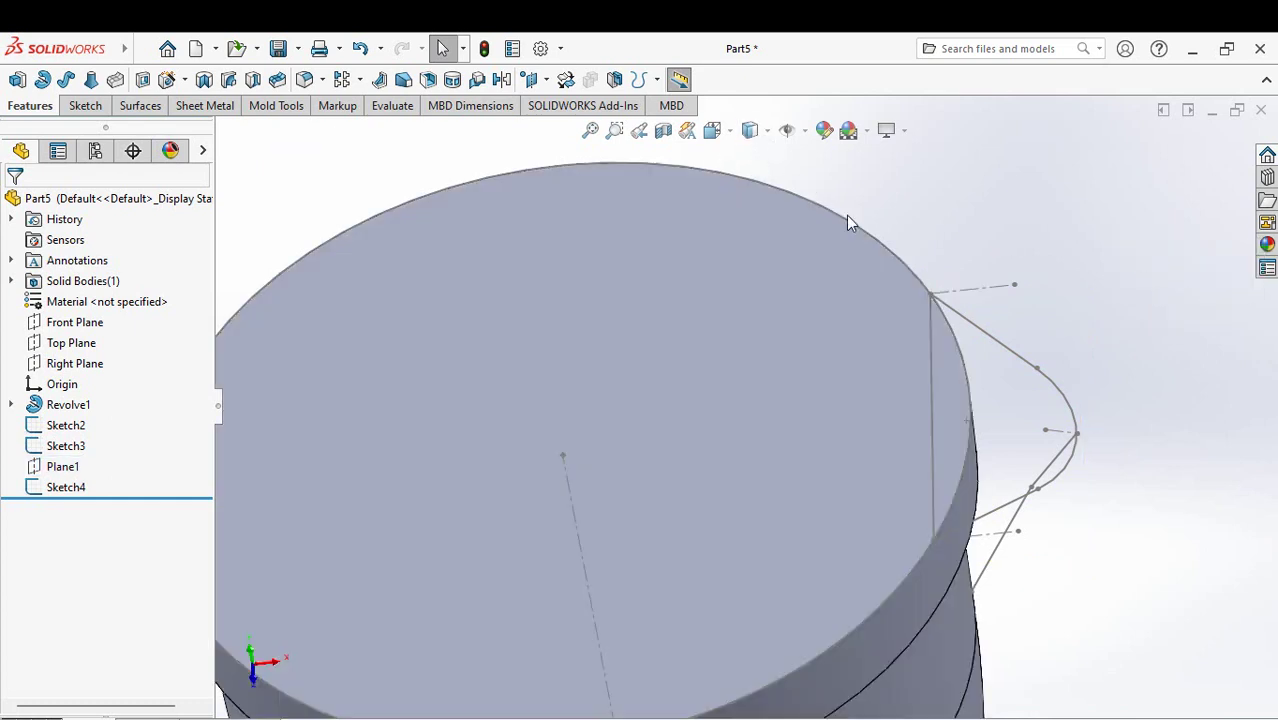
# Step: Sweep the Sketch4 profile along the Sketch2 path to create Sweep1
pyautogui.click(67, 82)
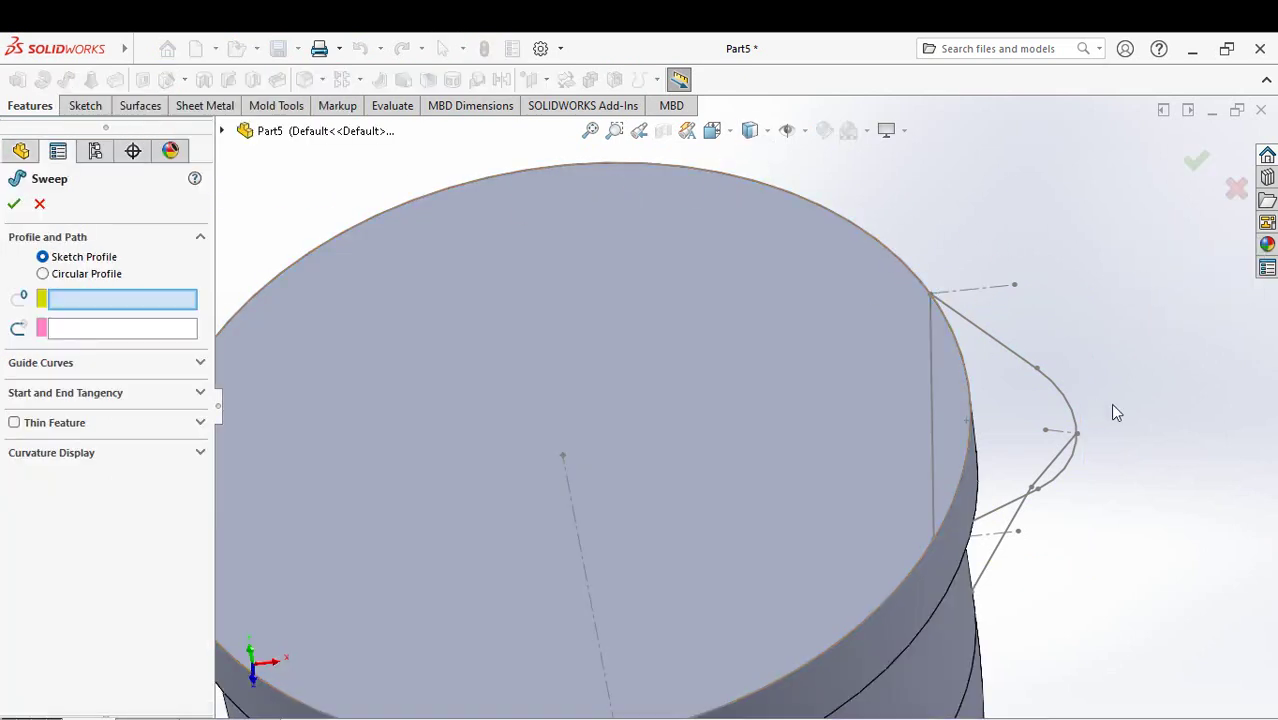
pyautogui.click(1063, 398)
pyautogui.moveTo(1063, 403); pyautogui.dragTo(1056, 456, button='middle')
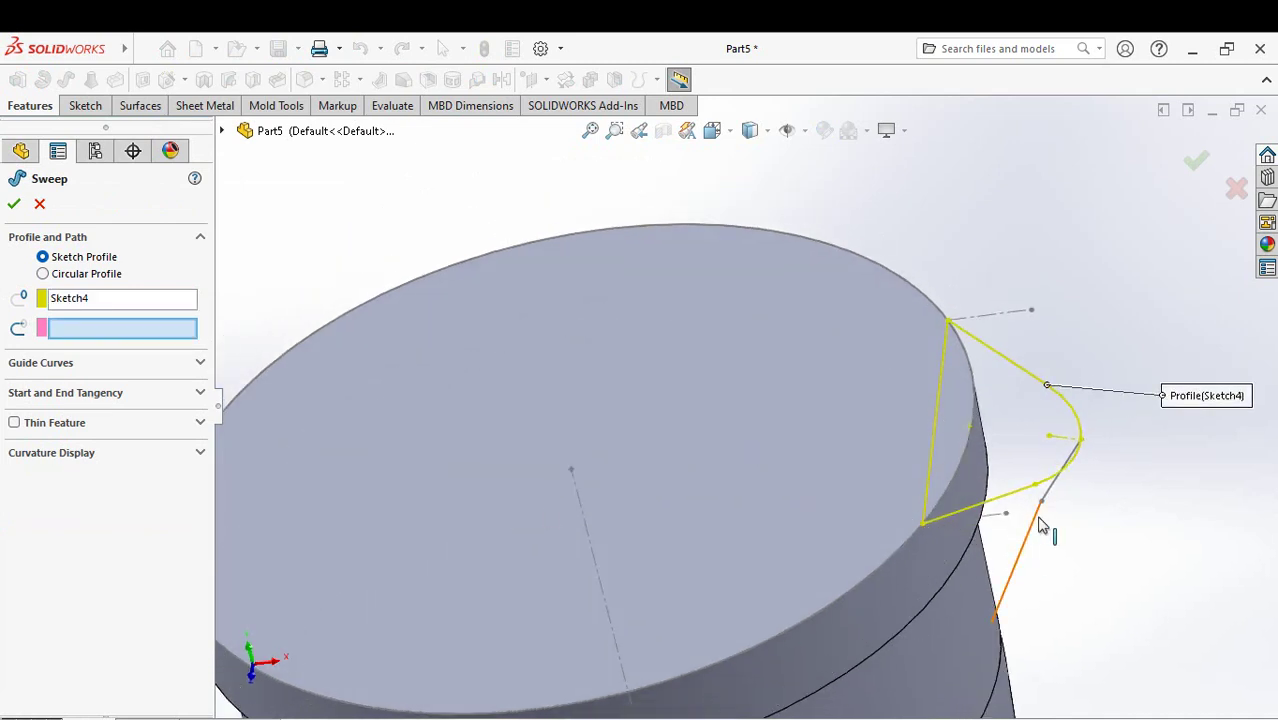
pyautogui.click(1050, 502)
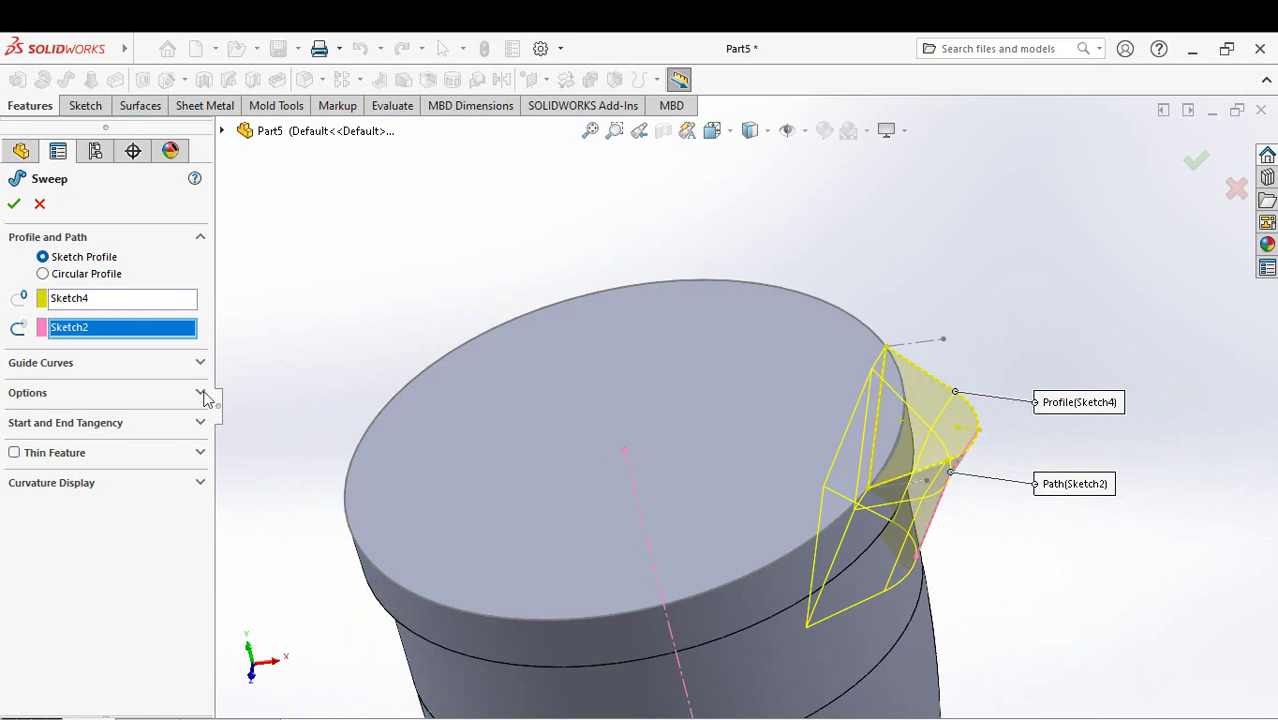
pyautogui.click(200, 393)
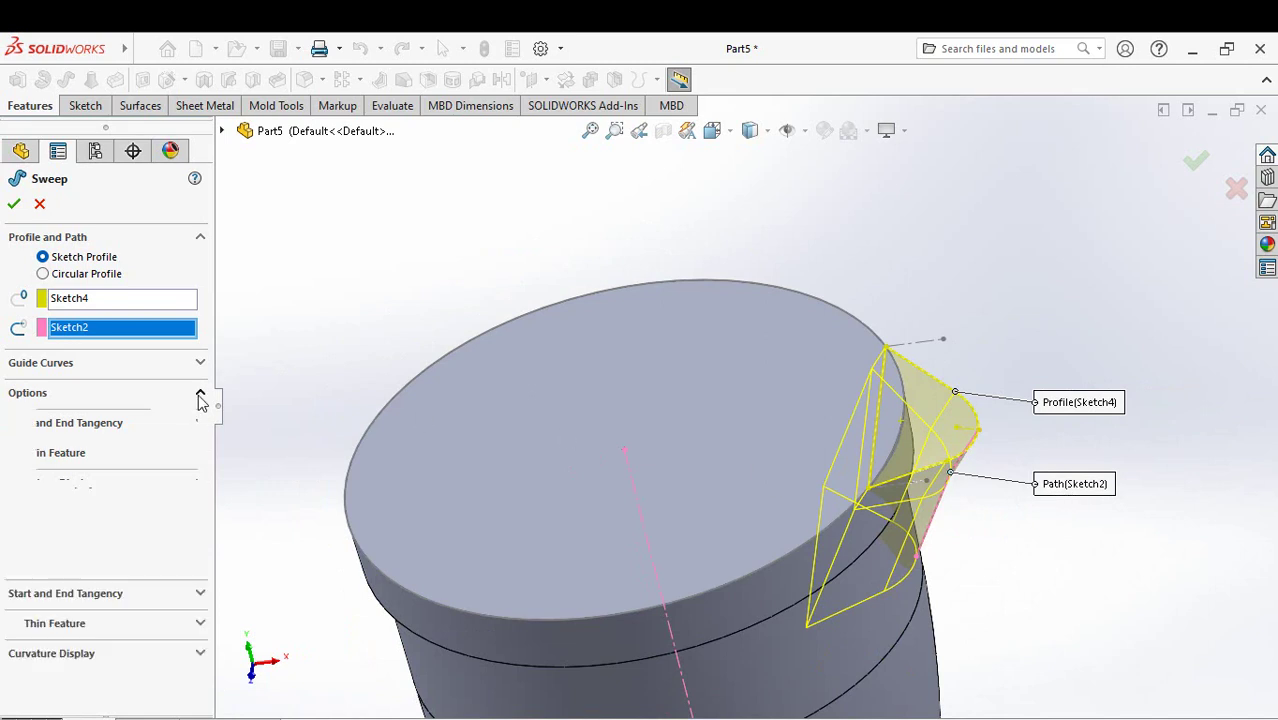
pyautogui.click(14, 204)
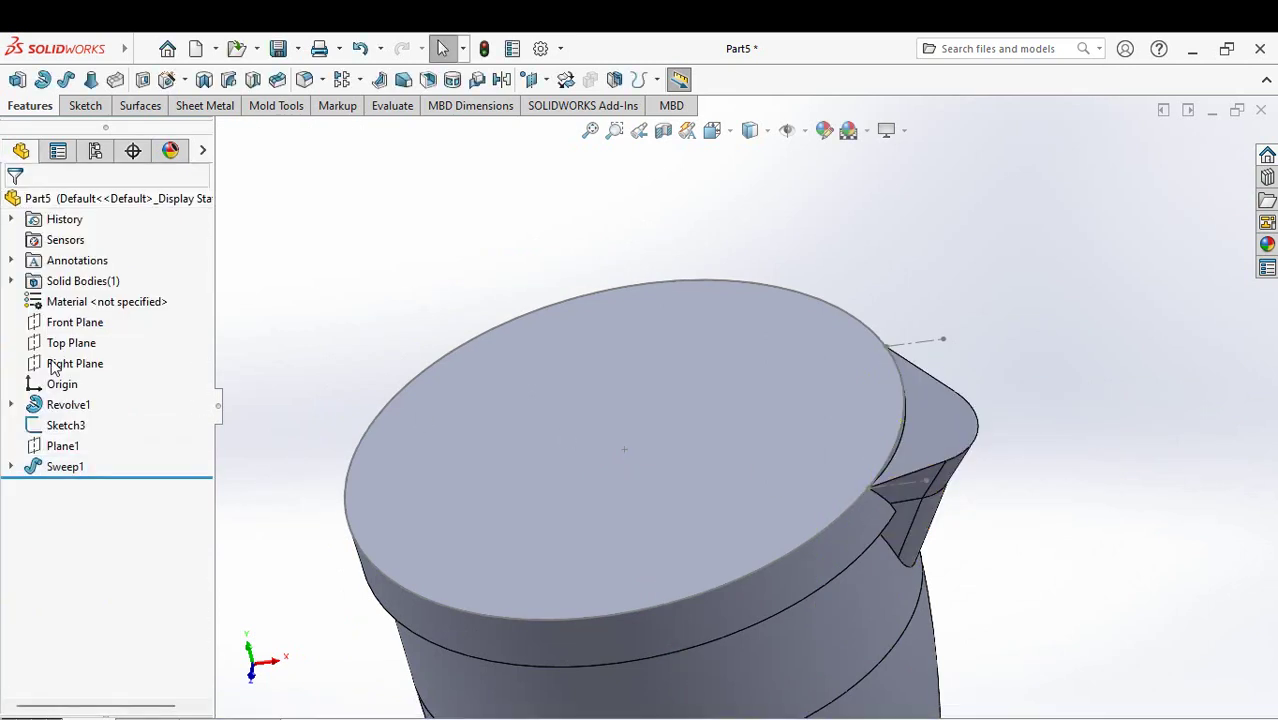
# Step: Split the part at the spout face, cutting it and keeping Body 1 marked
pyautogui.click(615, 80)
pyautogui.click(955, 418)
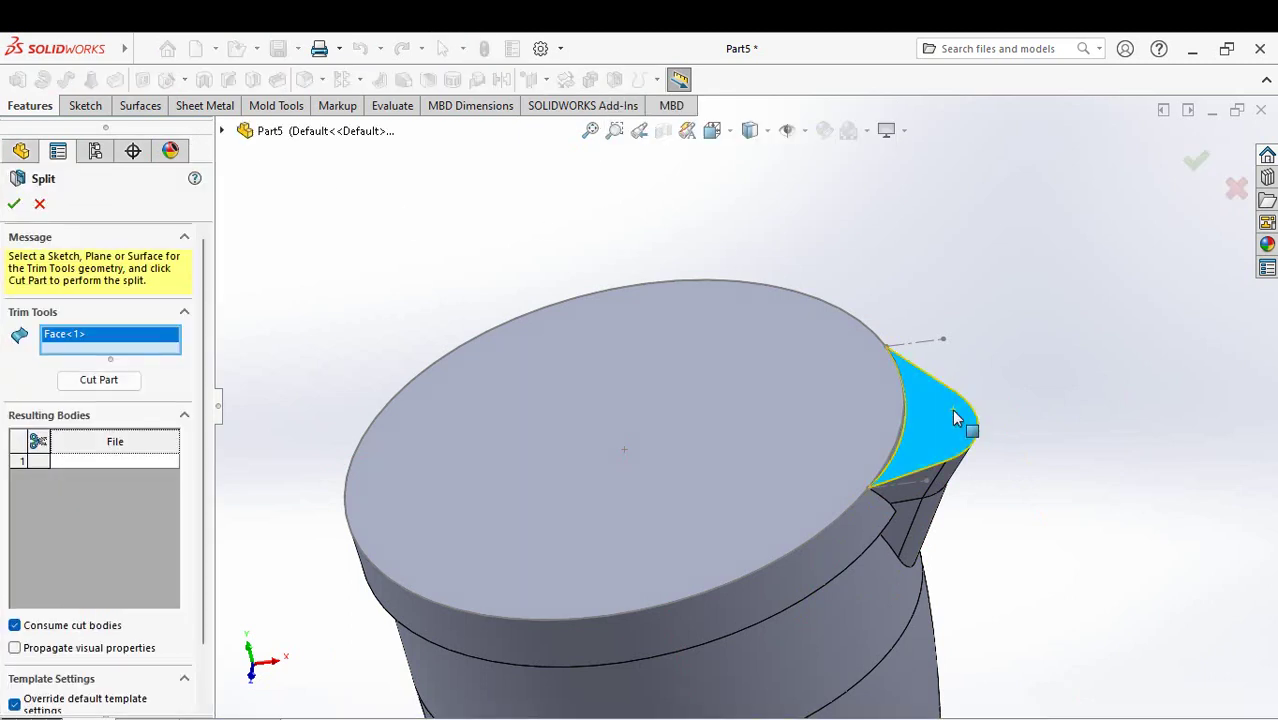
pyautogui.click(101, 385)
pyautogui.click(38, 464)
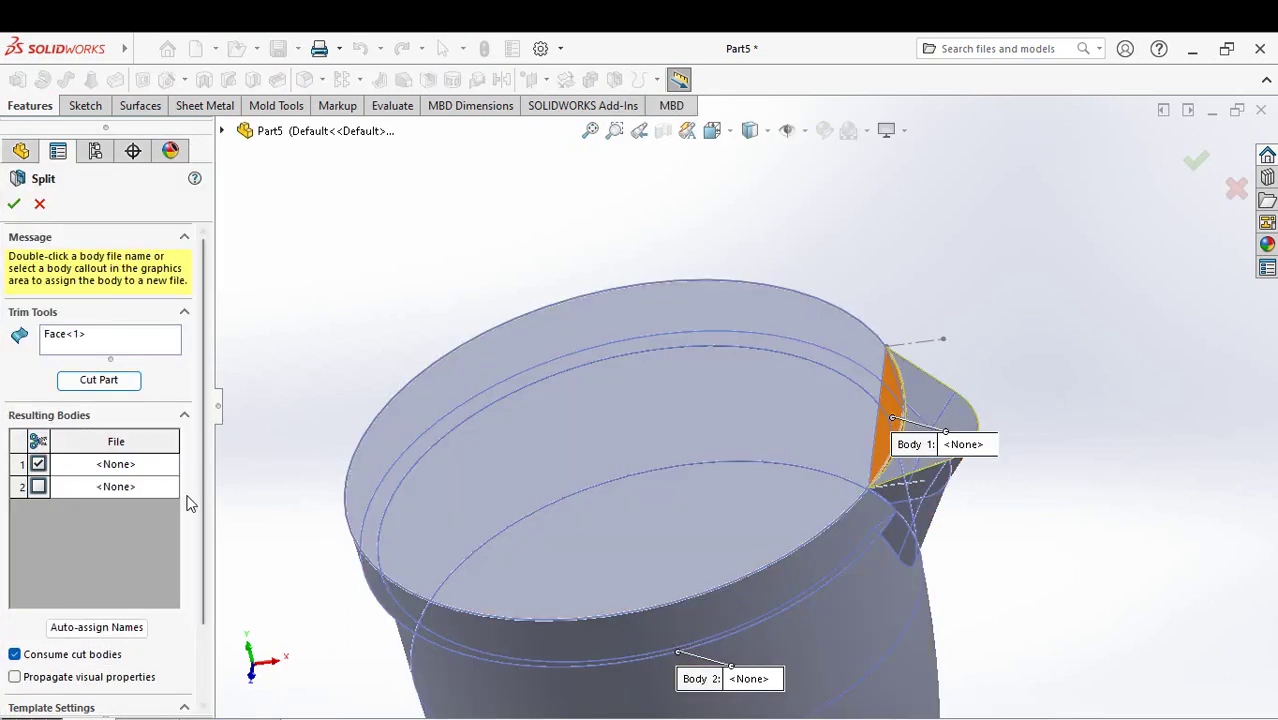
pyautogui.click(13, 205)
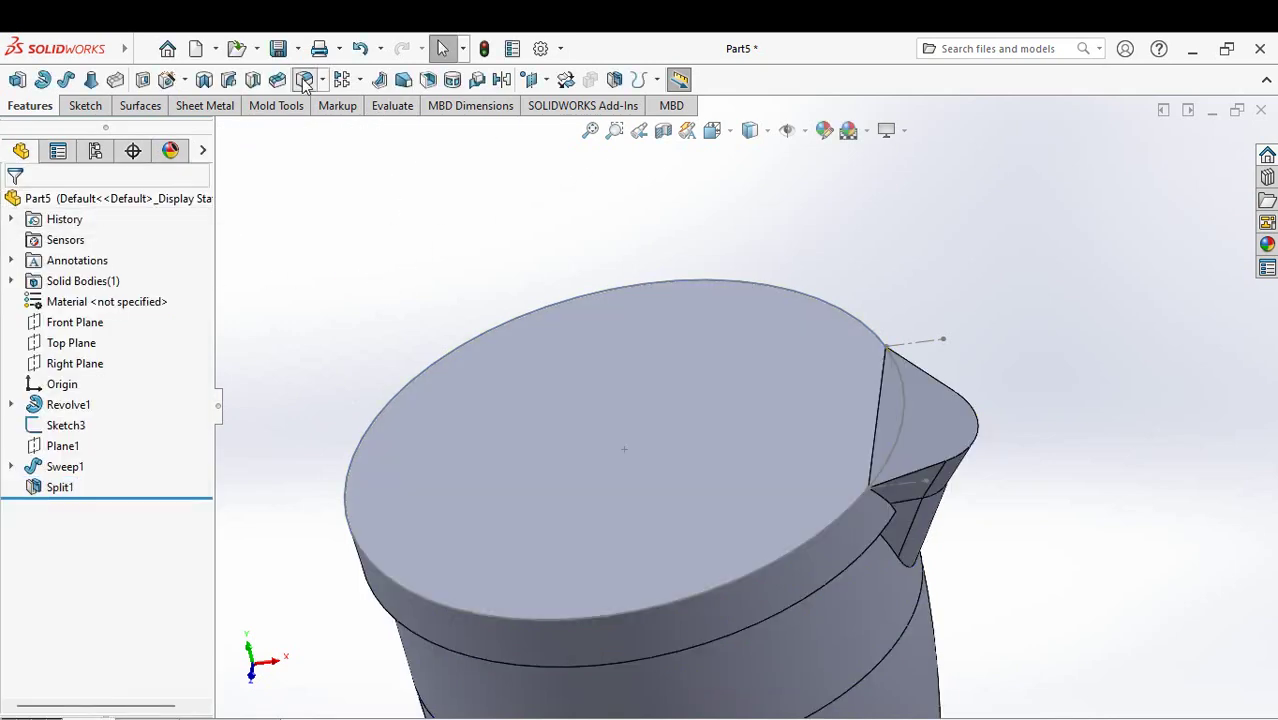
# Step: Round the edge where the spout meets the rim with a 10 mm fillet
pyautogui.click(305, 82)
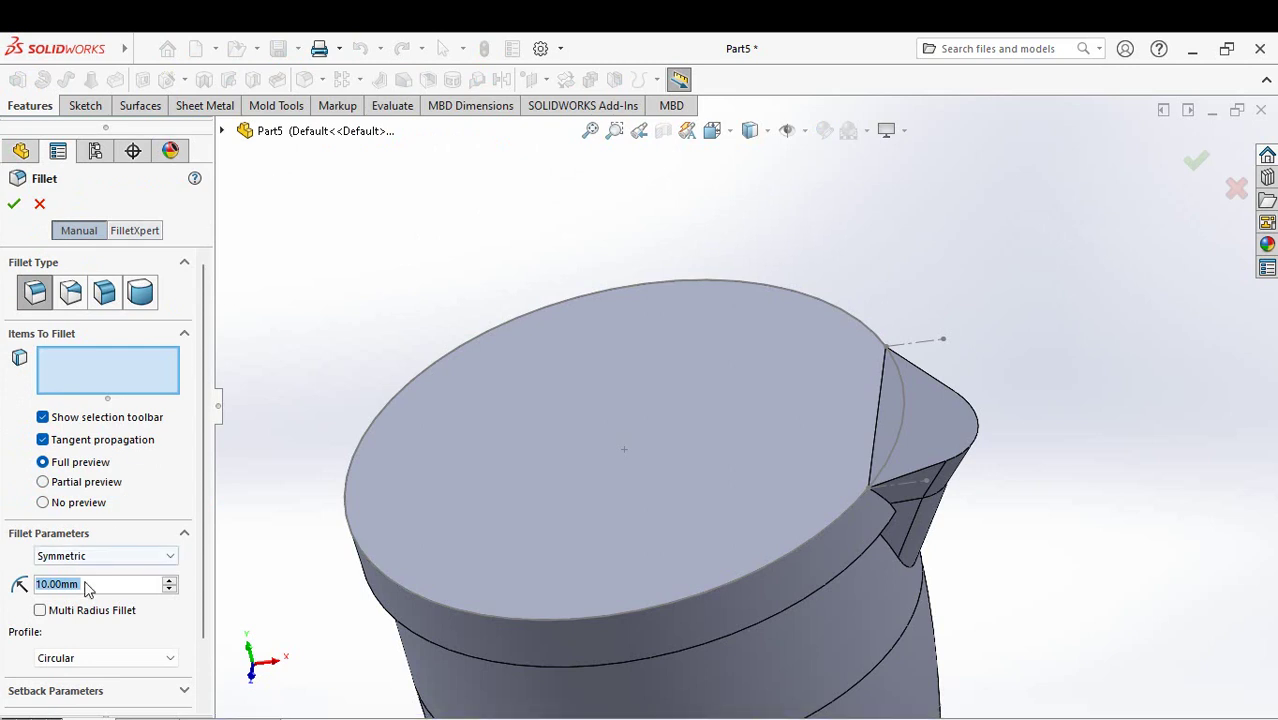
pyautogui.click(872, 466)
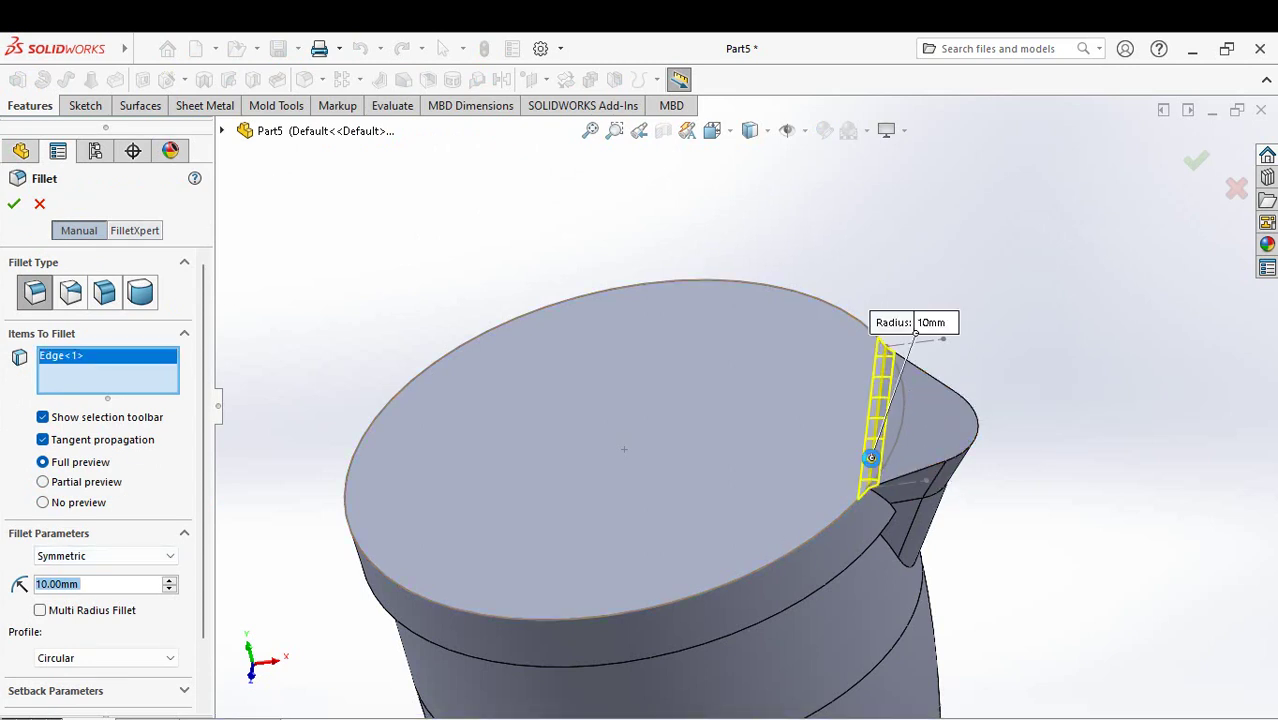
pyautogui.click(1196, 160)
pyautogui.click(700, 402)
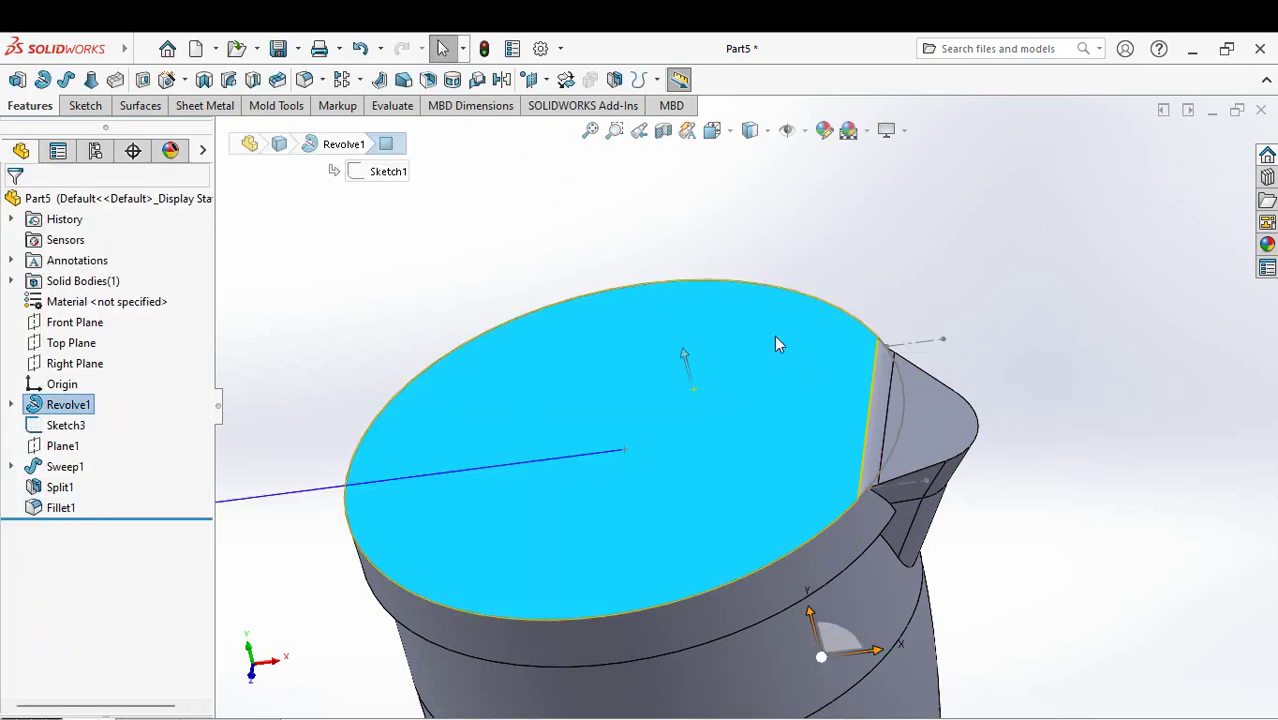
# Step: Sketch a horizontal midpoint line from the origin past the spout tip on the top face
pyautogui.click(774, 335)
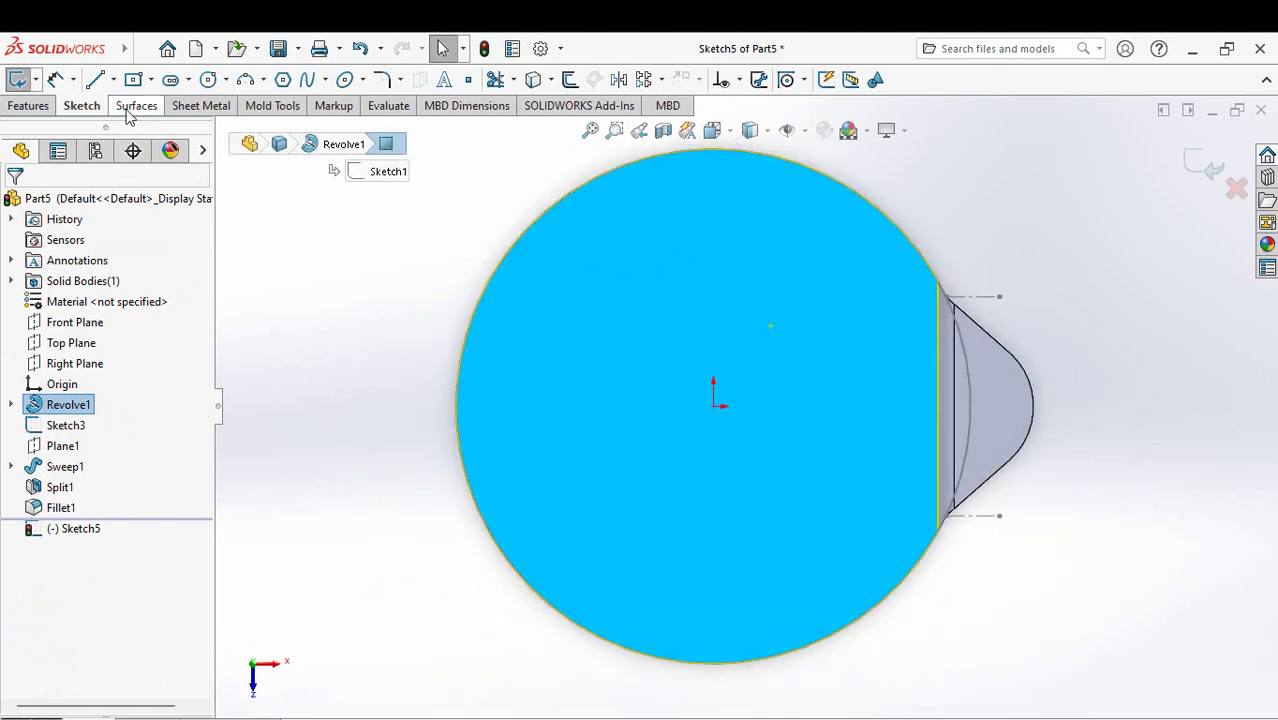
pyautogui.click(113, 79)
pyautogui.click(135, 148)
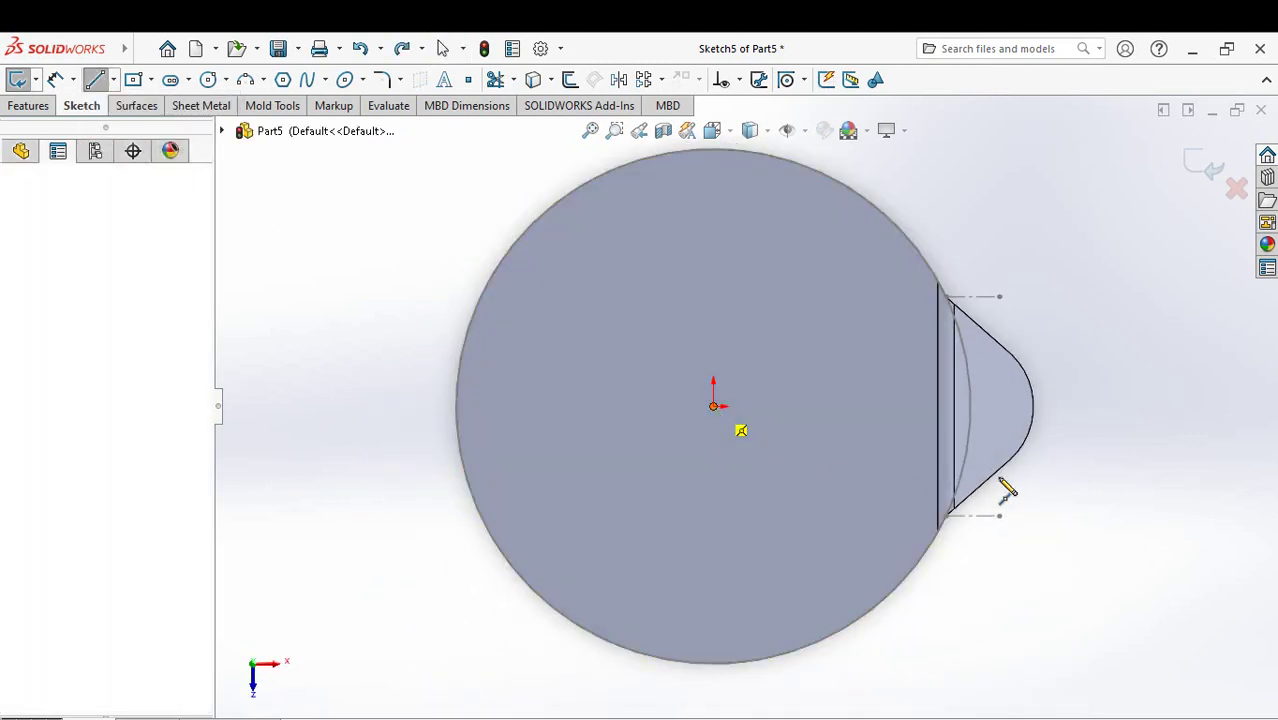
pyautogui.click(713, 405)
pyautogui.click(1088, 406)
pyautogui.rightClick(1100, 420)
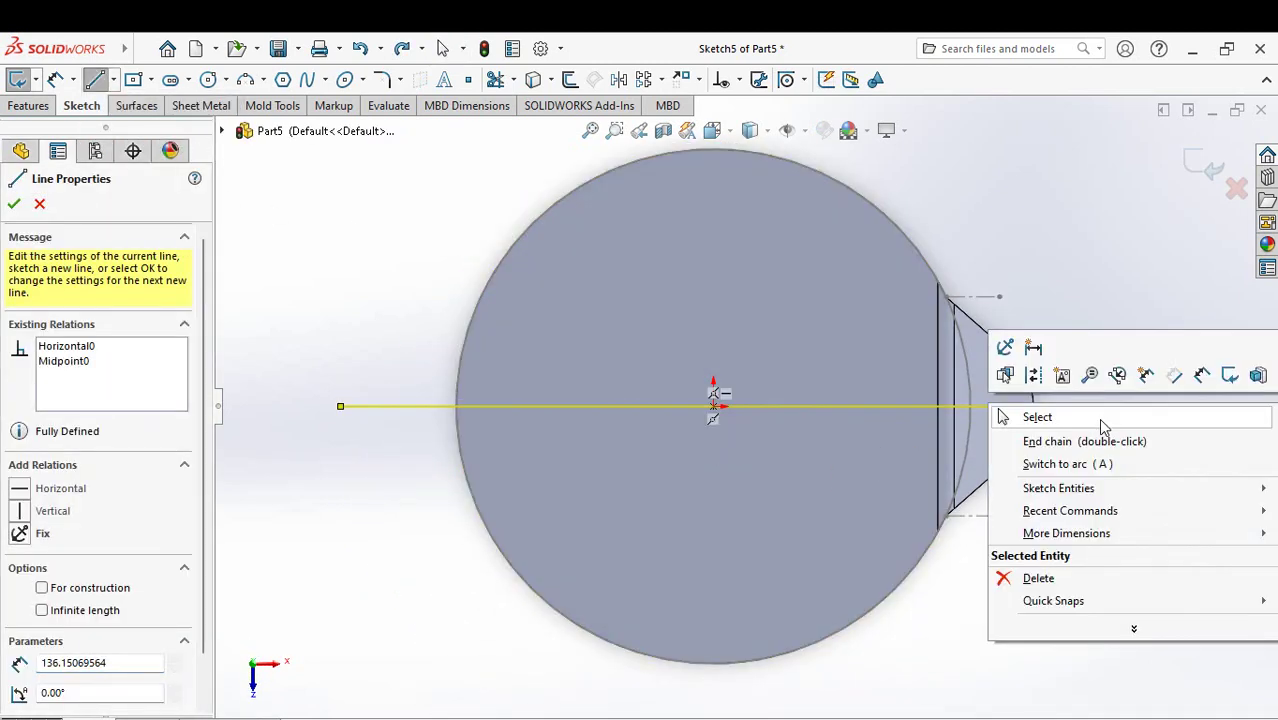
pyautogui.click(1101, 420)
pyautogui.click(1205, 172)
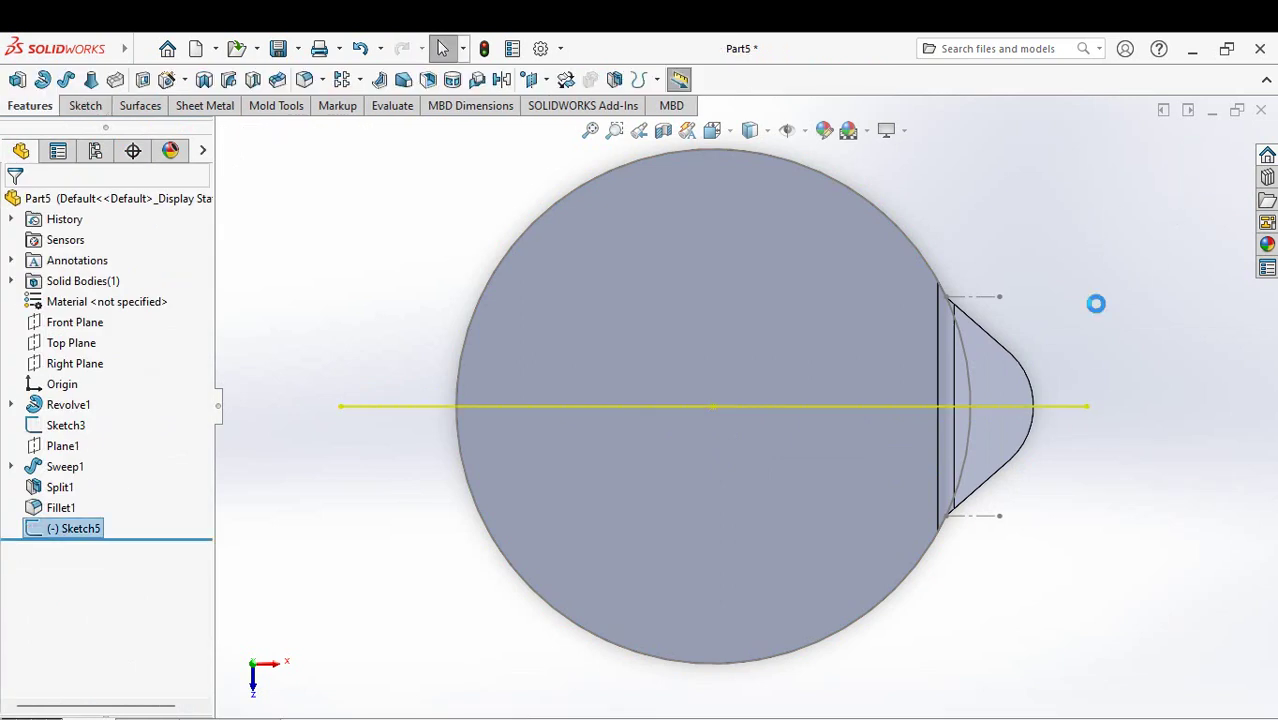
# Step: Project the line onto the top and spout faces with reversed direction as Curve1
pyautogui.click(641, 82)
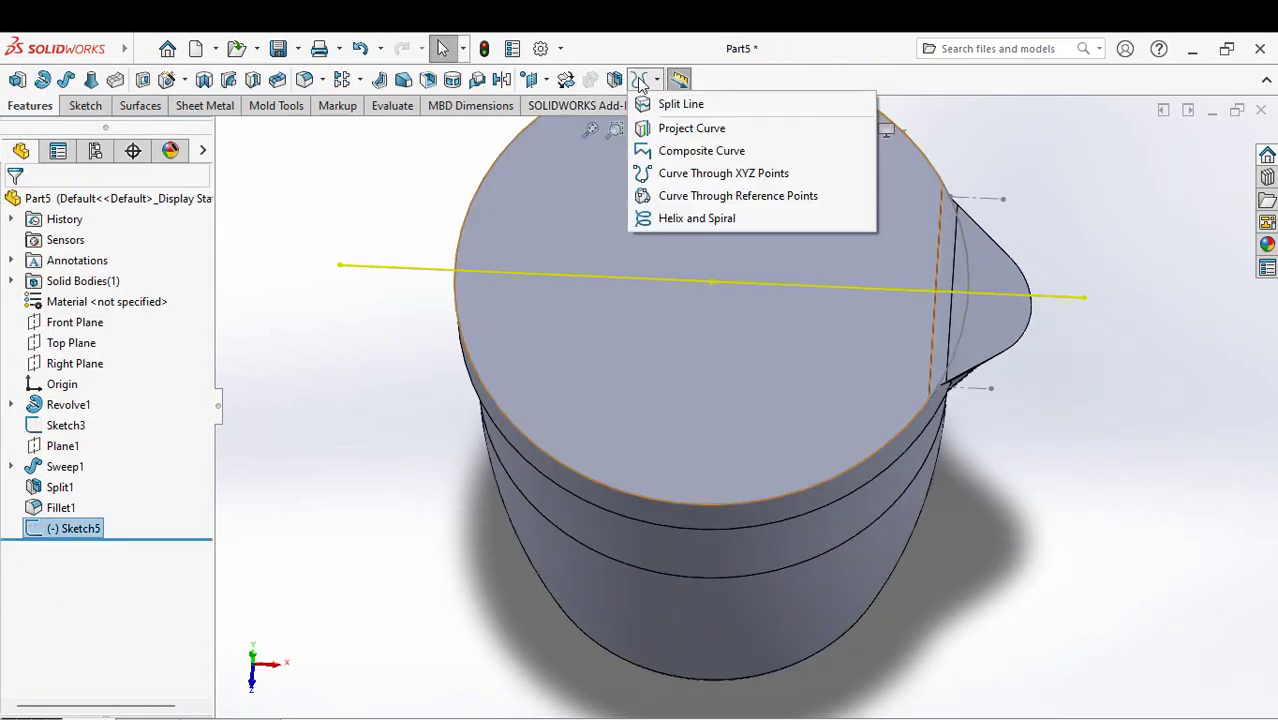
pyautogui.click(691, 128)
pyautogui.click(845, 320)
pyautogui.click(960, 335)
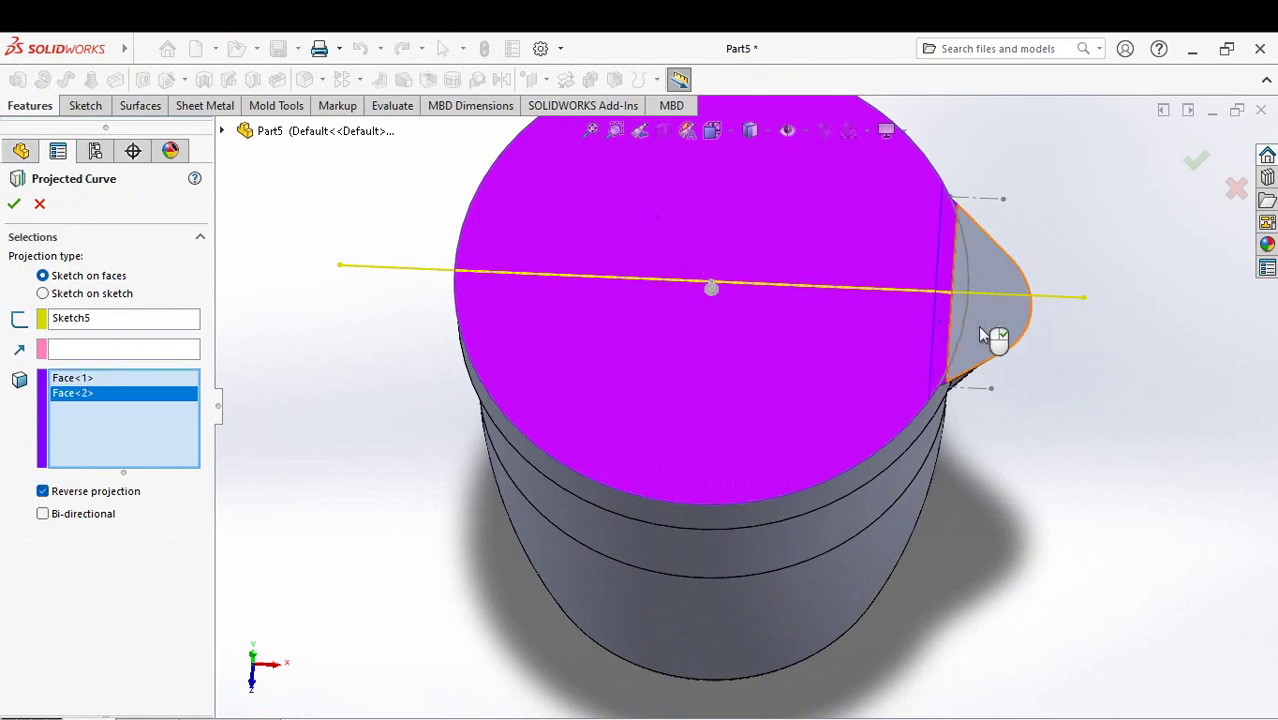
pyautogui.click(993, 337)
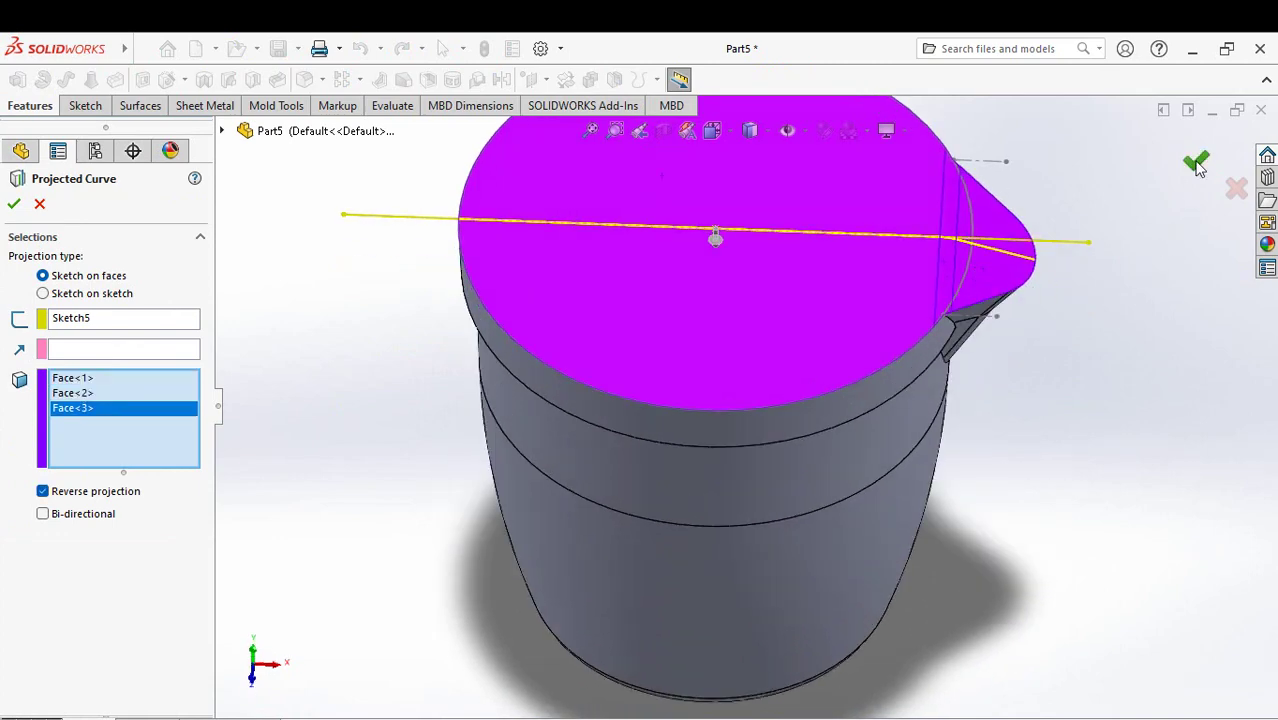
pyautogui.click(1197, 163)
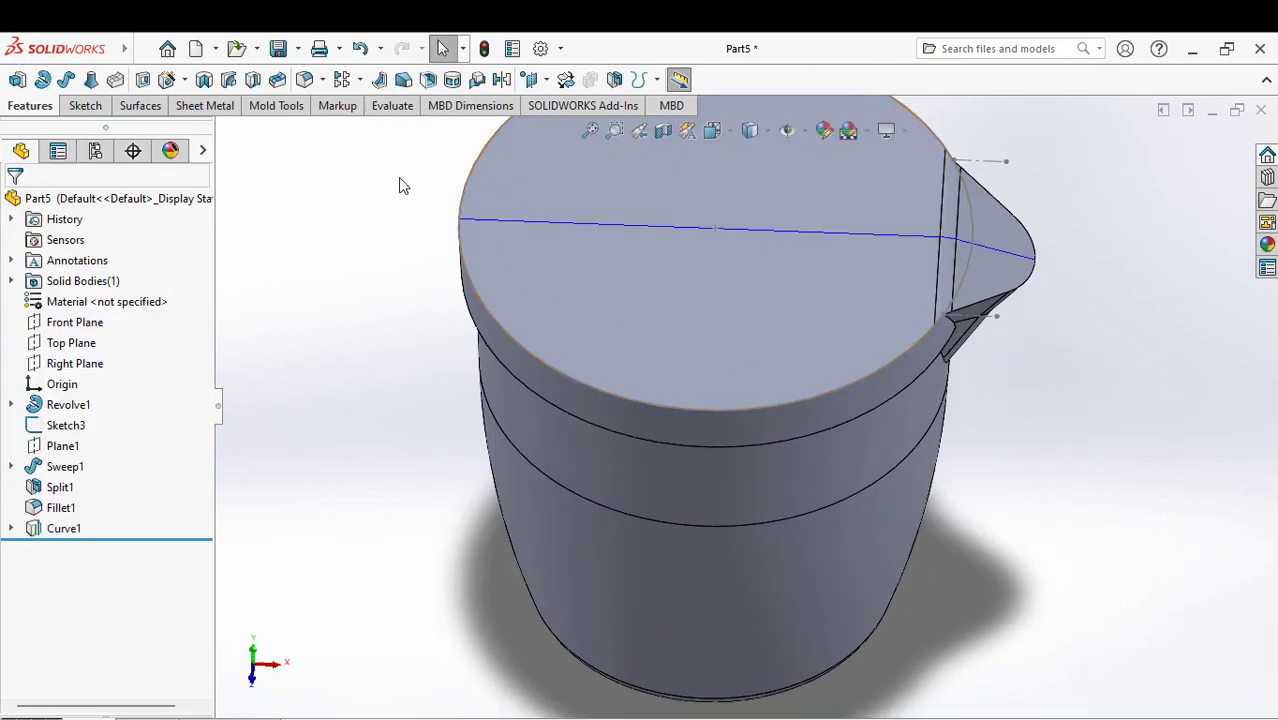
# Step: Shell the jug at 1.30 mm thickness, removing the top face and both spout faces
pyautogui.click(429, 84)
pyautogui.write('1')
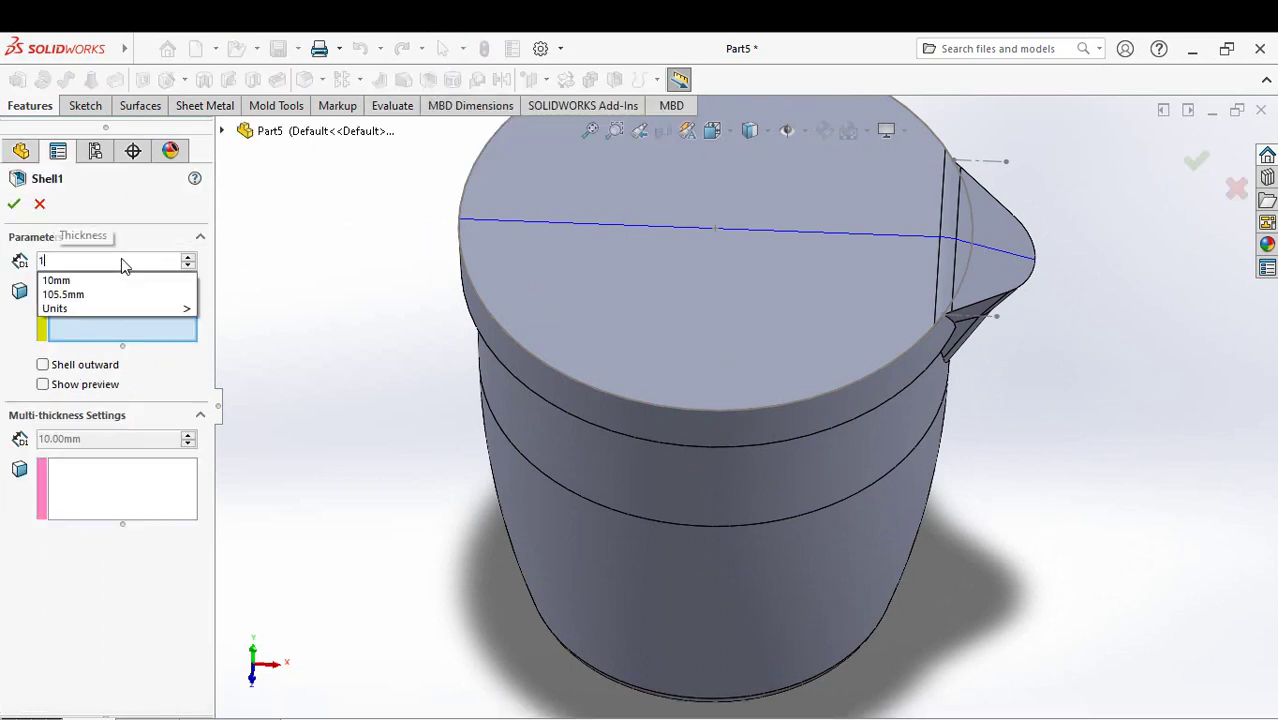
pyautogui.write('.3')
pyautogui.click(128, 313)
pyautogui.click(940, 310)
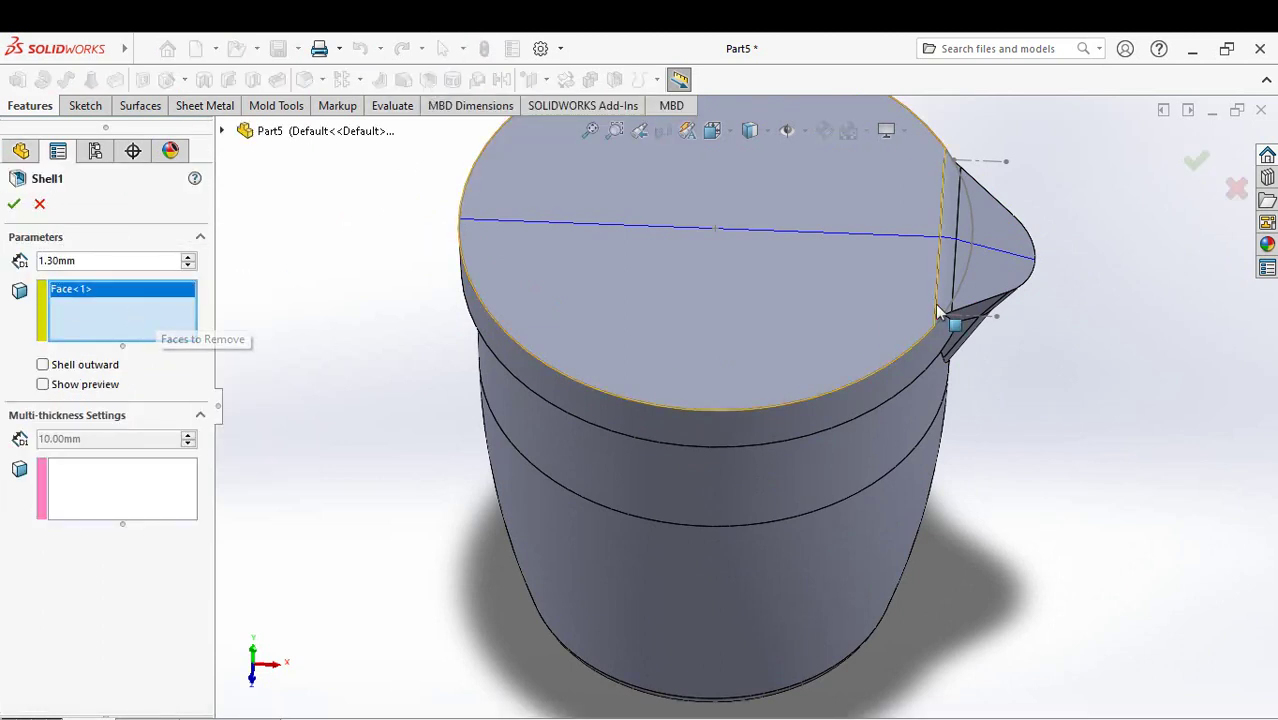
pyautogui.click(950, 285)
pyautogui.click(973, 277)
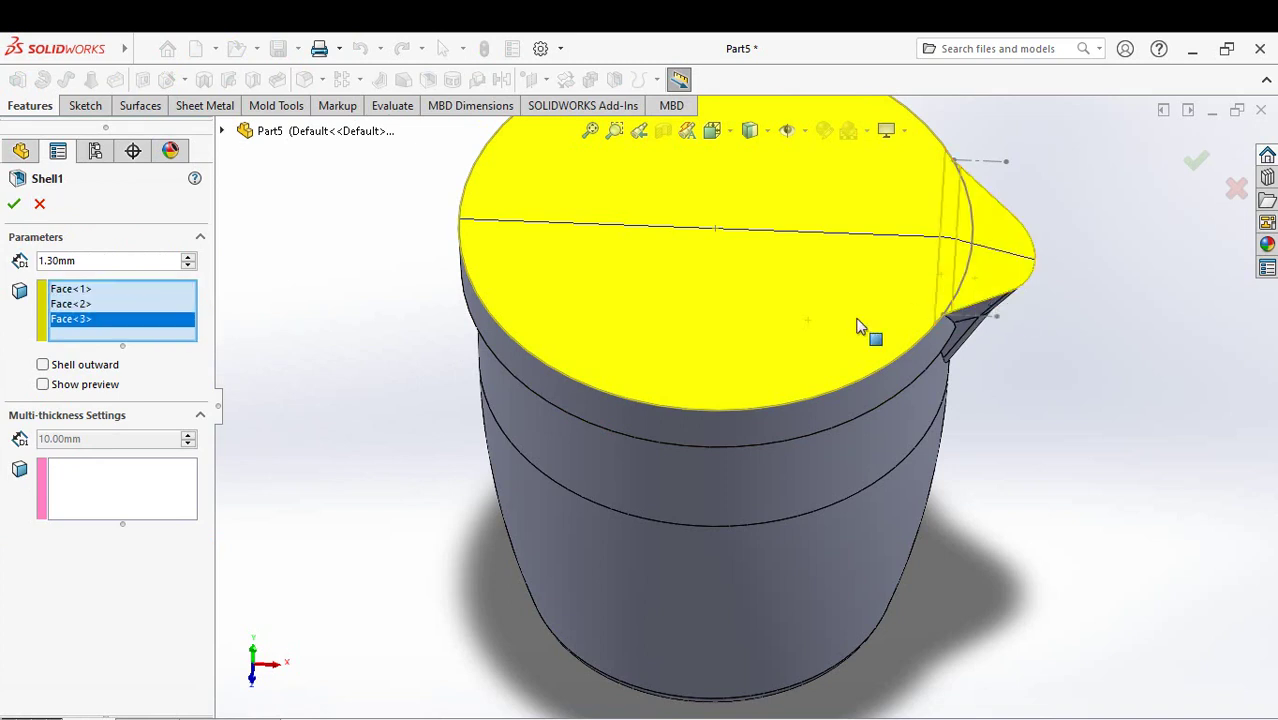
# Step: Give the side and bottom faces a 1.20 mm multi-thickness and confirm the shell
pyautogui.click(66, 485)
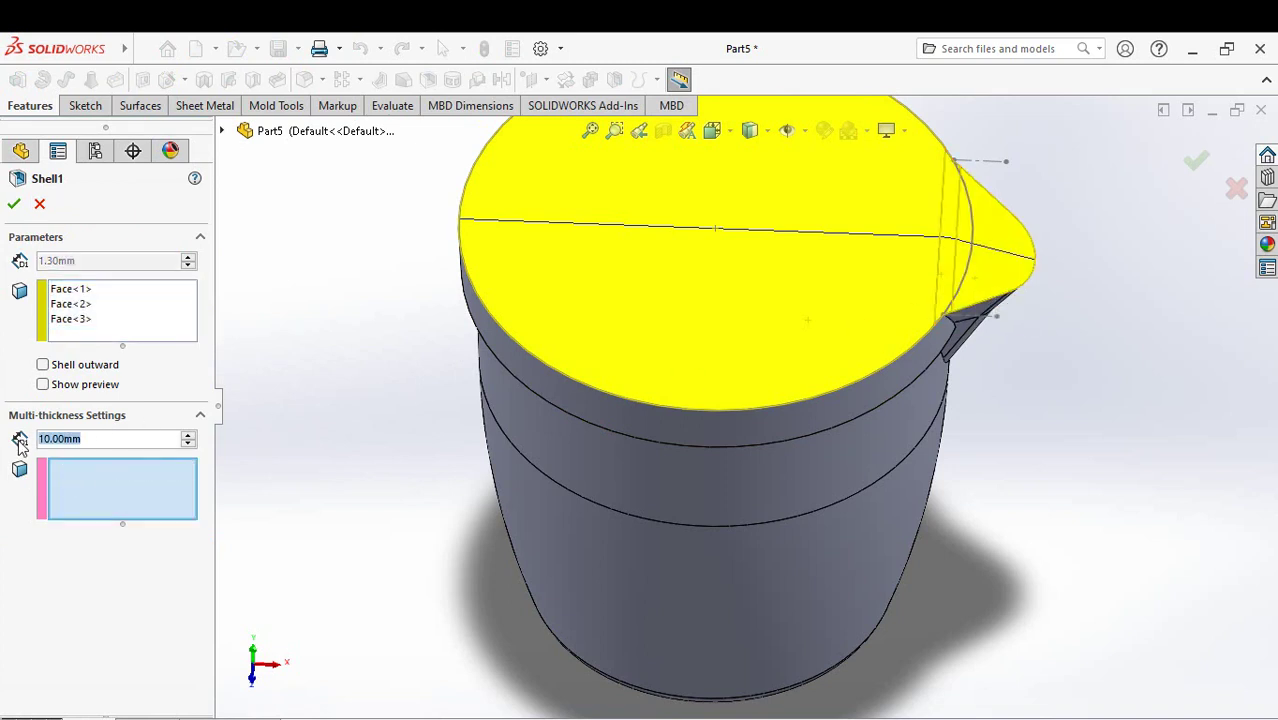
pyautogui.click(756, 505)
pyautogui.click(764, 570)
pyautogui.moveTo(764, 570)
pyautogui.mouseDown(button='middle')
pyautogui.moveTo(728, 505)
pyautogui.moveTo(795, 370)
pyautogui.moveTo(1078, 358)
pyautogui.mouseUp(button='middle')
pyautogui.click(799, 582)
pyautogui.click(720, 600)
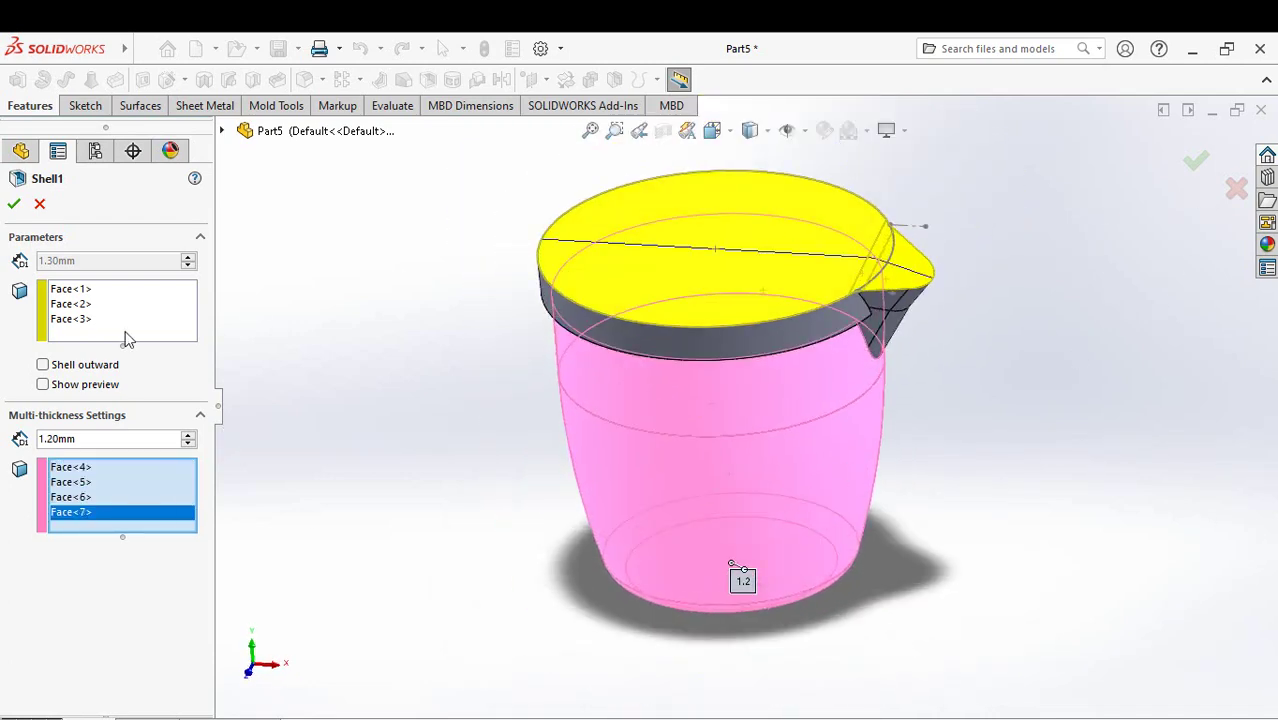
pyautogui.click(43, 386)
pyautogui.click(43, 386)
pyautogui.click(15, 204)
pyautogui.moveTo(472, 327)
pyautogui.mouseDown(button='middle')
pyautogui.moveTo(465, 406)
pyautogui.moveTo(471, 380)
pyautogui.mouseUp(button='middle')
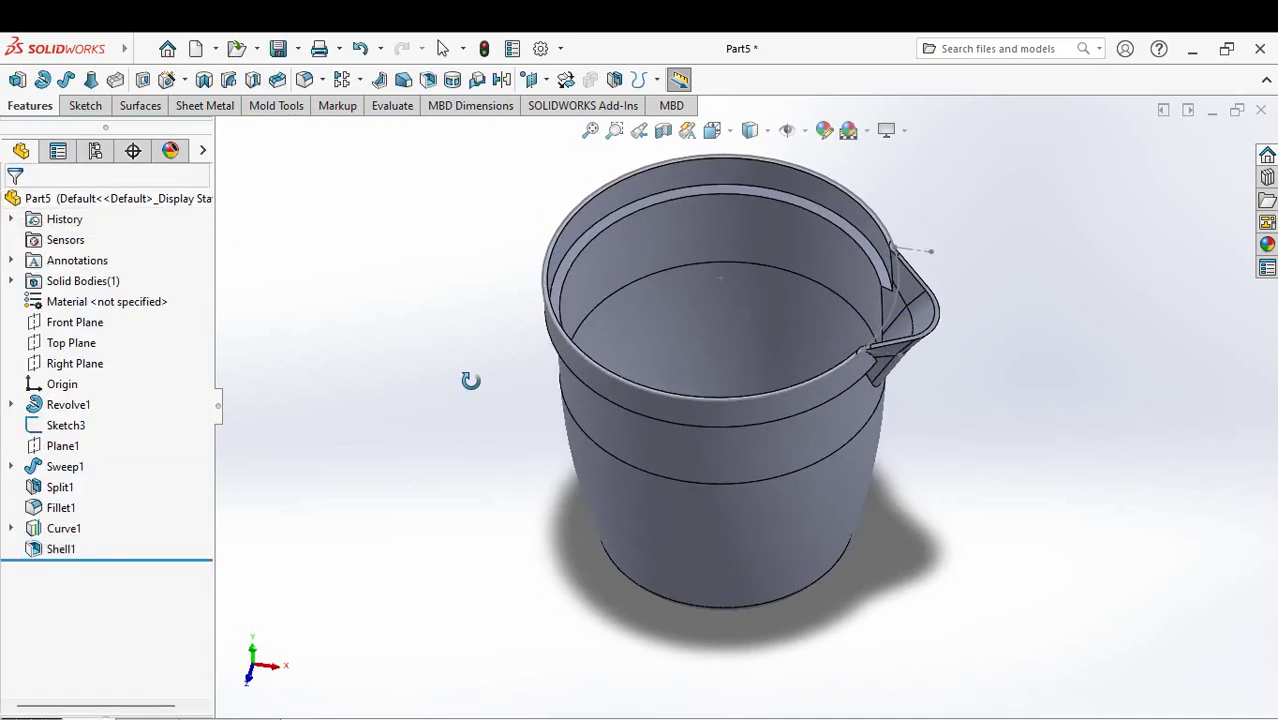
# Step: Fillet the outer spout edge with a 10 mm radius
pyautogui.click(893, 329)
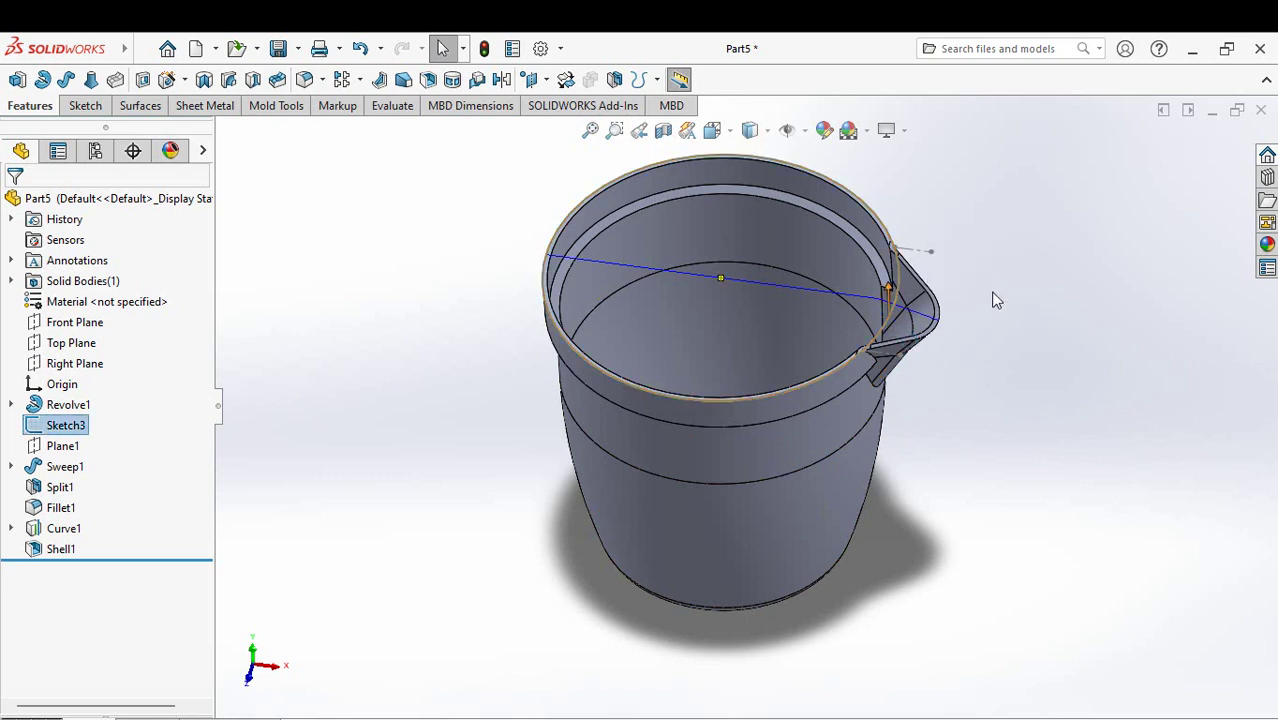
pyautogui.click(996, 270)
pyautogui.keyDown('ctrl'); pyautogui.moveTo(997, 269); pyautogui.dragTo(1003, 373, button='middle'); pyautogui.keyUp('ctrl')
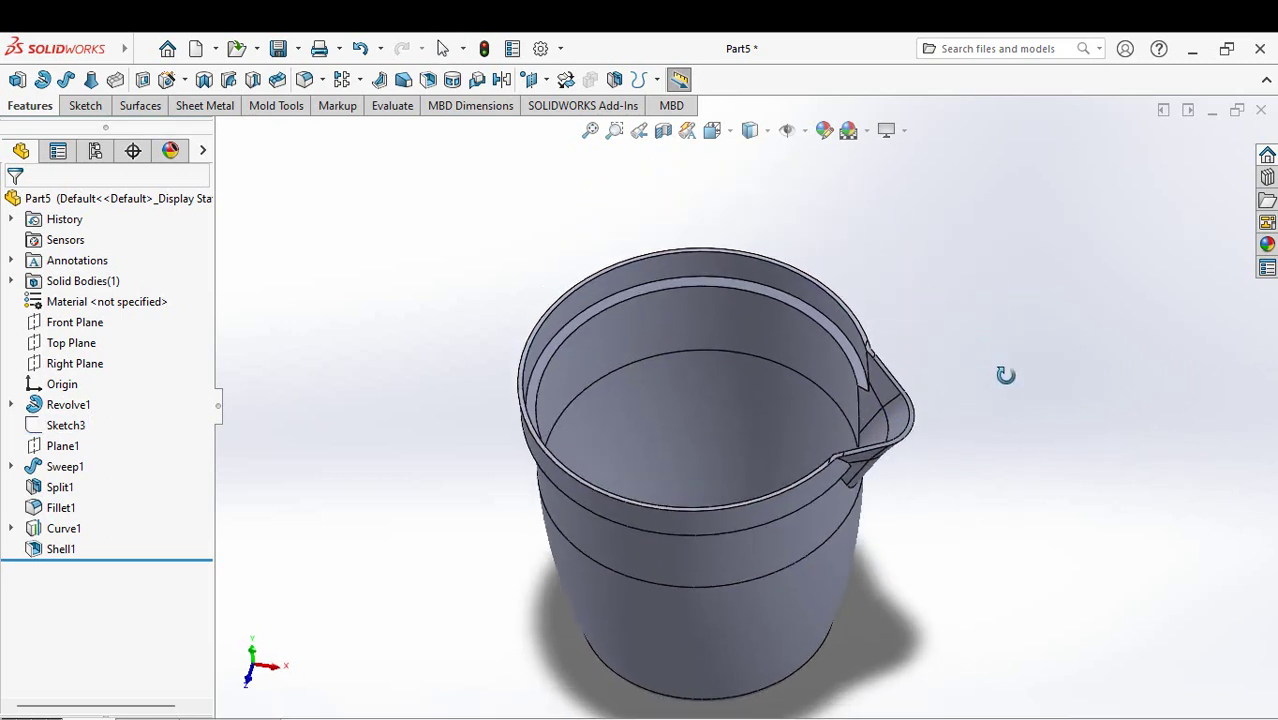
pyautogui.keyDown('shift'); pyautogui.moveTo(1012, 422); pyautogui.dragTo(1025, 373, button='middle'); pyautogui.keyUp('shift')
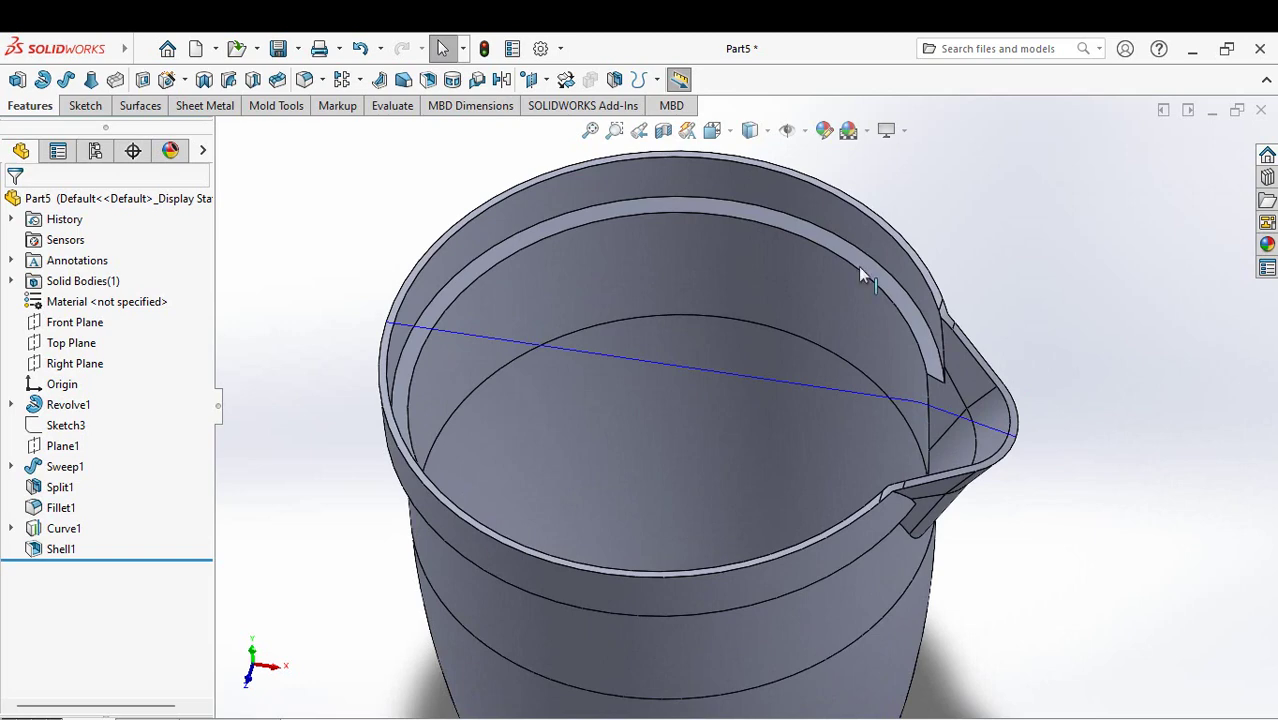
pyautogui.click(311, 80)
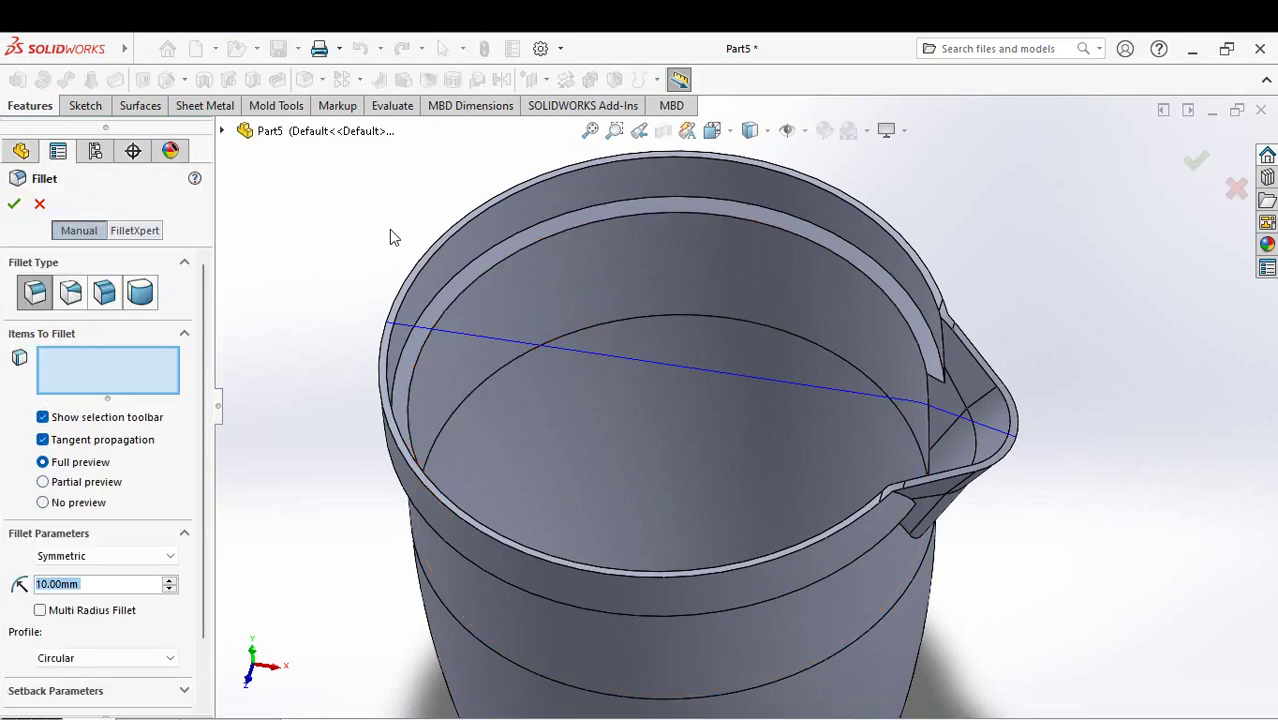
pyautogui.moveTo(391, 232); pyautogui.dragTo(803, 315, button='middle')
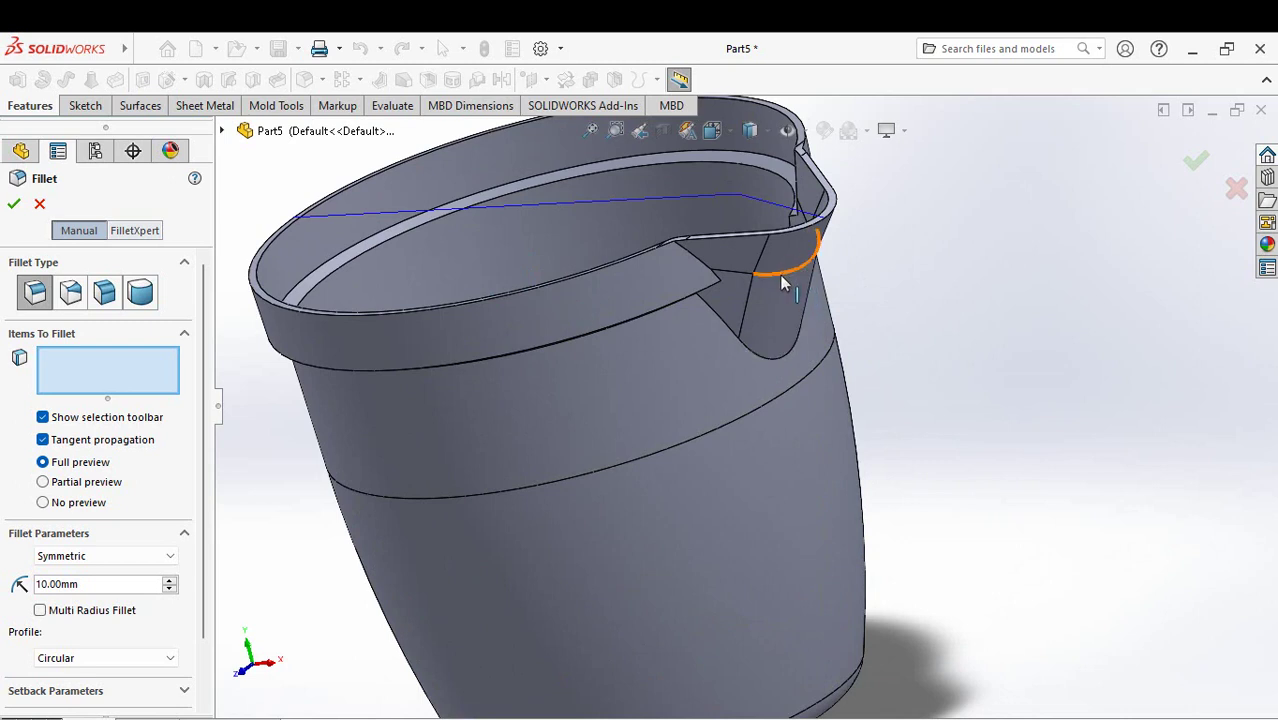
pyautogui.click(783, 283)
pyautogui.press('Return')
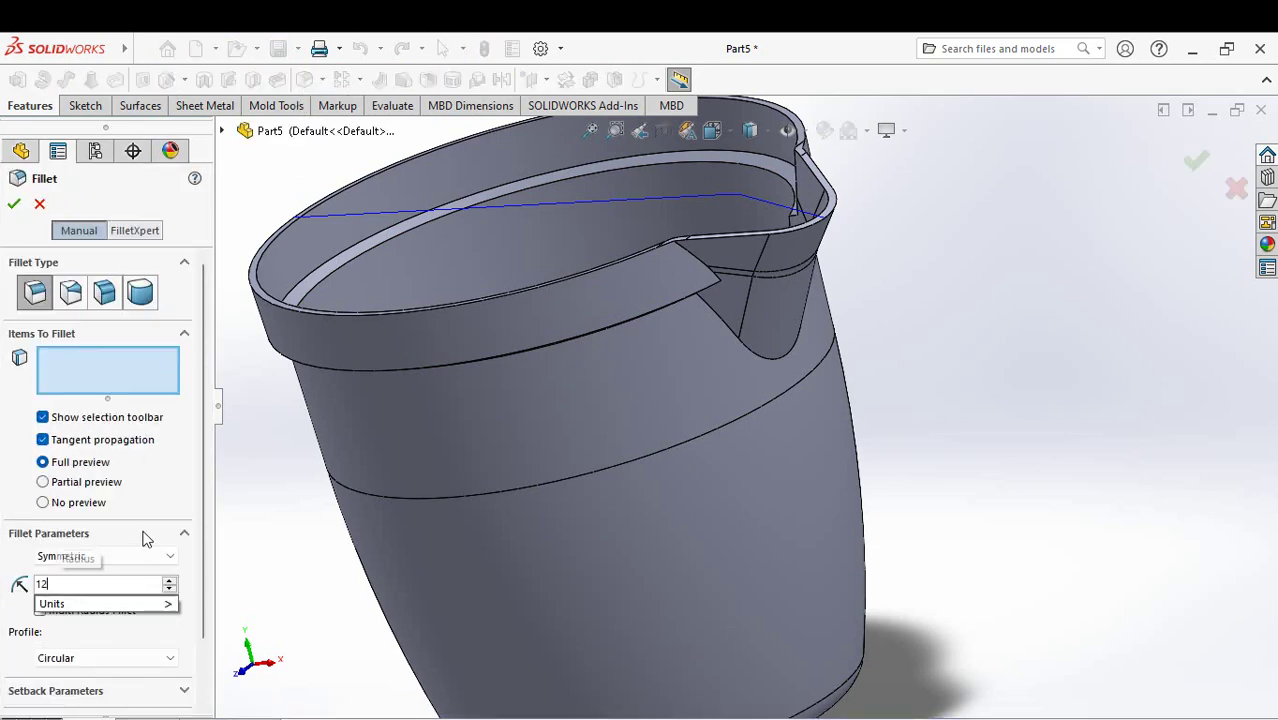
# Step: Fillet the inner spout edge with a 12 mm radius
pyautogui.press('Return')
pyautogui.moveTo(700, 500); pyautogui.dragTo(838, 282, button='middle')
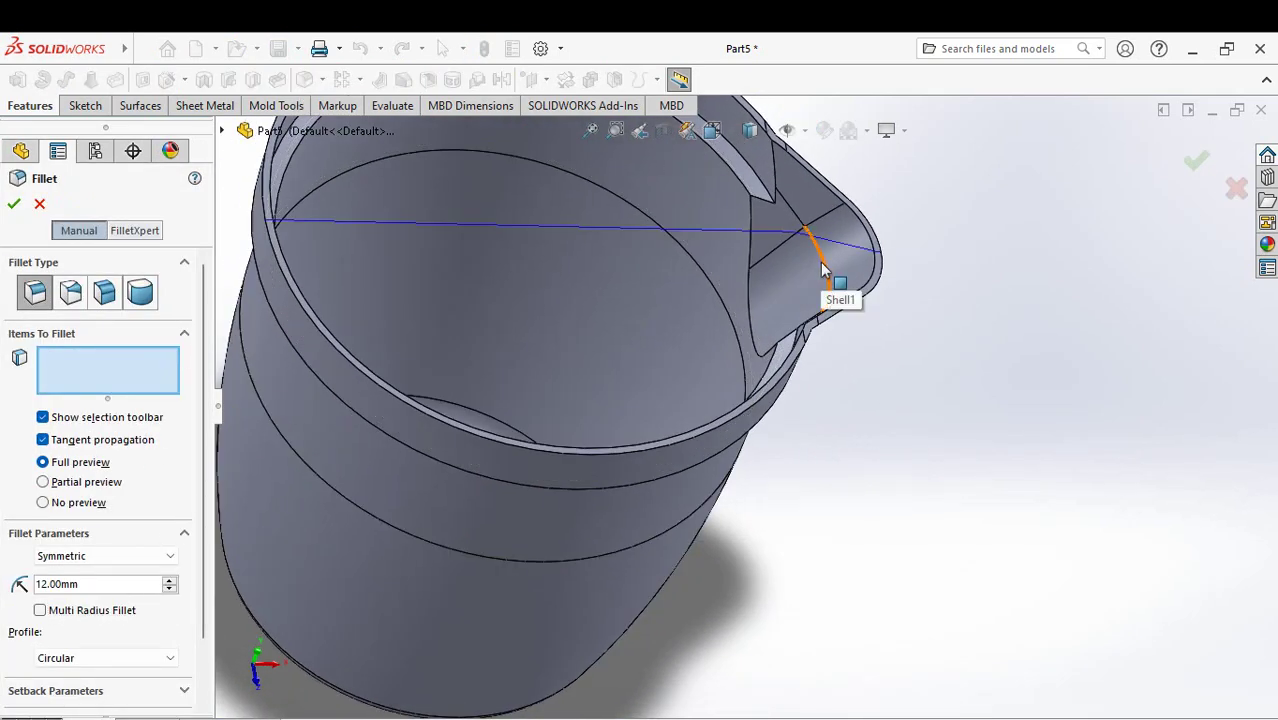
pyautogui.click(822, 268)
pyautogui.press('Return')
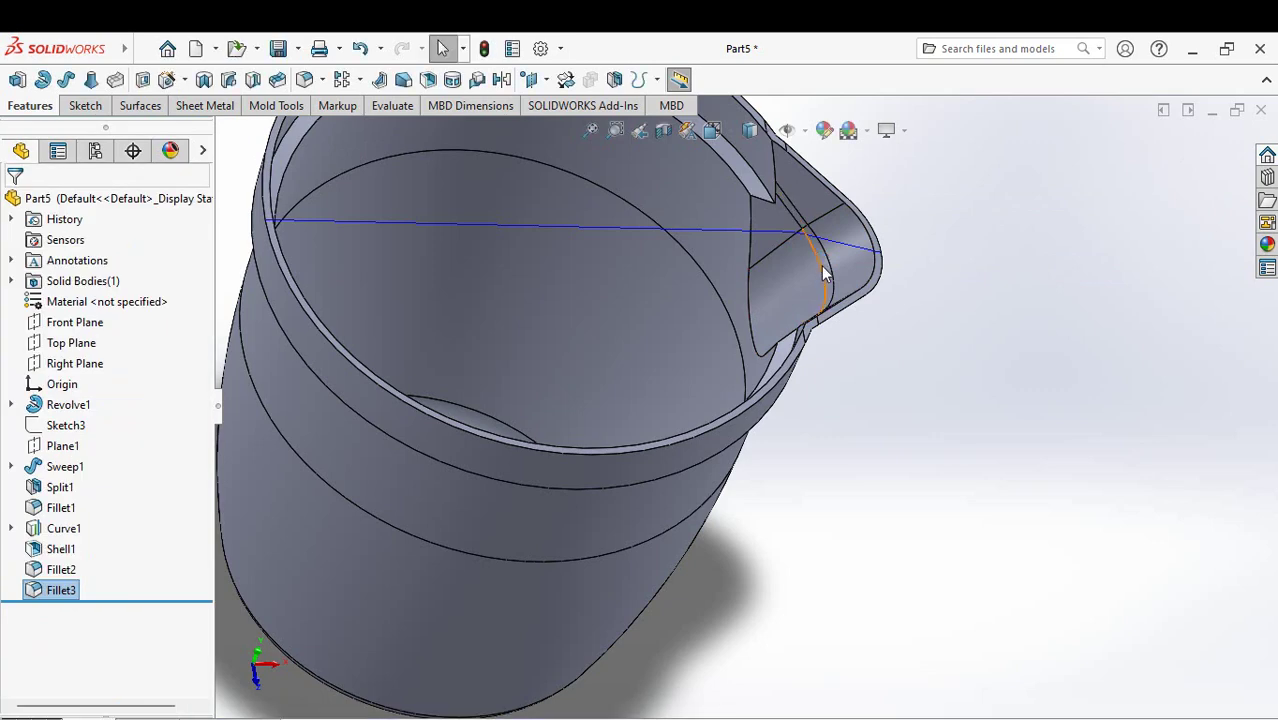
pyautogui.scroll(2, 822, 270)
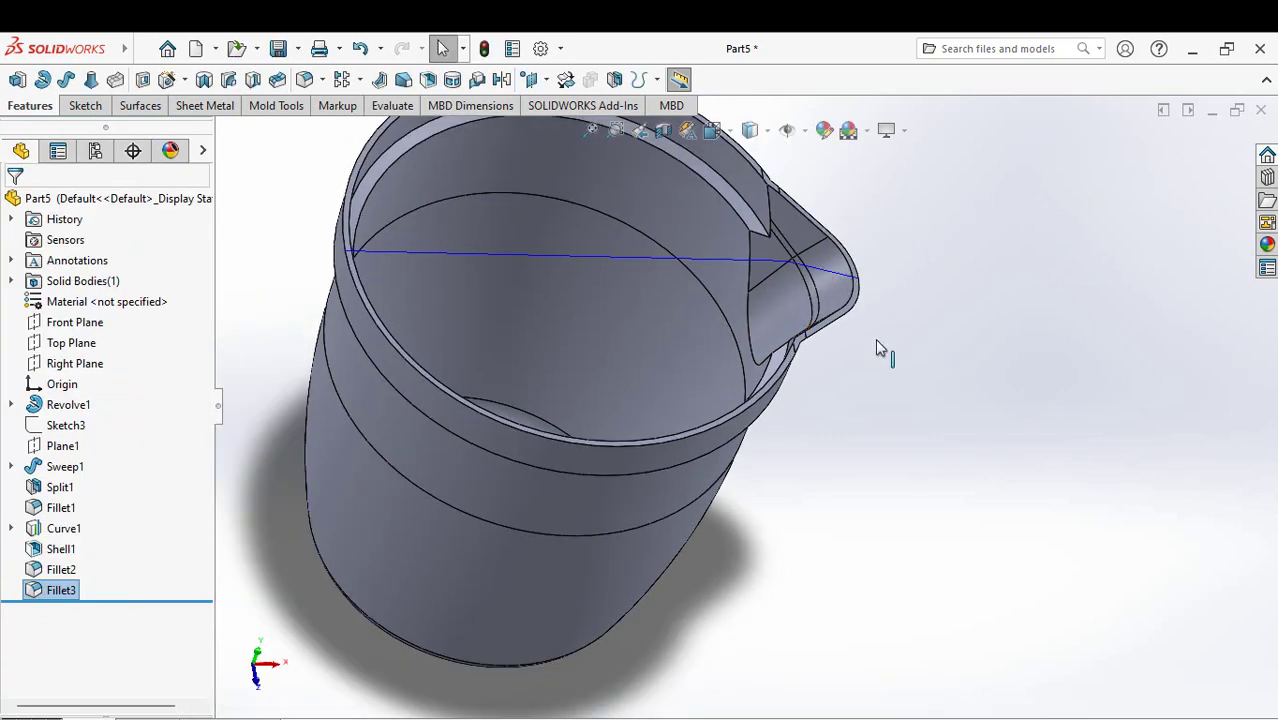
# Step: Start a 2 mm fillet and select four spout notch edges
pyautogui.click(305, 82)
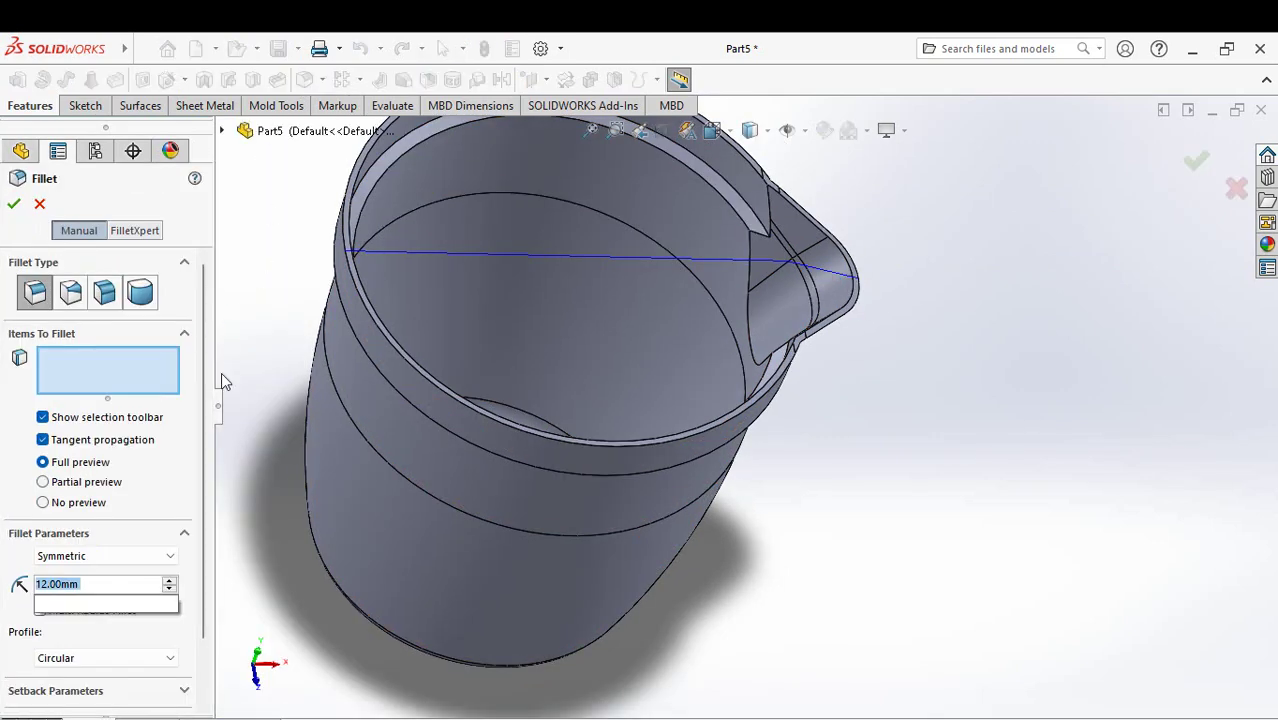
pyautogui.write('2')
pyautogui.press('Return')
pyautogui.scroll(-5, 690, 533)
pyautogui.click(692, 538)
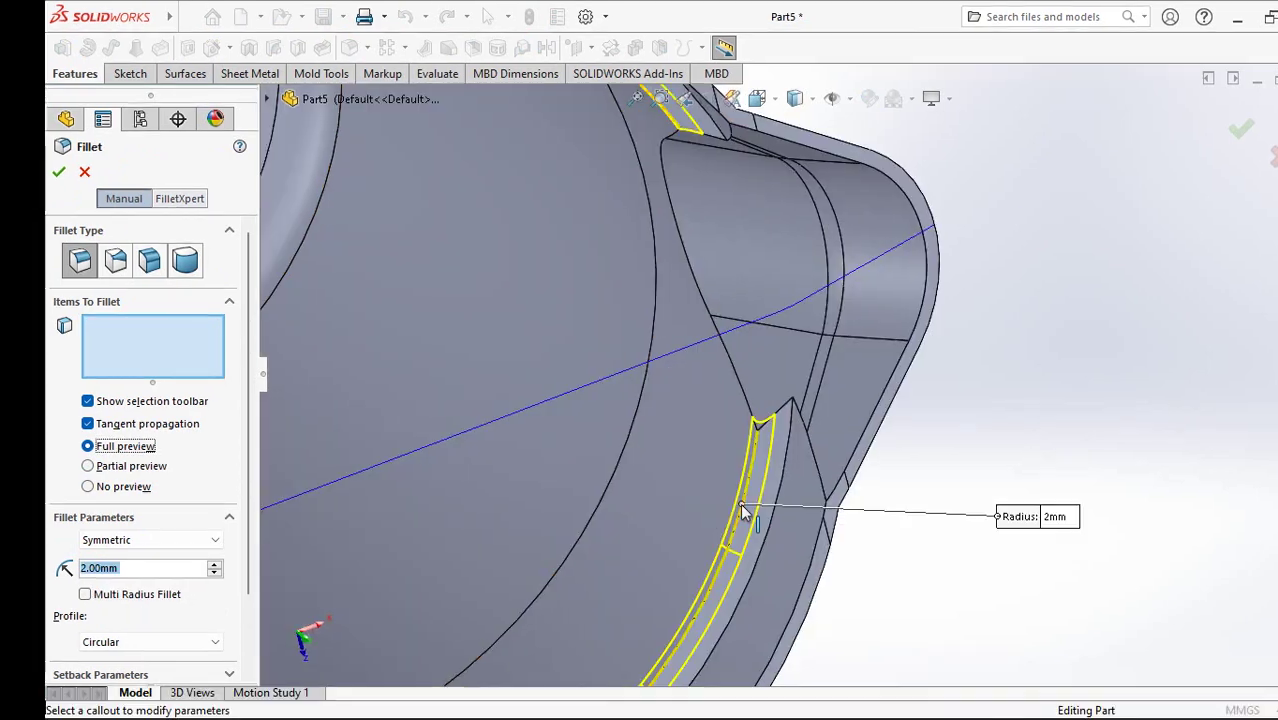
pyautogui.click(760, 412)
pyautogui.click(785, 410)
pyautogui.click(813, 452)
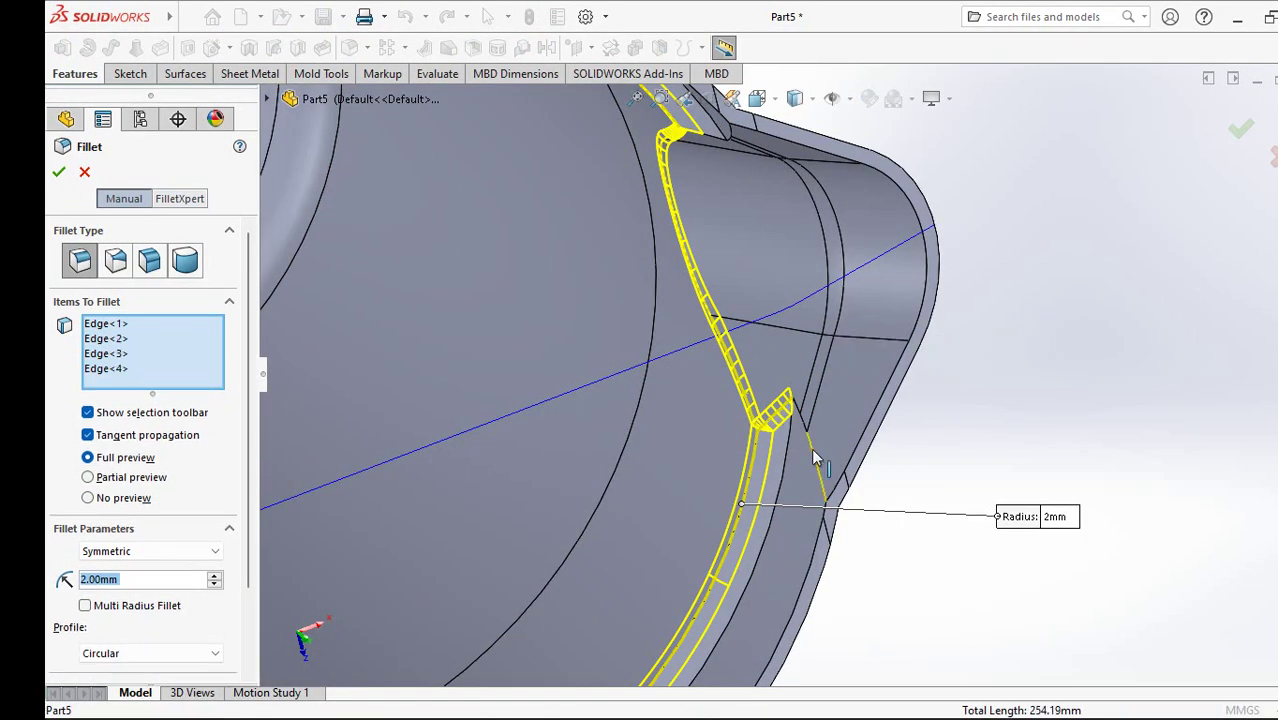
# Step: Add the remaining spout edge plus the inner and outer rim edges, and apply the 2 mm fillet
pyautogui.moveTo(813, 455); pyautogui.dragTo(770, 251, button='middle')
pyautogui.moveTo(810, 214)
pyautogui.mouseDown(button='middle')
pyautogui.moveTo(730, 285)
pyautogui.moveTo(695, 207)
pyautogui.mouseUp(button='middle')
pyautogui.click(700, 285)
pyautogui.click(704, 282)
pyautogui.scroll(5, 719, 251)
pyautogui.scroll(-5, 710, 300)
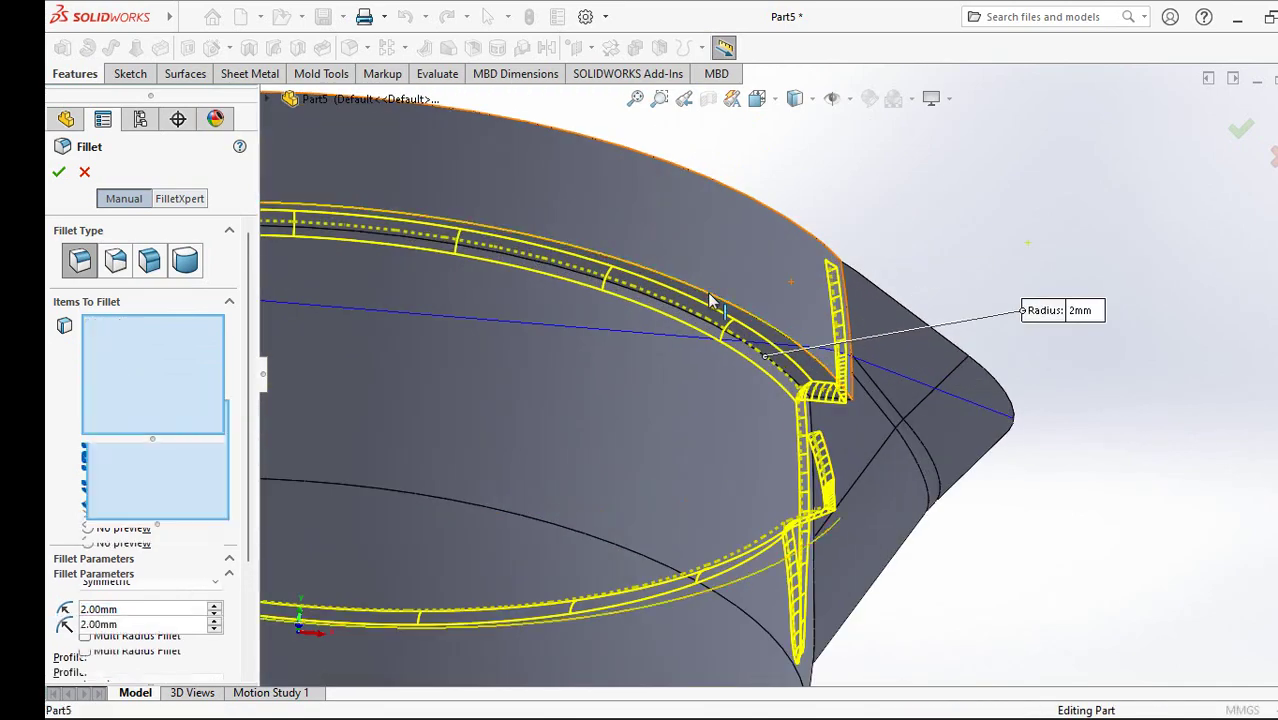
pyautogui.click(710, 298)
pyautogui.scroll(3, 707, 293)
pyautogui.moveTo(707, 293); pyautogui.dragTo(550, 430, button='middle')
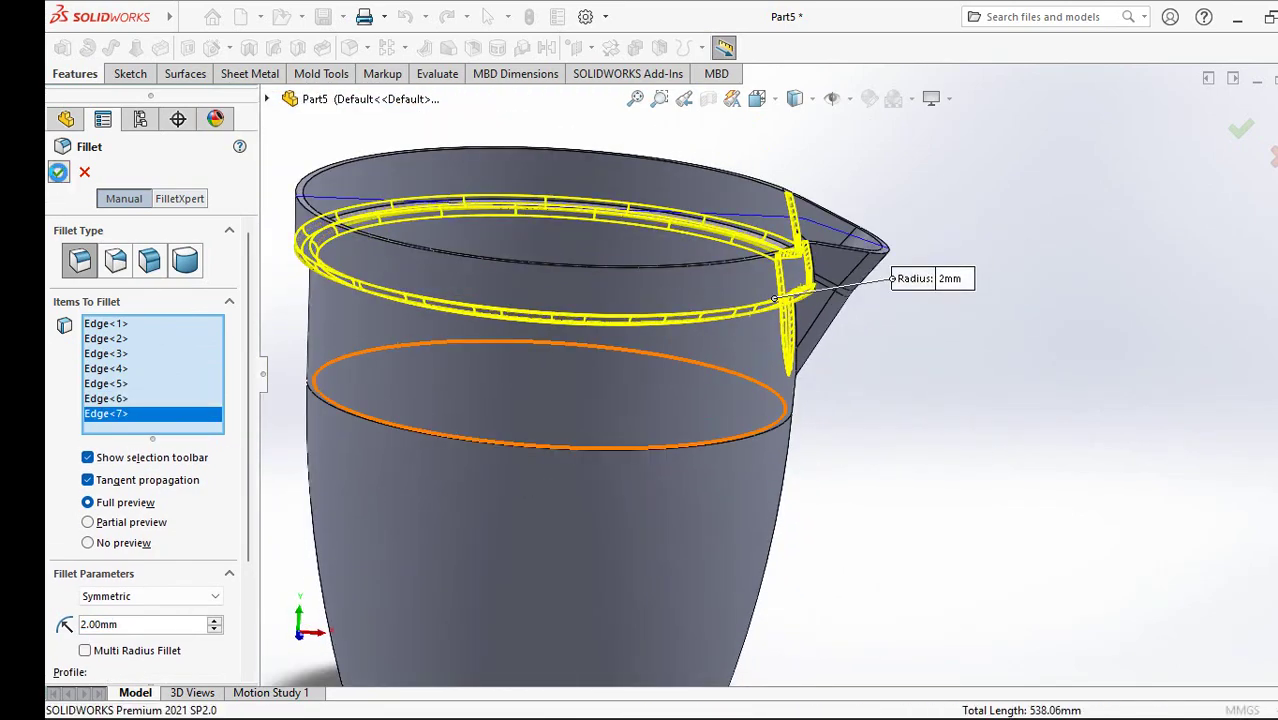
pyautogui.click(58, 172)
# Step: Round the top rim edge with a 1 mm fillet
pyautogui.moveTo(952, 373); pyautogui.dragTo(984, 408, button='middle')
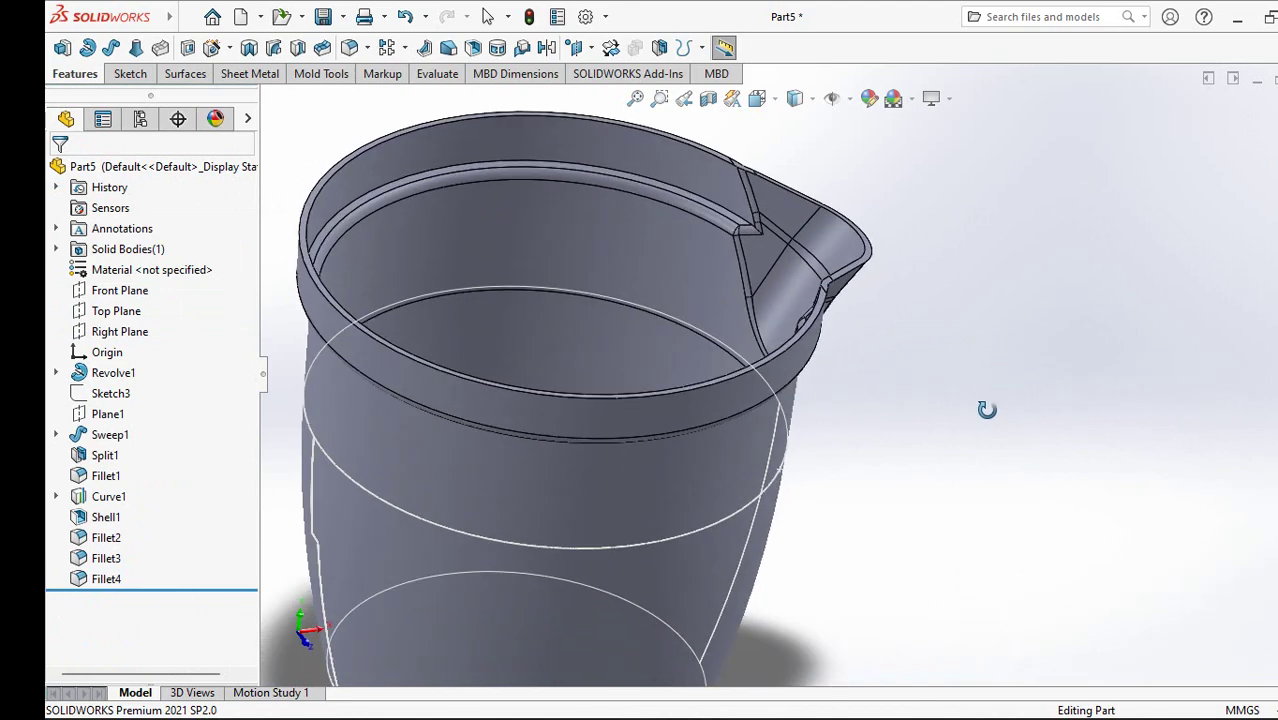
pyautogui.click(349, 48)
pyautogui.write('1')
pyautogui.press('Return')
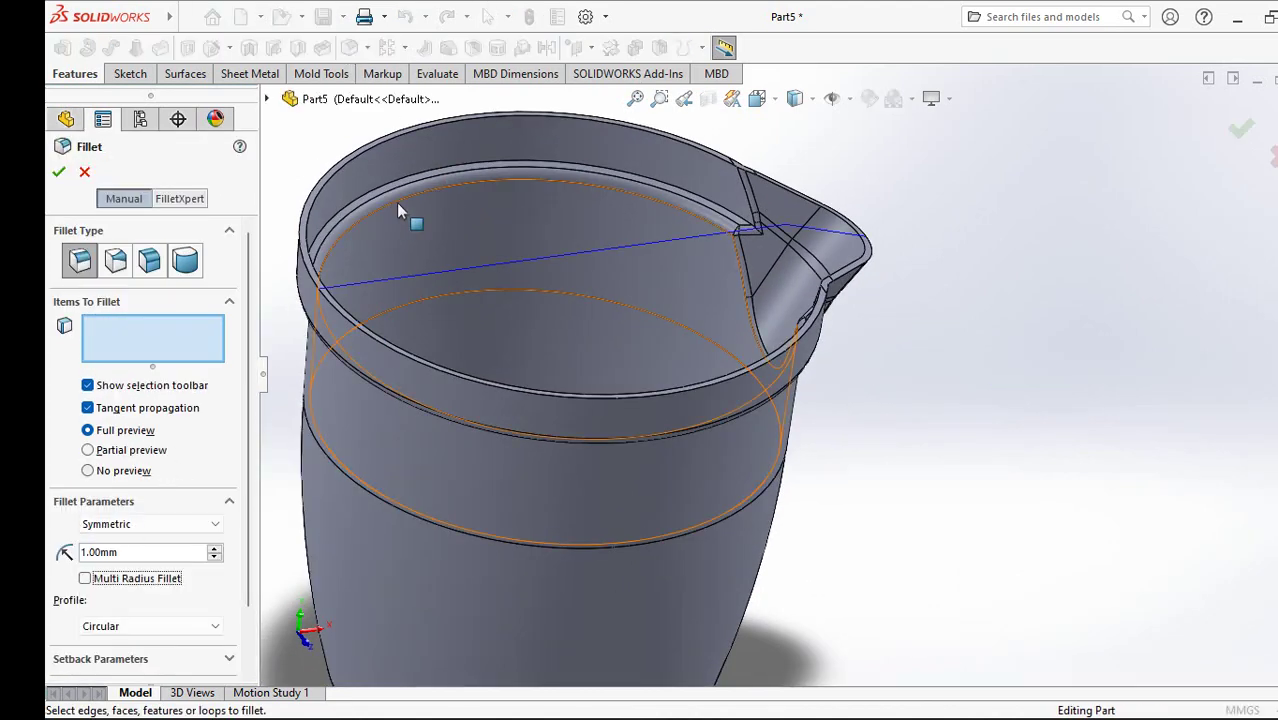
pyautogui.click(403, 133)
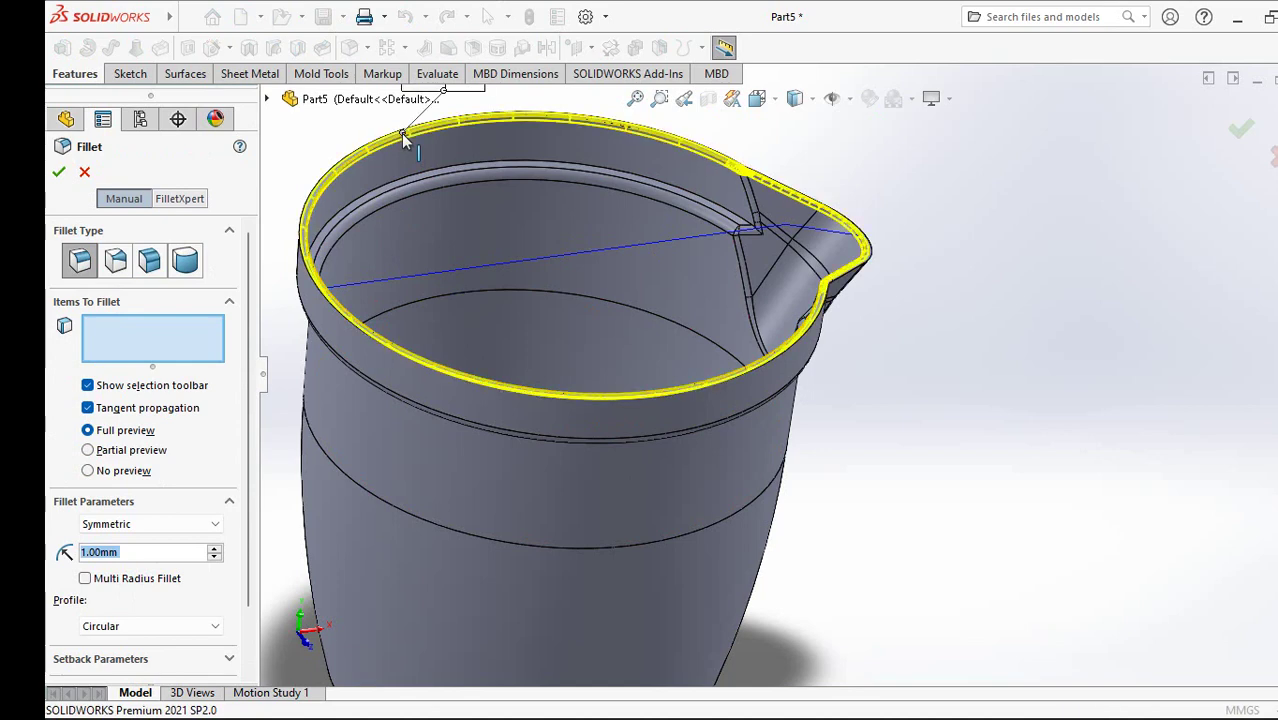
pyautogui.click(57, 172)
pyautogui.moveTo(1014, 404); pyautogui.dragTo(1052, 305, button='middle')
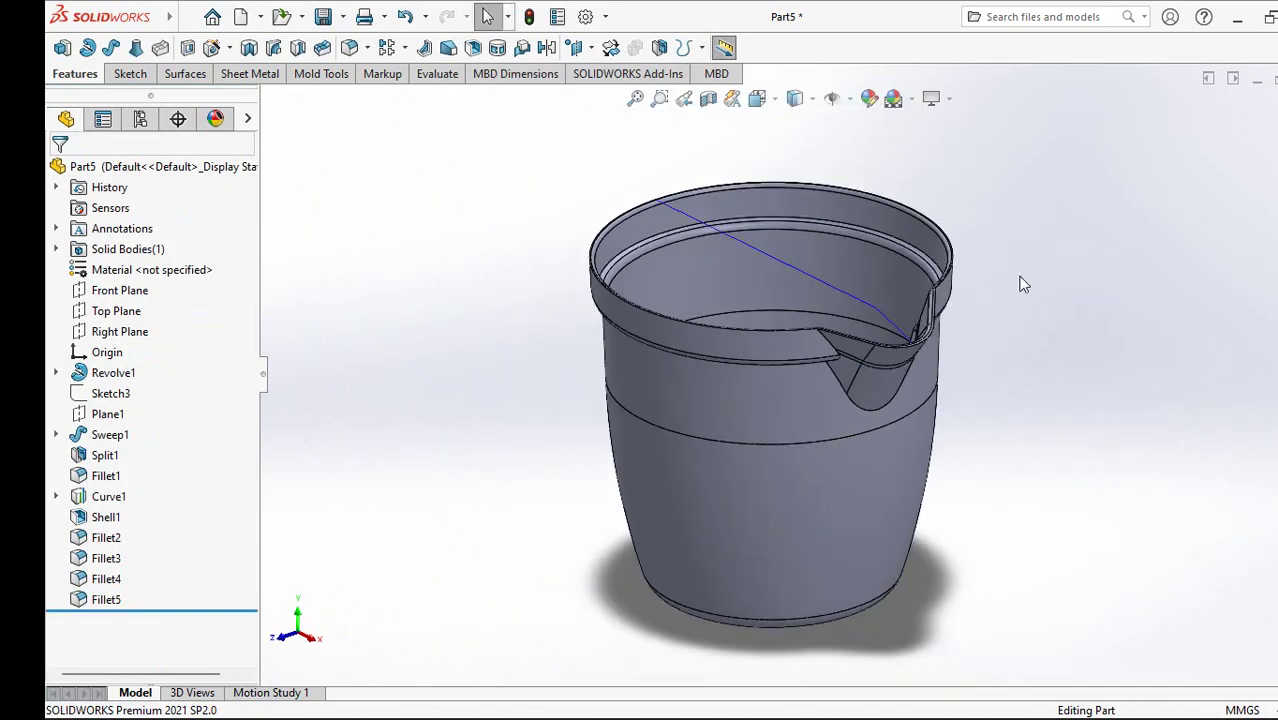
# Step: Open a sketch on the Right Plane and show a section view of the jug
pyautogui.click(118, 331)
pyautogui.click(134, 311)
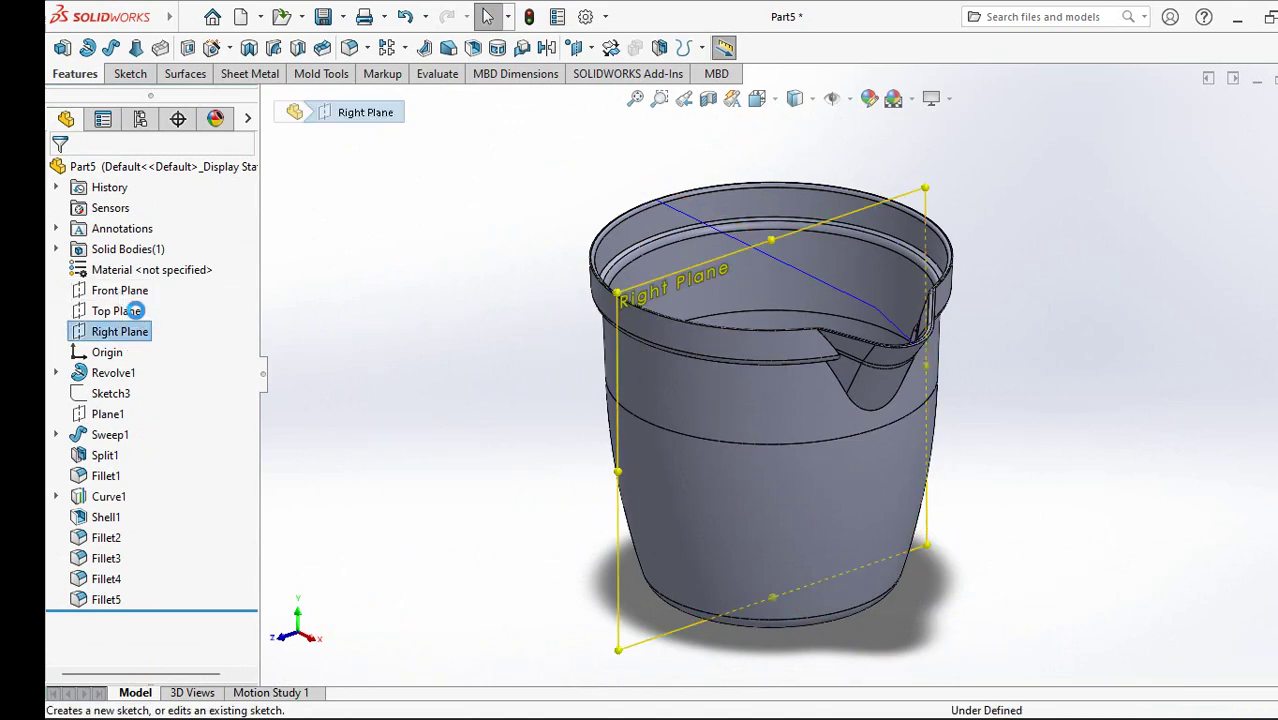
pyautogui.click(708, 98)
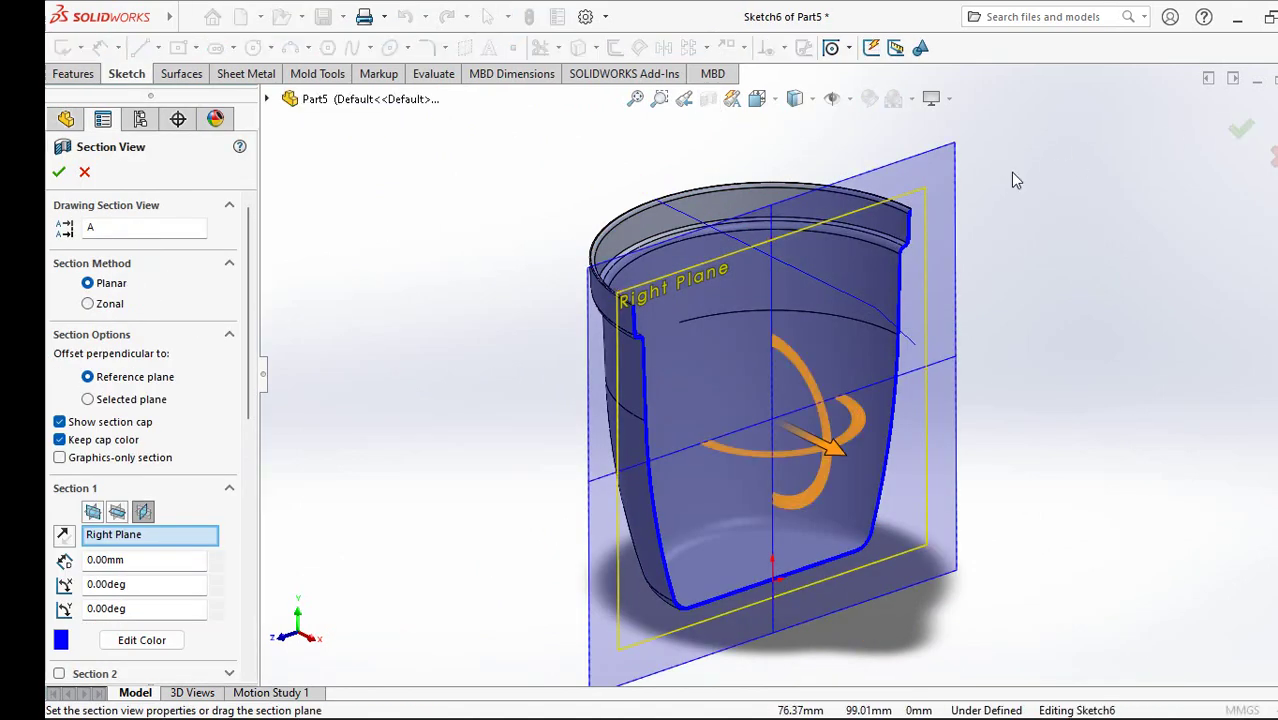
pyautogui.click(59, 171)
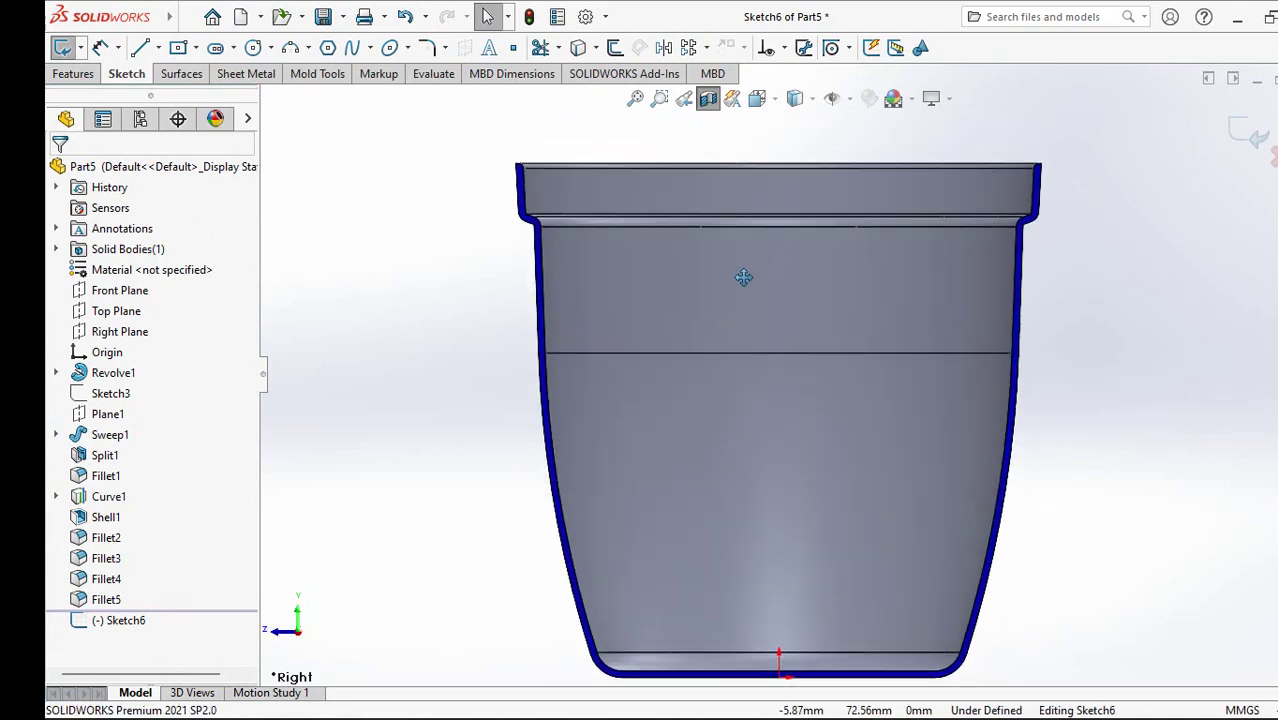
pyautogui.scroll(-3, 760, 265)
# Step: Draw a vertical construction centerline down from the top of the rim
pyautogui.click(158, 47)
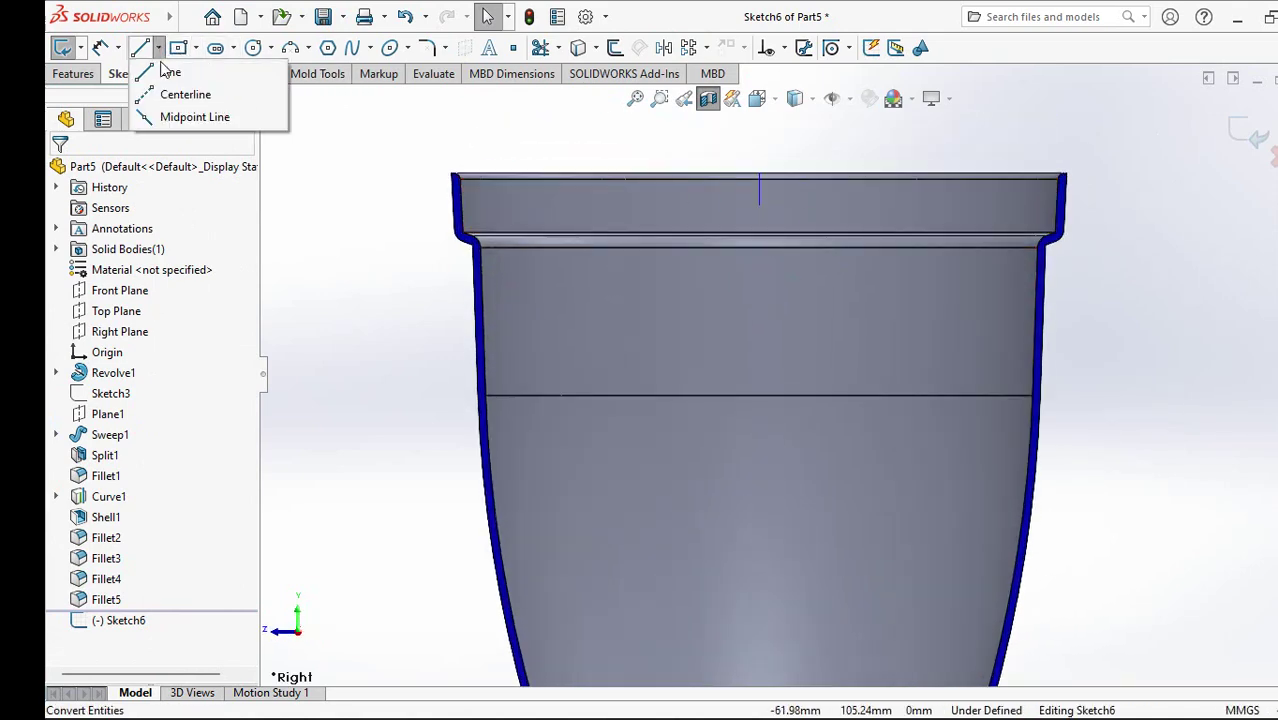
pyautogui.click(215, 94)
pyautogui.click(759, 173)
pyautogui.click(761, 247)
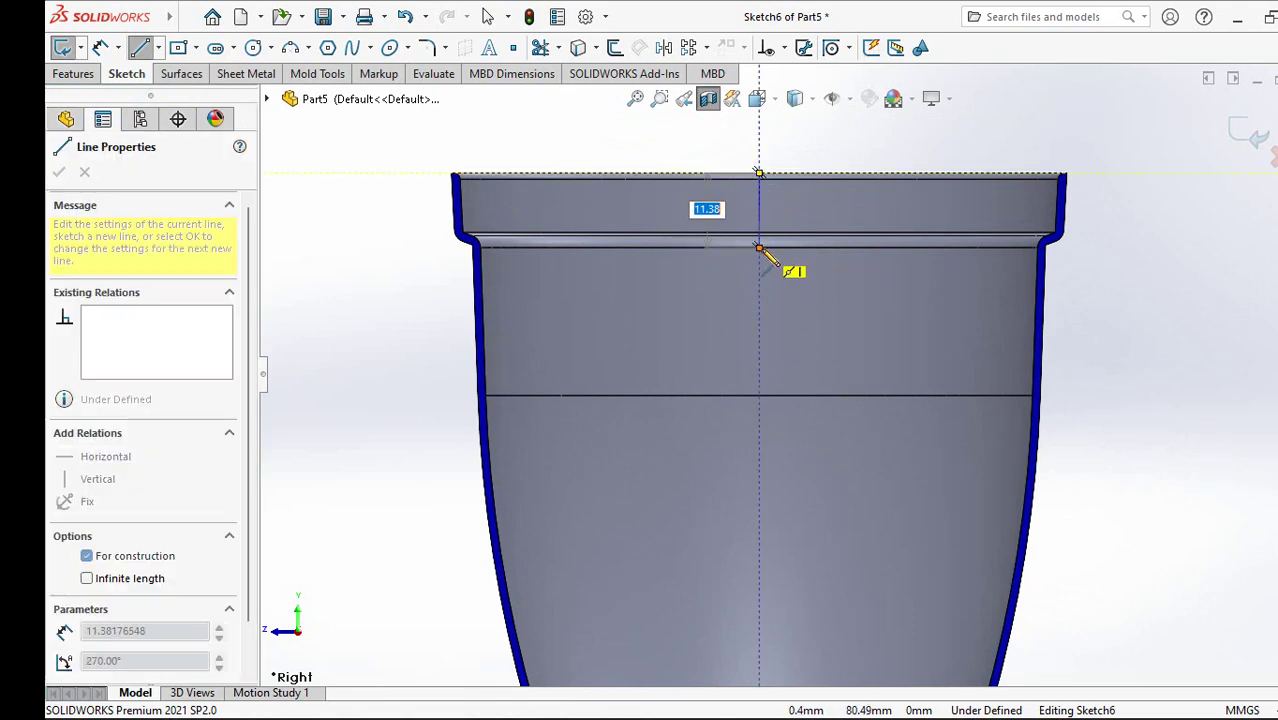
pyautogui.press('Escape')
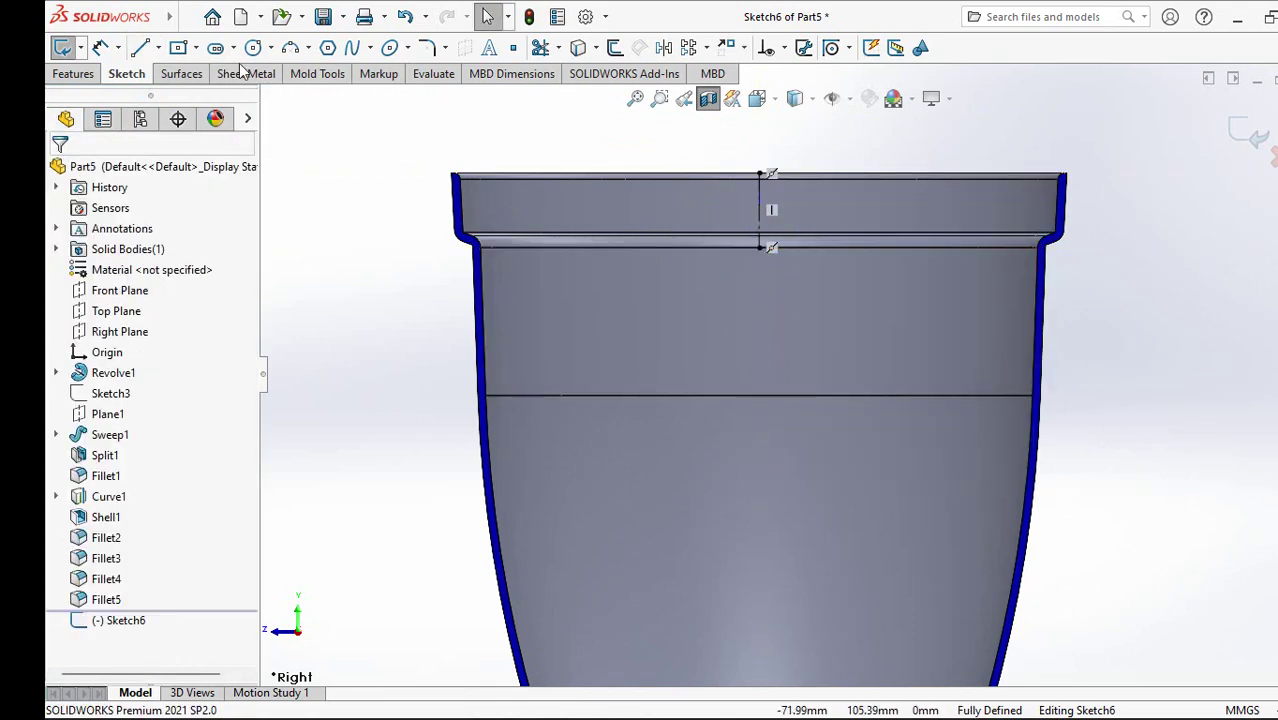
# Step: Draw a centerpoint straight slot along the centerline
pyautogui.click(233, 47)
pyautogui.click(296, 93)
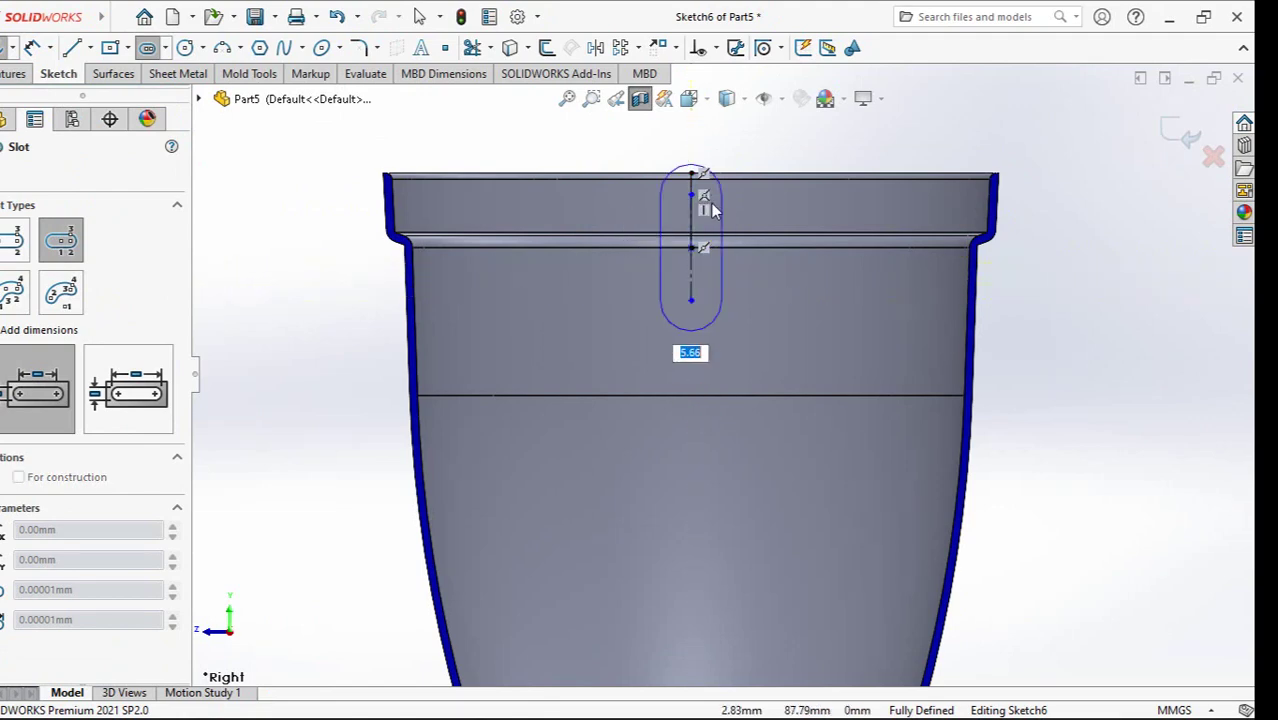
pyautogui.scroll(-2, 709, 203)
pyautogui.scroll(-1, 700, 228)
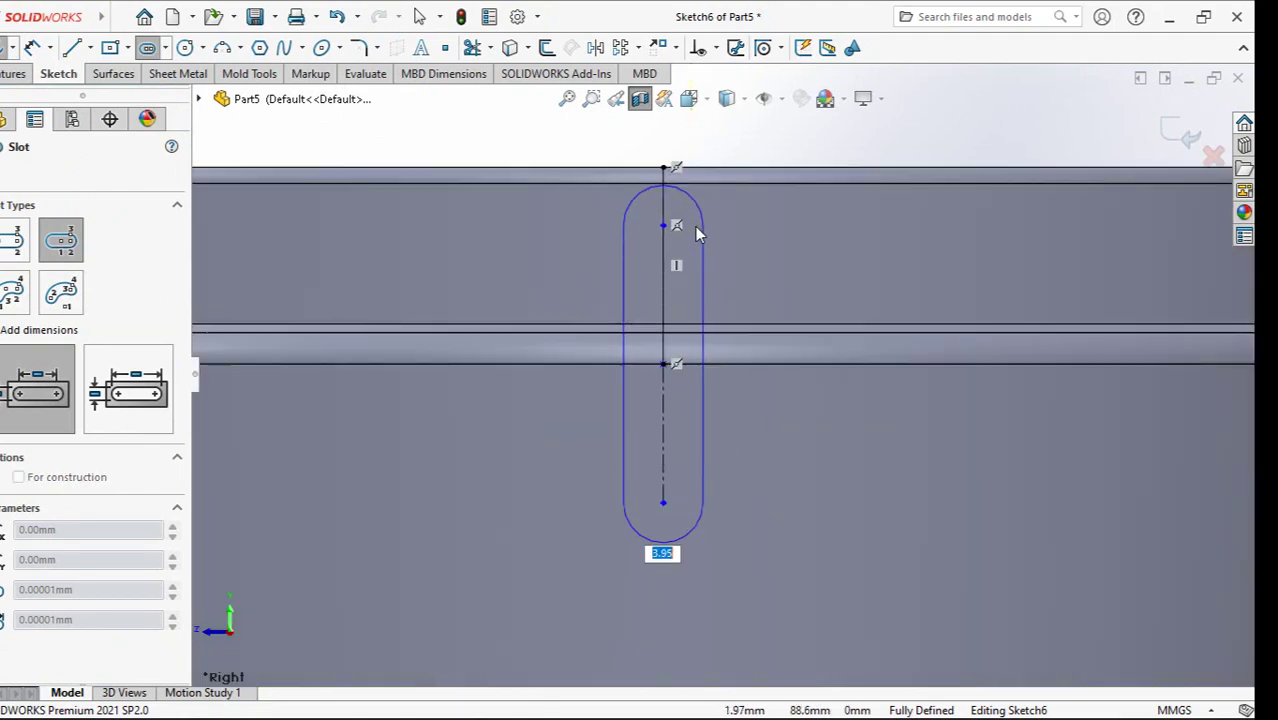
pyautogui.click(695, 226)
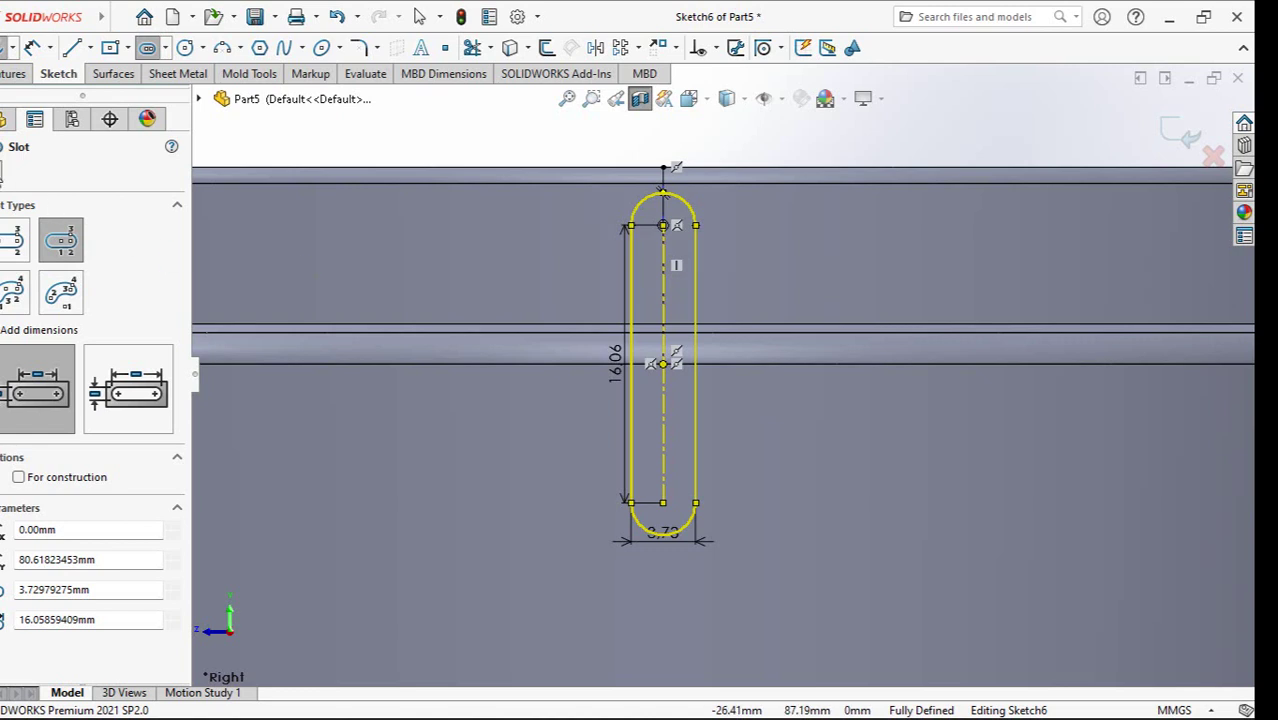
pyautogui.press('Escape')
# Step: Set the slot width to 4 mm
pyautogui.click(419, 16)
pyautogui.click(668, 540)
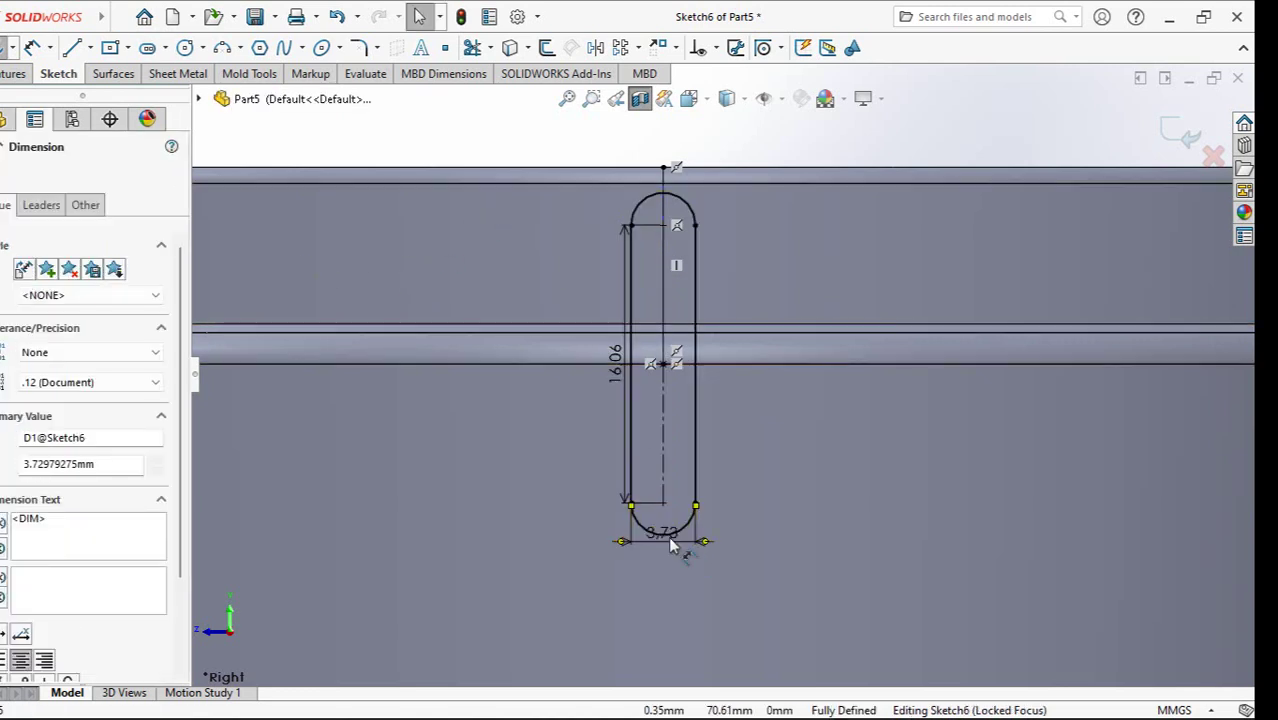
pyautogui.doubleClick(662, 533)
pyautogui.write('4')
pyautogui.press('Return')
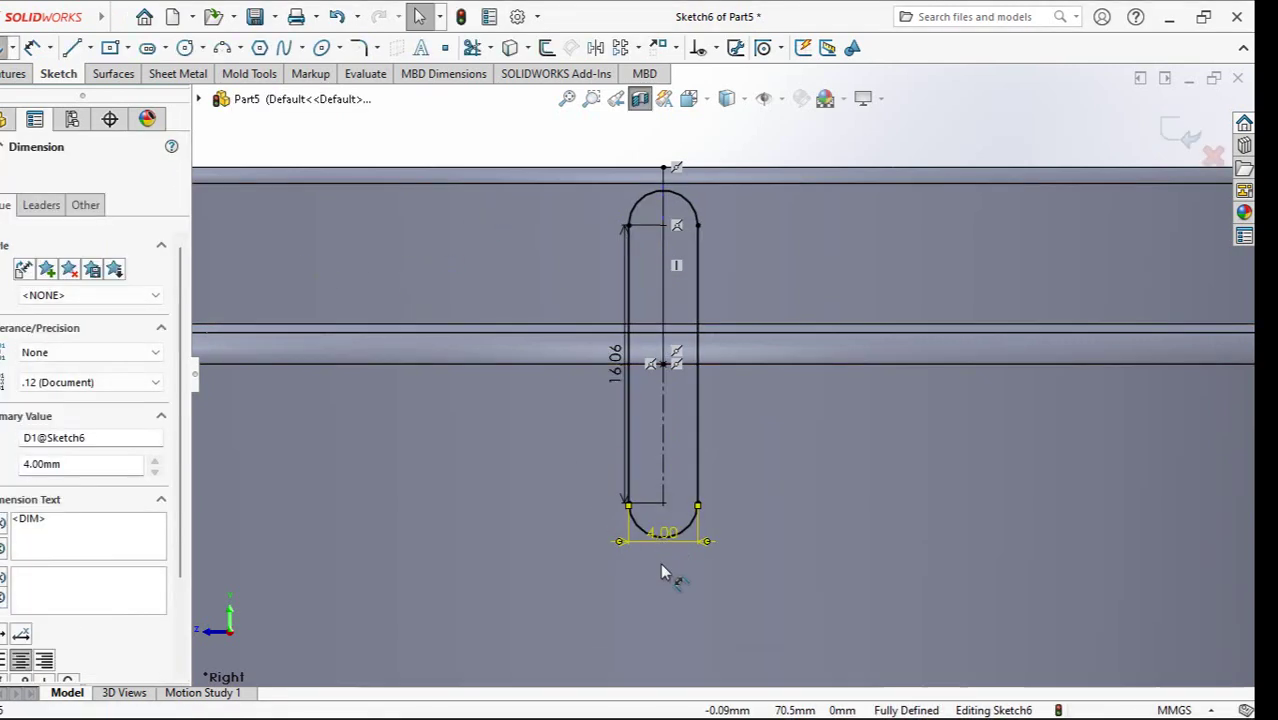
pyautogui.press('Escape')
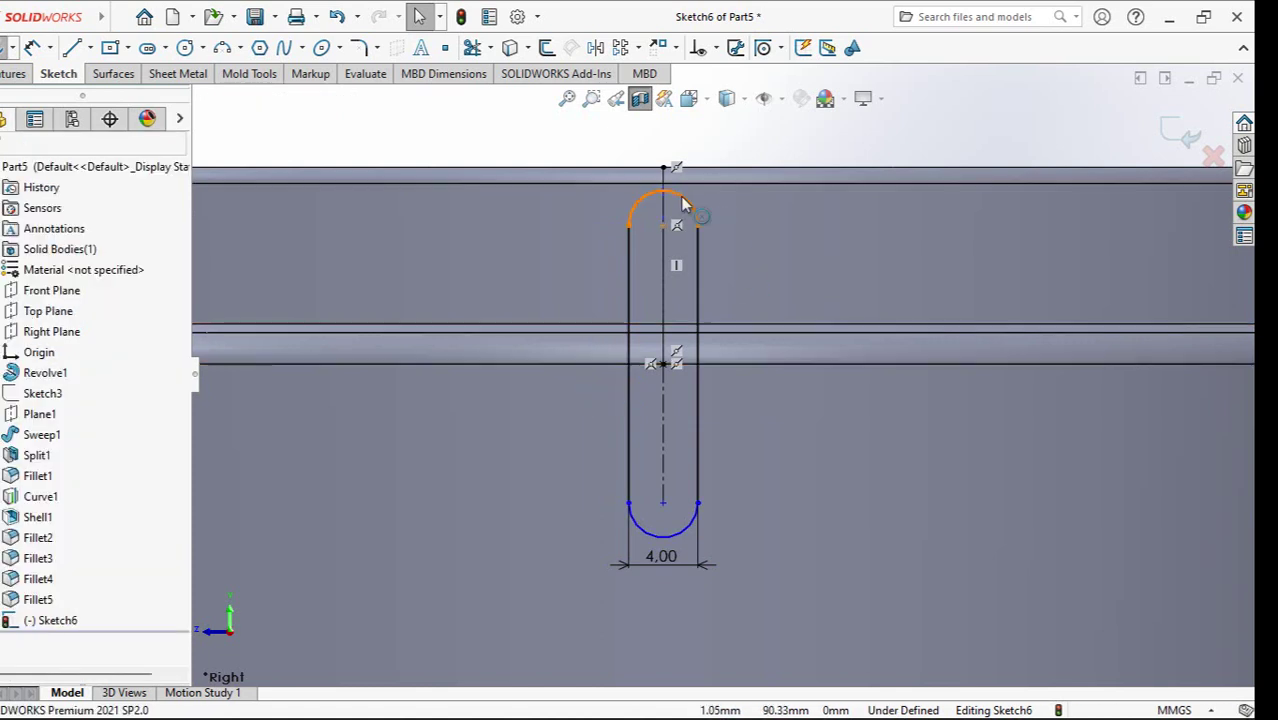
# Step: Make the slot's top arc tangent to the jug's top edge and exit the sketch
pyautogui.click(685, 192)
pyautogui.press('Escape')
pyautogui.click(663, 188)
pyautogui.keyDown('ctrl'); pyautogui.click(700, 182); pyautogui.keyUp('ctrl')
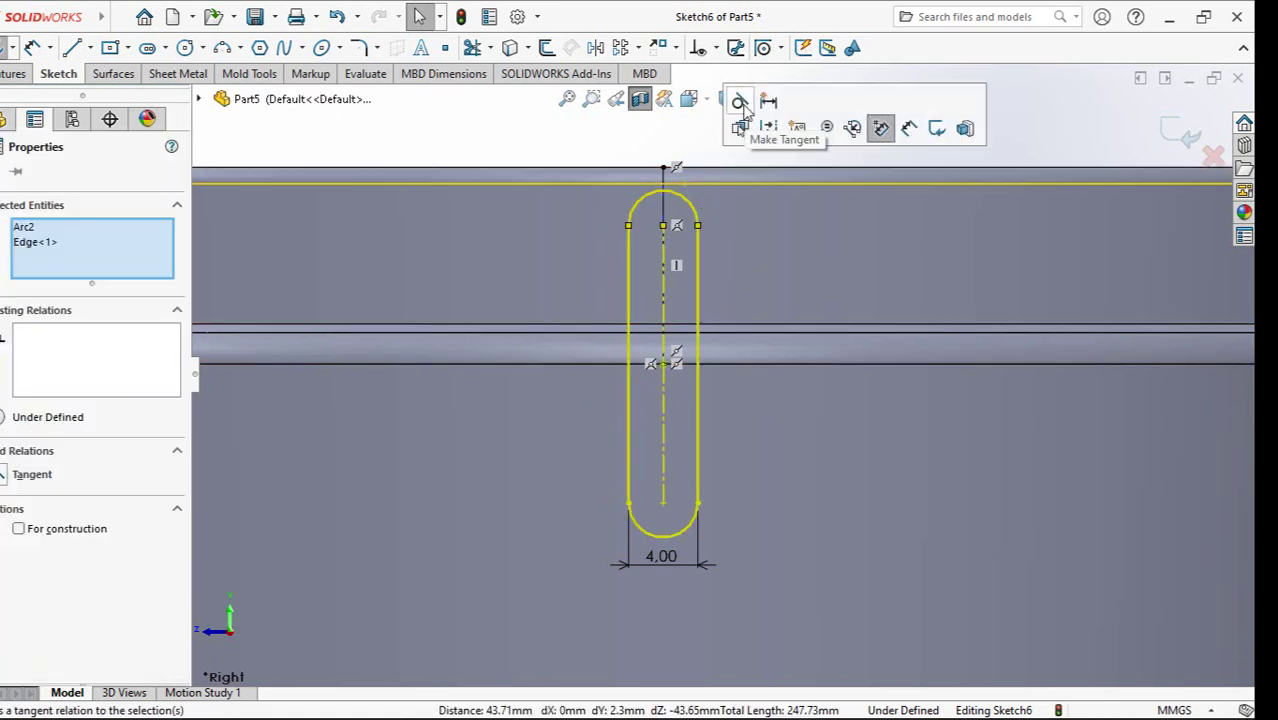
pyautogui.click(736, 98)
pyautogui.click(1177, 143)
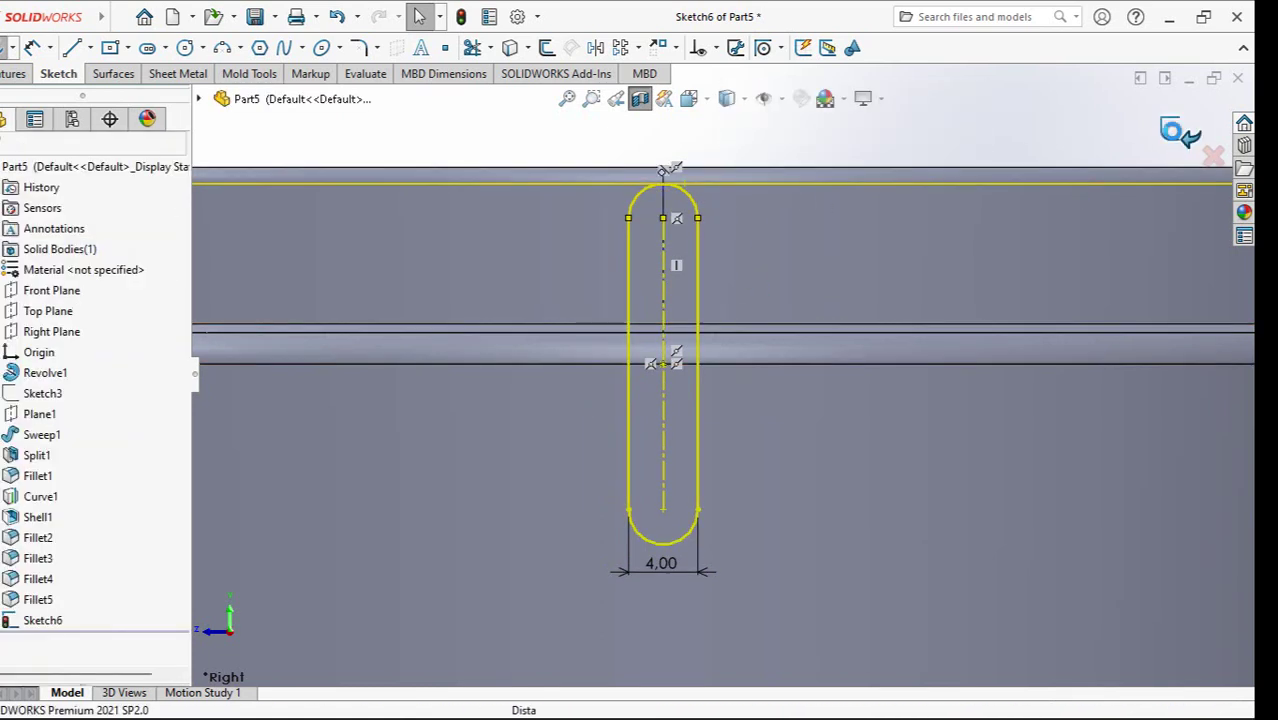
pyautogui.click(1178, 136)
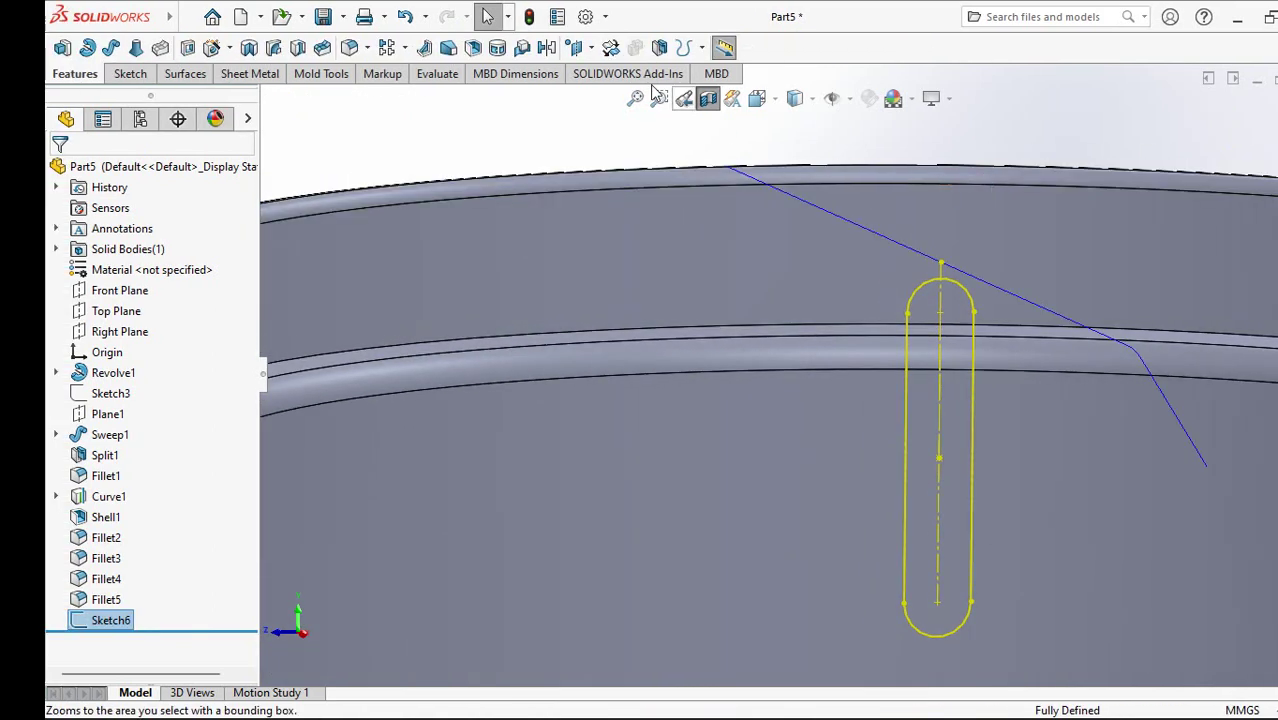
# Step: Create Split Line1, projecting Sketch6 onto the inner rim face in a single direction
pyautogui.click(701, 47)
pyautogui.click(727, 77)
pyautogui.click(752, 262)
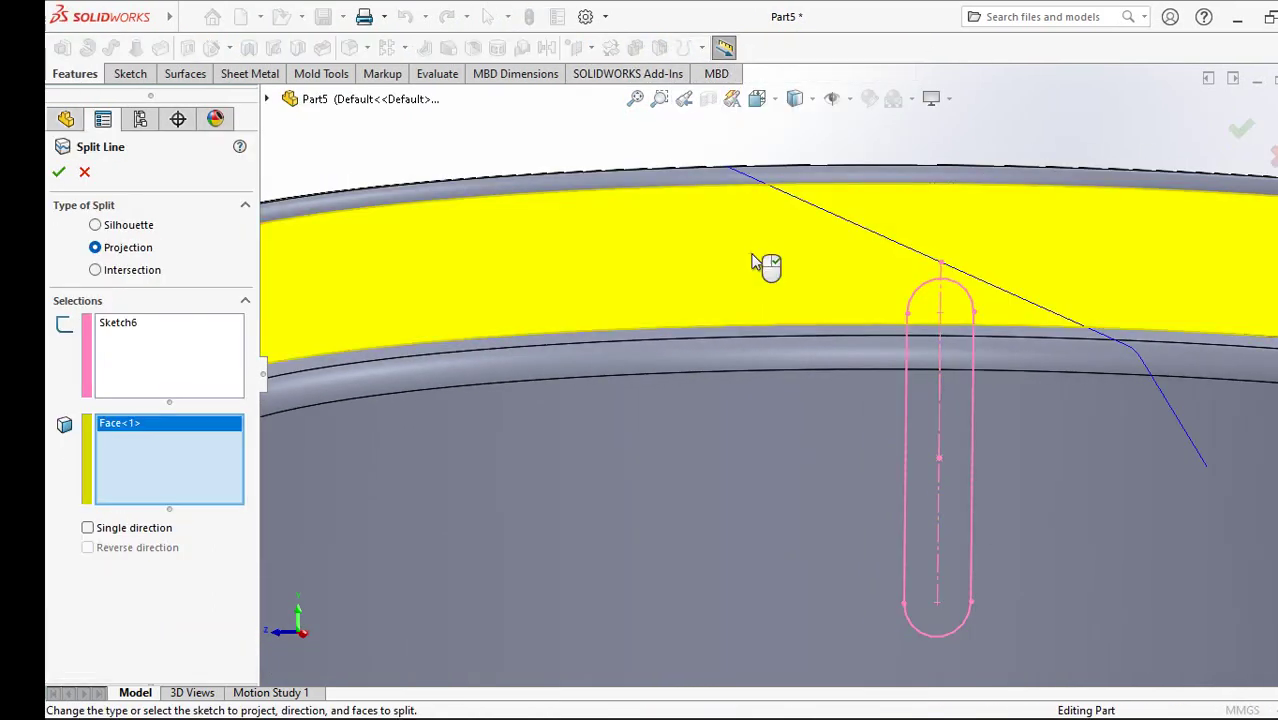
pyautogui.scroll(3, 752, 262)
pyautogui.scroll(2, 752, 262)
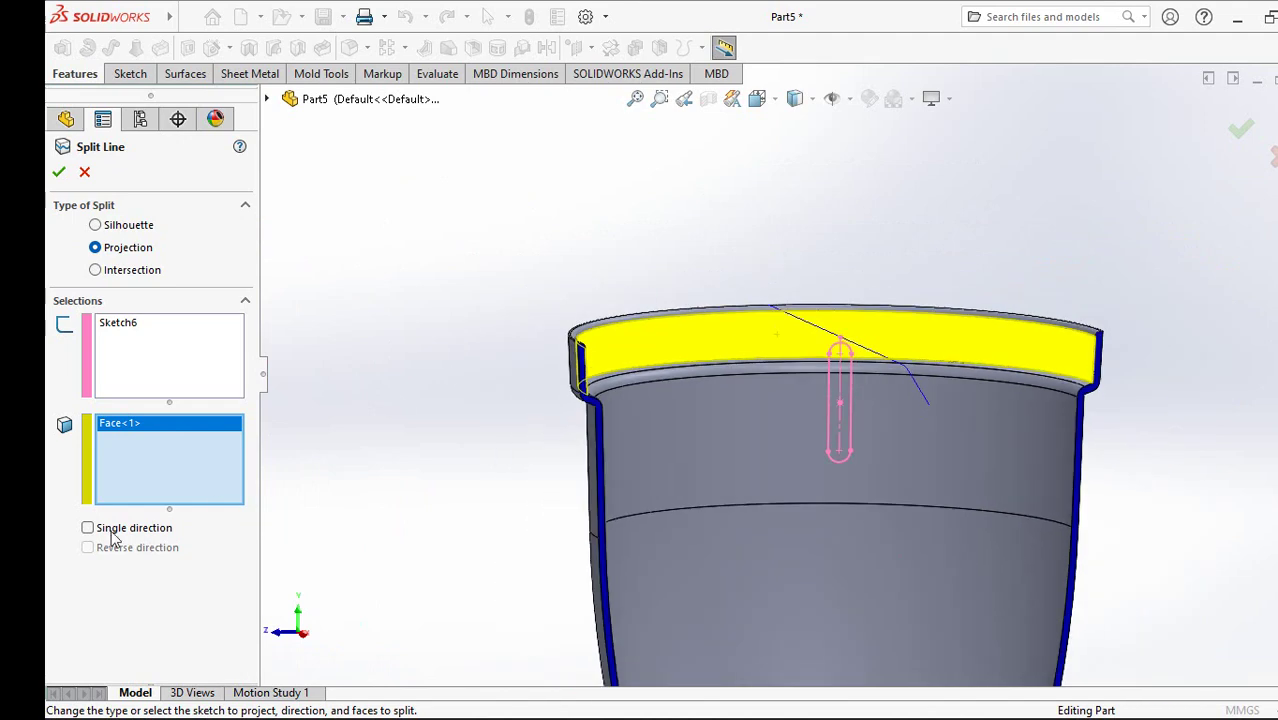
pyautogui.moveTo(575, 378); pyautogui.dragTo(620, 427, button='middle')
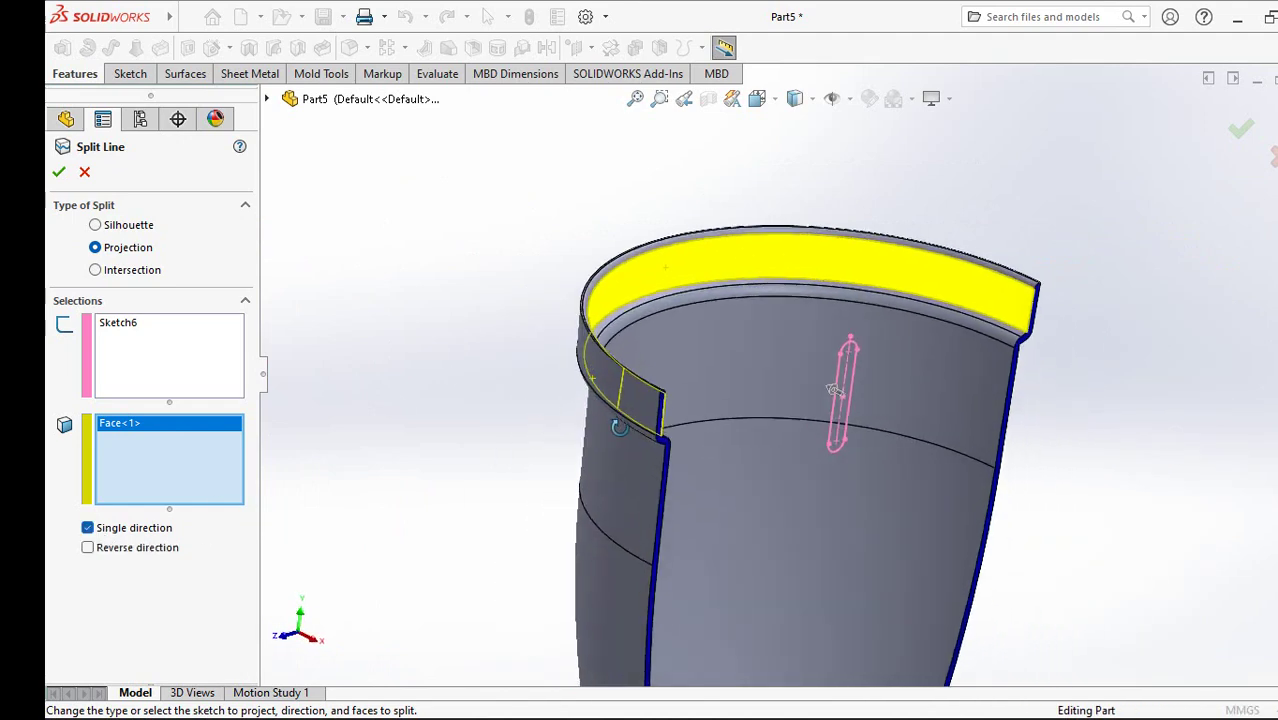
pyautogui.click(59, 172)
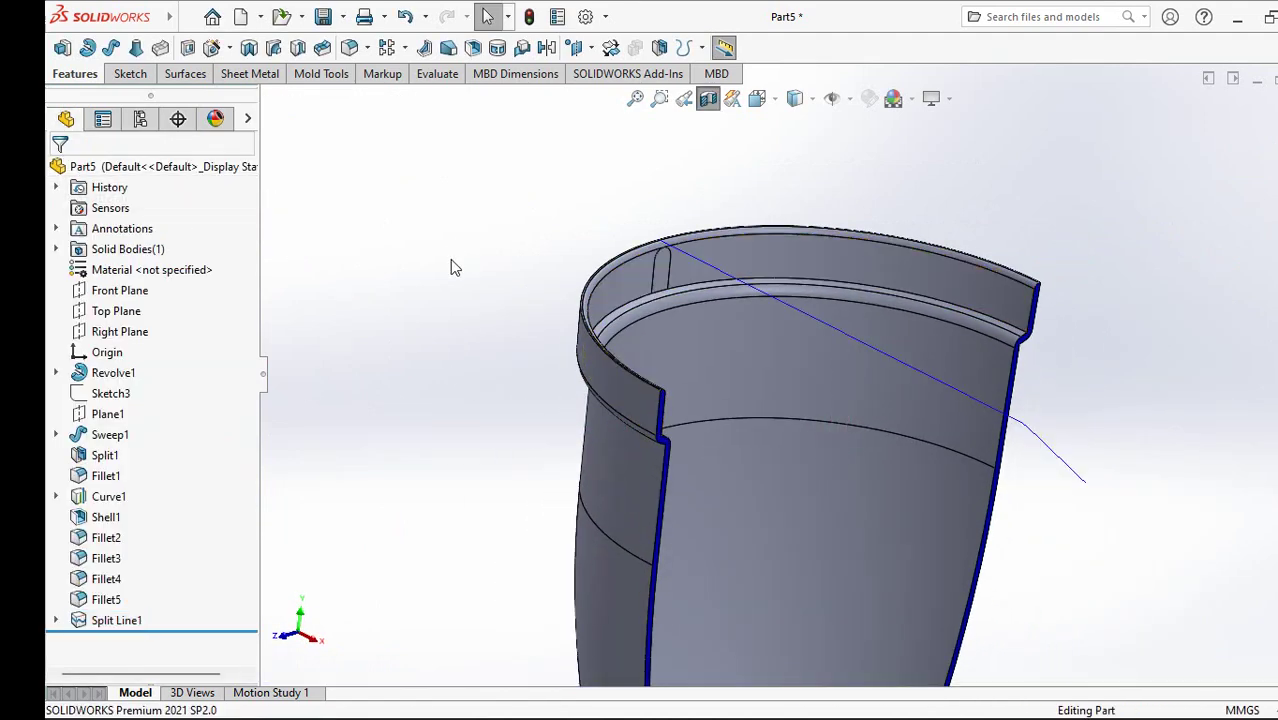
pyautogui.hotkey('ctrl', 'Right')
pyautogui.scroll(-3, 789, 327)
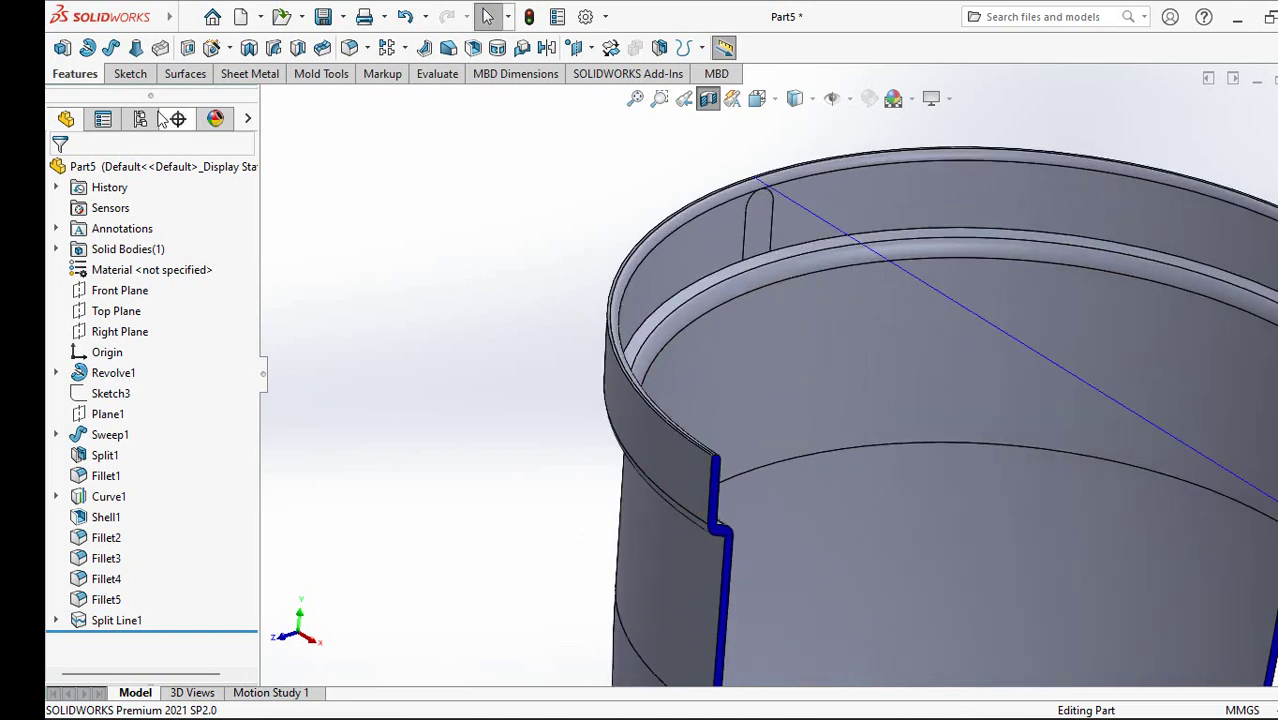
# Step: Copy the slot face as a 0 mm offset surface
pyautogui.click(188, 76)
pyautogui.click(257, 48)
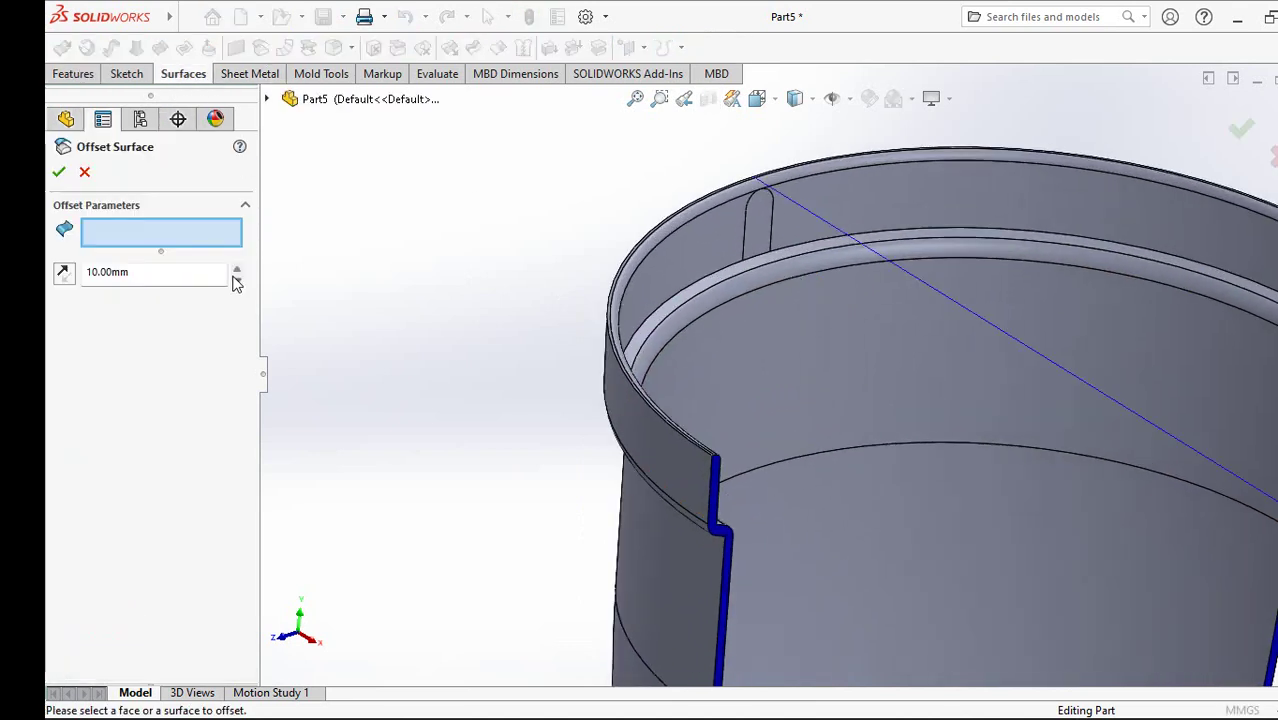
pyautogui.click(758, 235)
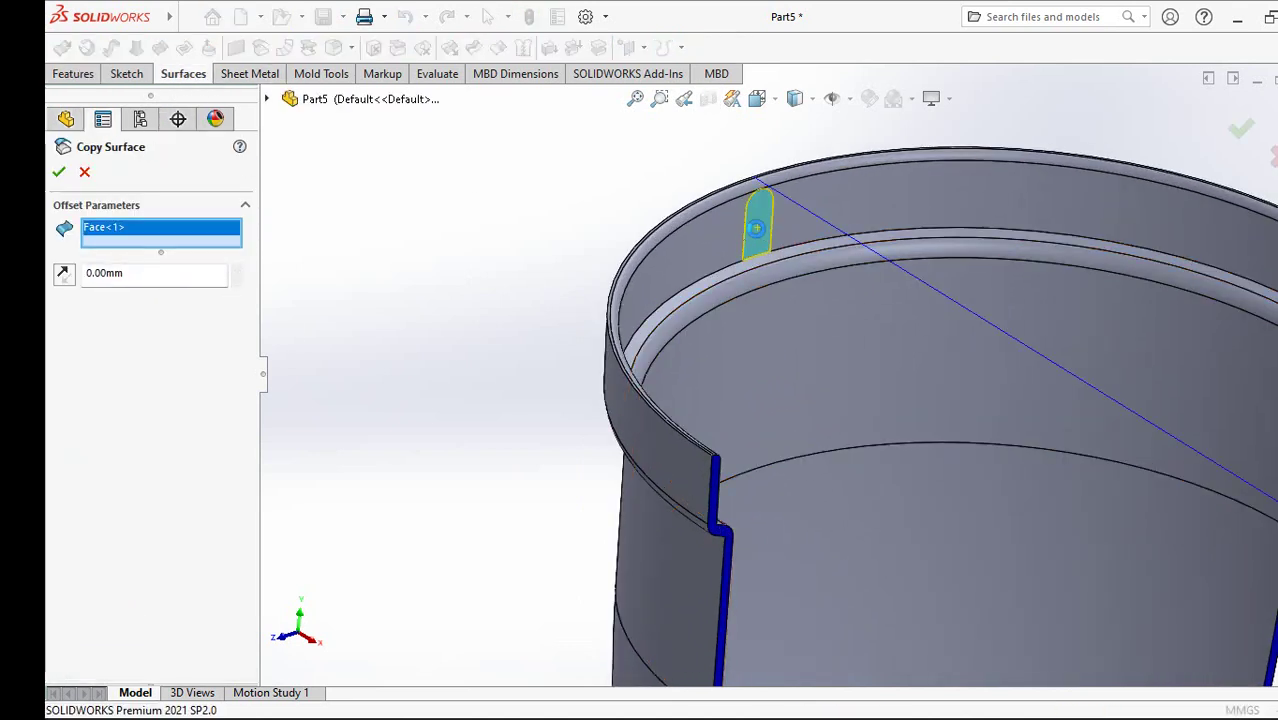
pyautogui.press('Return')
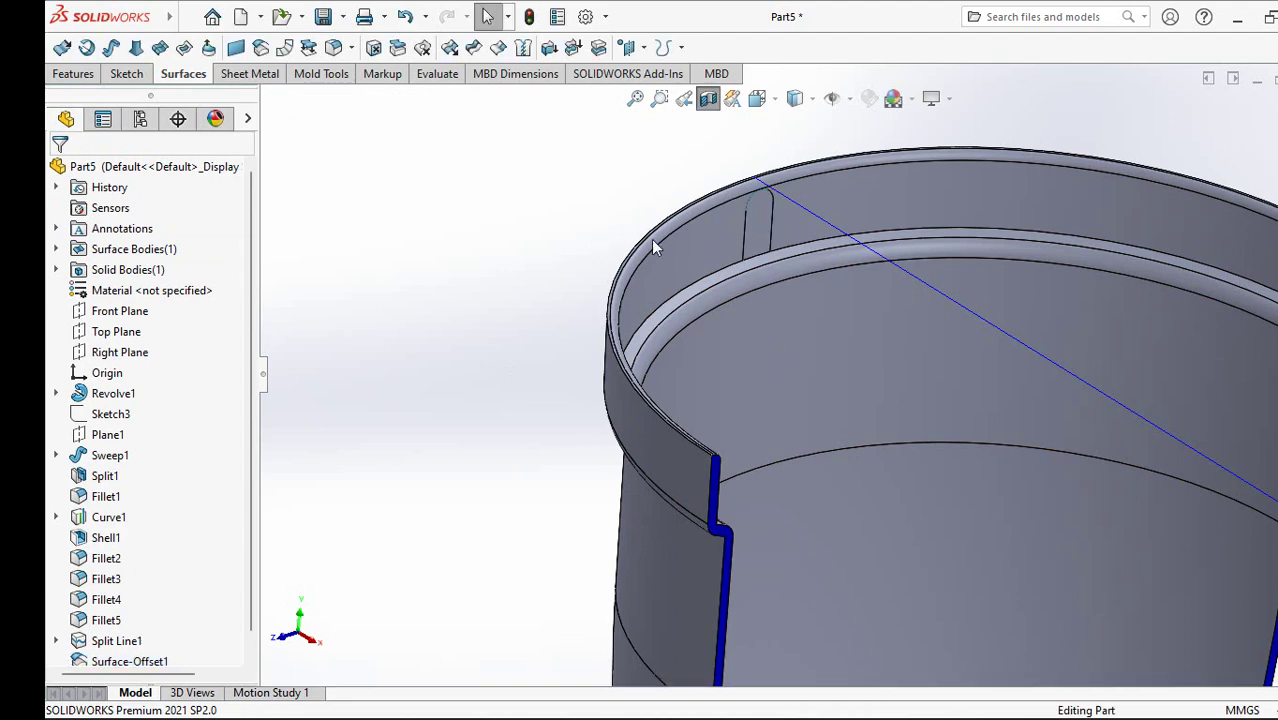
# Step: Hide the jug body and extend the copied surface from its edge
pyautogui.rightClick(698, 249)
pyautogui.click(743, 222)
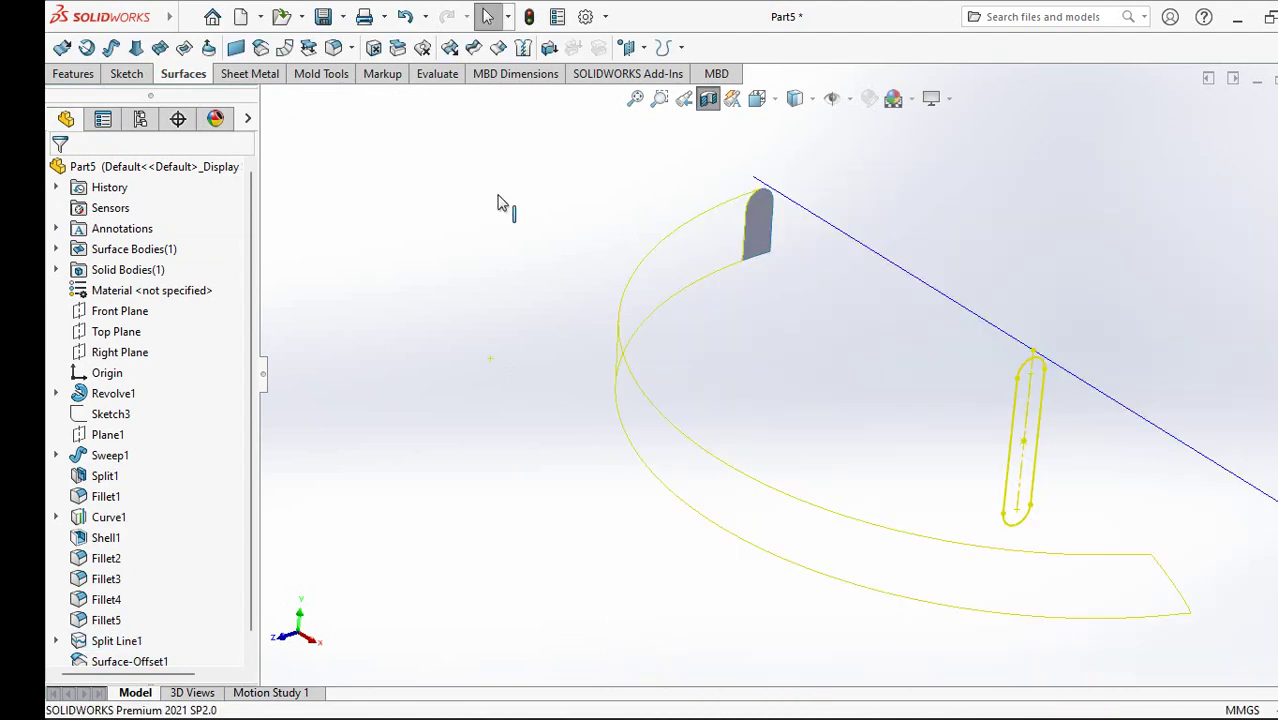
pyautogui.click(449, 47)
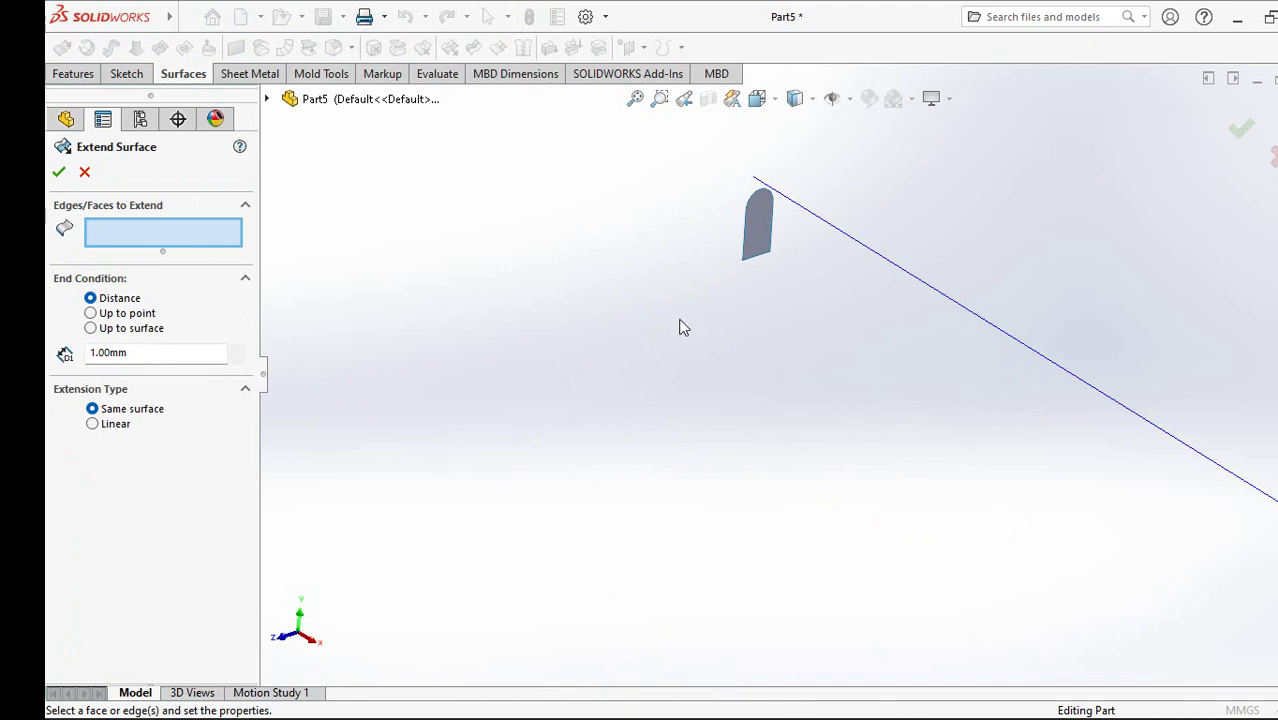
pyautogui.click(755, 266)
pyautogui.press('Return')
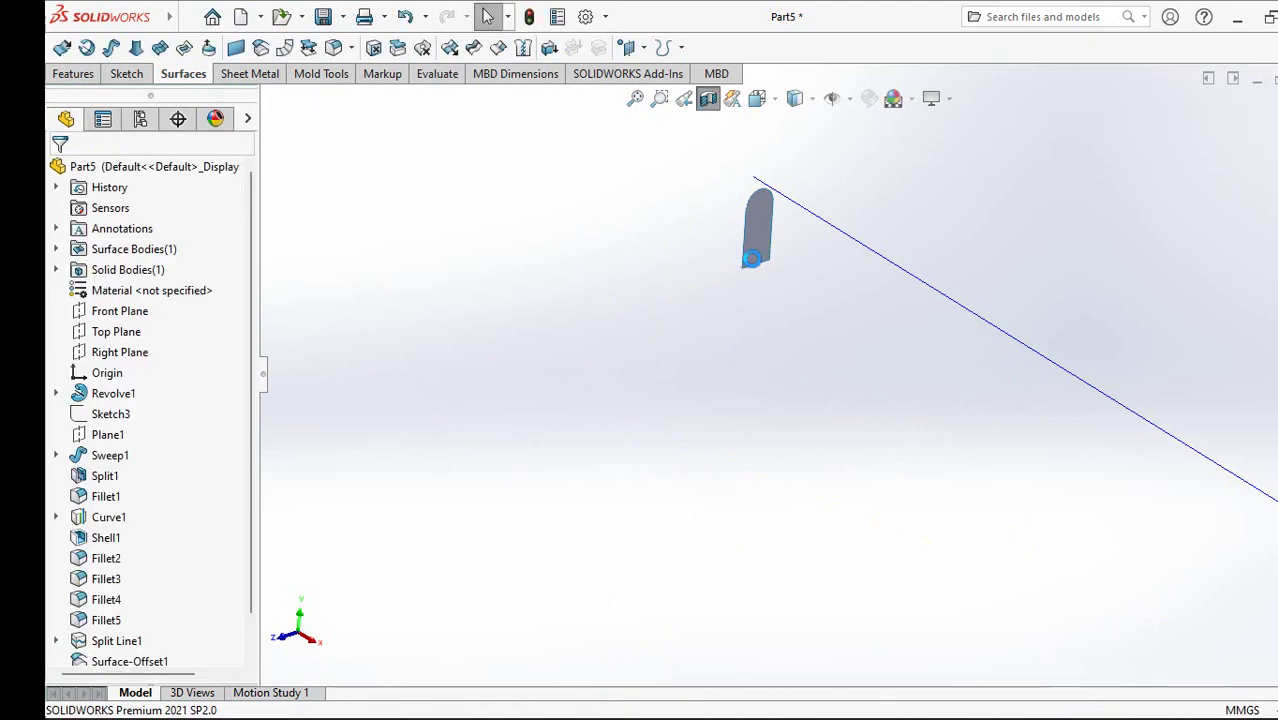
# Step: Show the jug body again and thicken the extended surface toward the other side
pyautogui.click(127, 269)
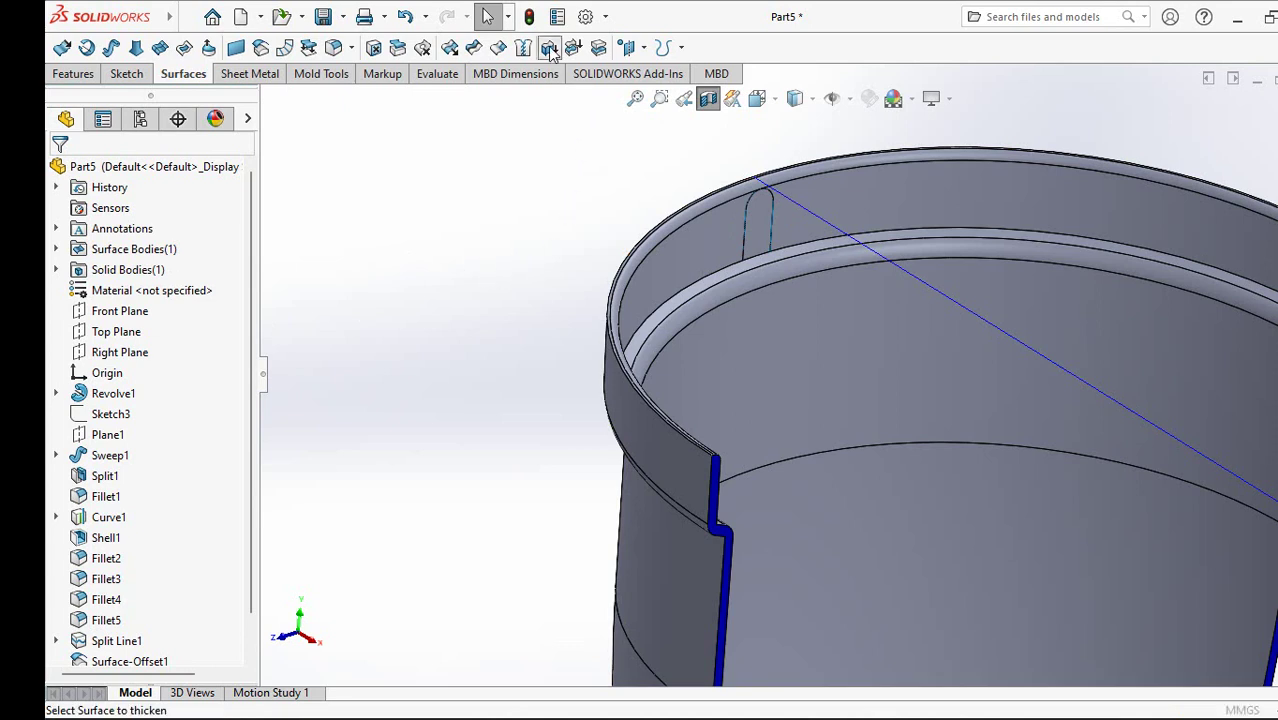
pyautogui.click(549, 48)
pyautogui.click(765, 240)
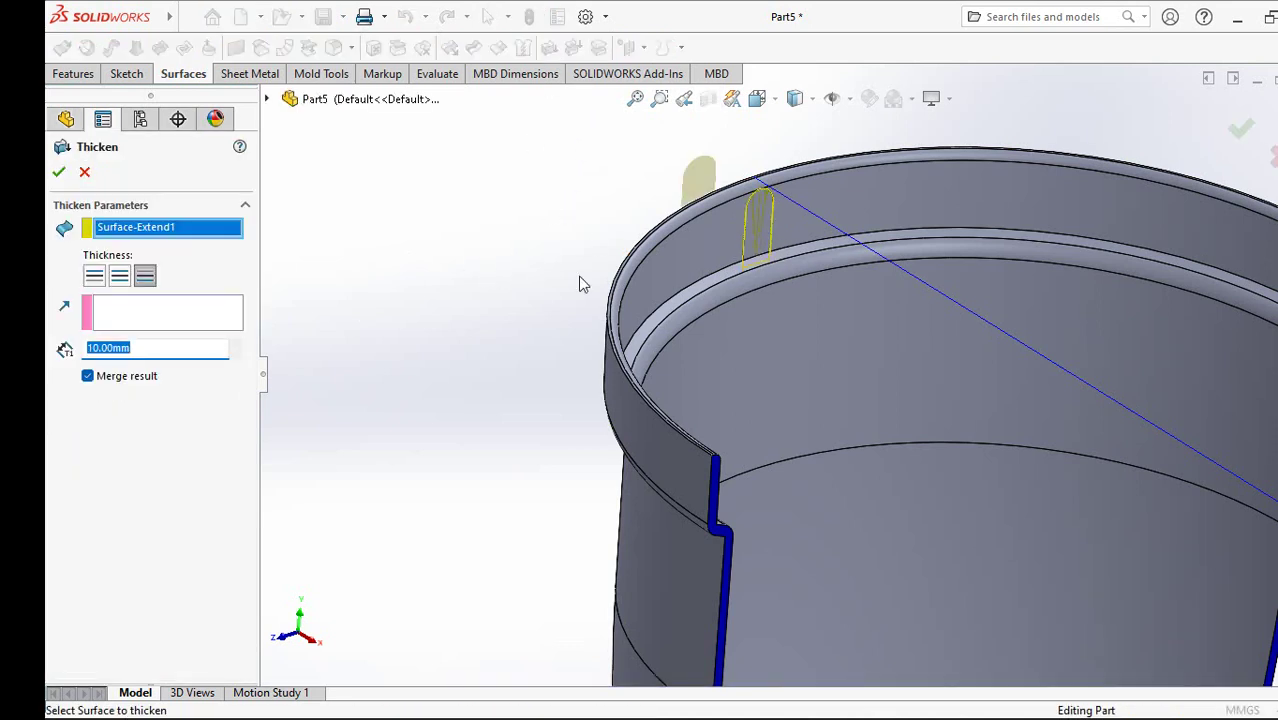
pyautogui.click(94, 277)
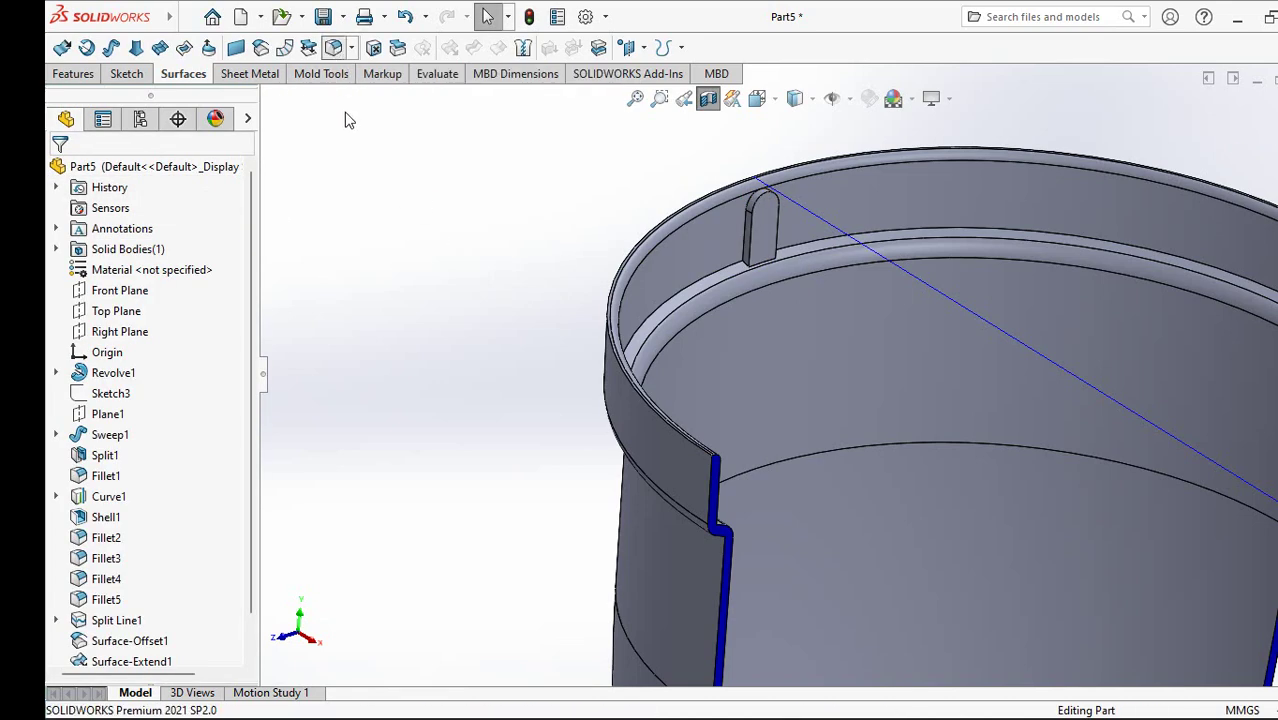
# Step: Fillet the thickened tab's edge with a 0.8 mm radius
pyautogui.write('0')
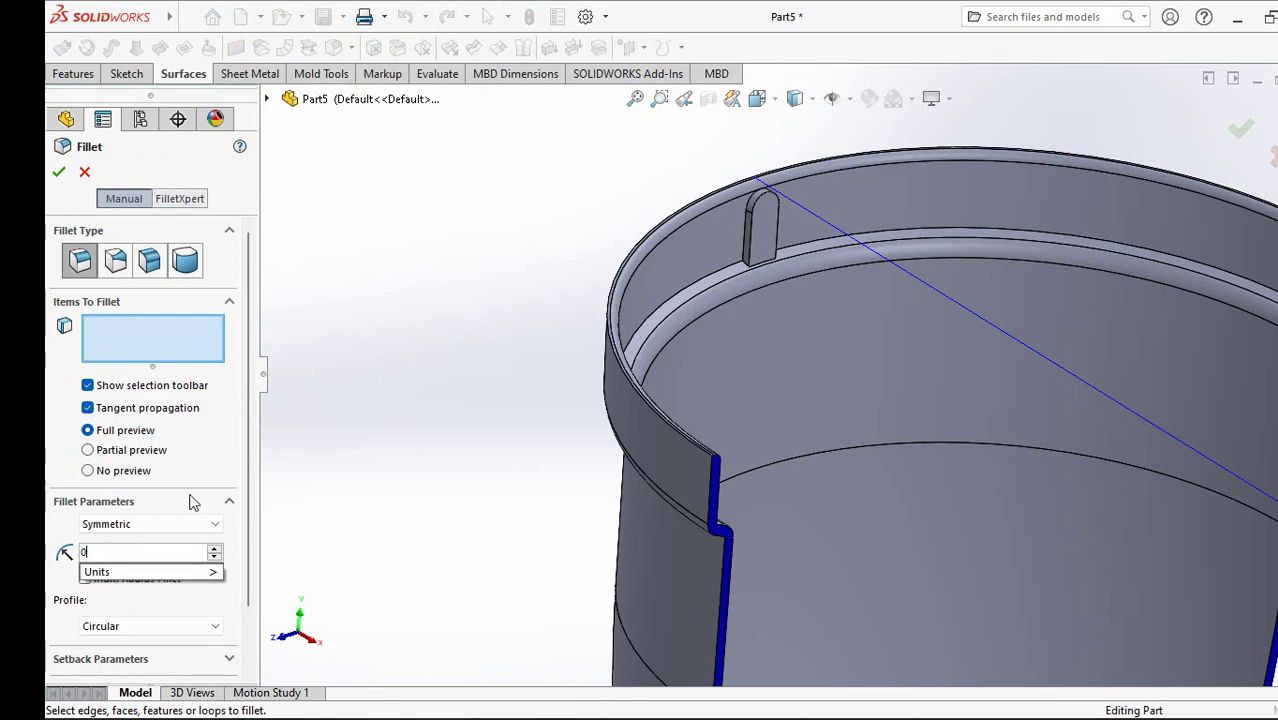
pyautogui.write('.80mm')
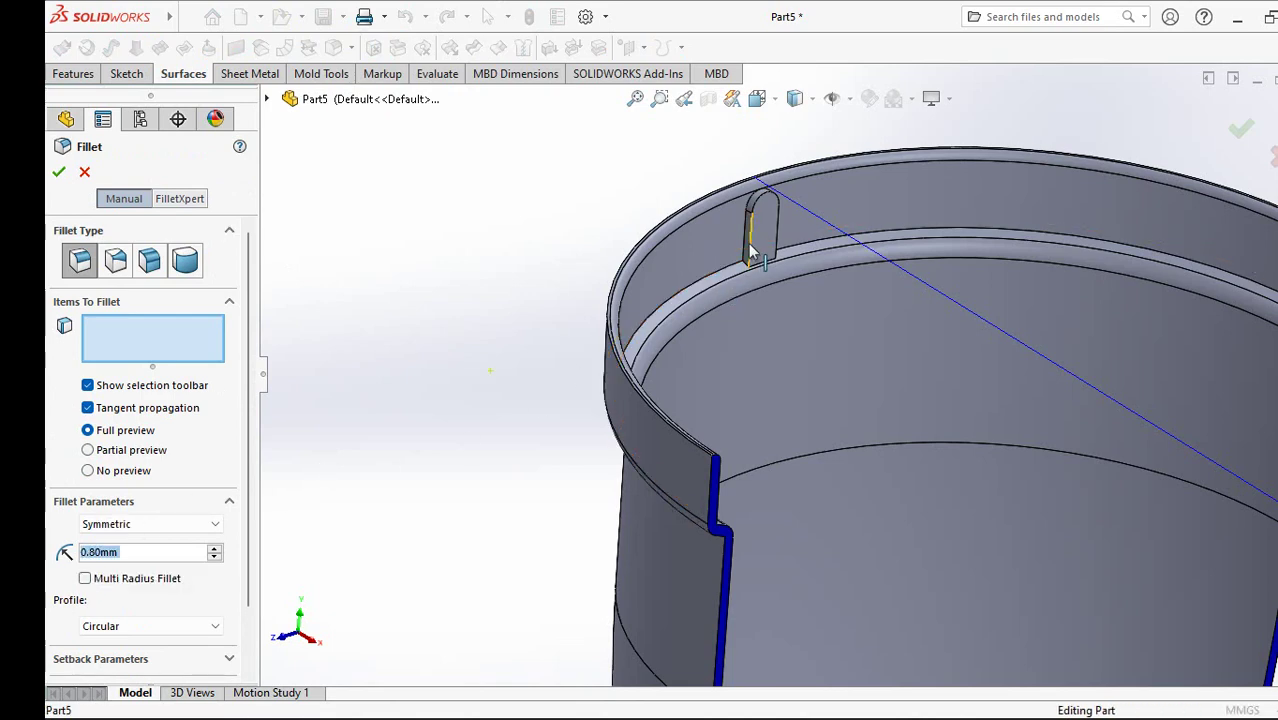
pyautogui.click(752, 250)
pyautogui.press('Return')
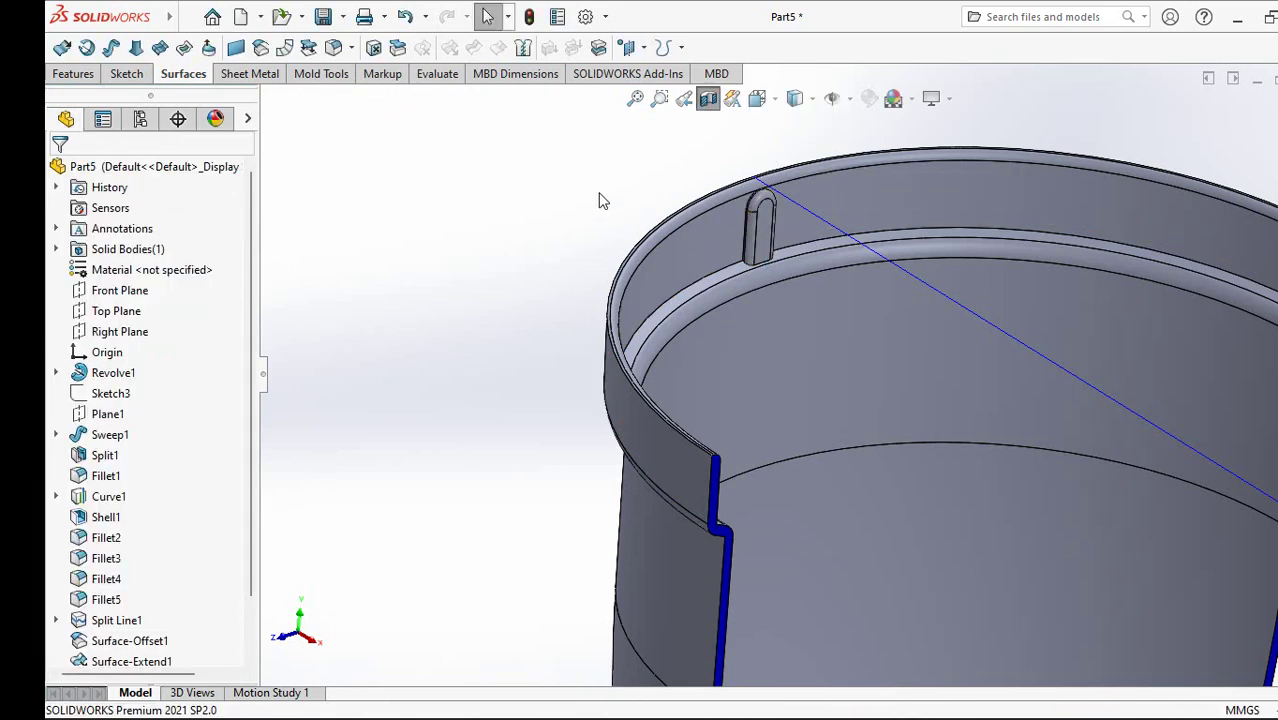
pyautogui.moveTo(705, 100)
pyautogui.mouseDown(button='middle')
pyautogui.moveTo(683, 253)
pyautogui.moveTo(632, 336)
pyautogui.mouseUp(button='middle')
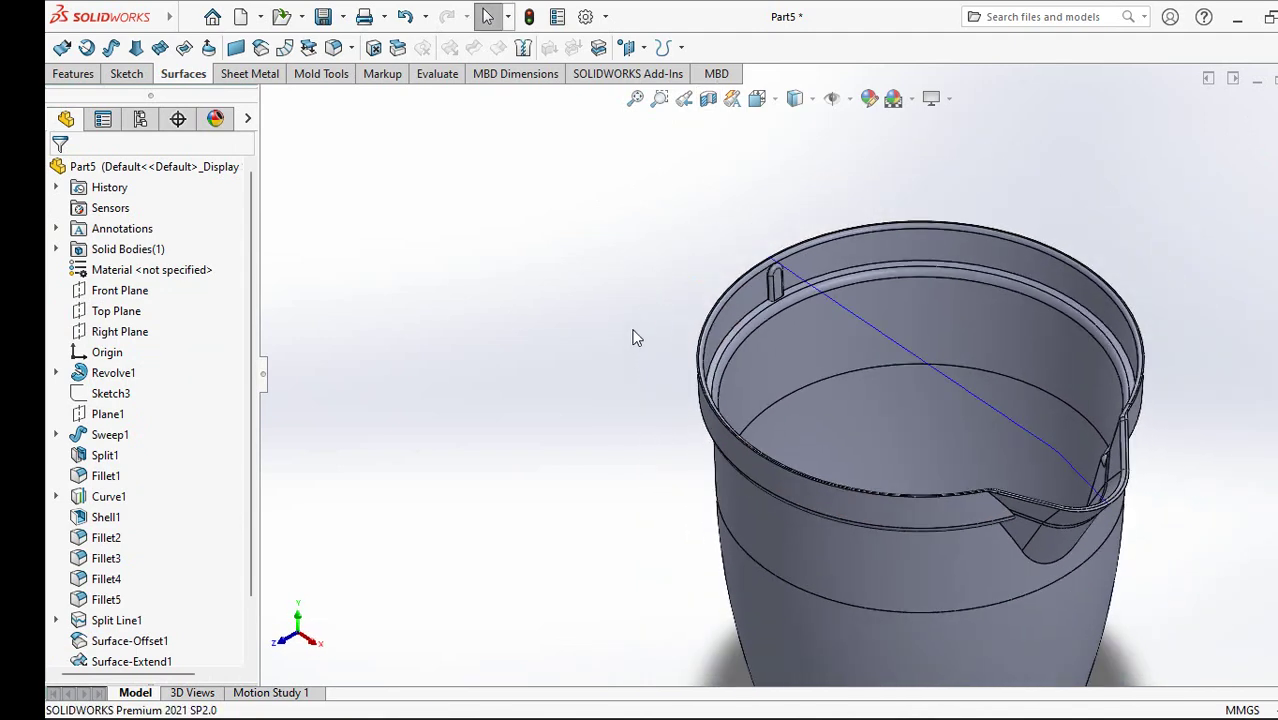
# Step: Start a new sketch on the Front Plane
pyautogui.click(126, 73)
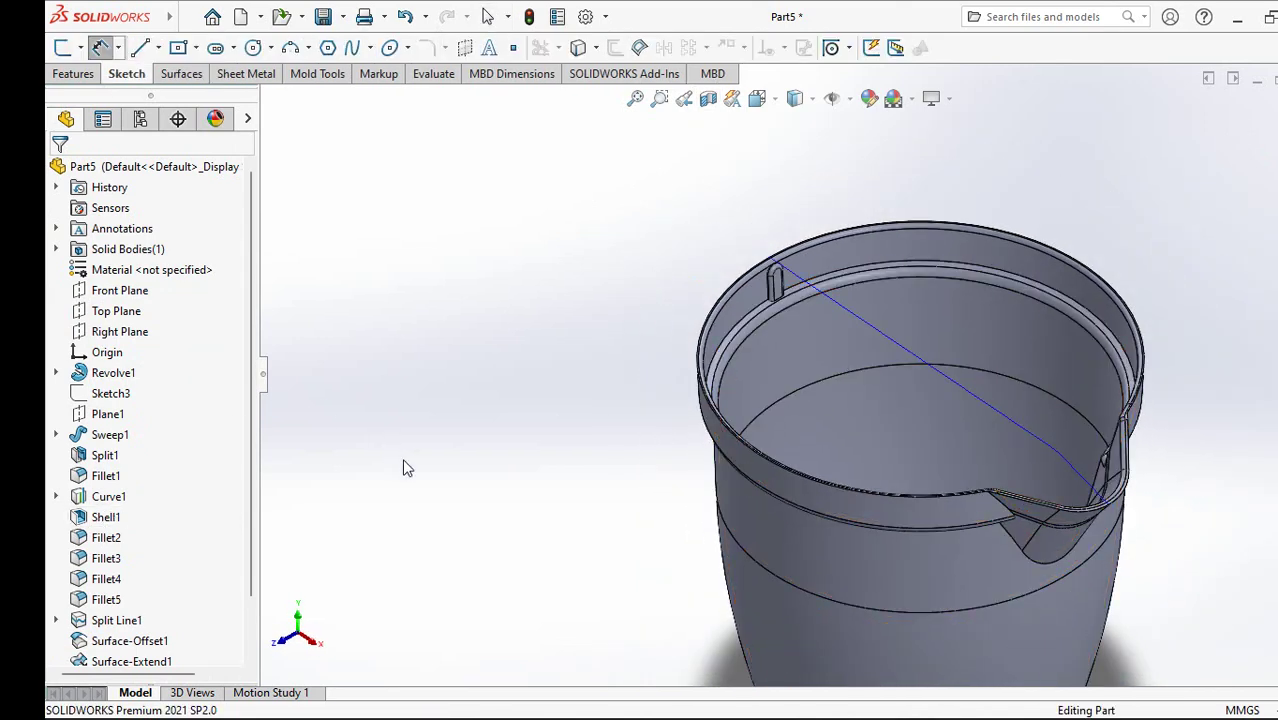
pyautogui.moveTo(450, 483)
pyautogui.mouseDown(button='middle')
pyautogui.moveTo(448, 422)
pyautogui.moveTo(491, 448)
pyautogui.mouseUp(button='middle')
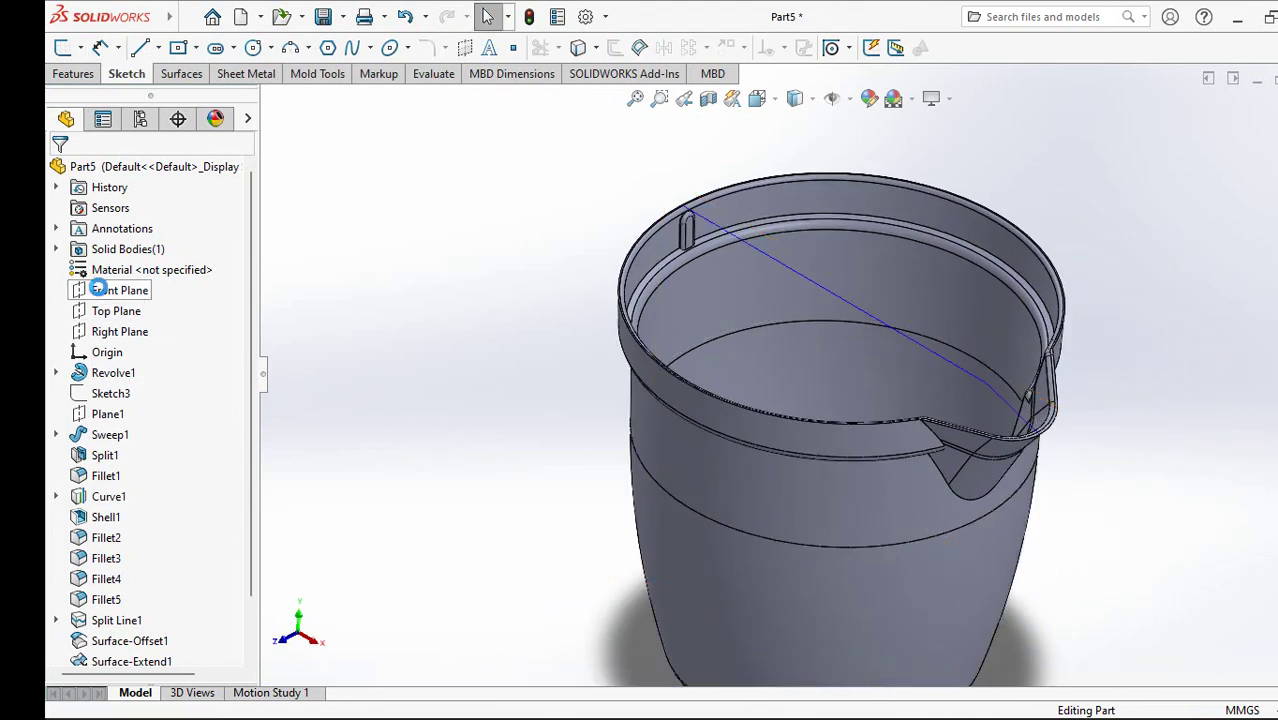
pyautogui.click(112, 290)
pyautogui.click(78, 76)
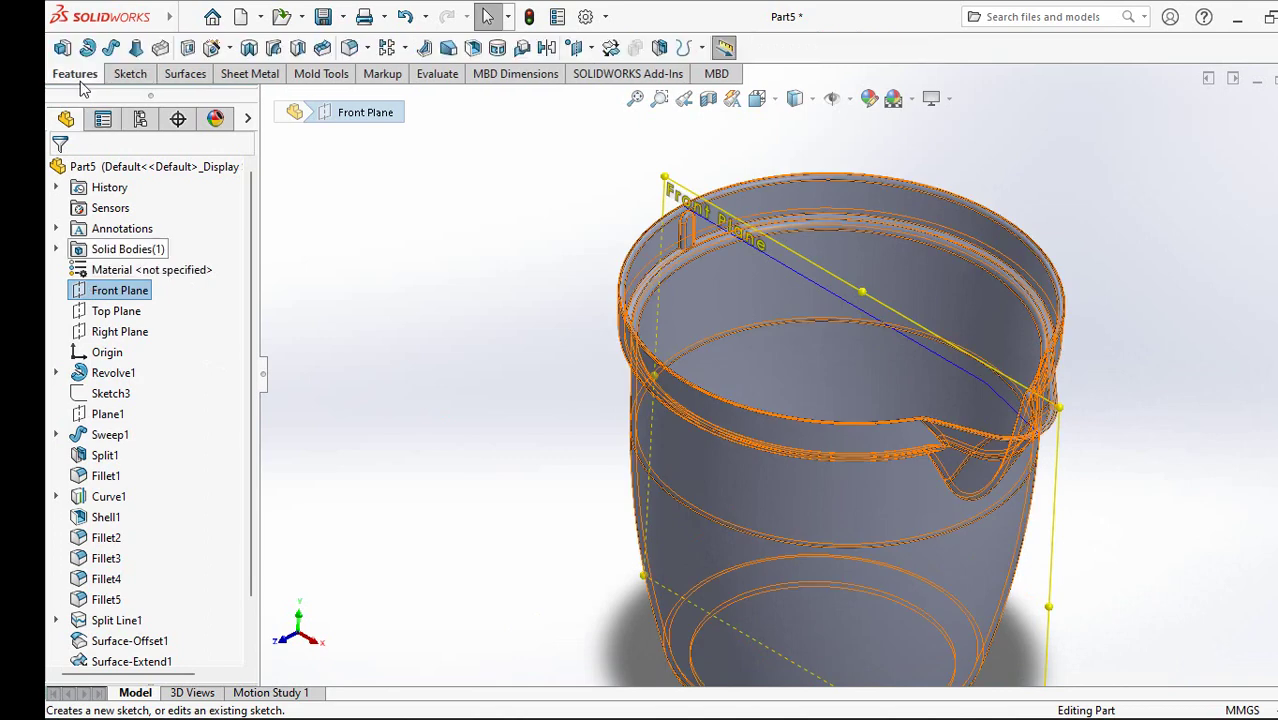
pyautogui.click(88, 50)
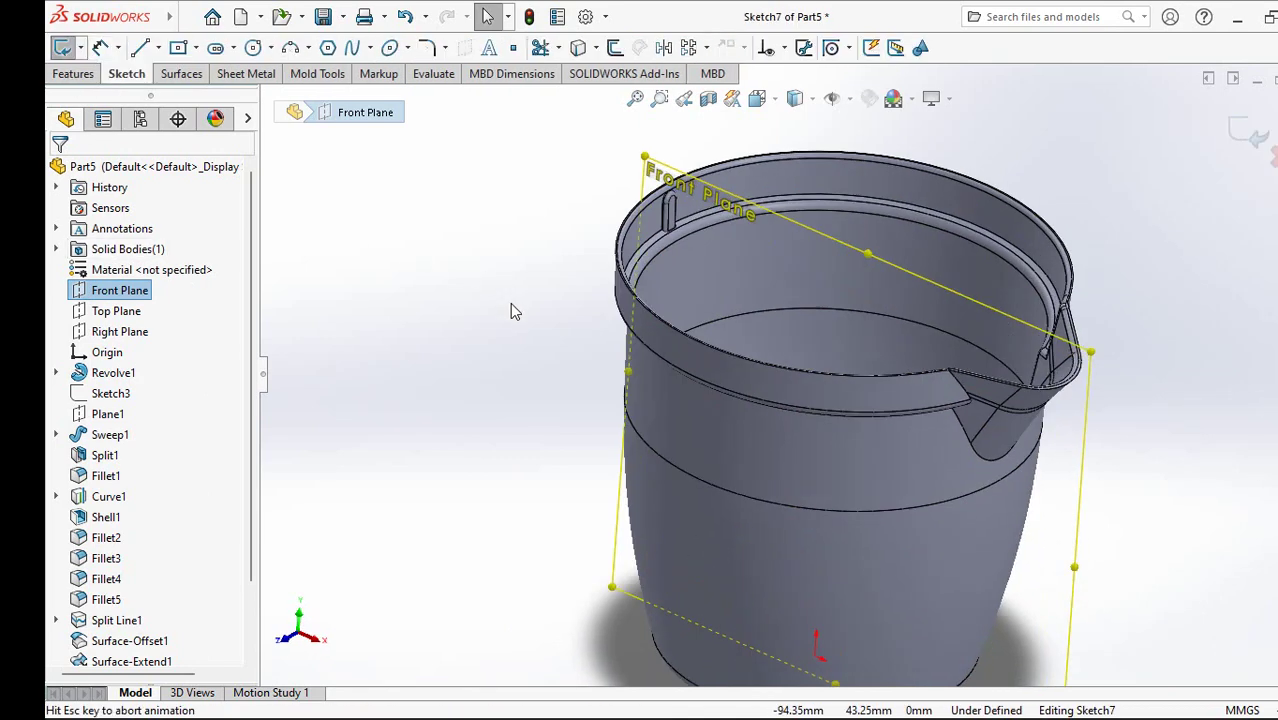
pyautogui.keyDown('ctrl'); pyautogui.moveTo(621, 279); pyautogui.dragTo(535, 513, button='middle'); pyautogui.keyUp('ctrl')
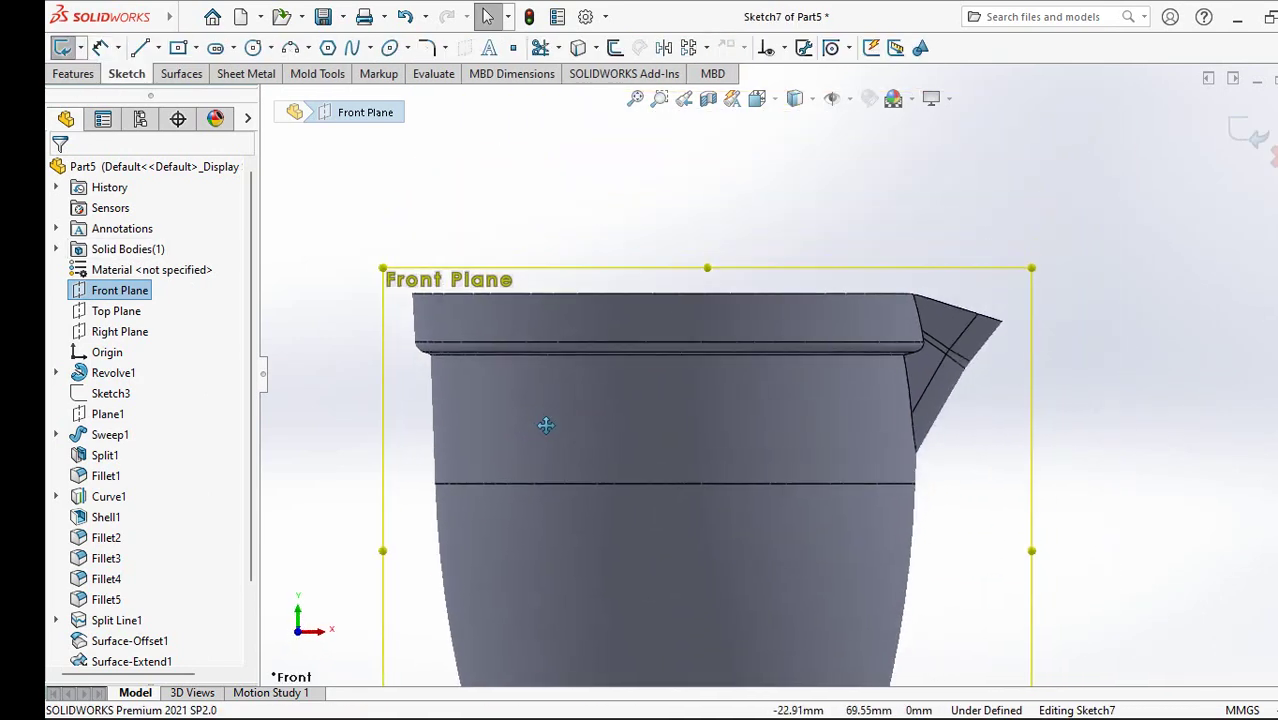
pyautogui.moveTo(620, 340)
pyautogui.keyDown('shift'); pyautogui.mouseDown(button='middle')
pyautogui.moveTo(651, 263)
pyautogui.moveTo(662, 177)
pyautogui.moveTo(665, 231)
pyautogui.moveTo(492, 215)
pyautogui.mouseUp(button='middle'); pyautogui.keyUp('shift')
# Step: Draw a vertical centerline from the origin up above the jug, plus a short construction segment
pyautogui.click(158, 47)
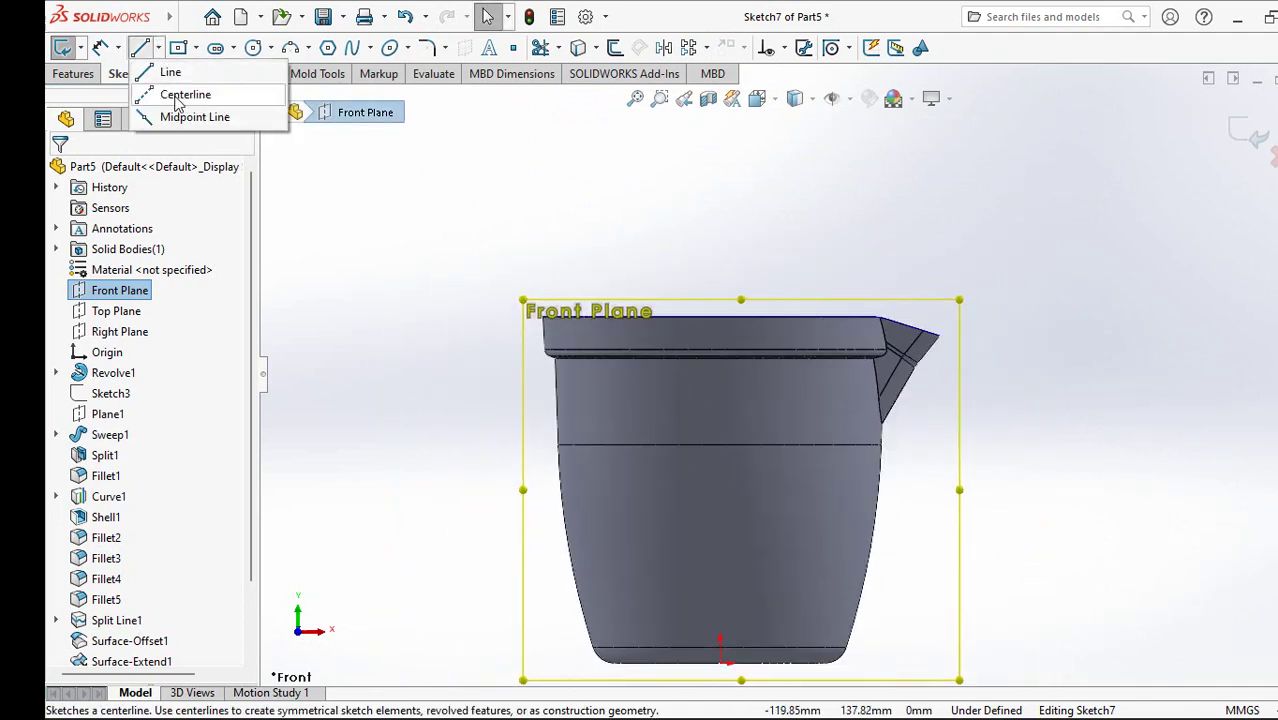
pyautogui.click(195, 94)
pyautogui.click(720, 662)
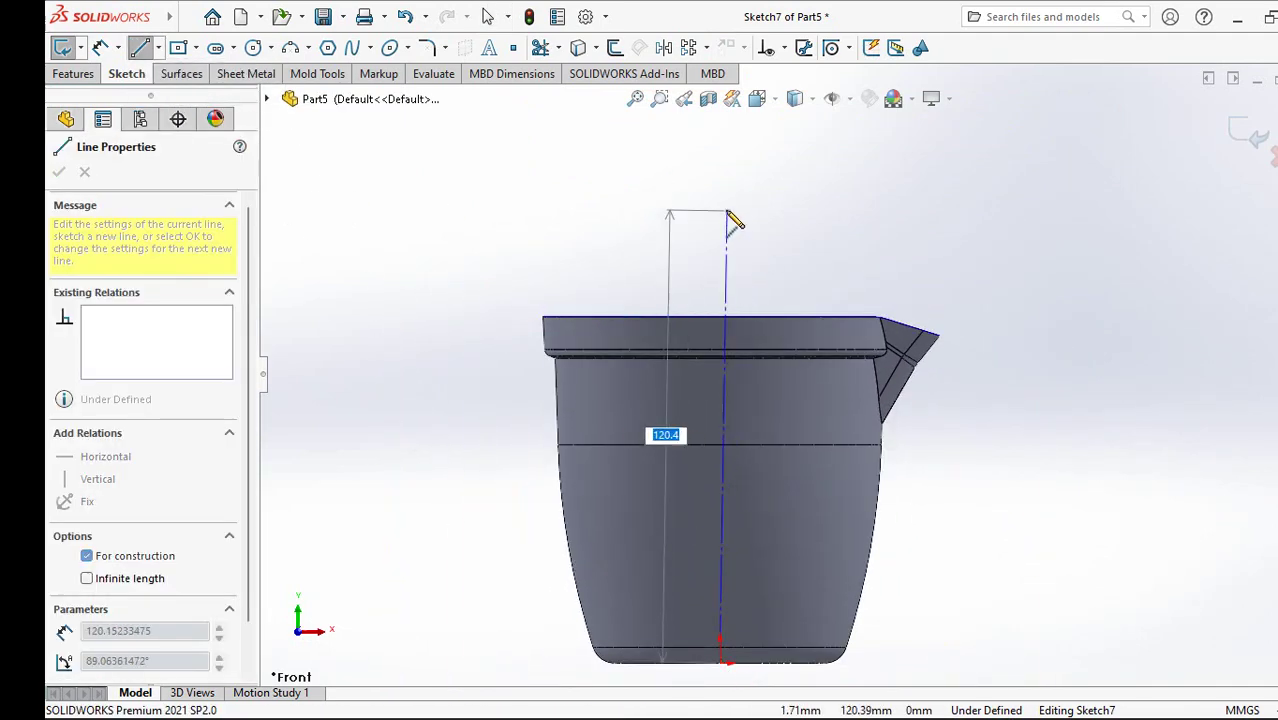
pyautogui.keyDown('ctrl'); pyautogui.moveTo(736, 214); pyautogui.dragTo(733, 277, button='middle'); pyautogui.keyUp('ctrl')
pyautogui.click(718, 152)
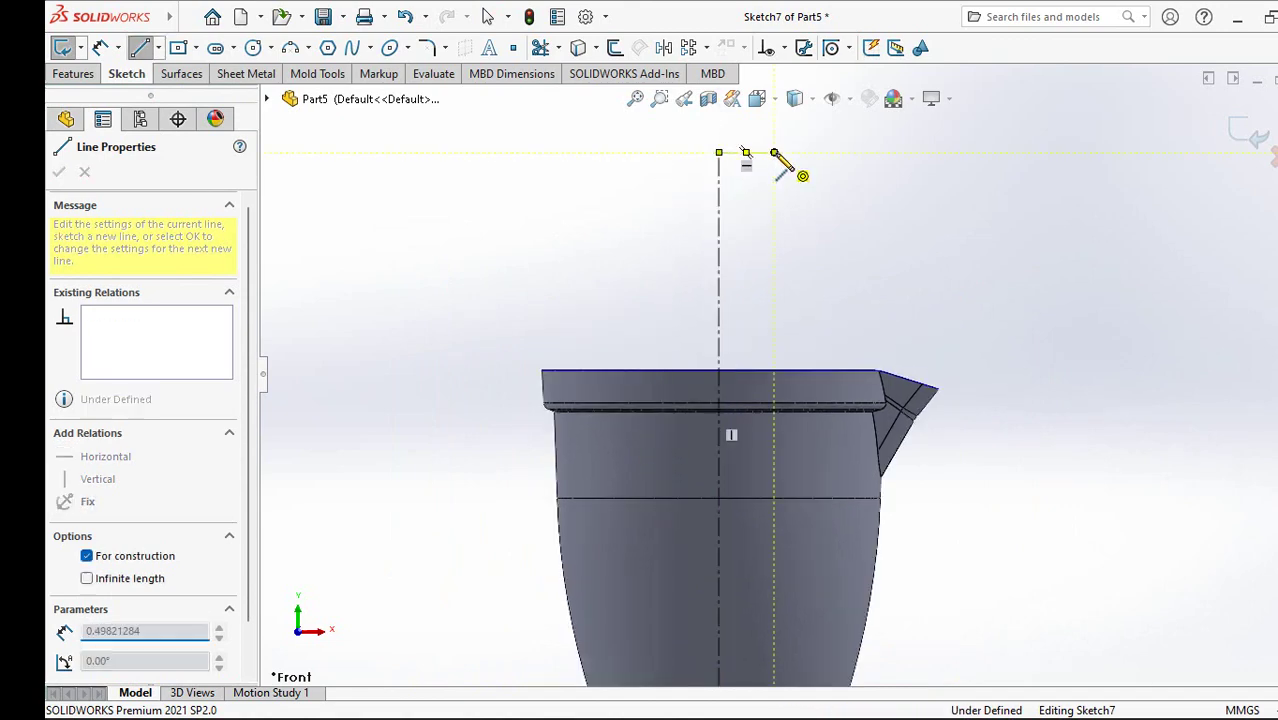
pyautogui.click(775, 152)
pyautogui.rightClick(775, 152)
pyautogui.click(817, 180)
# Step: Draw a line along the rim top from the centerline to the left edge, then a short slanted line
pyautogui.click(141, 48)
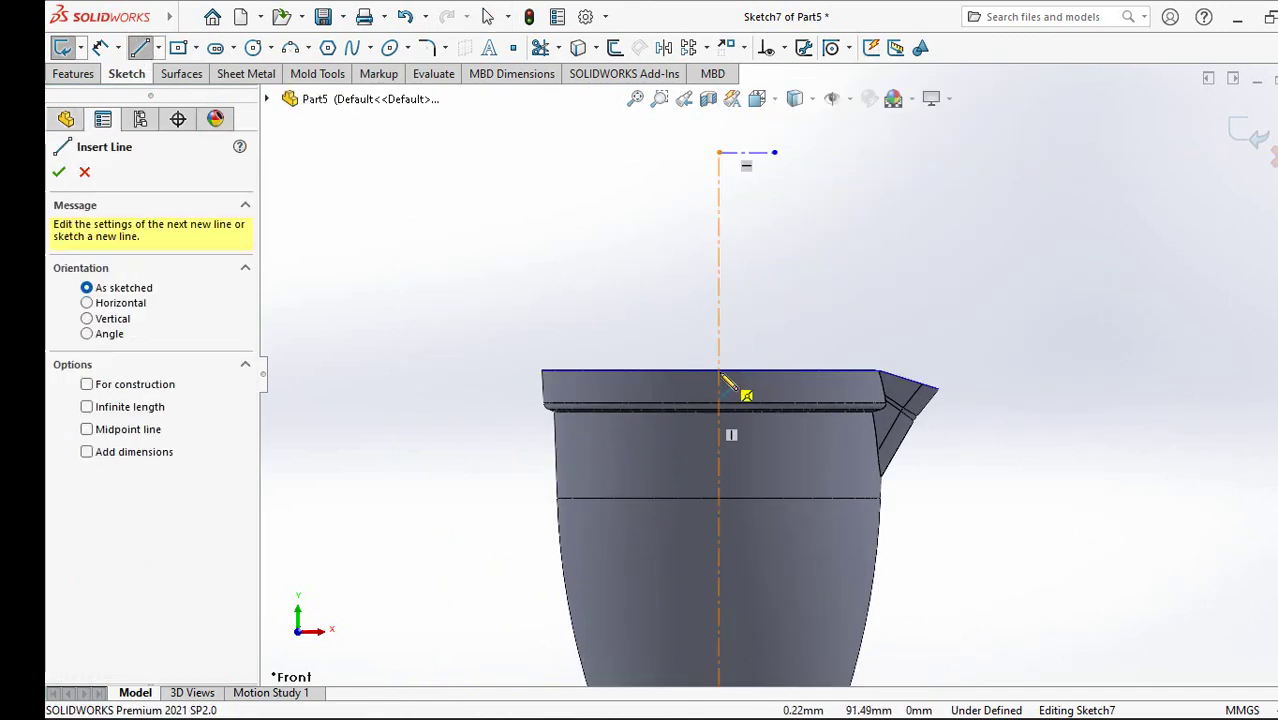
pyautogui.click(720, 371)
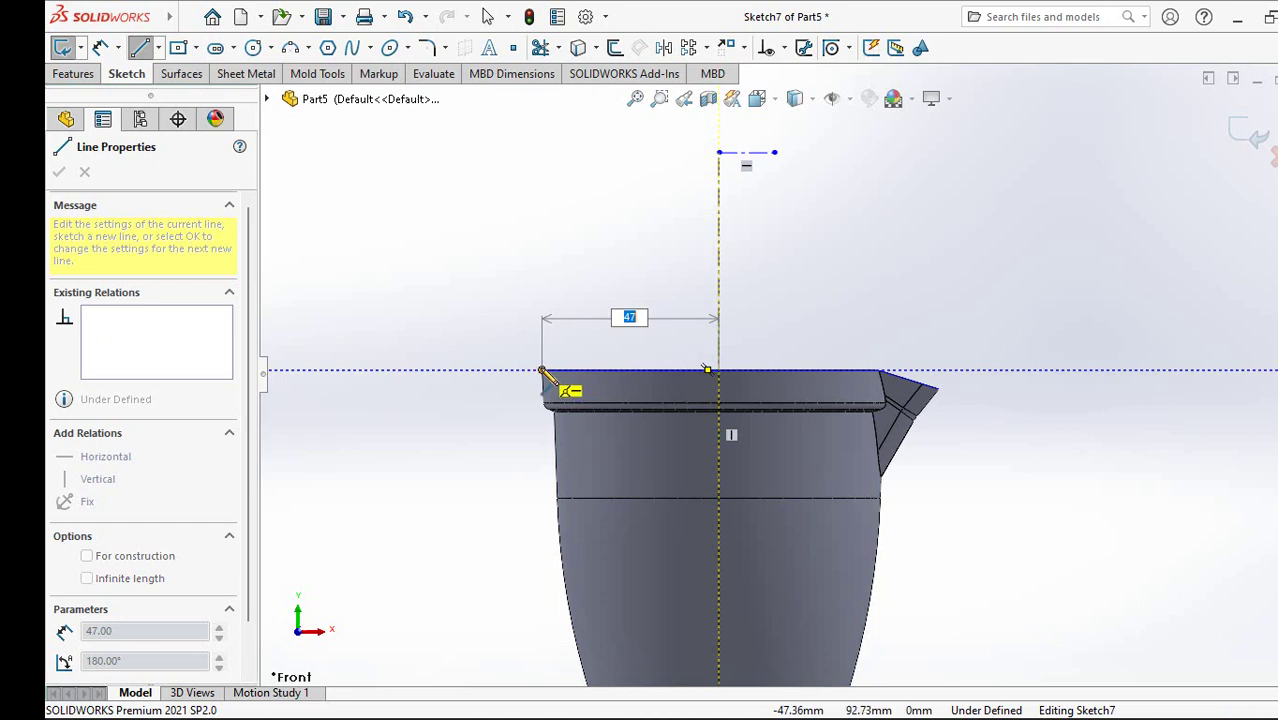
pyautogui.click(542, 371)
pyautogui.scroll(-1, 545, 357)
pyautogui.scroll(1, 545, 357)
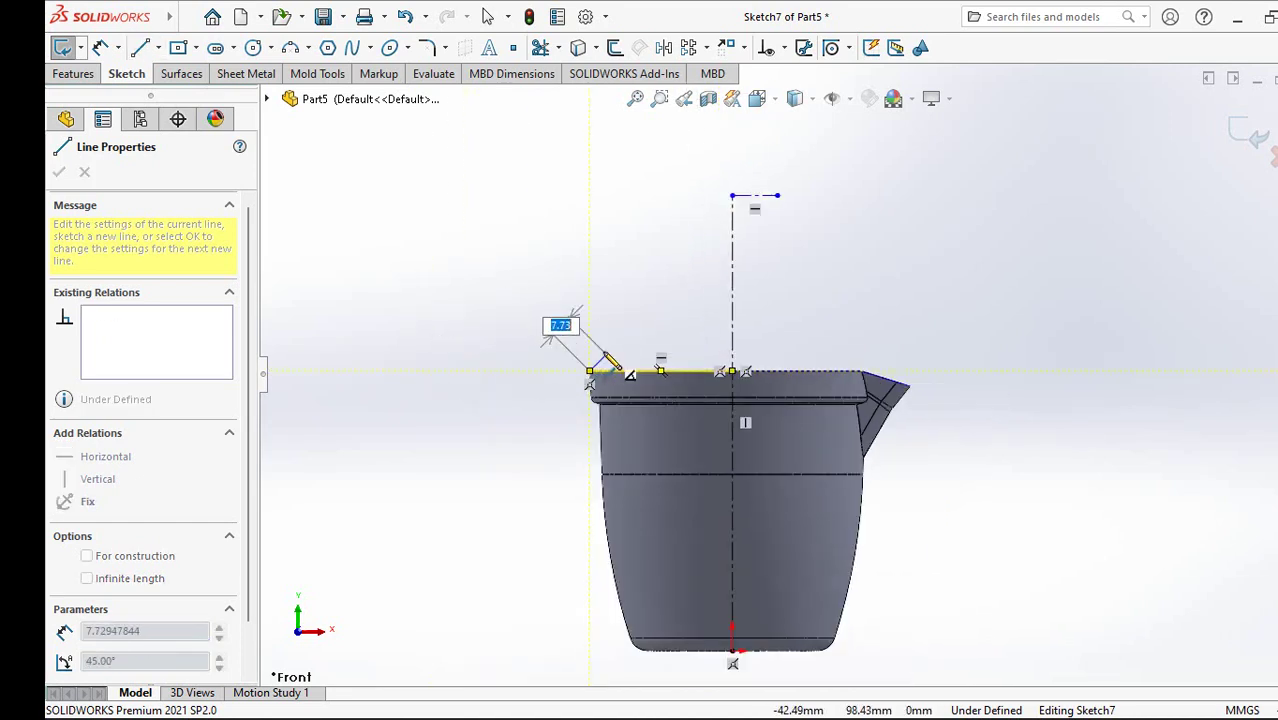
pyautogui.scroll(-1, 540, 325)
pyautogui.click(541, 335)
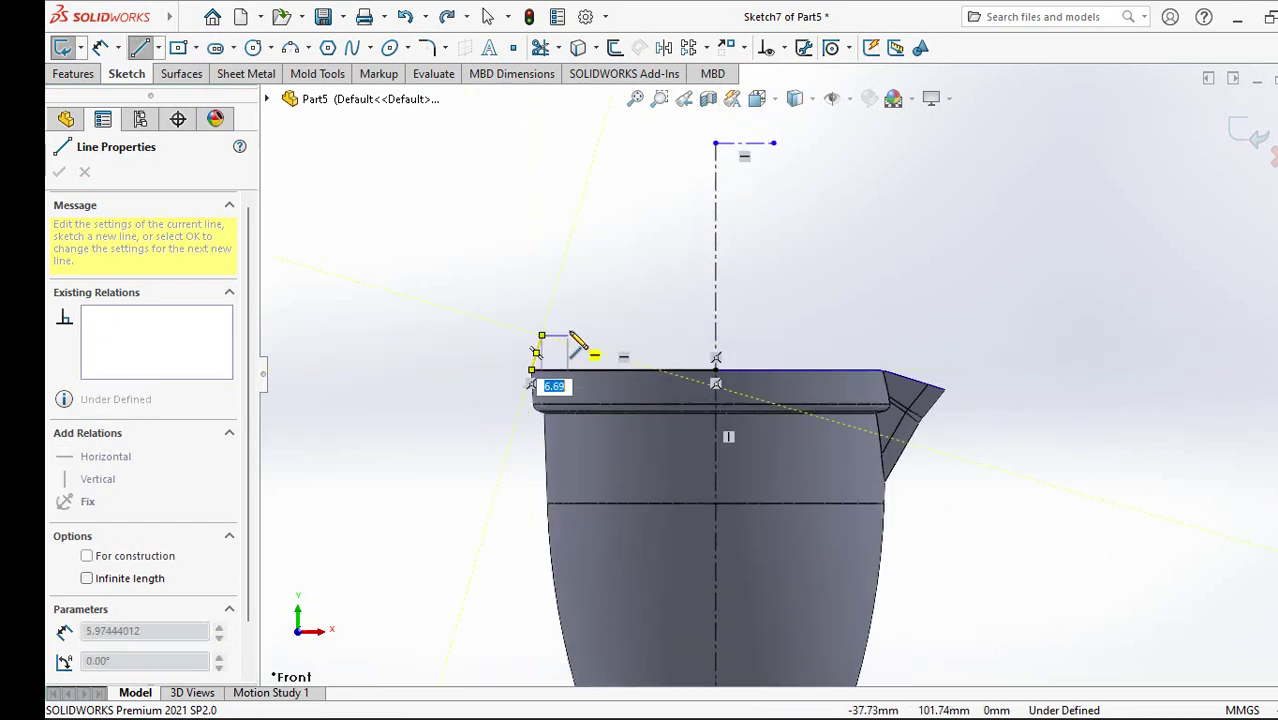
pyautogui.click(574, 328)
# Step: Draw a three-point arc from the slanted line's end to the top of the centerline
pyautogui.rightClick(570, 326)
pyautogui.click(600, 338)
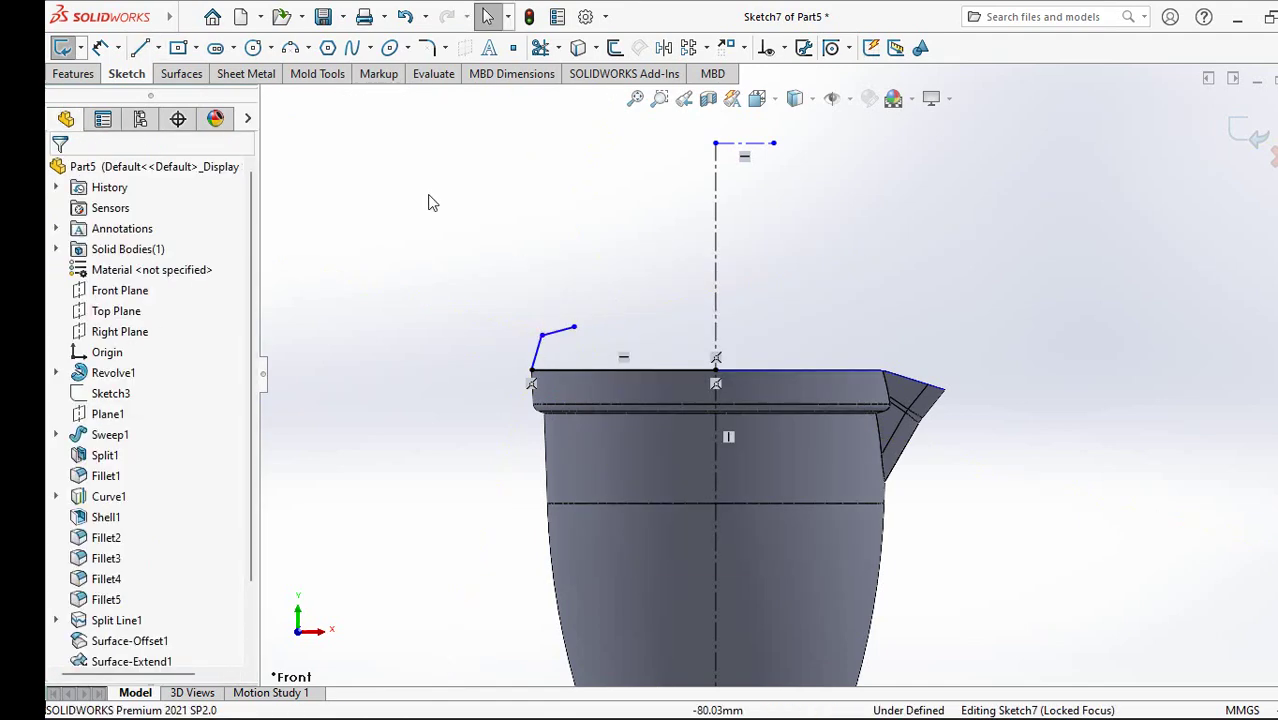
pyautogui.click(290, 47)
pyautogui.click(574, 328)
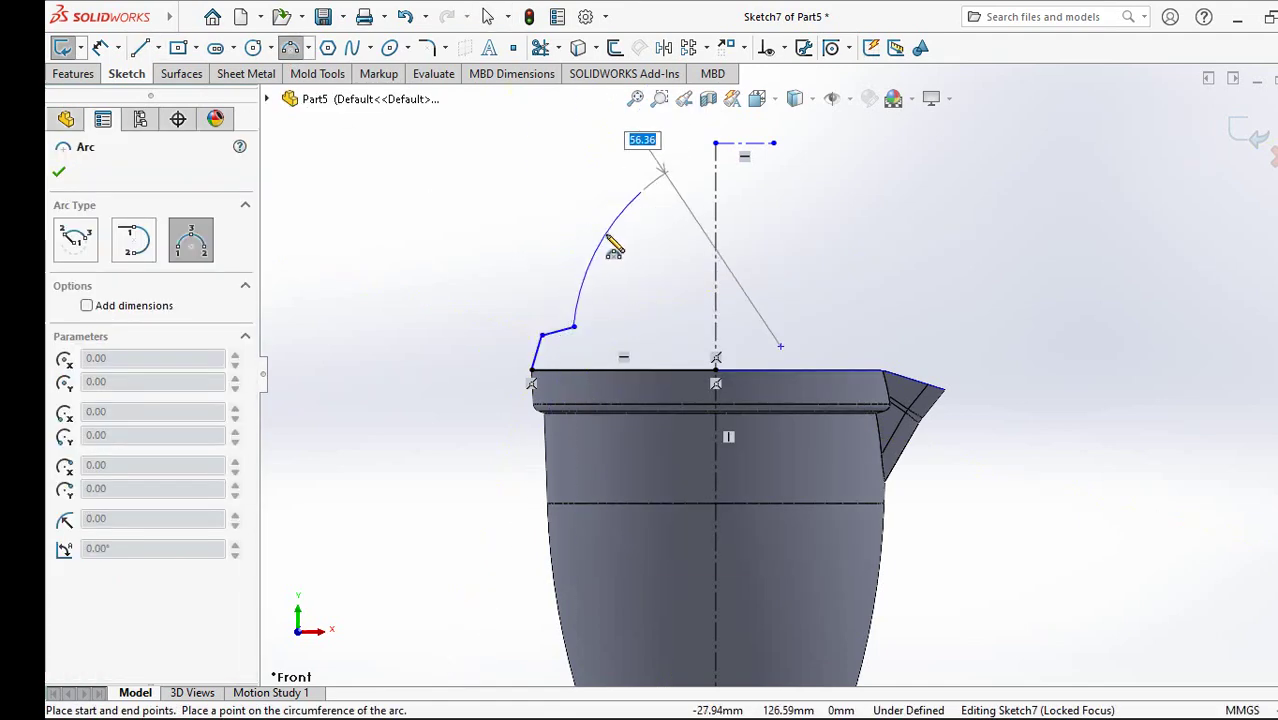
pyautogui.click(642, 205)
pyautogui.click(715, 143)
pyautogui.press('Escape')
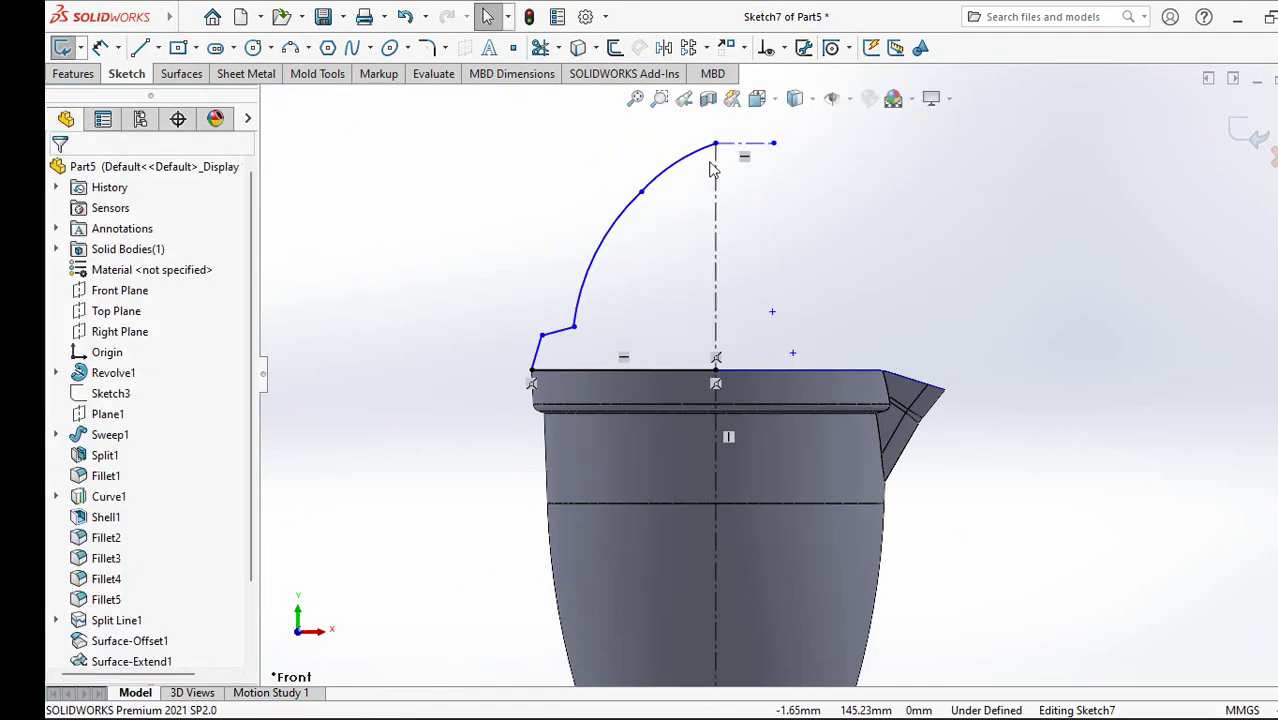
# Step: Make the arc tangent to the short top line, undoing the extra arc-to-arc tangency
pyautogui.click(690, 162)
pyautogui.keyDown('ctrl'); pyautogui.click(750, 143); pyautogui.keyUp('ctrl')
pyautogui.click(800, 62)
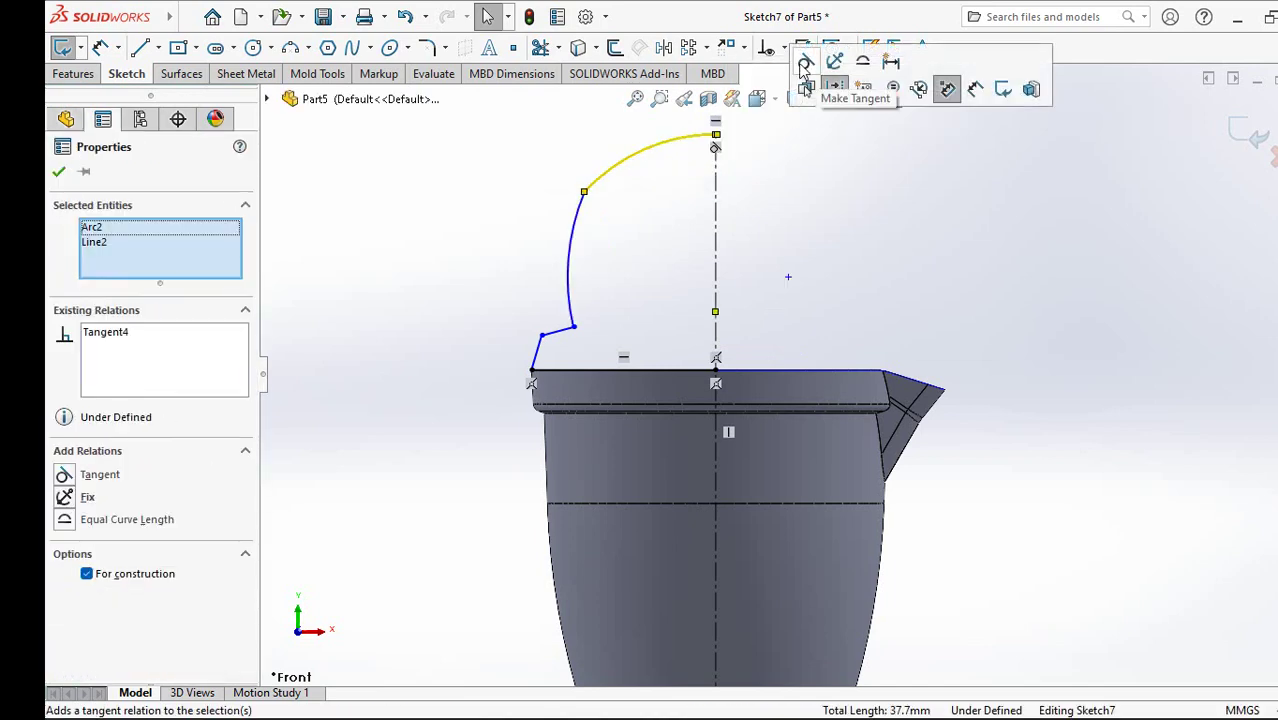
pyautogui.click(569, 255)
pyautogui.keyDown('ctrl'); pyautogui.click(628, 168); pyautogui.keyUp('ctrl')
pyautogui.click(725, 90)
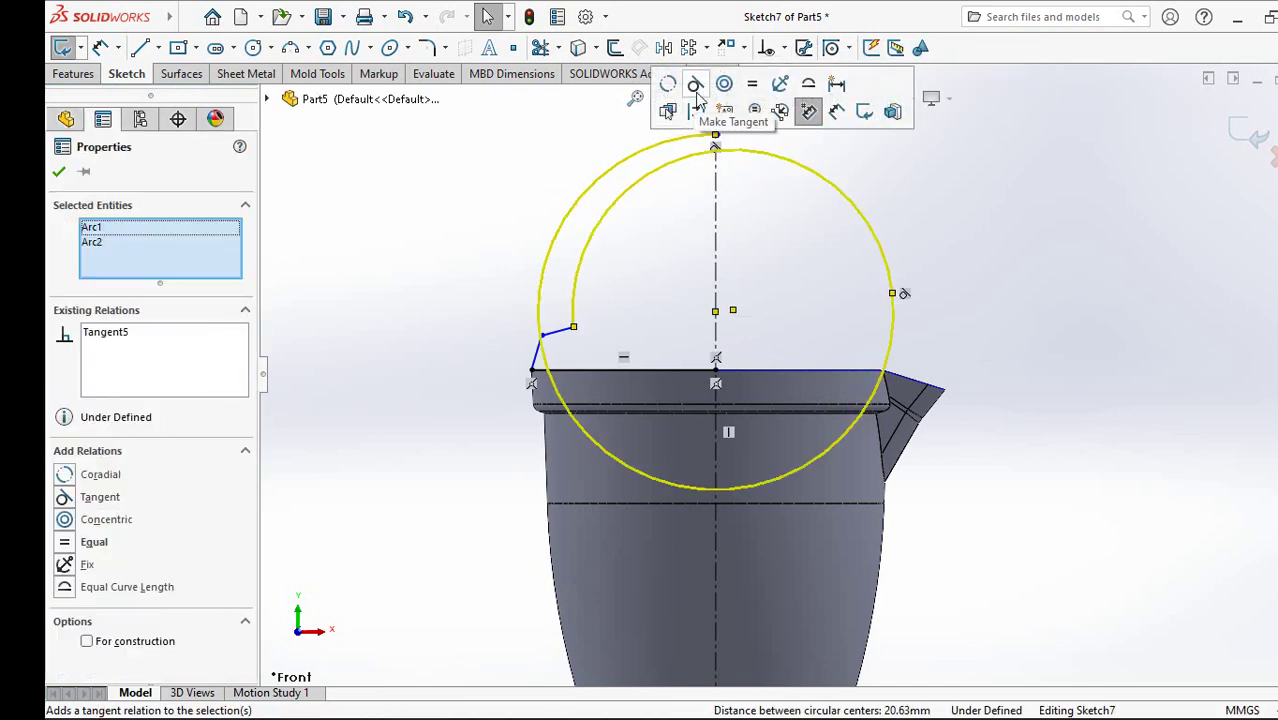
pyautogui.click(405, 16)
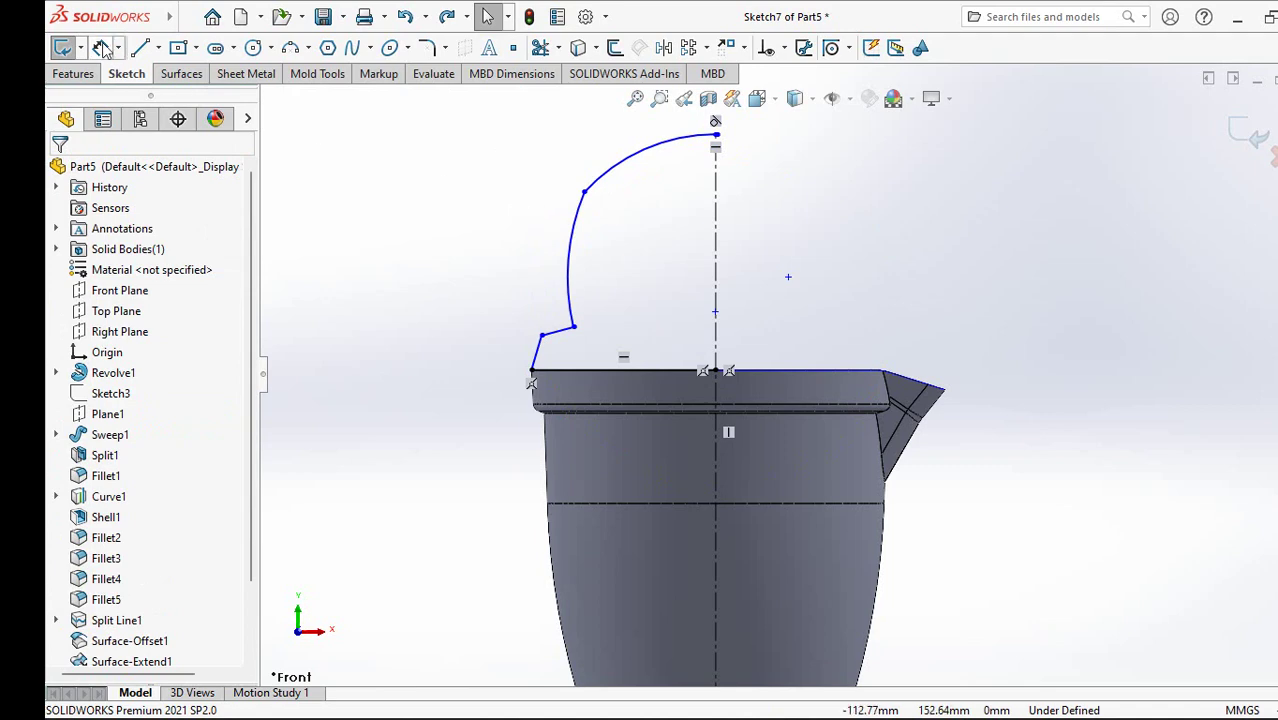
# Step: Dimension the upper arc with radius 37.5 and the arc top to rim height as 61
pyautogui.click(620, 172)
pyautogui.click(565, 132)
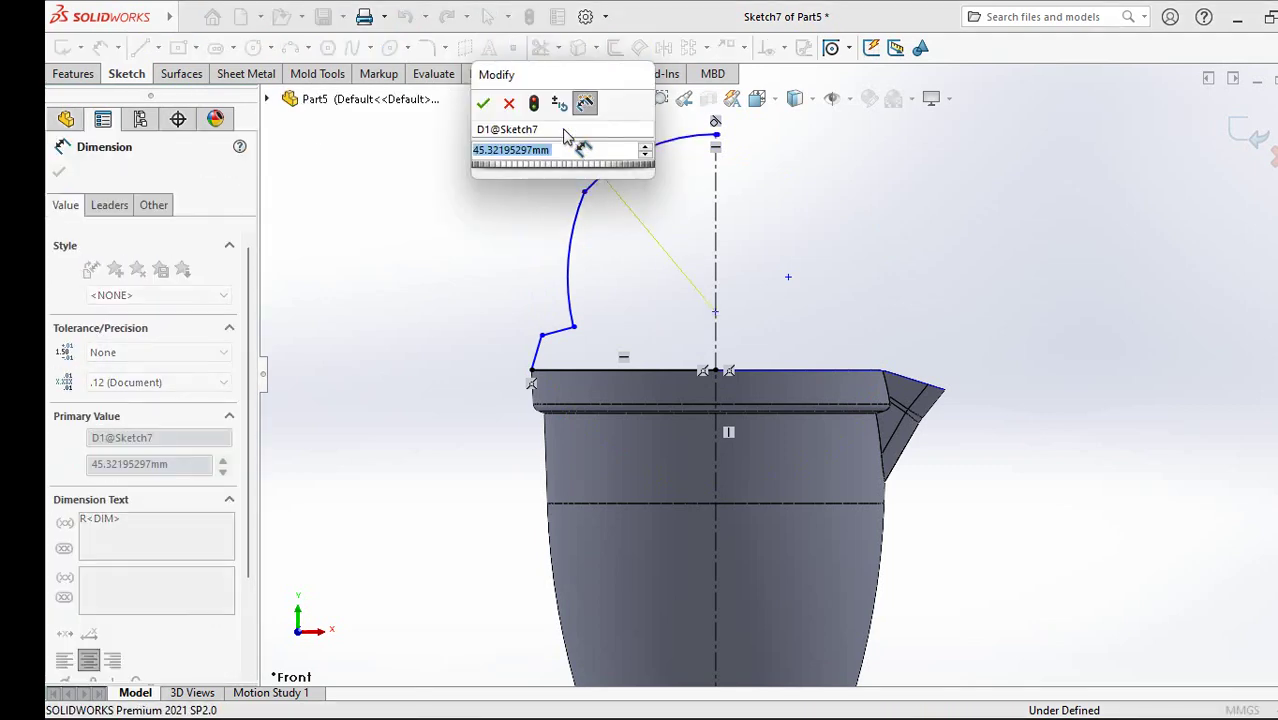
pyautogui.write('37.5')
pyautogui.click(483, 103)
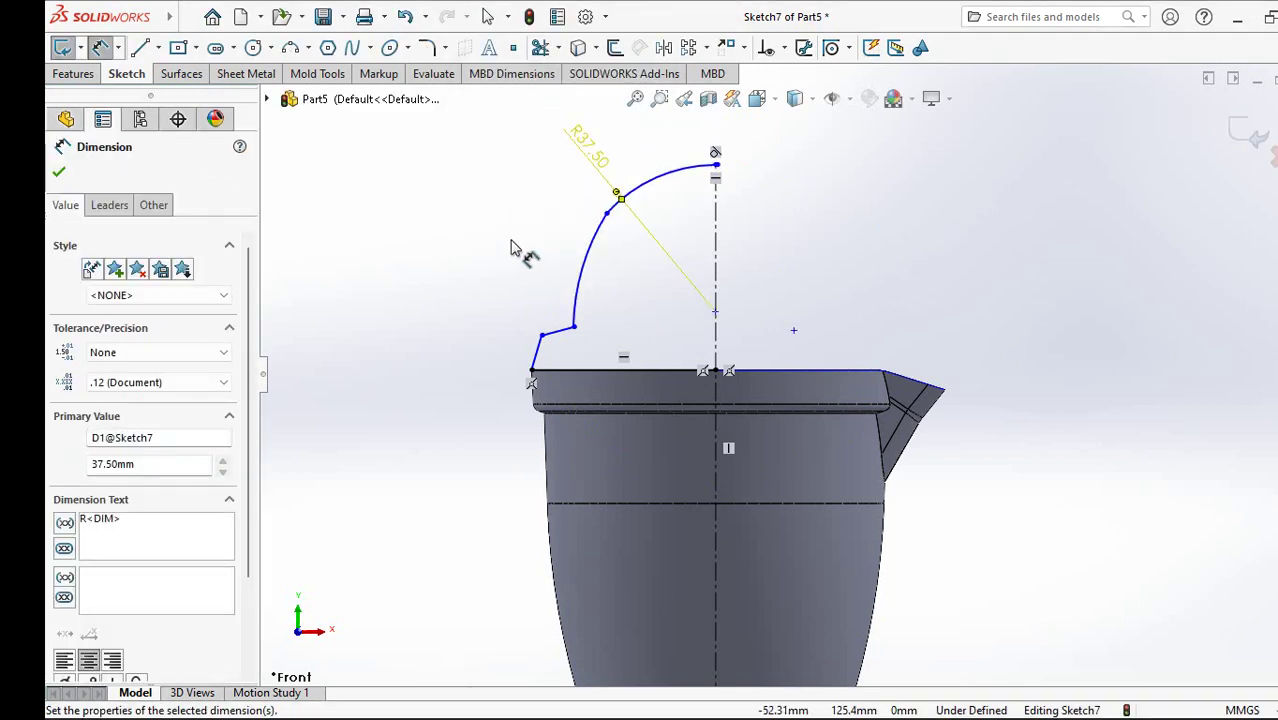
pyautogui.click(715, 165)
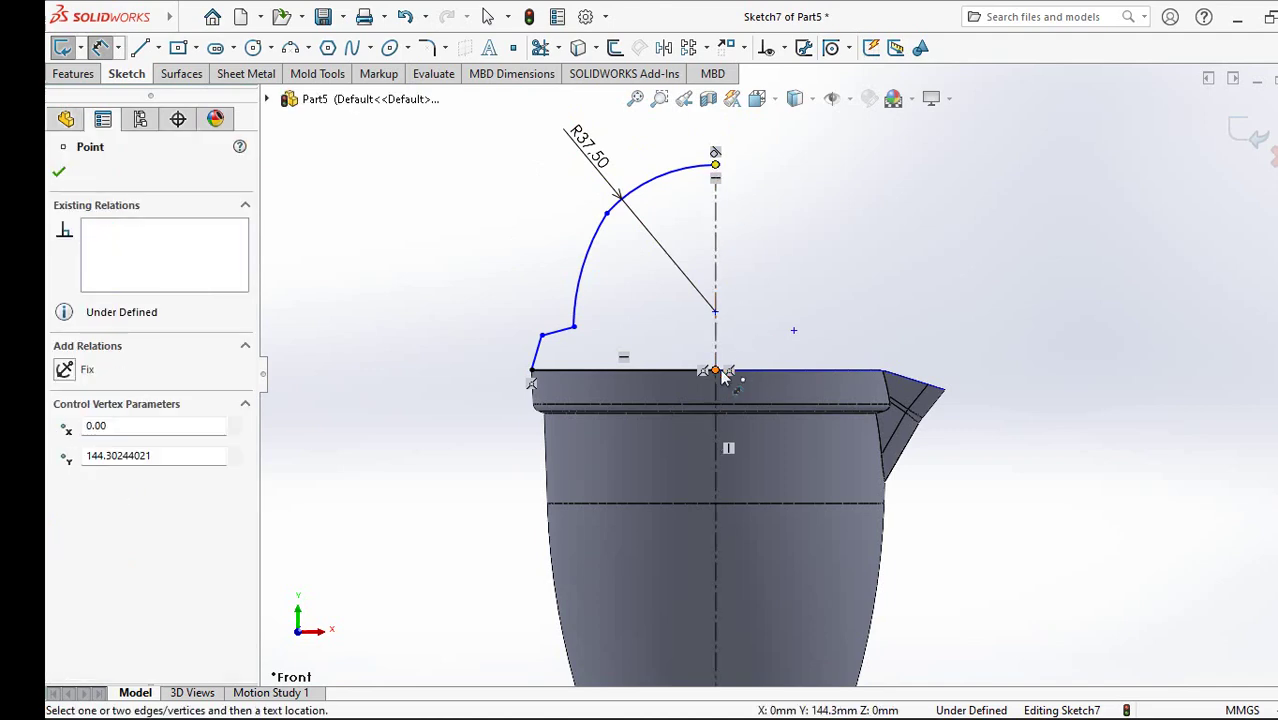
pyautogui.click(715, 371)
pyautogui.click(836, 278)
pyautogui.write('61')
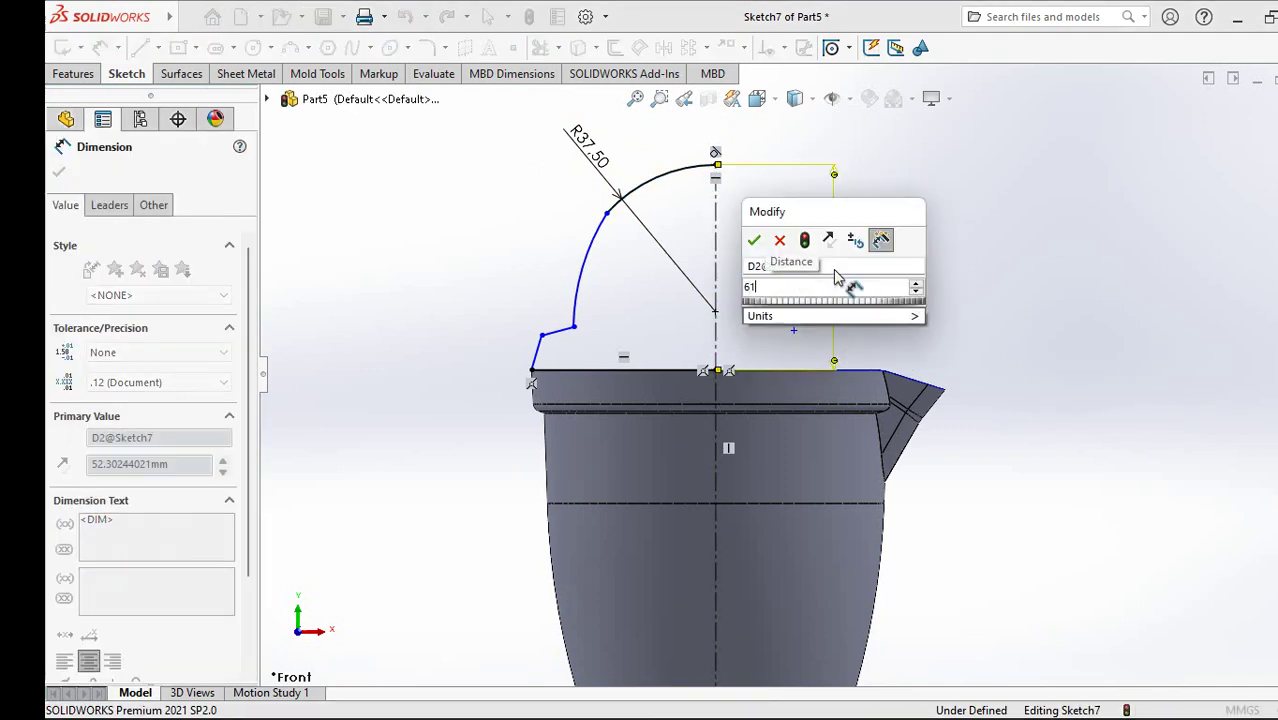
pyautogui.click(754, 240)
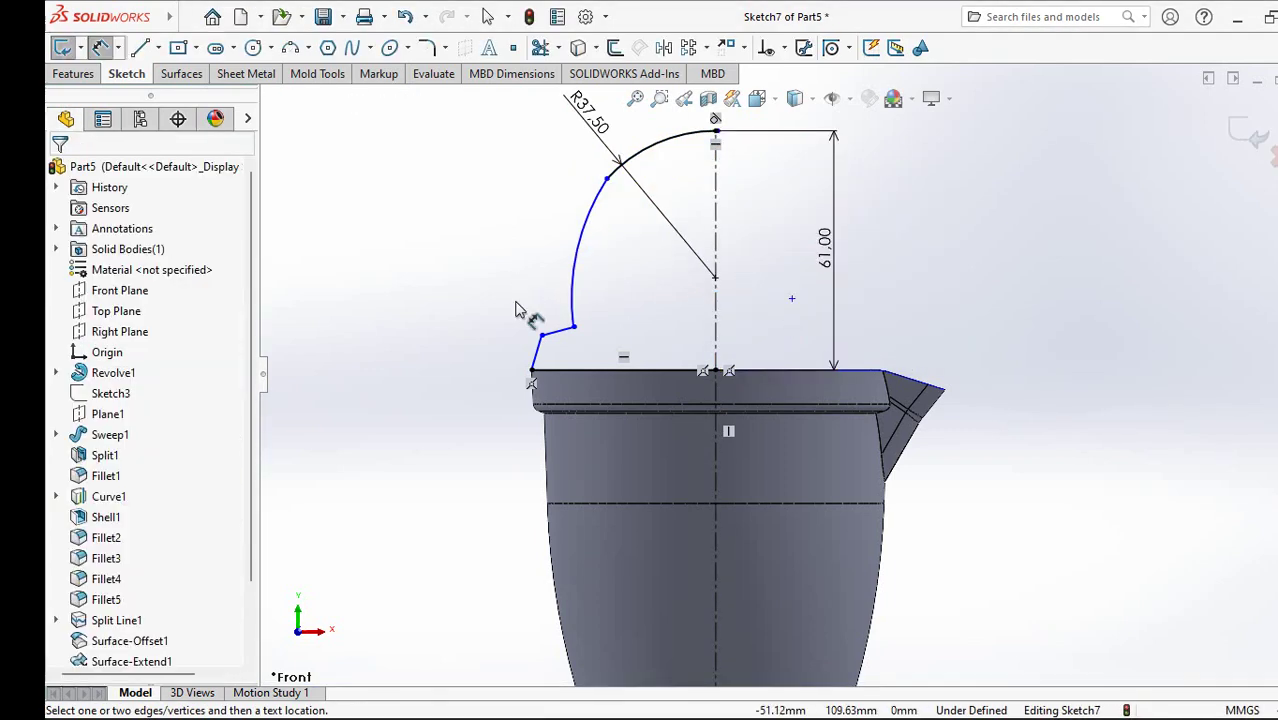
# Step: Add a 6.5 step height above the rim and an 85 width from the arc end to the centre line
pyautogui.click(541, 335)
pyautogui.click(548, 371)
pyautogui.click(497, 368)
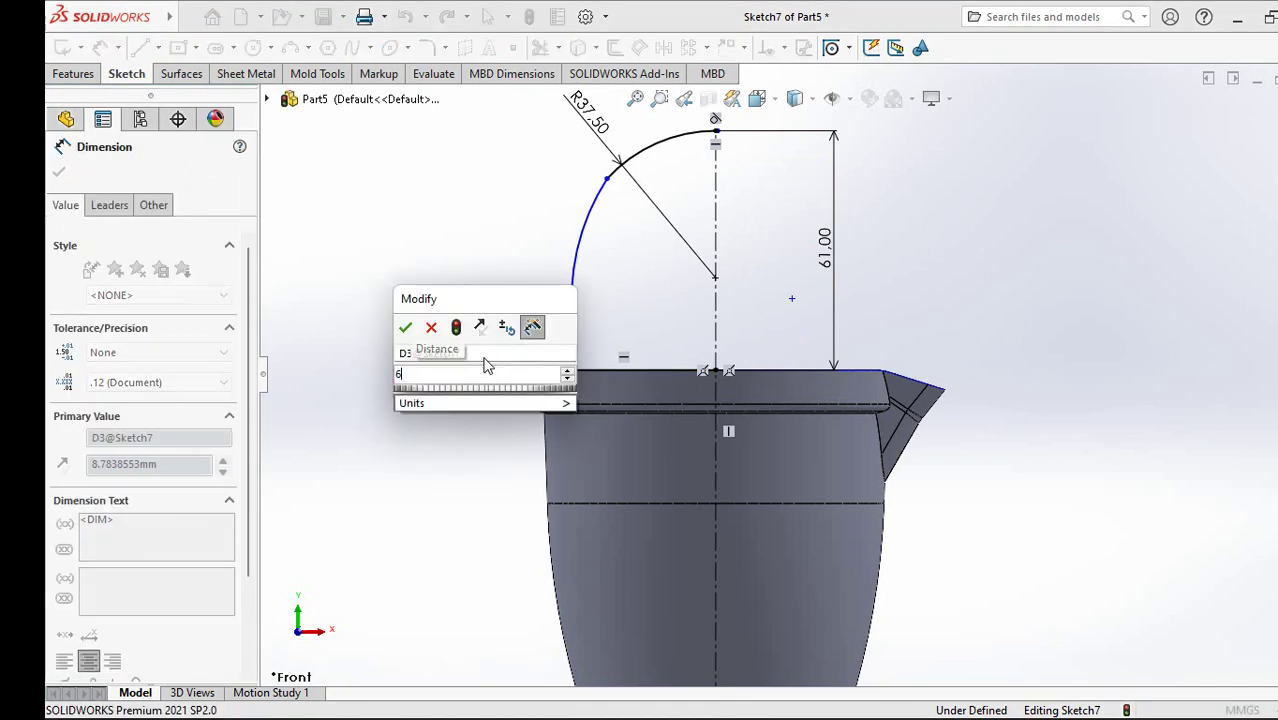
pyautogui.write('6.5')
pyautogui.click(408, 330)
pyautogui.click(405, 290)
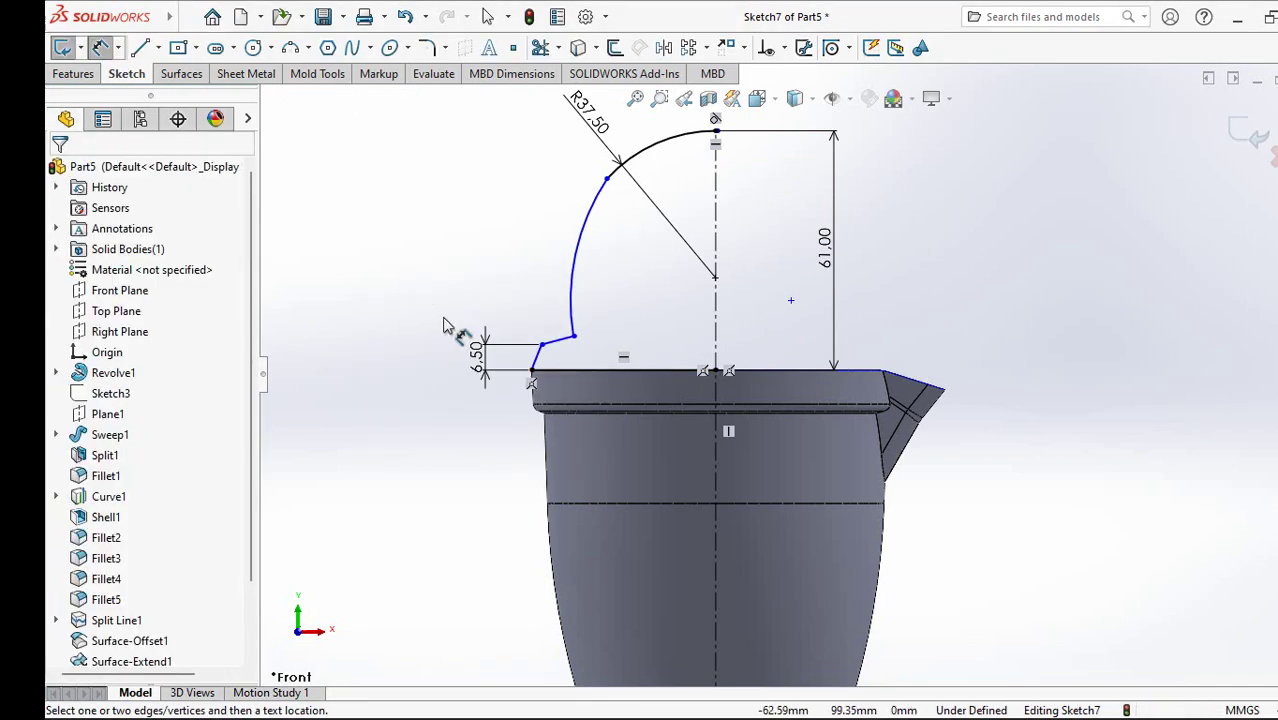
pyautogui.click(573, 336)
pyautogui.click(715, 352)
pyautogui.click(757, 325)
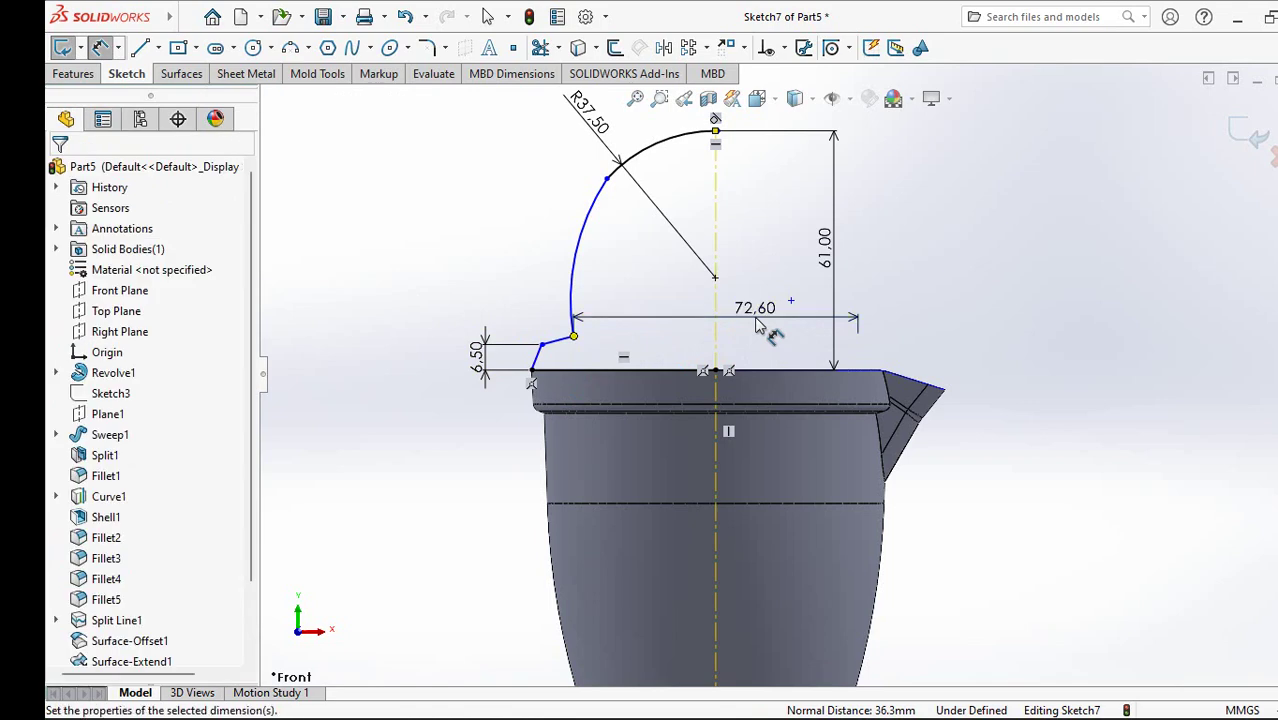
pyautogui.write('85')
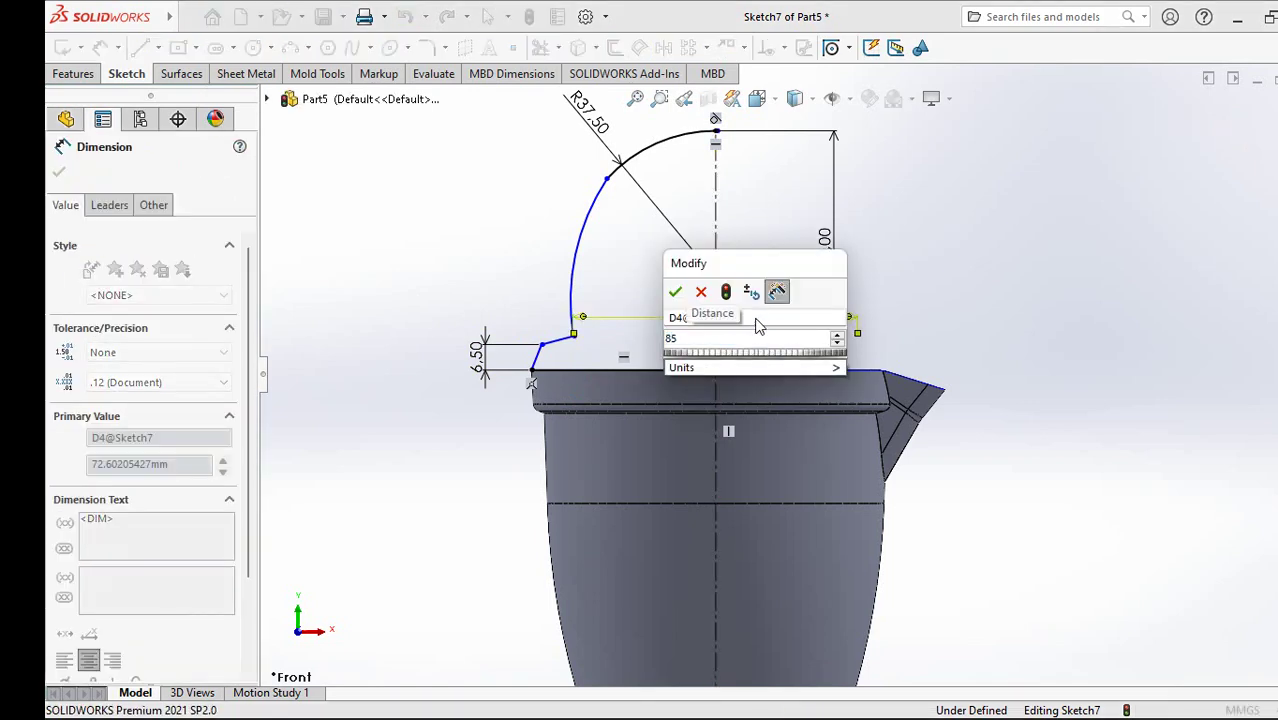
pyautogui.click(675, 291)
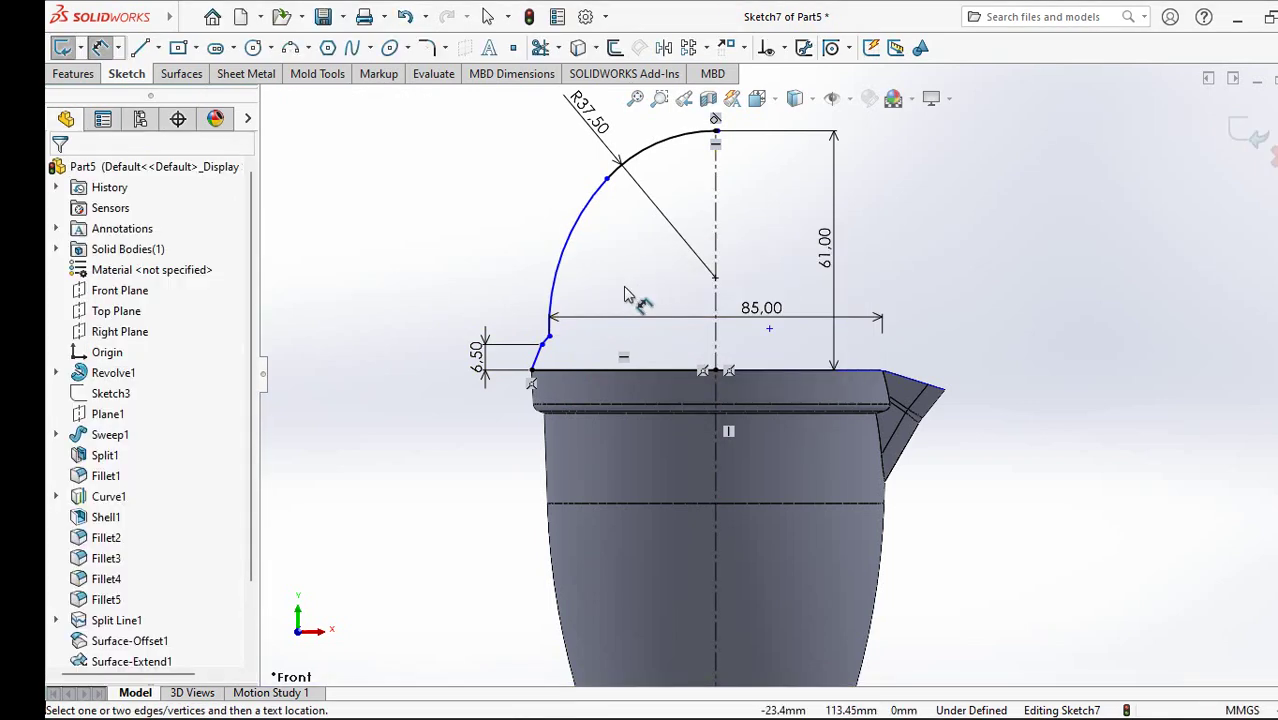
# Step: Give the short slanted line two 3° angle dimensions
pyautogui.click(541, 356)
pyautogui.click(715, 345)
pyautogui.click(632, 304)
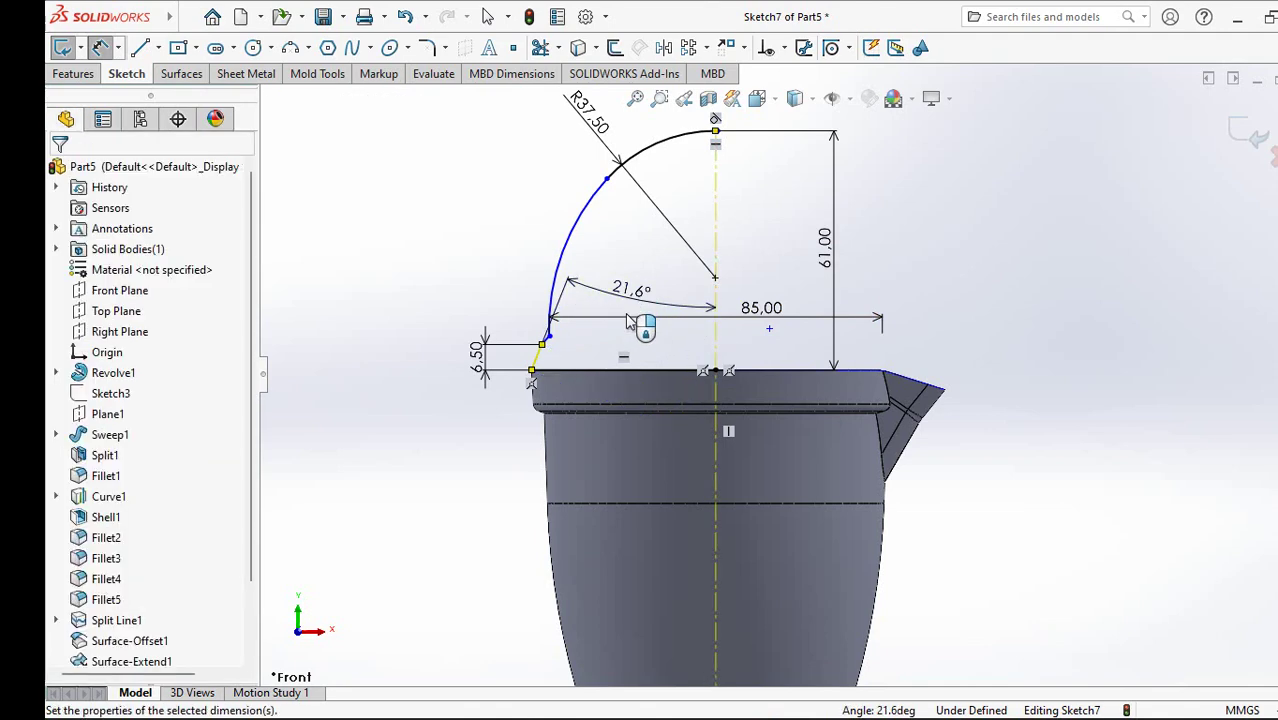
pyautogui.write('3')
pyautogui.press('Return')
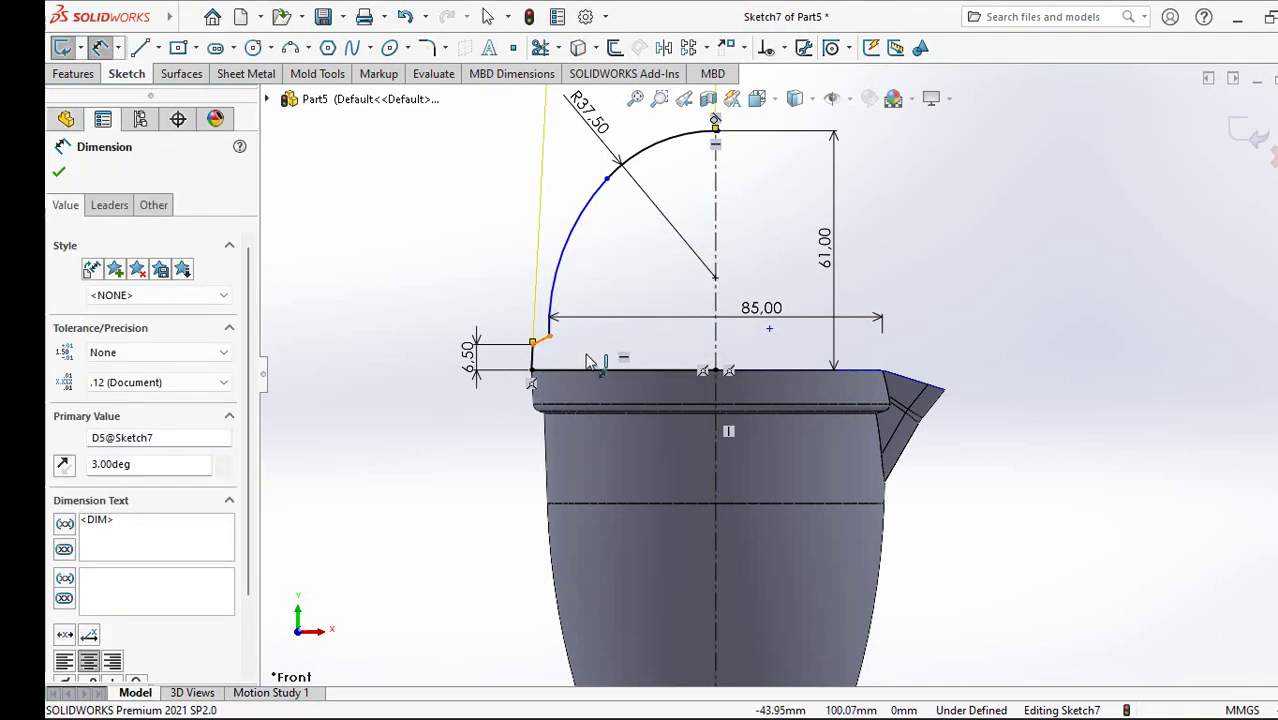
pyautogui.click(590, 366)
pyautogui.click(605, 357)
pyautogui.write('3')
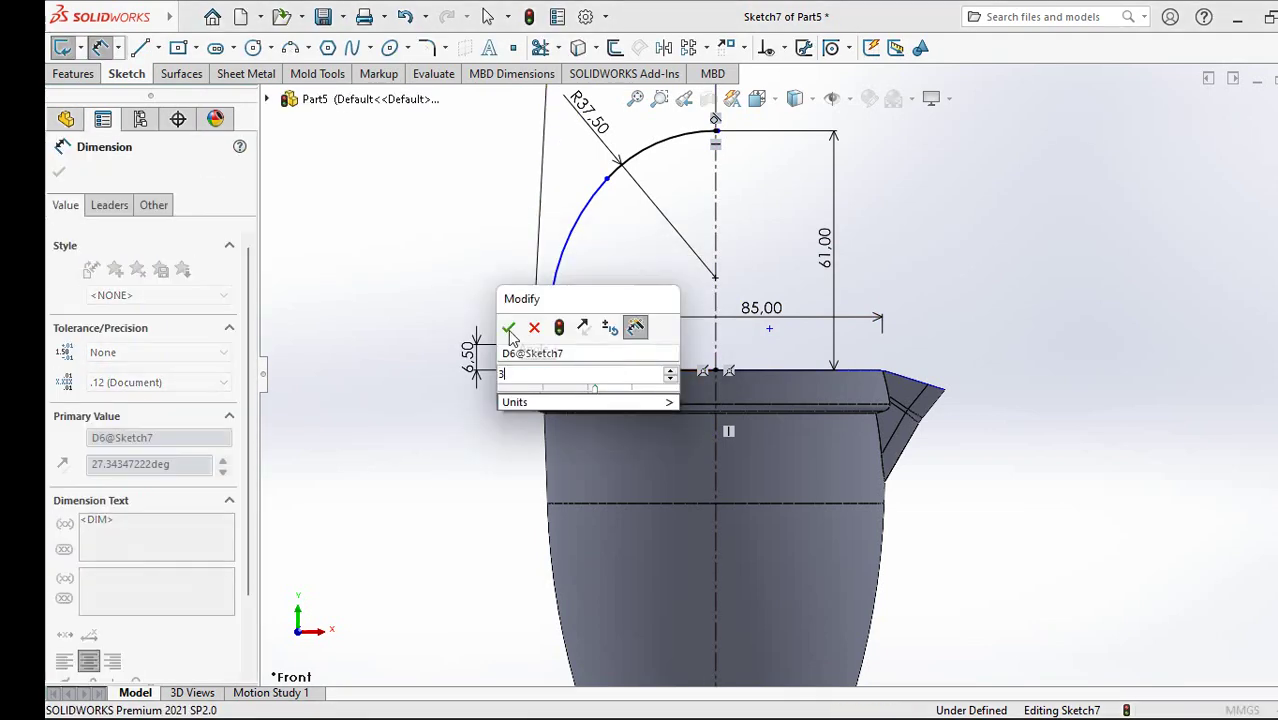
pyautogui.click(509, 329)
# Step: Make the lower and upper handle arcs tangent to each other
pyautogui.rightClick(493, 234)
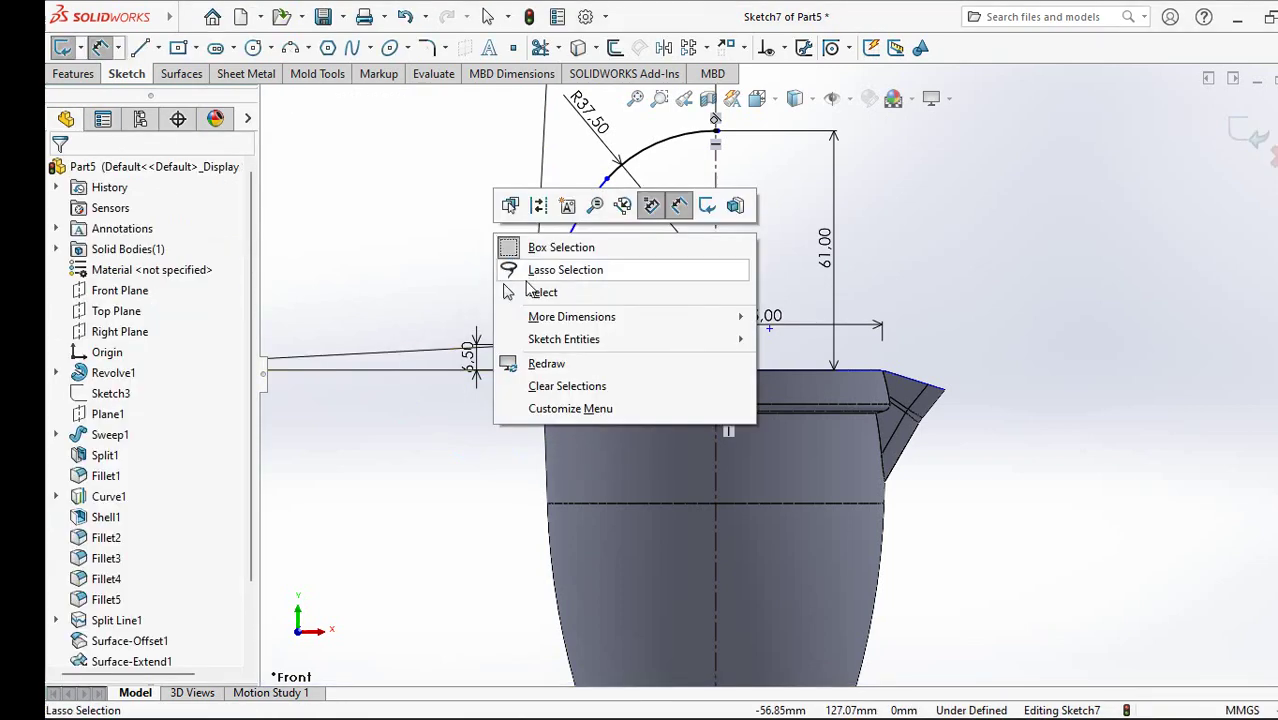
pyautogui.click(530, 292)
pyautogui.click(580, 215)
pyautogui.keyDown('ctrl'); pyautogui.click(643, 160); pyautogui.keyUp('ctrl')
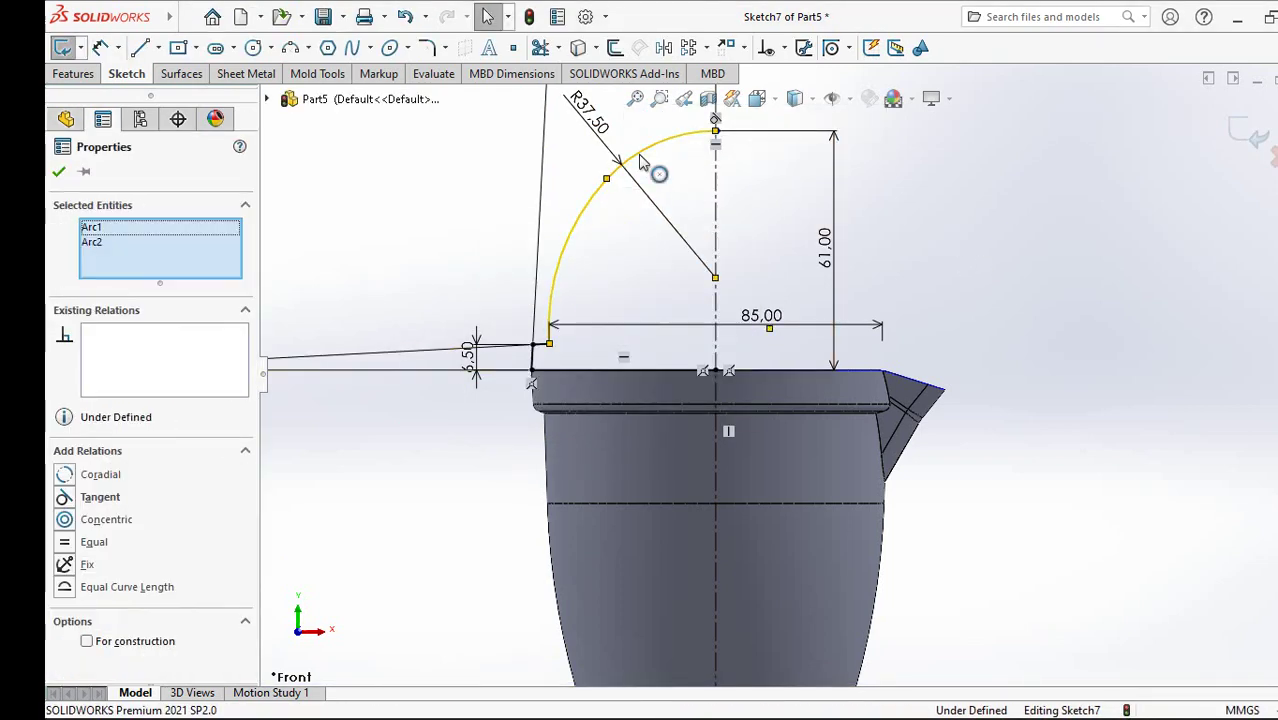
pyautogui.click(697, 64)
pyautogui.click(478, 251)
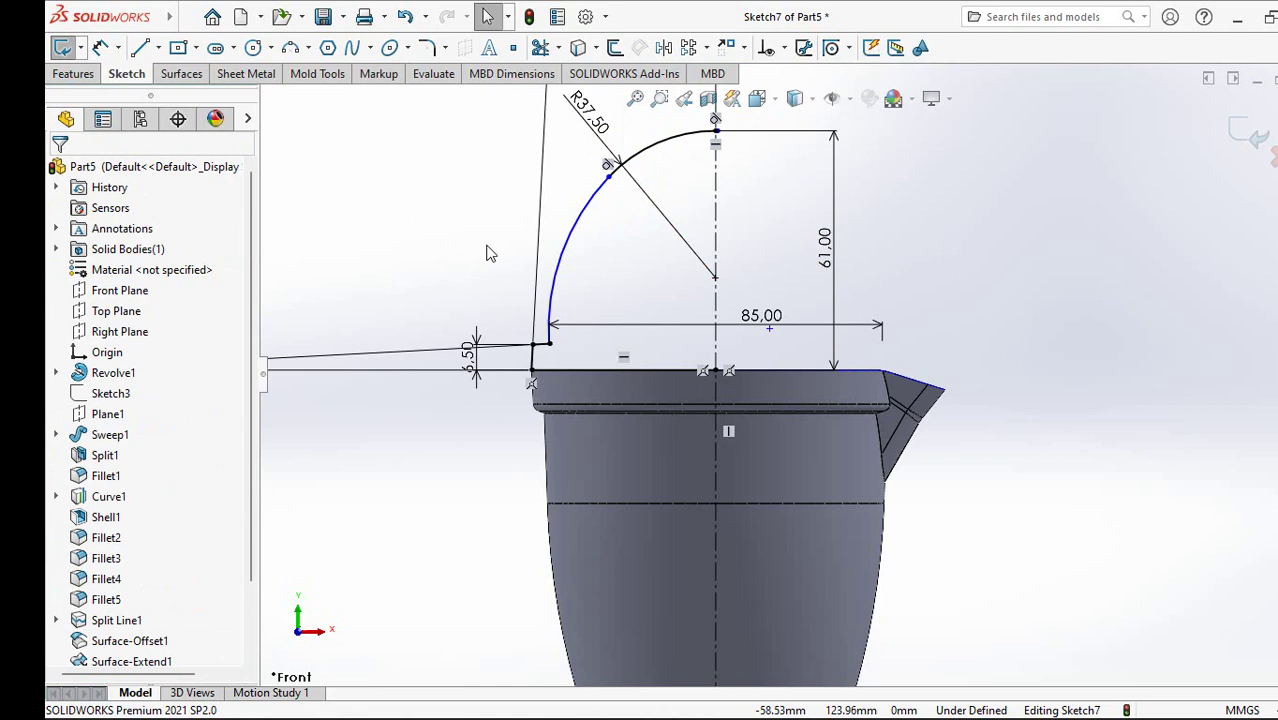
# Step: Draw a vertical centre line down from the arc's lower end and make the arc tangent to it
pyautogui.click(152, 47)
pyautogui.click(180, 94)
pyautogui.click(540, 344)
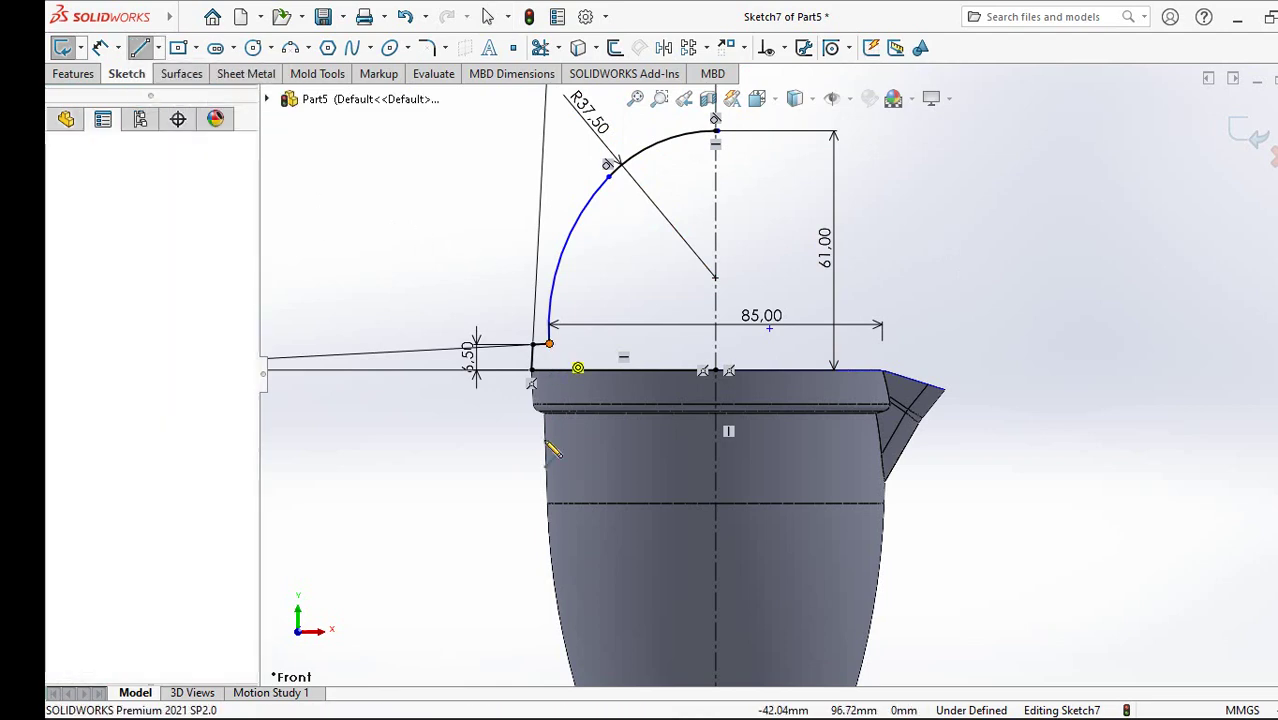
pyautogui.click(549, 467)
pyautogui.press('Escape')
pyautogui.click(551, 305)
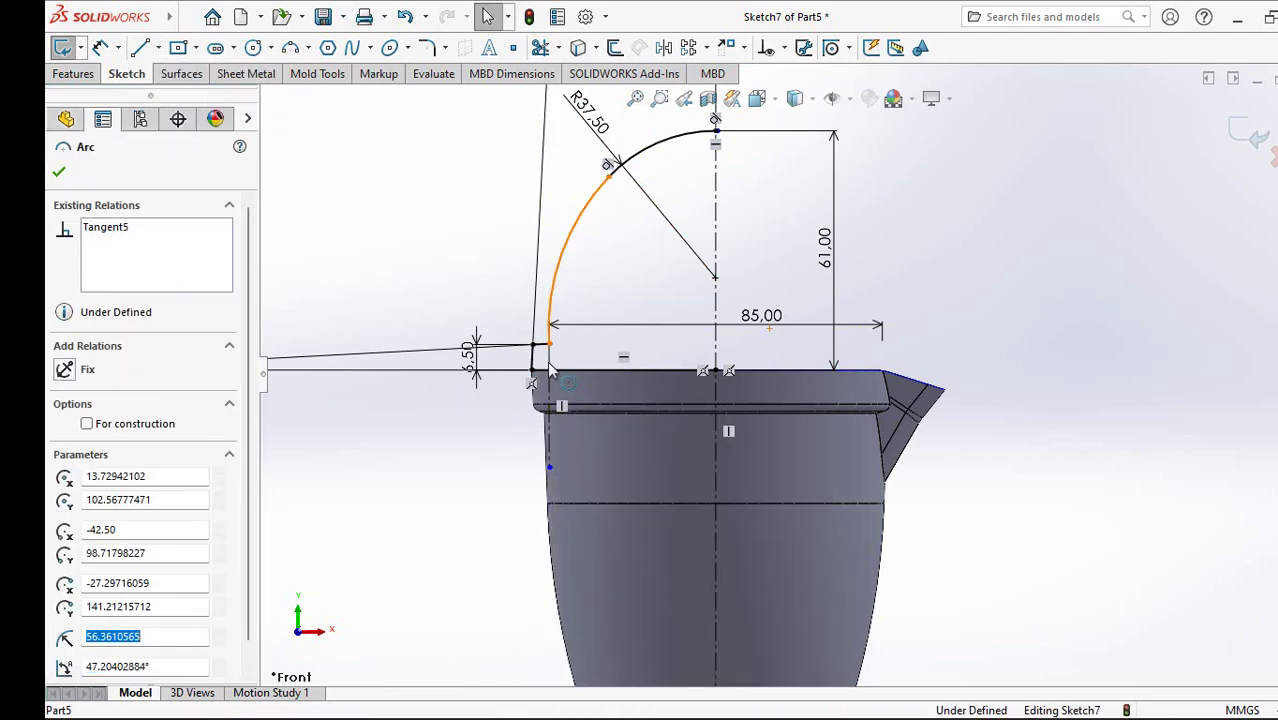
pyautogui.keyDown('ctrl'); pyautogui.click(550, 369); pyautogui.keyUp('ctrl')
pyautogui.click(737, 299)
pyautogui.click(456, 271)
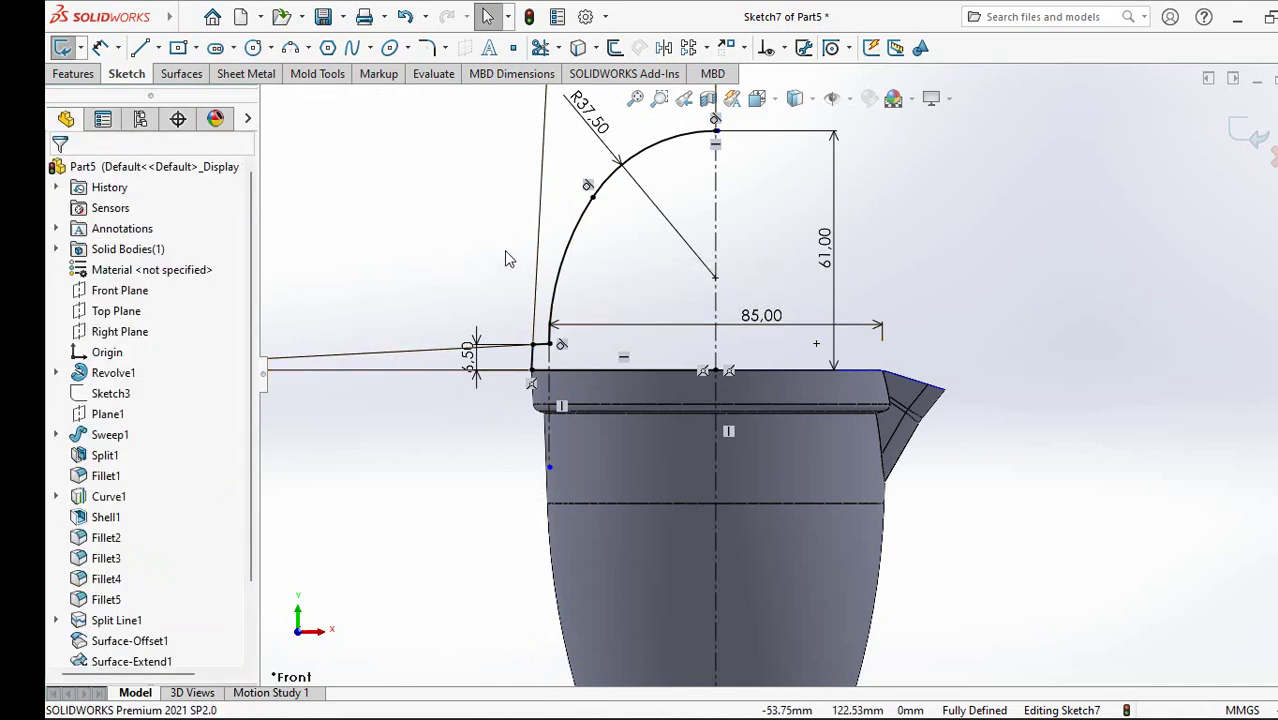
# Step: Zoom and rotate to inspect the sketch, then return to the front view of the jug
pyautogui.scroll(2, 497, 293)
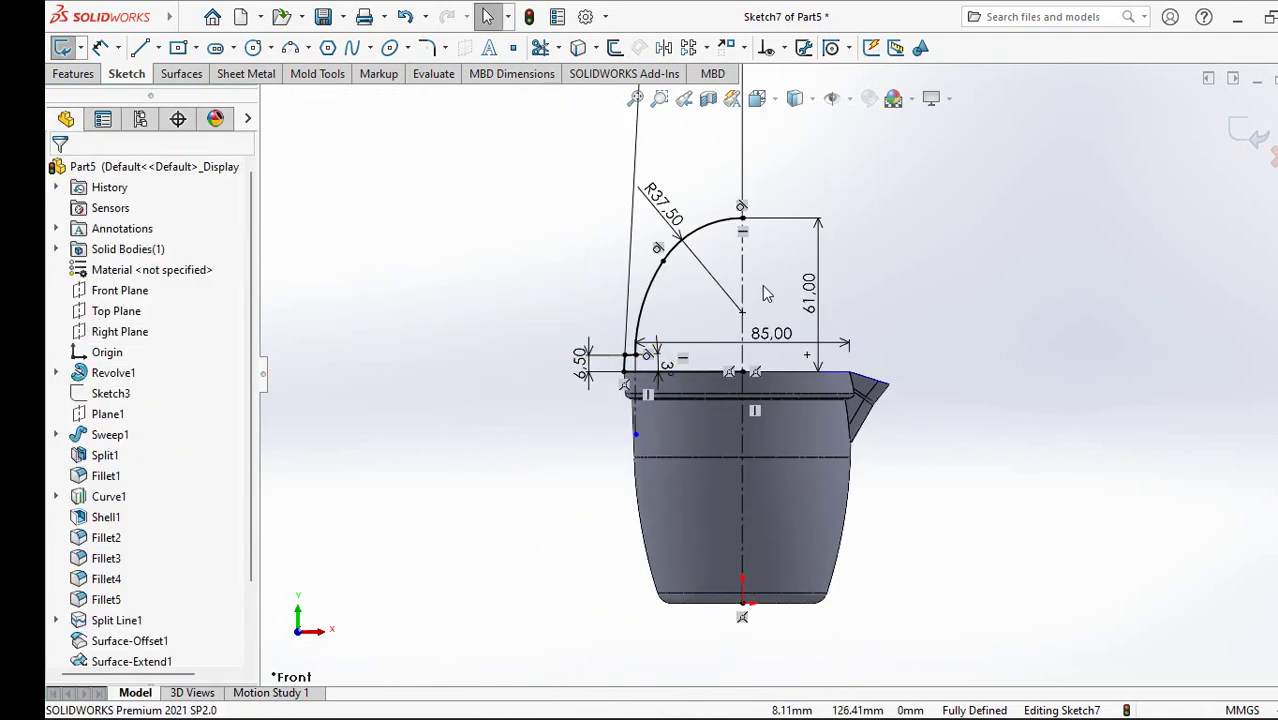
pyautogui.scroll(3, 764, 292)
pyautogui.scroll(3, 770, 300)
pyautogui.moveTo(775, 305); pyautogui.dragTo(800, 322, button='middle')
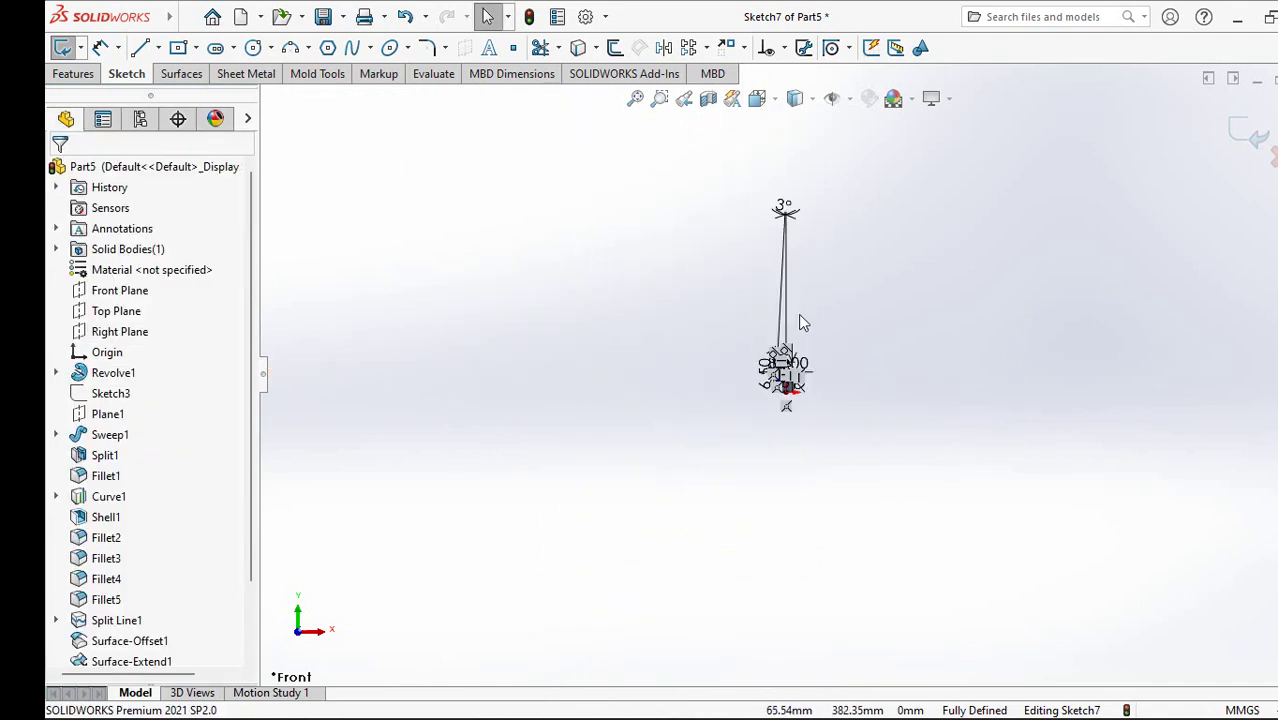
pyautogui.click(782, 376)
pyautogui.click(635, 98)
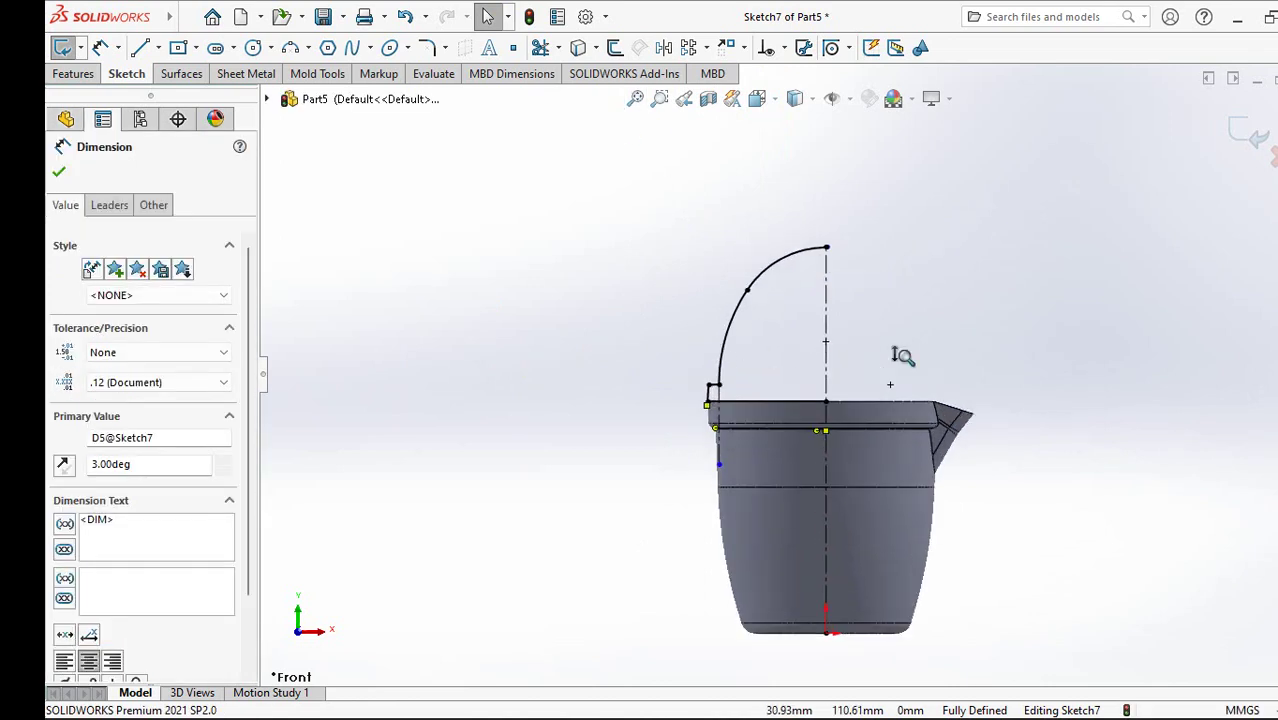
pyautogui.press('Escape')
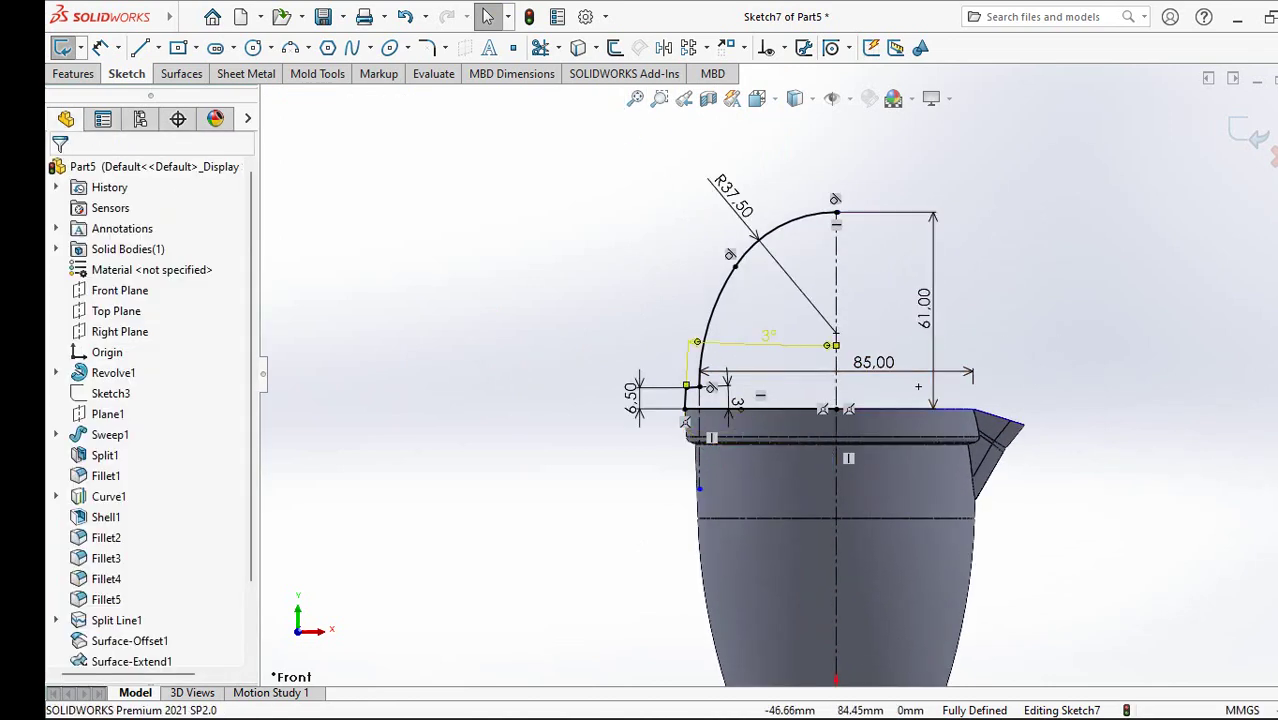
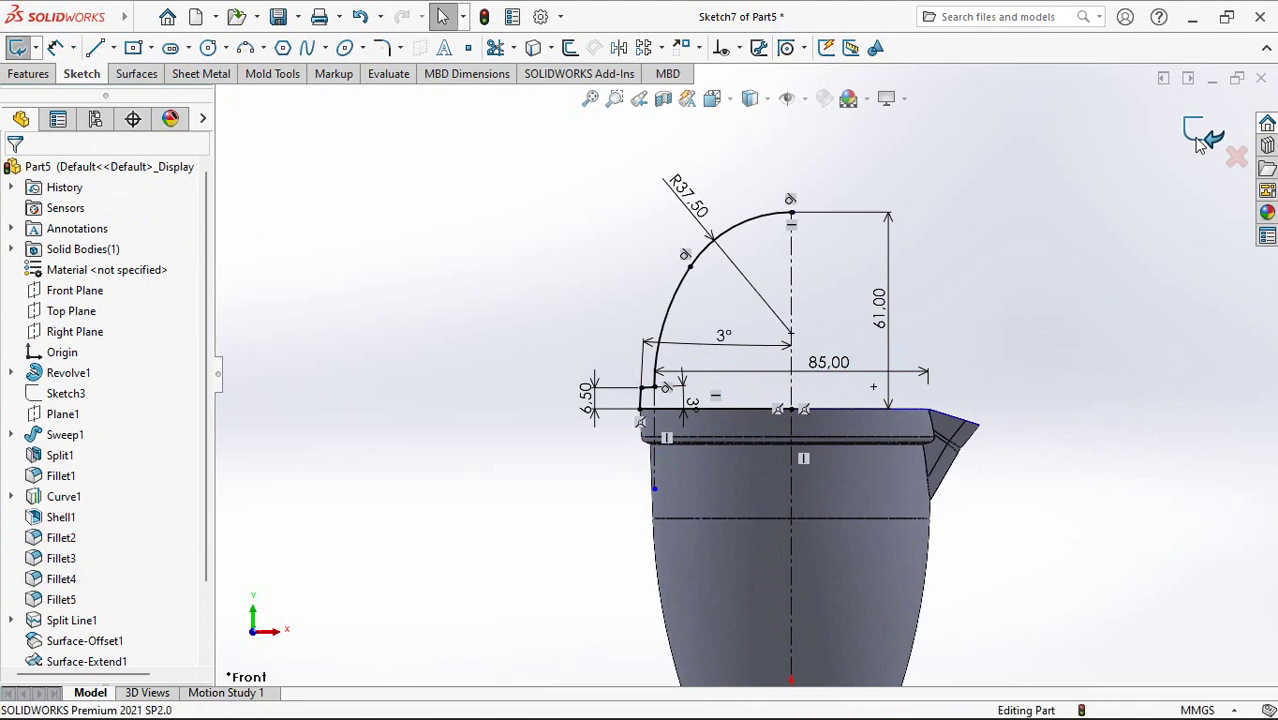
# Step: Revolve the closed arched profile a full 360° around centre line Line8
pyautogui.click(1200, 143)
pyautogui.click(688, 376)
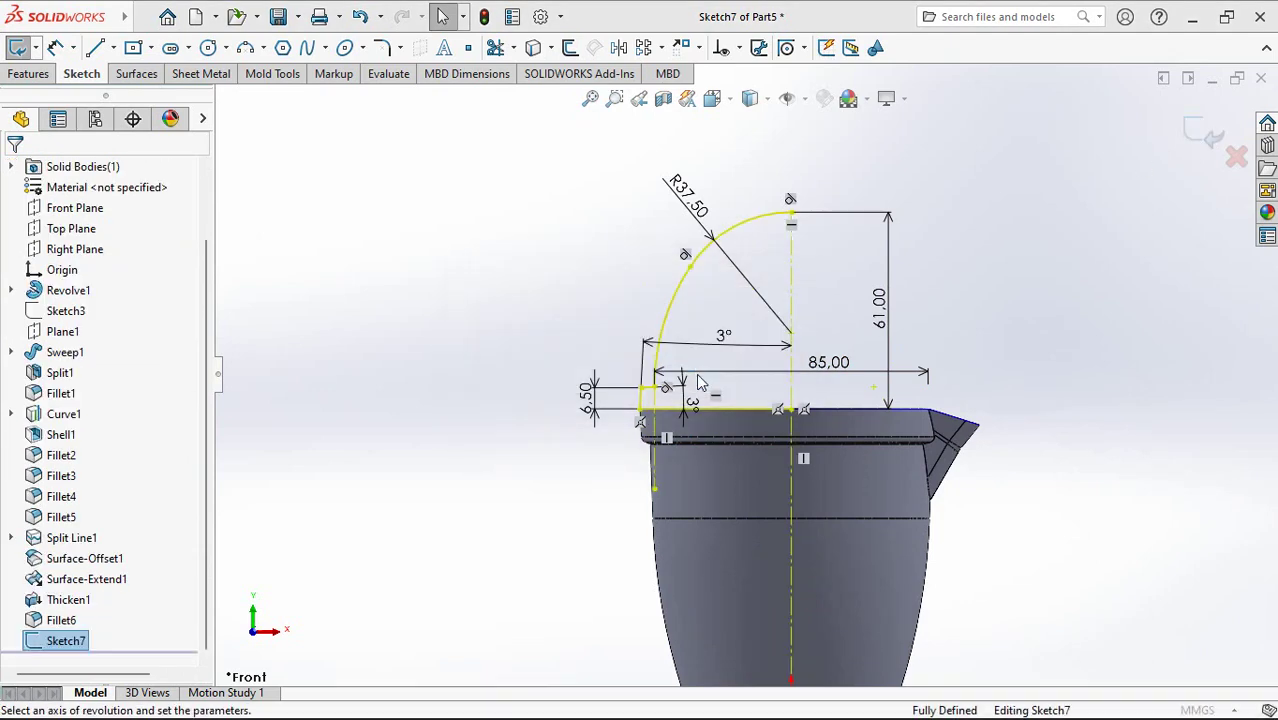
pyautogui.click(790, 293)
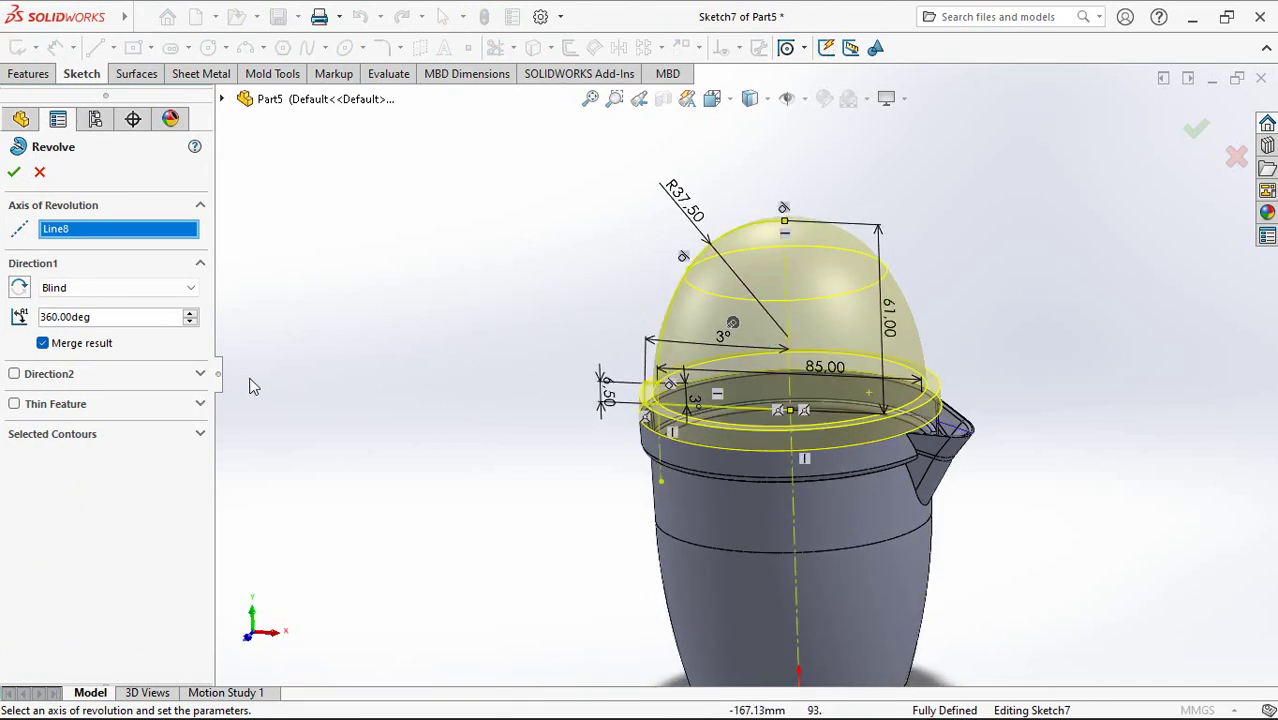
pyautogui.click(13, 173)
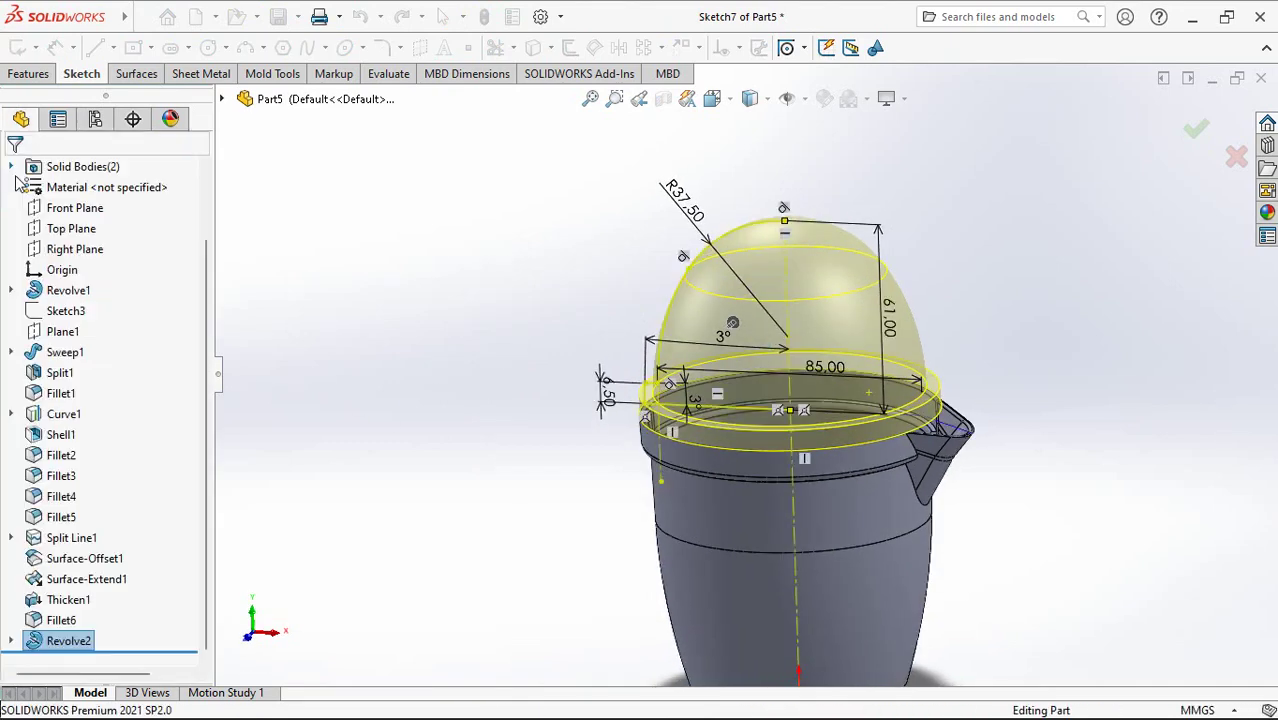
# Step: Hide the cup body and Curve1 so only the dome is visible
pyautogui.click(757, 527)
pyautogui.click(848, 480)
pyautogui.moveTo(565, 497)
pyautogui.mouseDown(button='middle')
pyautogui.moveTo(566, 393)
pyautogui.moveTo(540, 395)
pyautogui.mouseUp(button='middle')
pyautogui.click(688, 430)
pyautogui.click(765, 365)
# Step: Shell the dome to a 1.30 mm wall, leaving the bottom face open
pyautogui.click(427, 50)
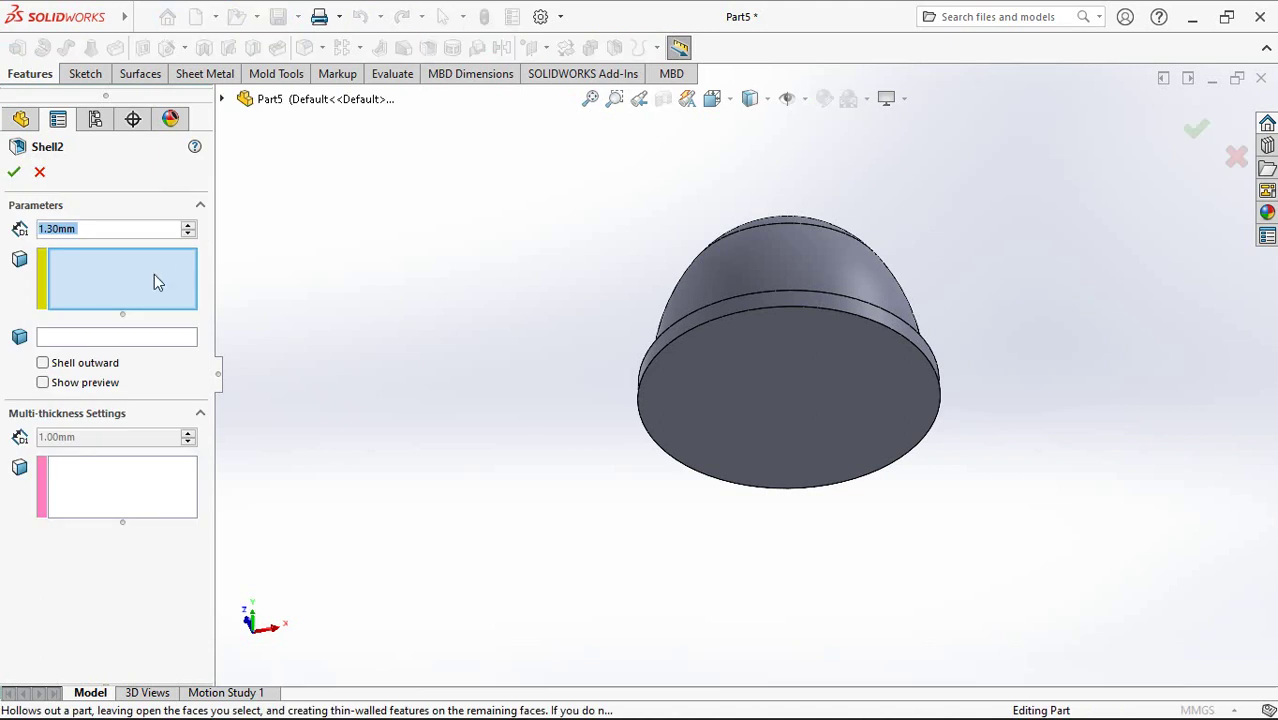
pyautogui.click(789, 410)
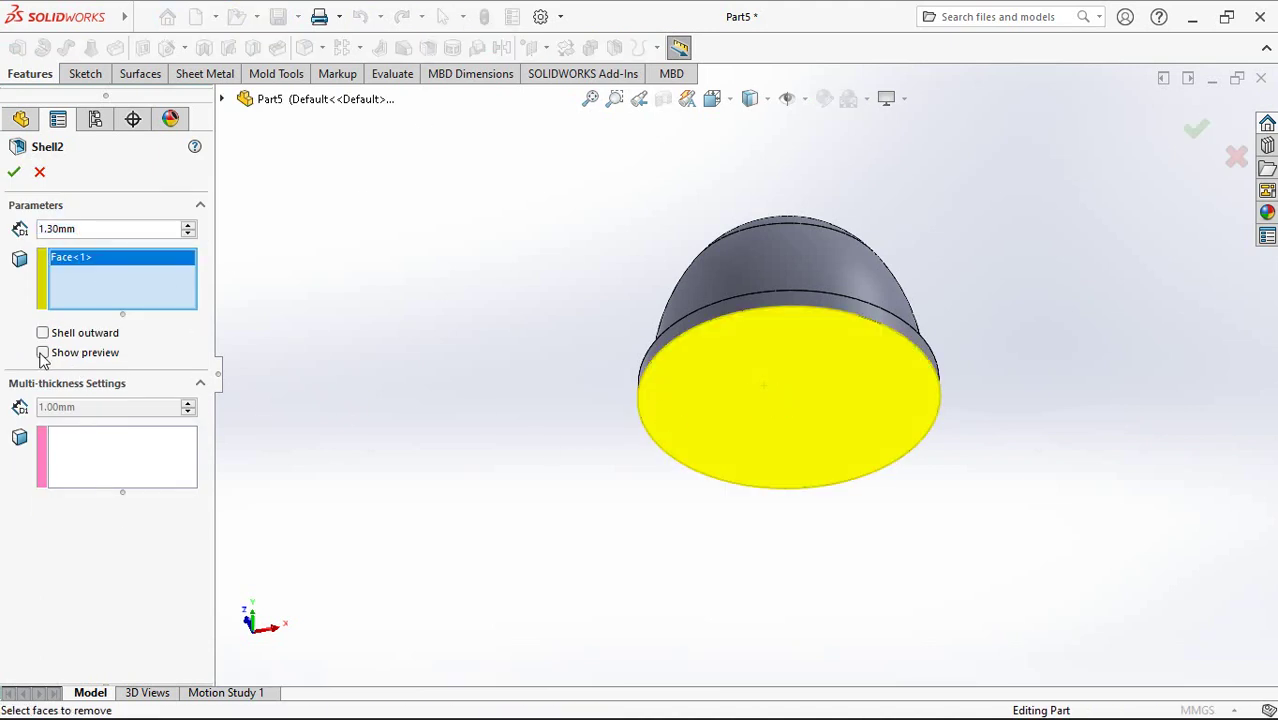
pyautogui.click(14, 174)
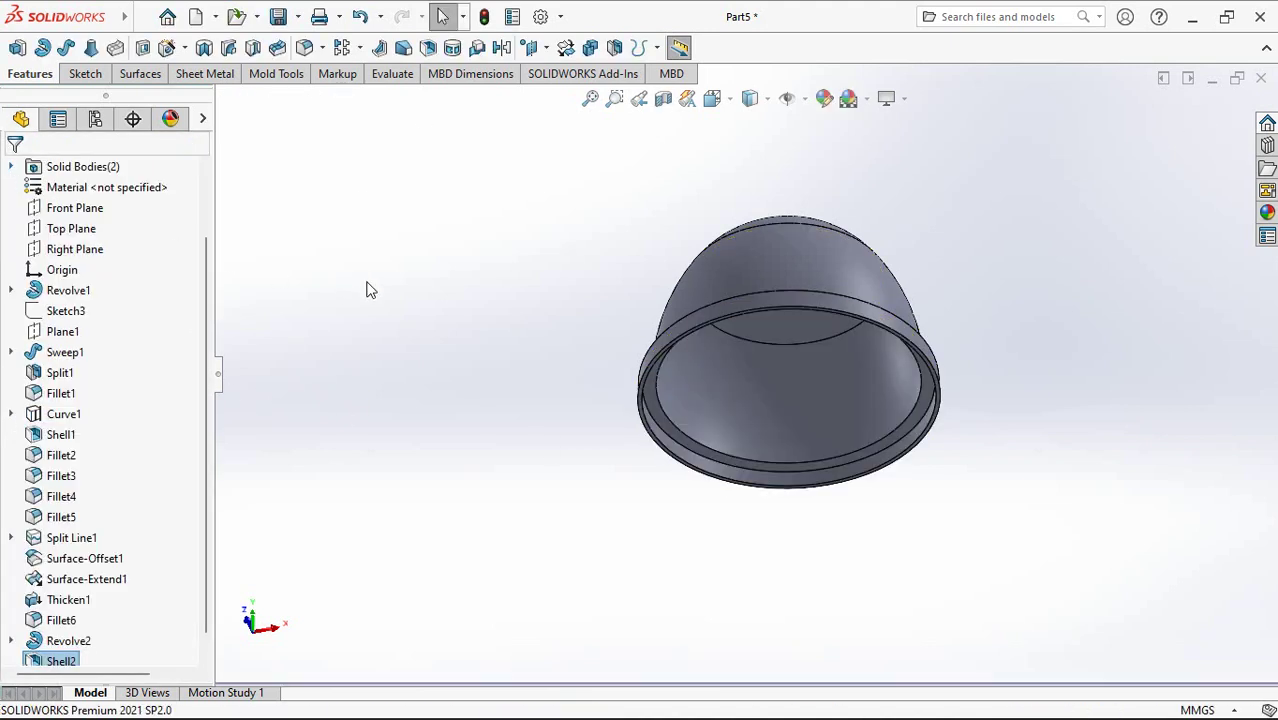
# Step: Round the two rim edges with a 1.5 mm fillet
pyautogui.click(305, 50)
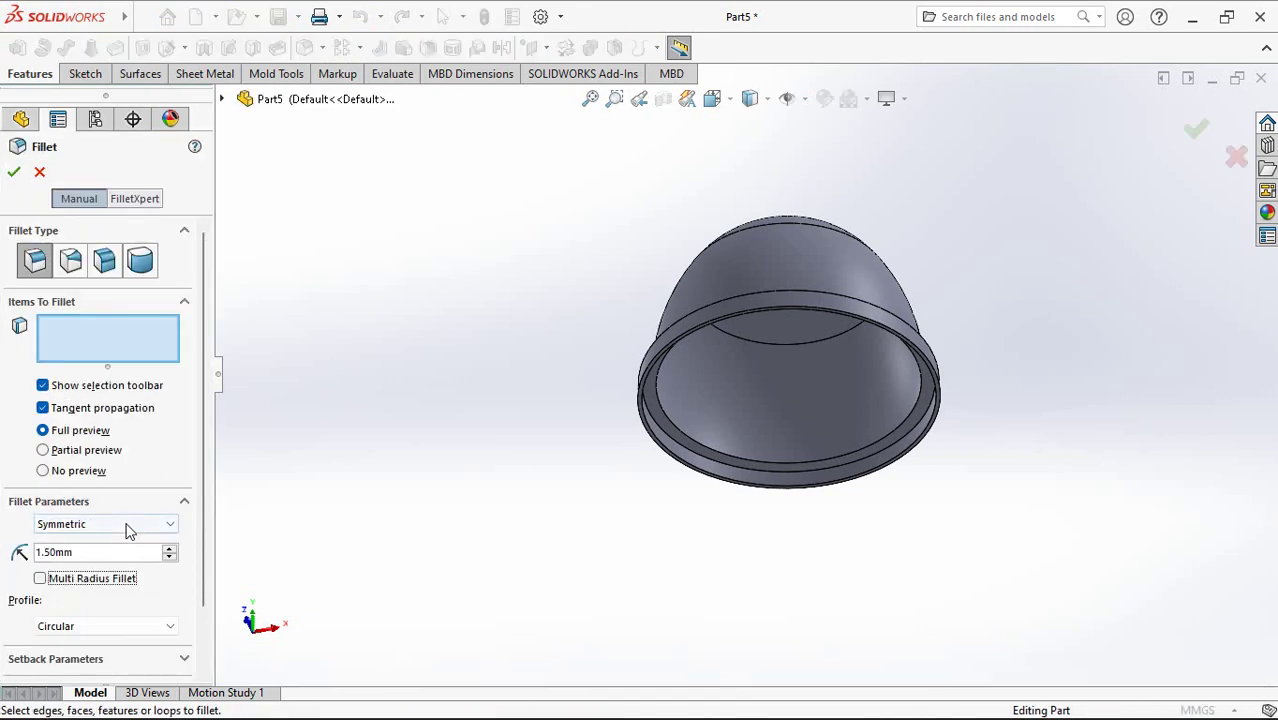
pyautogui.scroll(-3, 683, 415)
pyautogui.click(655, 438)
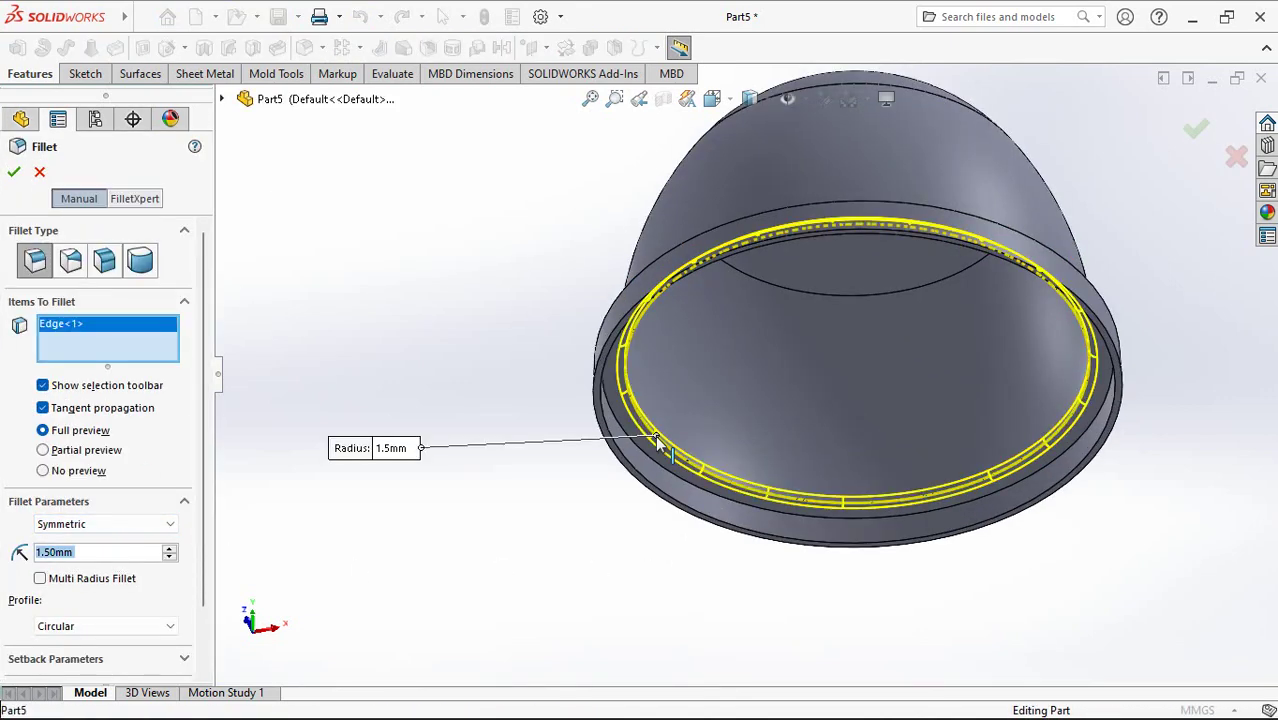
pyautogui.moveTo(655, 438); pyautogui.dragTo(661, 558, button='middle')
pyautogui.click(634, 478)
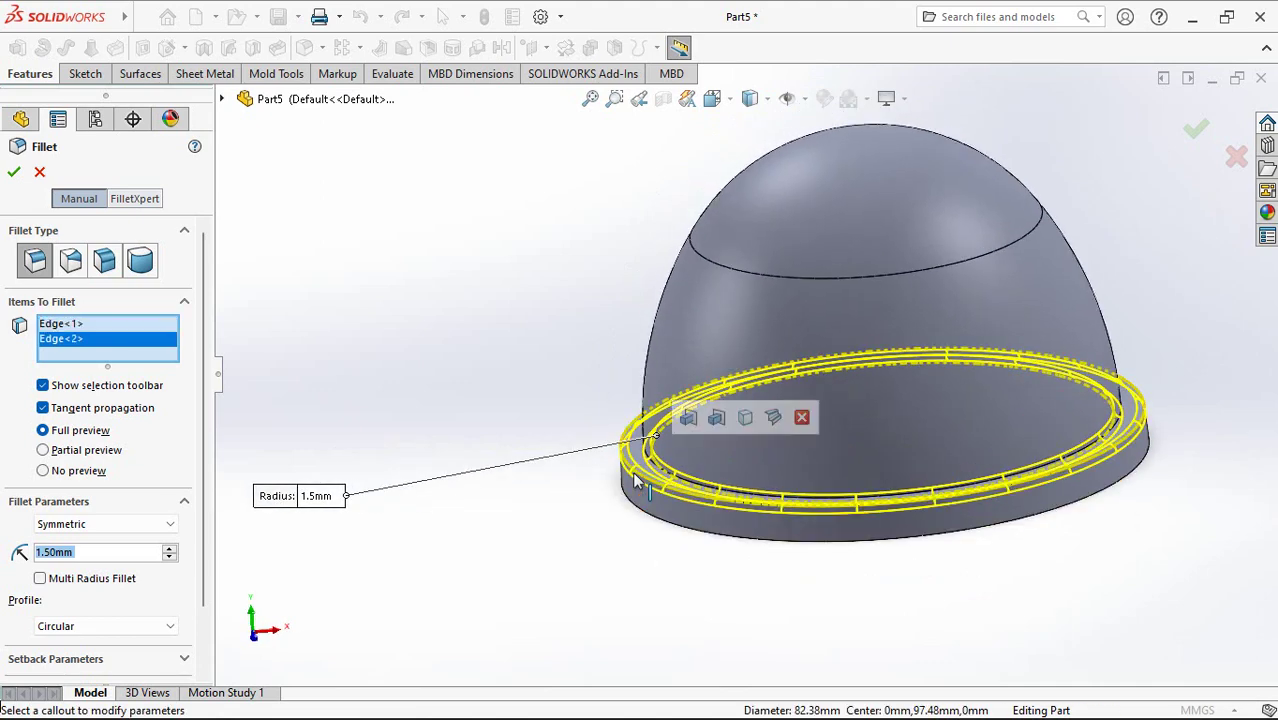
pyautogui.press('Return')
# Step: Add a 0.5 mm fillet on the inner rim edge
pyautogui.moveTo(553, 493); pyautogui.dragTo(531, 374, button='middle')
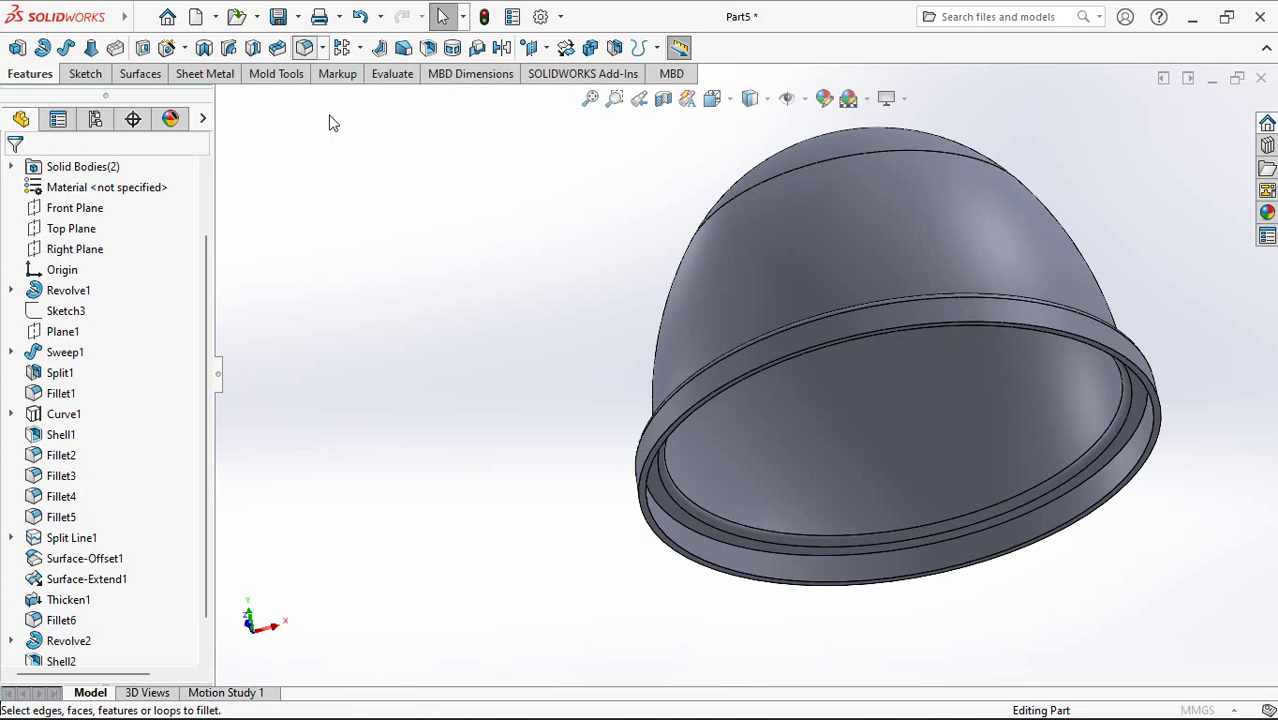
pyautogui.press('Return')
pyautogui.write('0.50mm')
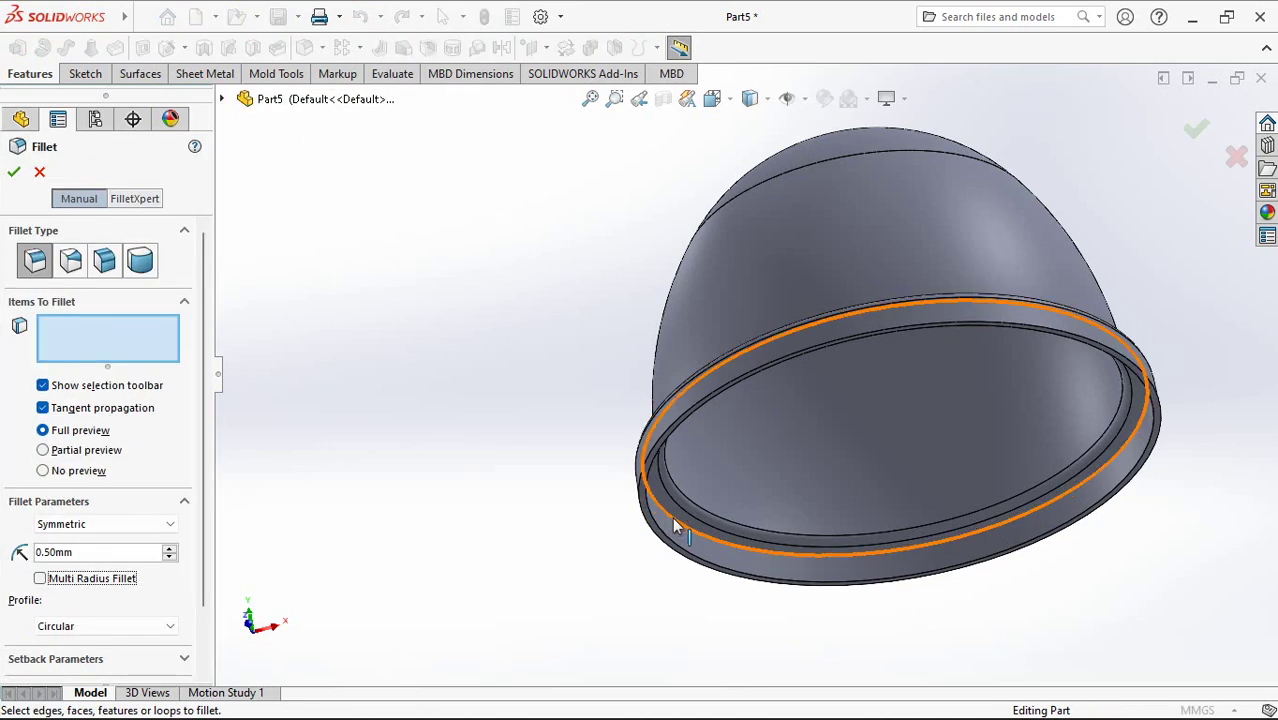
pyautogui.click(672, 517)
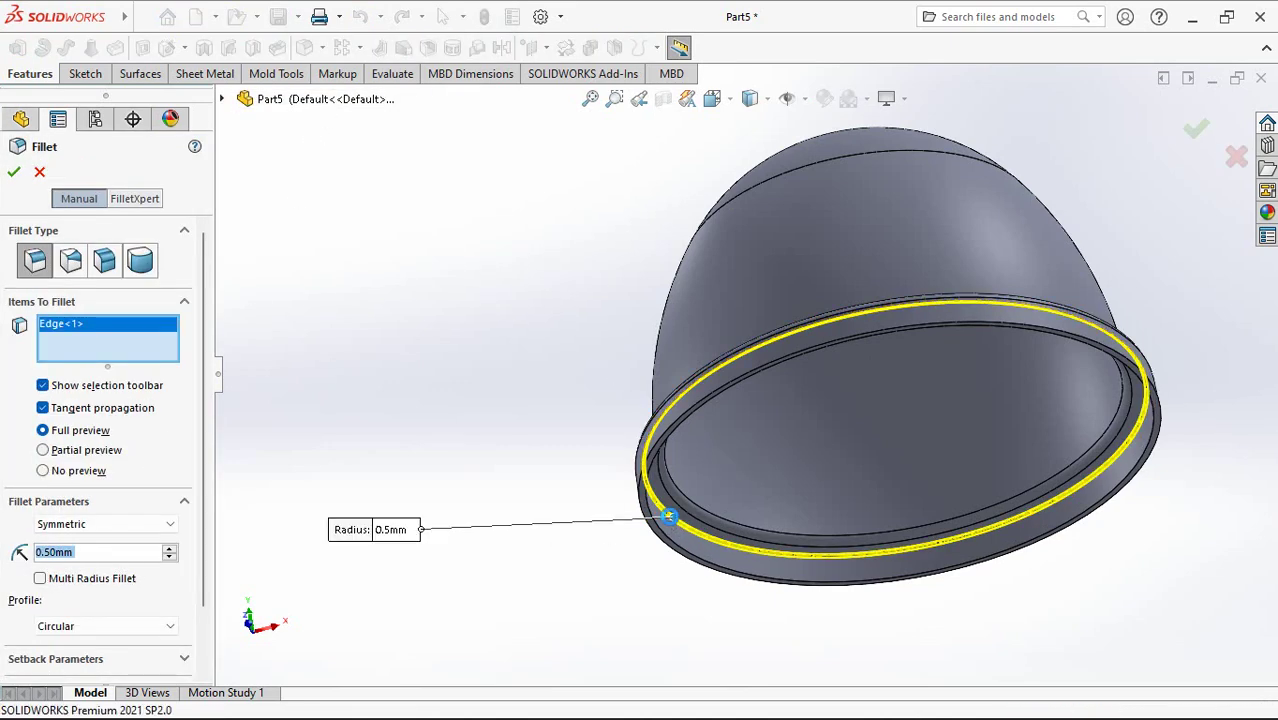
pyautogui.press('Return')
pyautogui.scroll(3, 540, 350)
pyautogui.moveTo(559, 305); pyautogui.dragTo(563, 470, button='middle')
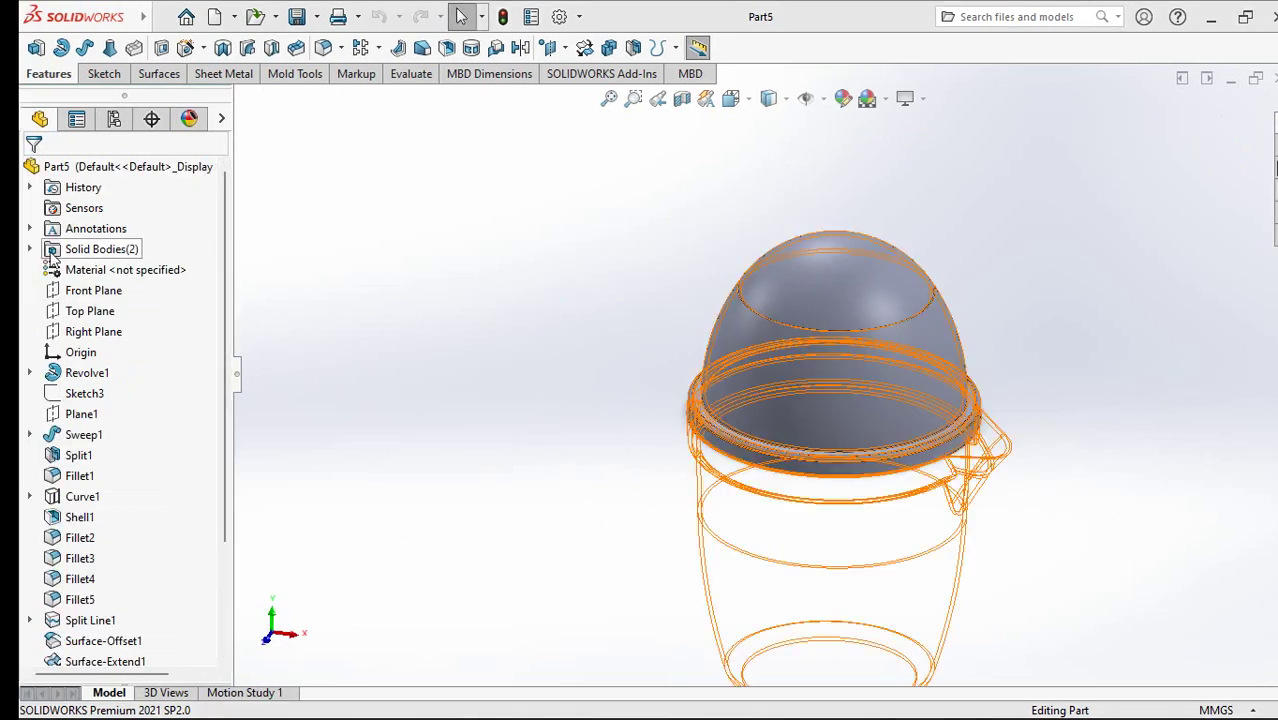
# Step: Show the cup body Fillet6 and hide the dome body Fillet8
pyautogui.click(29, 249)
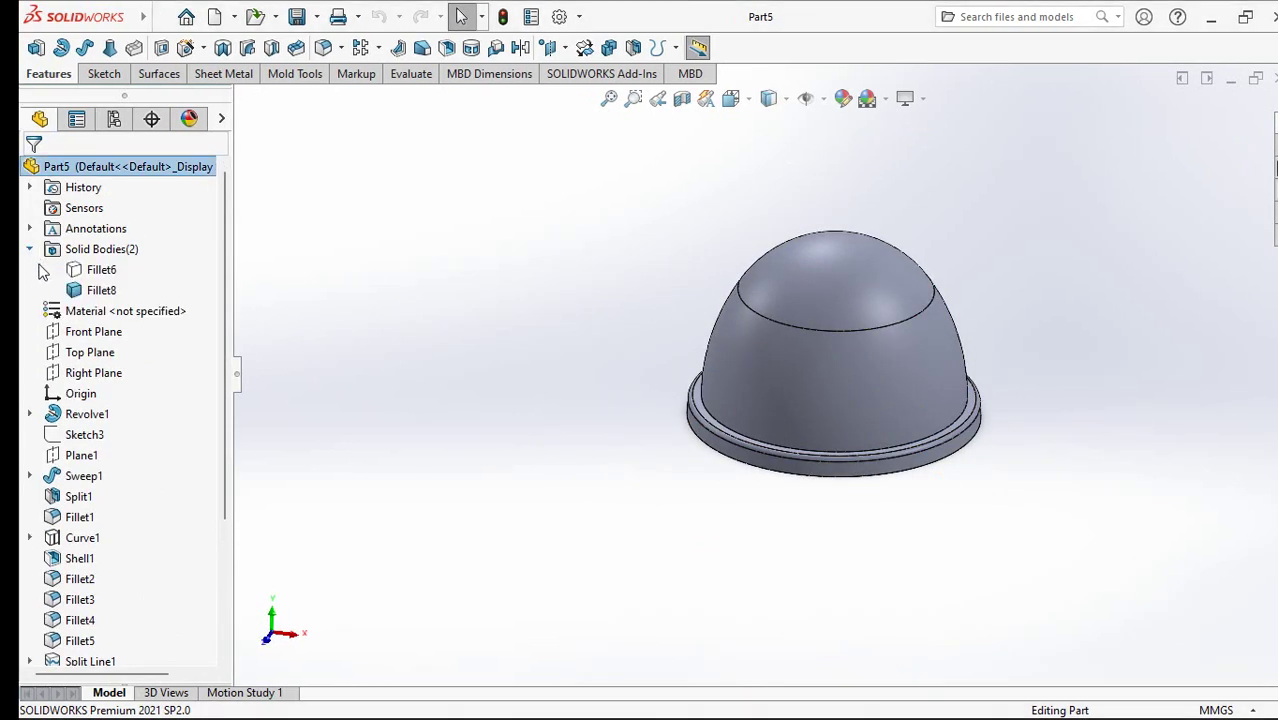
pyautogui.click(100, 270)
pyautogui.click(93, 240)
pyautogui.click(100, 290)
pyautogui.click(93, 266)
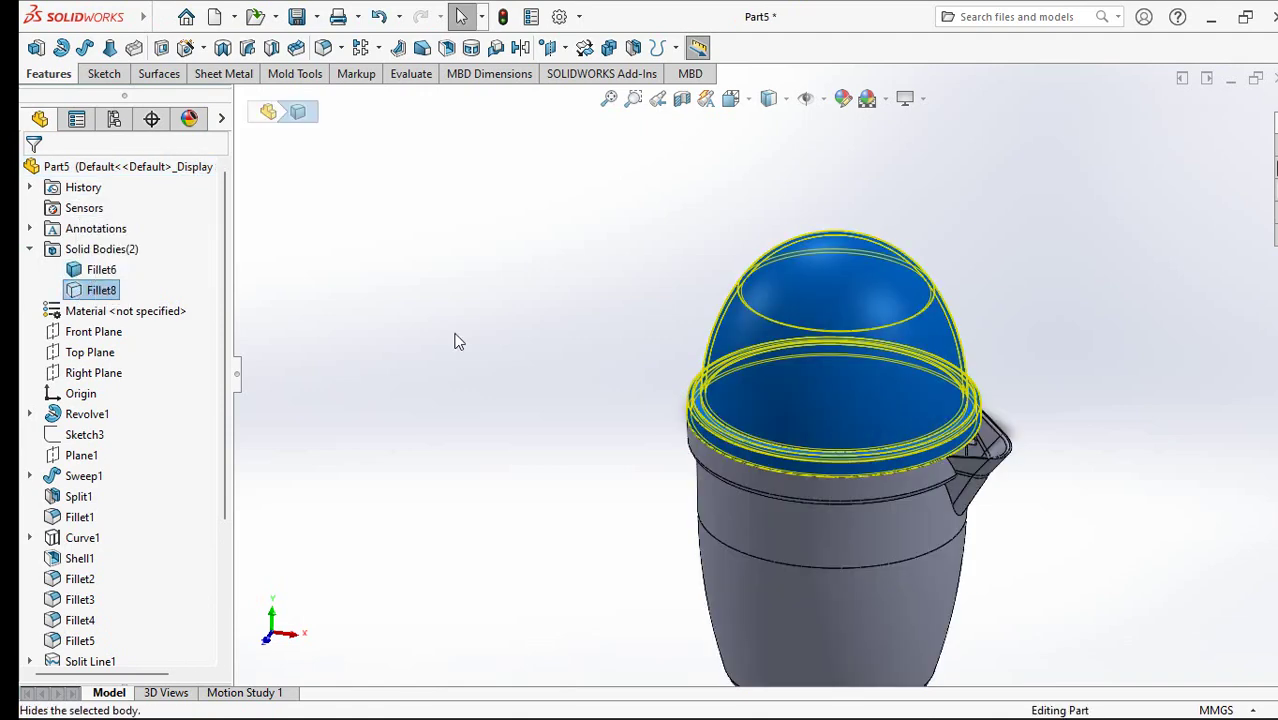
# Step: Start a new sketch on the Front Plane
pyautogui.click(85, 340)
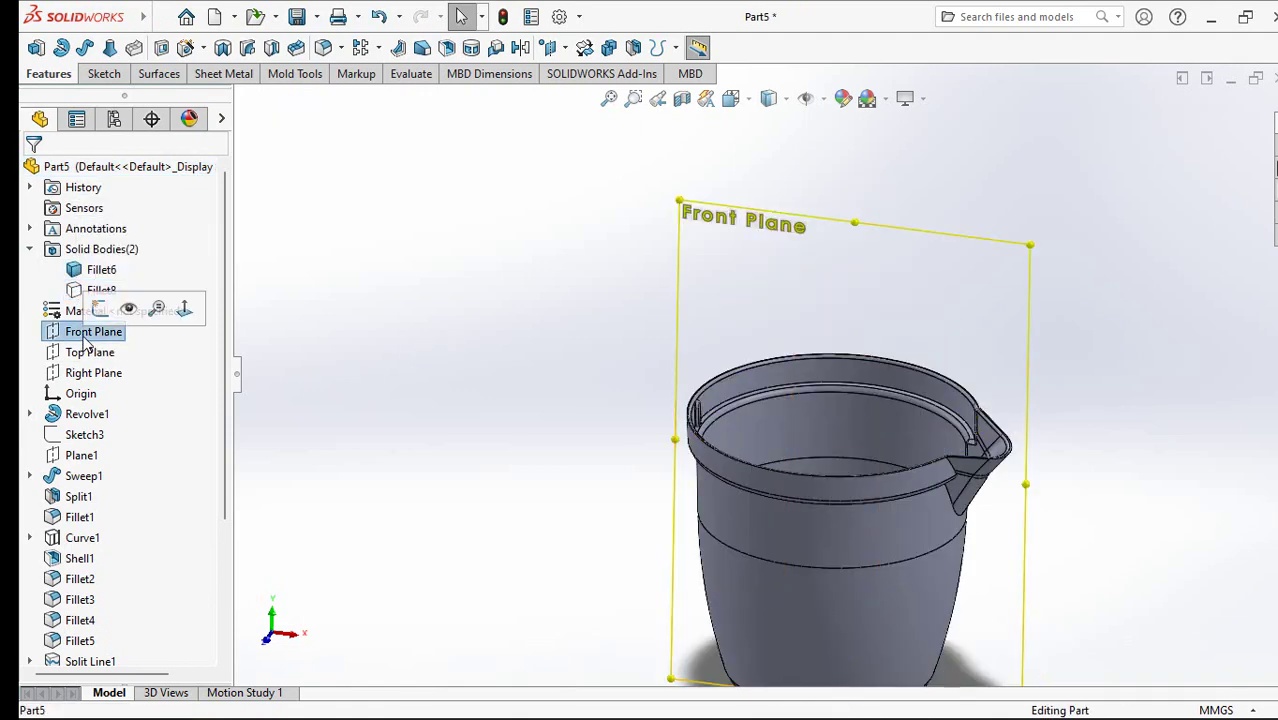
pyautogui.click(61, 48)
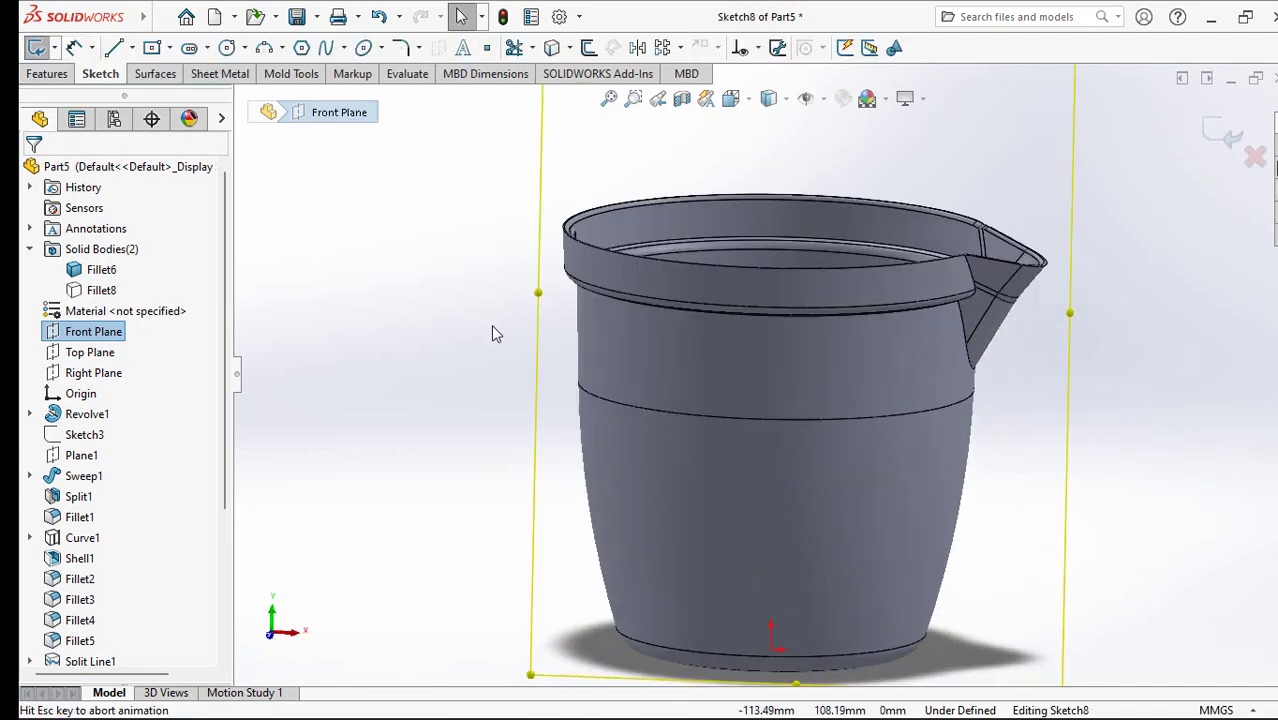
pyautogui.scroll(-2, 575, 295)
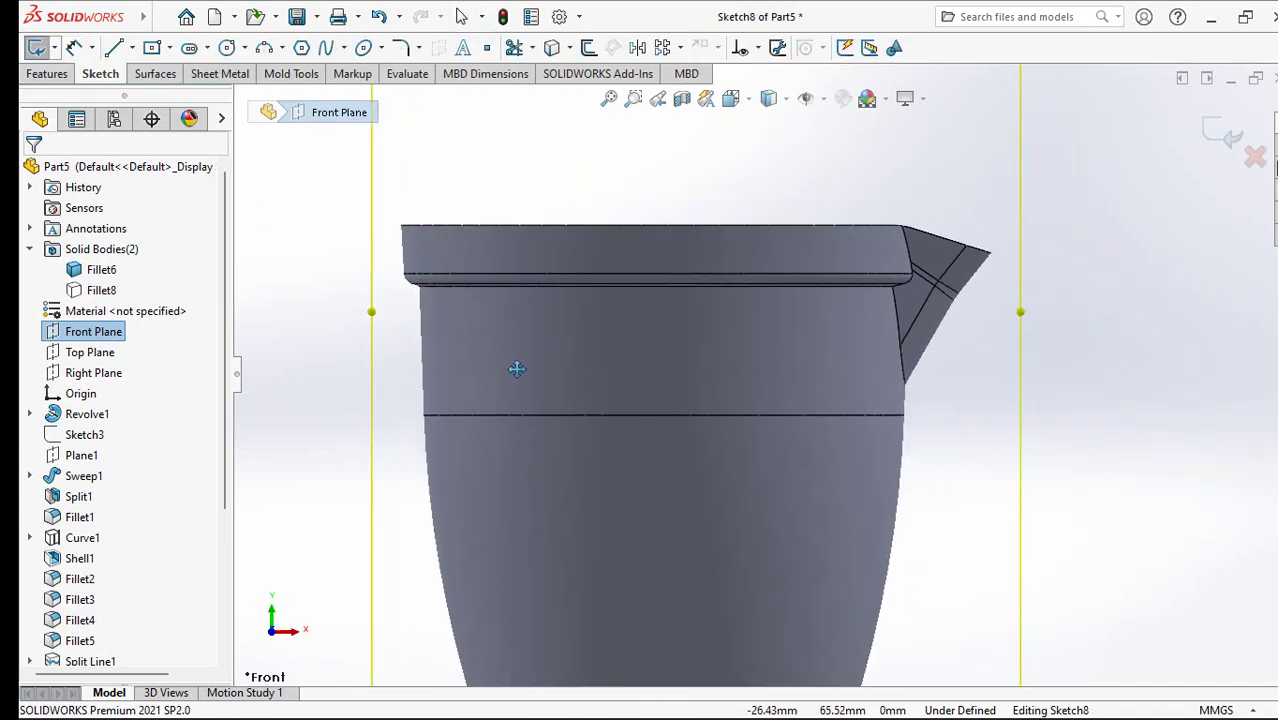
pyautogui.scroll(2, 499, 320)
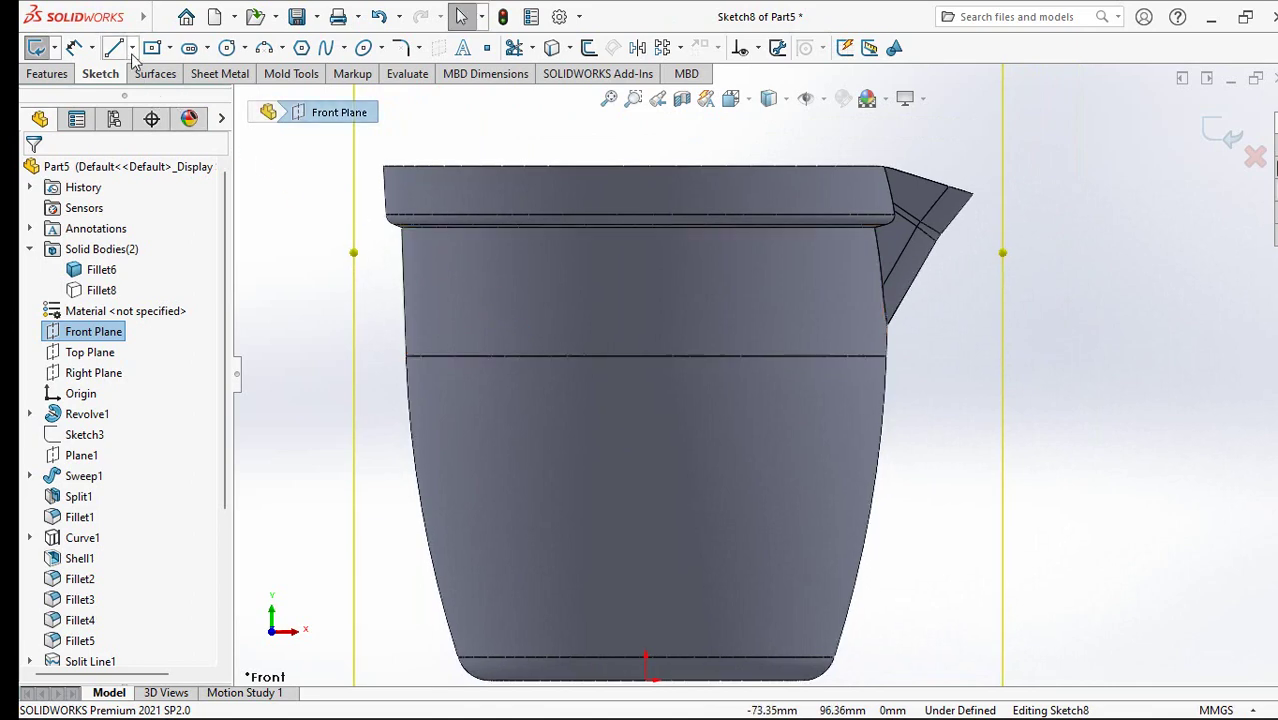
# Step: Draw a vertical centre line from the cup's base origin up past the rim
pyautogui.click(131, 48)
pyautogui.click(140, 90)
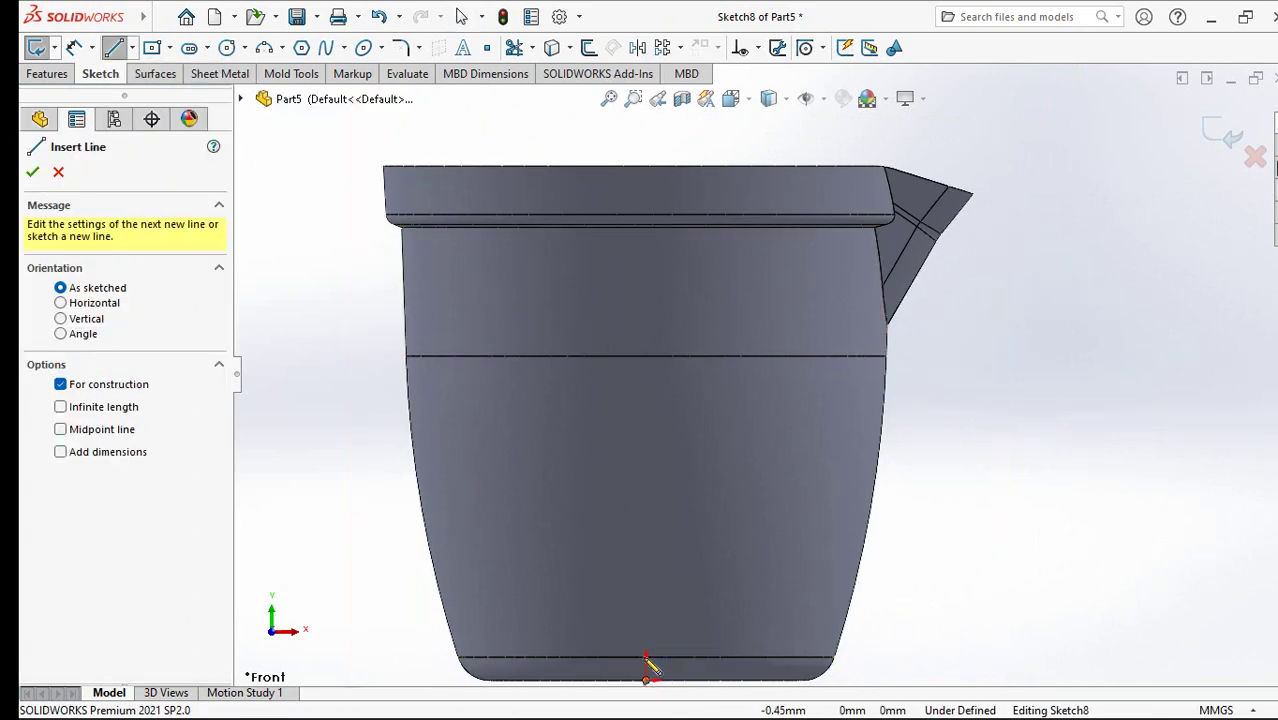
pyautogui.click(645, 660)
pyautogui.click(646, 125)
pyautogui.rightClick(646, 125)
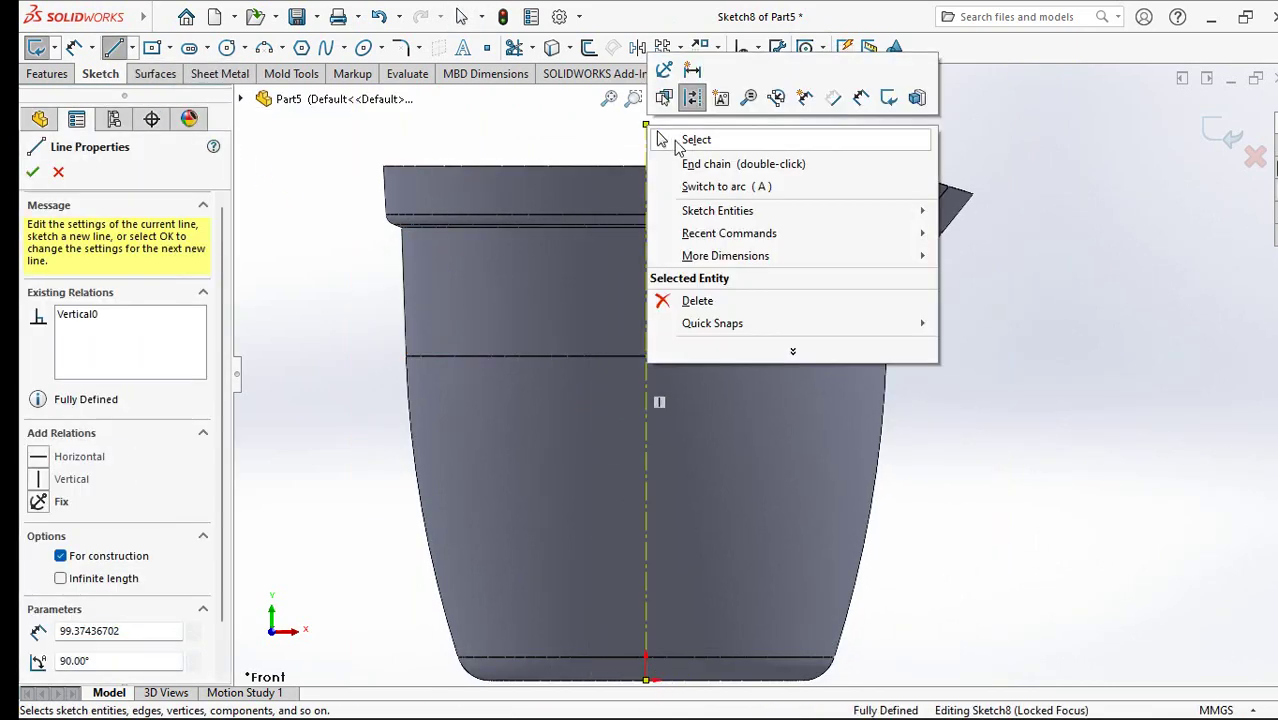
pyautogui.click(683, 138)
# Step: Switch the model display style to wireframe
pyautogui.scroll(-3, 477, 155)
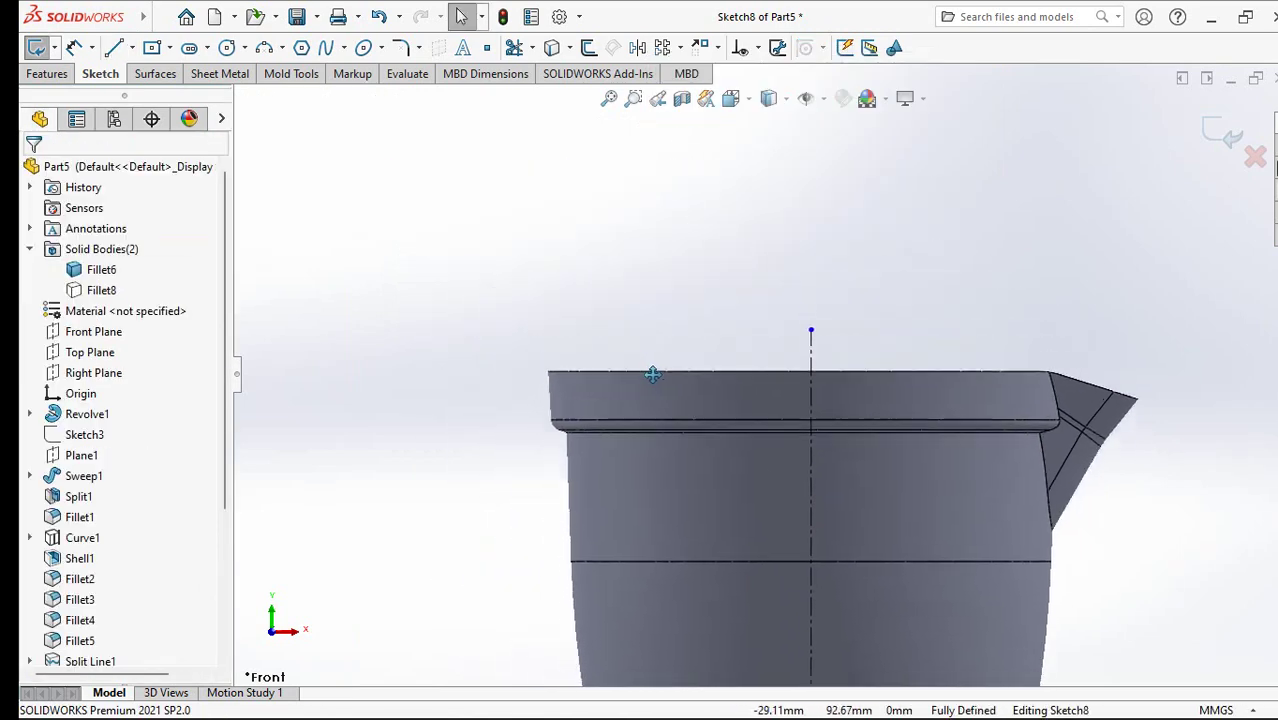
pyautogui.scroll(-2, 680, 338)
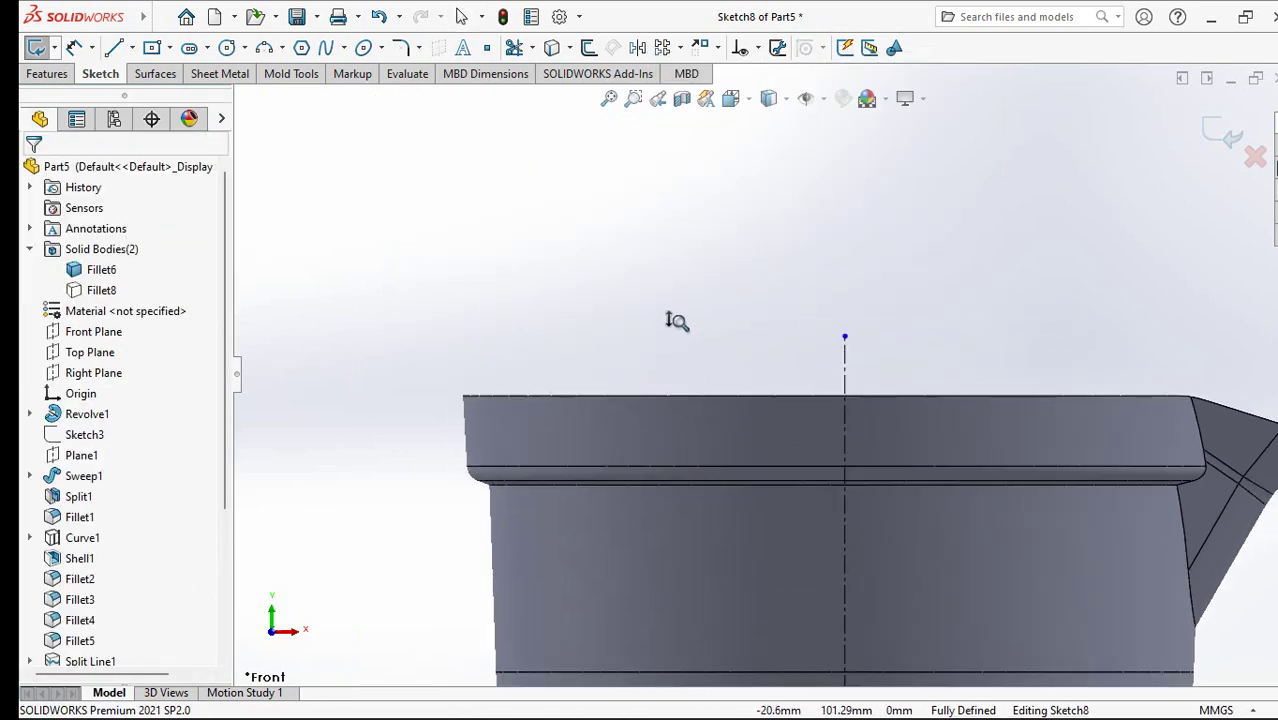
pyautogui.click(772, 104)
pyautogui.click(769, 239)
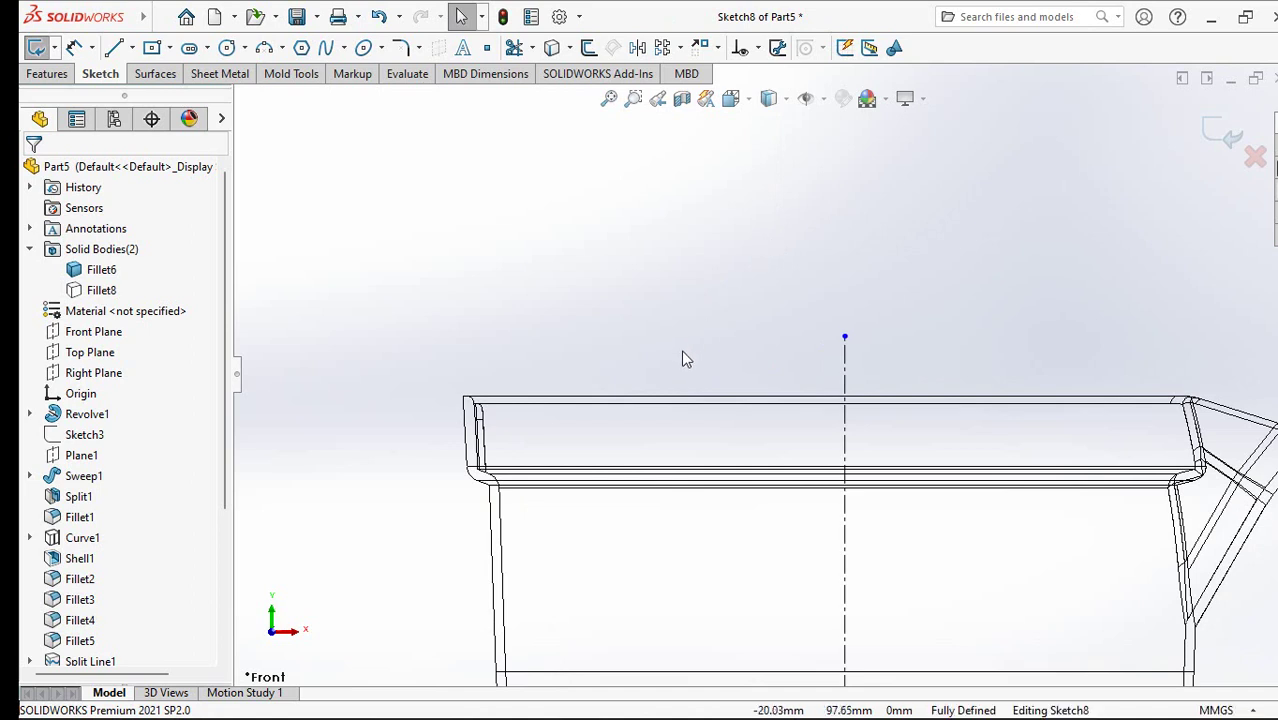
pyautogui.scroll(-1, 440, 450)
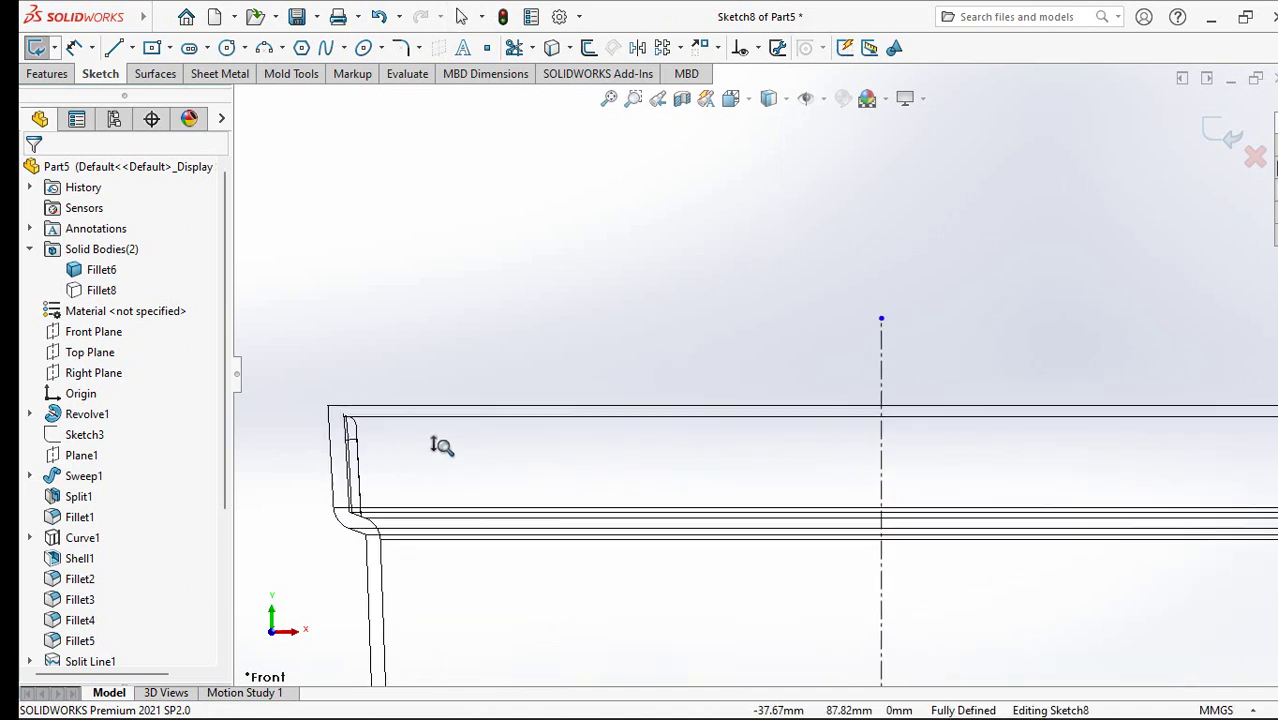
pyautogui.scroll(-1, 500, 420)
pyautogui.scroll(-1, 565, 385)
pyautogui.scroll(-1, 571, 386)
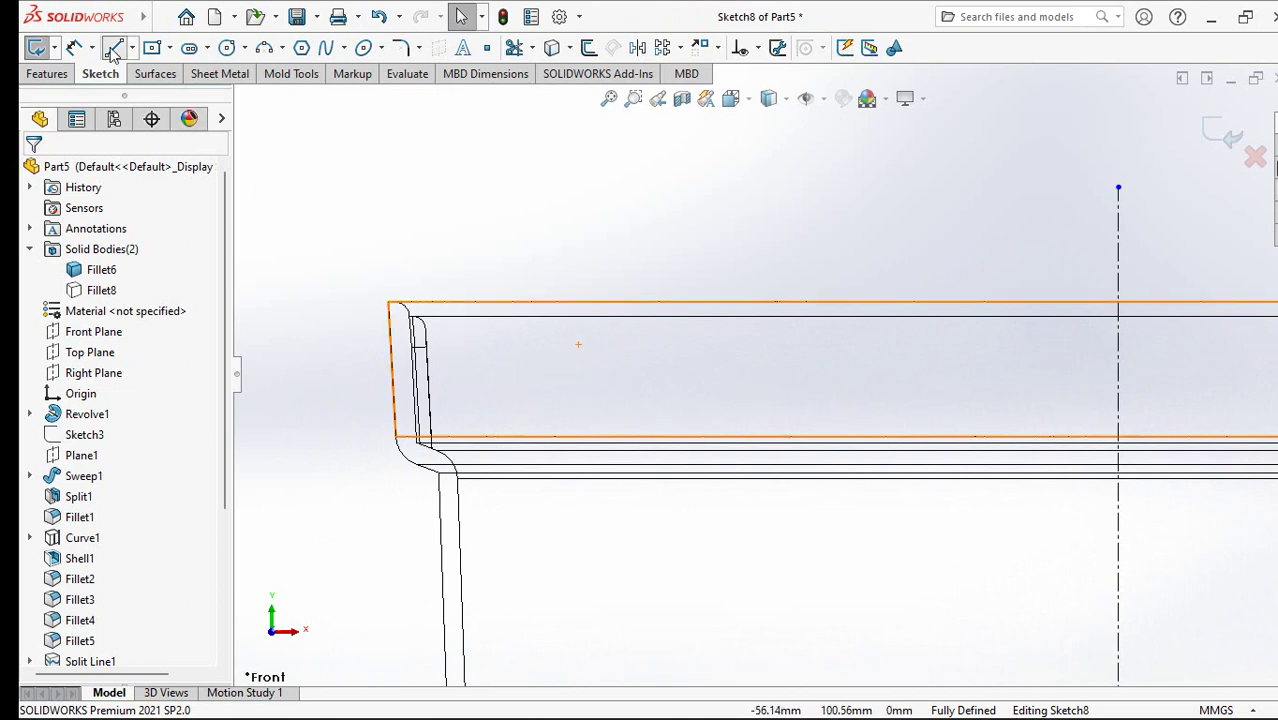
# Step: Draw the slanted rim section of the profile with short horizontal steps
pyautogui.click(113, 50)
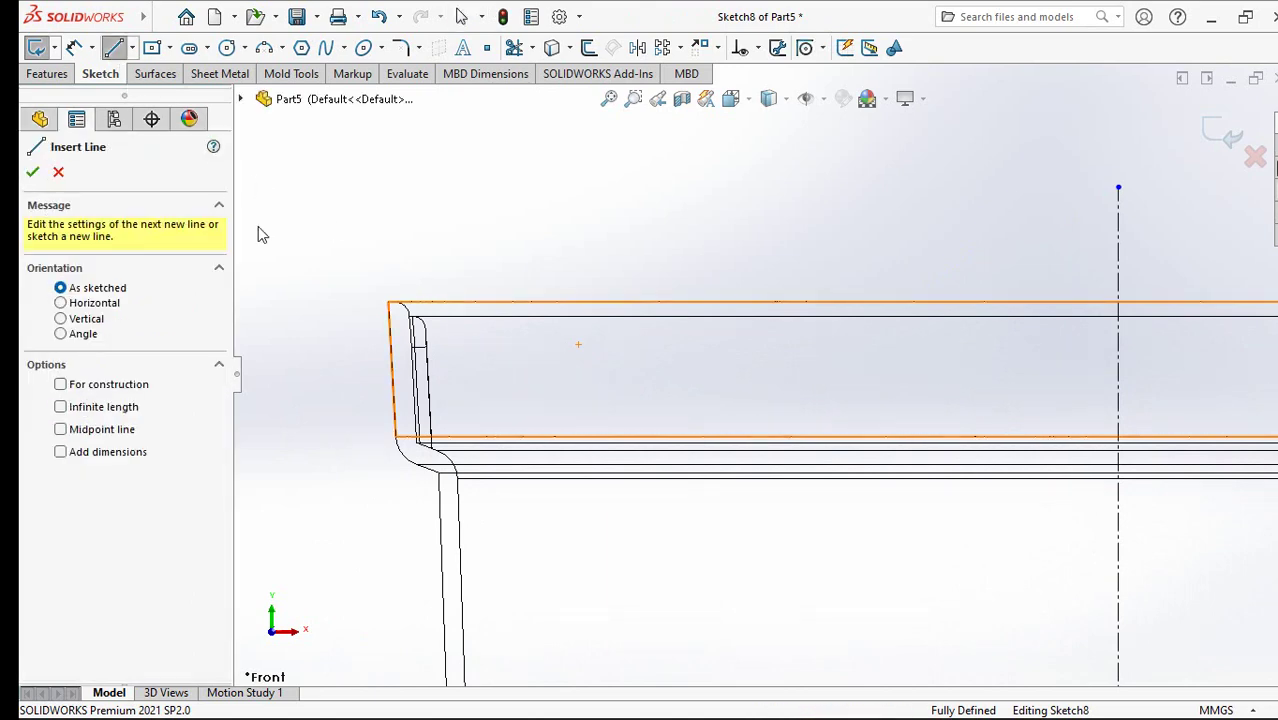
pyautogui.click(418, 426)
pyautogui.scroll(-1, 414, 300)
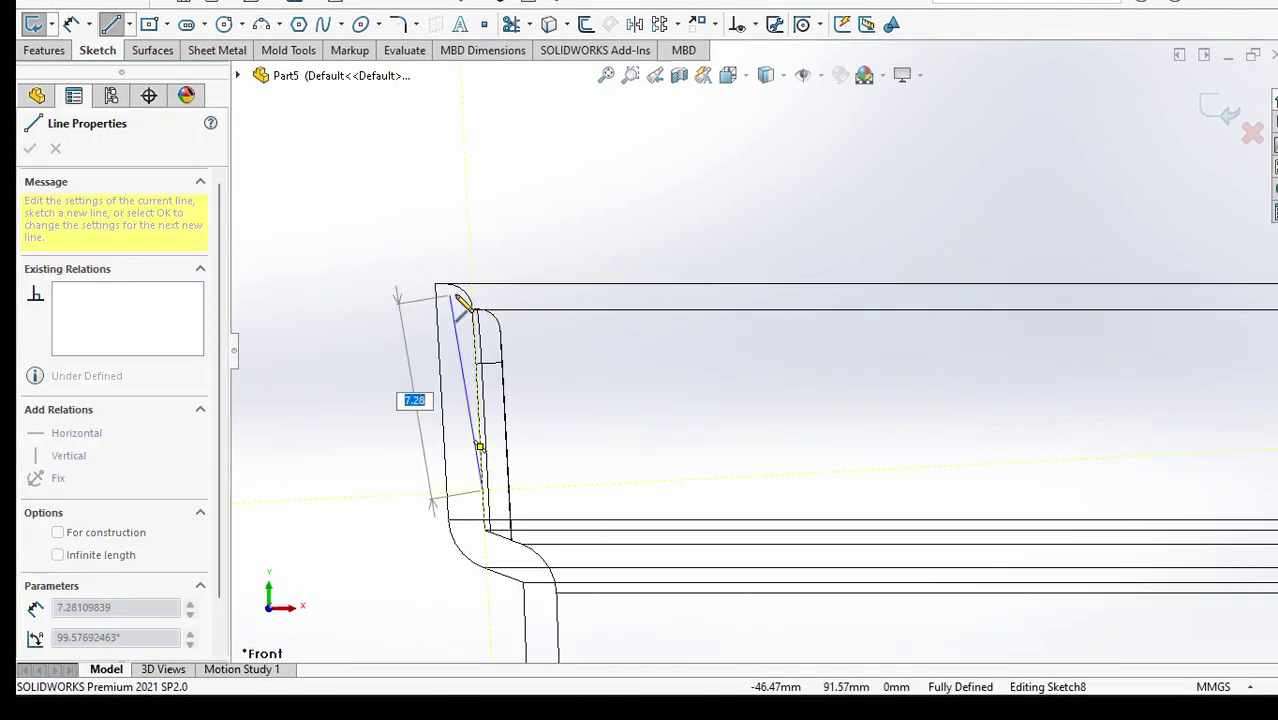
pyautogui.click(472, 286)
pyautogui.click(435, 285)
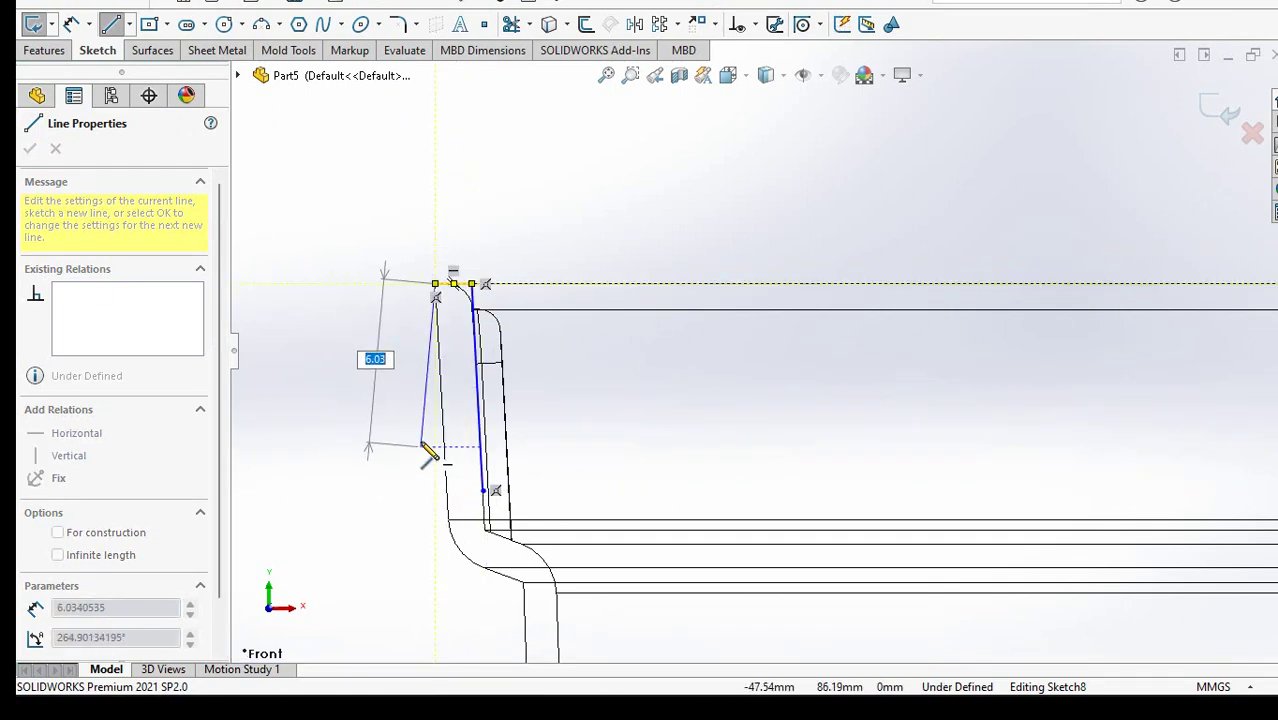
pyautogui.click(421, 446)
pyautogui.click(391, 446)
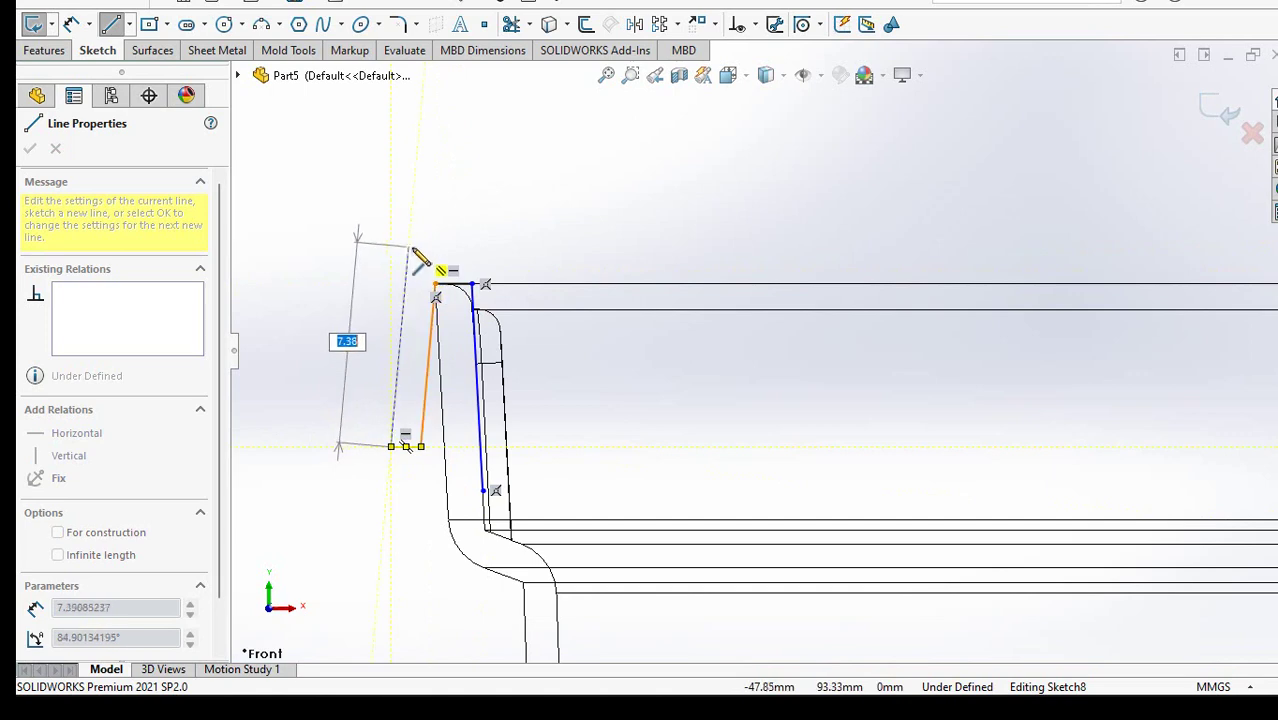
pyautogui.click(408, 247)
pyautogui.click(471, 247)
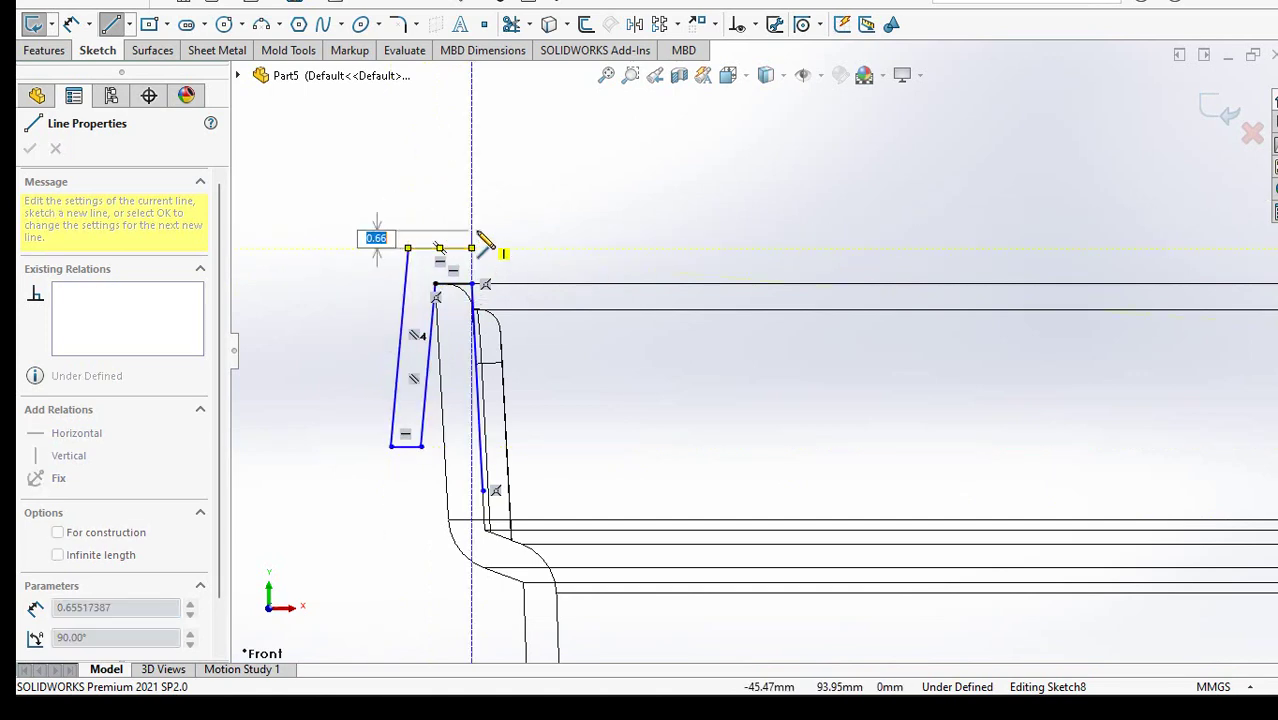
# Step: Extend the profile over the rib and back along two long horizontal lines to the centre line
pyautogui.click(482, 134)
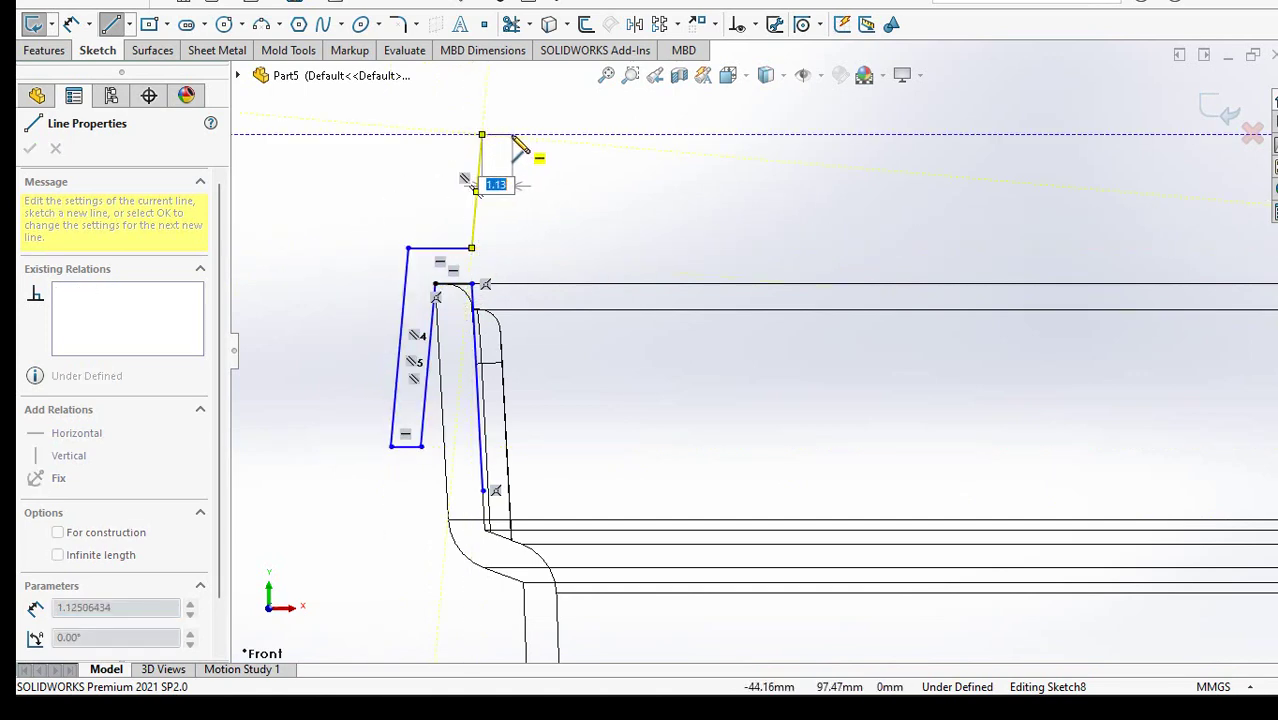
pyautogui.click(512, 134)
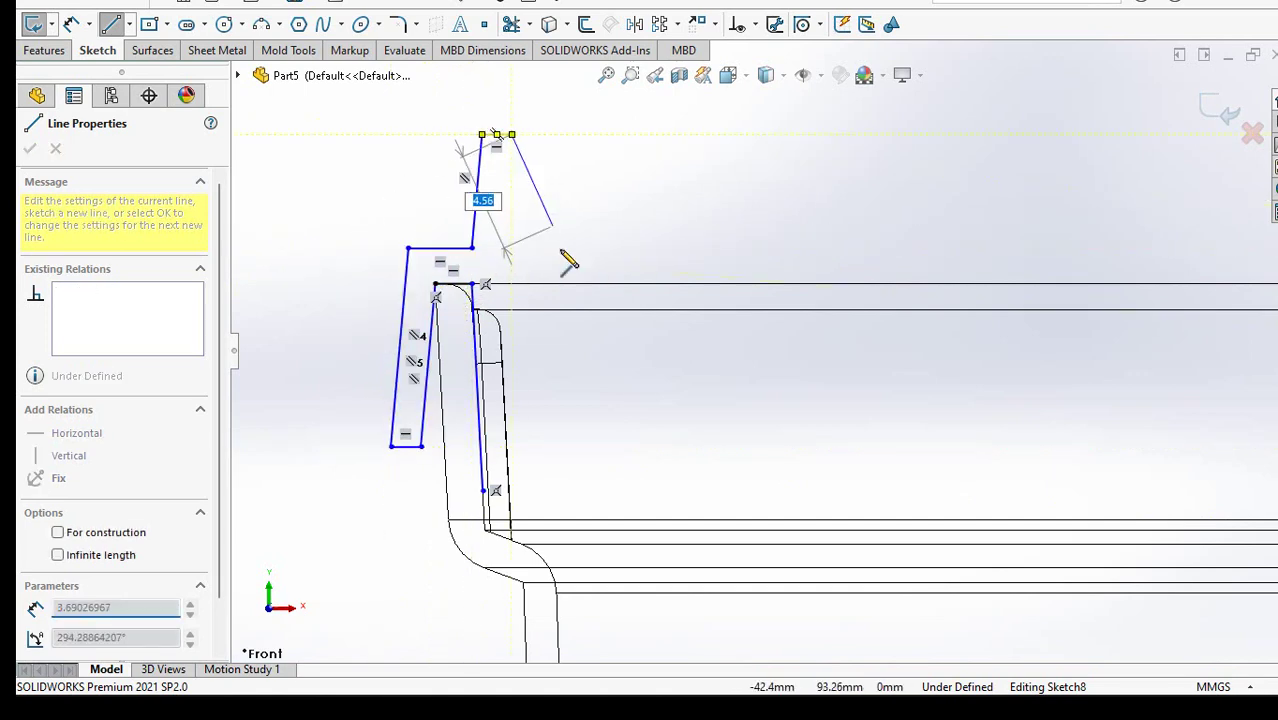
pyautogui.click(530, 467)
pyautogui.scroll(4, 535, 480)
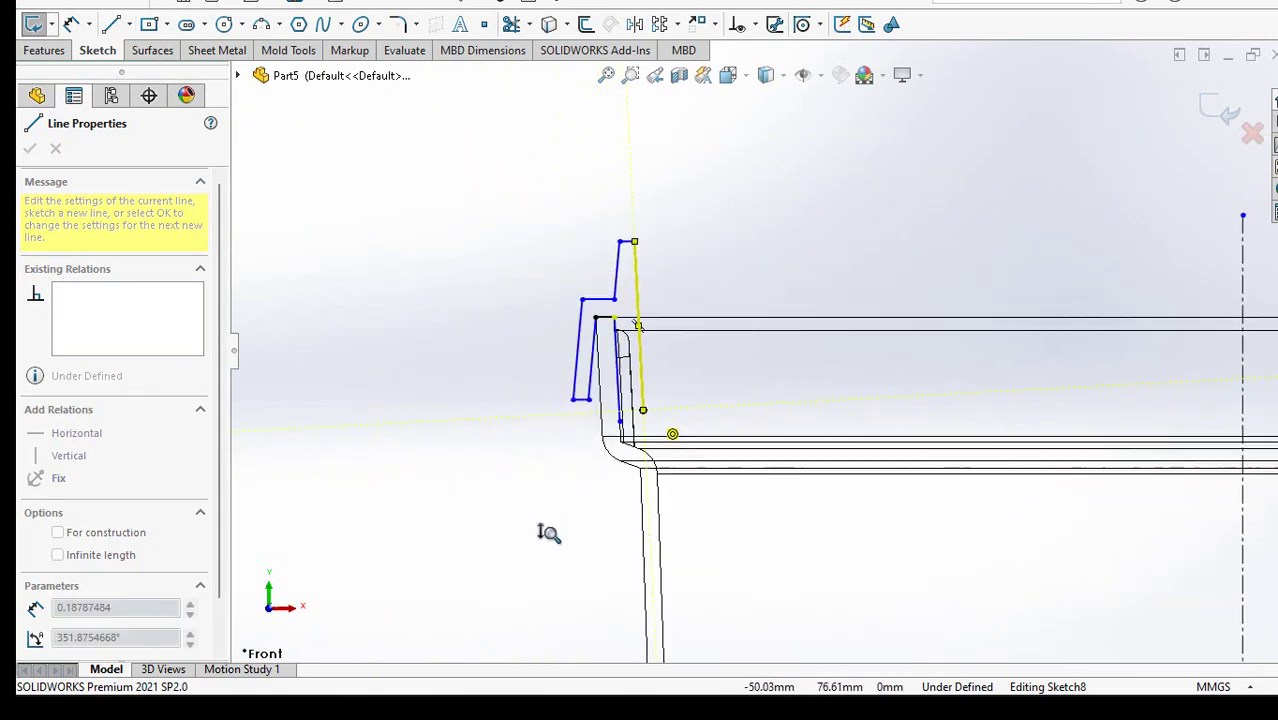
pyautogui.click(1242, 410)
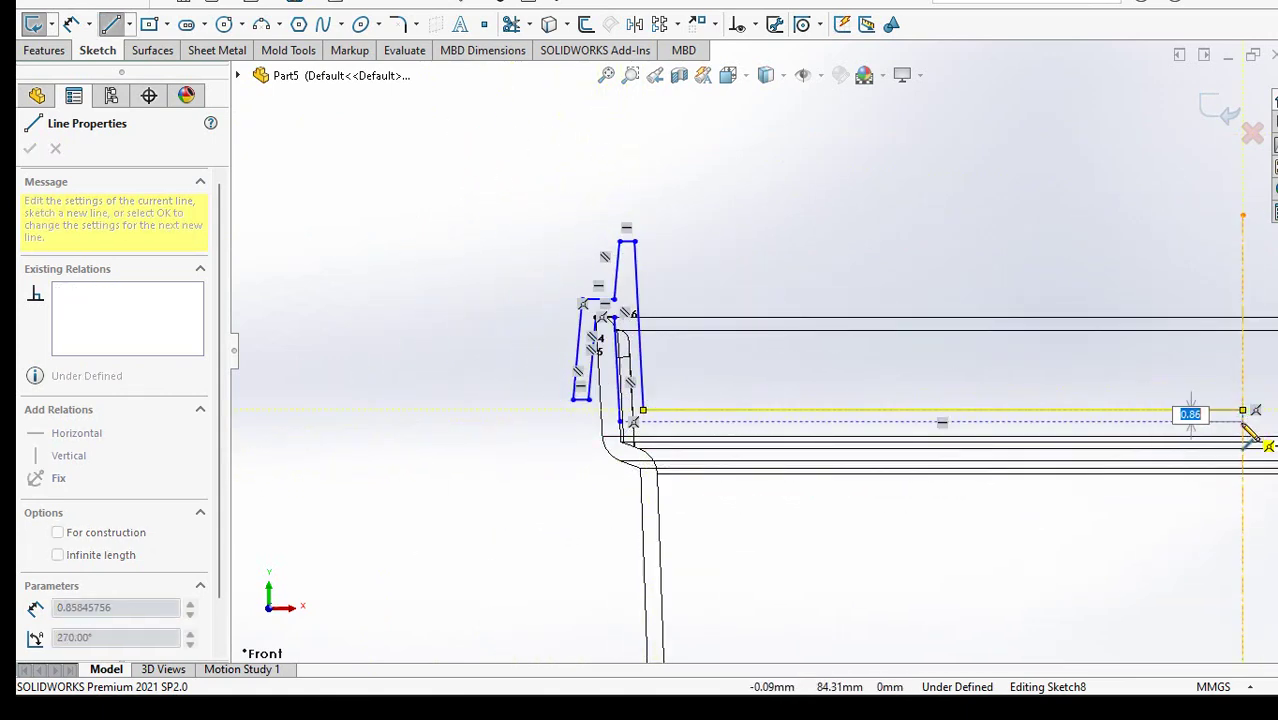
pyautogui.click(620, 421)
pyautogui.rightClick(556, 457)
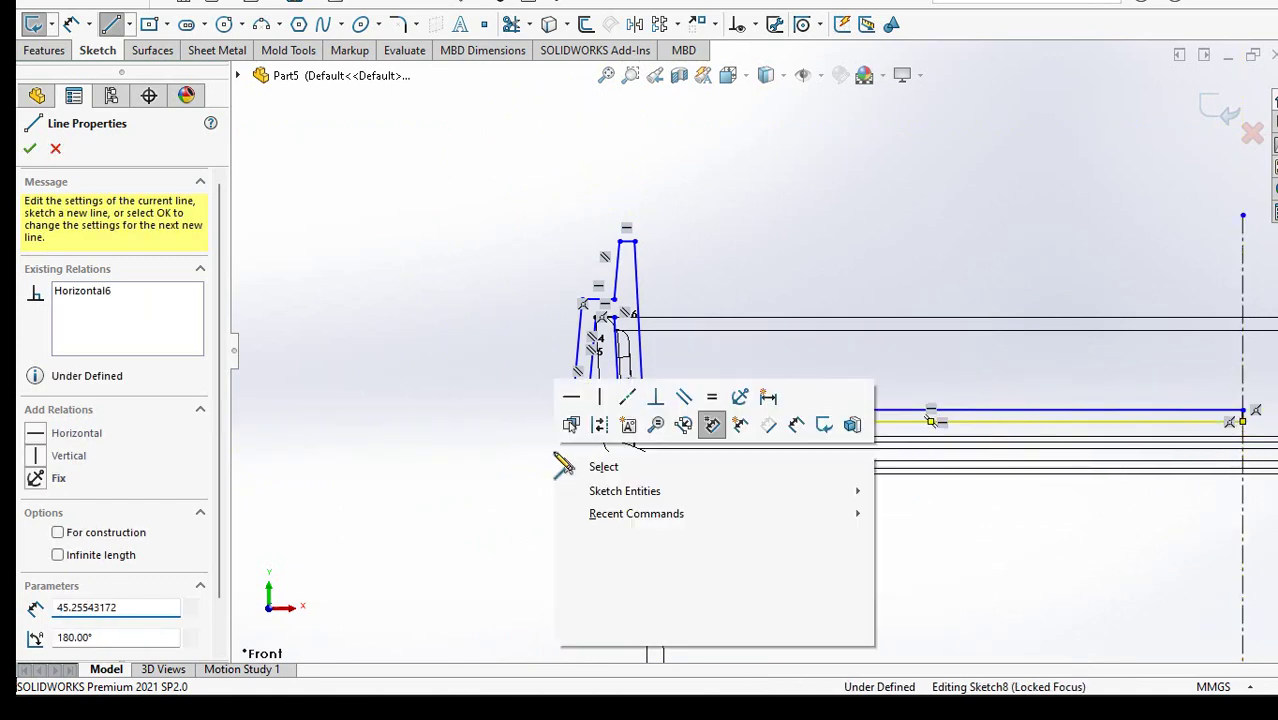
pyautogui.click(590, 465)
# Step: Dimension the rib: 1.60 mm top width, 5.00 mm height and the step-to-rim offset
pyautogui.click(635, 242)
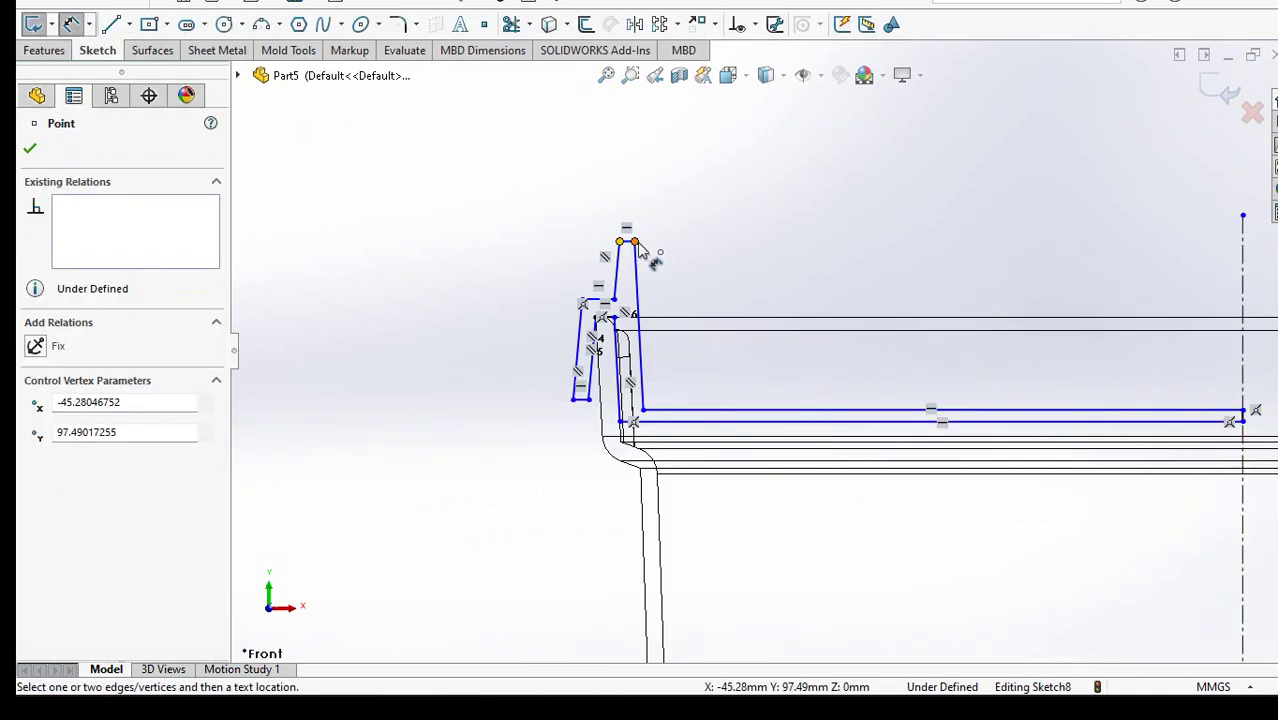
pyautogui.click(633, 201)
pyautogui.write('1.6')
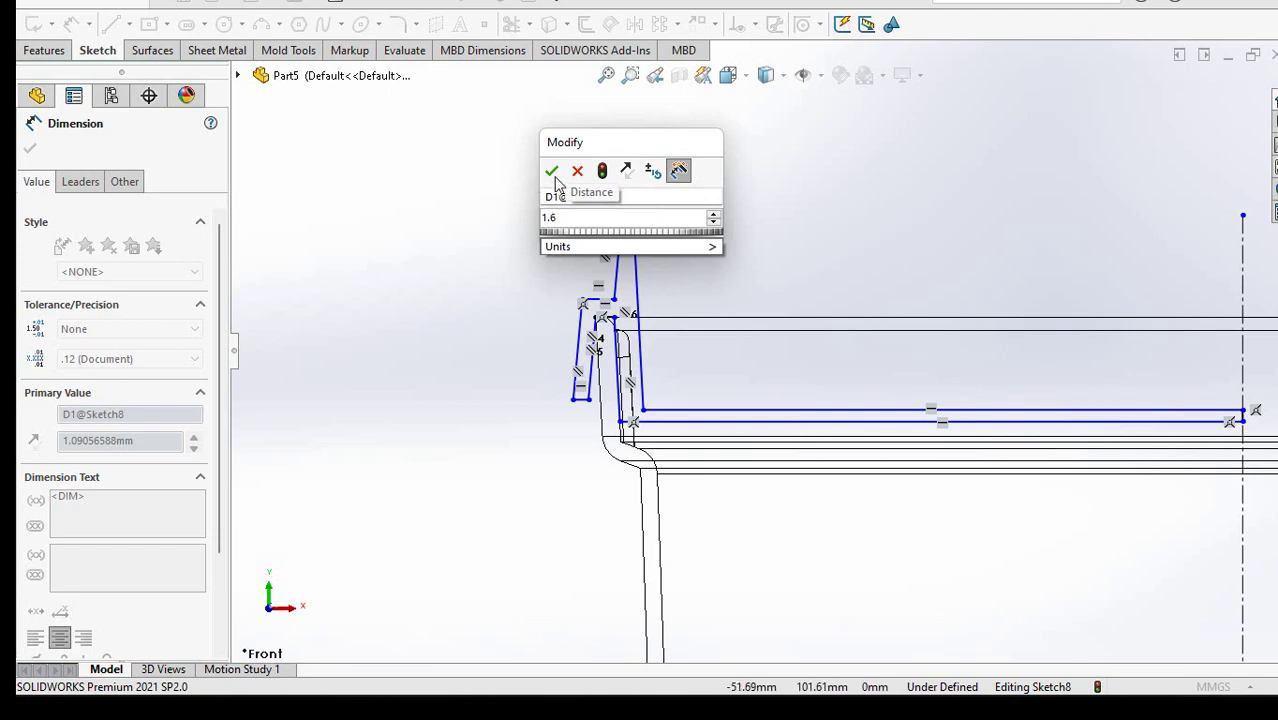
pyautogui.click(553, 175)
pyautogui.click(632, 241)
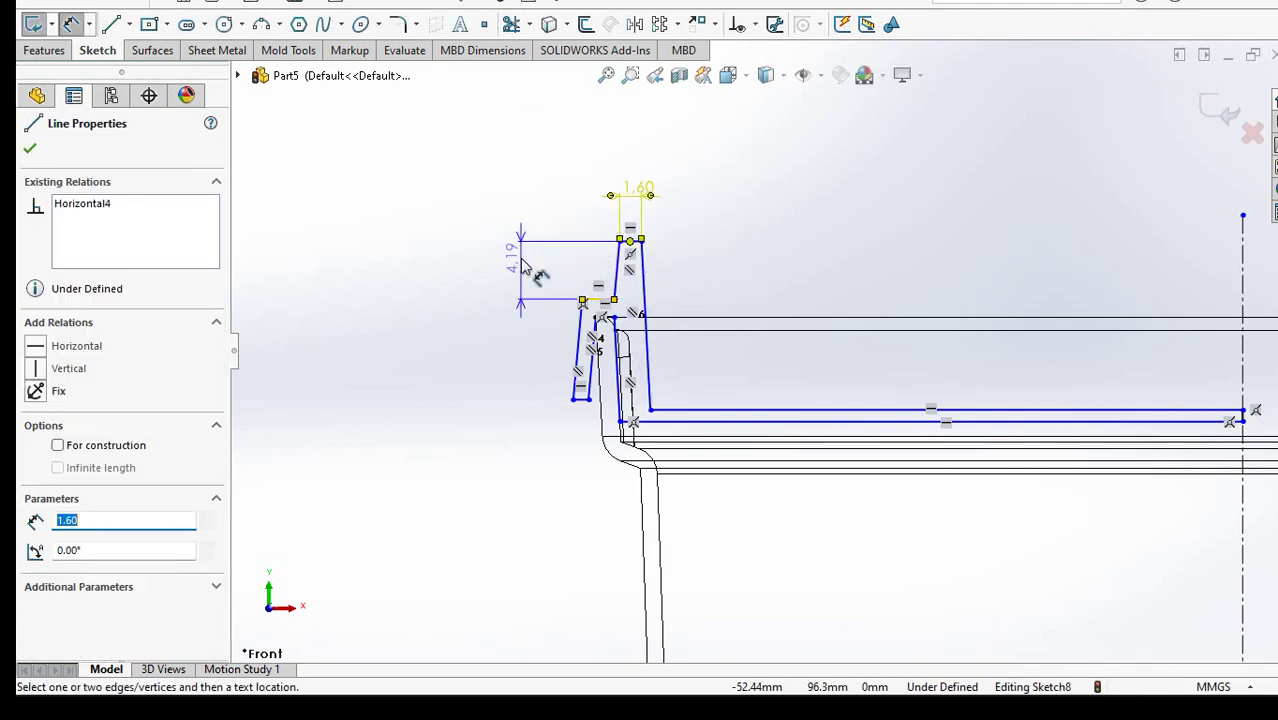
pyautogui.click(524, 265)
pyautogui.write('5')
pyautogui.click(445, 240)
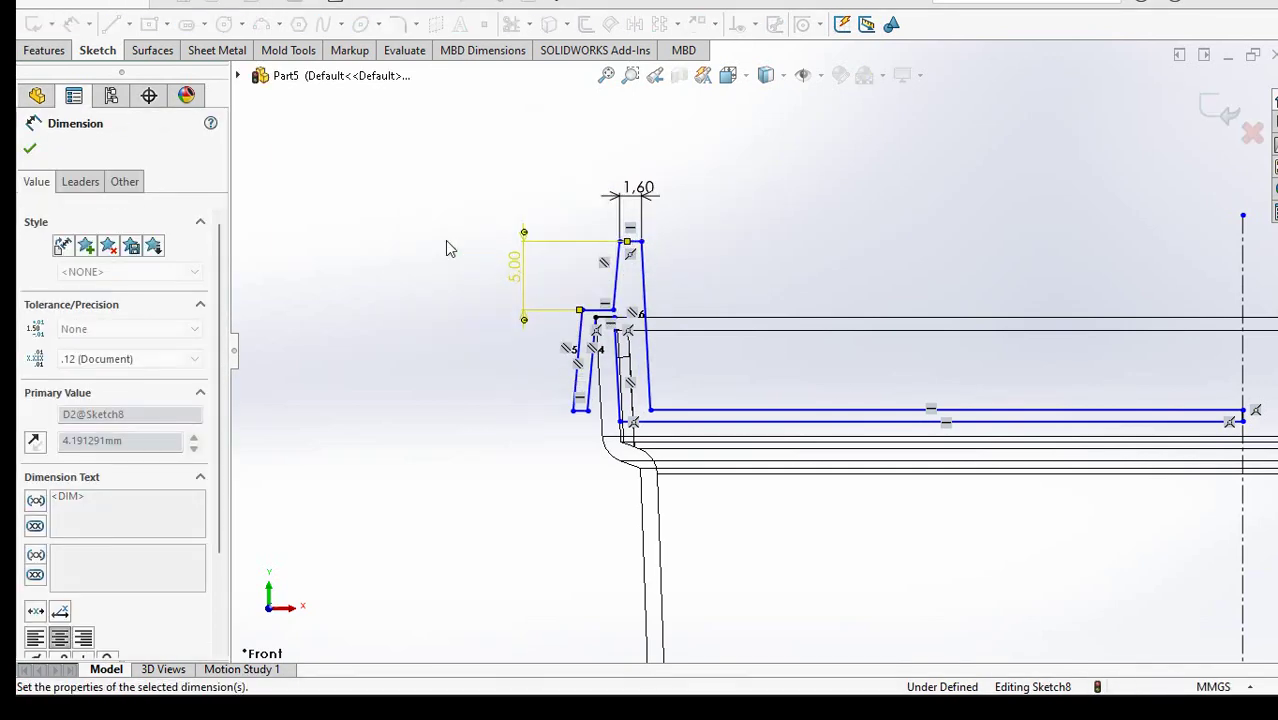
pyautogui.click(600, 310)
pyautogui.click(595, 318)
pyautogui.click(522, 340)
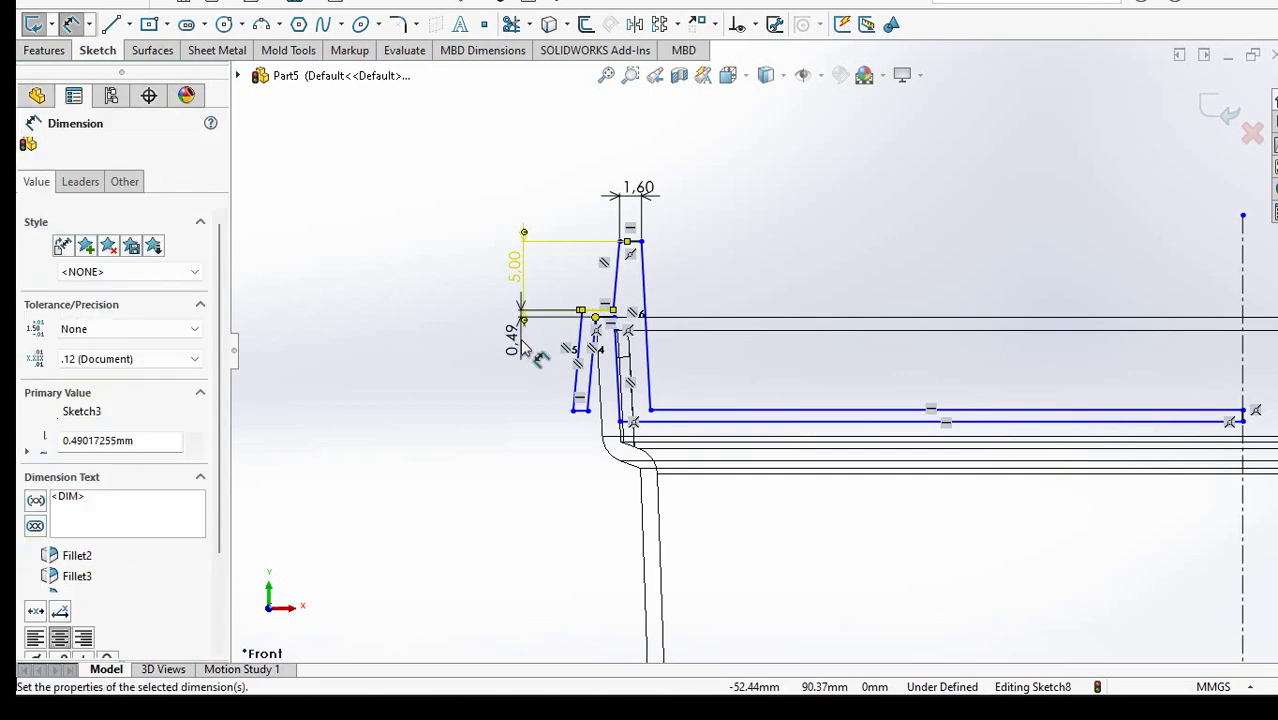
pyautogui.write('1.8')
pyautogui.click(446, 328)
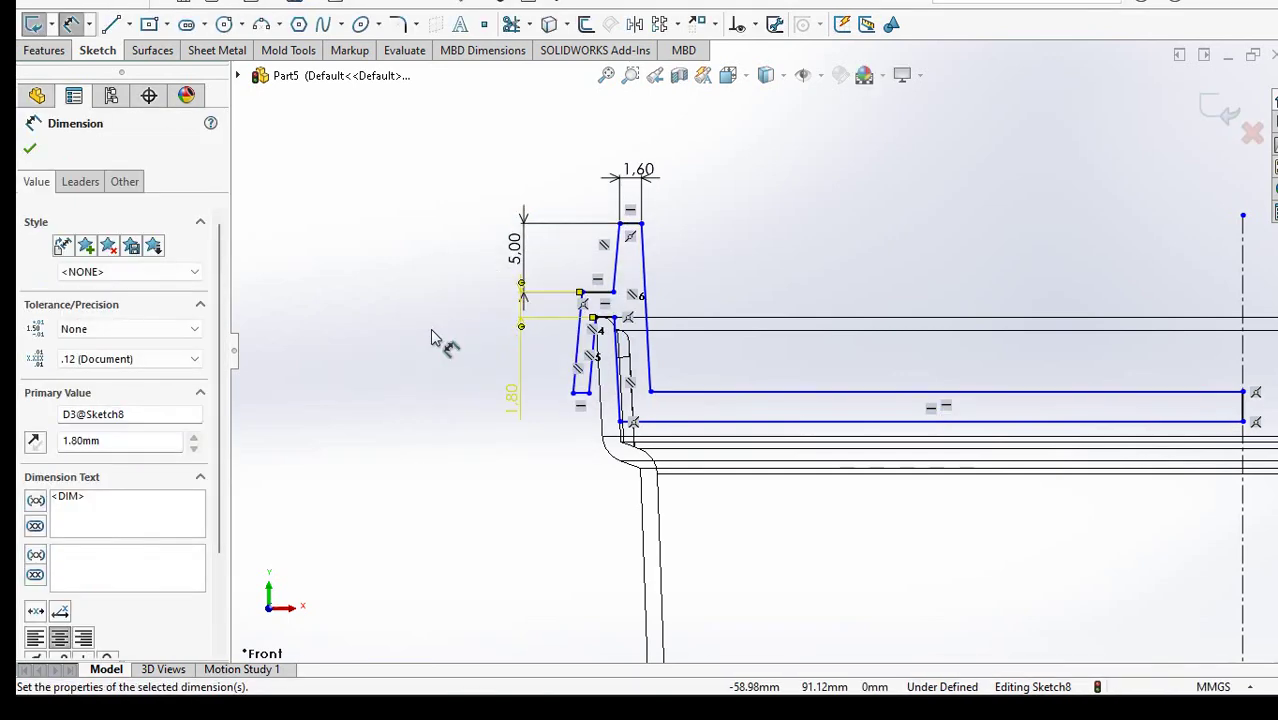
# Step: Set a 1.60 mm gap between the long lines and a 3° outer wall angle
pyautogui.click(432, 337)
pyautogui.click(698, 422)
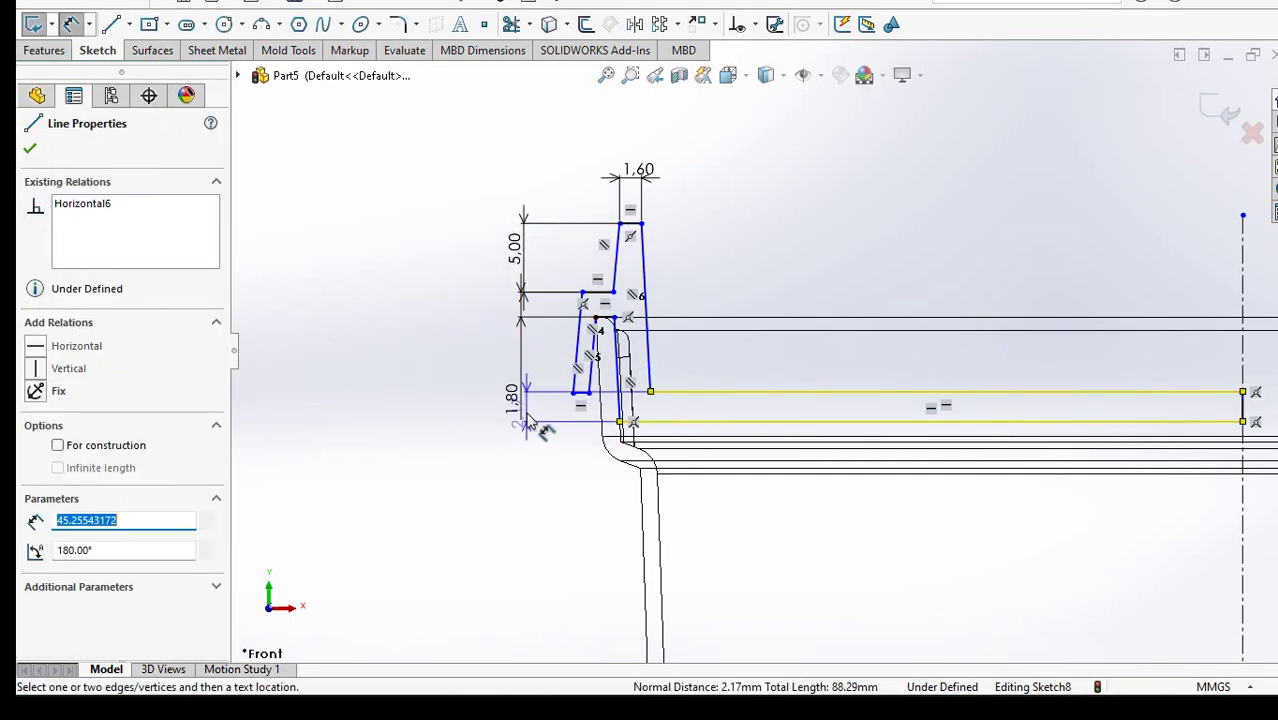
pyautogui.click(480, 425)
pyautogui.write('1.6')
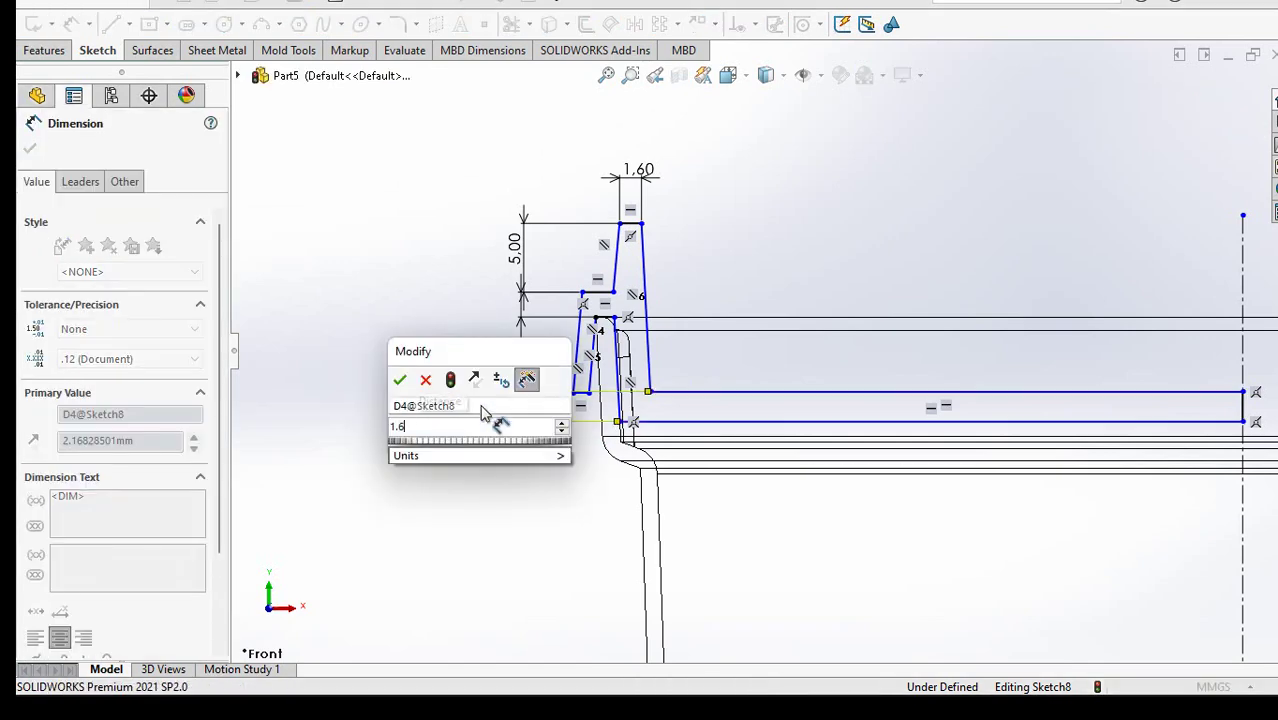
pyautogui.click(401, 381)
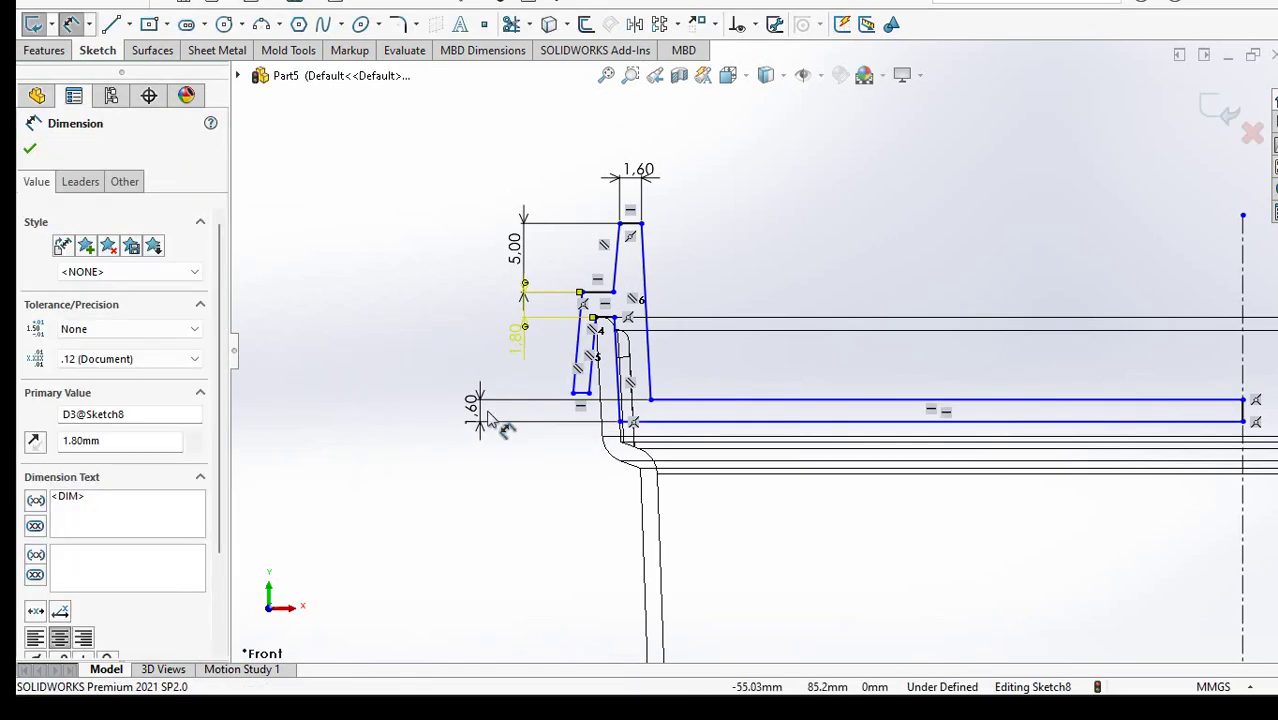
pyautogui.click(527, 488)
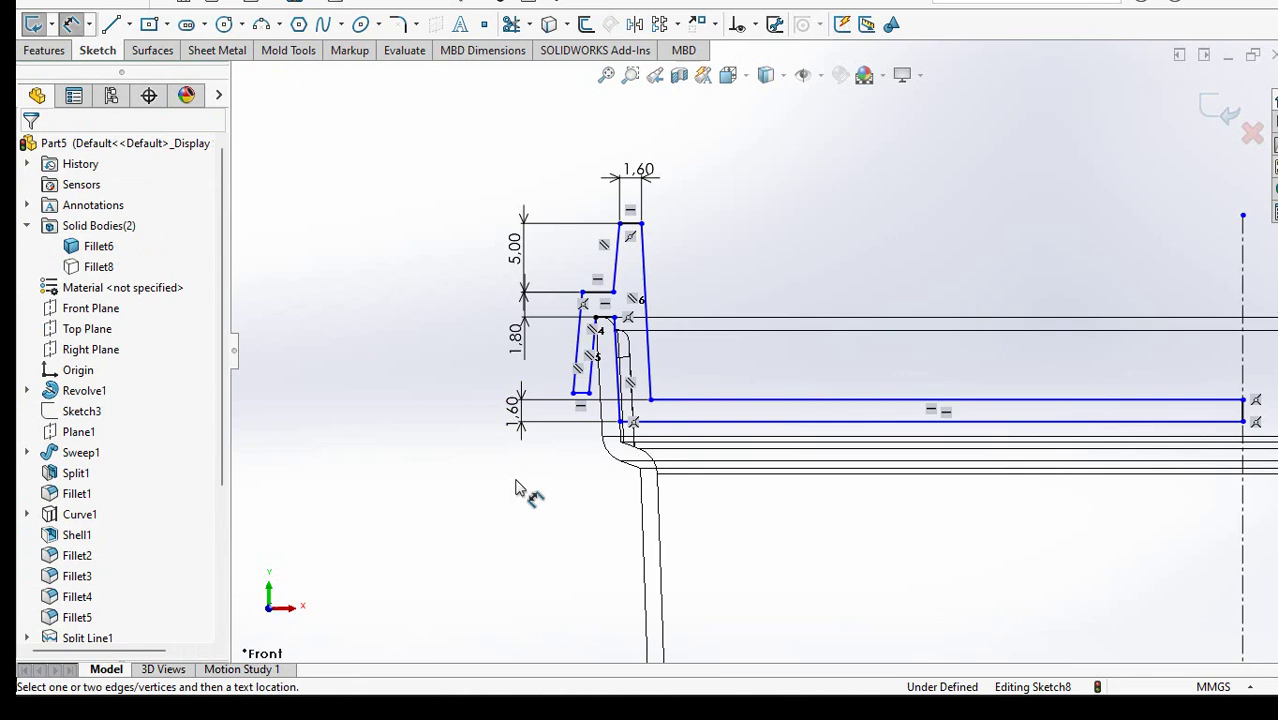
pyautogui.click(580, 362)
pyautogui.click(1242, 340)
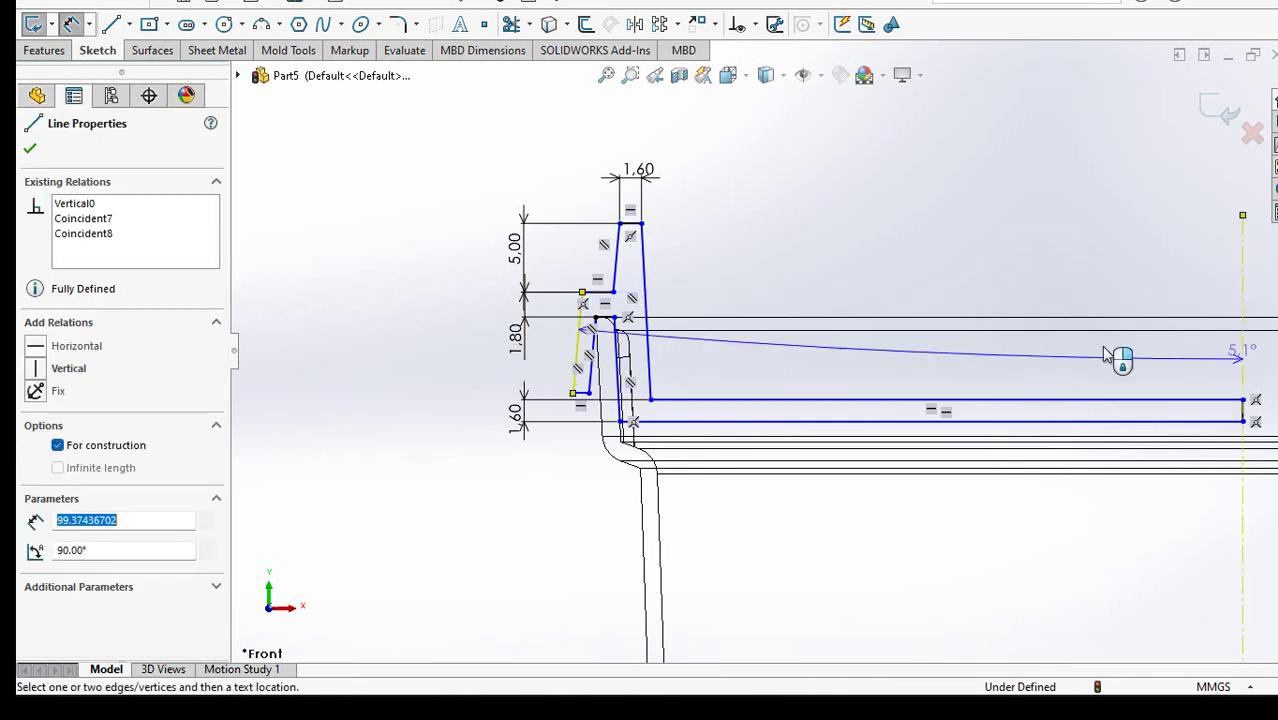
pyautogui.click(885, 222)
pyautogui.write('3')
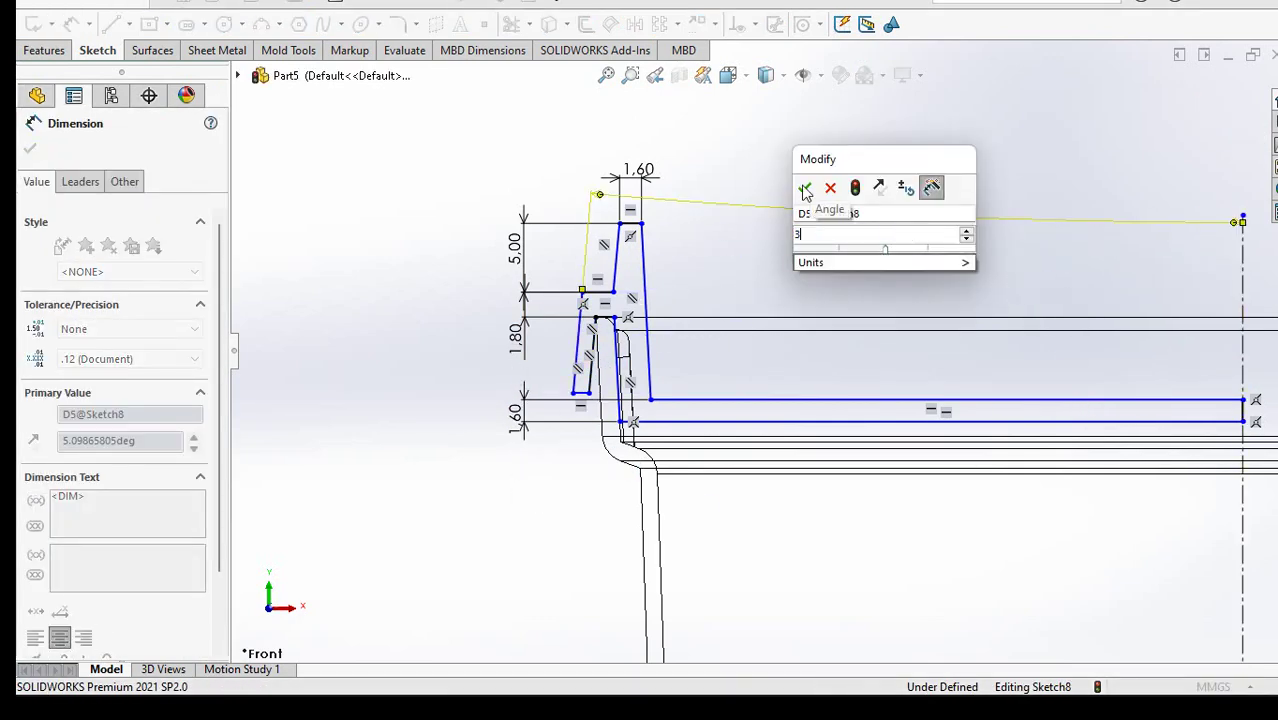
pyautogui.click(807, 188)
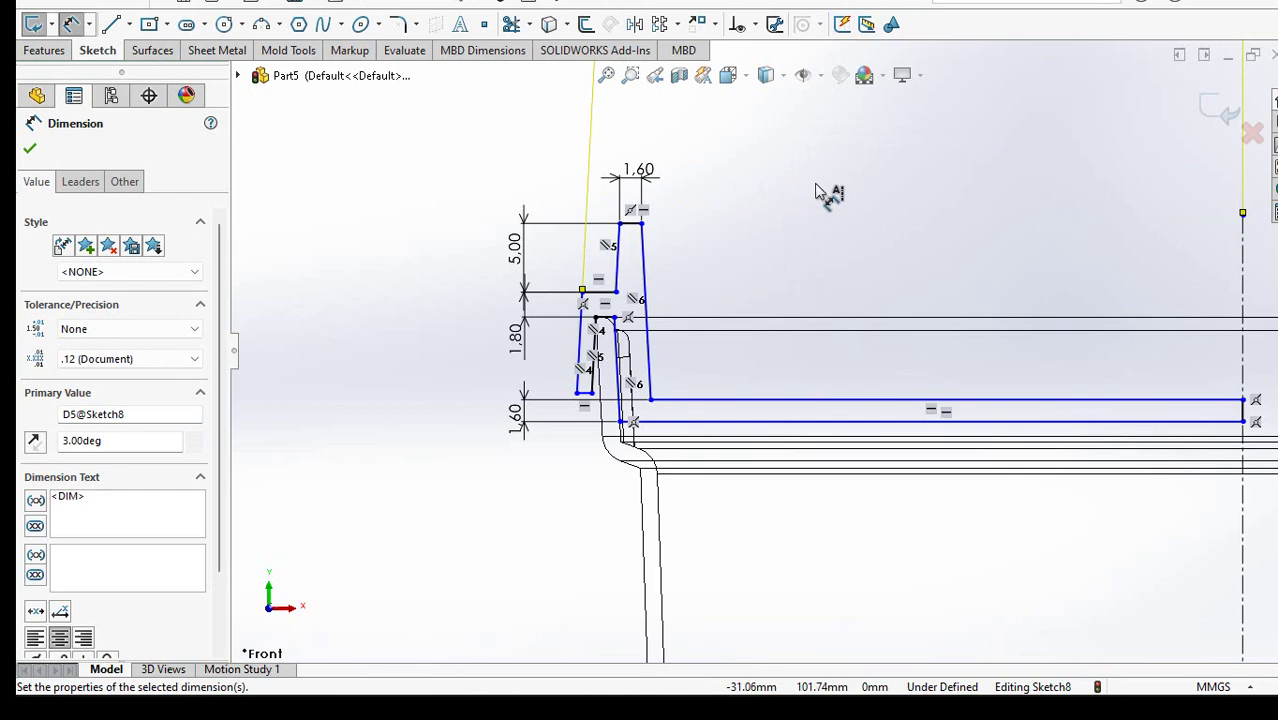
# Step: Dimension the outer wall height to 6.50 mm
pyautogui.scroll(2, 816, 190)
pyautogui.scroll(2, 819, 251)
pyautogui.scroll(4, 836, 268)
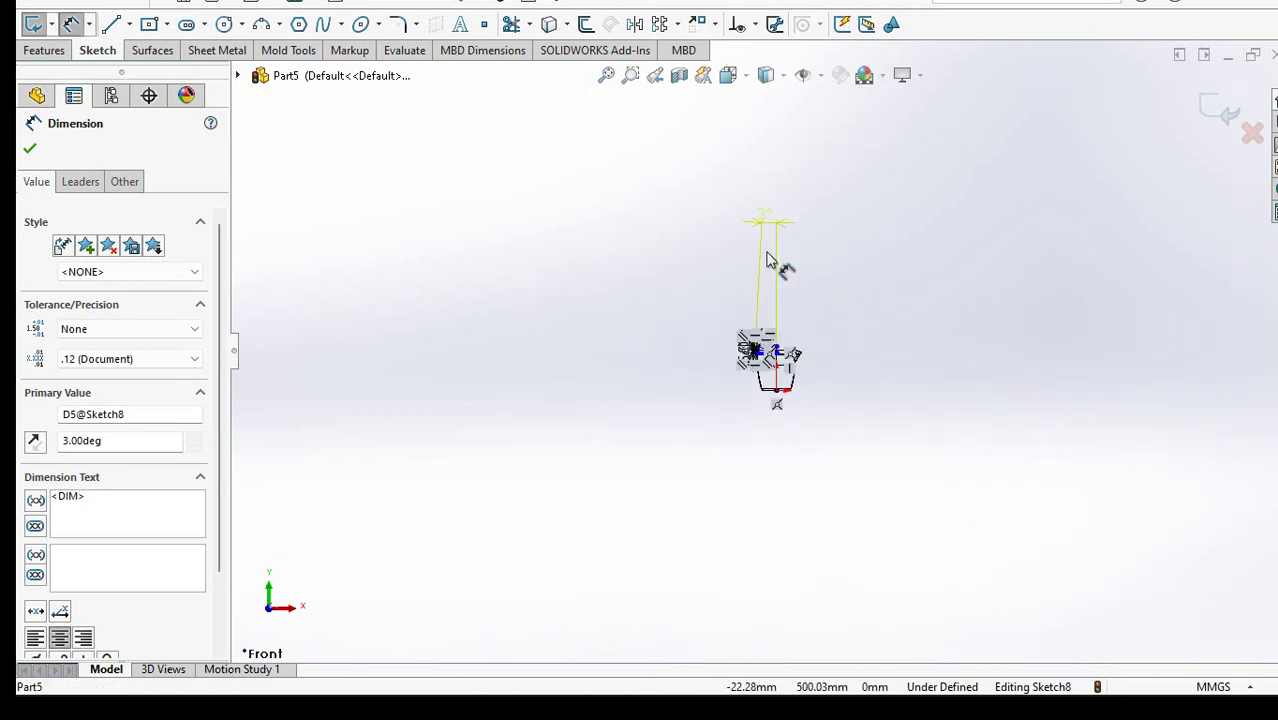
pyautogui.scroll(-4, 790, 290)
pyautogui.scroll(-4, 850, 215)
pyautogui.scroll(-2, 880, 245)
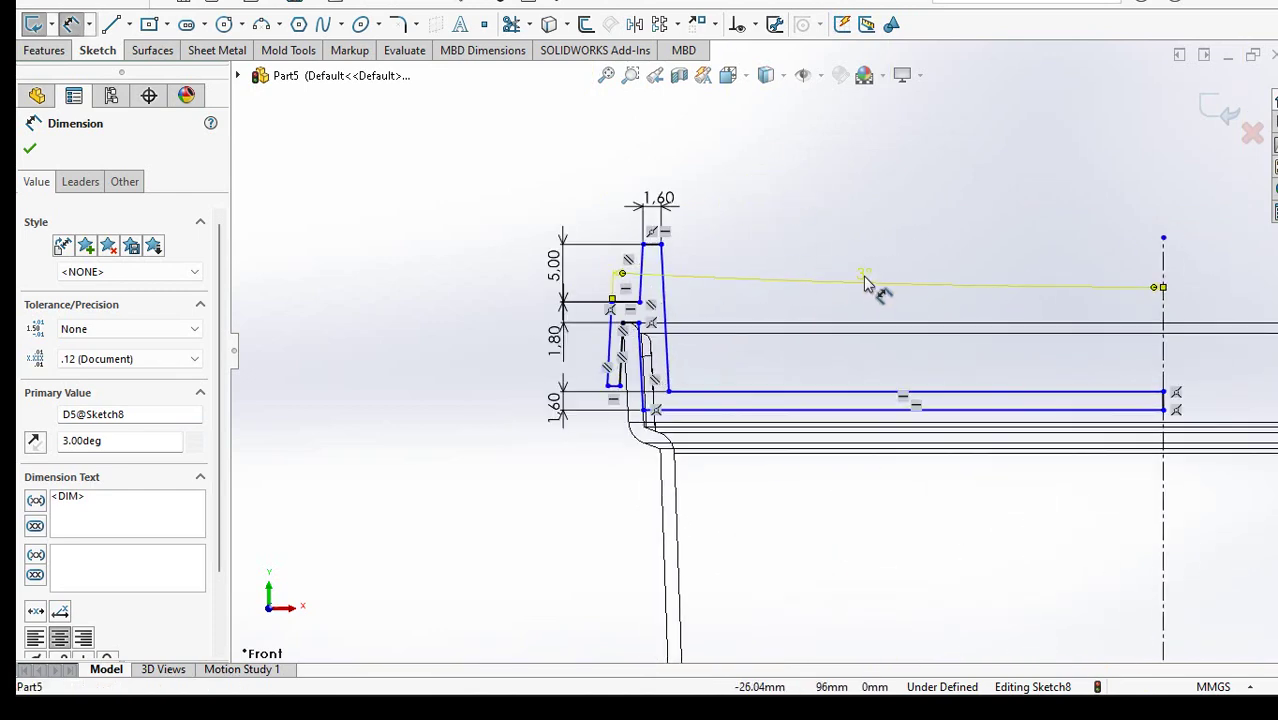
pyautogui.keyDown('ctrl'); pyautogui.moveTo(858, 233); pyautogui.dragTo(762, 308, button='middle'); pyautogui.keyUp('ctrl')
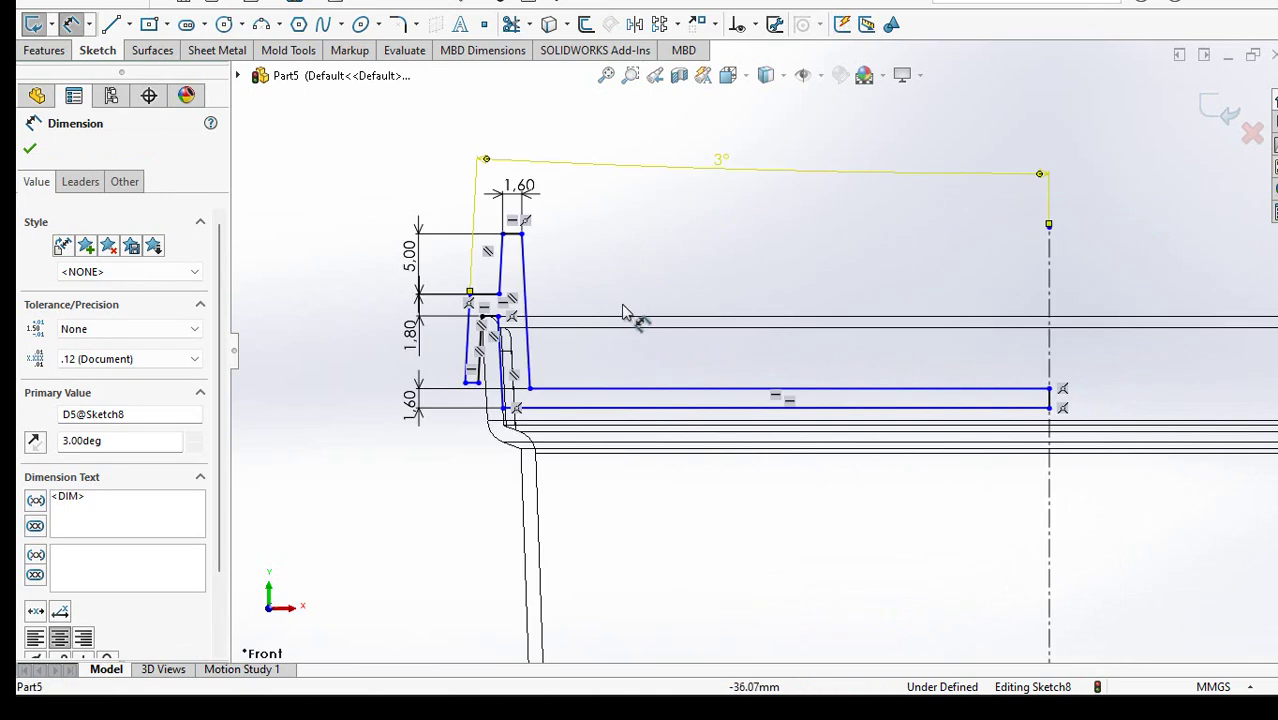
pyautogui.click(472, 384)
pyautogui.click(490, 296)
pyautogui.click(375, 335)
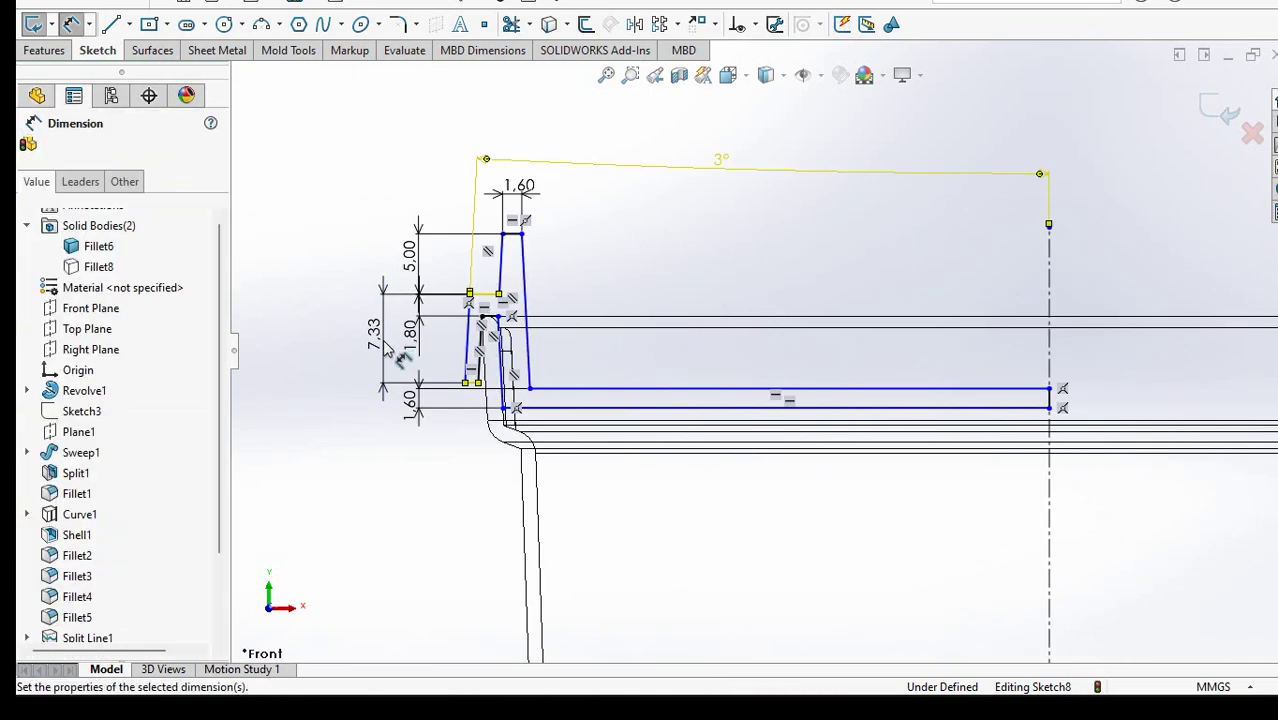
pyautogui.write('6,5')
pyautogui.click(303, 308)
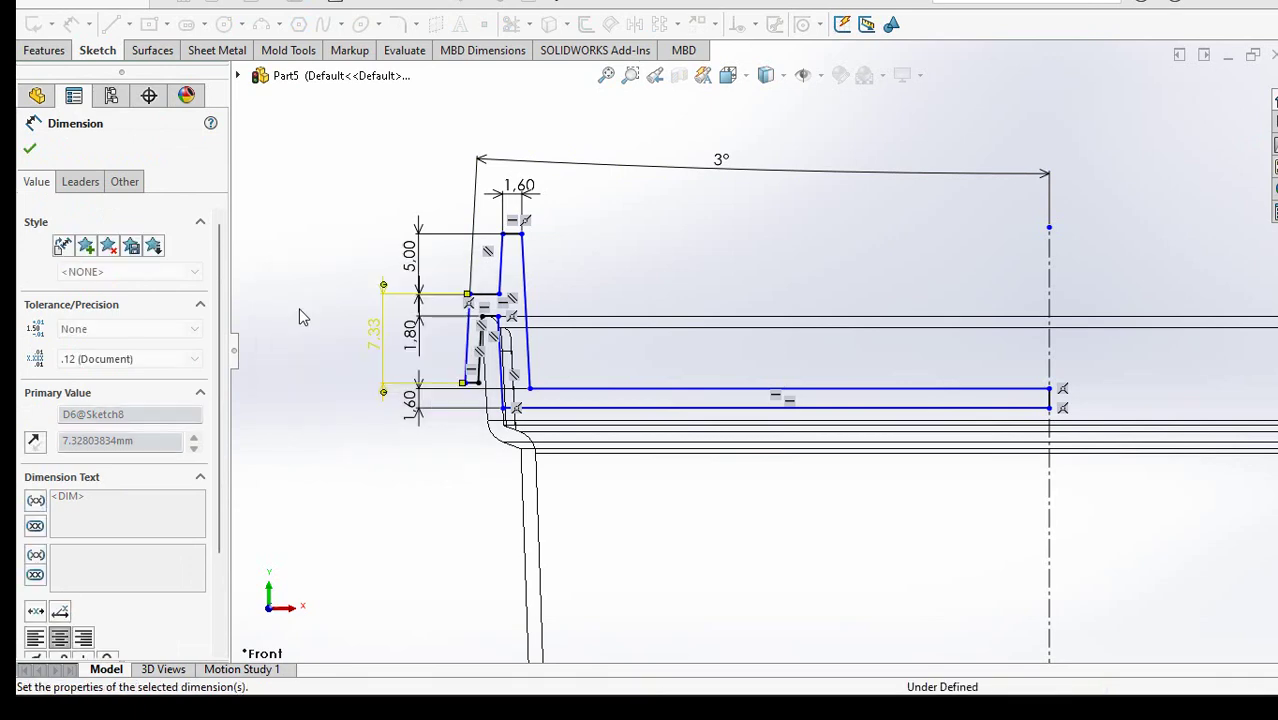
# Step: Add the 14.50 mm overall height and the 98 mm wall-to-centre-line distance
pyautogui.click(521, 388)
pyautogui.click(601, 408)
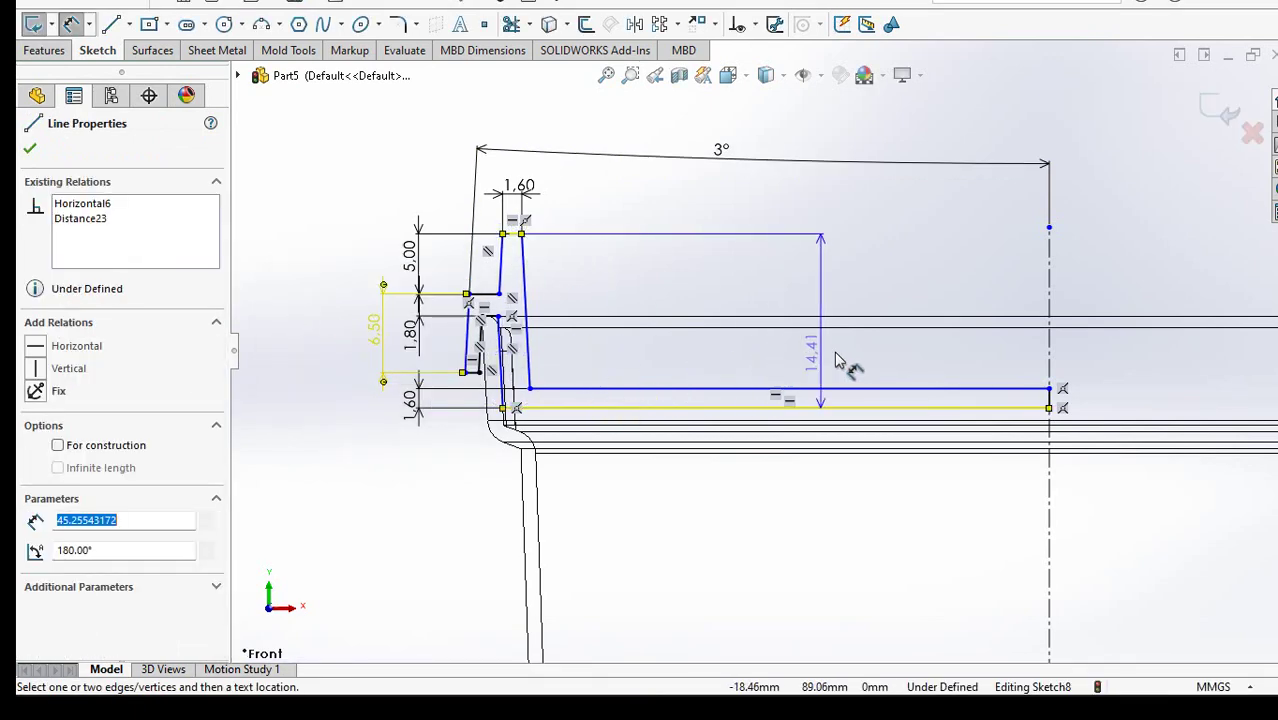
pyautogui.click(858, 288)
pyautogui.write('14,5')
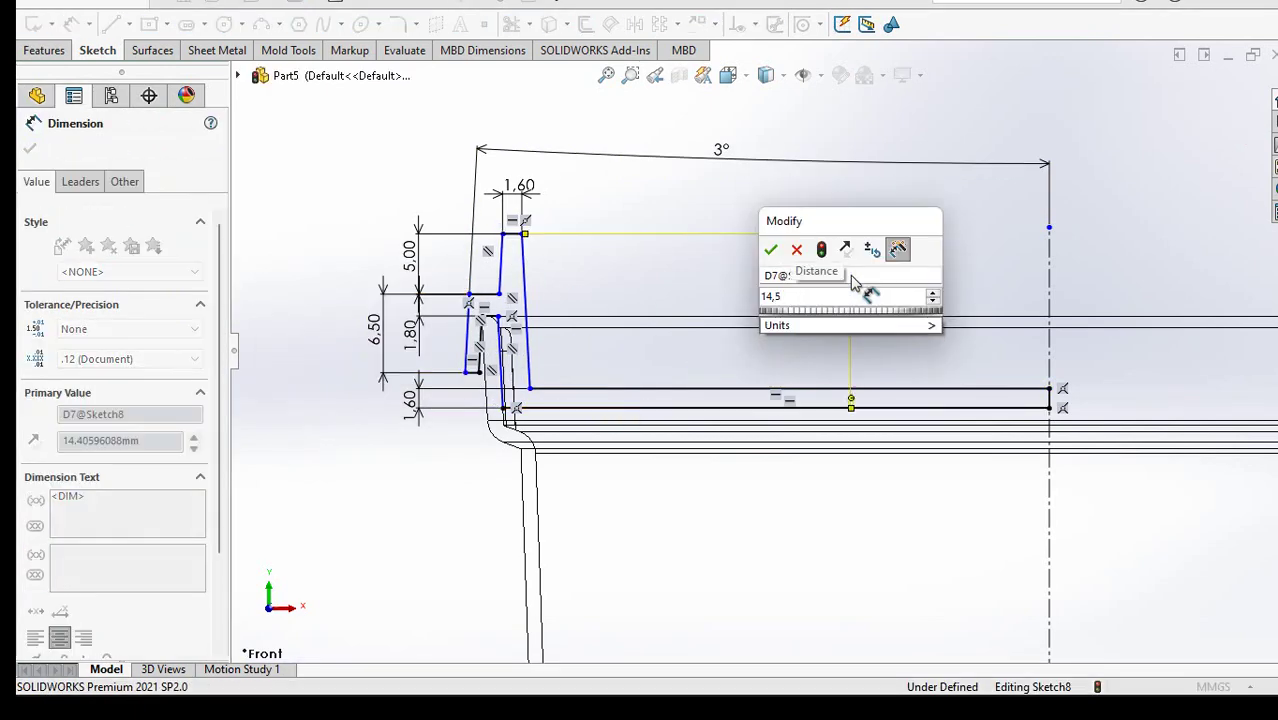
pyautogui.click(770, 249)
pyautogui.click(465, 372)
pyautogui.click(1048, 525)
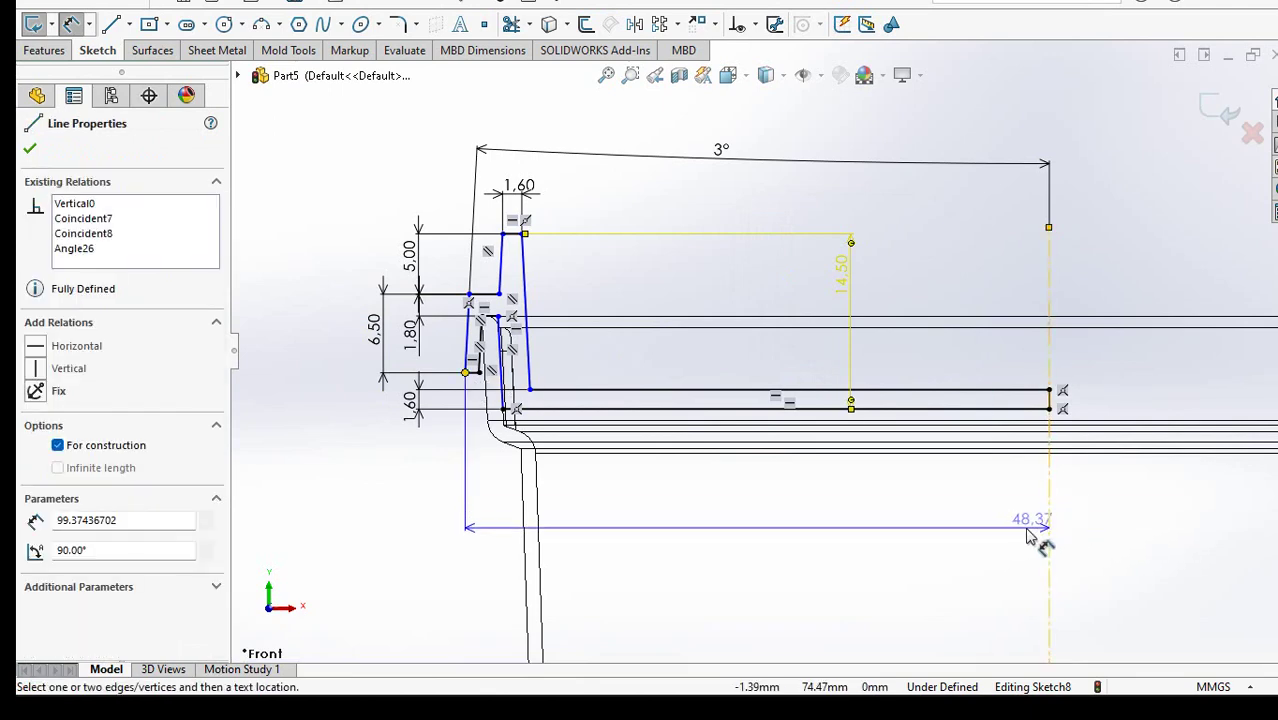
pyautogui.click(1090, 535)
pyautogui.write('98')
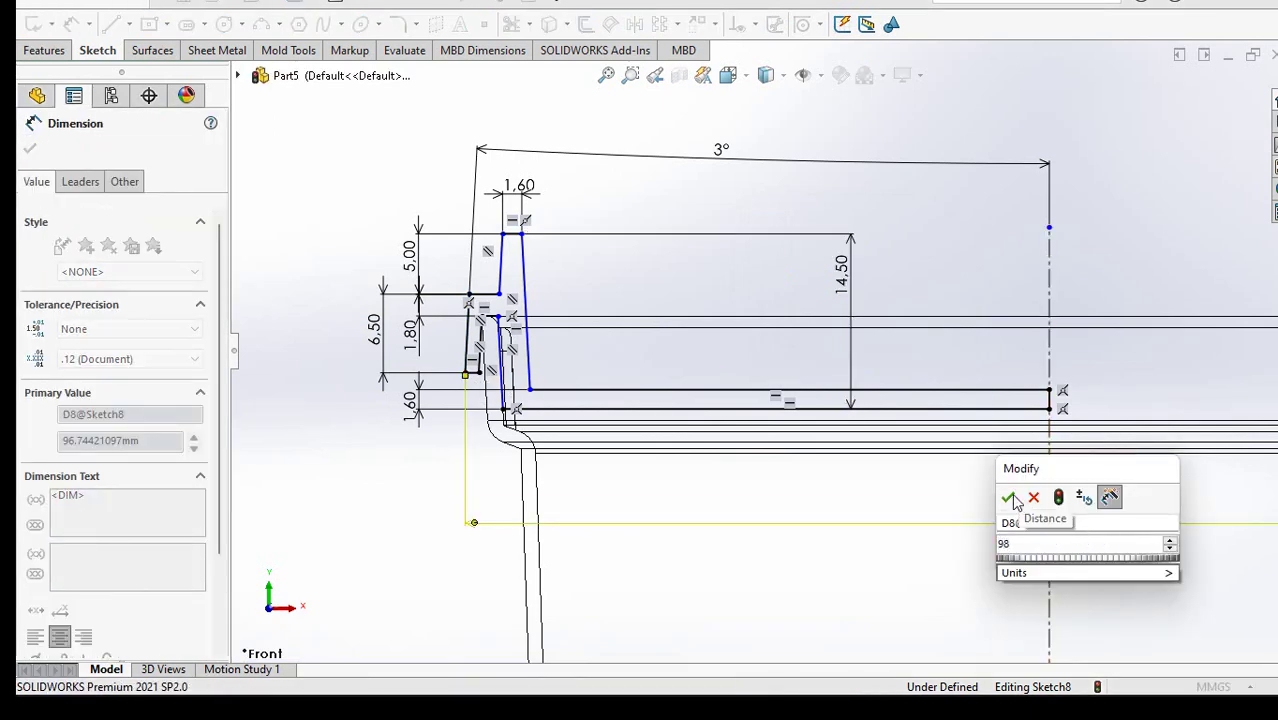
pyautogui.click(1009, 497)
pyautogui.scroll(-2, 511, 366)
pyautogui.scroll(-2, 566, 345)
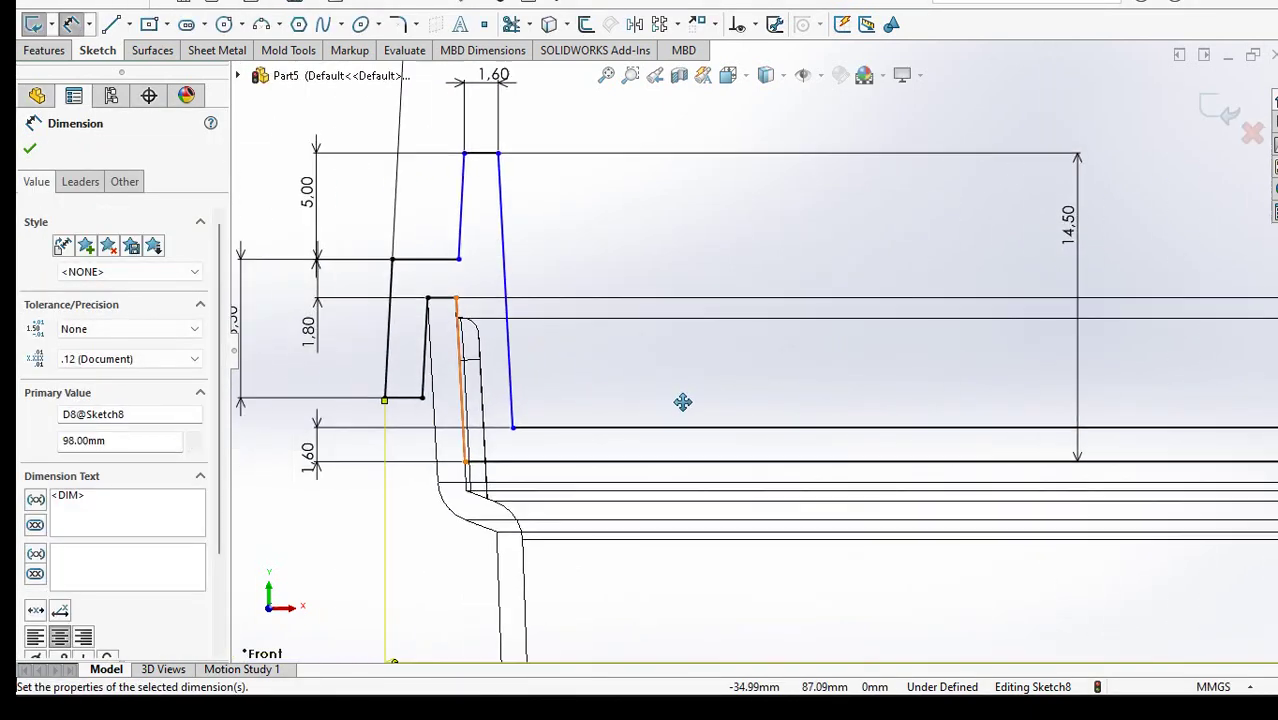
pyautogui.rightClick(668, 234)
pyautogui.click(713, 288)
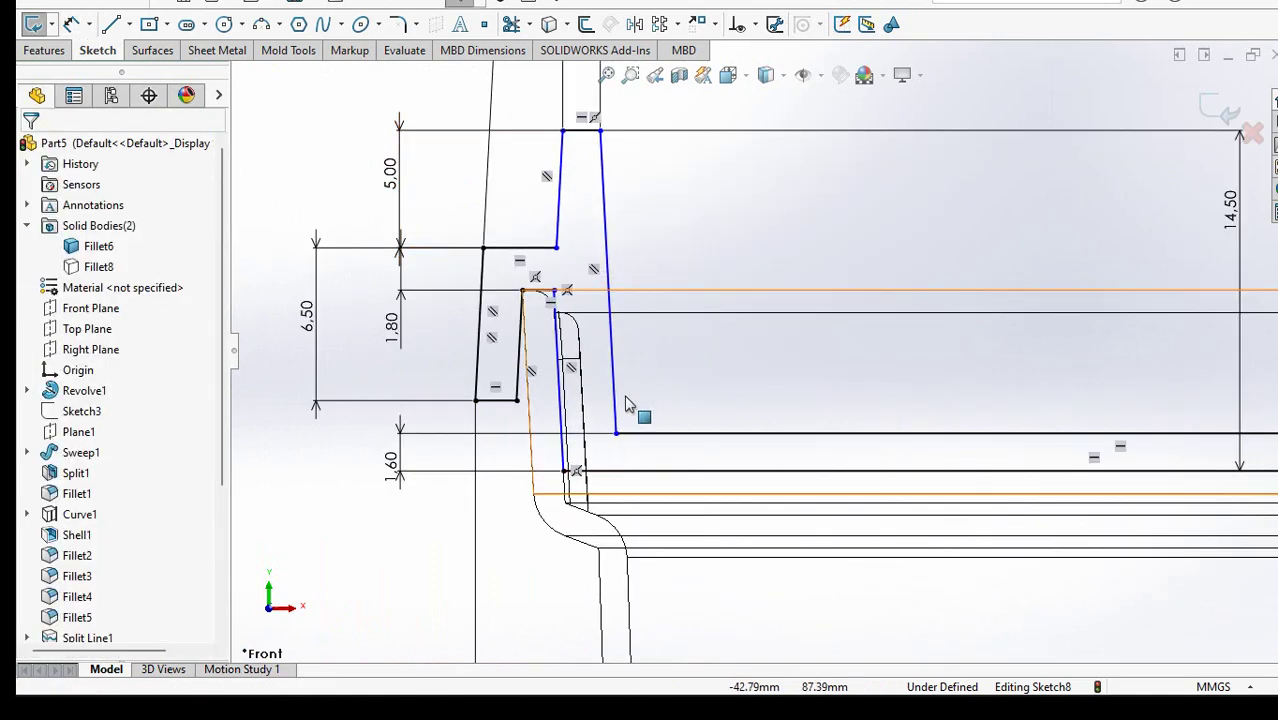
# Step: Make the inner sloped line collinear with the dome edge and align two corner points vertically
pyautogui.click(561, 400)
pyautogui.keyDown('ctrl'); pyautogui.click(580, 410); pyautogui.keyUp('ctrl')
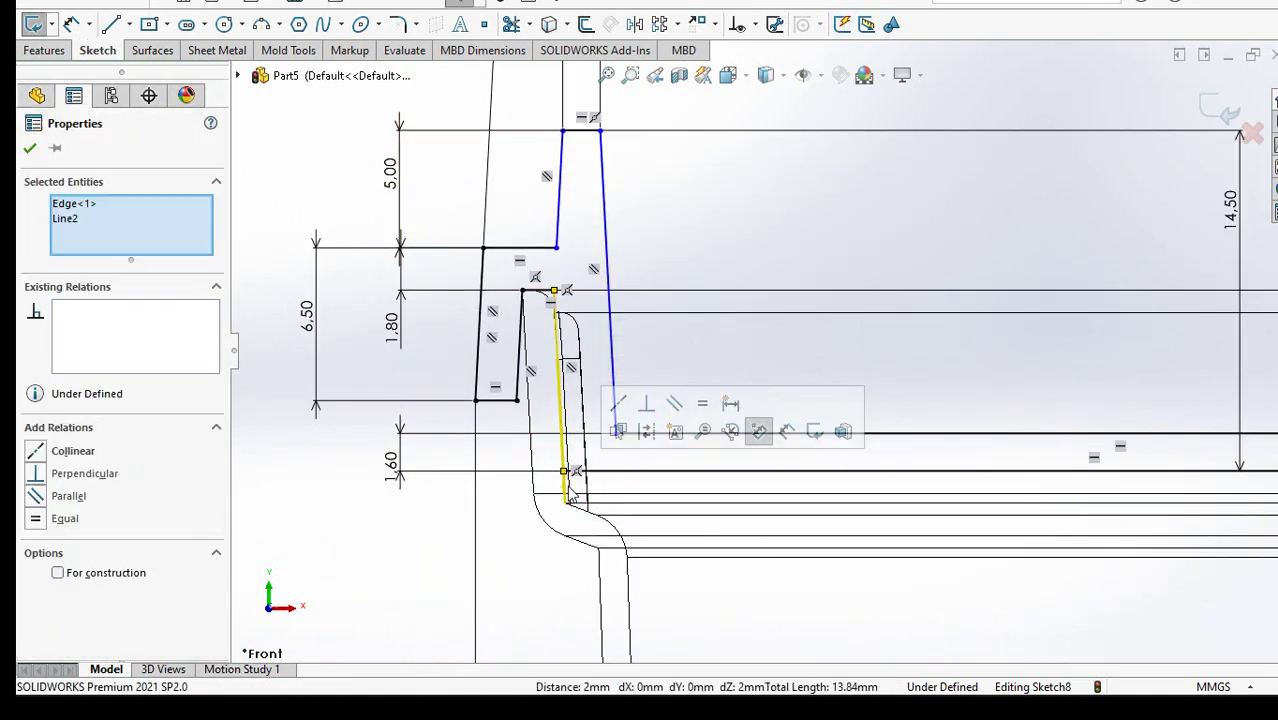
pyautogui.click(617, 404)
pyautogui.click(310, 190)
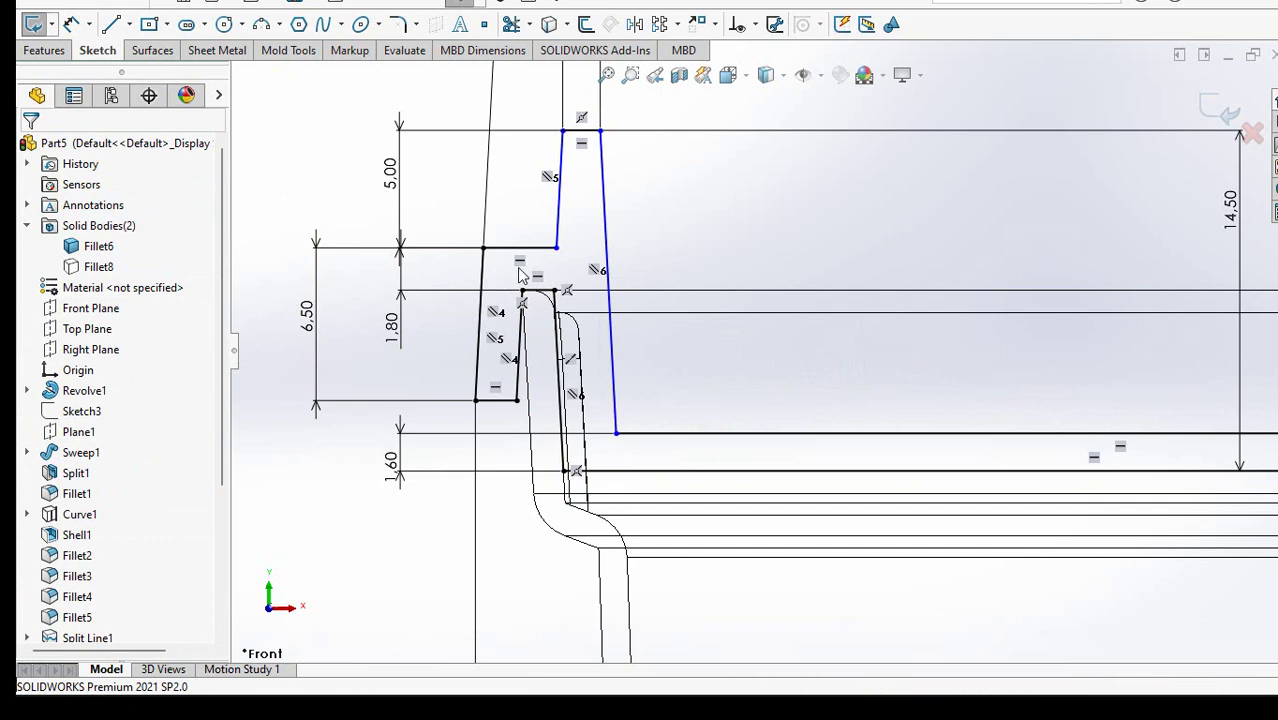
pyautogui.click(556, 247)
pyautogui.keyDown('ctrl'); pyautogui.click(553, 290); pyautogui.keyUp('ctrl')
pyautogui.click(725, 234)
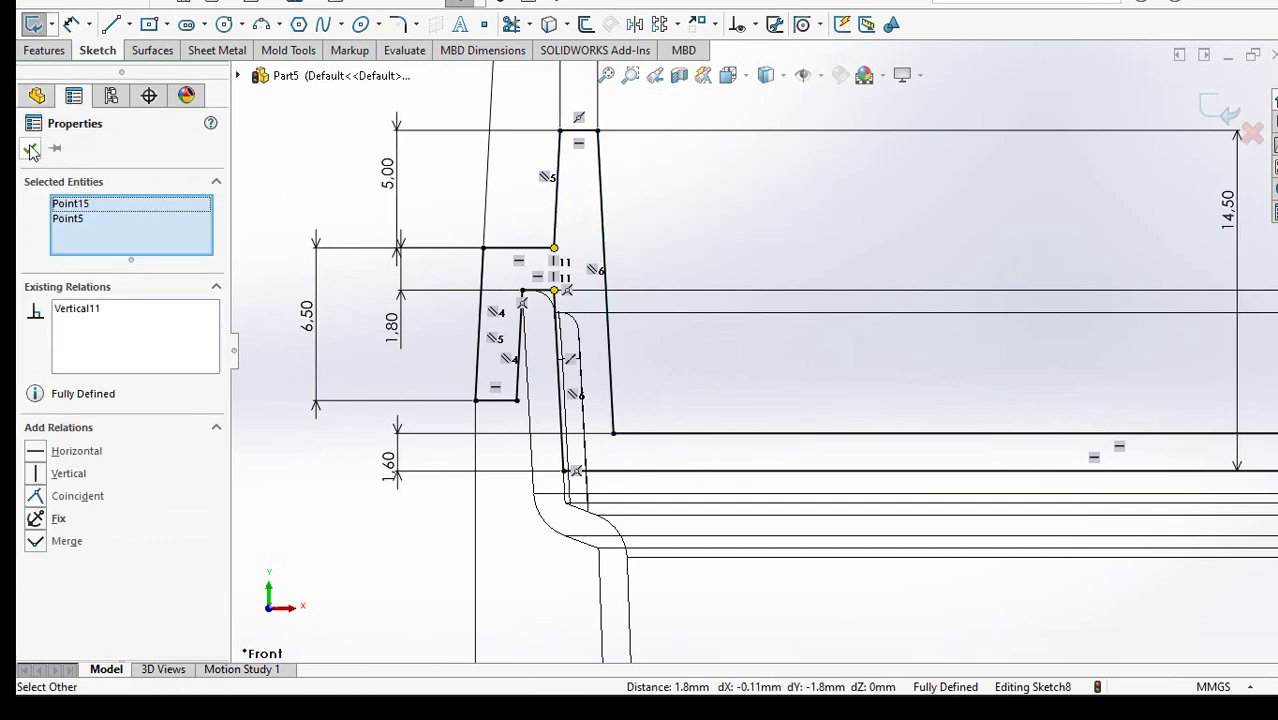
pyautogui.click(31, 148)
pyautogui.scroll(5, 608, 389)
pyautogui.scroll(3, 608, 420)
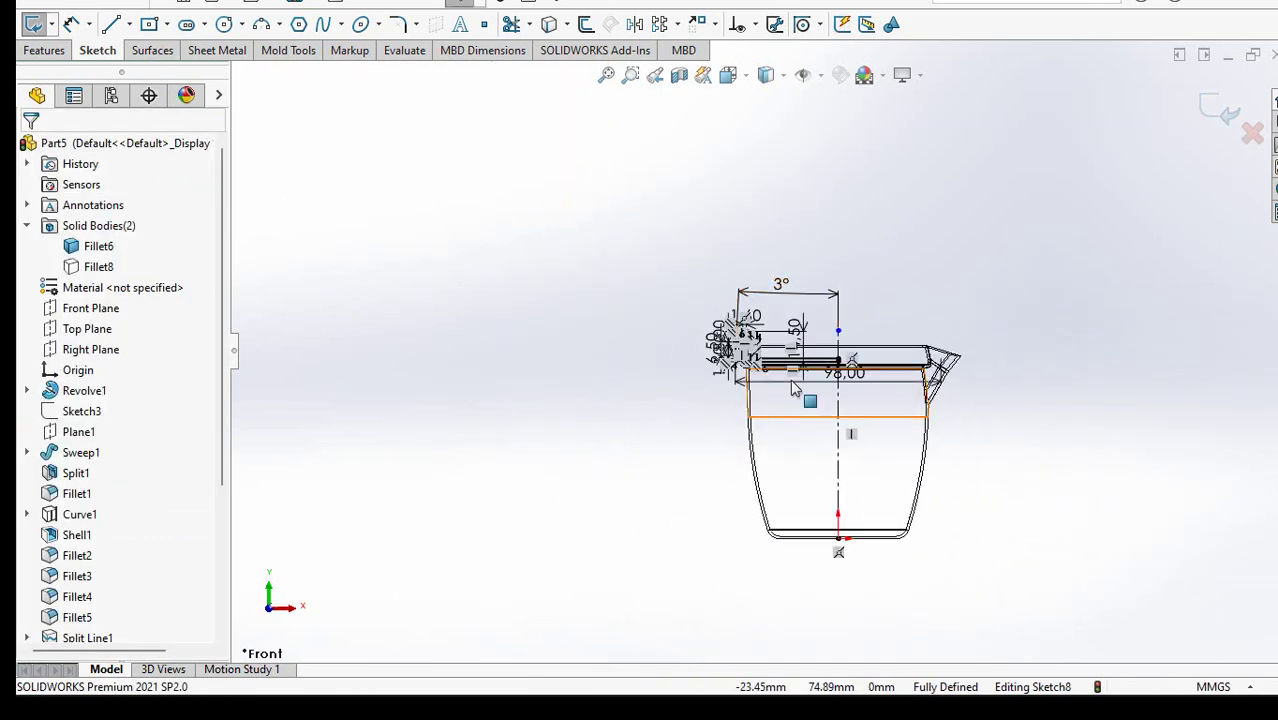
pyautogui.scroll(-6, 793, 388)
pyautogui.scroll(-2, 933, 160)
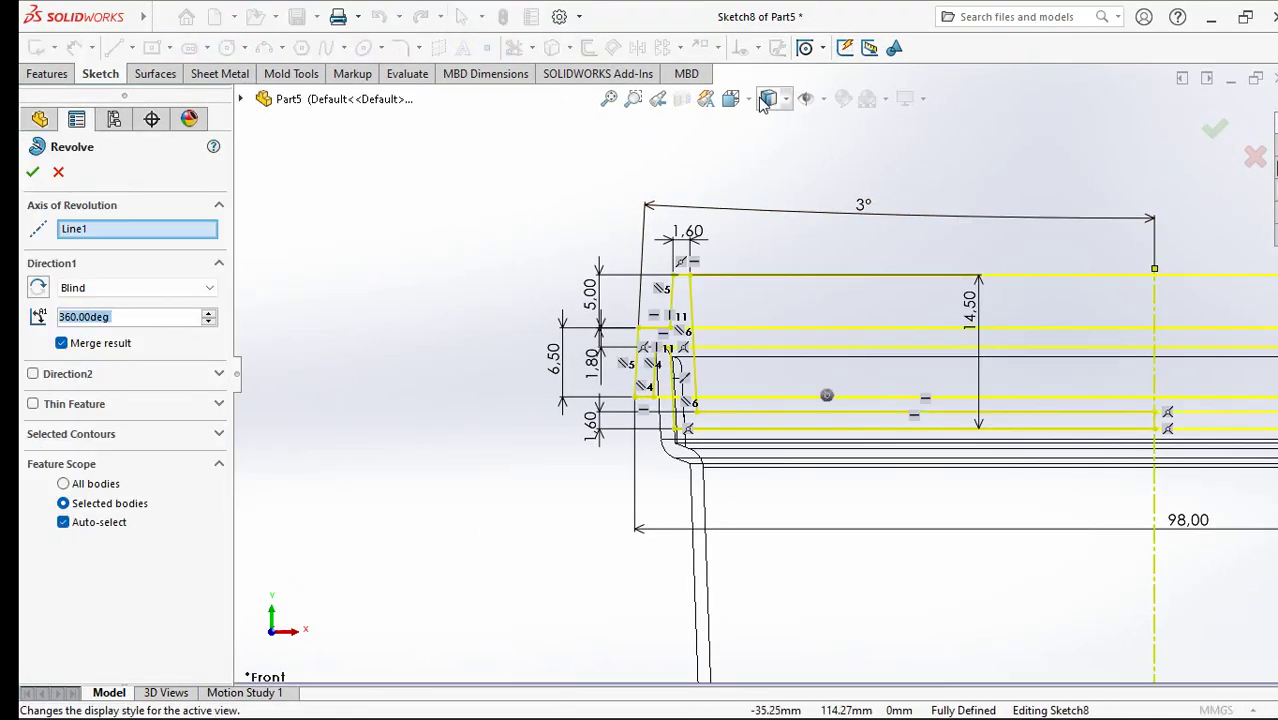
# Step: Revolve the rim profile 360° into a separate, unmerged ring body
pyautogui.hotkey('ctrl', '7')
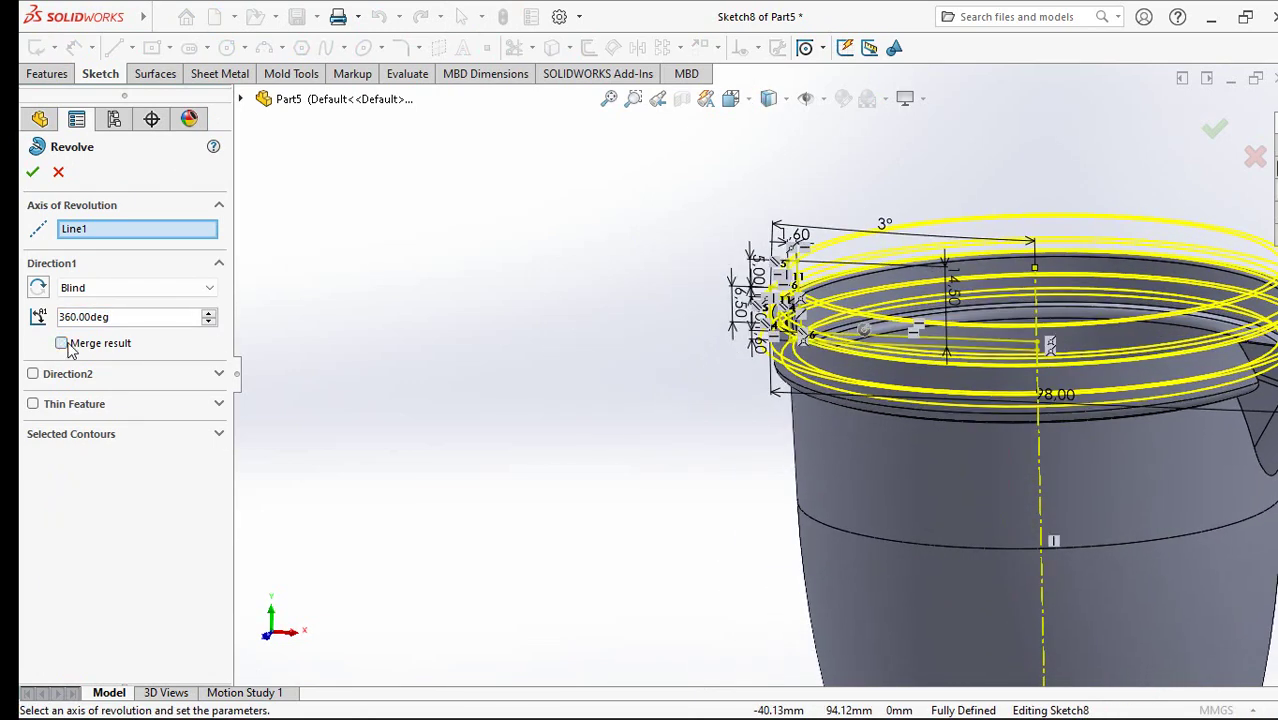
pyautogui.click(34, 174)
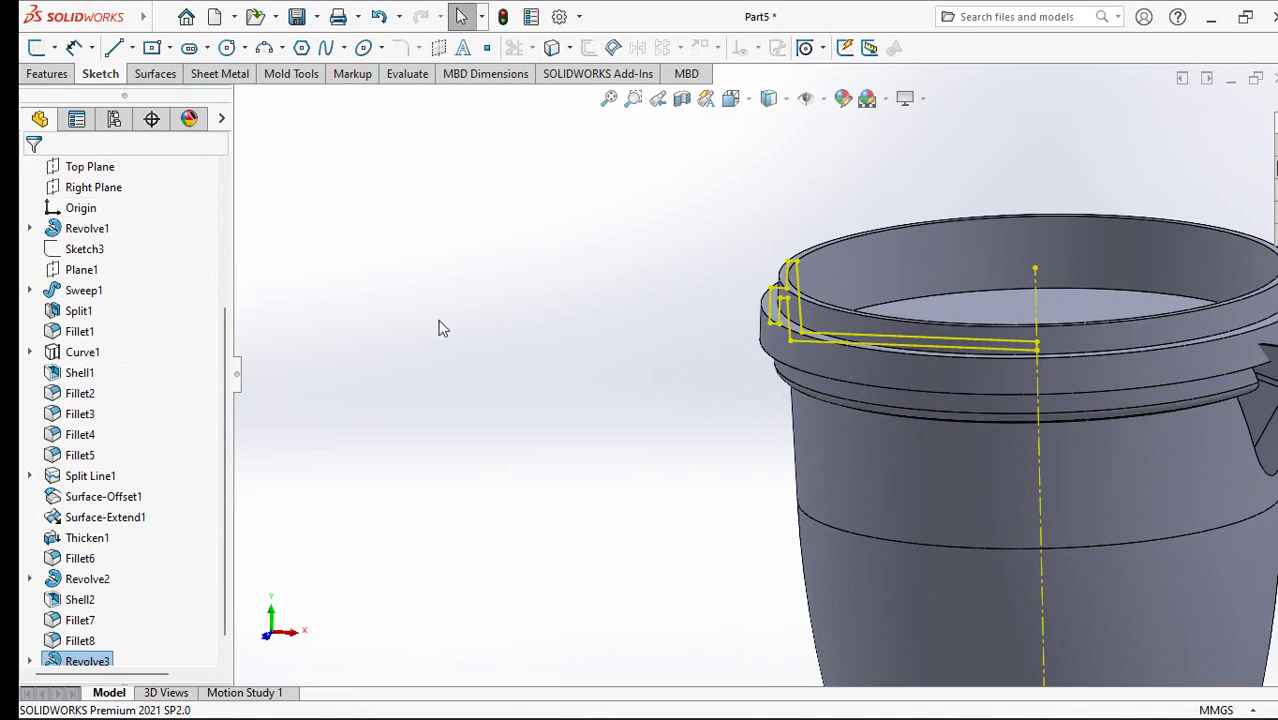
pyautogui.moveTo(566, 339)
pyautogui.mouseDown(button='middle')
pyautogui.moveTo(382, 319)
pyautogui.moveTo(390, 356)
pyautogui.mouseUp(button='middle')
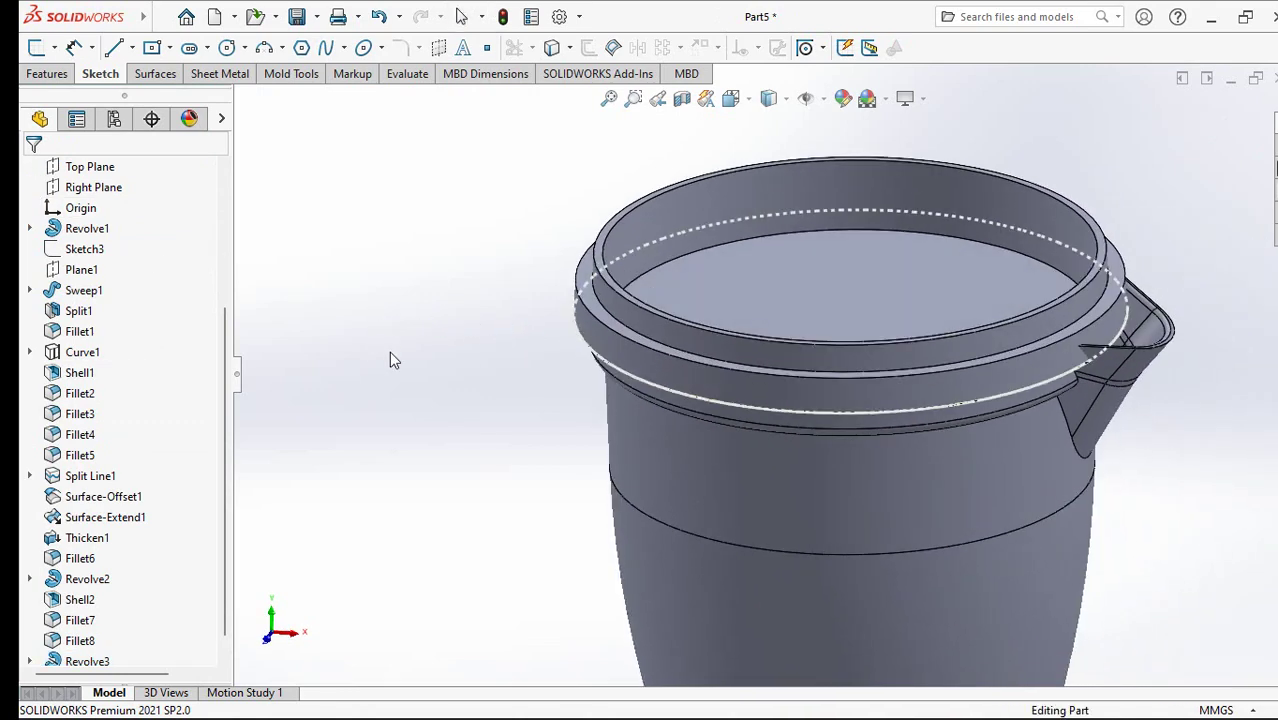
# Step: Hide the cup body so only the ring remains visible
pyautogui.click(810, 518)
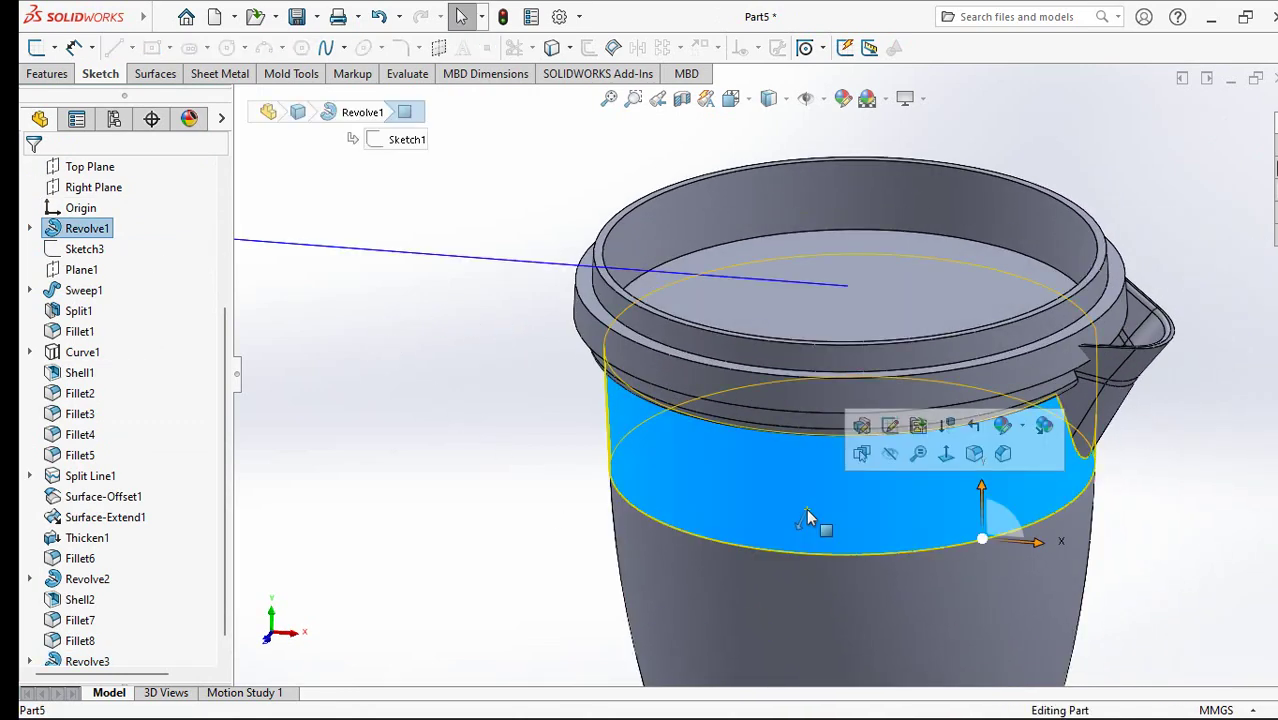
pyautogui.click(890, 452)
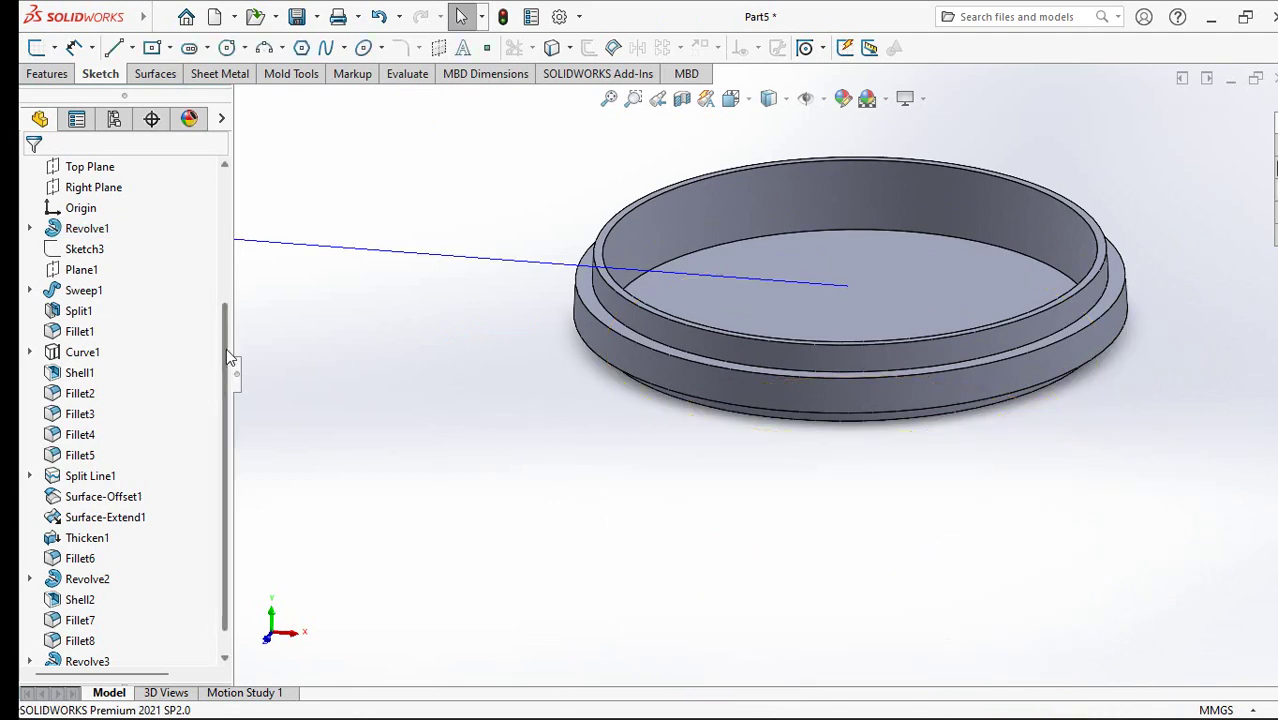
pyautogui.moveTo(226, 348); pyautogui.dragTo(226, 214)
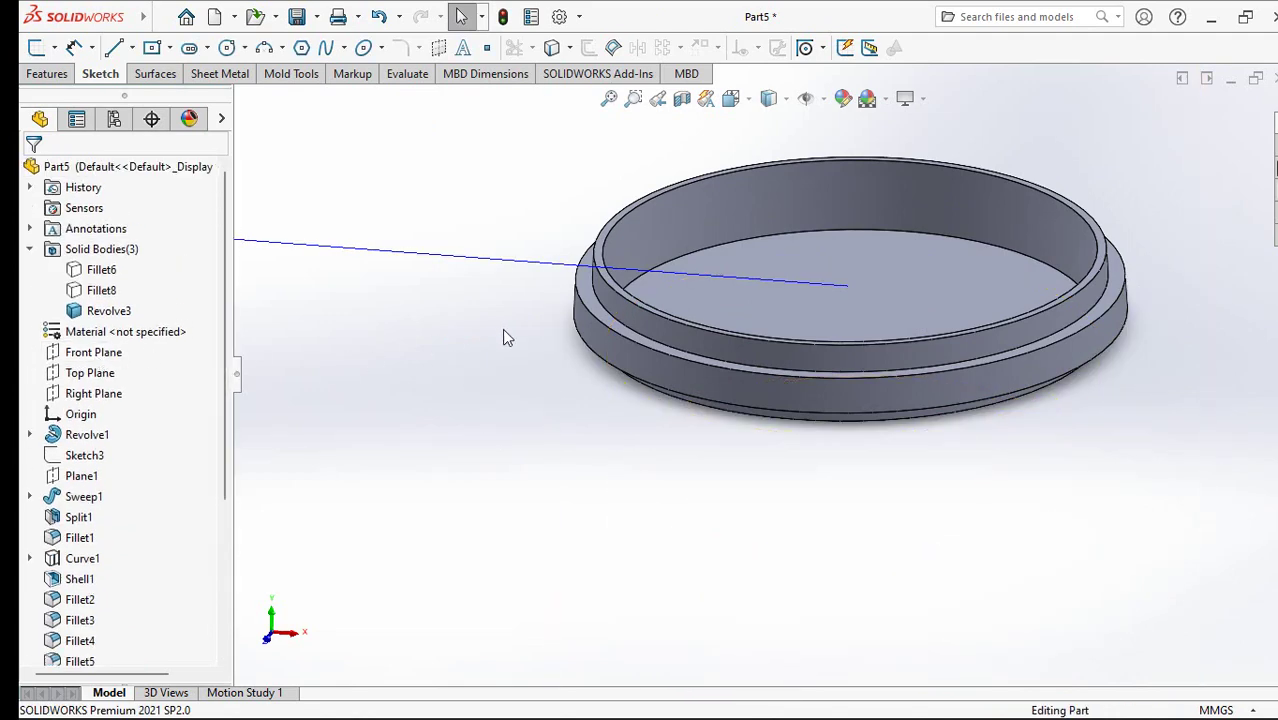
pyautogui.scroll(4, 503, 370)
pyautogui.click(76, 354)
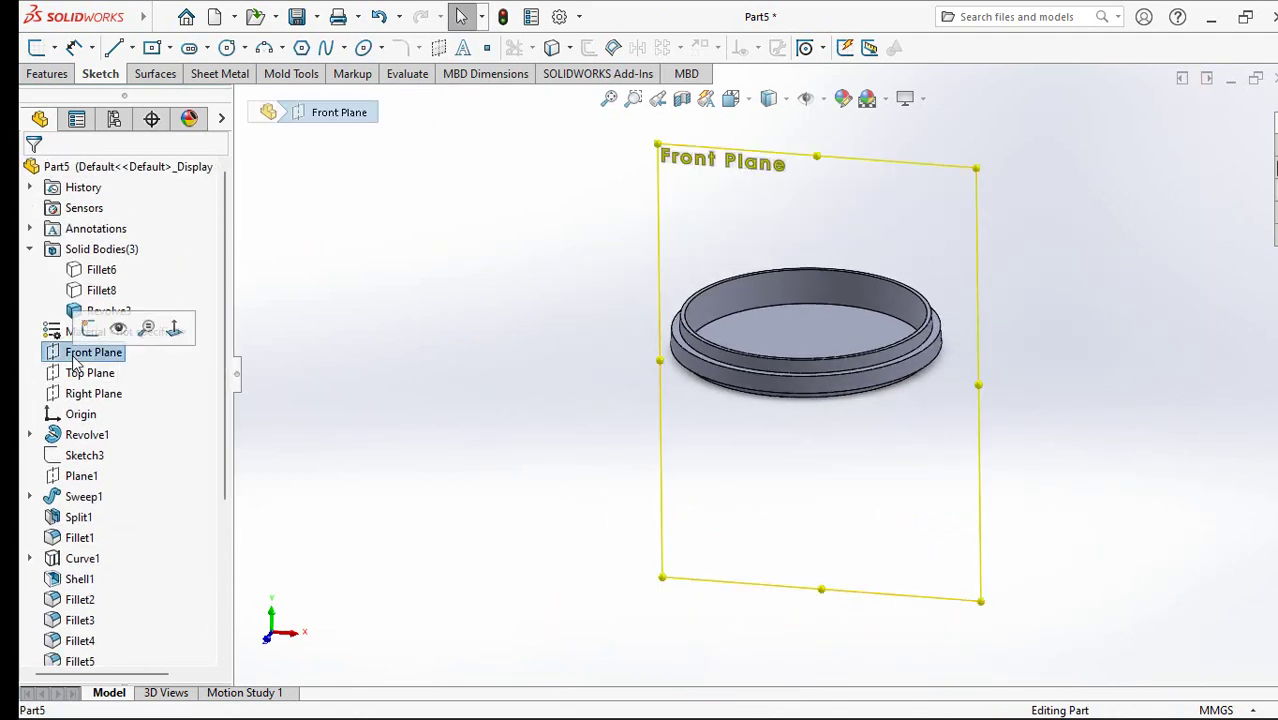
# Step: Start a Front Plane sketch and draw a vertical centreline up from the ring's centre
pyautogui.click(70, 70)
pyautogui.click(58, 50)
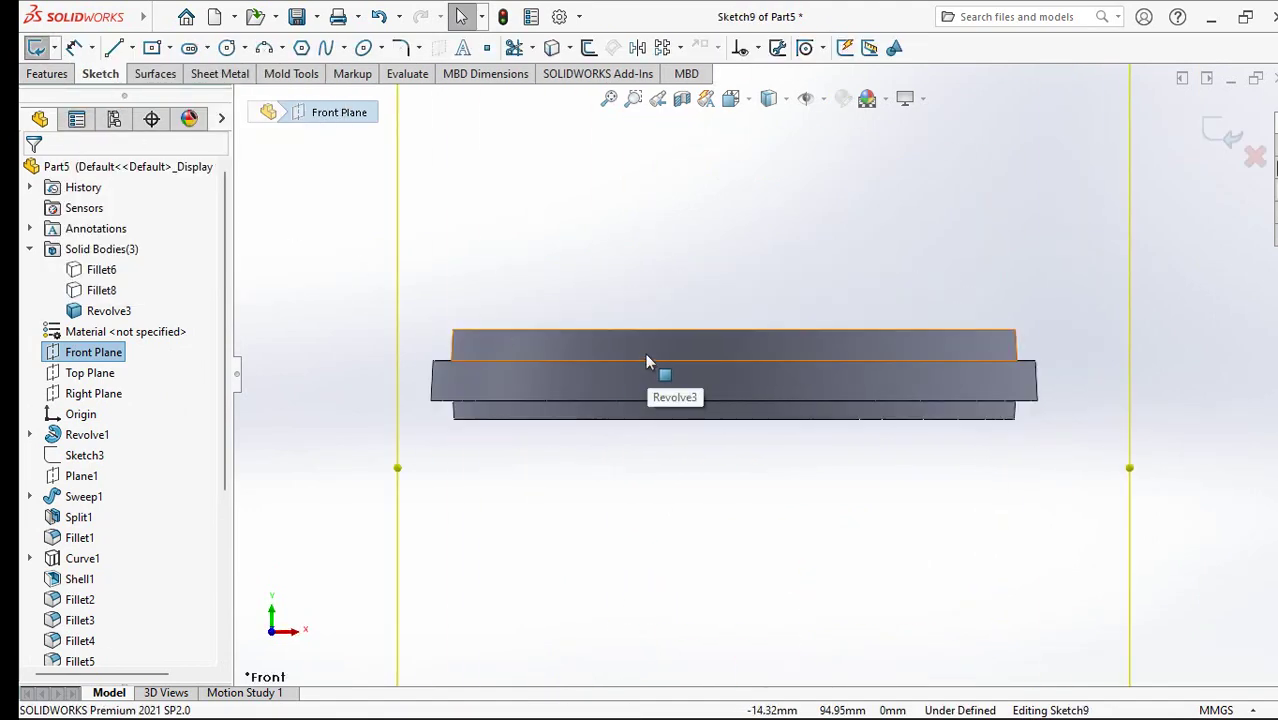
pyautogui.click(131, 48)
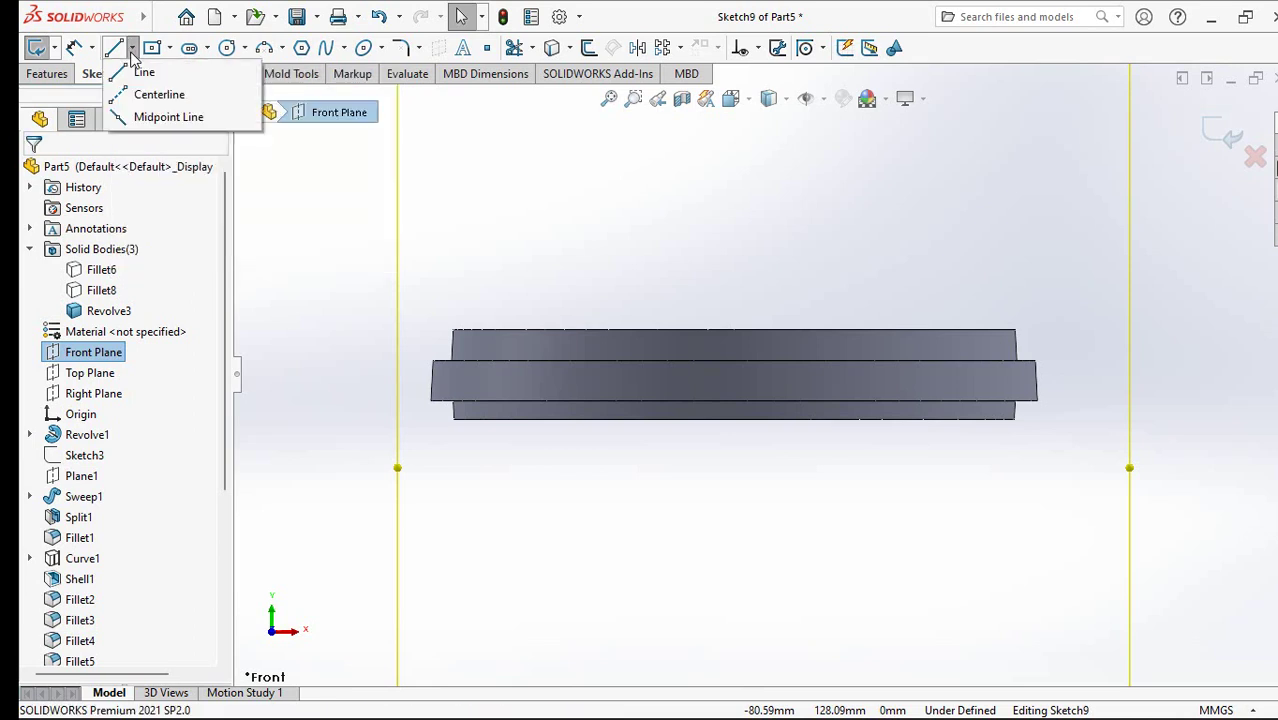
pyautogui.click(150, 92)
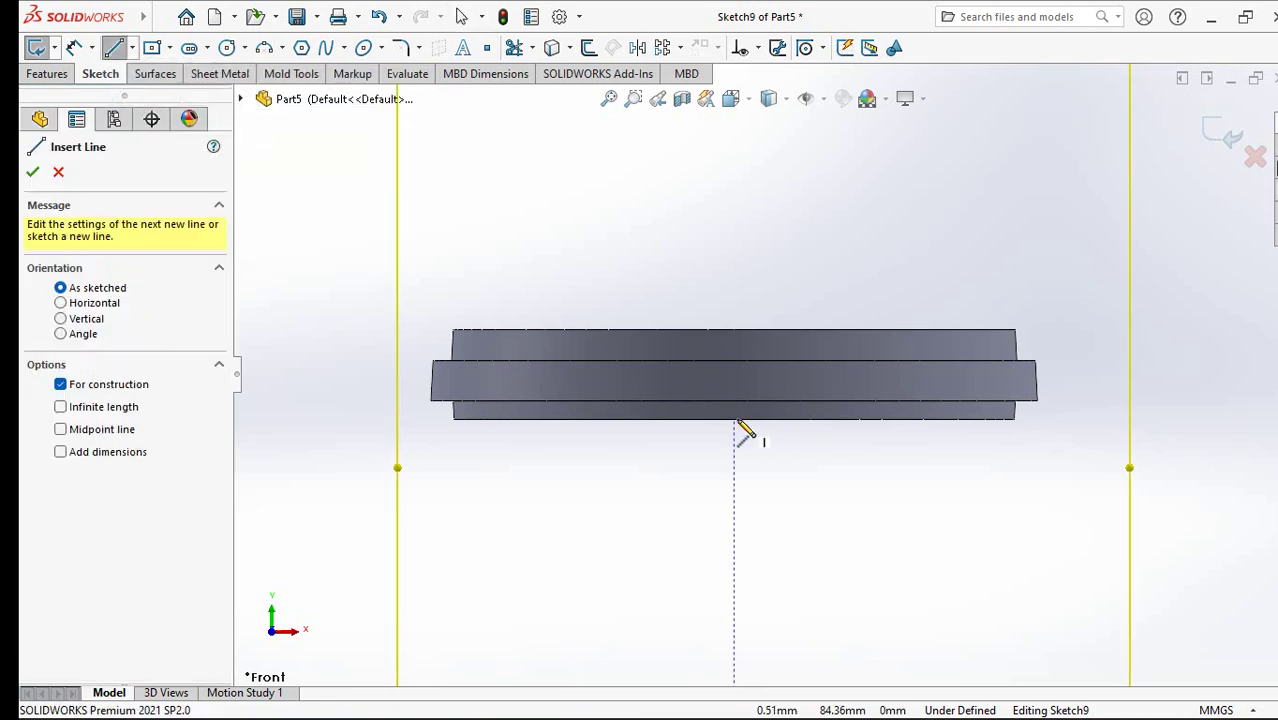
pyautogui.click(731, 328)
pyautogui.click(731, 418)
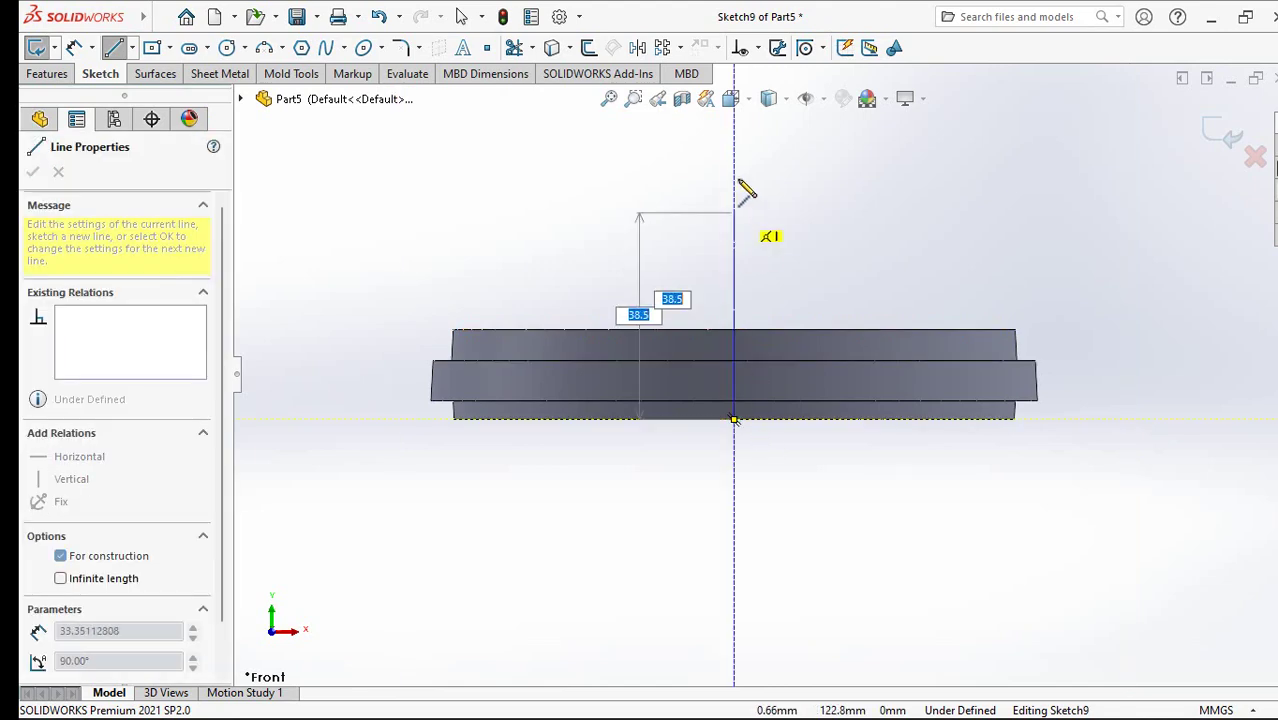
pyautogui.rightClick(733, 212)
pyautogui.click(753, 228)
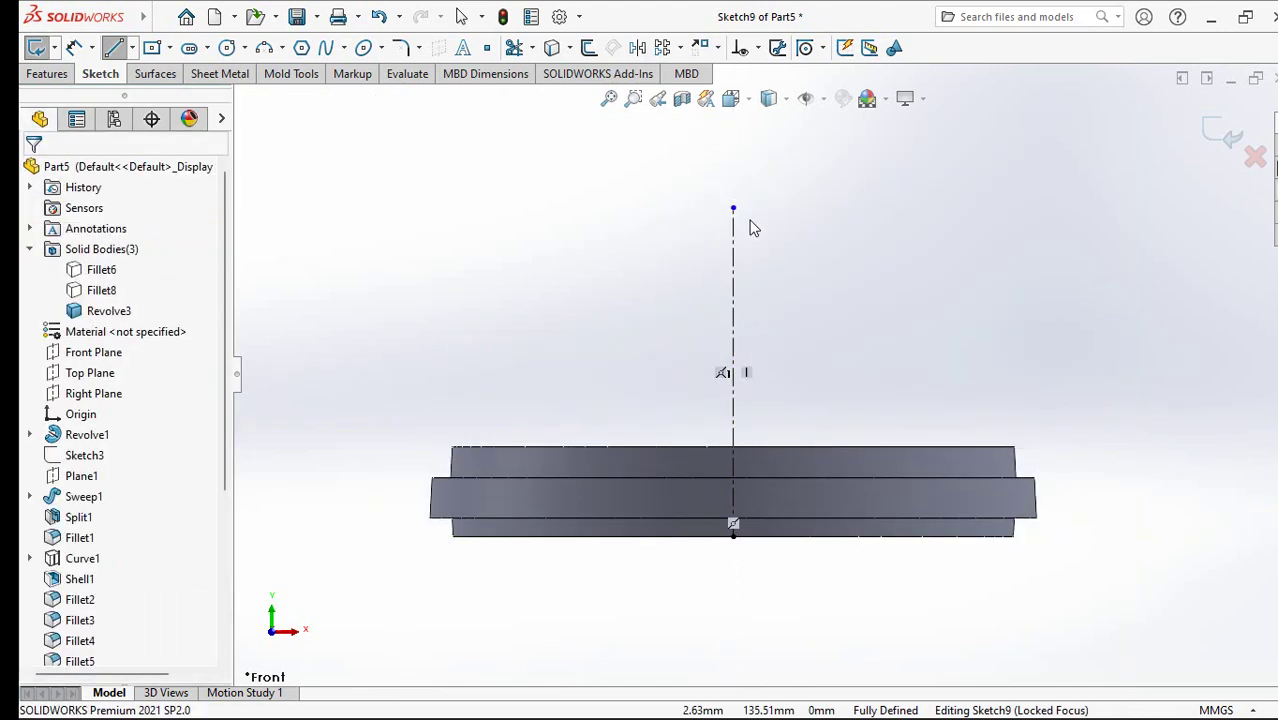
# Step: Switch the part display to wireframe and return to the front view
pyautogui.click(768, 98)
pyautogui.click(768, 180)
pyautogui.click(114, 47)
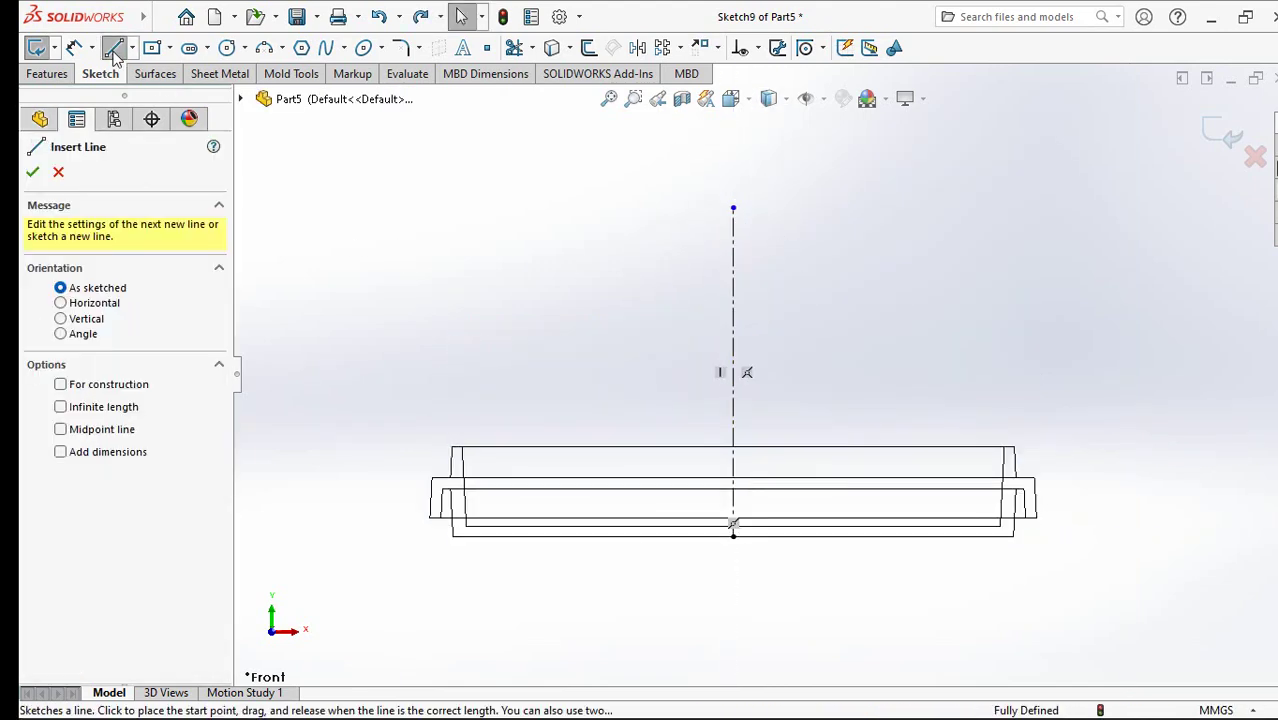
pyautogui.moveTo(736, 580); pyautogui.dragTo(726, 539, button='middle')
pyautogui.click(658, 99)
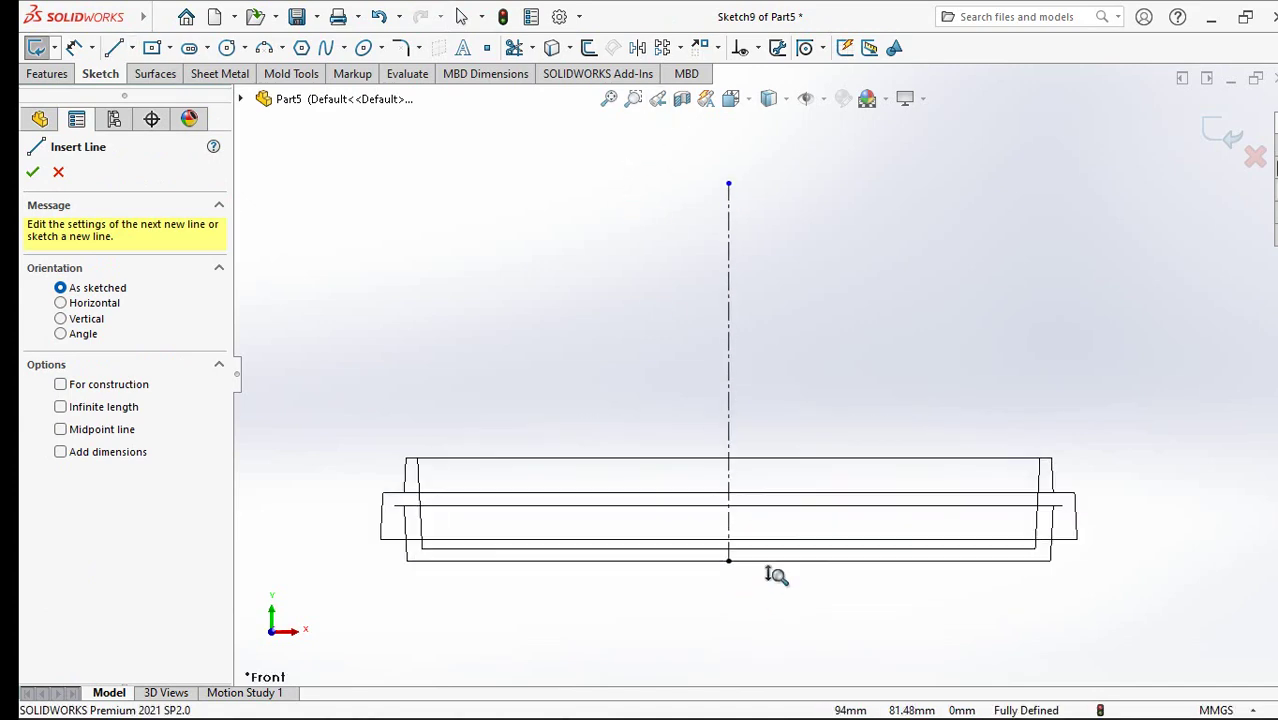
# Step: Draw a horizontal base line leftward, then a tangent arc up to the centreline's top
pyautogui.click(719, 605)
pyautogui.click(466, 610)
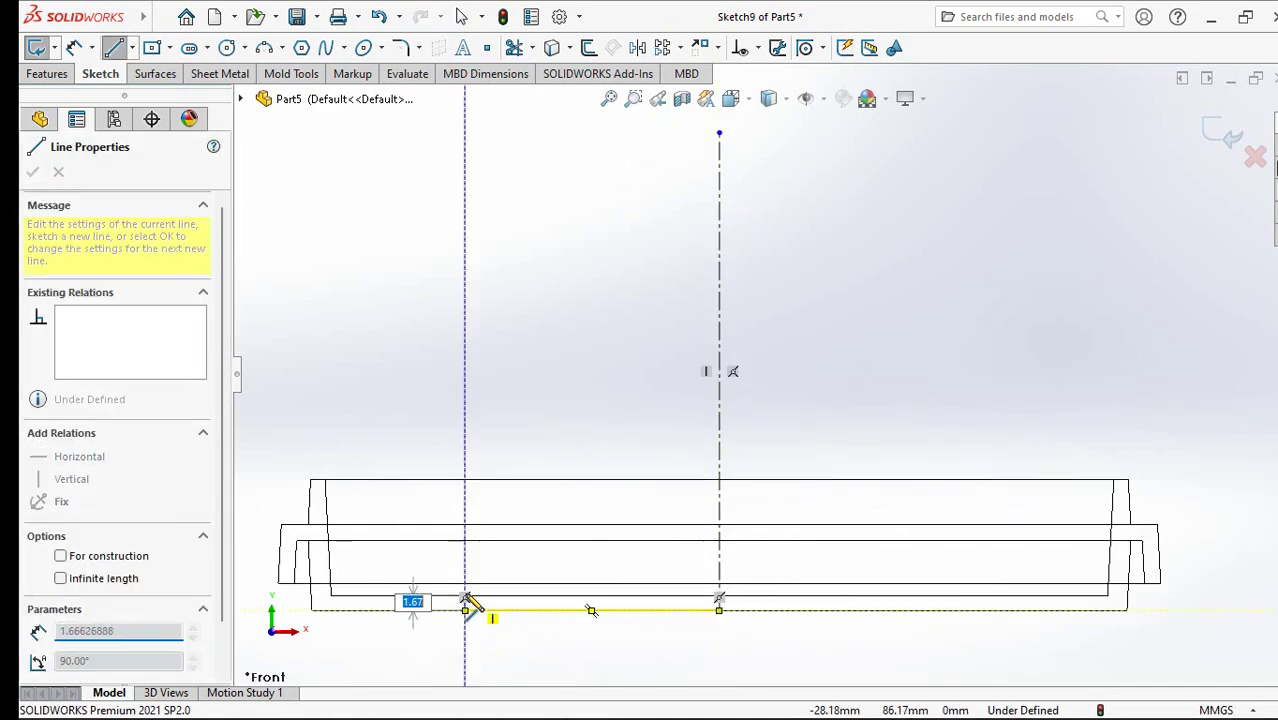
pyautogui.scroll(-3, 472, 606)
pyautogui.scroll(-3, 560, 540)
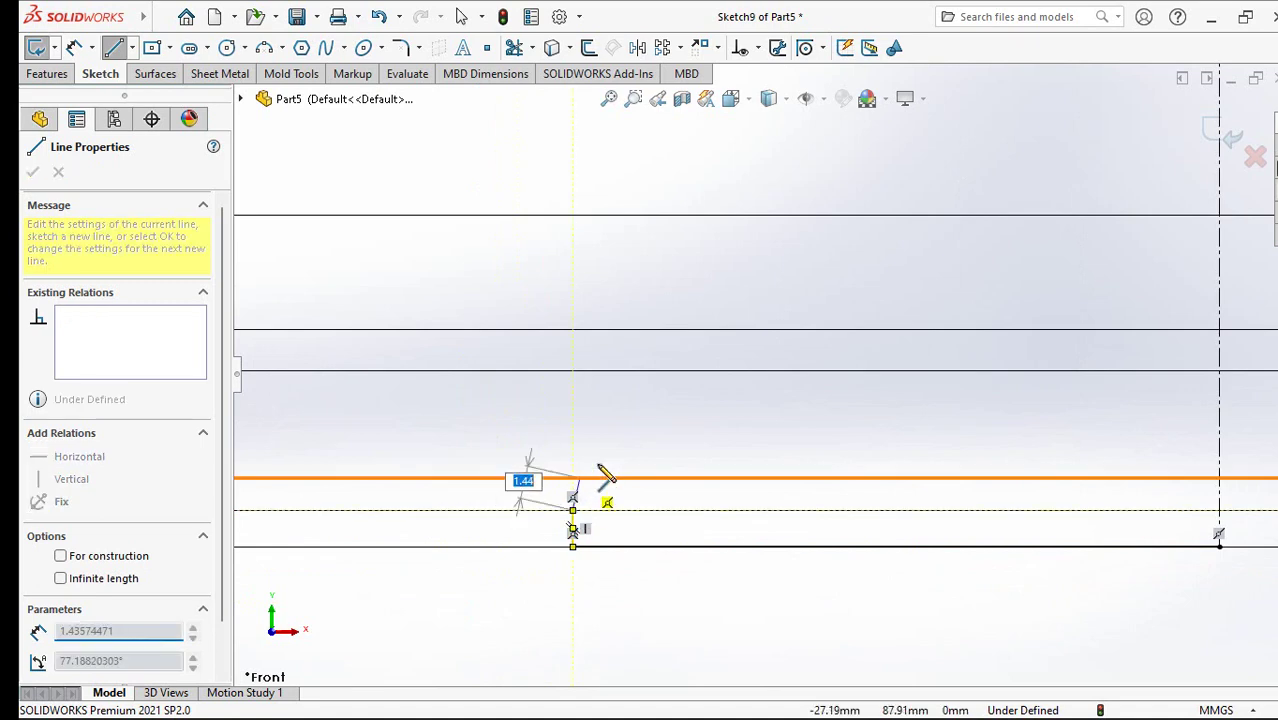
pyautogui.press('a')
pyautogui.scroll(1, 600, 470)
pyautogui.scroll(4, 780, 380)
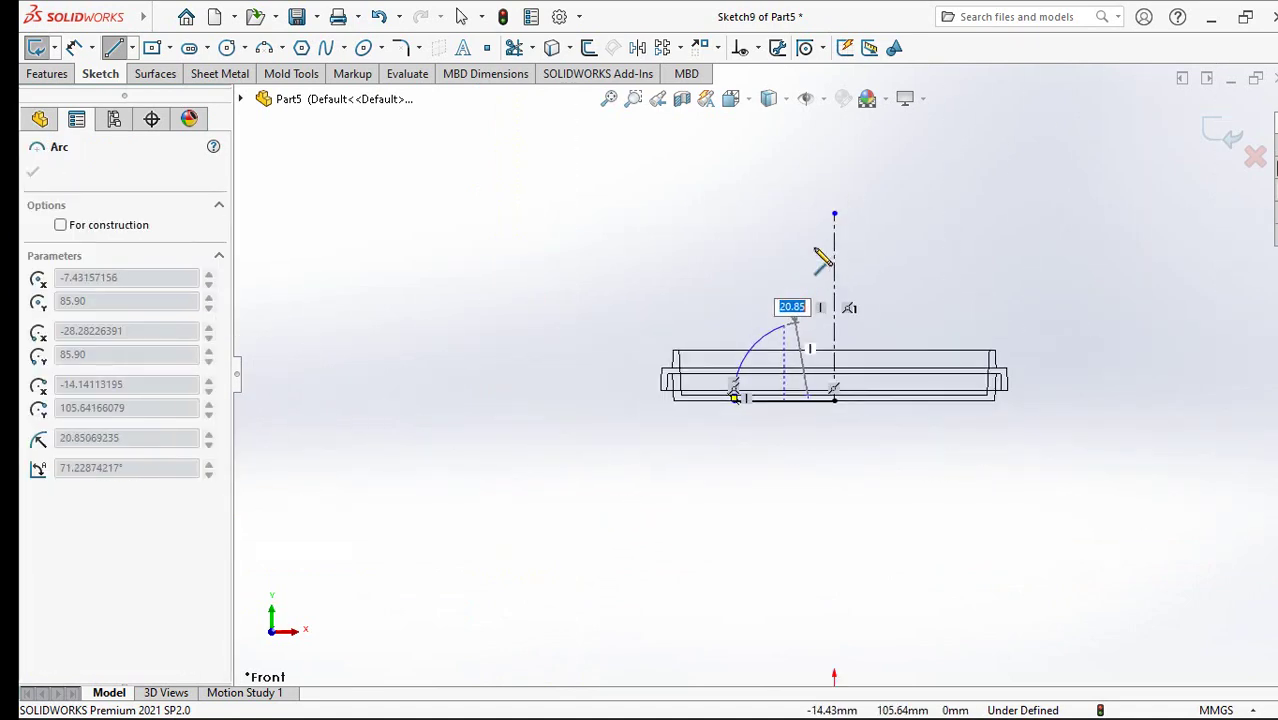
pyautogui.click(834, 214)
pyautogui.press('Escape')
# Step: Dimension the arc's lower endpoint to the centreline as 49.5 wide
pyautogui.scroll(-2, 900, 200)
pyautogui.scroll(-2, 935, 385)
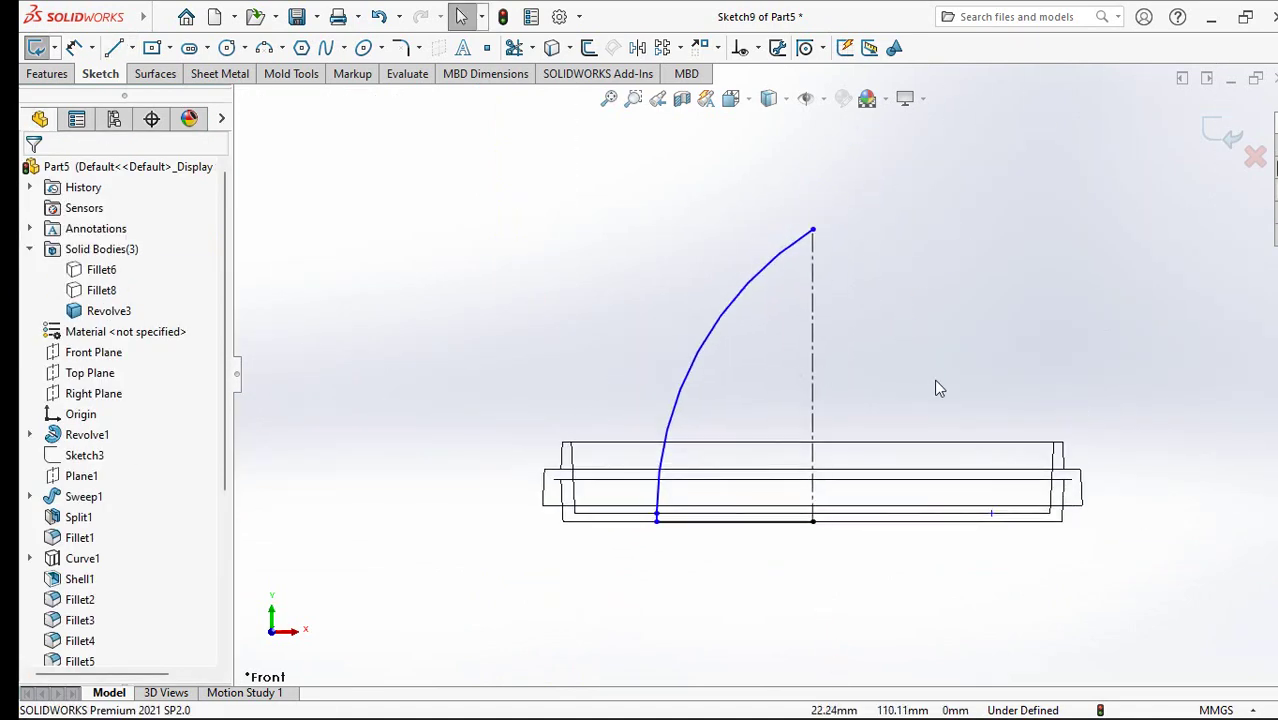
pyautogui.scroll(-2, 947, 328)
pyautogui.scroll(1, 941, 338)
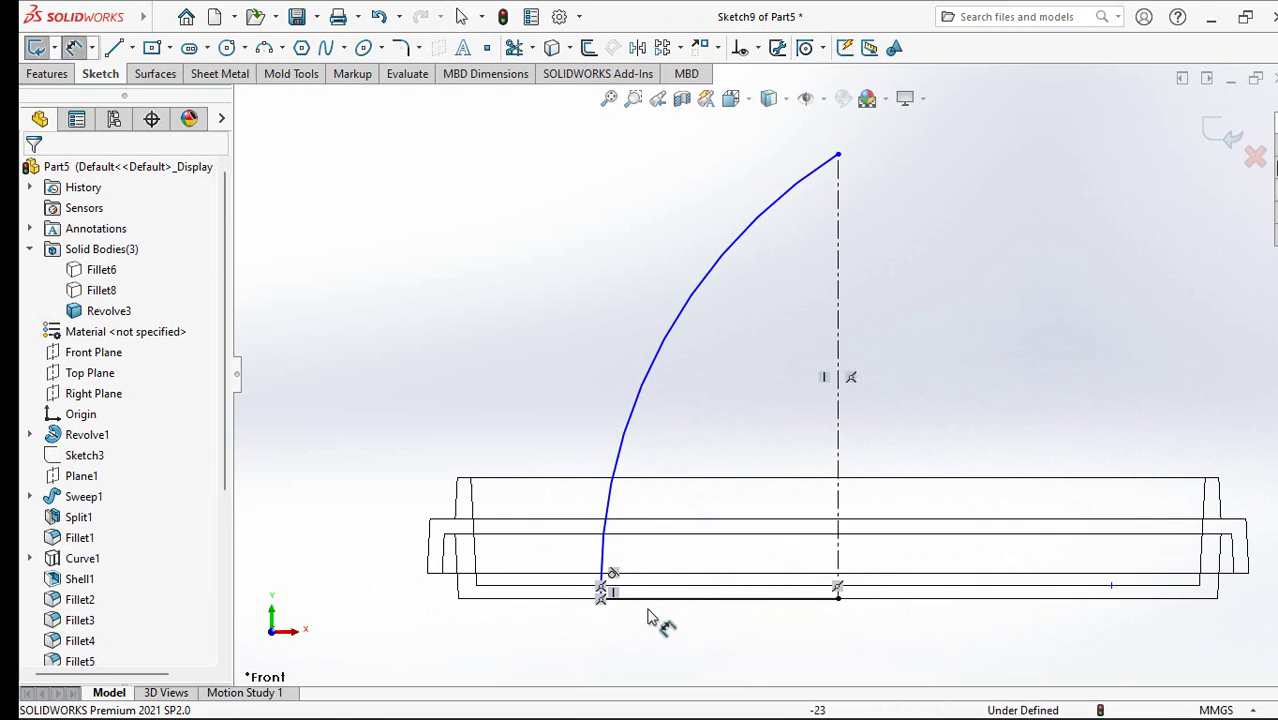
pyautogui.scroll(-3, 605, 612)
pyautogui.click(626, 547)
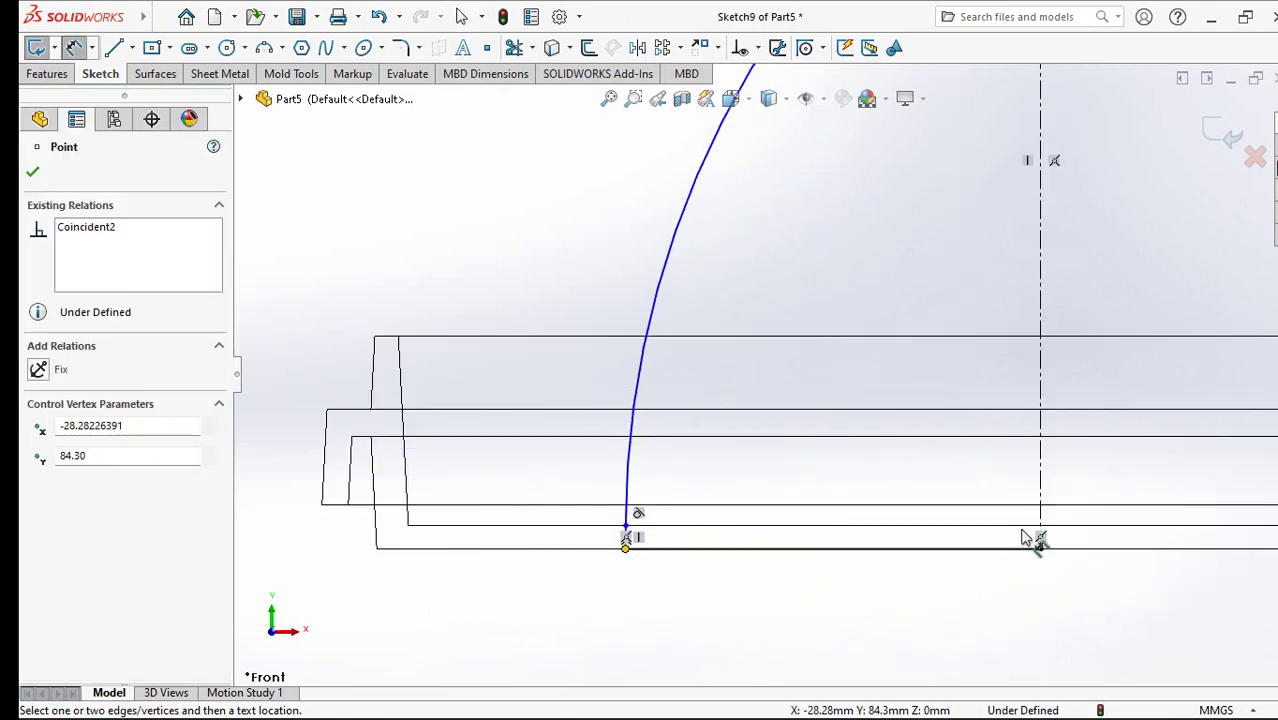
pyautogui.click(1038, 536)
pyautogui.click(1050, 617)
pyautogui.write('49.5')
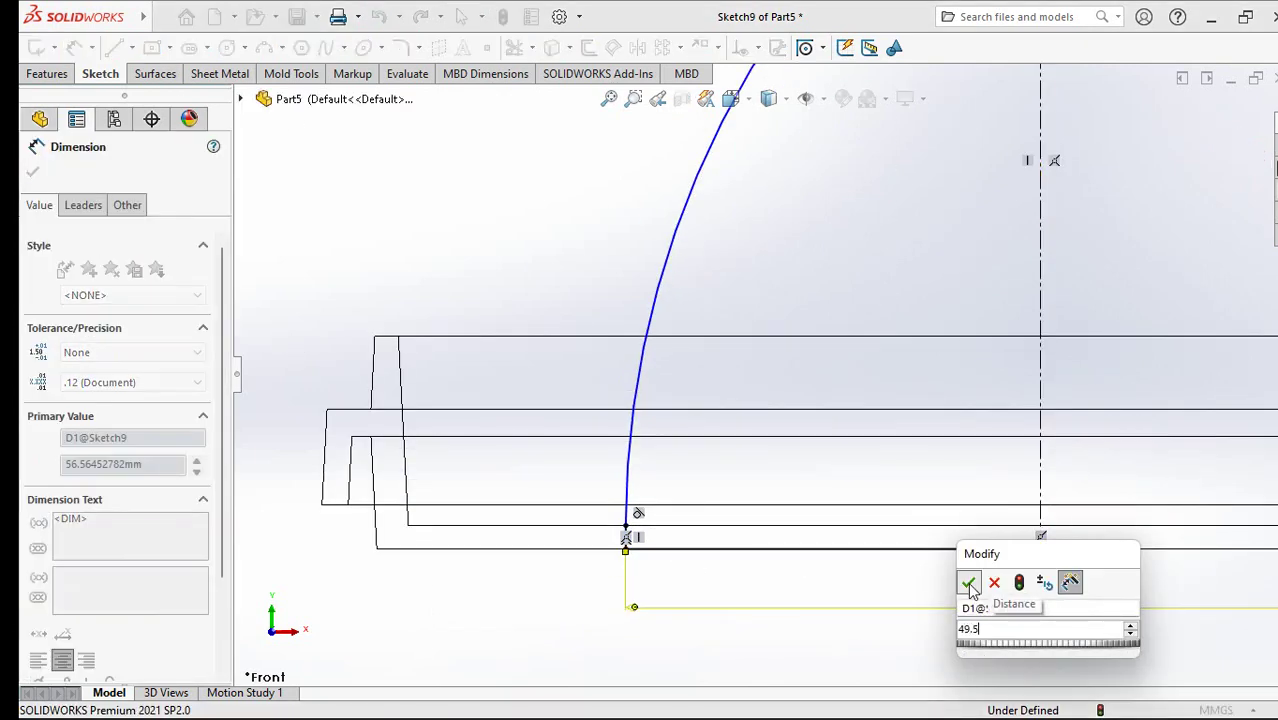
pyautogui.click(968, 581)
# Step: Dimension the centreline height to 56.5 and exit the dome sketch
pyautogui.scroll(3, 904, 456)
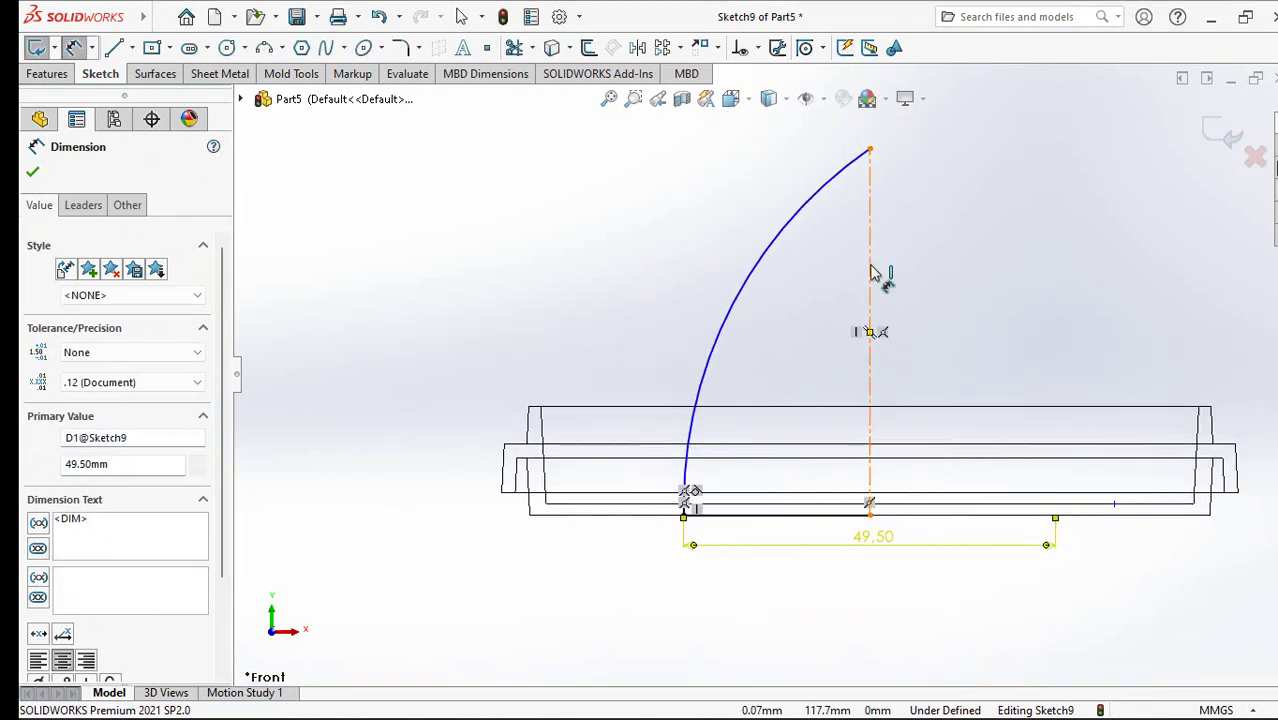
pyautogui.click(870, 270)
pyautogui.click(965, 305)
pyautogui.write('56,5')
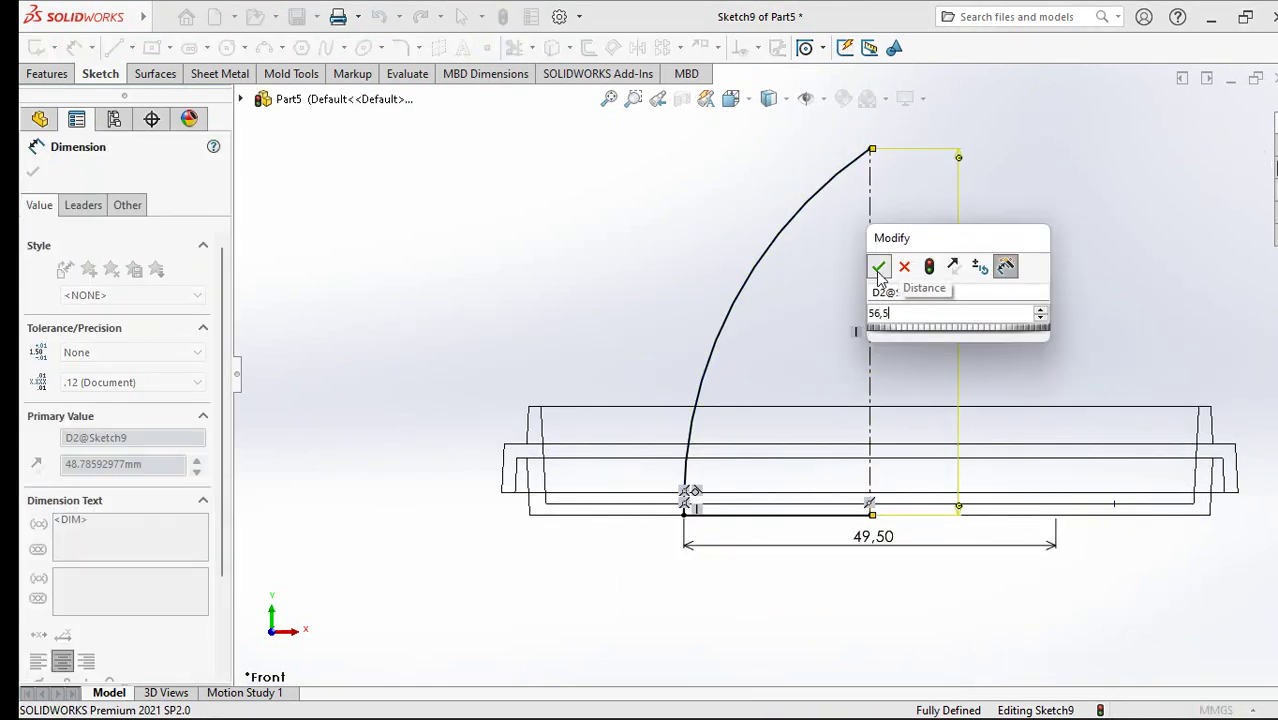
pyautogui.click(878, 266)
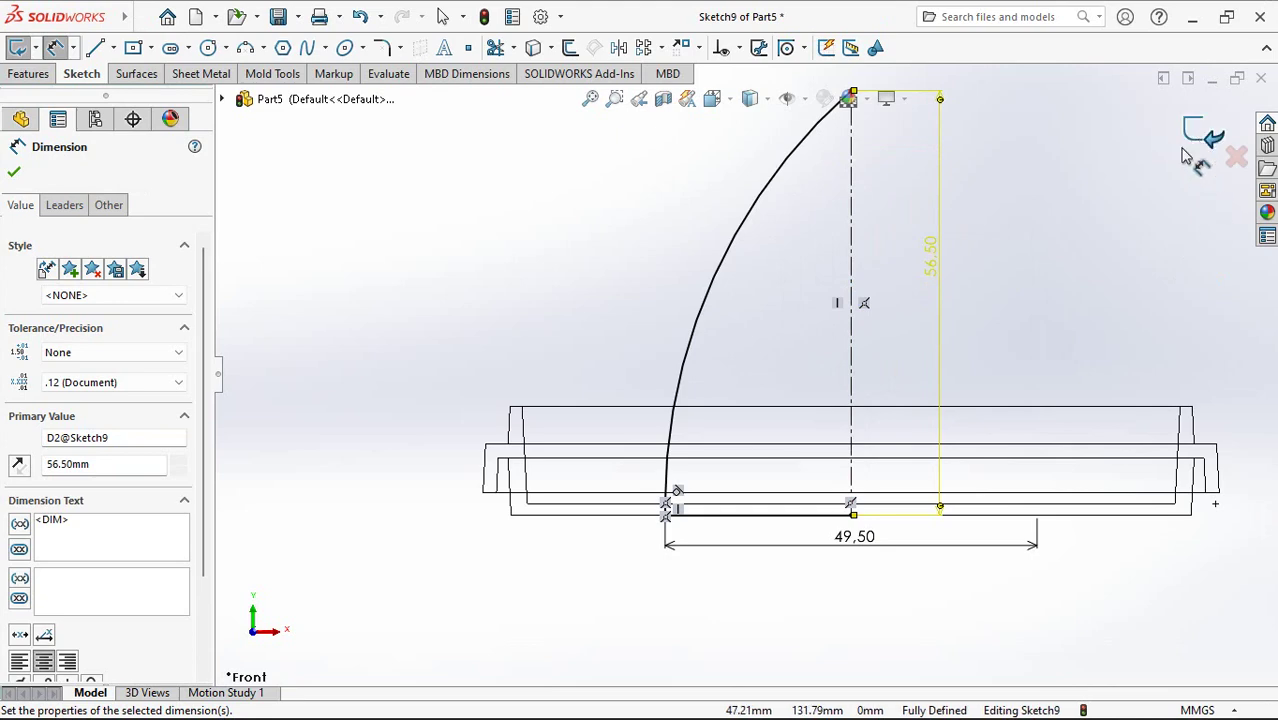
pyautogui.click(1186, 150)
pyautogui.click(682, 373)
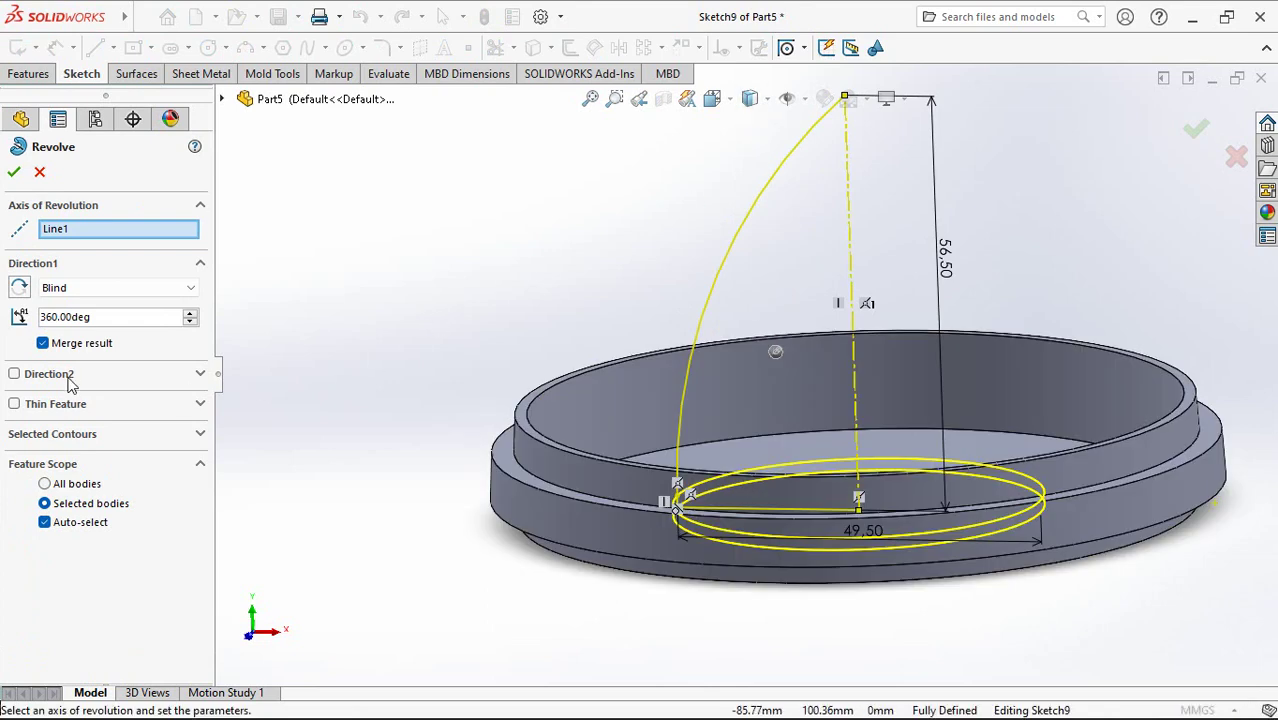
pyautogui.click(15, 173)
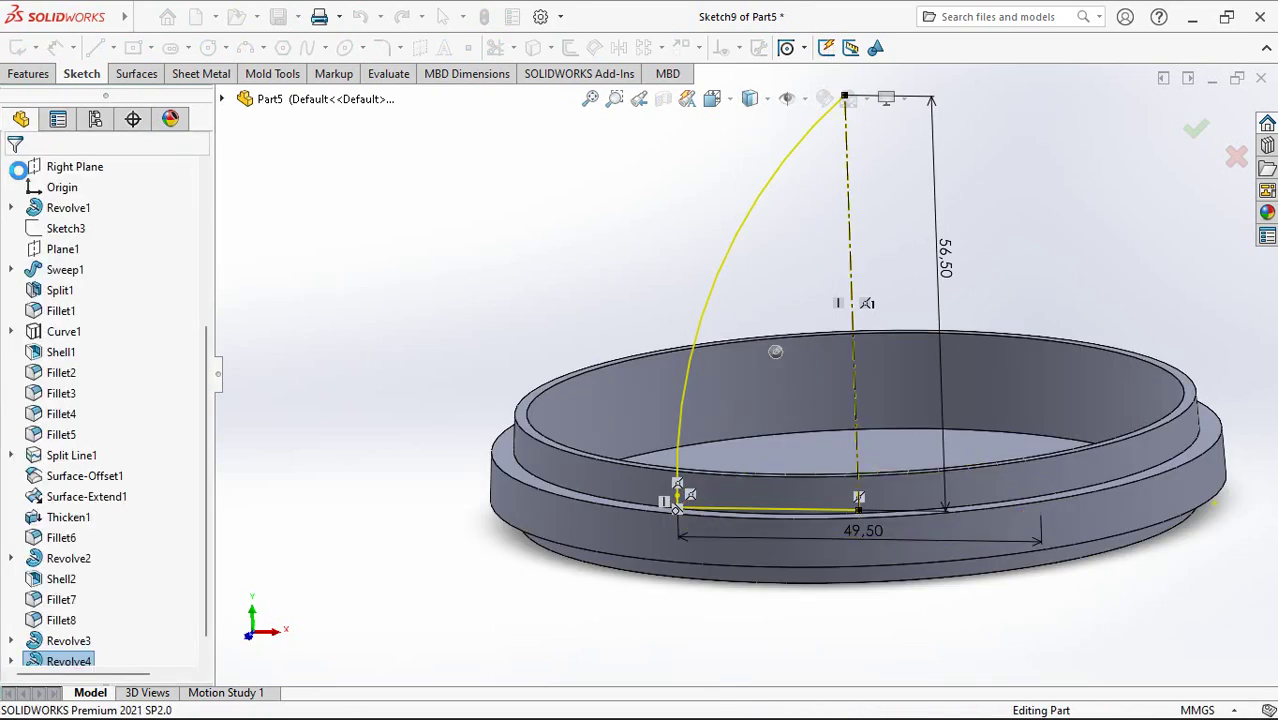
pyautogui.moveTo(414, 323); pyautogui.dragTo(414, 343, button='middle')
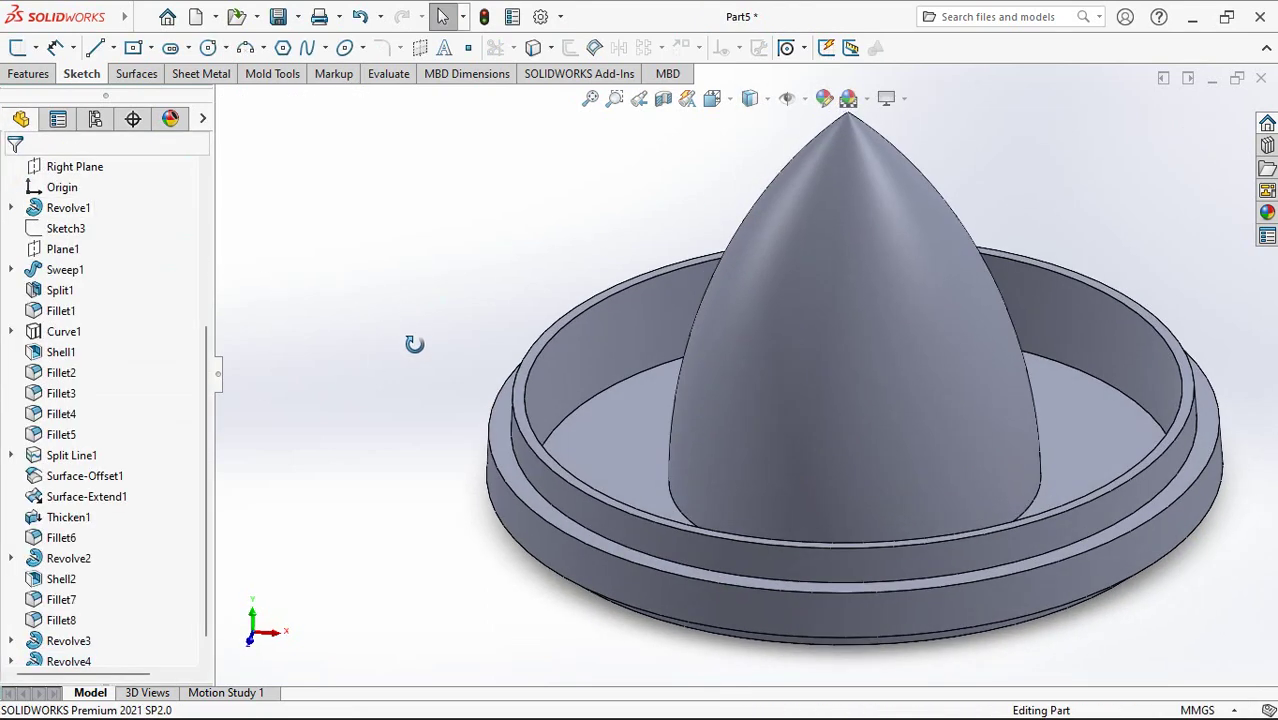
pyautogui.scroll(2, 416, 332)
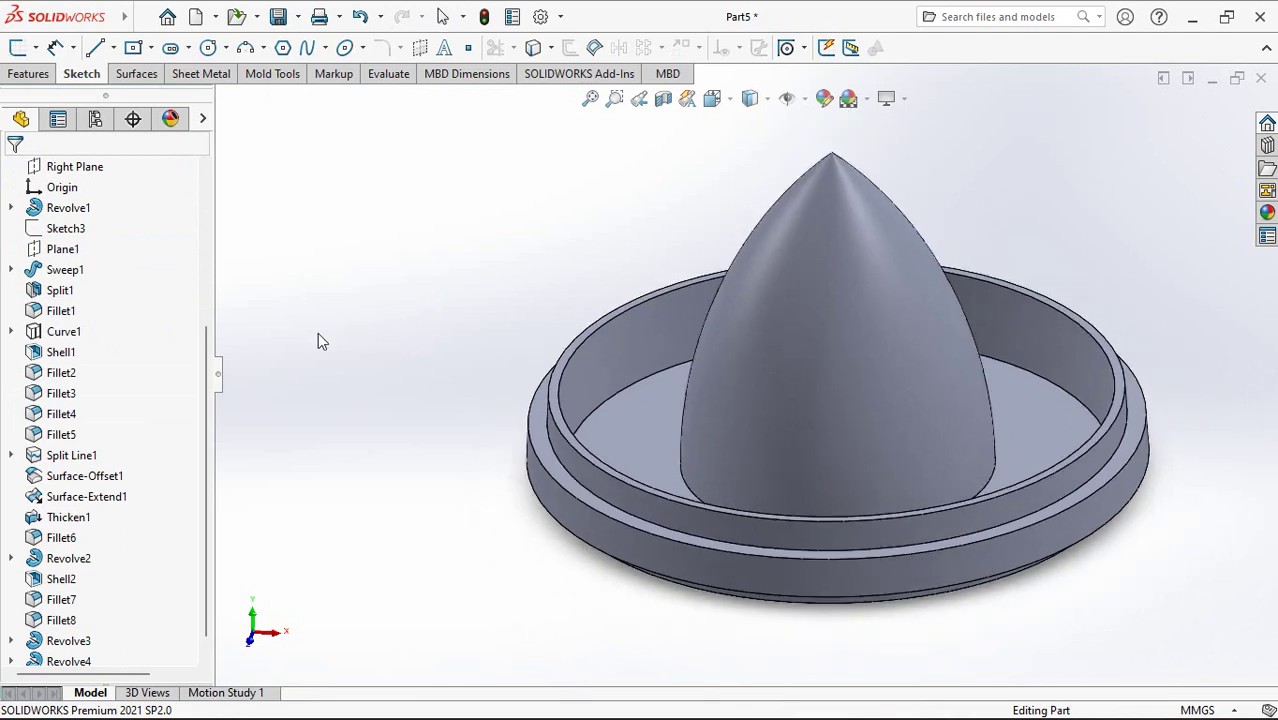
pyautogui.moveTo(206, 411); pyautogui.dragTo(224, 225)
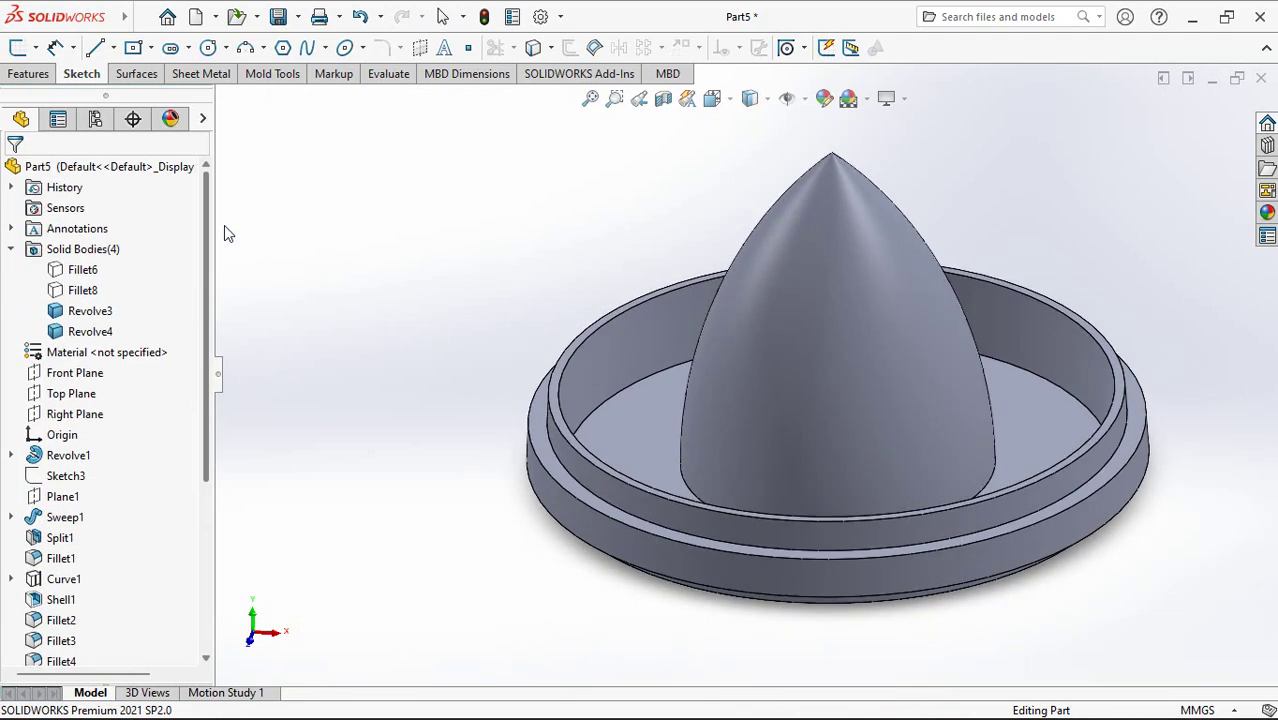
# Step: Start a Front Plane sketch in wireframe and draw a centerline from base midpoint to dome apex
pyautogui.click(87, 373)
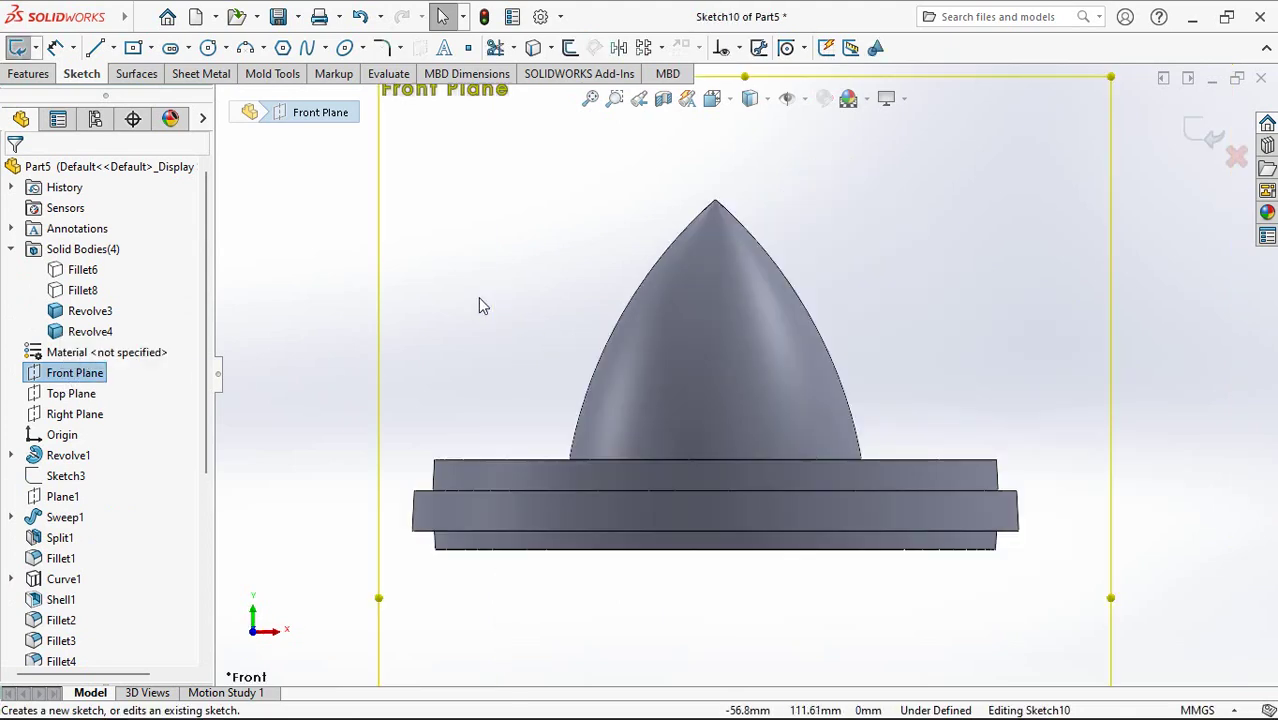
pyautogui.hotkey('ctrl', 'z')
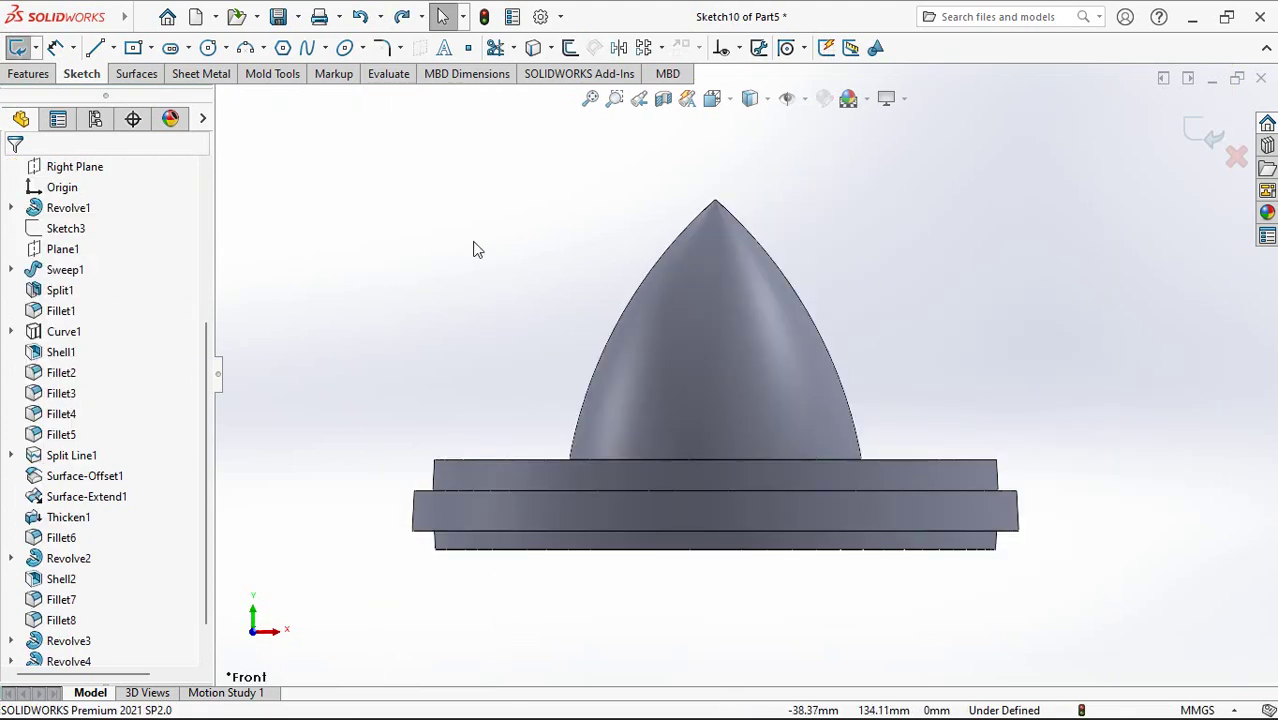
pyautogui.click(749, 100)
pyautogui.click(757, 232)
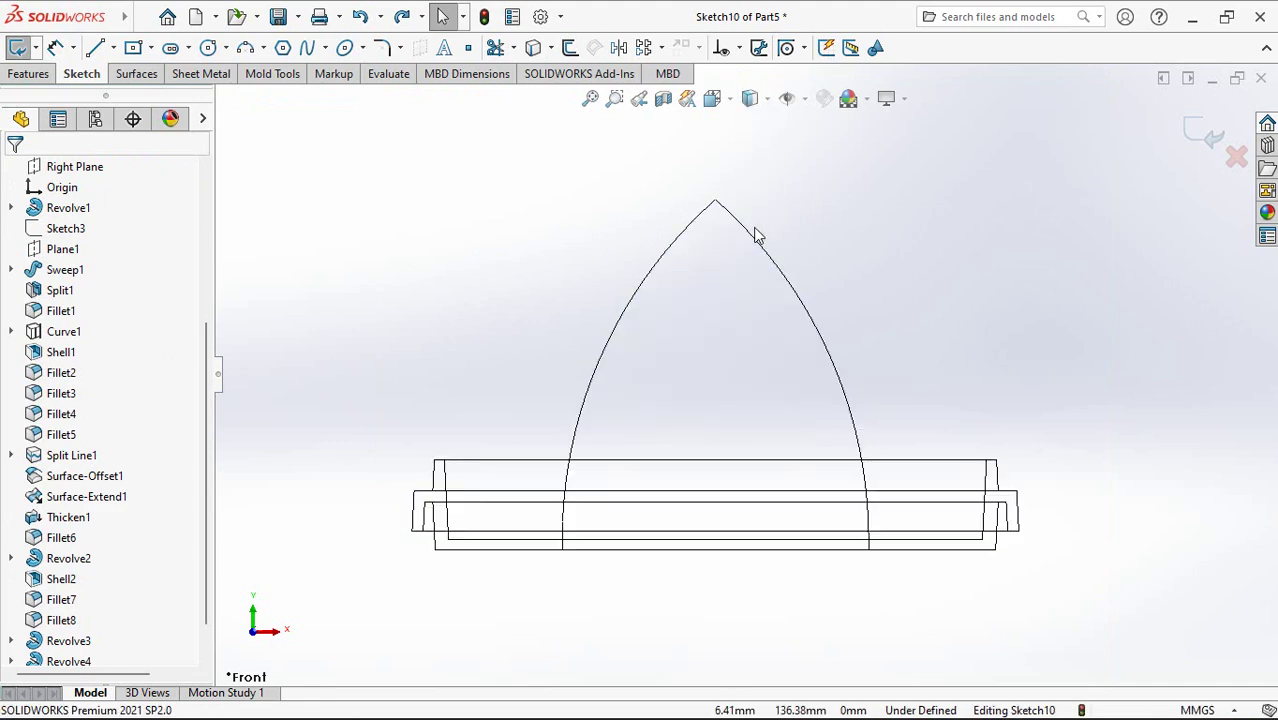
pyautogui.click(113, 47)
pyautogui.click(135, 91)
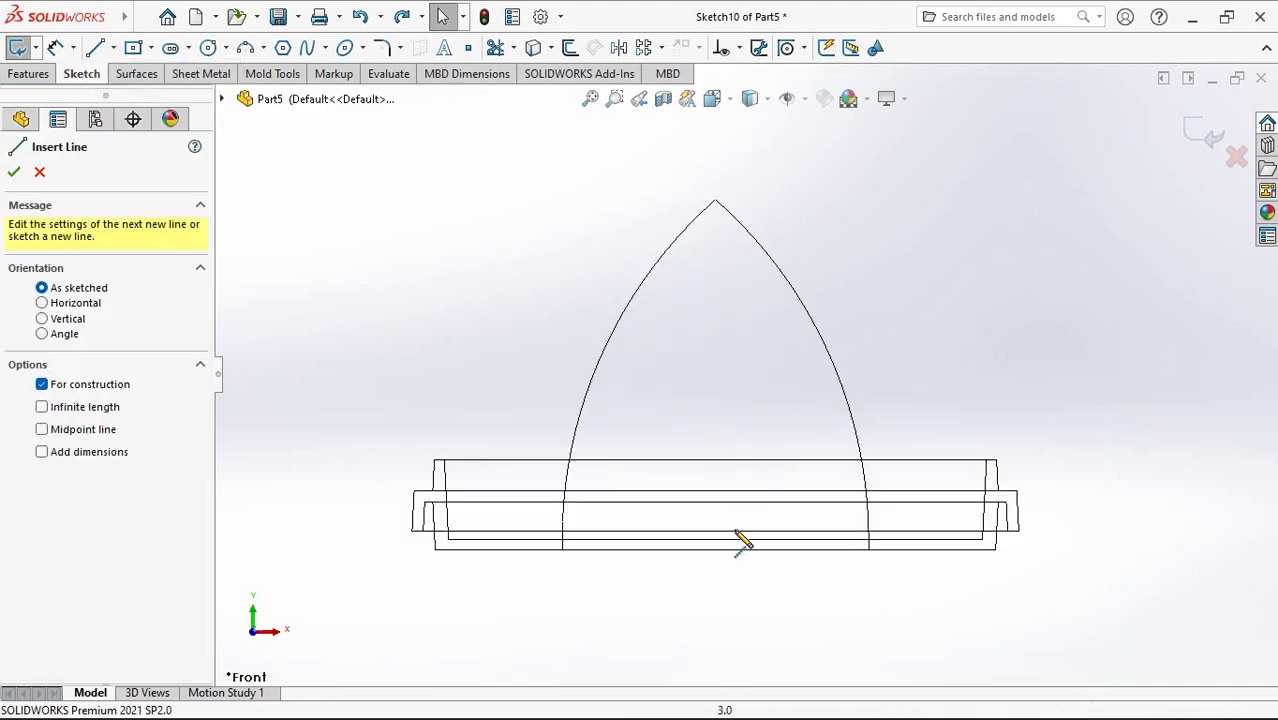
pyautogui.click(715, 549)
pyautogui.click(715, 204)
pyautogui.rightClick(718, 205)
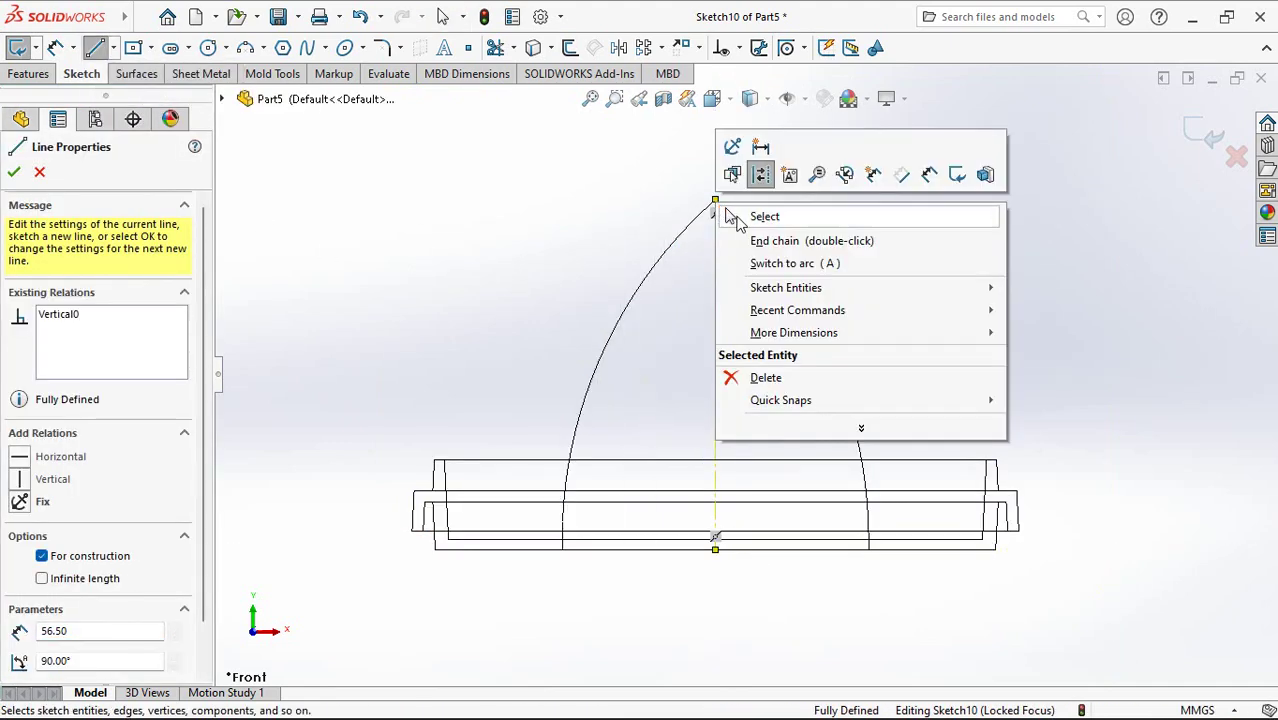
pyautogui.click(738, 214)
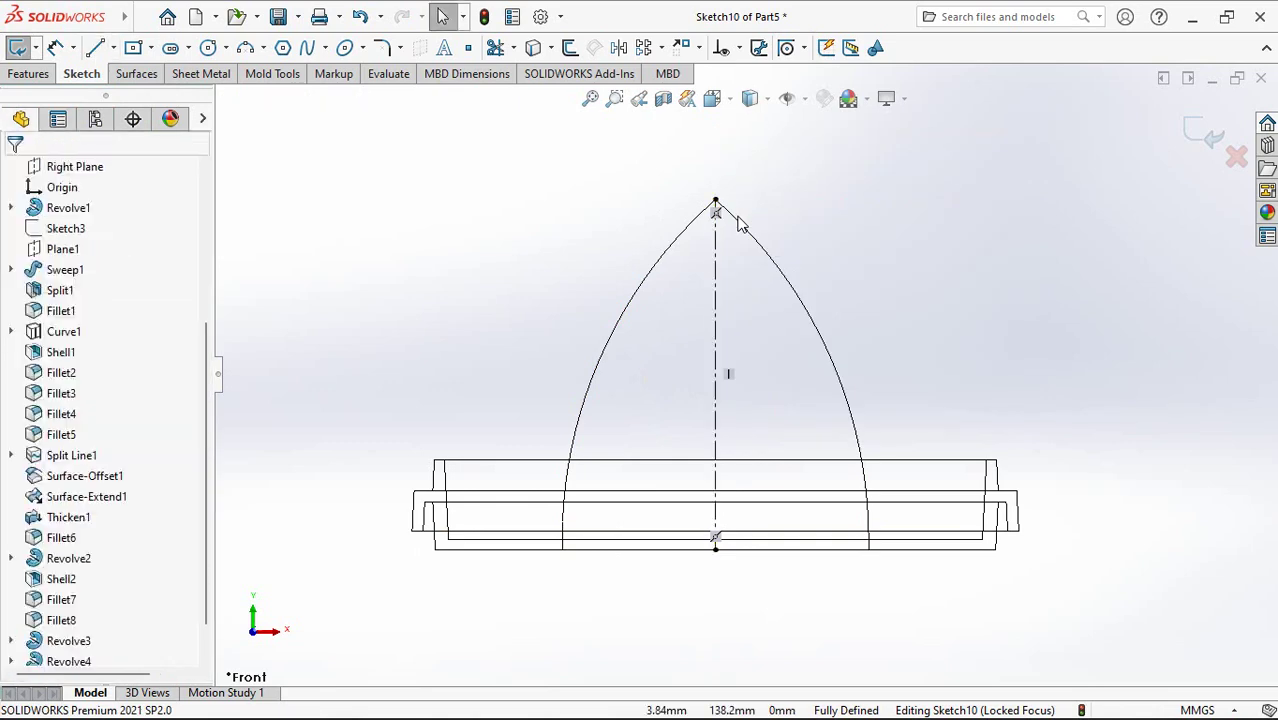
# Step: Draw a short line up from the base edge and a tangent arc to the dome apex
pyautogui.click(95, 47)
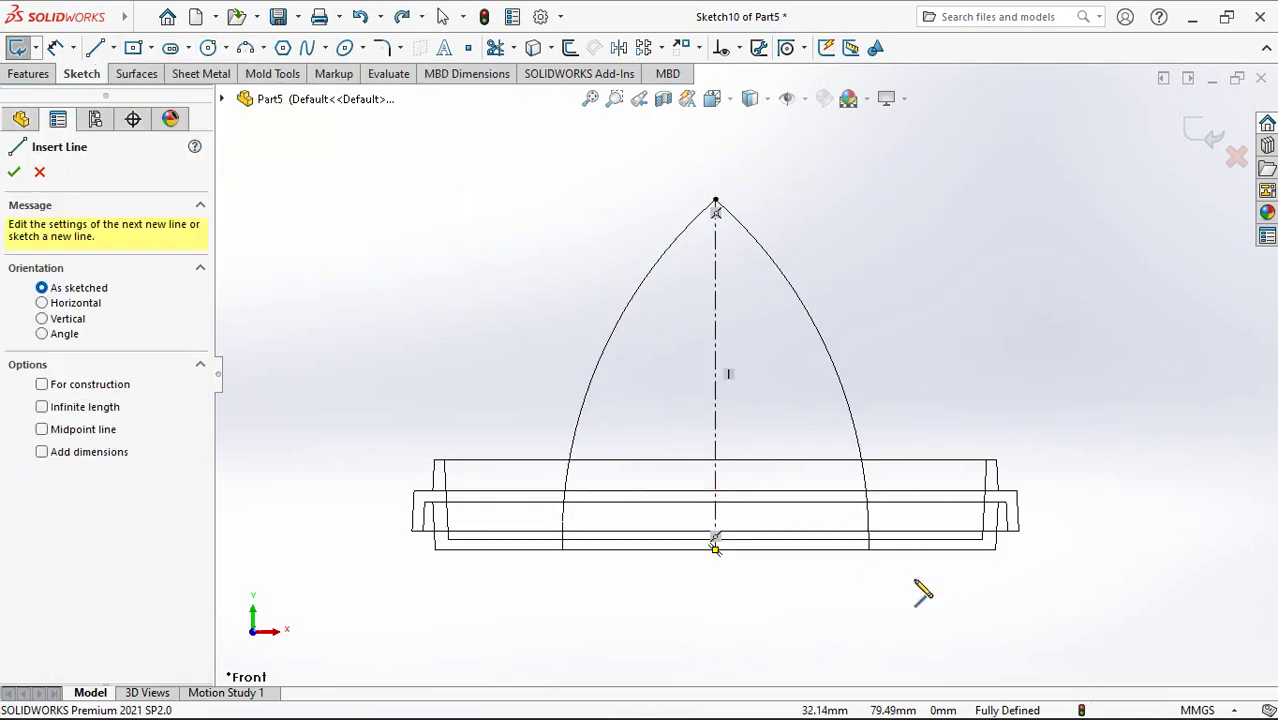
pyautogui.moveTo(921, 590); pyautogui.dragTo(913, 524, button='middle')
pyautogui.hotkey('ctrl', '1')
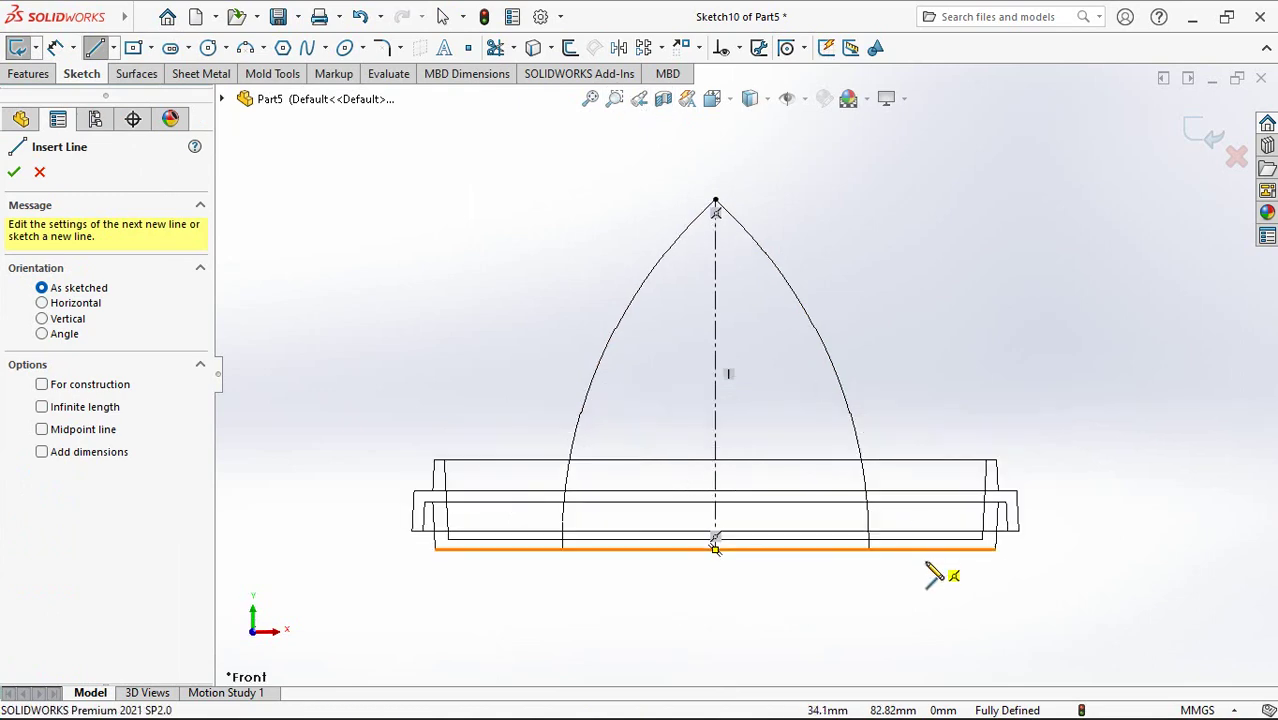
pyautogui.scroll(-1, 907, 534)
pyautogui.scroll(-2, 921, 553)
pyautogui.scroll(-2, 865, 543)
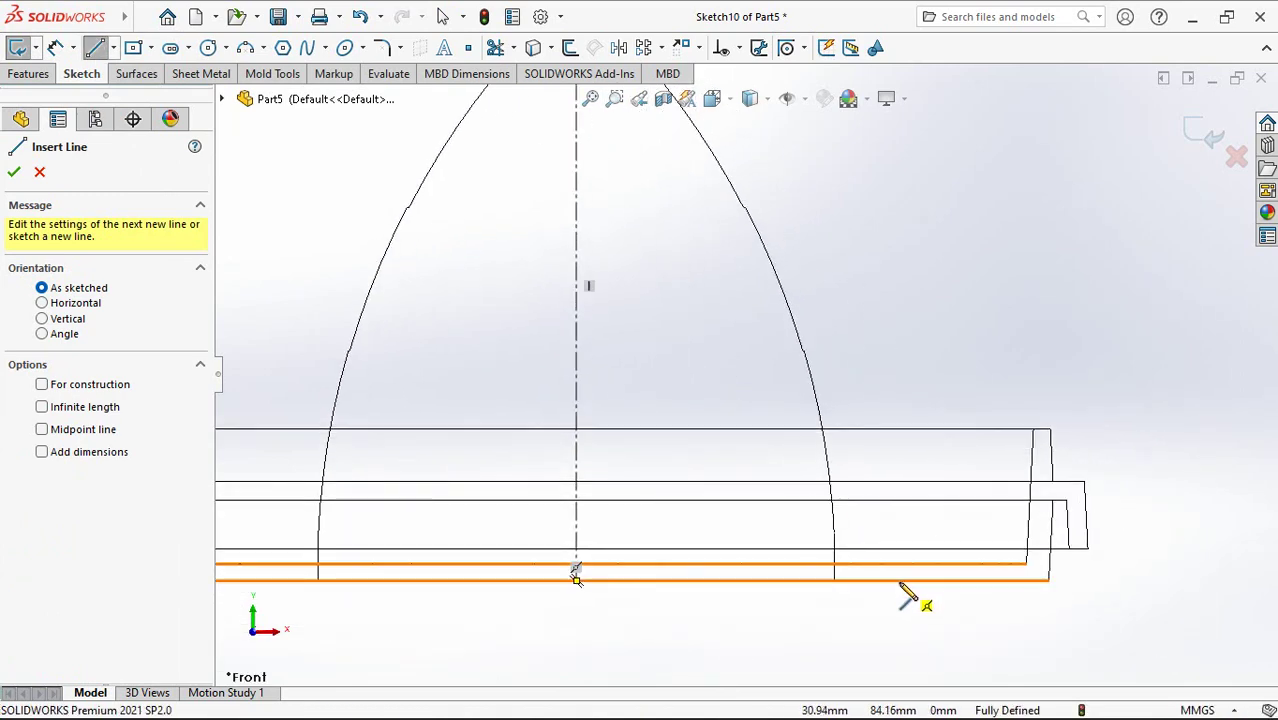
pyautogui.click(900, 580)
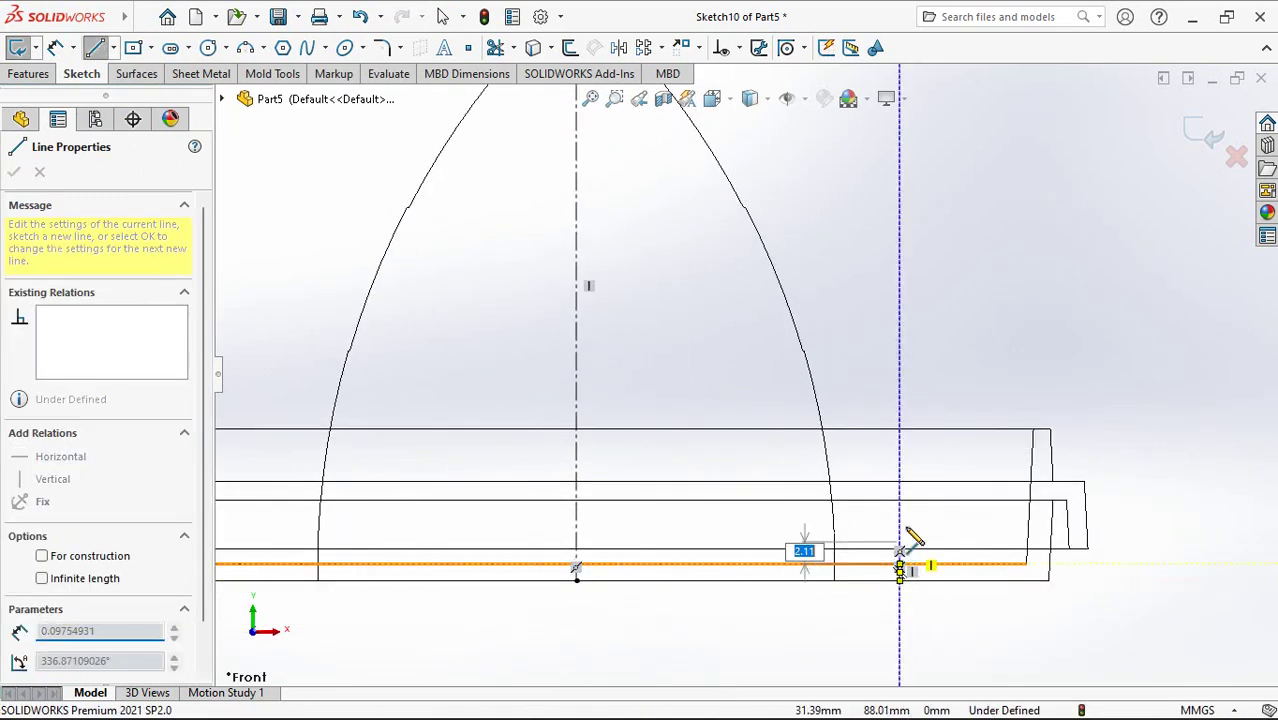
pyautogui.click(900, 550)
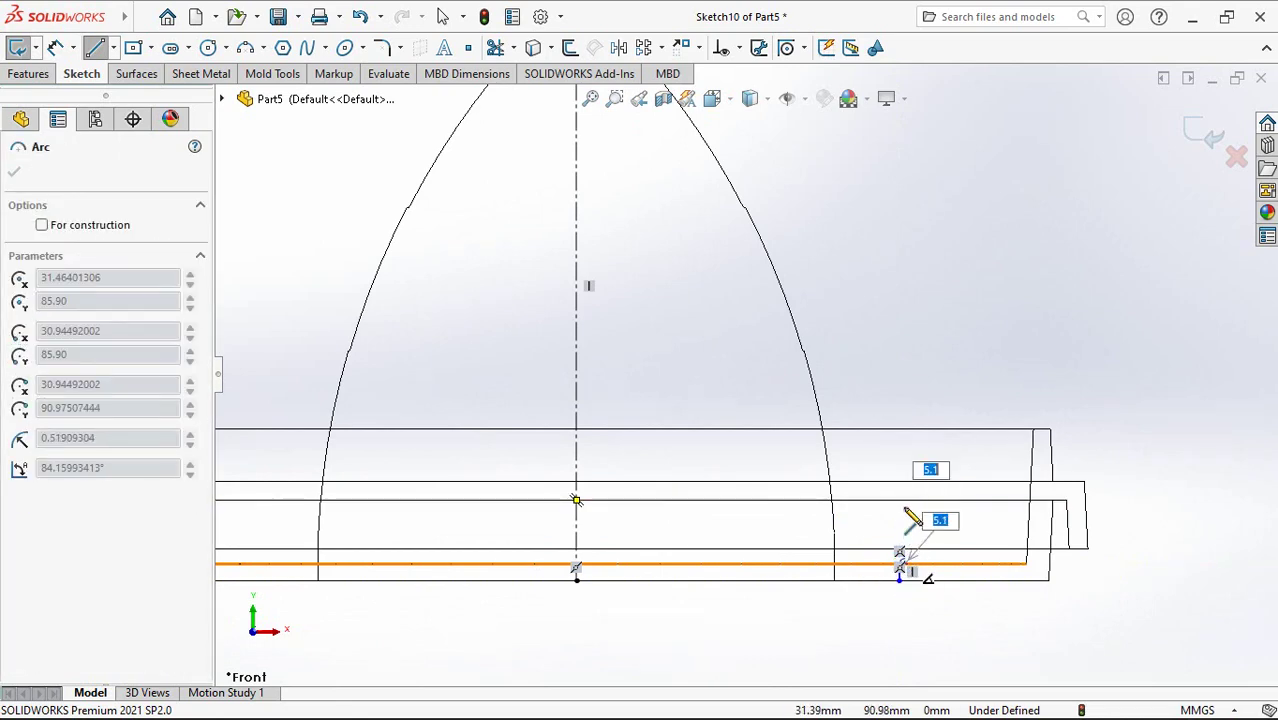
pyautogui.scroll(1, 843, 314)
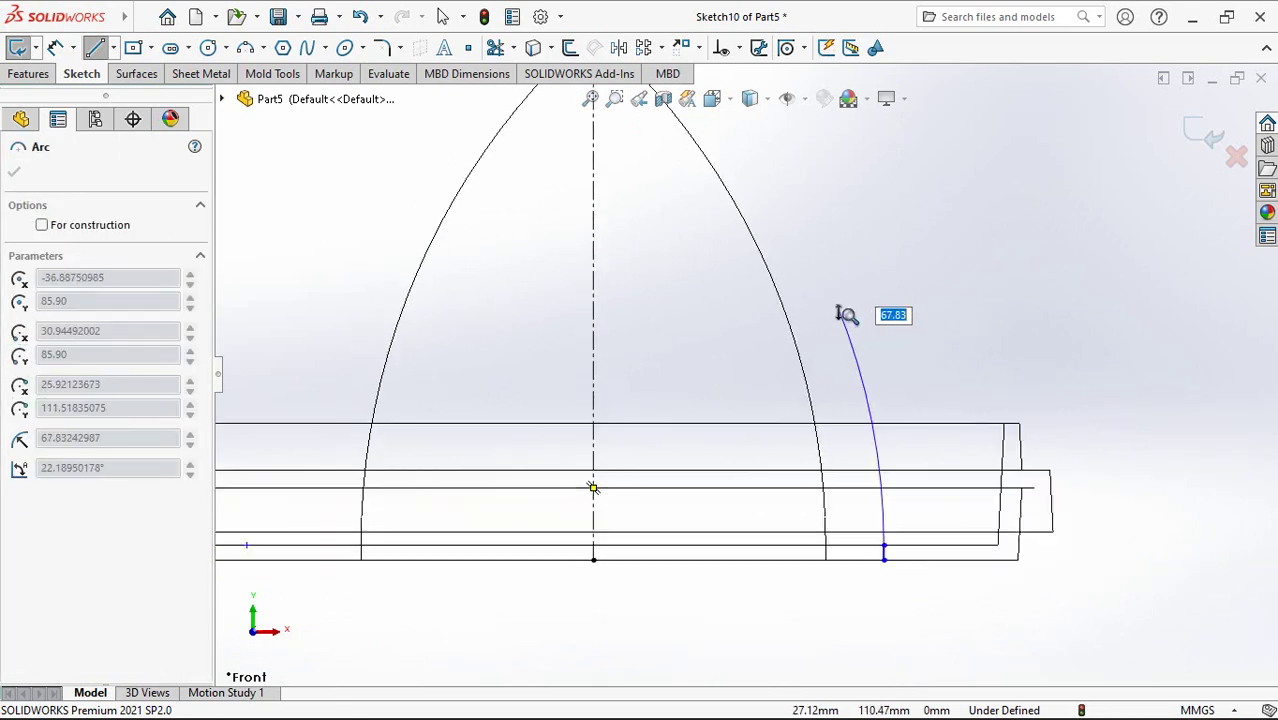
pyautogui.scroll(2, 845, 314)
pyautogui.click(643, 145)
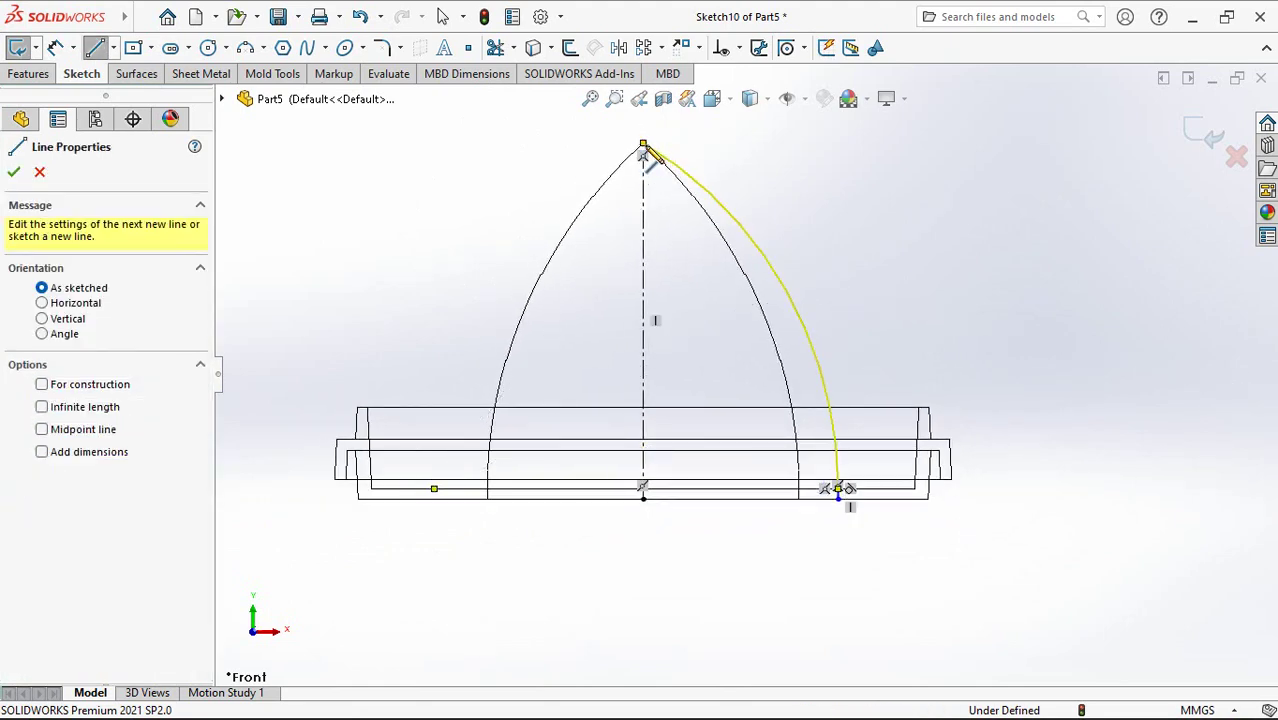
pyautogui.rightClick(645, 150)
pyautogui.click(697, 174)
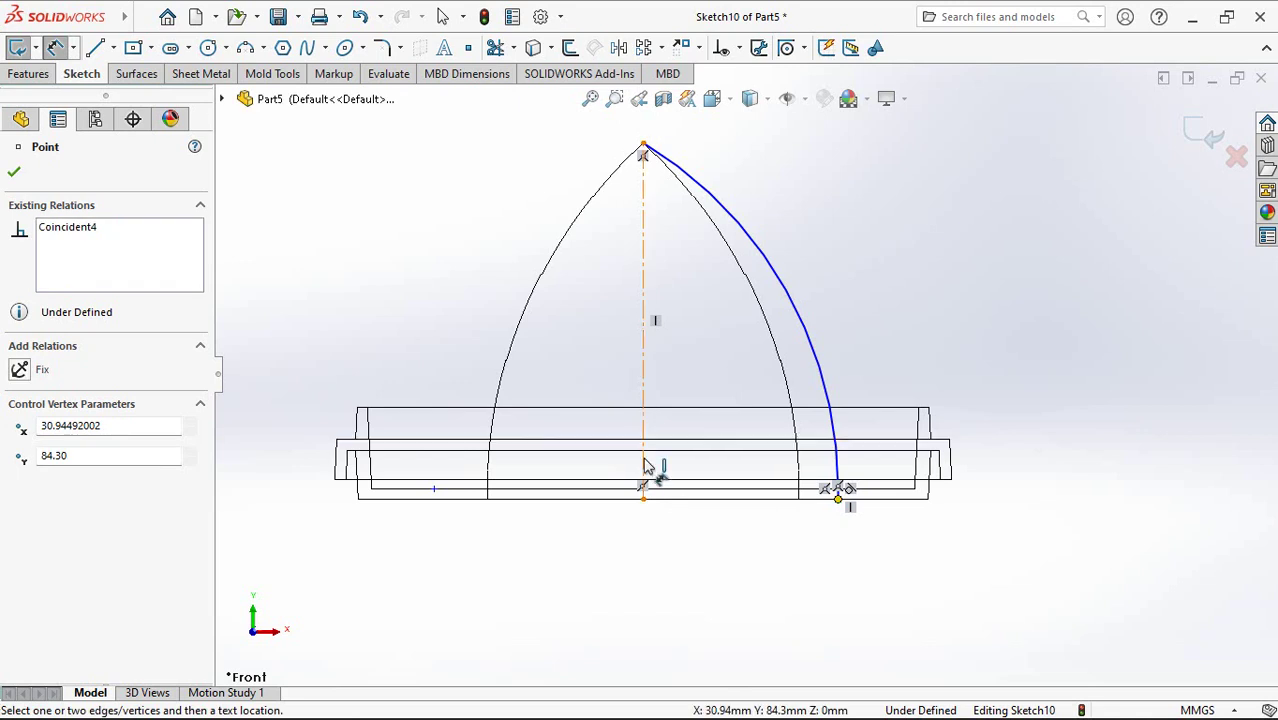
# Step: Dimension the profile's width, entering 61.89, and exit the sketch as Sketch10
pyautogui.click(643, 465)
pyautogui.click(636, 560)
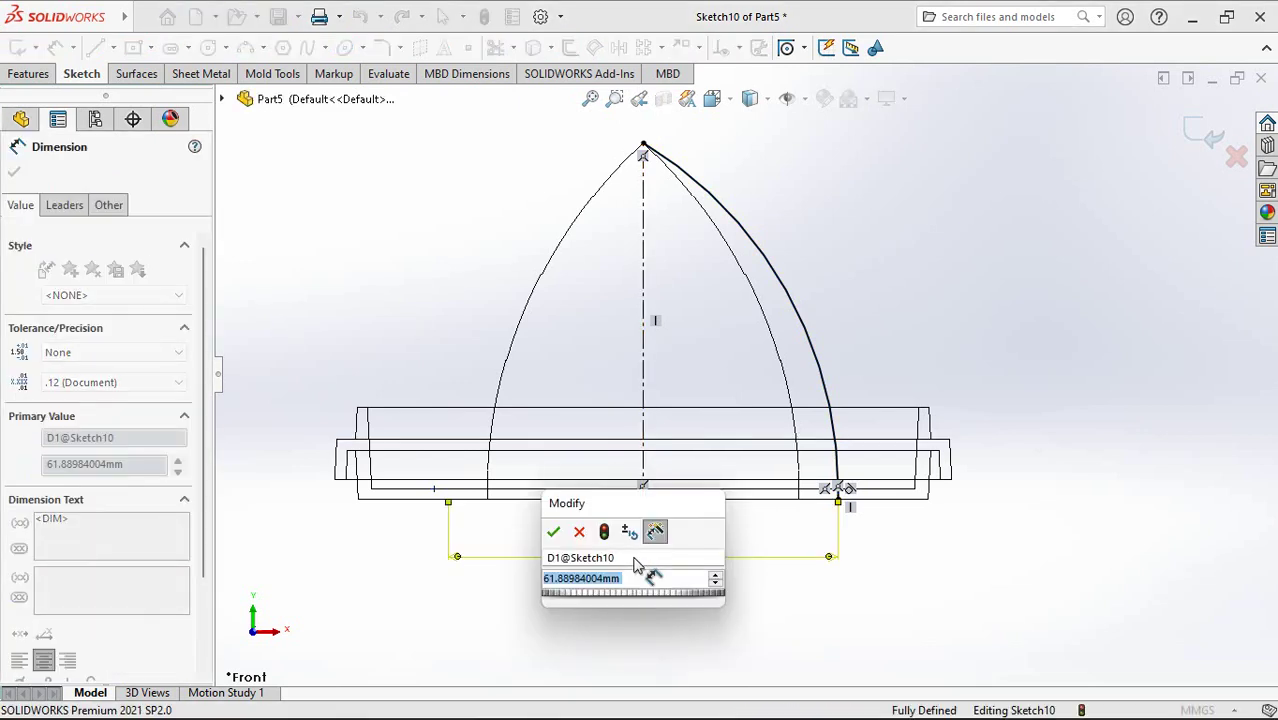
pyautogui.write('61.89')
pyautogui.click(553, 531)
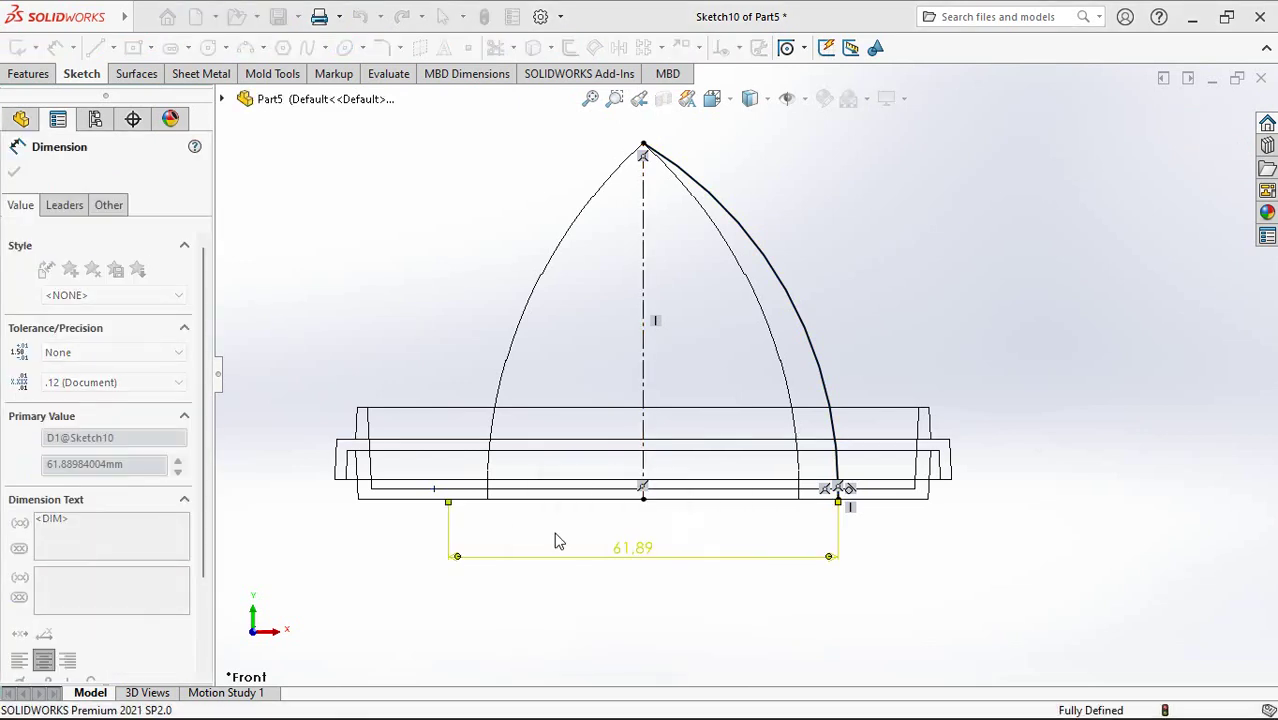
pyautogui.click(577, 632)
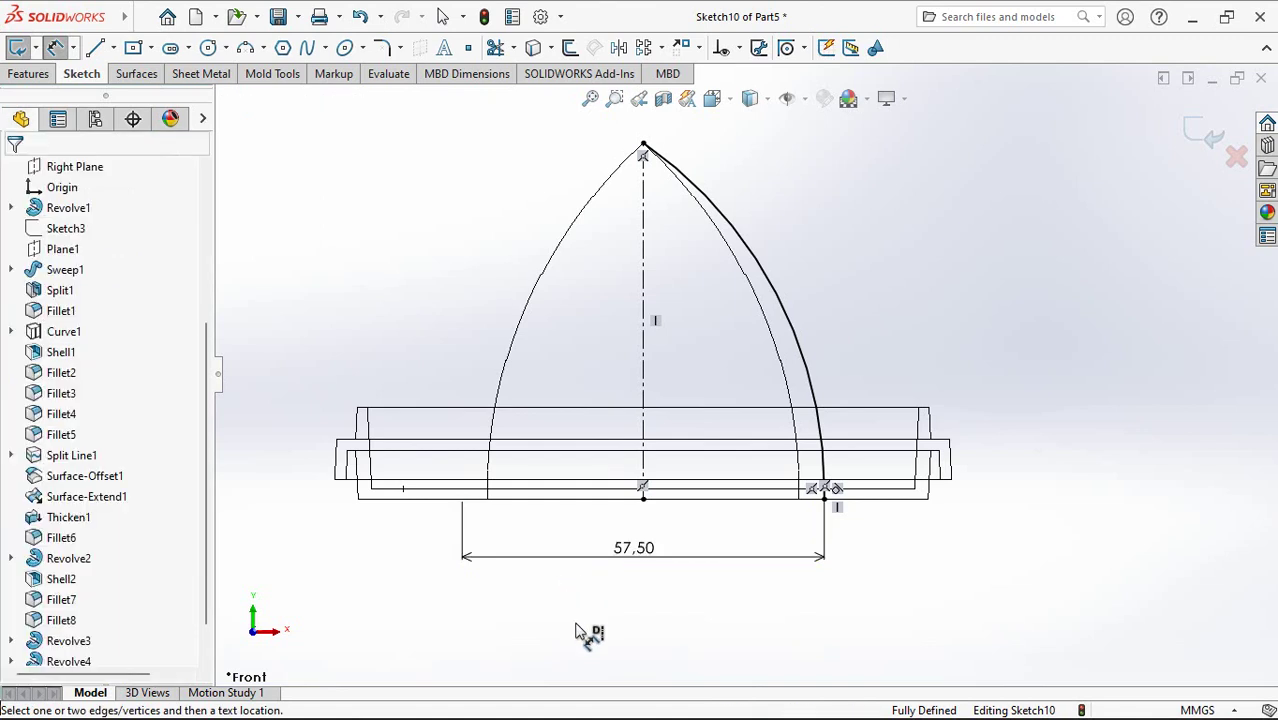
pyautogui.click(1210, 133)
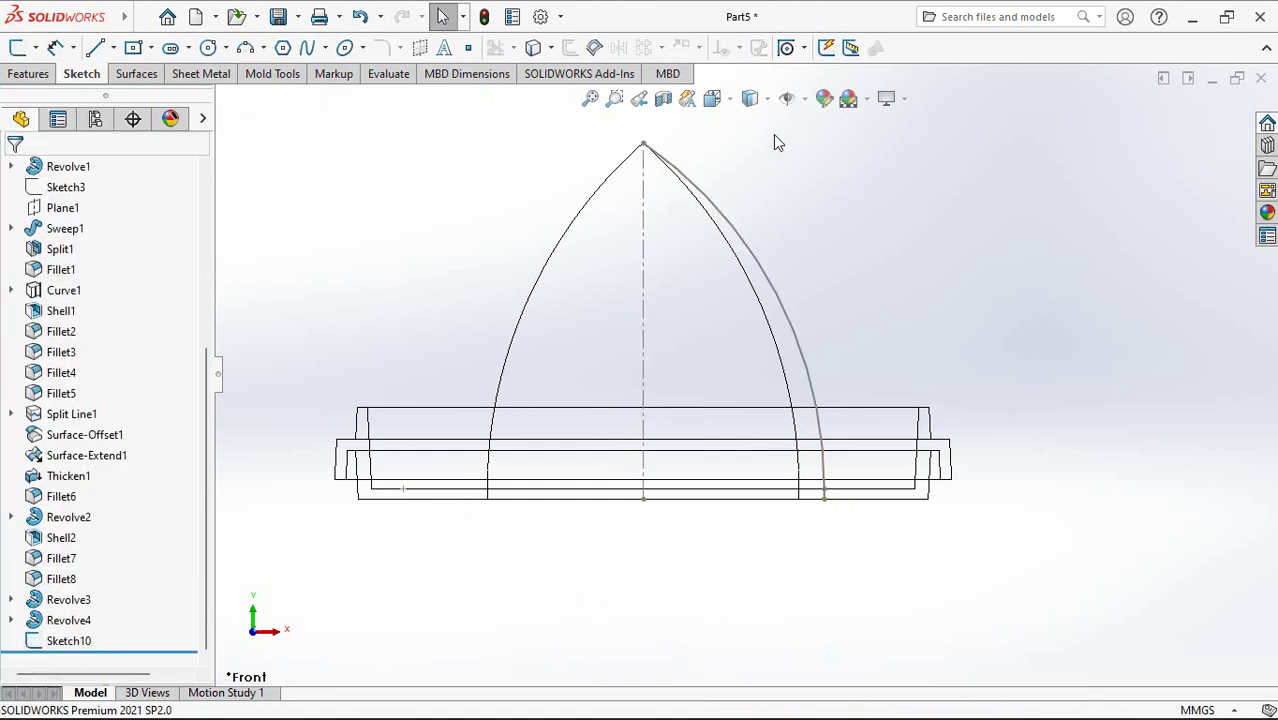
# Step: Return to shaded display and start a sketch on the base's flat bottom face
pyautogui.click(750, 98)
pyautogui.click(752, 115)
pyautogui.moveTo(998, 271); pyautogui.dragTo(866, 493, button='middle')
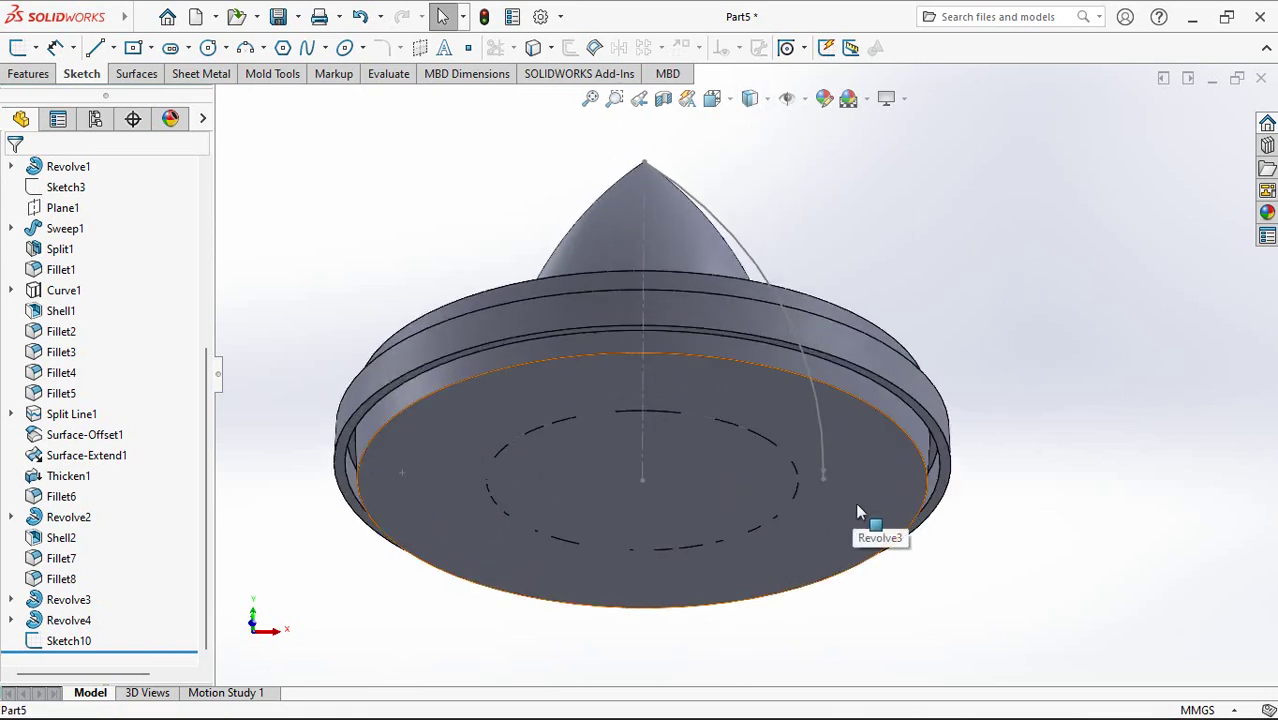
pyautogui.click(857, 512)
pyautogui.click(936, 441)
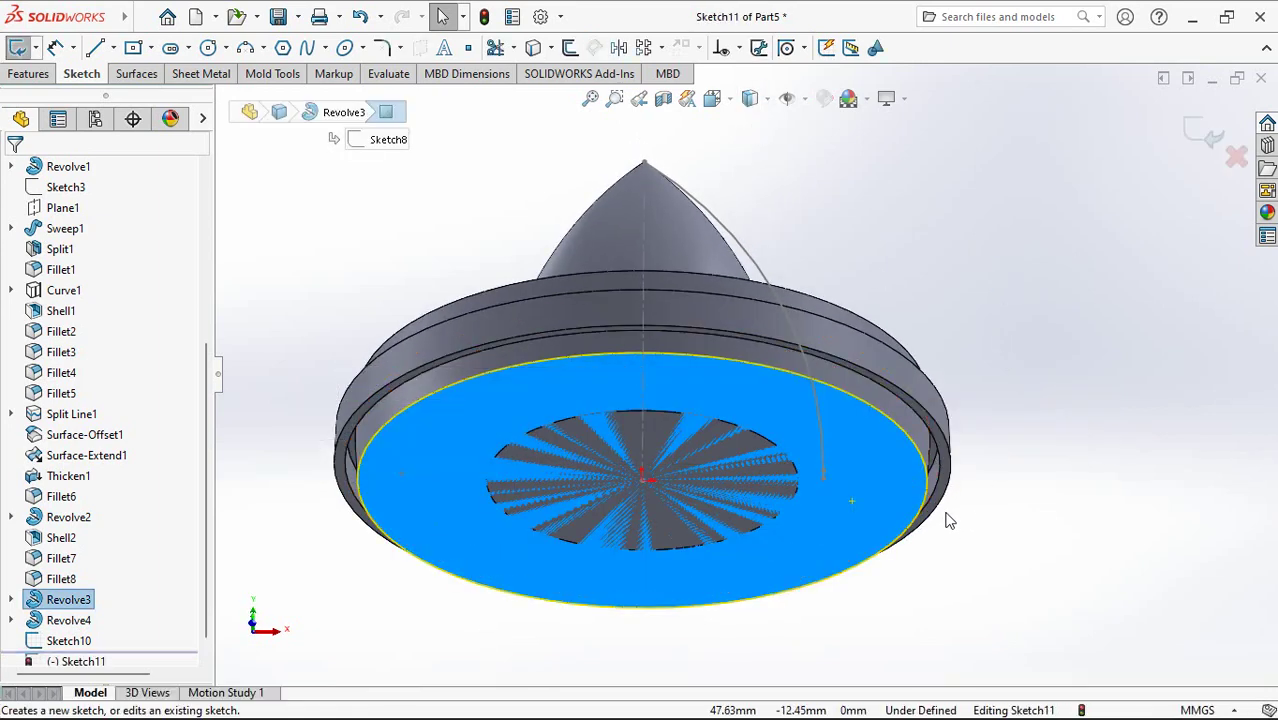
# Step: In wireframe, check the length of the radial line and the size of the circle
pyautogui.click(750, 98)
pyautogui.click(756, 230)
pyautogui.scroll(-2, 873, 411)
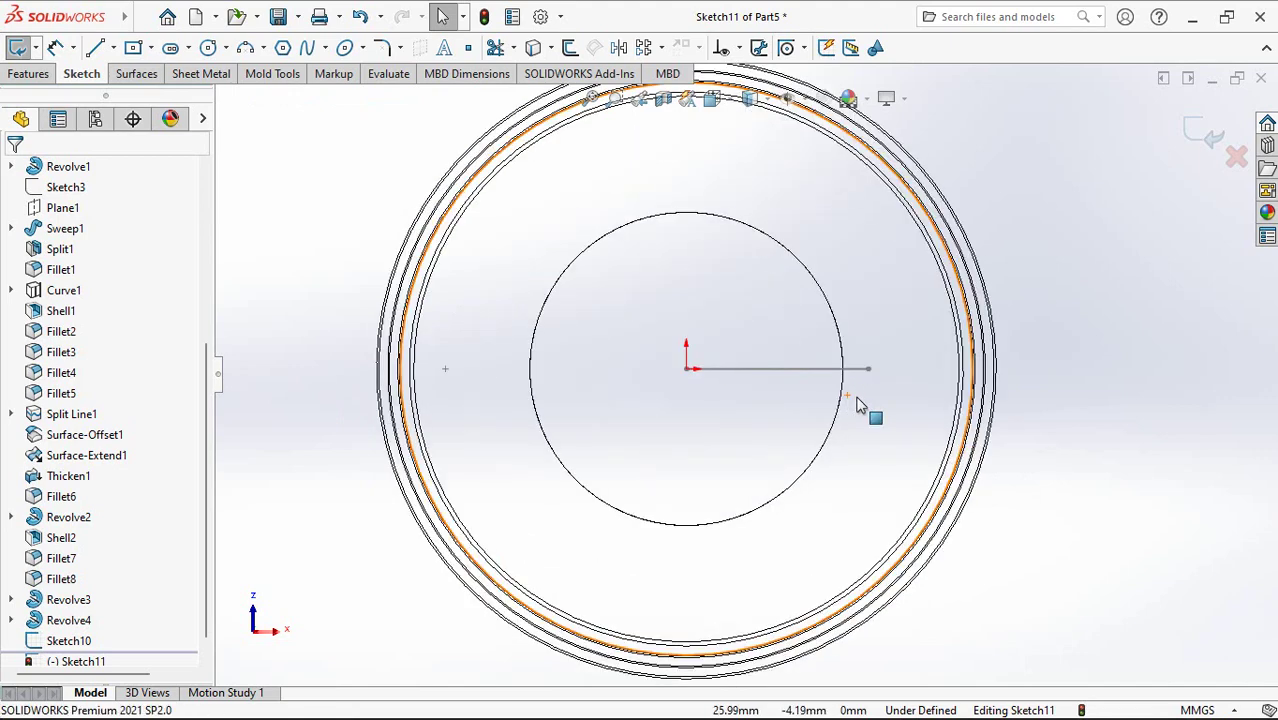
pyautogui.scroll(-2, 860, 406)
pyautogui.click(789, 358)
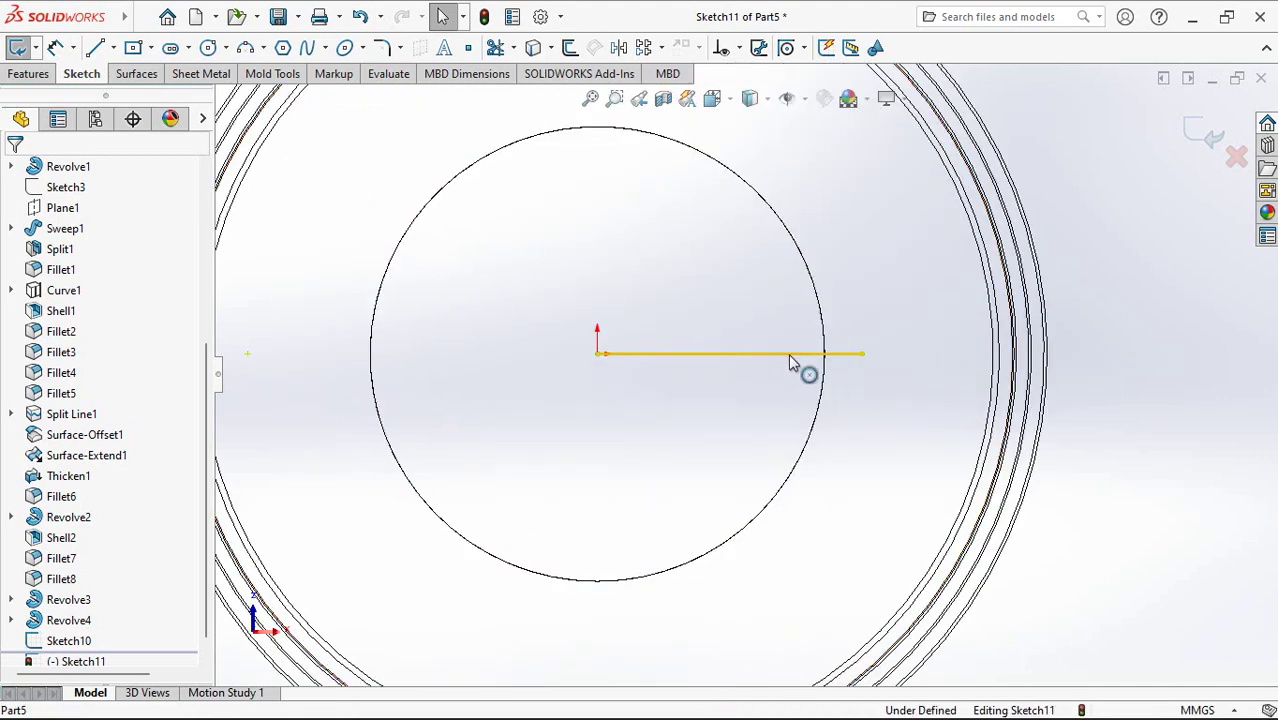
pyautogui.click(729, 353)
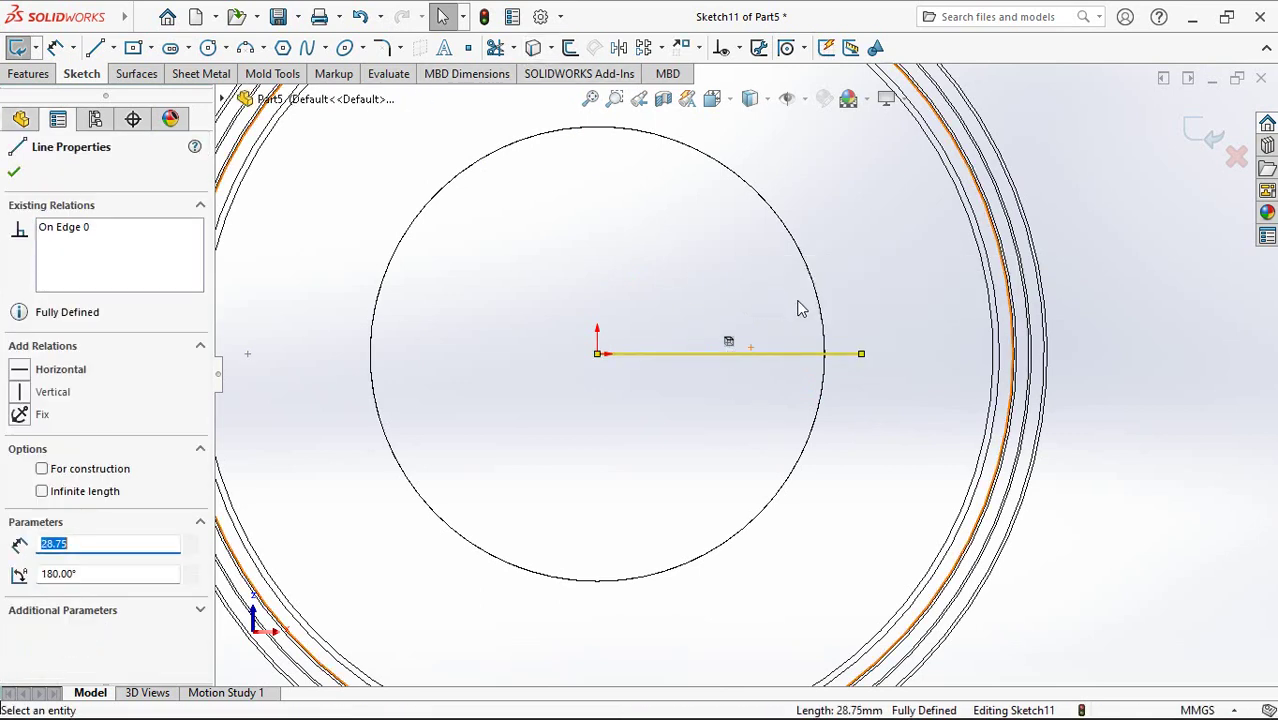
pyautogui.press('Escape')
pyautogui.click(819, 305)
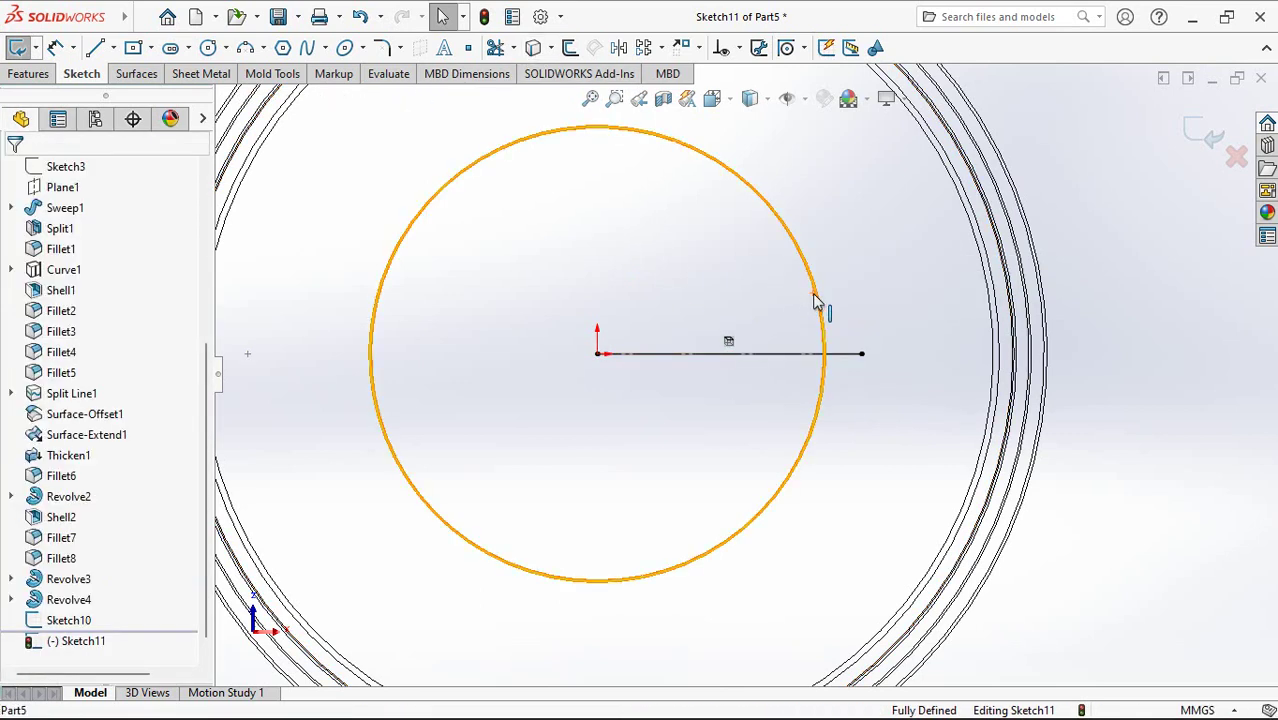
pyautogui.press('Escape')
# Step: Draw a V-shaped line chain at the radial line's outer end and trim both sides back to the circle
pyautogui.click(95, 47)
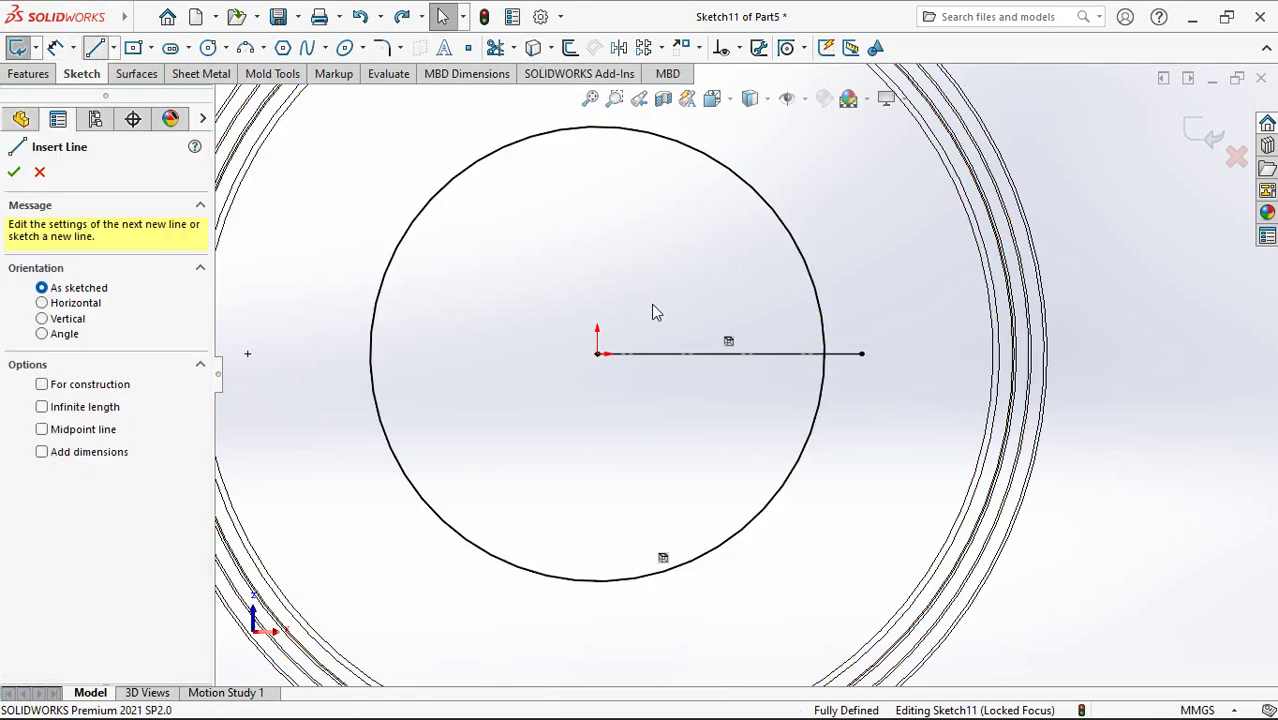
pyautogui.click(843, 350)
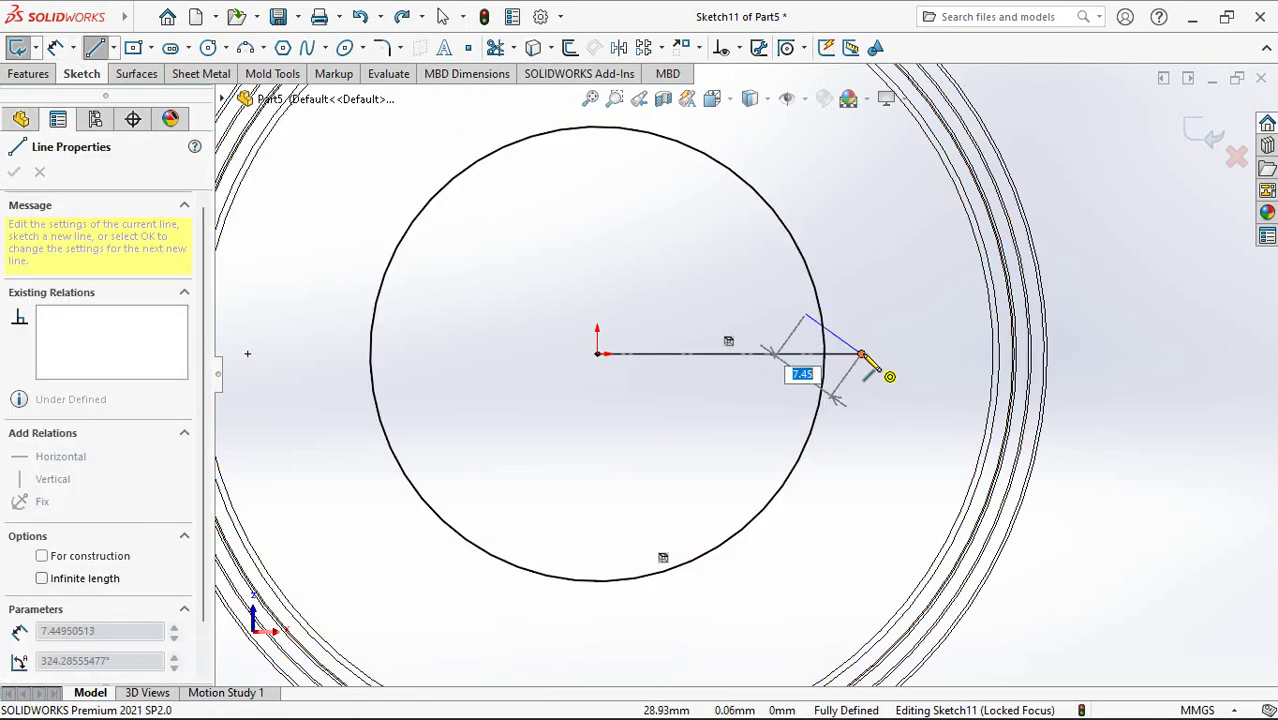
pyautogui.rightClick(810, 397)
pyautogui.click(832, 409)
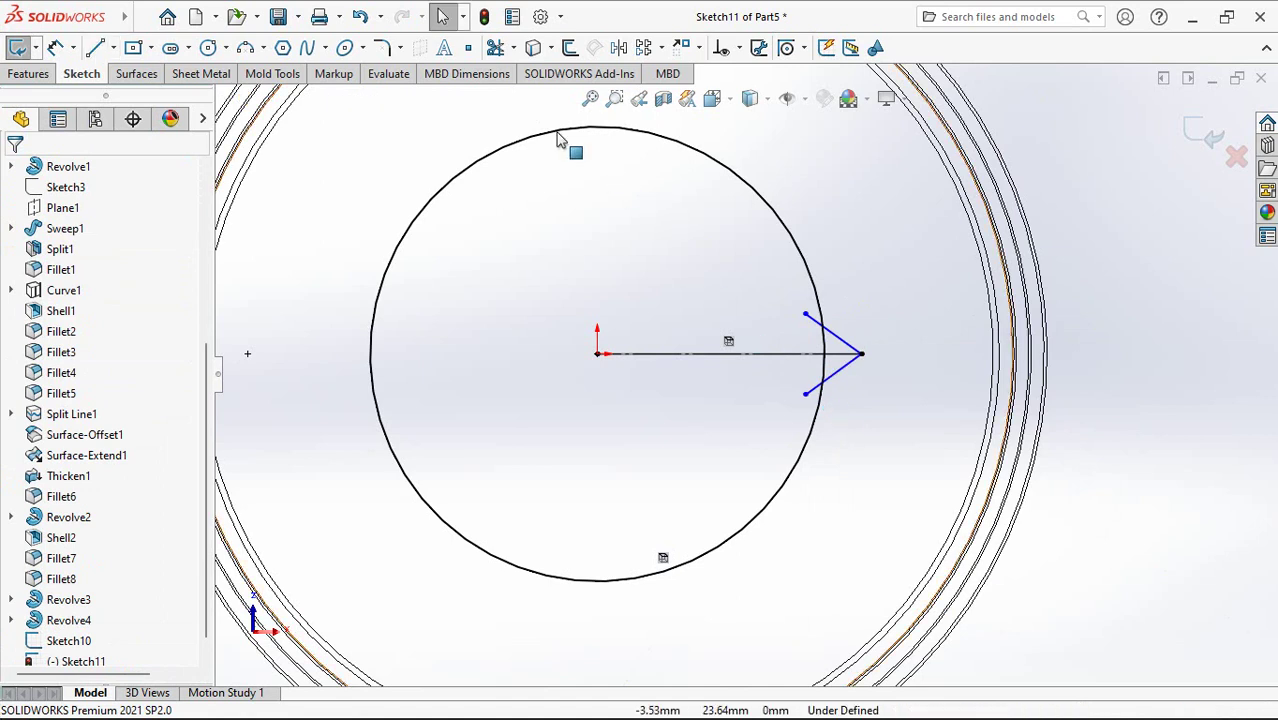
pyautogui.click(496, 48)
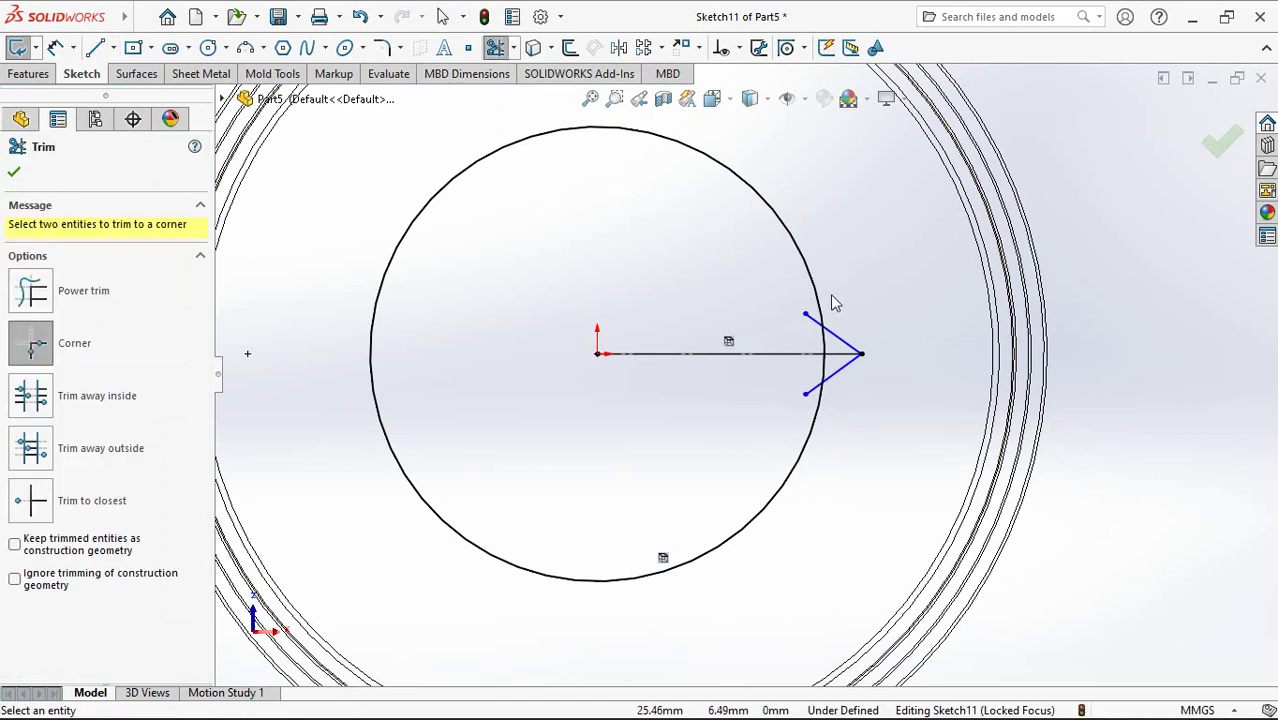
pyautogui.click(30, 500)
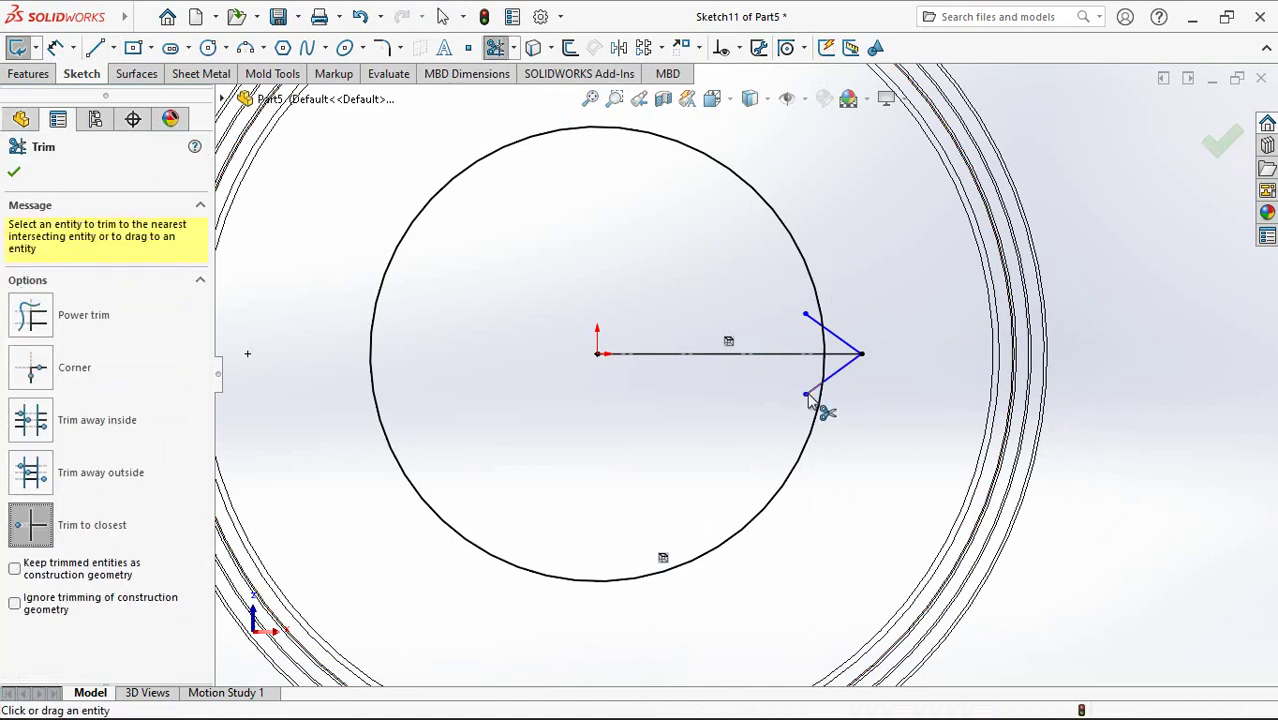
pyautogui.click(814, 387)
pyautogui.click(814, 320)
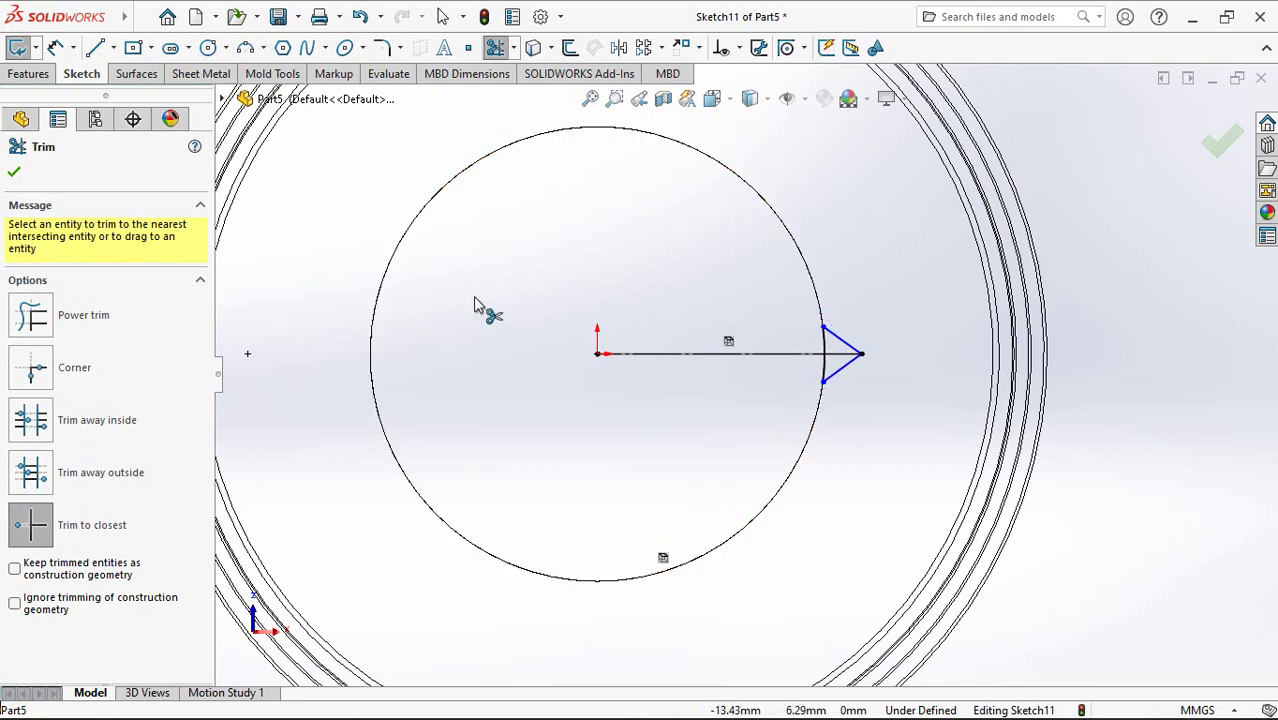
pyautogui.click(15, 173)
# Step: Make the two V lines equal, dimension the opening to 7 mm, and exit the sketch
pyautogui.click(844, 369)
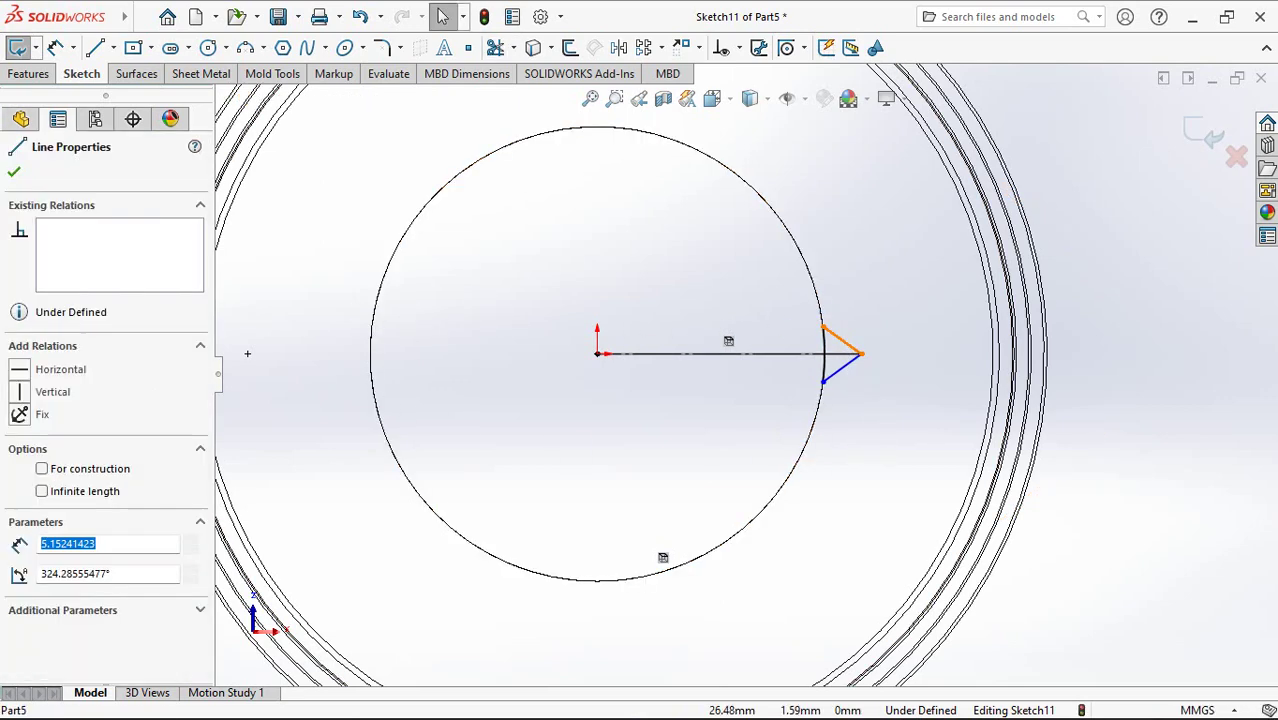
pyautogui.keyDown('ctrl'); pyautogui.click(842, 341); pyautogui.keyUp('ctrl')
pyautogui.click(1043, 308)
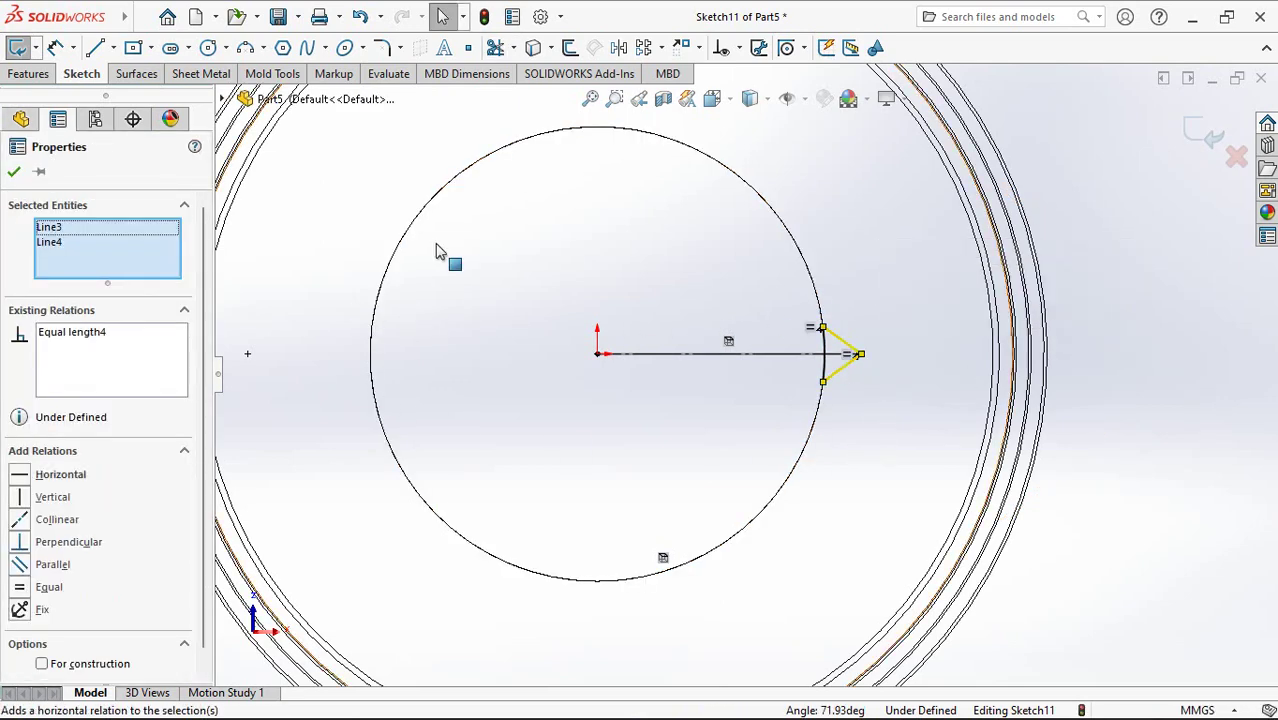
pyautogui.click(54, 48)
pyautogui.click(822, 382)
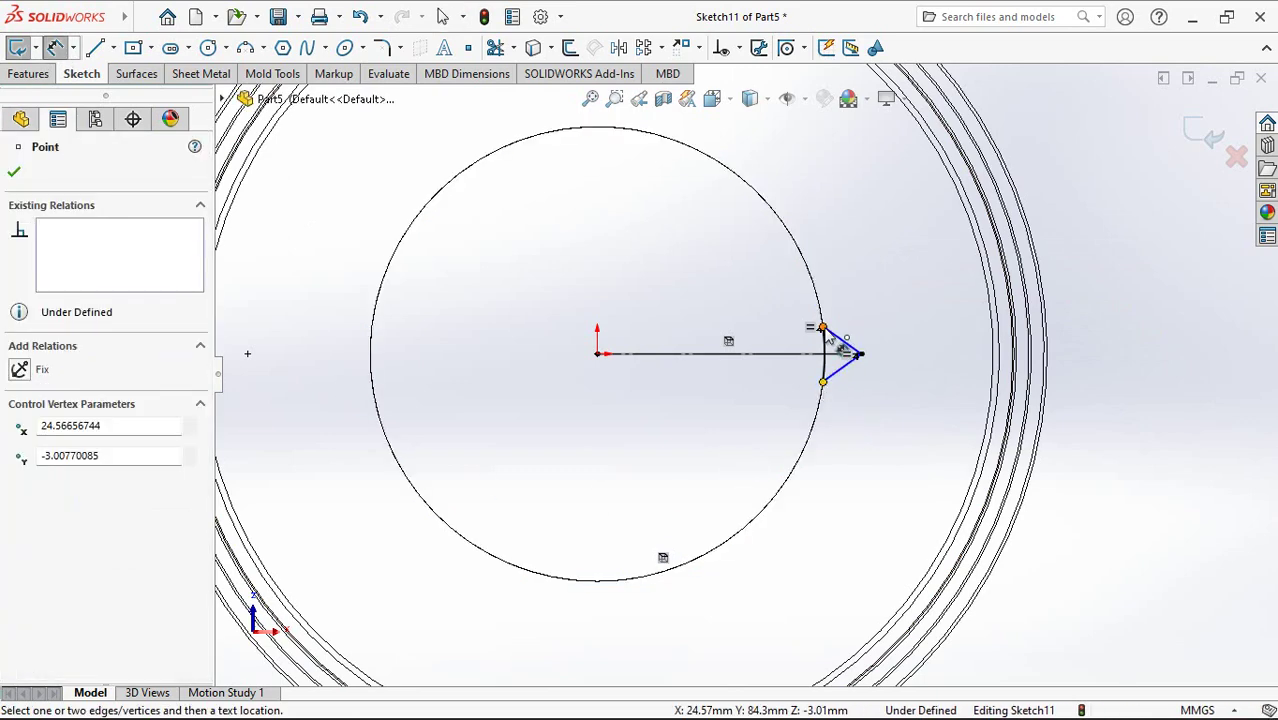
pyautogui.click(823, 327)
pyautogui.click(903, 360)
pyautogui.write('7')
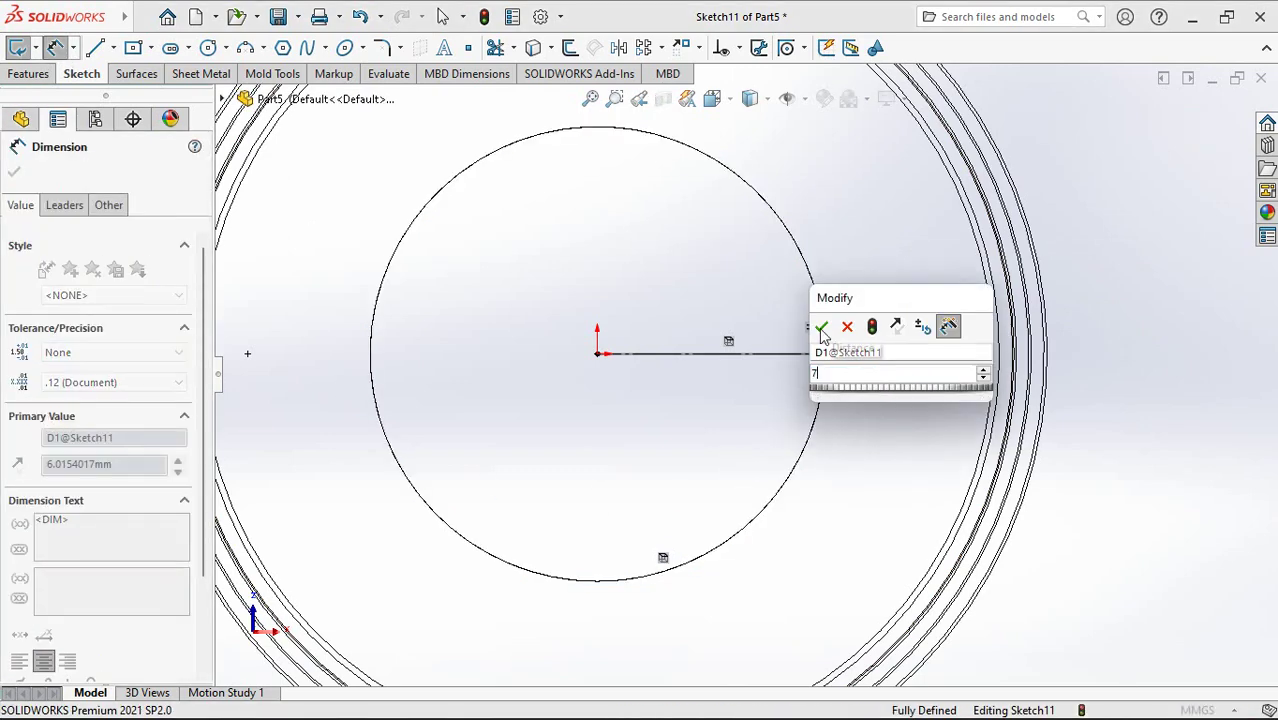
pyautogui.click(821, 326)
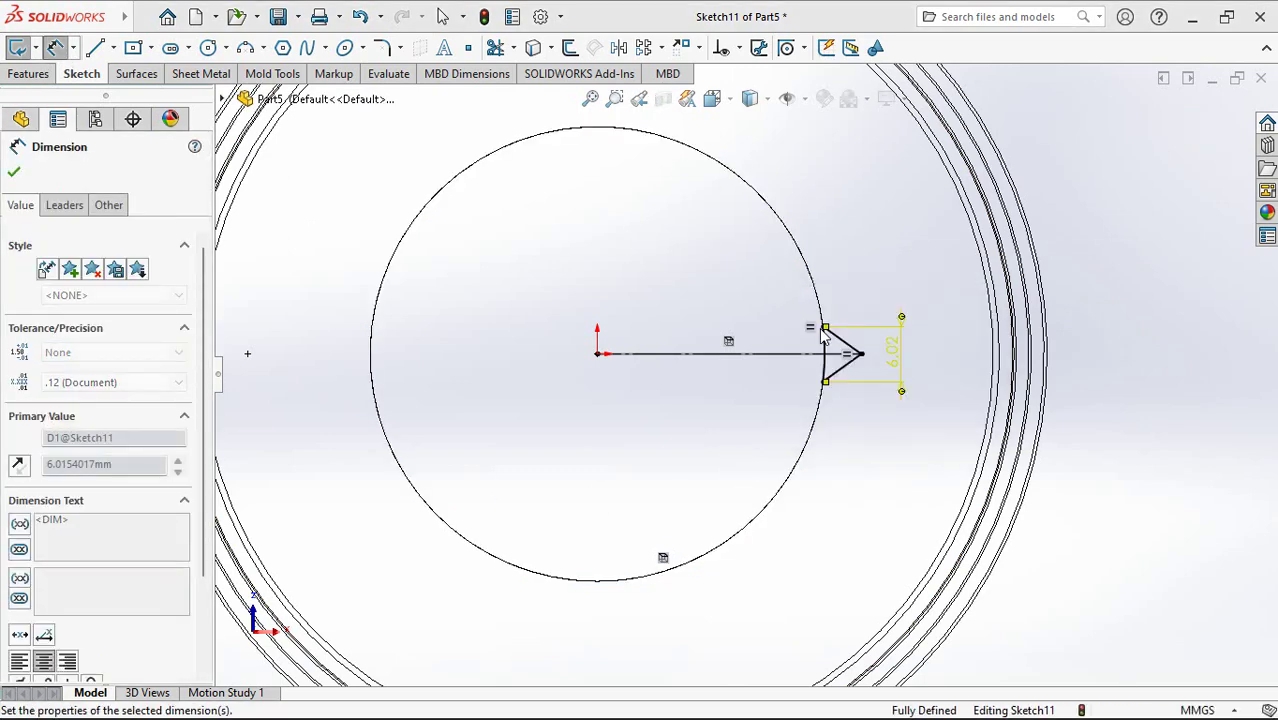
pyautogui.click(1196, 128)
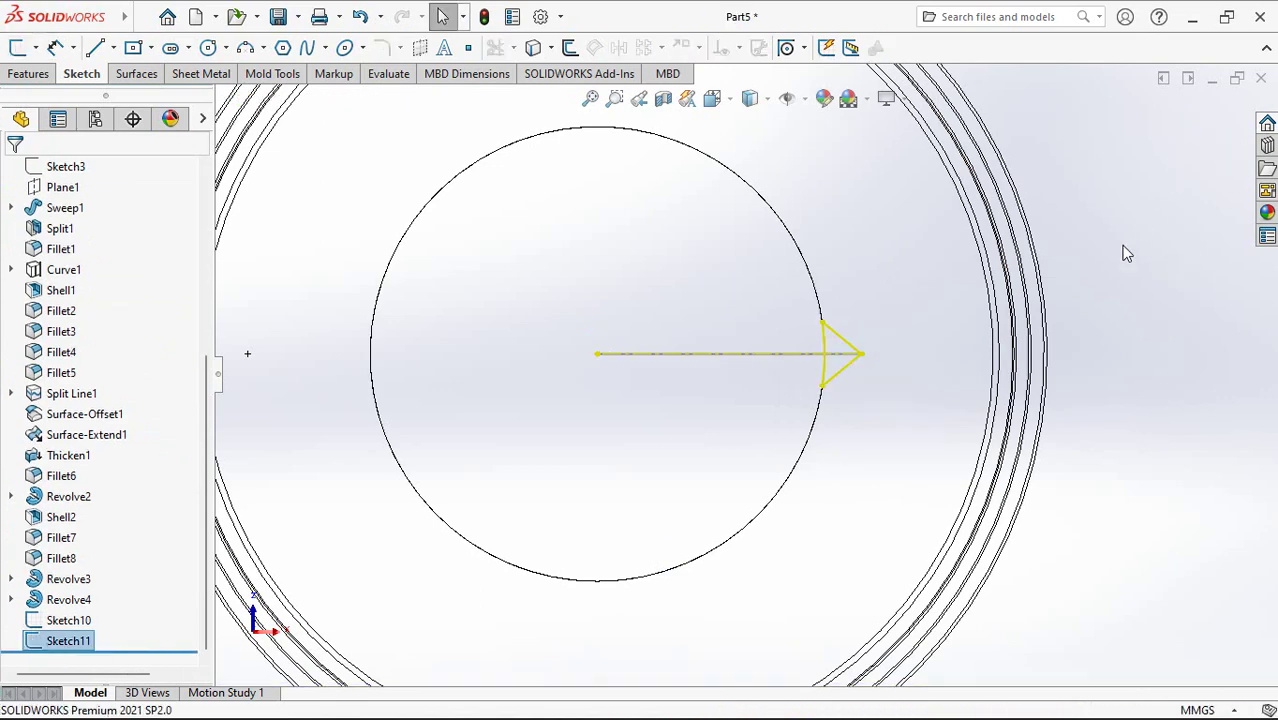
# Step: In isometric view, sweep the V profile Sketch11 along path Sketch10 to create Sweep2
pyautogui.hotkey('ctrl', '7')
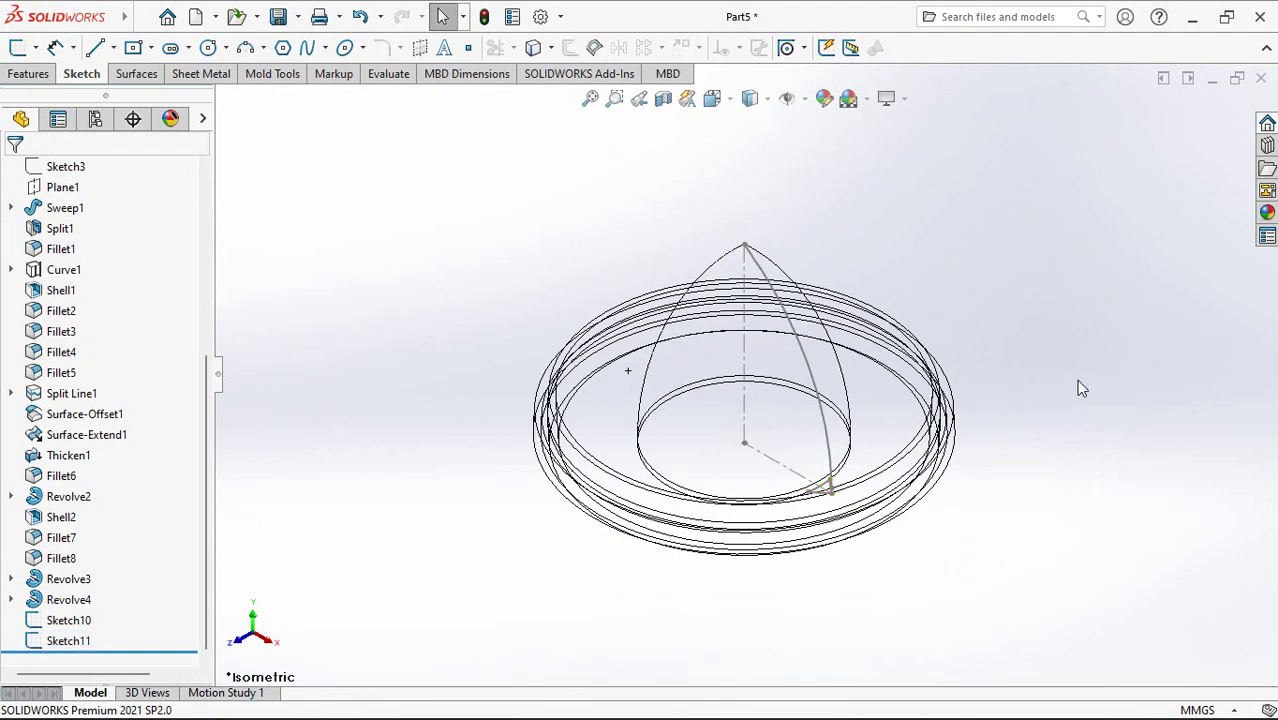
pyautogui.click(28, 73)
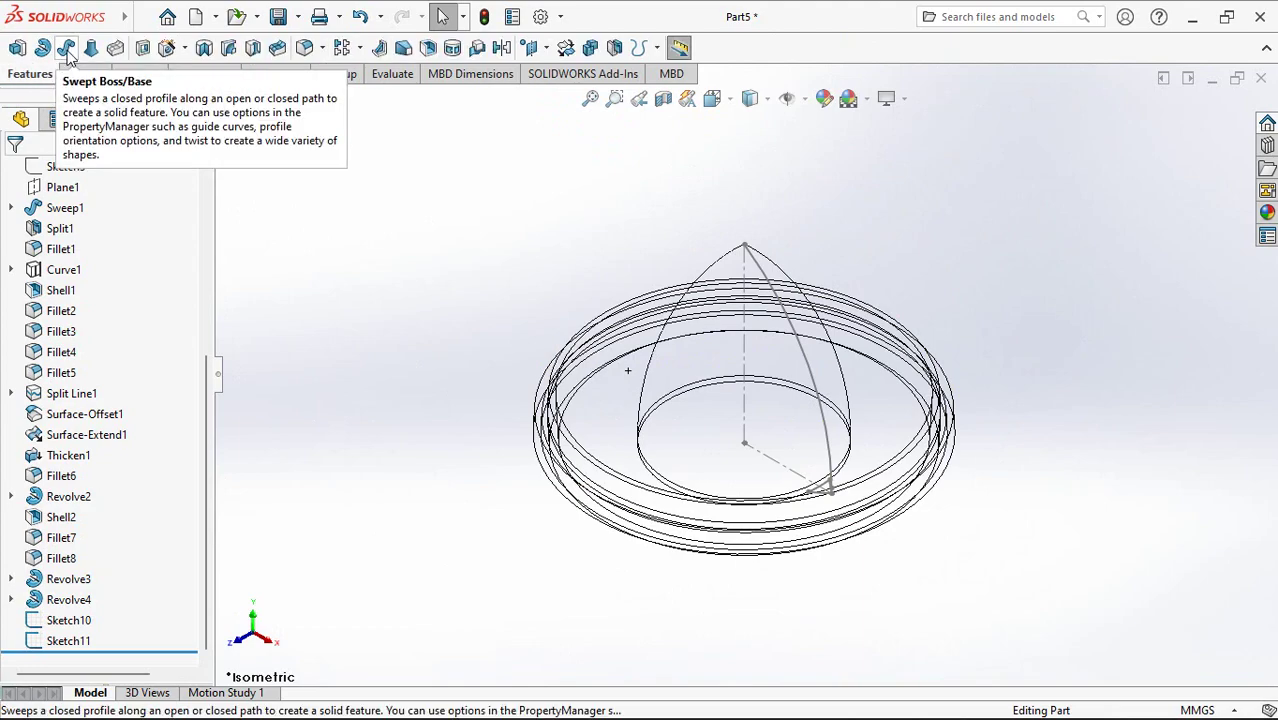
pyautogui.click(66, 47)
pyautogui.scroll(-1, 876, 479)
pyautogui.scroll(-3, 862, 465)
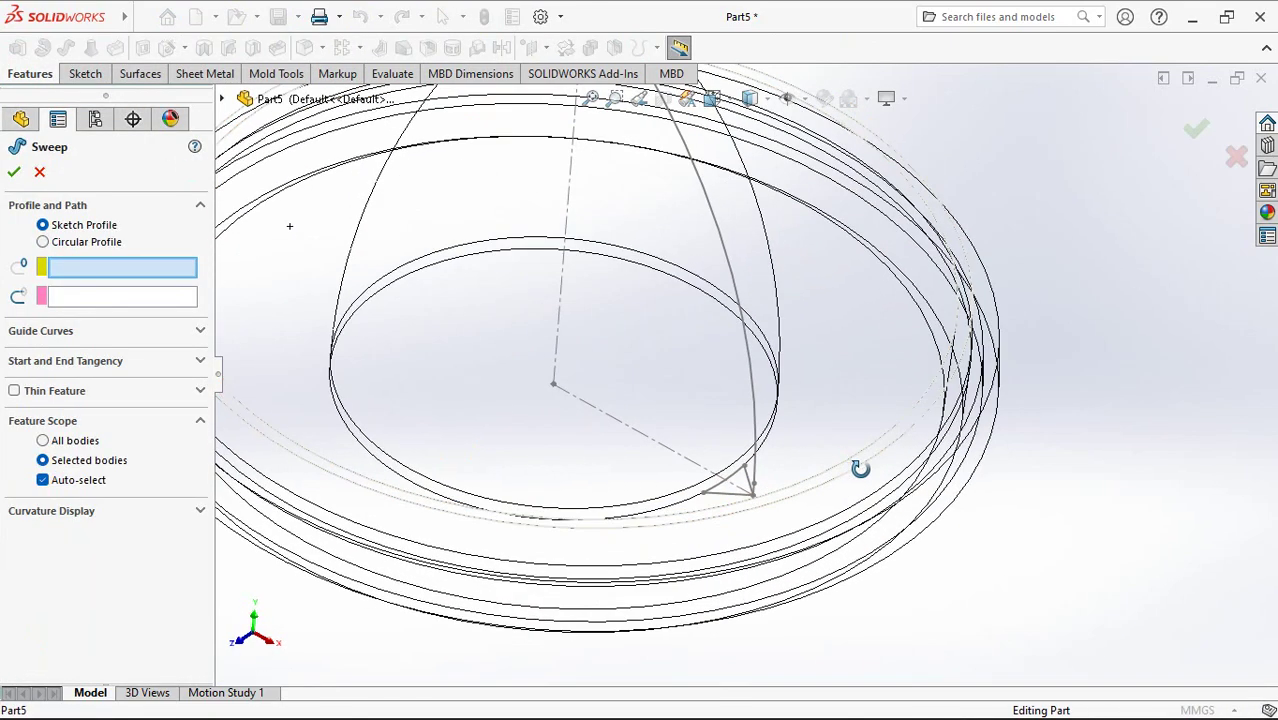
pyautogui.scroll(2, 748, 491)
pyautogui.scroll(1, 740, 485)
pyautogui.click(735, 480)
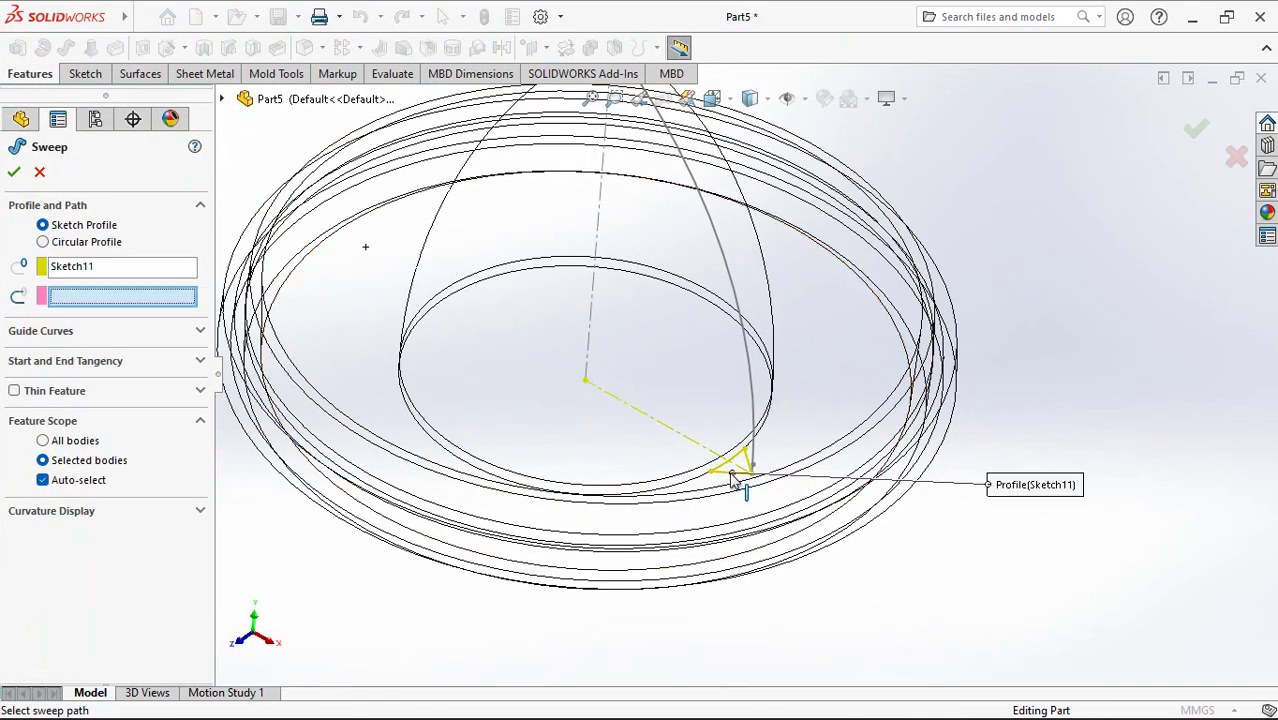
pyautogui.click(755, 407)
pyautogui.scroll(2, 753, 418)
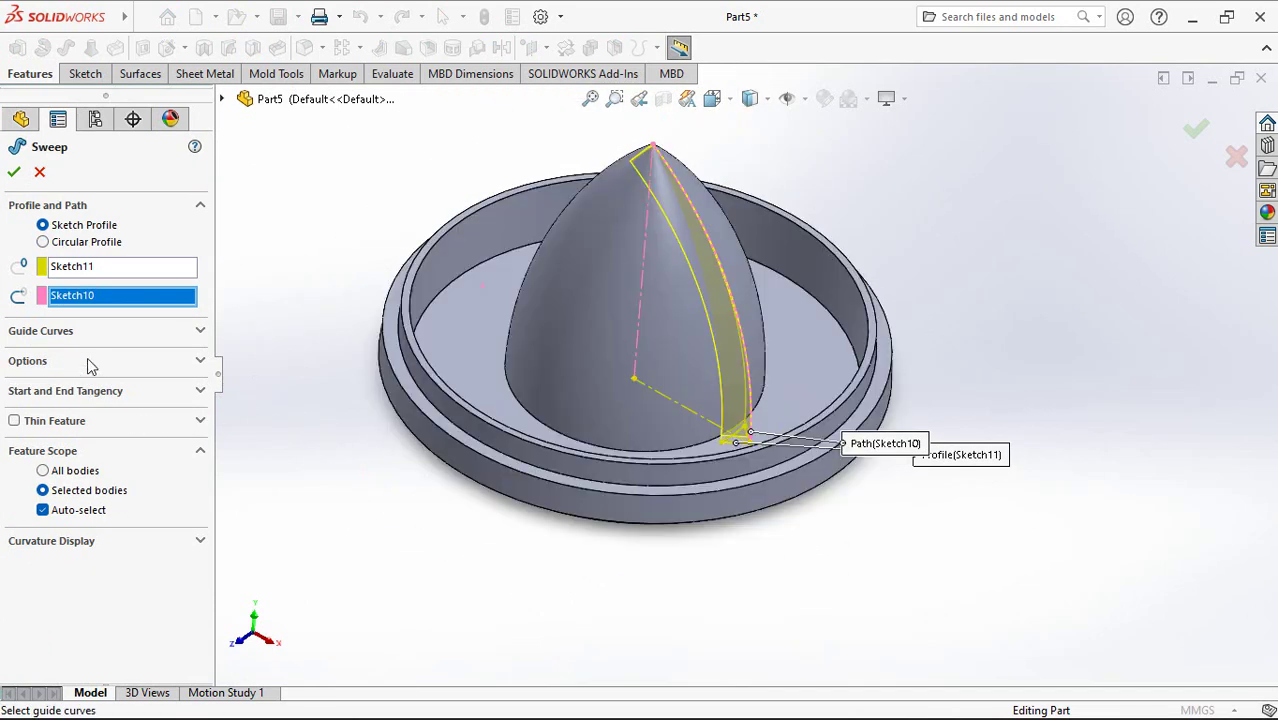
pyautogui.click(87, 360)
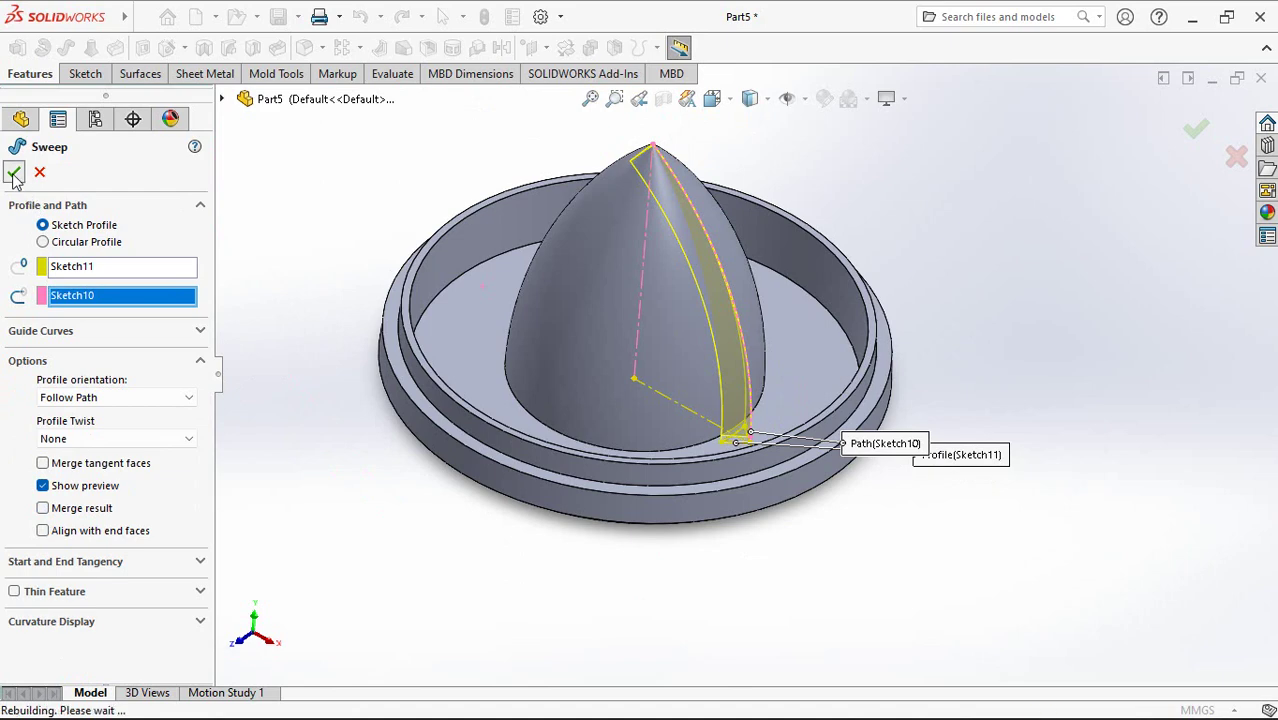
pyautogui.click(614, 48)
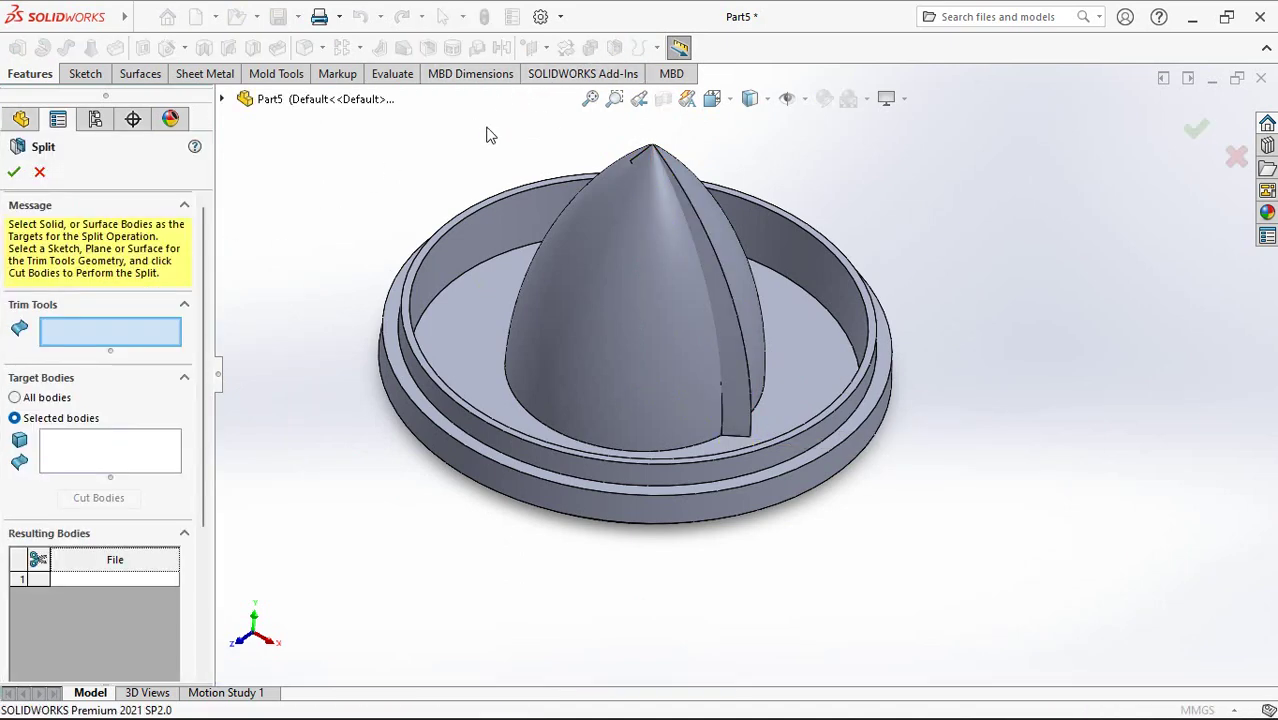
# Step: Split Sweep2 using the dome face as the trim tool, keeping cut bodies 2, 3 and 4
pyautogui.click(624, 301)
pyautogui.click(142, 455)
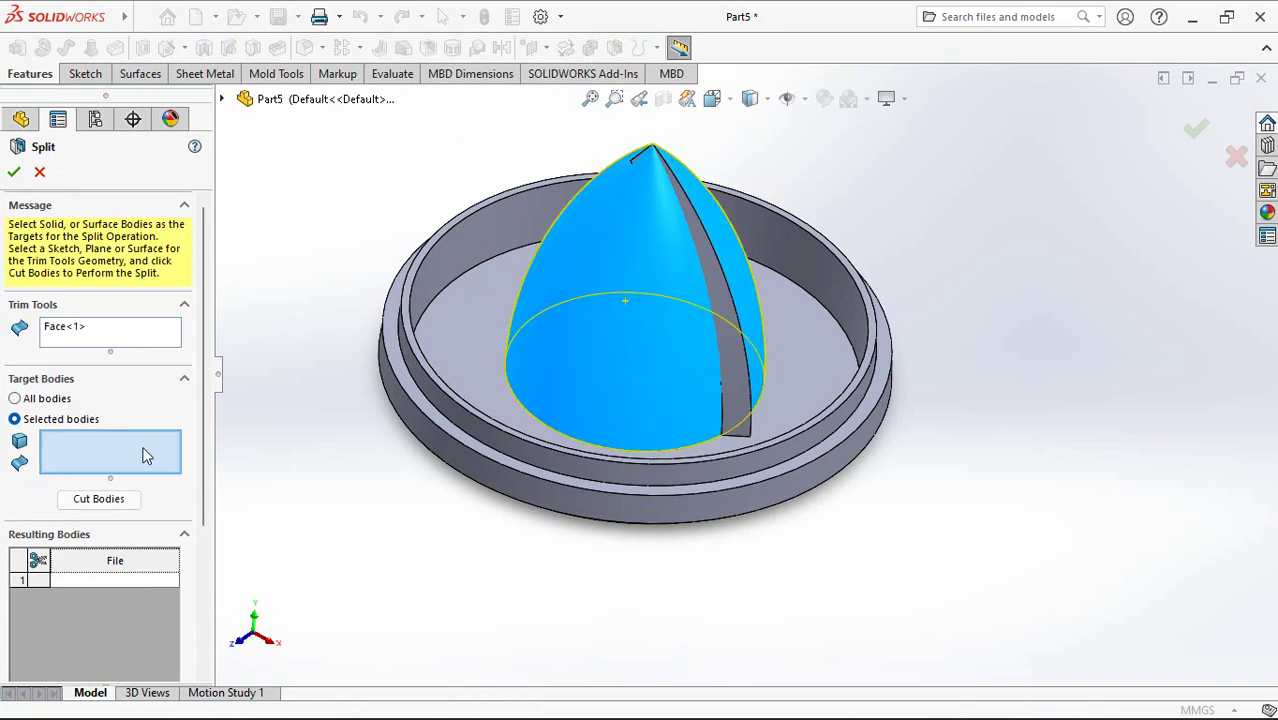
pyautogui.click(738, 330)
pyautogui.click(100, 500)
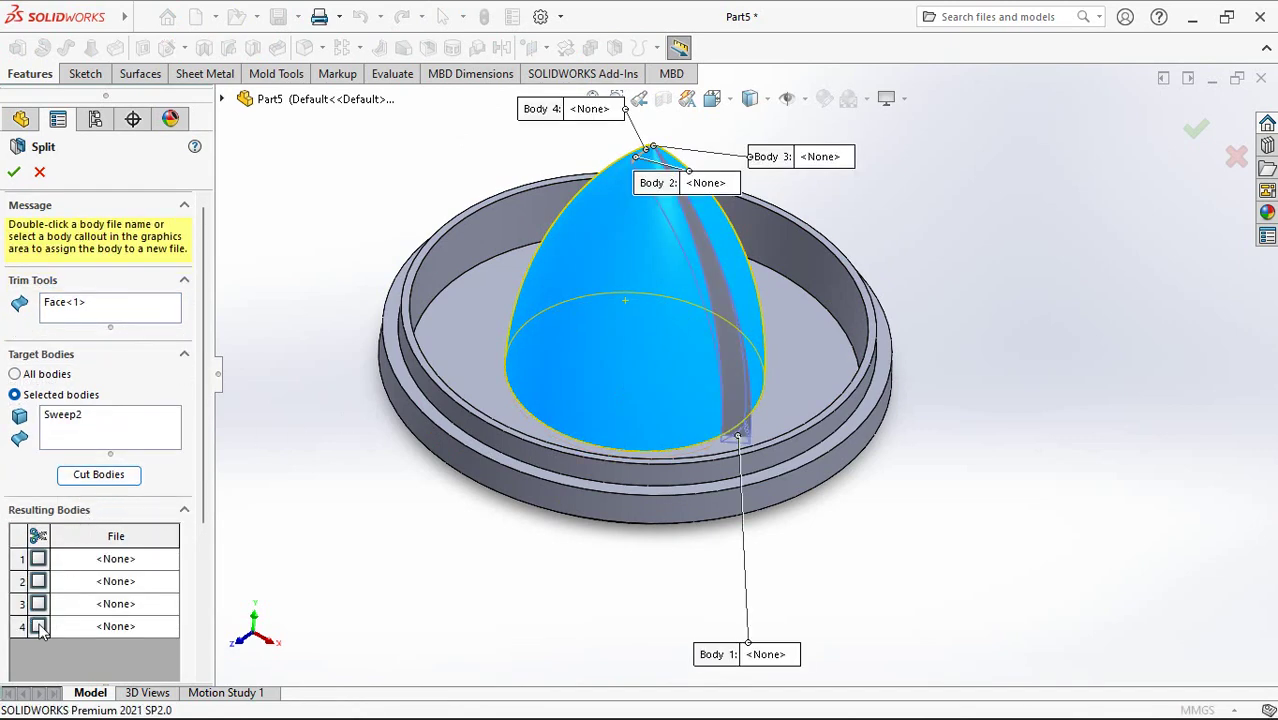
pyautogui.click(36, 535)
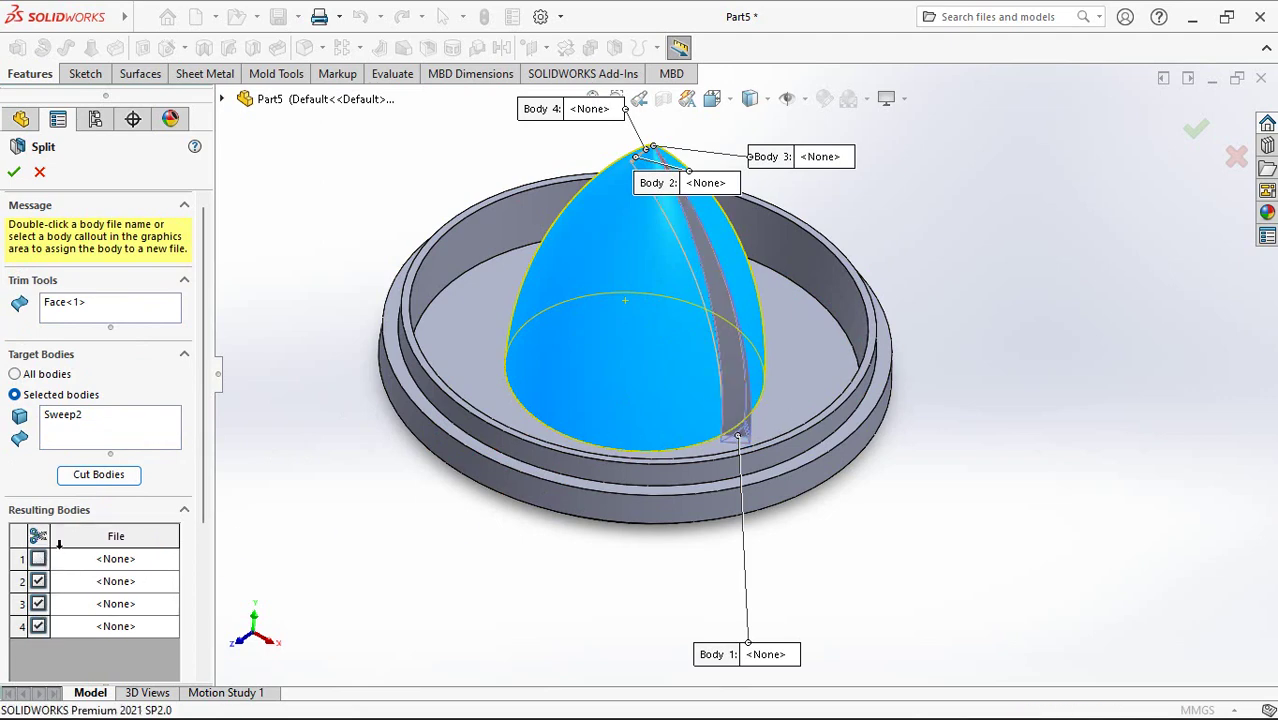
pyautogui.moveTo(204, 456); pyautogui.dragTo(216, 552)
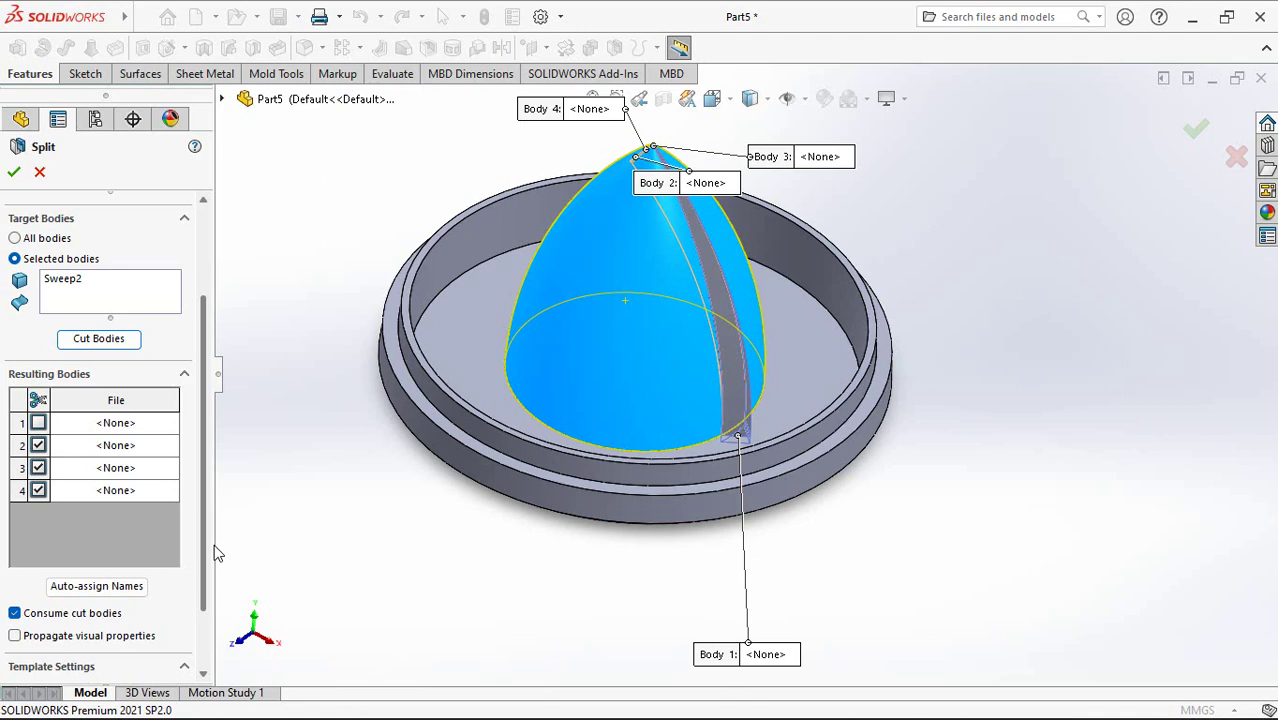
pyautogui.click(15, 176)
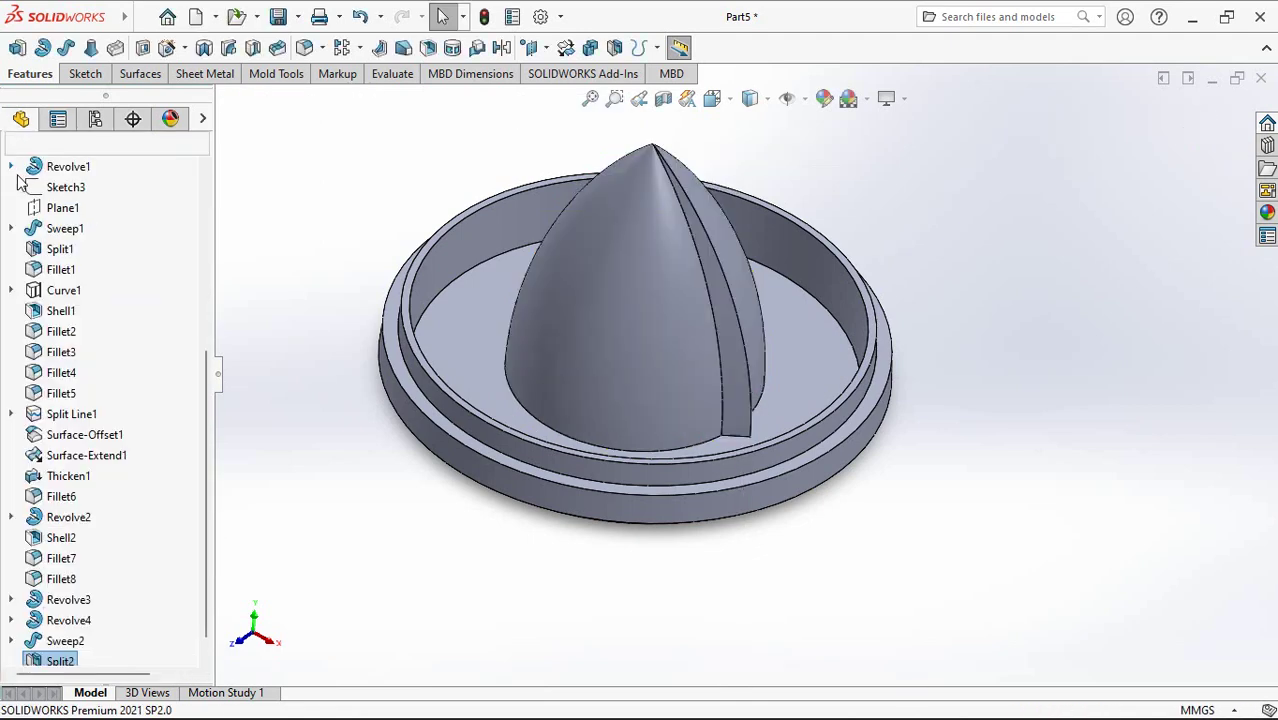
# Step: Start a 3D sketch and place two points on the rib edge near the dome tip
pyautogui.click(88, 76)
pyautogui.click(35, 48)
pyautogui.click(50, 94)
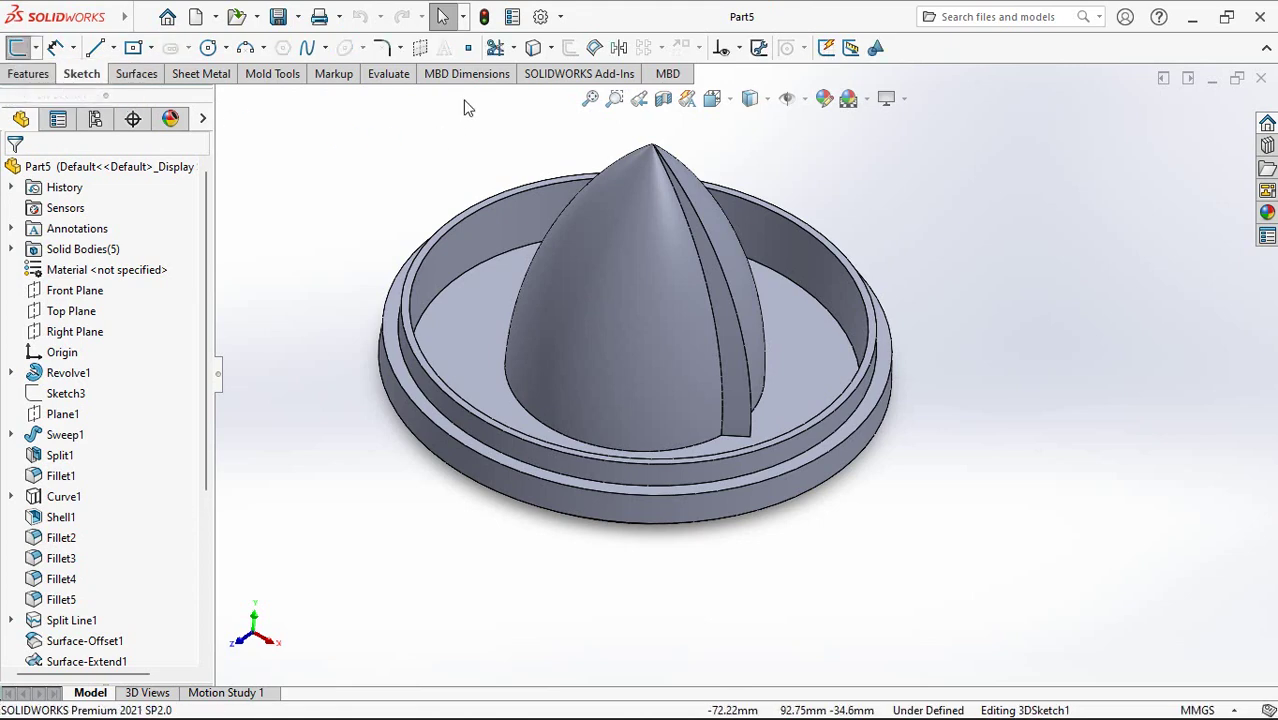
pyautogui.scroll(-3, 690, 350)
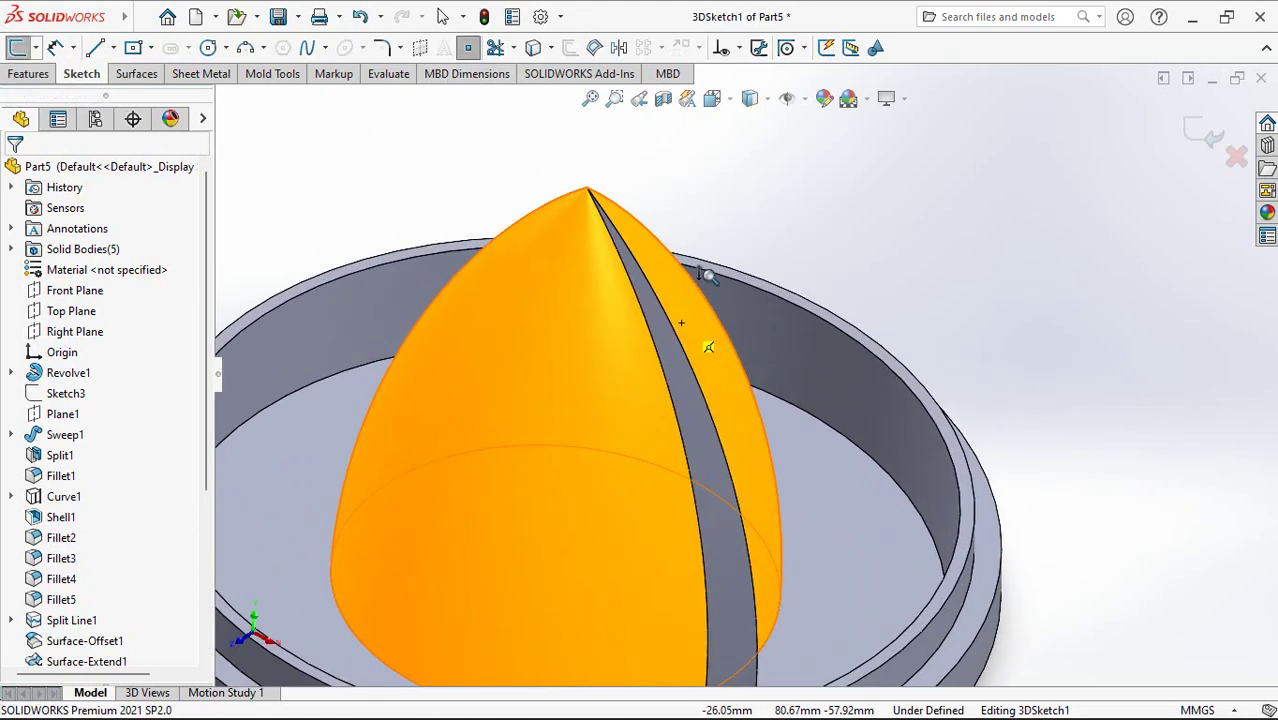
pyautogui.scroll(-2, 615, 212)
pyautogui.scroll(-1, 603, 222)
pyautogui.click(597, 213)
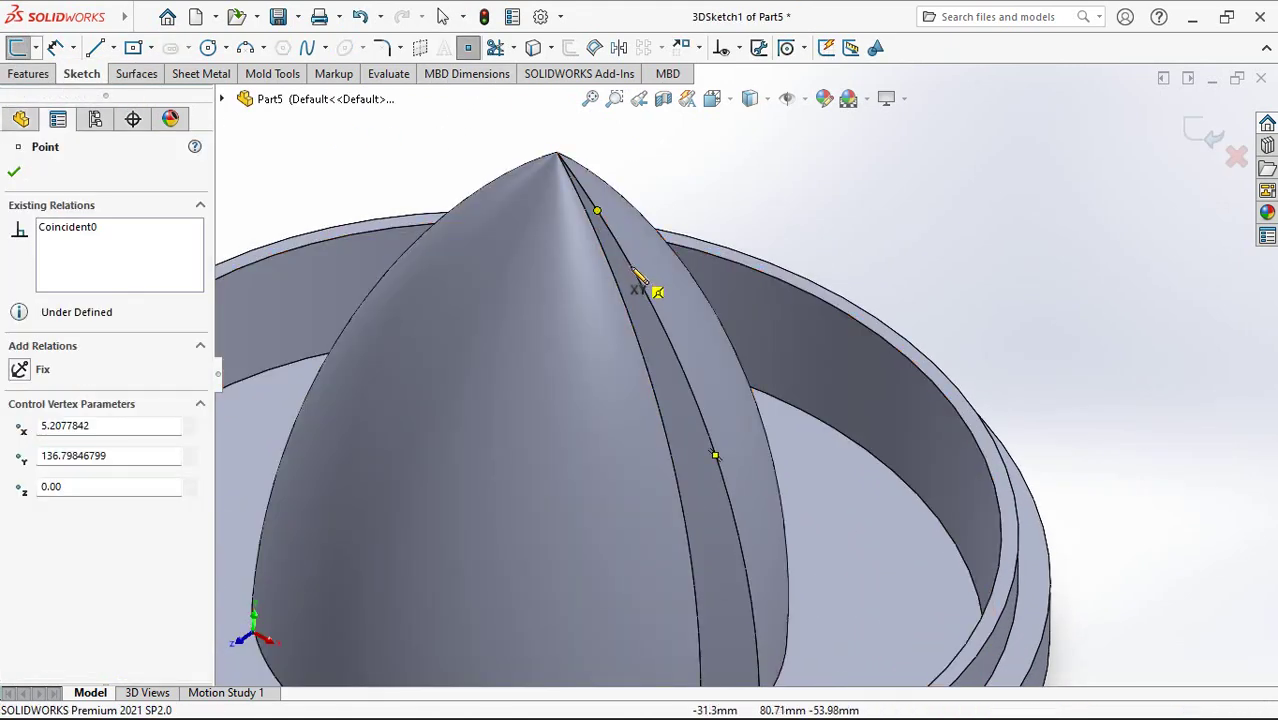
pyautogui.click(624, 256)
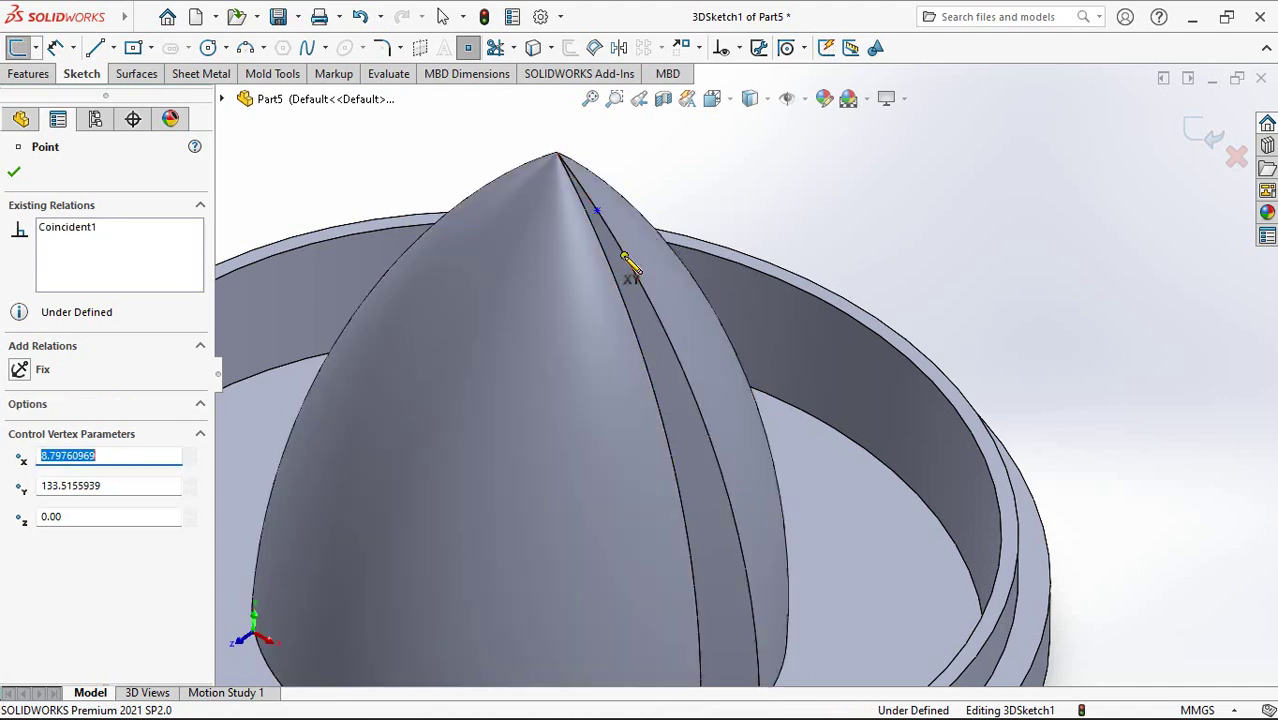
pyautogui.rightClick(624, 257)
pyautogui.click(668, 268)
# Step: Dimension the first point 4 mm from the tip and the points 4 mm apart, then exit the sketch
pyautogui.press('d')
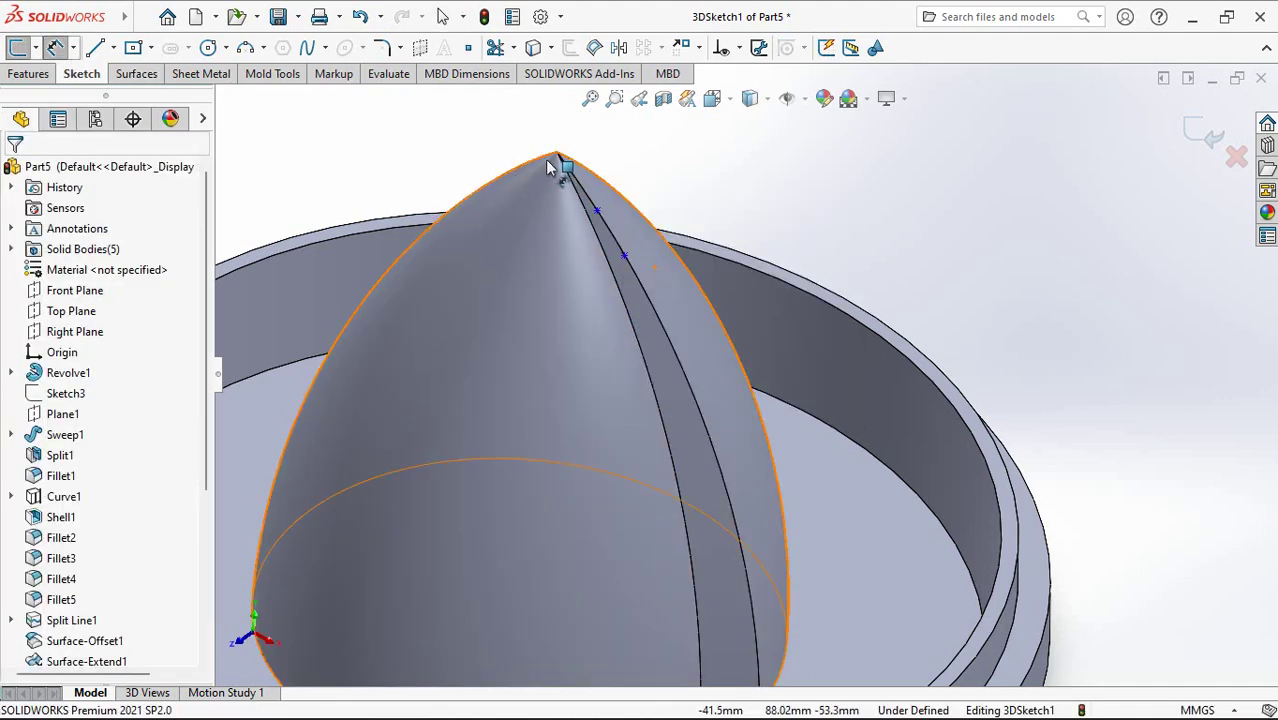
pyautogui.click(597, 213)
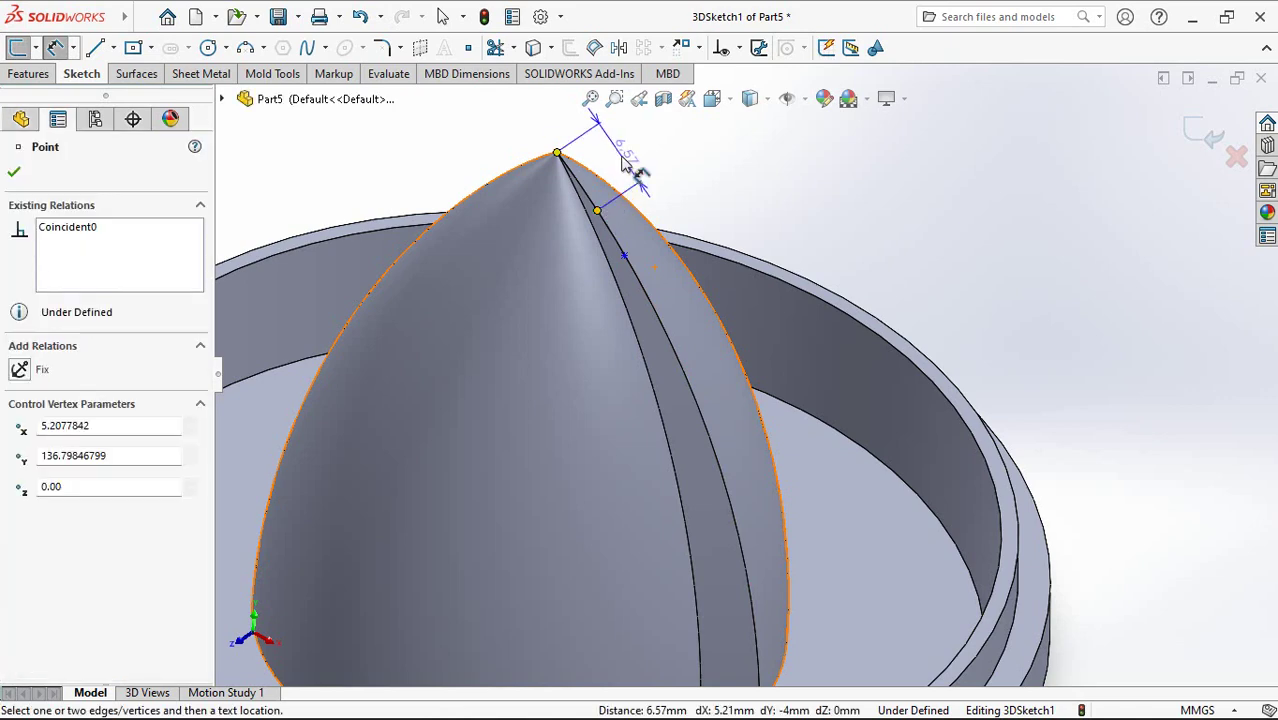
pyautogui.click(613, 148)
pyautogui.write('4')
pyautogui.click(541, 130)
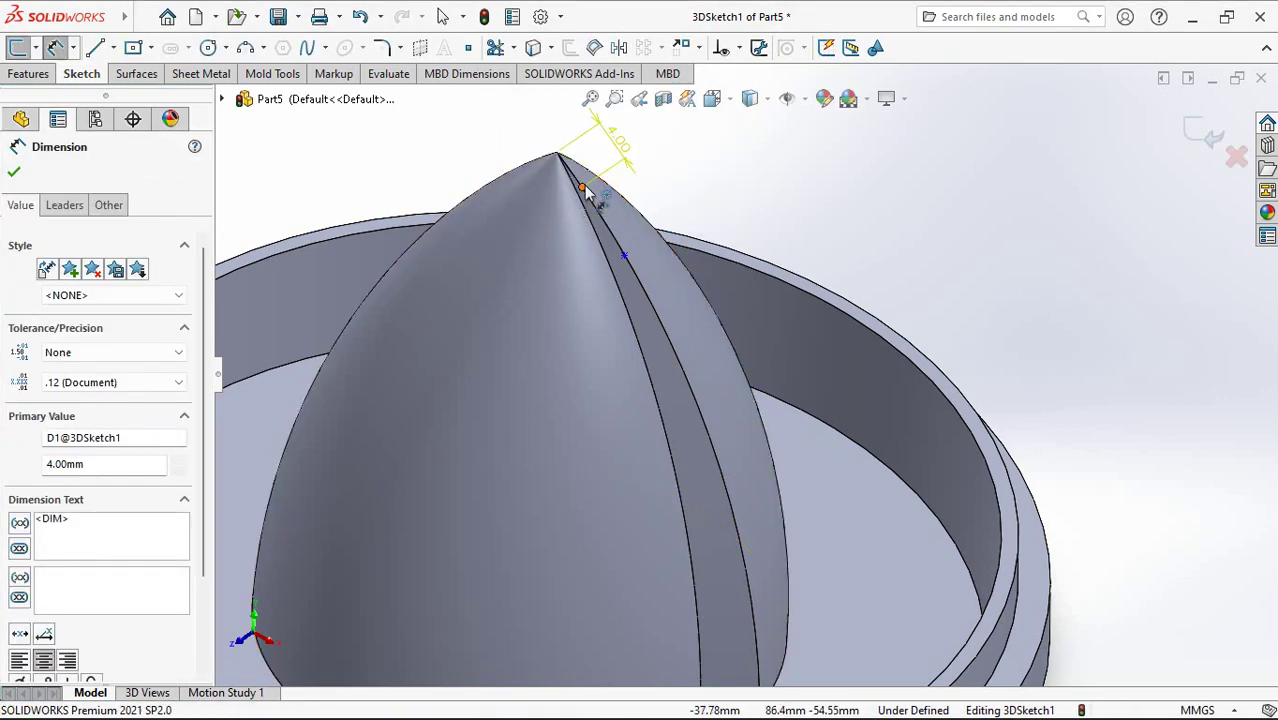
pyautogui.moveTo(580, 190); pyautogui.dragTo(652, 207)
pyautogui.click(652, 207)
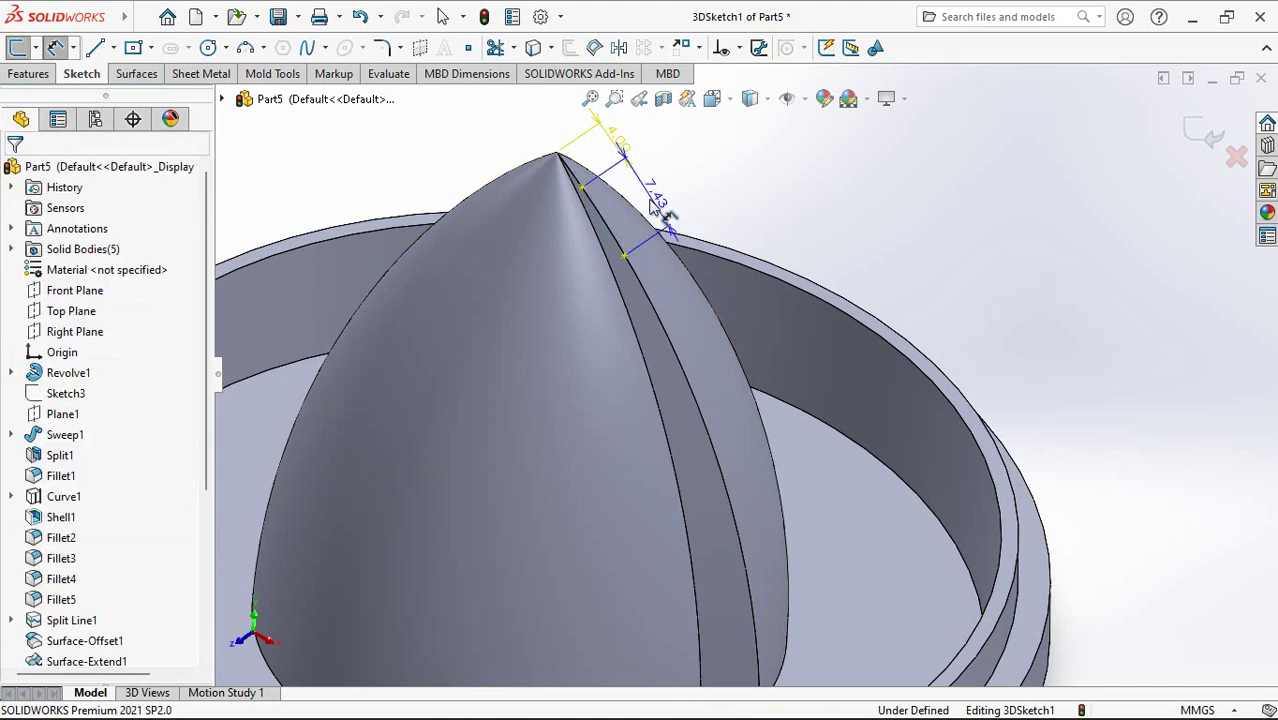
pyautogui.click(571, 172)
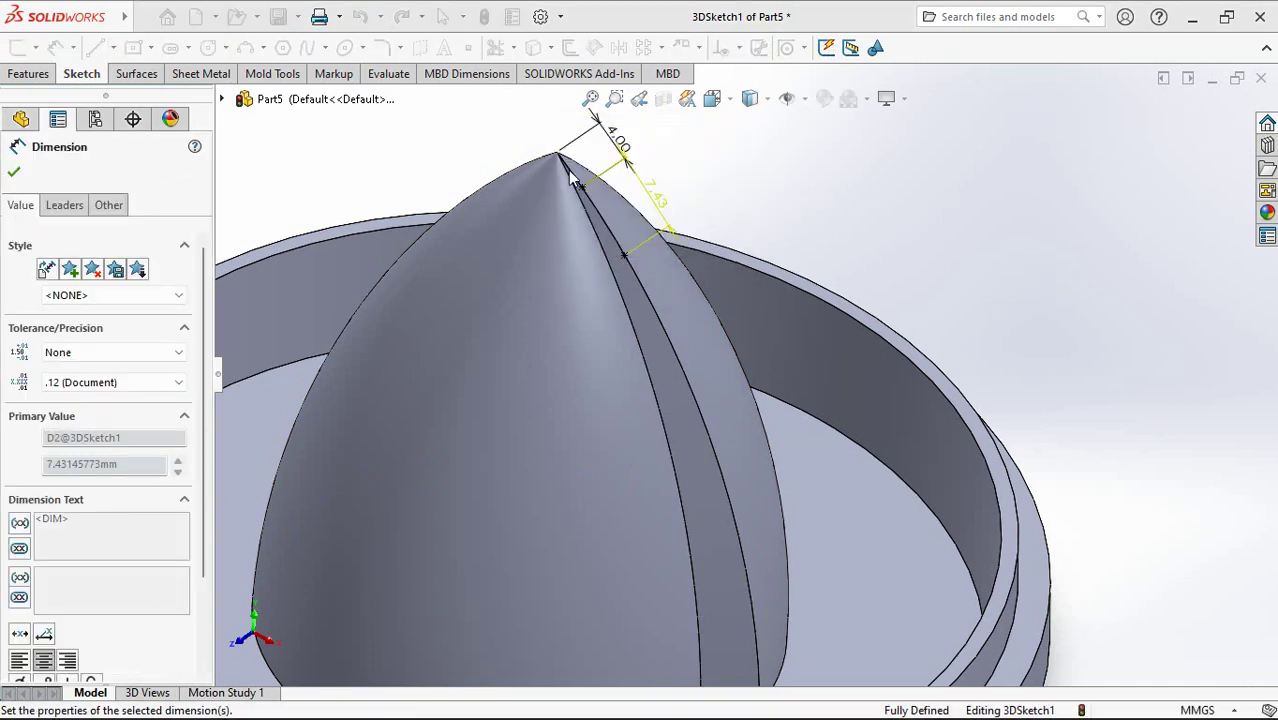
pyautogui.press('Escape')
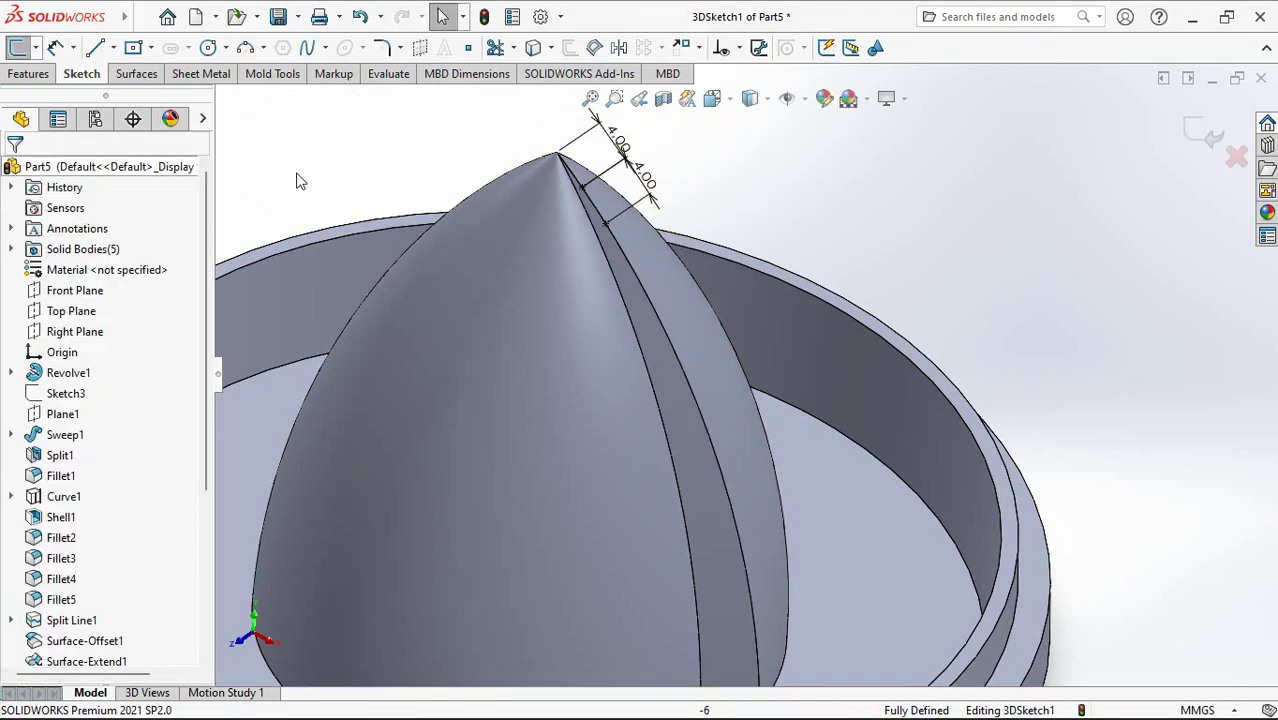
pyautogui.click(1210, 133)
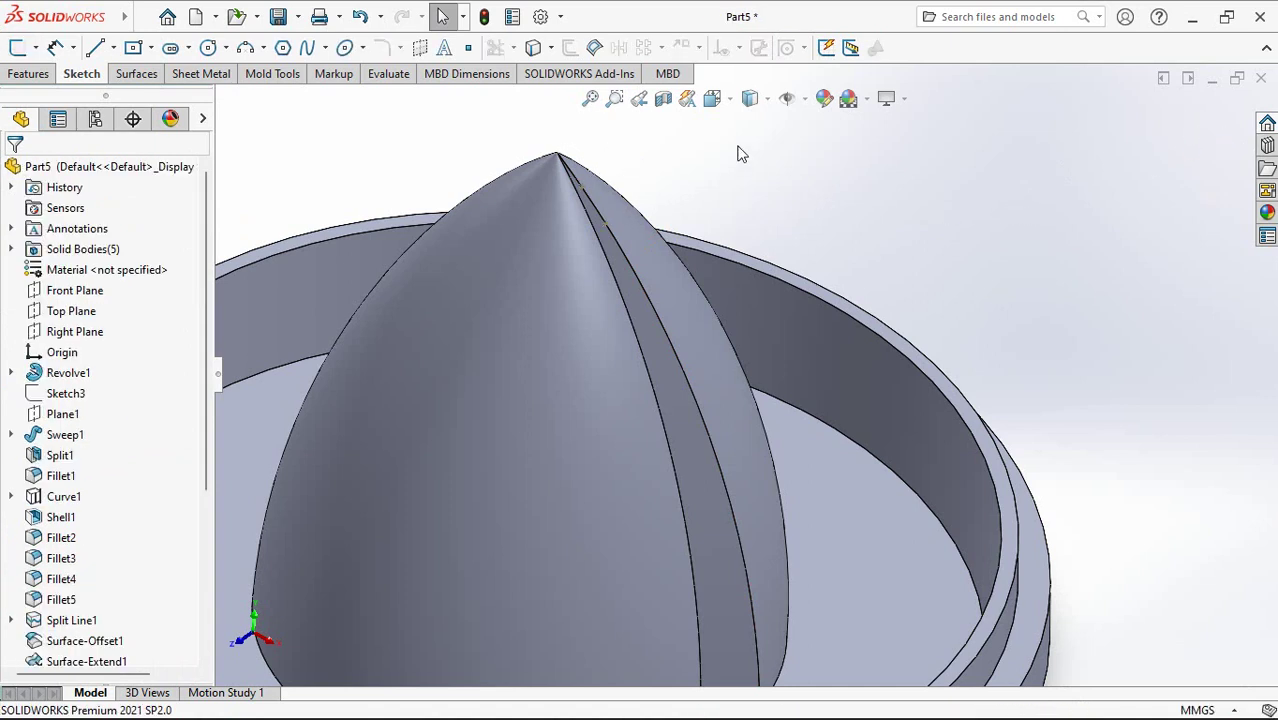
# Step: Create Plane2 through the dome's apex point, perpendicular to the rib edge
pyautogui.click(32, 75)
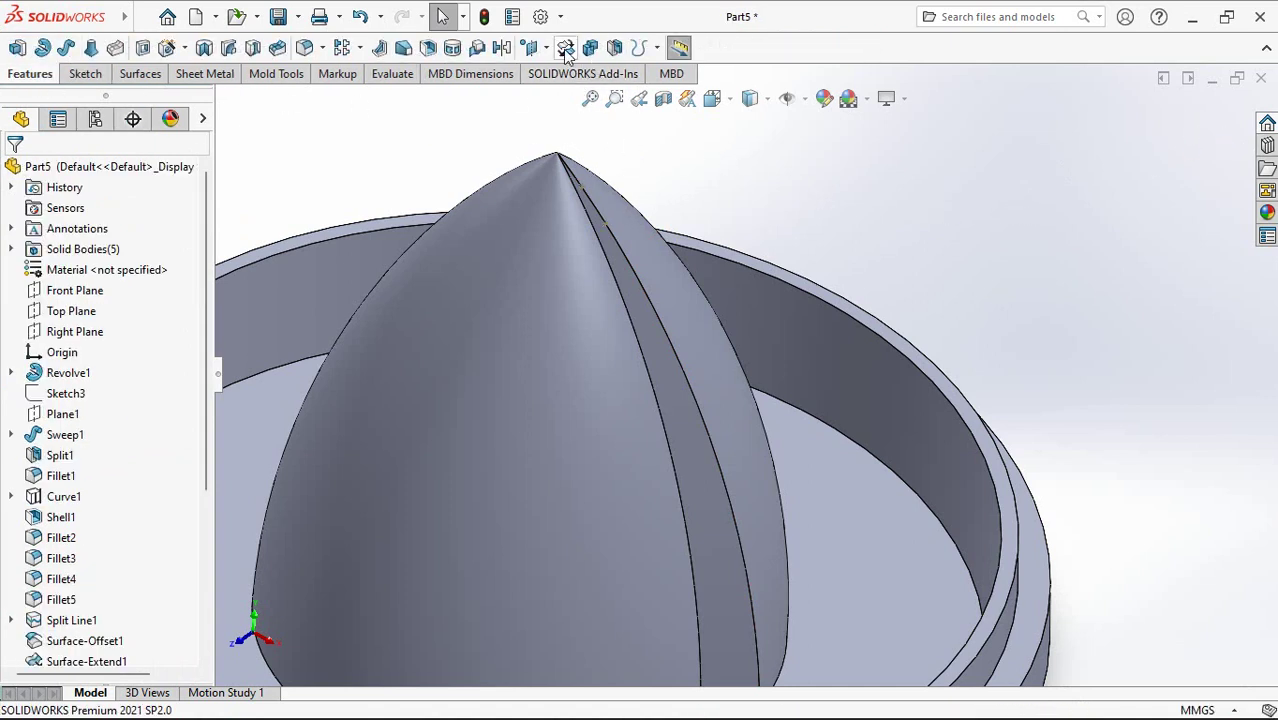
pyautogui.click(566, 53)
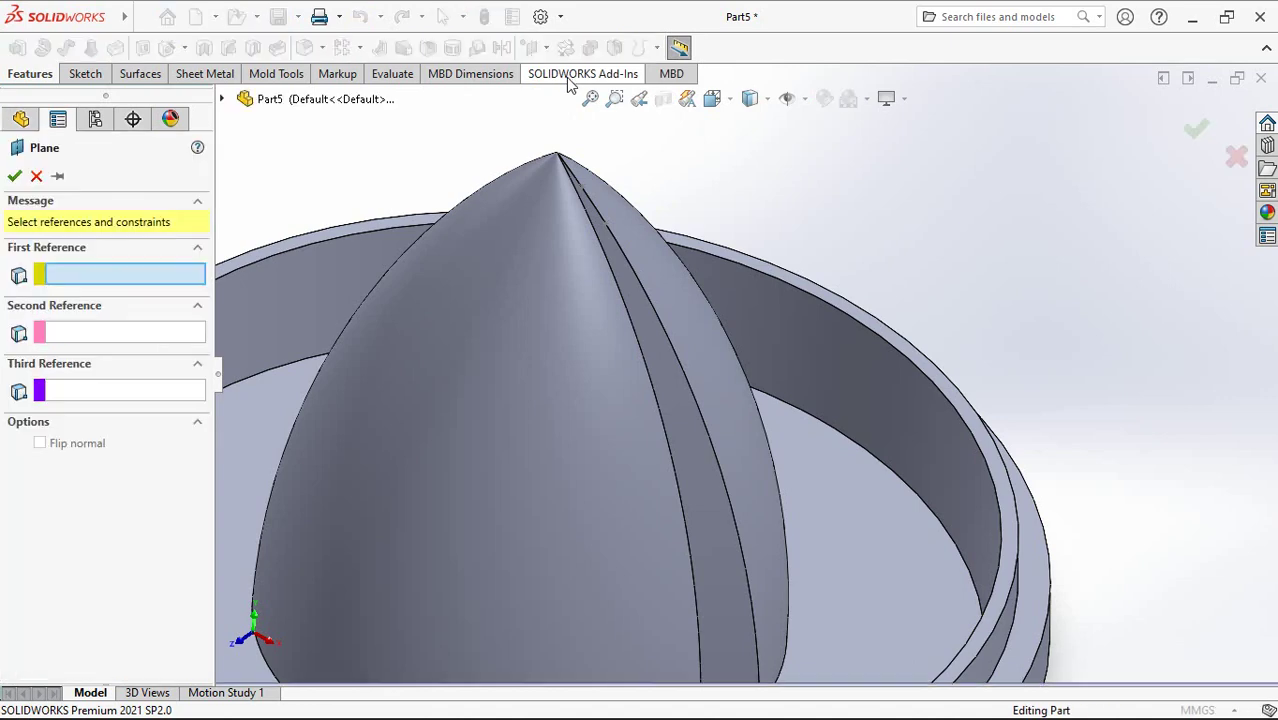
pyautogui.click(581, 188)
pyautogui.click(620, 255)
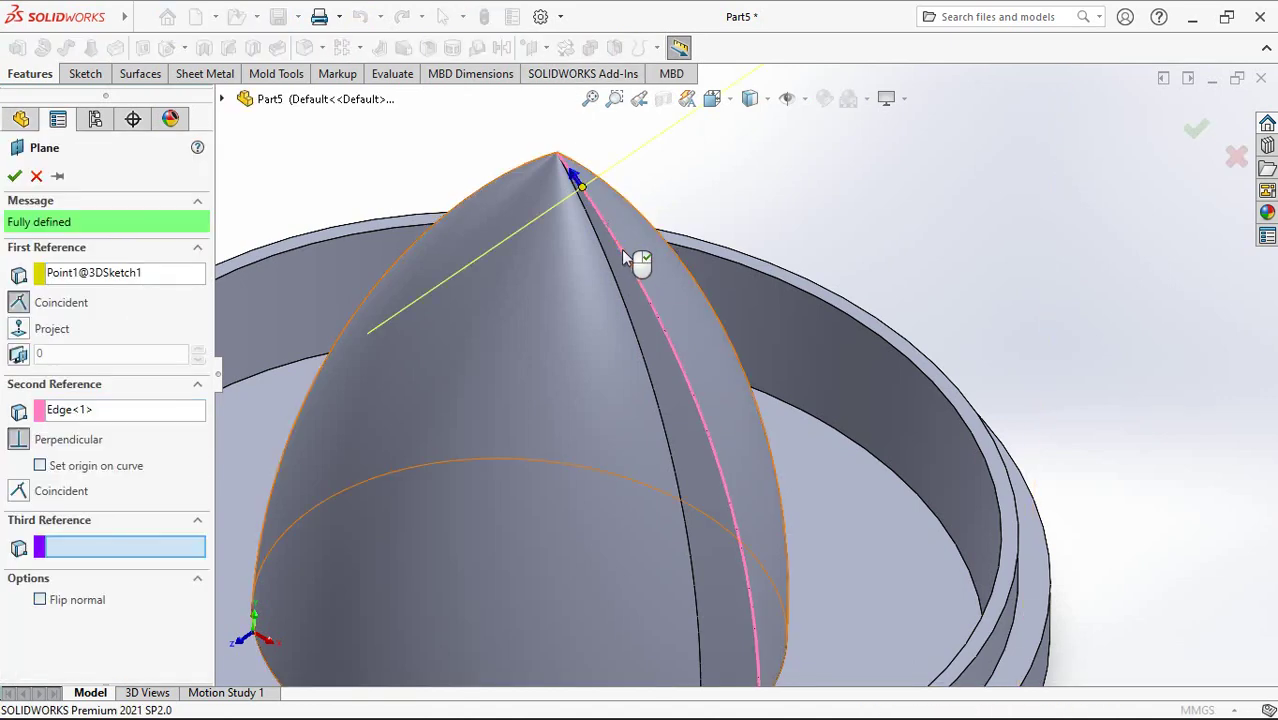
pyautogui.moveTo(619, 249); pyautogui.dragTo(606, 201, button='middle')
pyautogui.rightClick(606, 201)
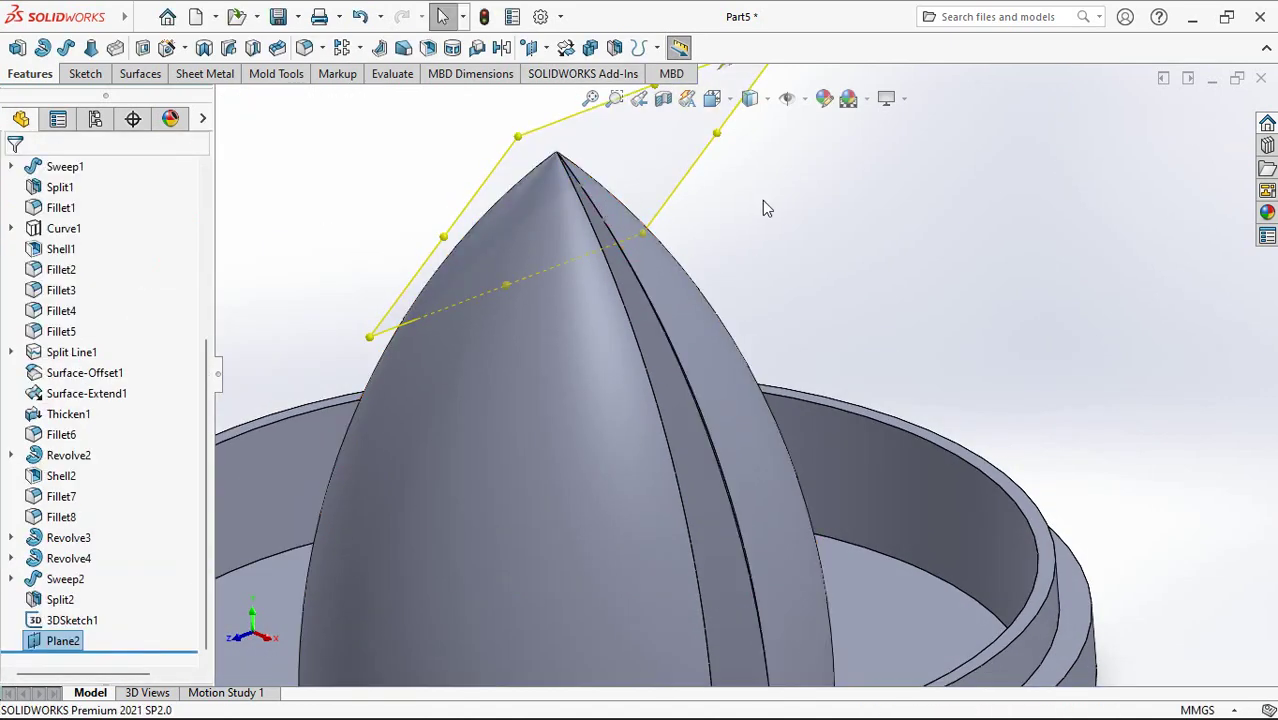
# Step: Create Plane3 parallel to Plane2 through the sketch point lower on the rib
pyautogui.click(533, 49)
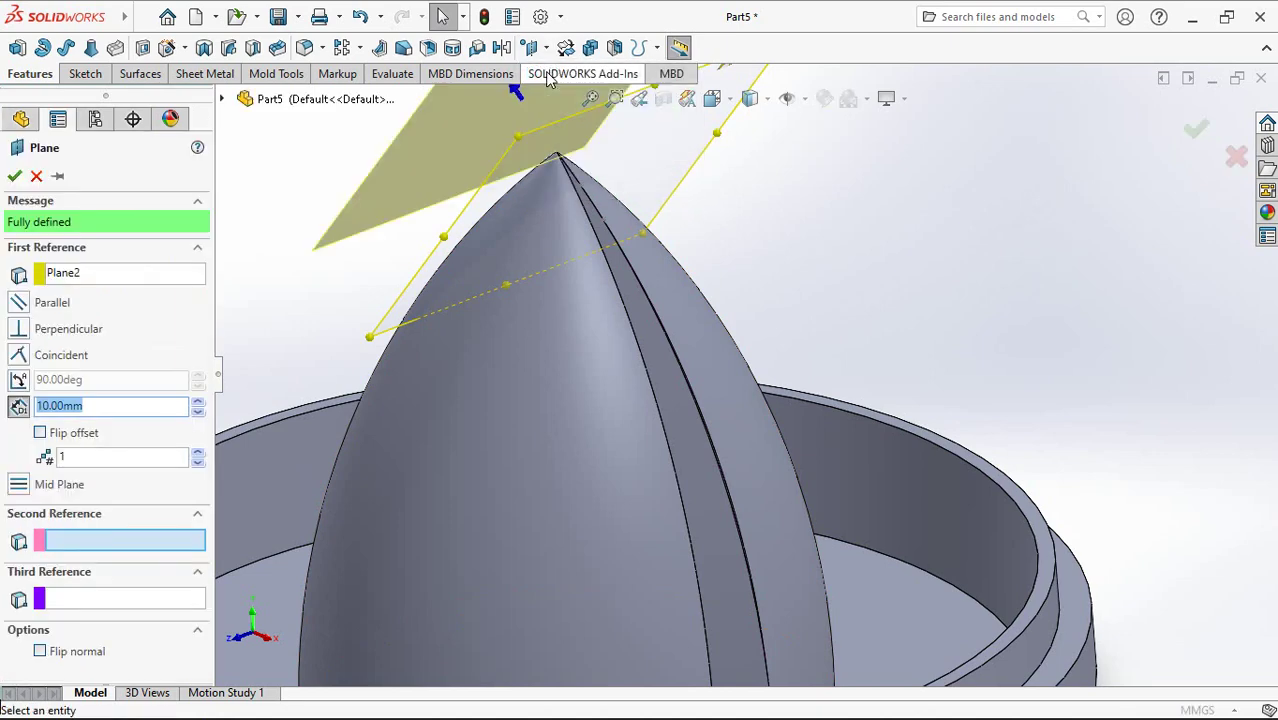
pyautogui.click(603, 220)
pyautogui.rightClick(640, 240)
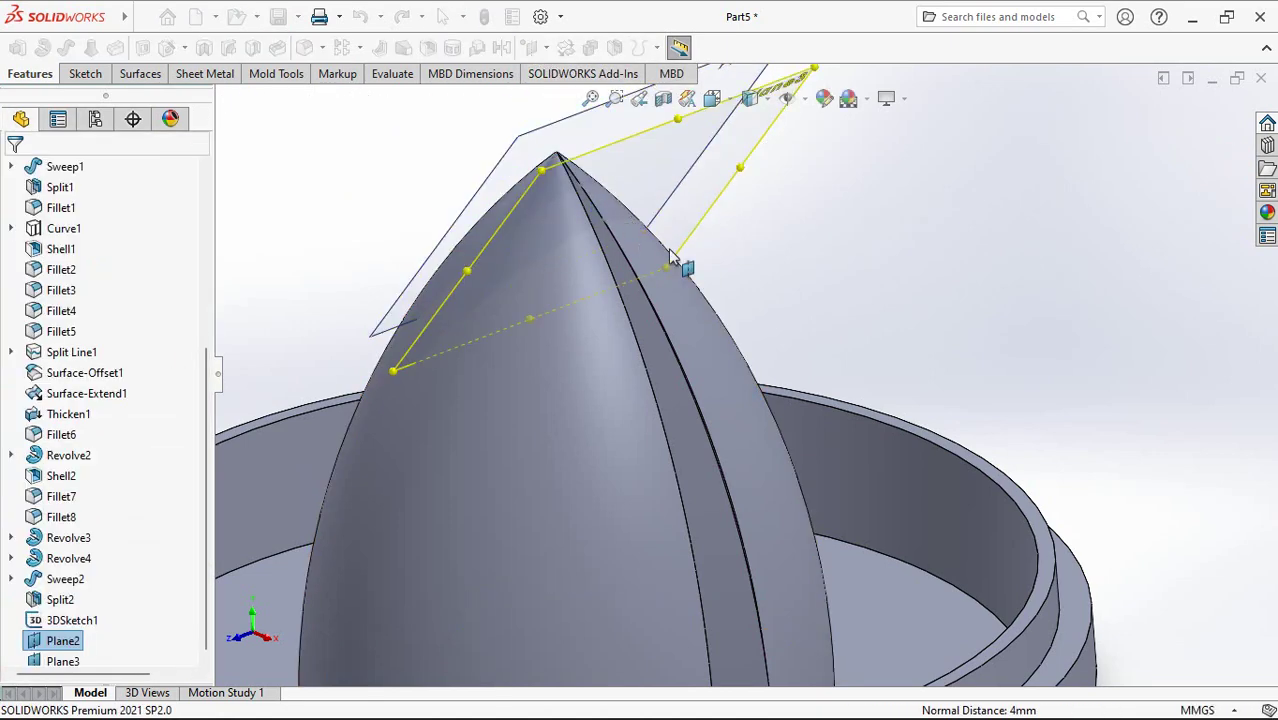
pyautogui.scroll(2, 797, 274)
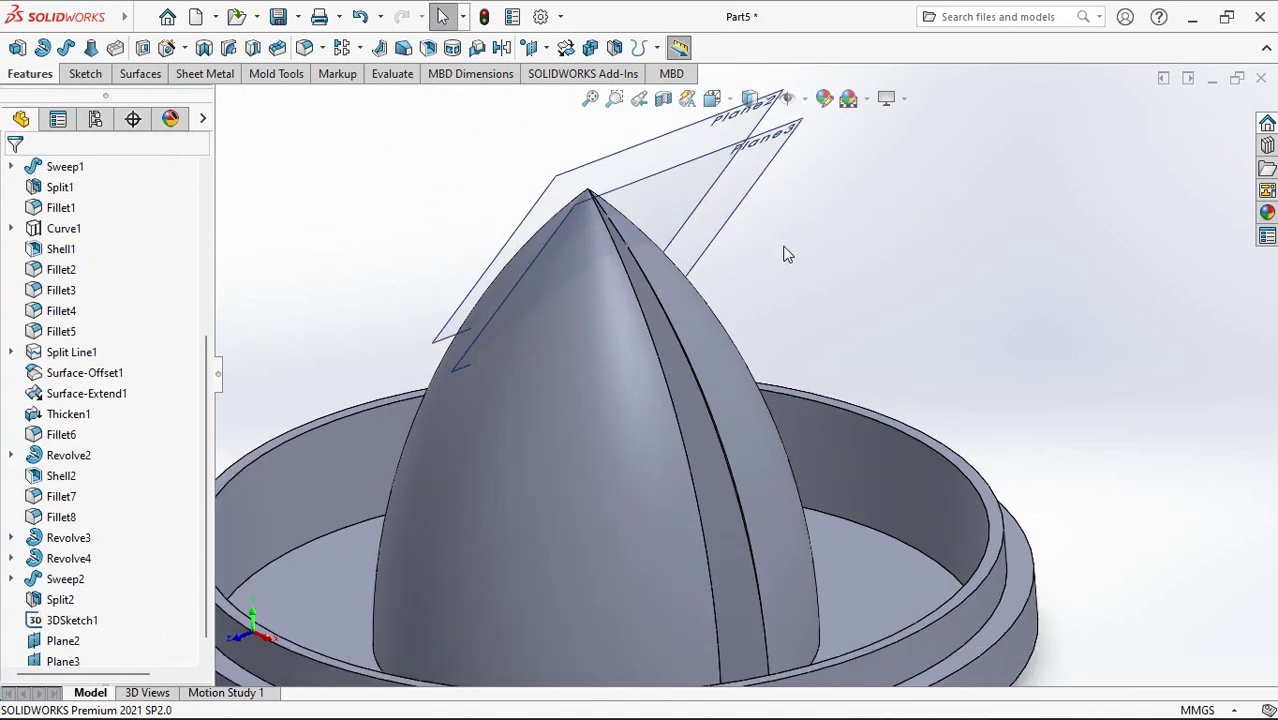
pyautogui.moveTo(787, 254); pyautogui.dragTo(789, 249, button='middle')
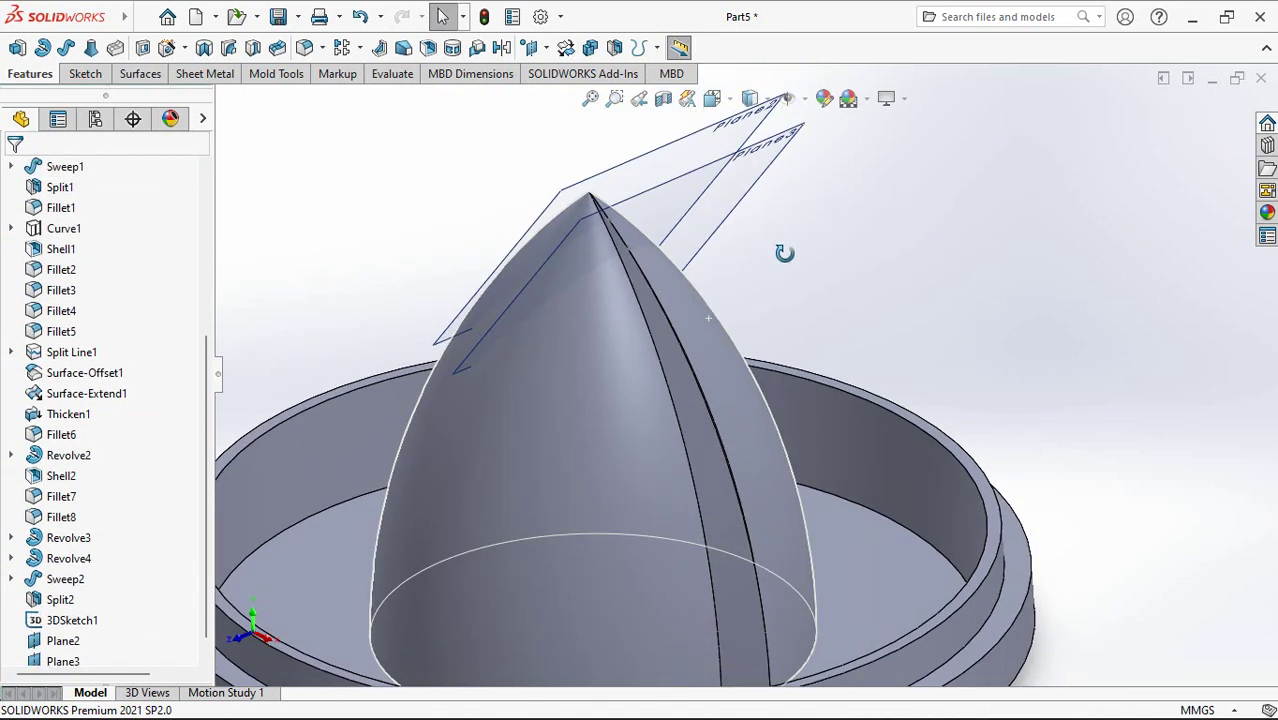
pyautogui.click(615, 47)
# Step: Split the narrow rib strip at Plane2 with Cut Bodies, discarding its tip piece
pyautogui.click(640, 158)
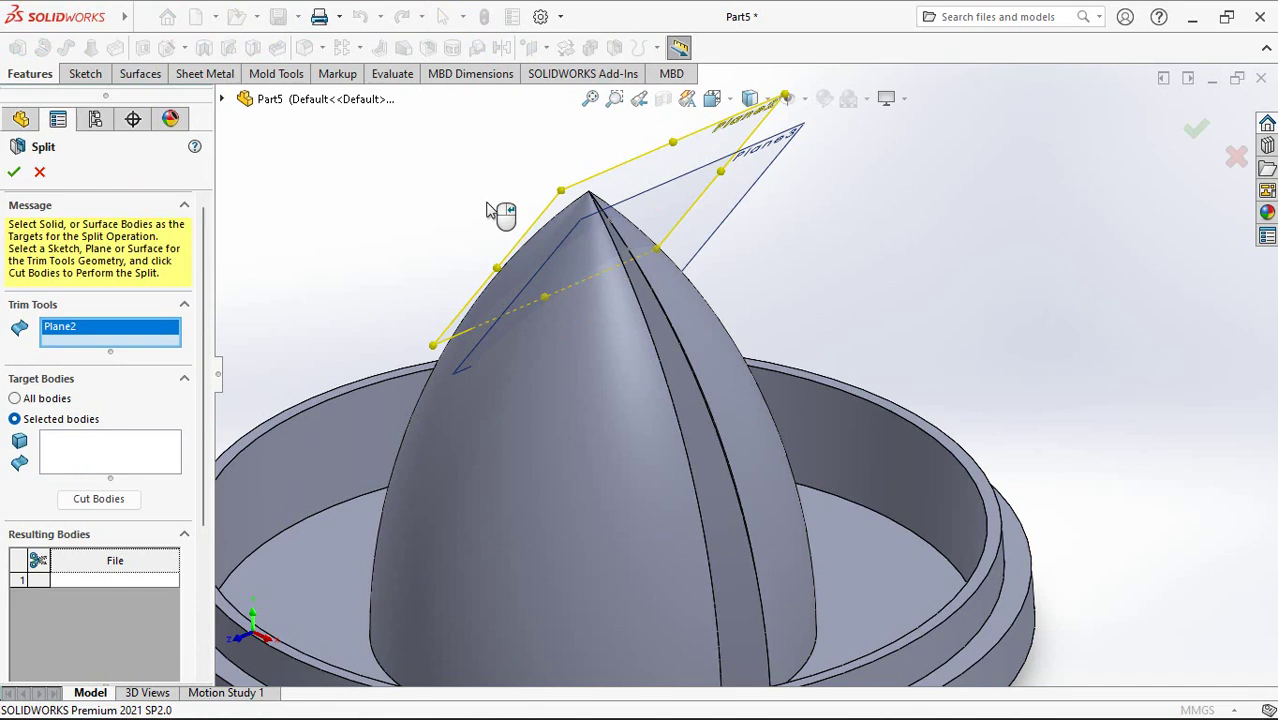
pyautogui.click(106, 459)
pyautogui.click(672, 356)
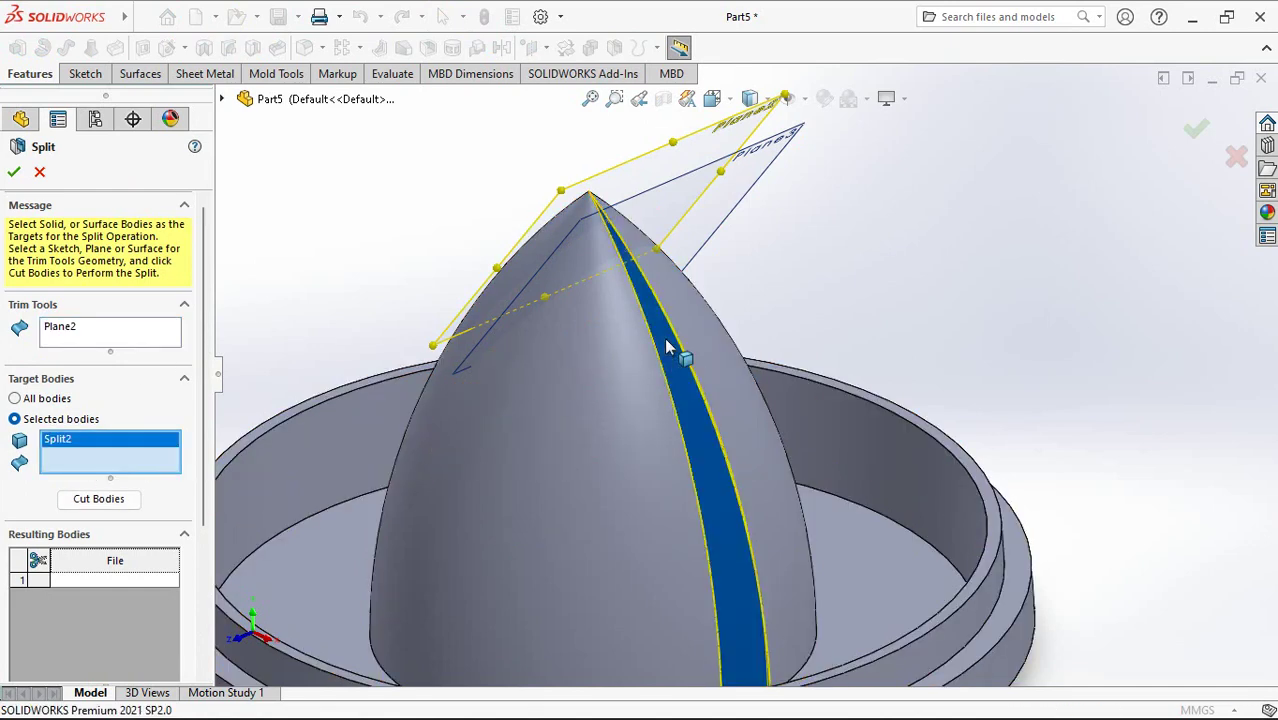
pyautogui.click(94, 500)
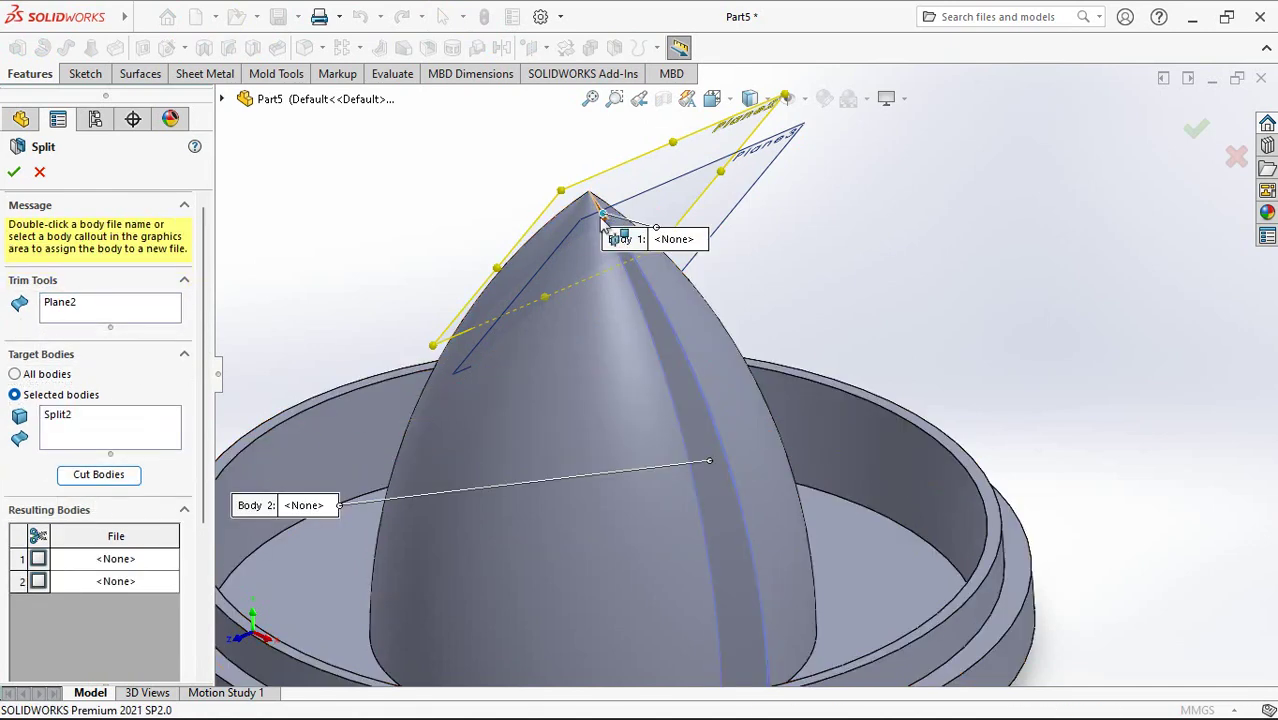
pyautogui.scroll(-3, 71, 614)
pyautogui.scroll(-2, 50, 580)
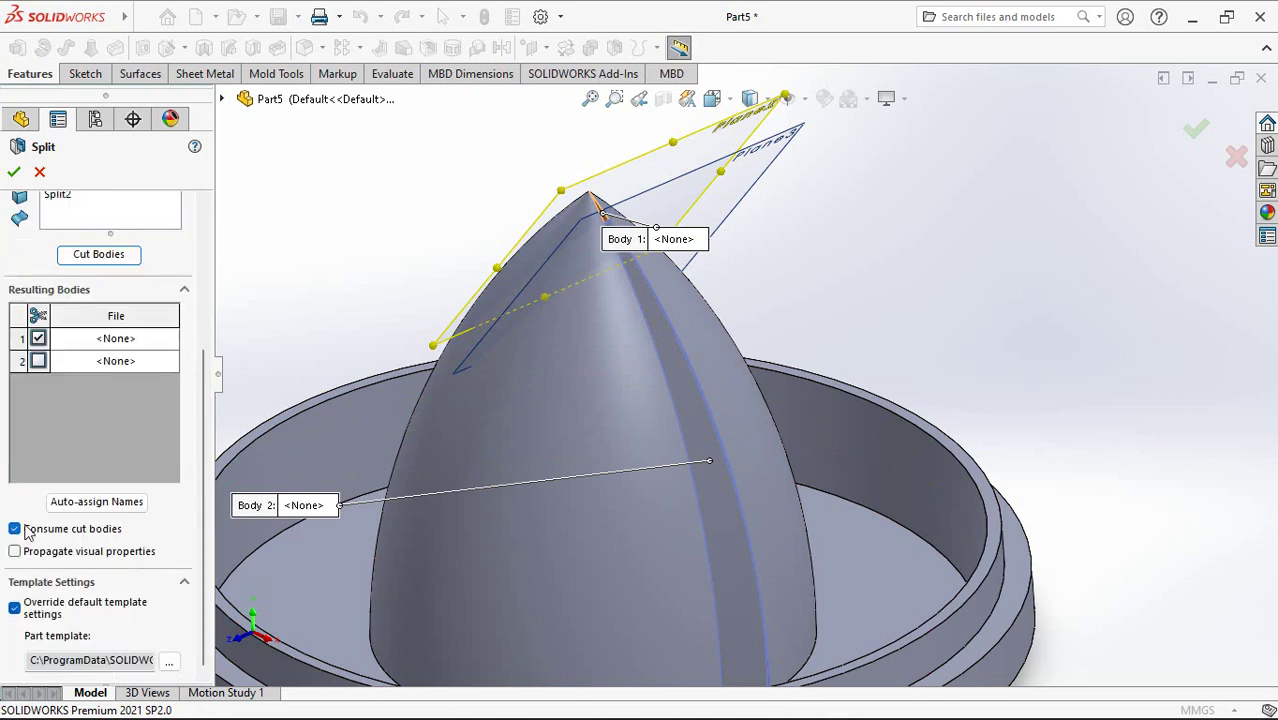
pyautogui.click(14, 173)
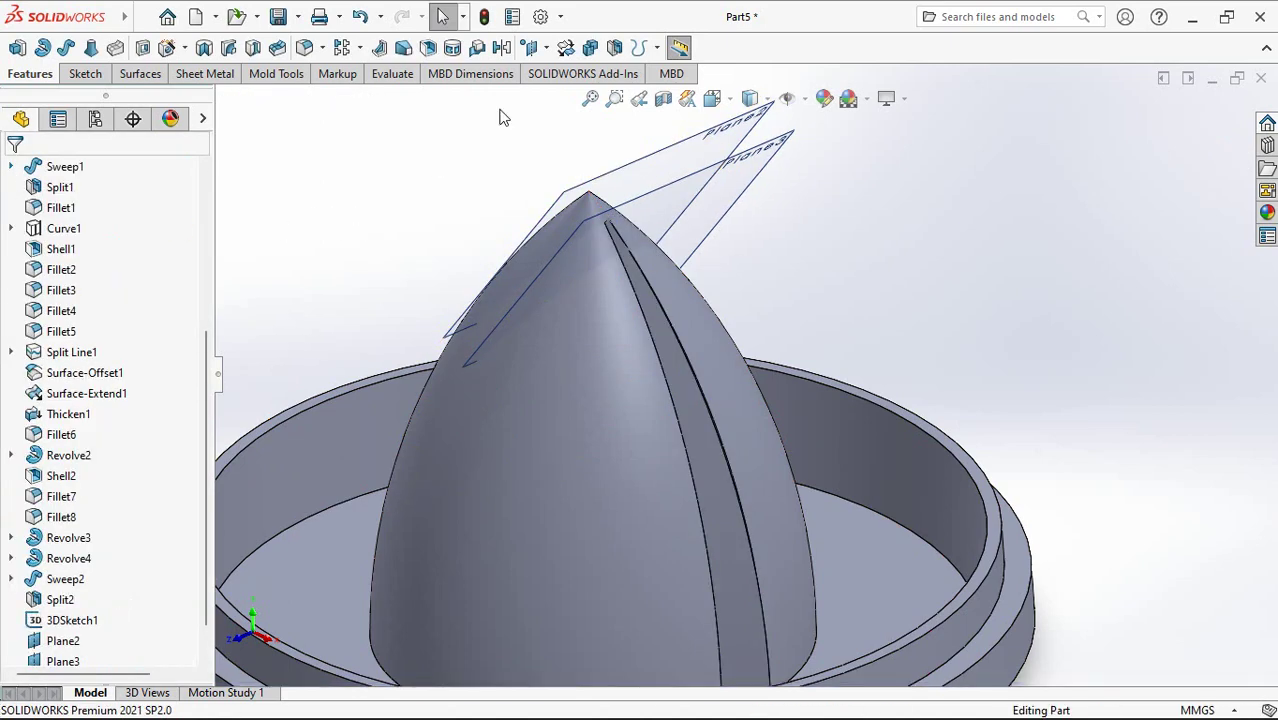
# Step: Copy the trimmed strip Split3 in place with no translation or rotation
pyautogui.click(565, 47)
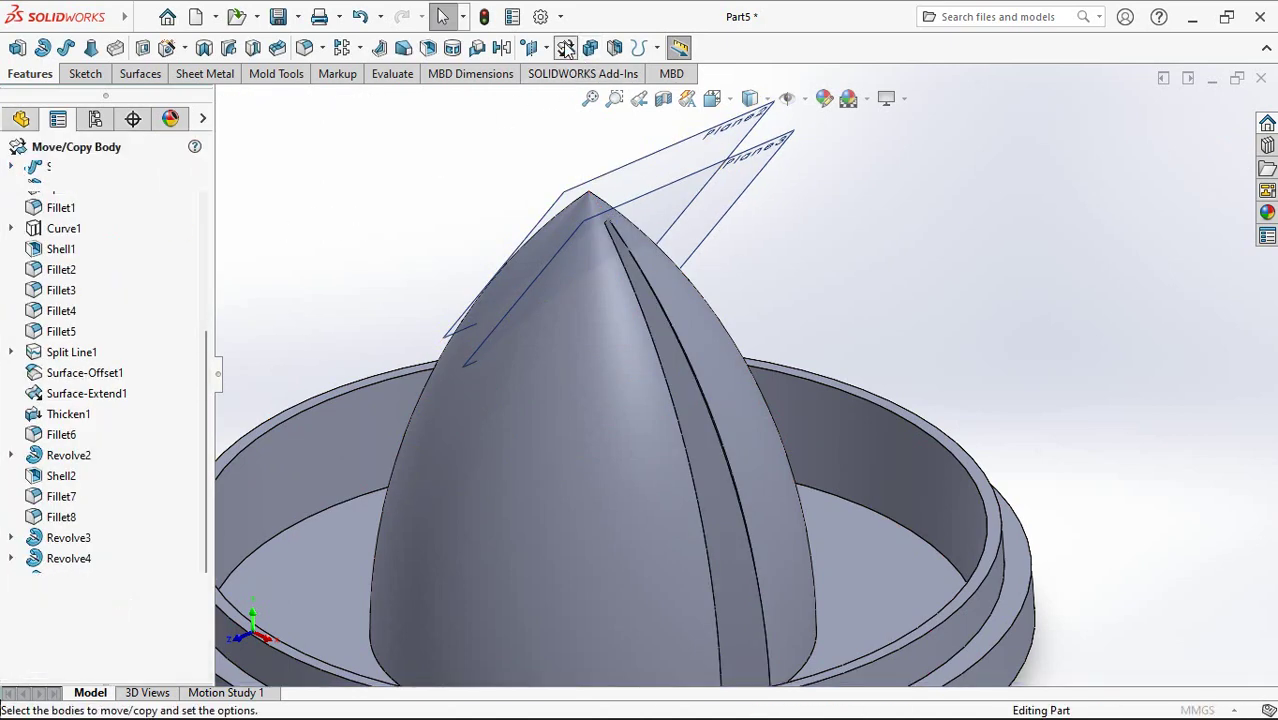
pyautogui.click(684, 403)
pyautogui.click(46, 272)
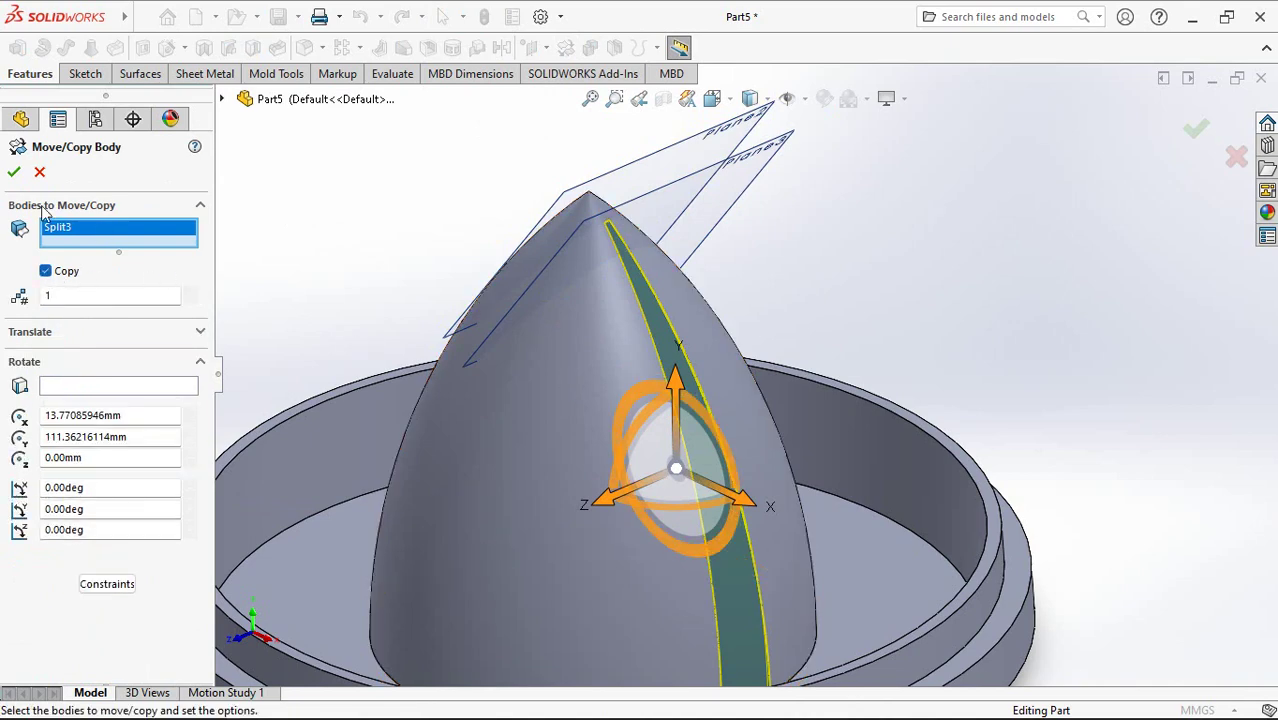
pyautogui.click(14, 173)
pyautogui.click(686, 378)
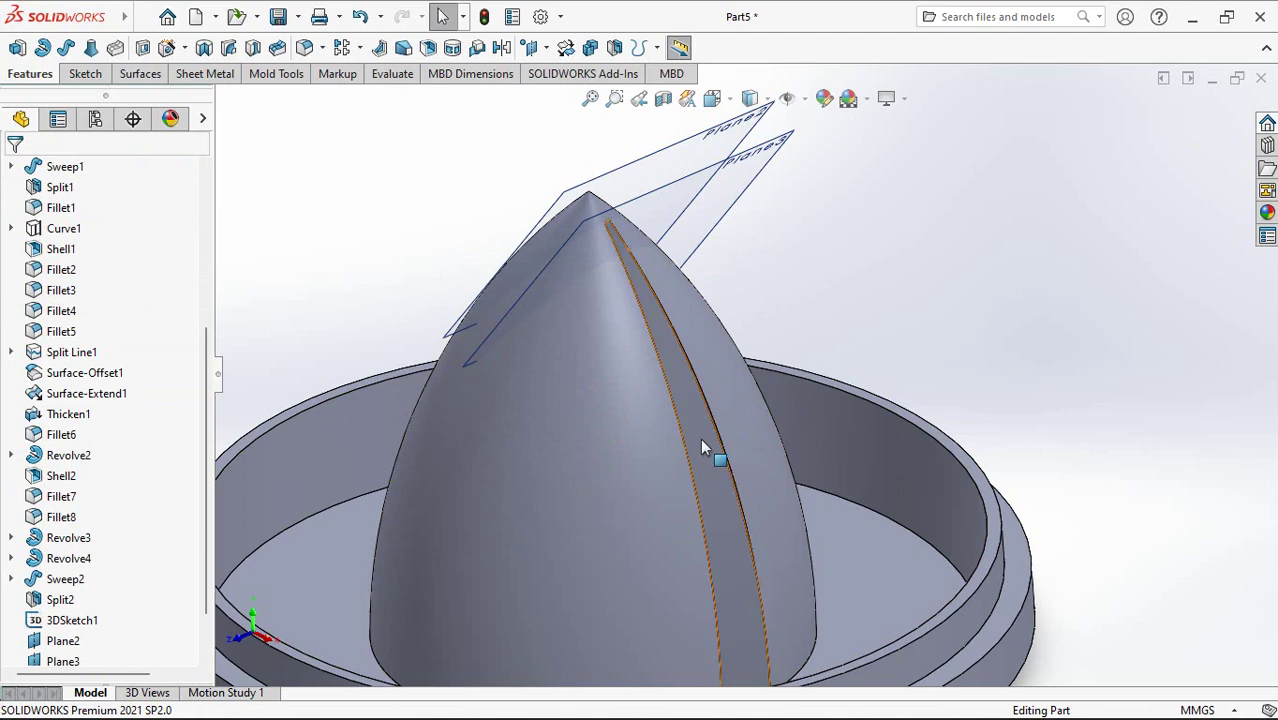
# Step: Hide Sweep2 and split Body-Move/Copy1 at Plane3, consuming one resulting piece
pyautogui.click(710, 445)
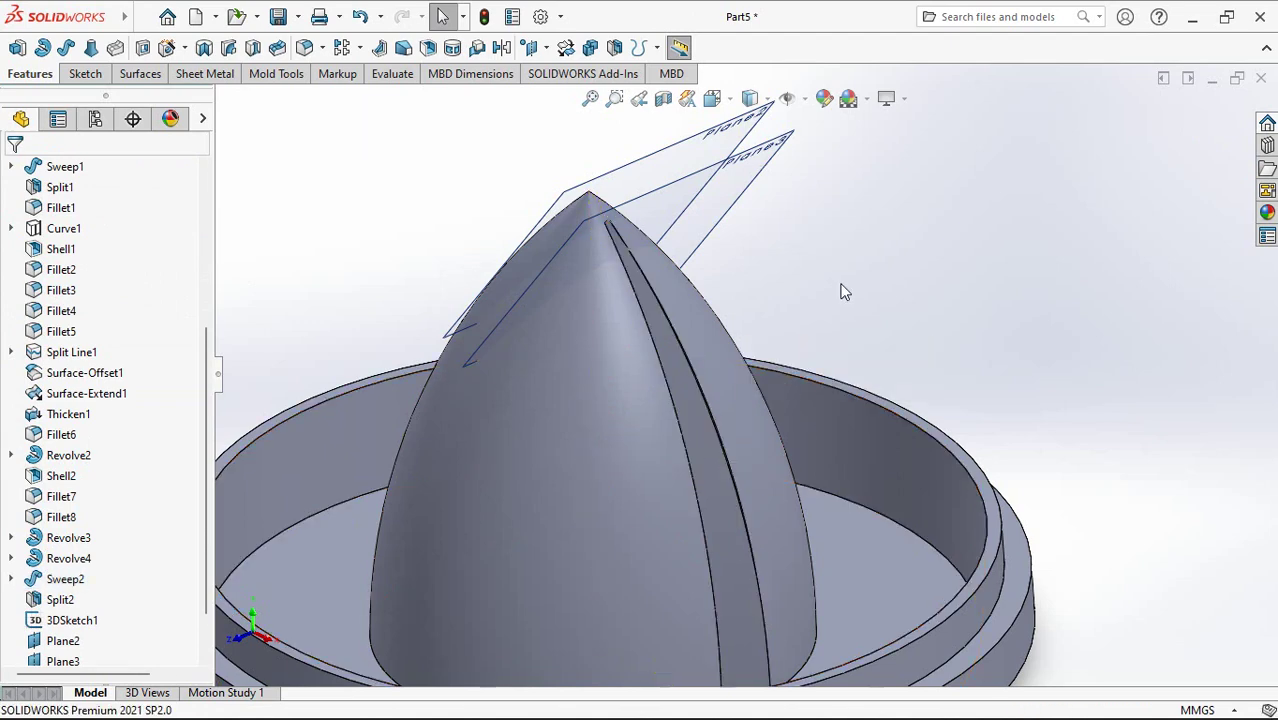
pyautogui.click(614, 47)
pyautogui.click(729, 192)
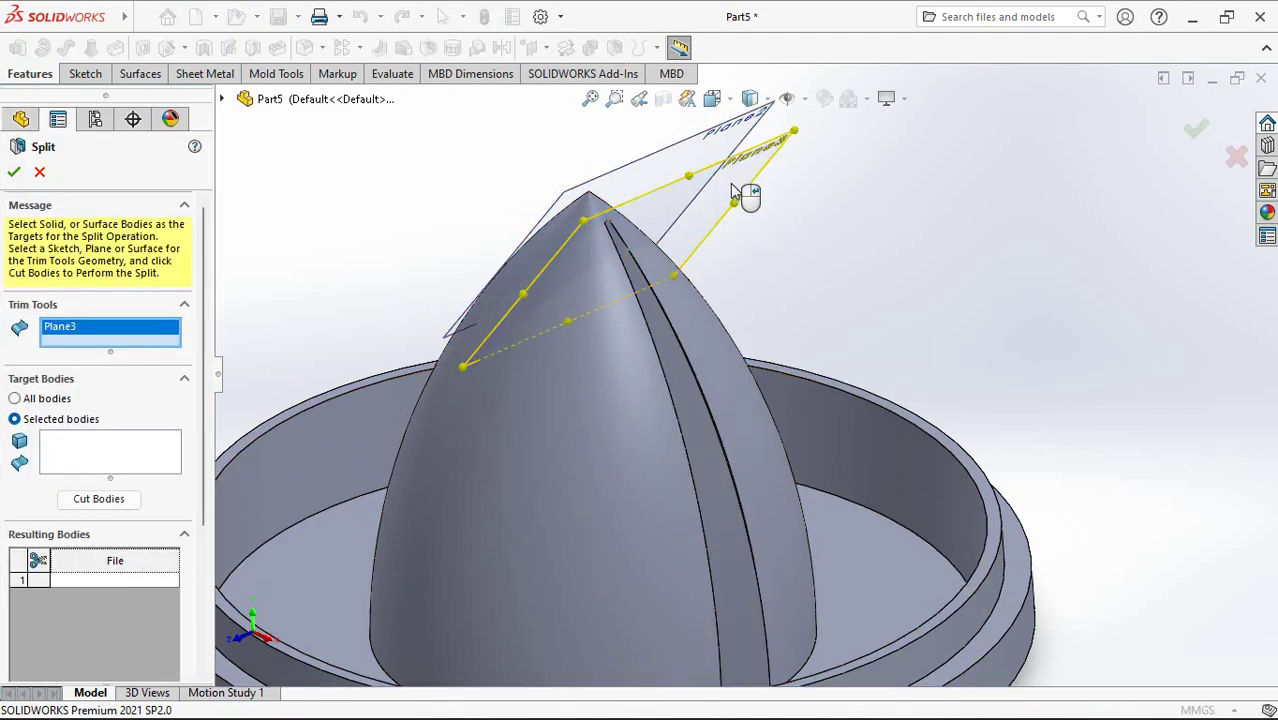
pyautogui.click(122, 455)
pyautogui.click(690, 400)
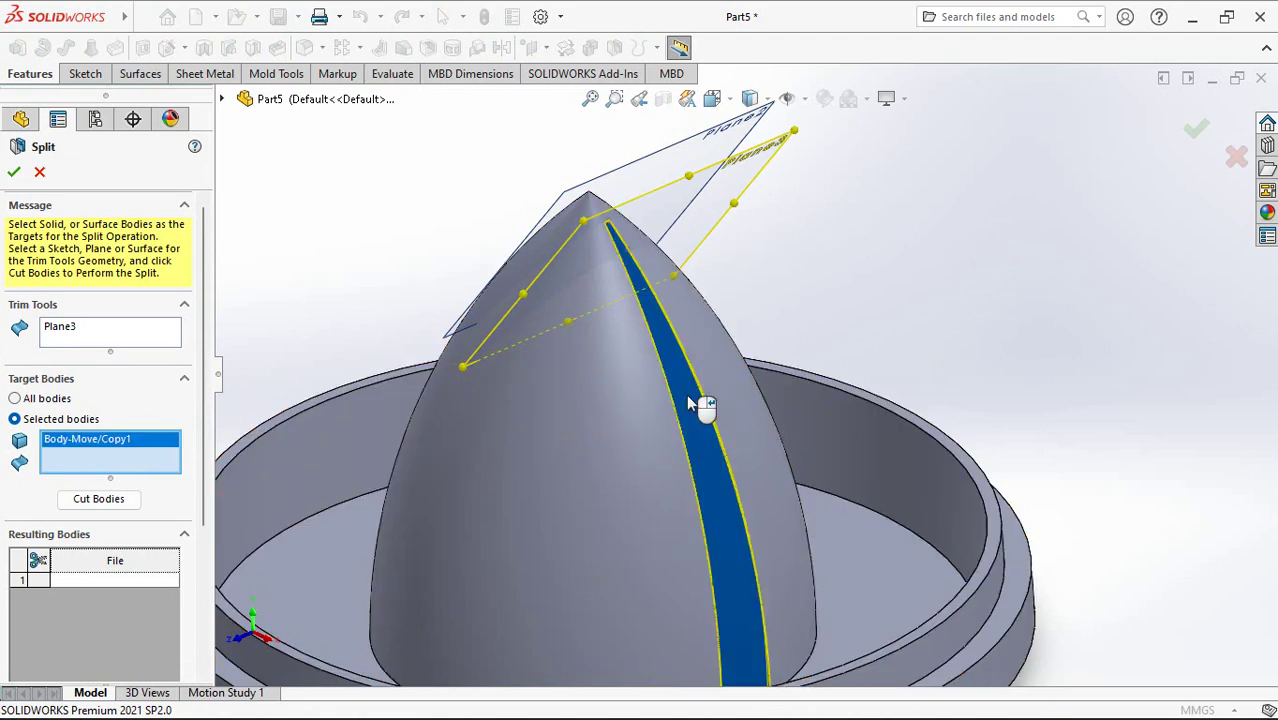
pyautogui.click(98, 499)
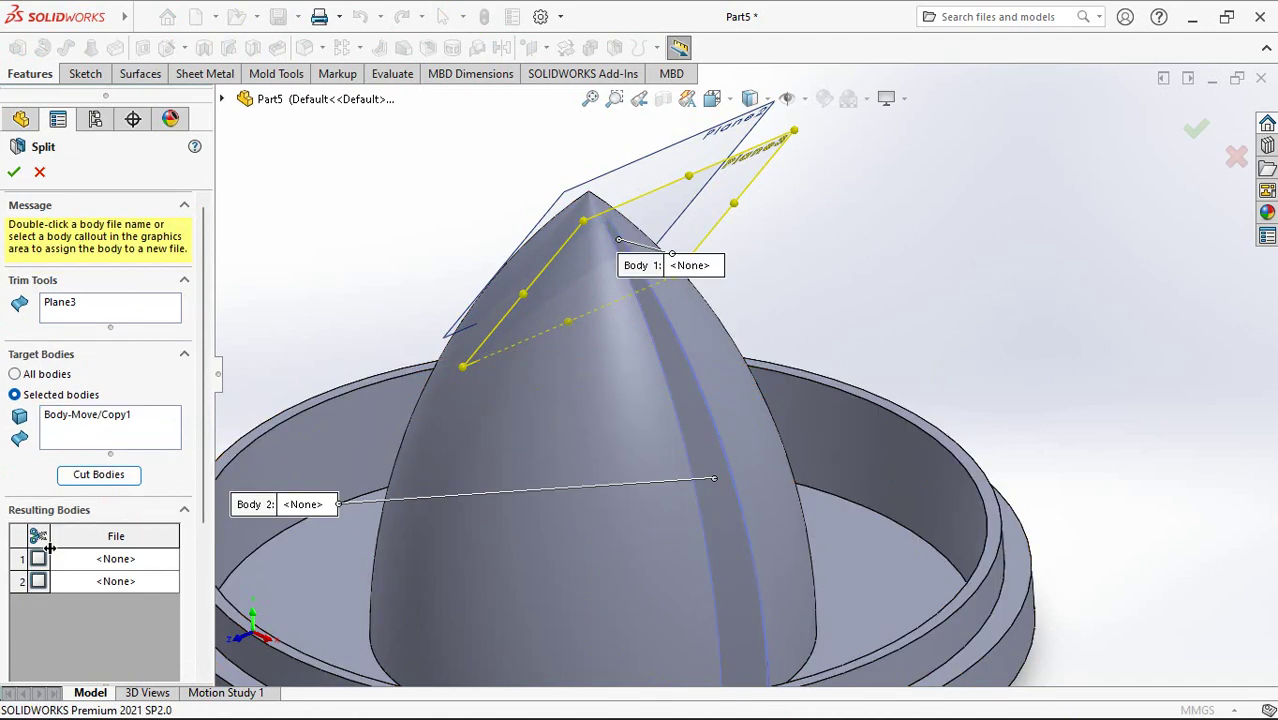
pyautogui.click(44, 585)
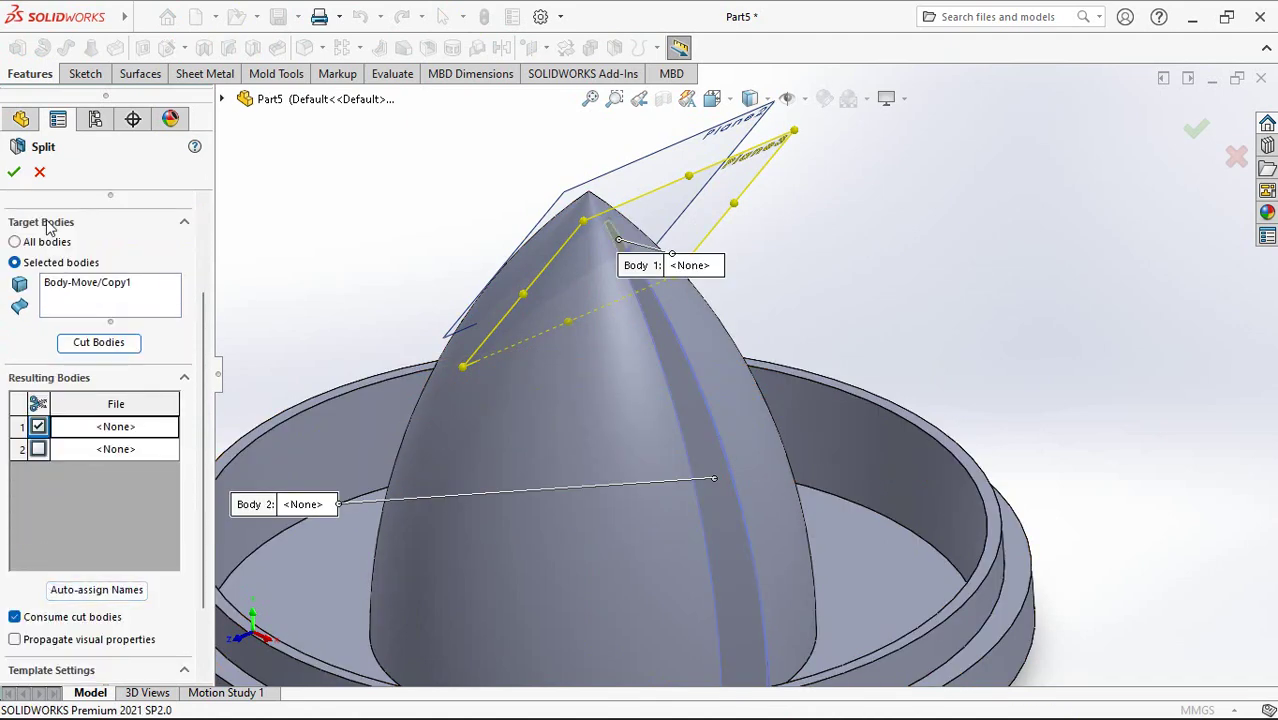
pyautogui.click(14, 172)
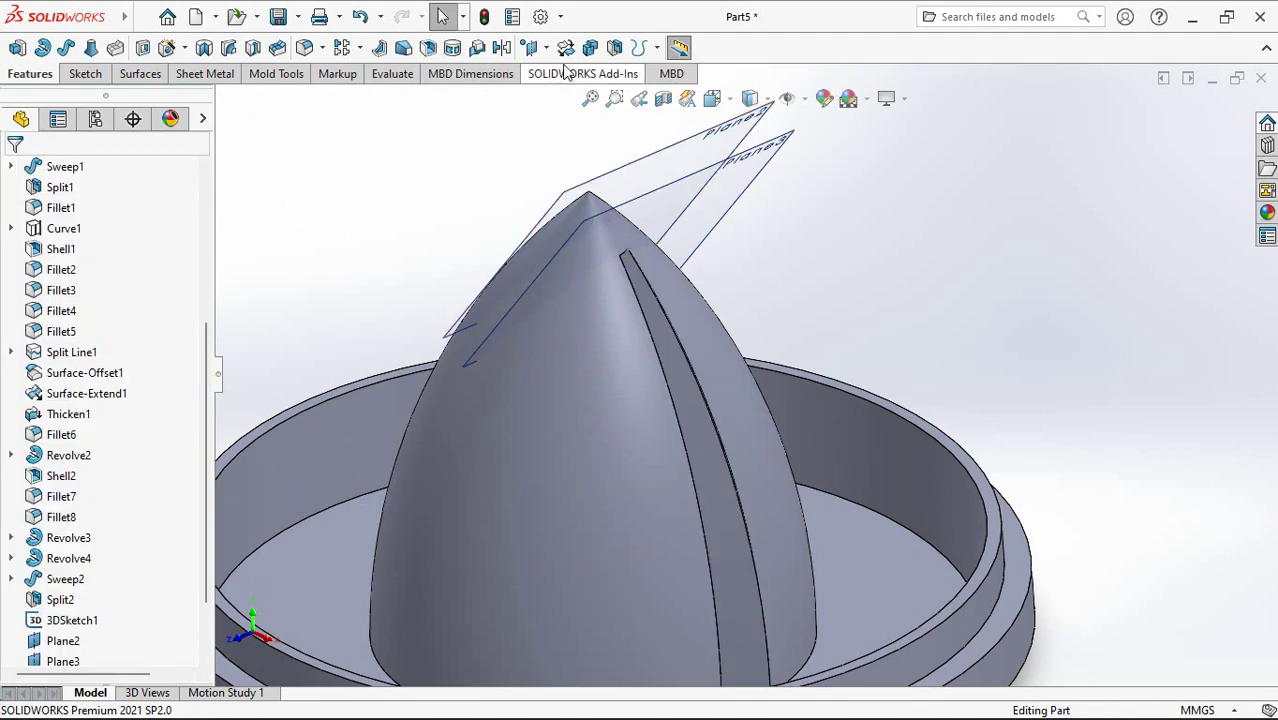
# Step: Create reference Axis1 from the intersection of Front Plane and Right Plane
pyautogui.click(532, 47)
pyautogui.click(557, 94)
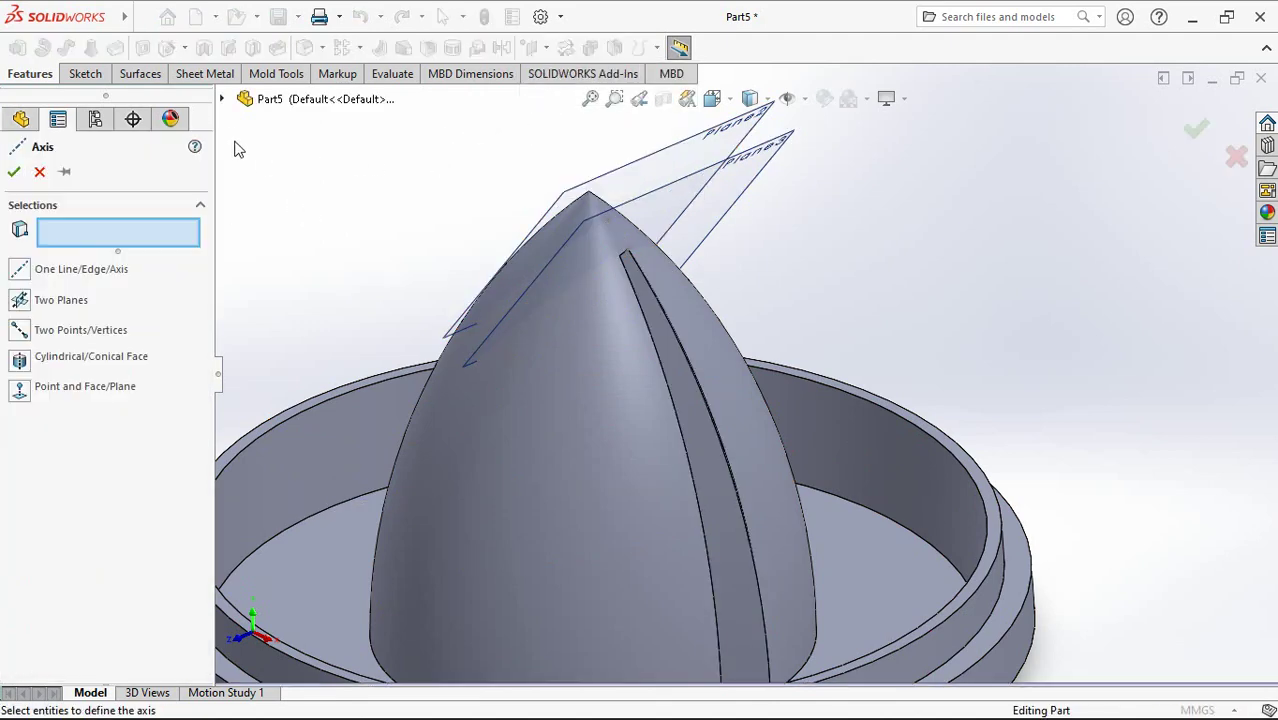
pyautogui.click(222, 99)
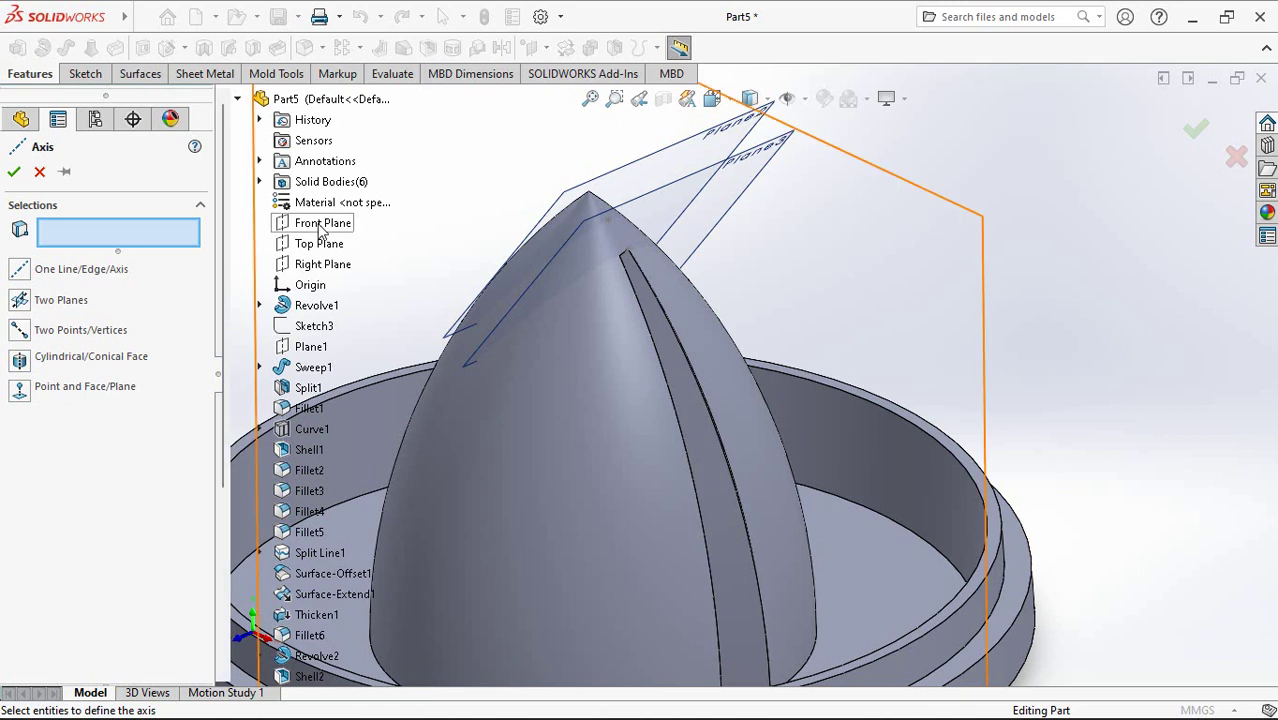
pyautogui.click(320, 224)
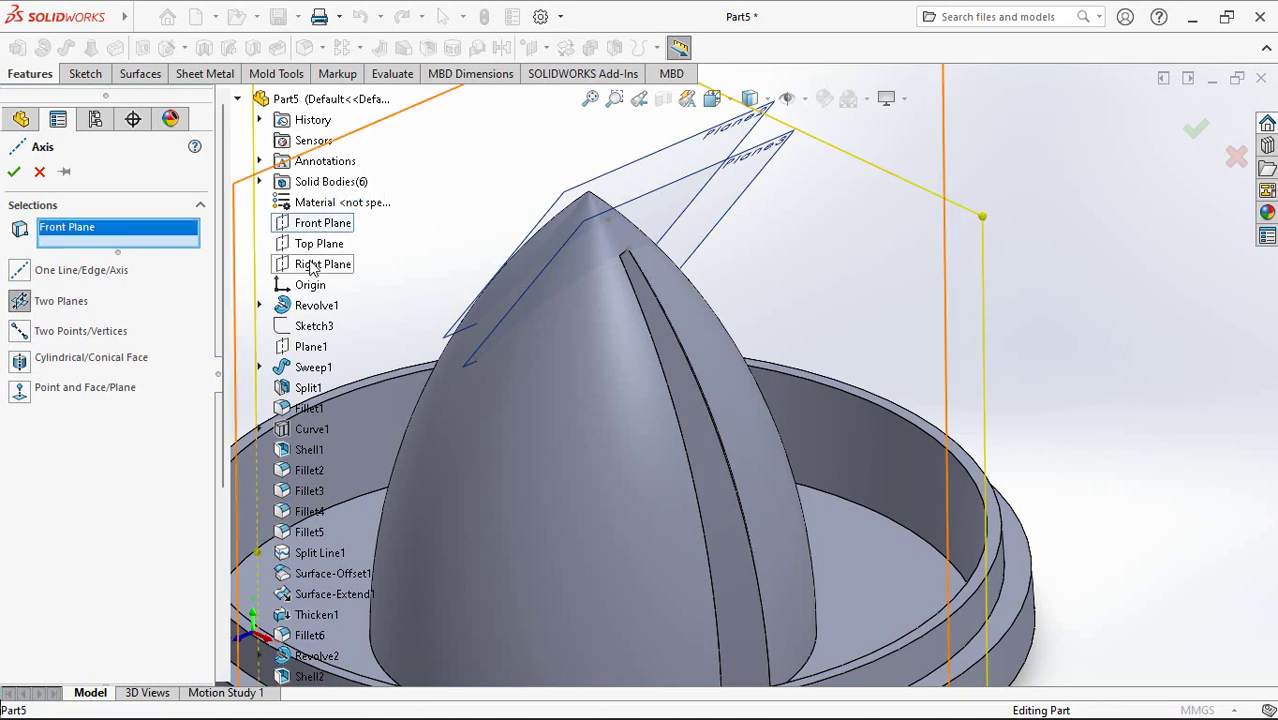
pyautogui.click(312, 265)
pyautogui.click(14, 171)
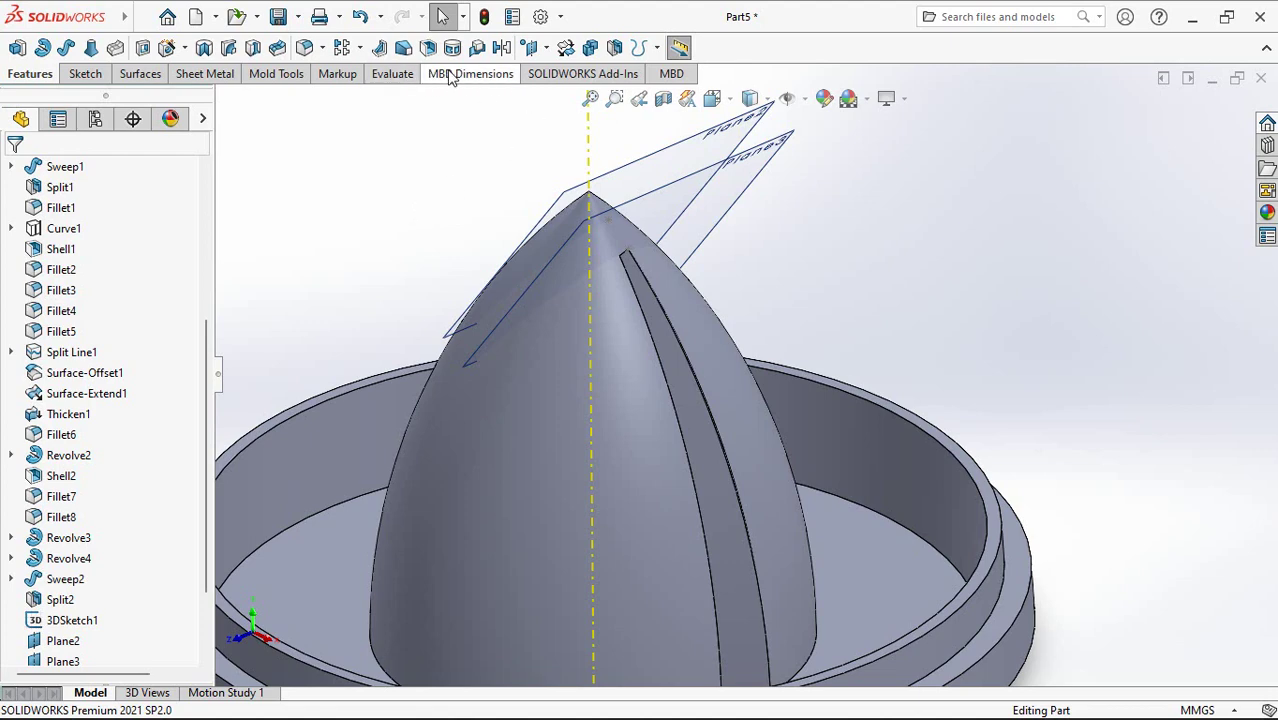
# Step: Rotate the Split4 rib strip 30° about Axis1 without copying it
pyautogui.click(566, 50)
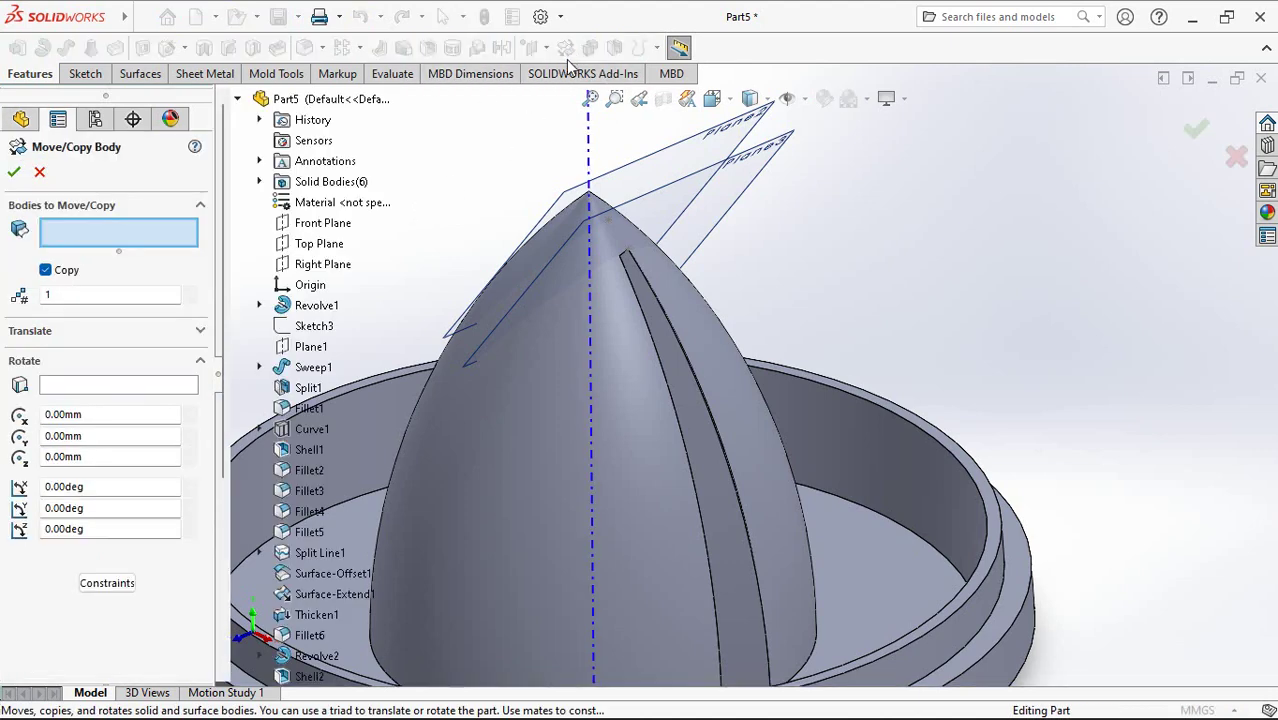
pyautogui.click(660, 328)
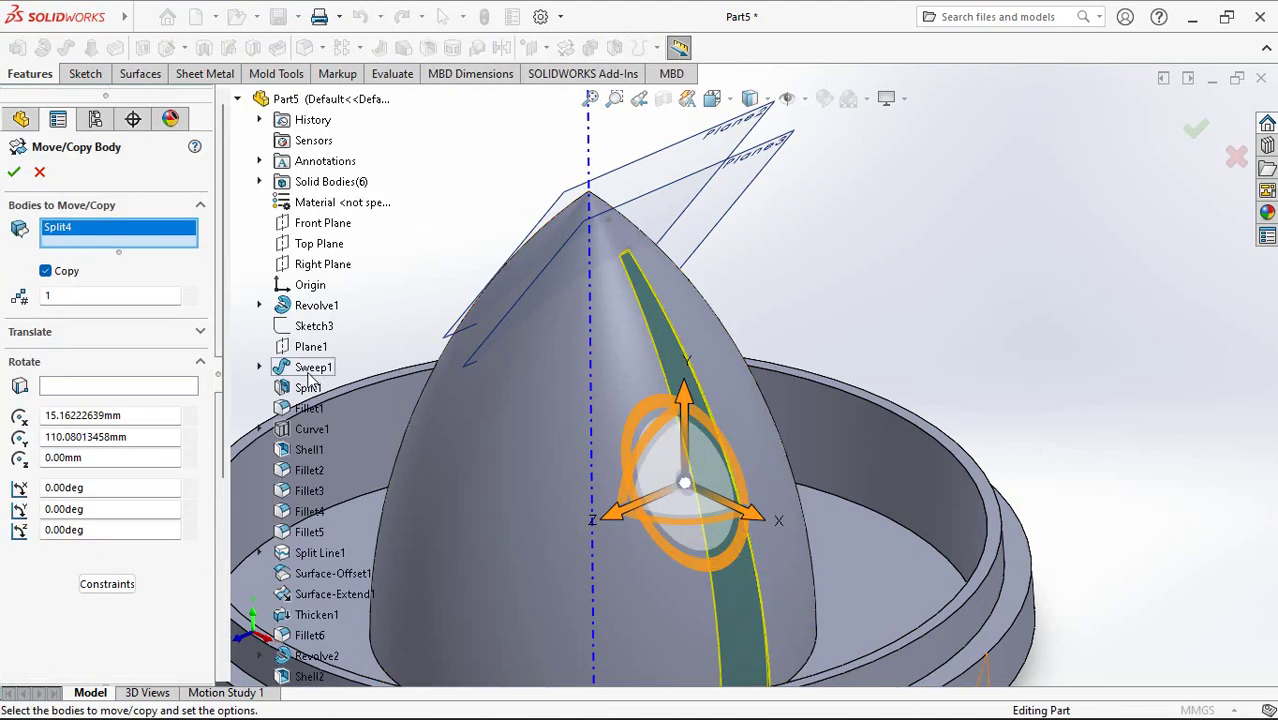
pyautogui.click(145, 388)
pyautogui.click(588, 166)
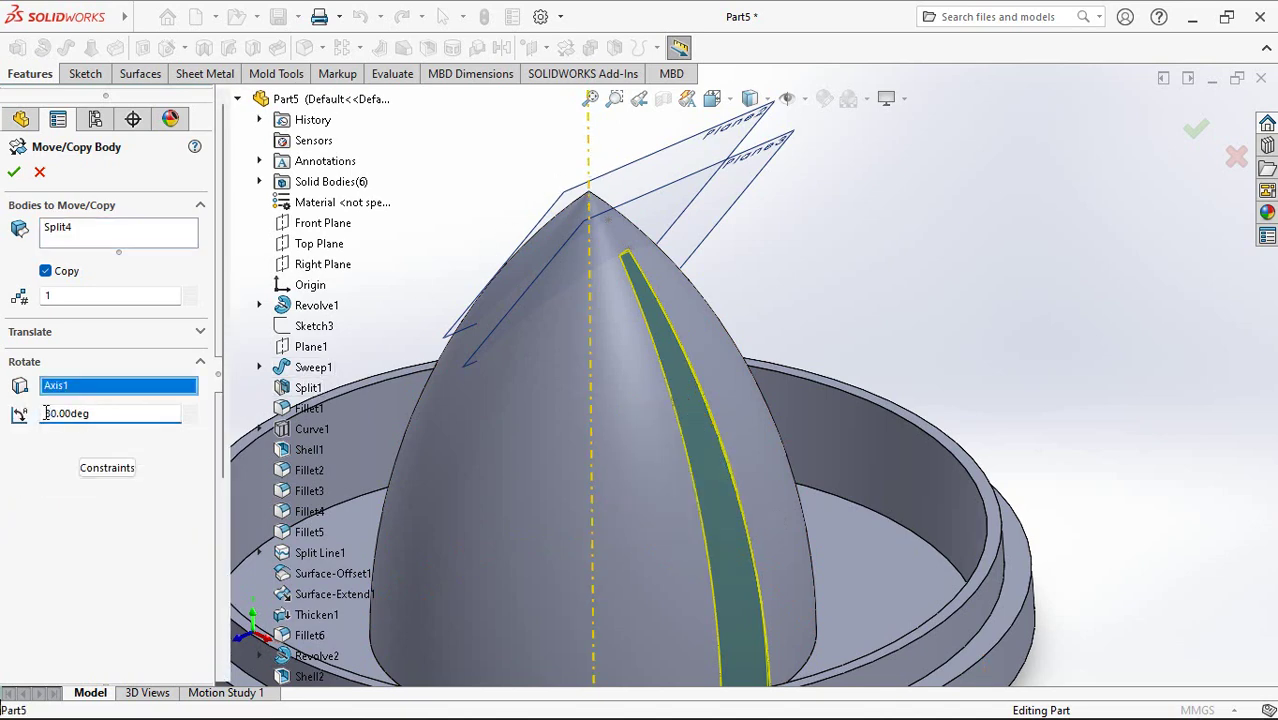
pyautogui.press('Tab')
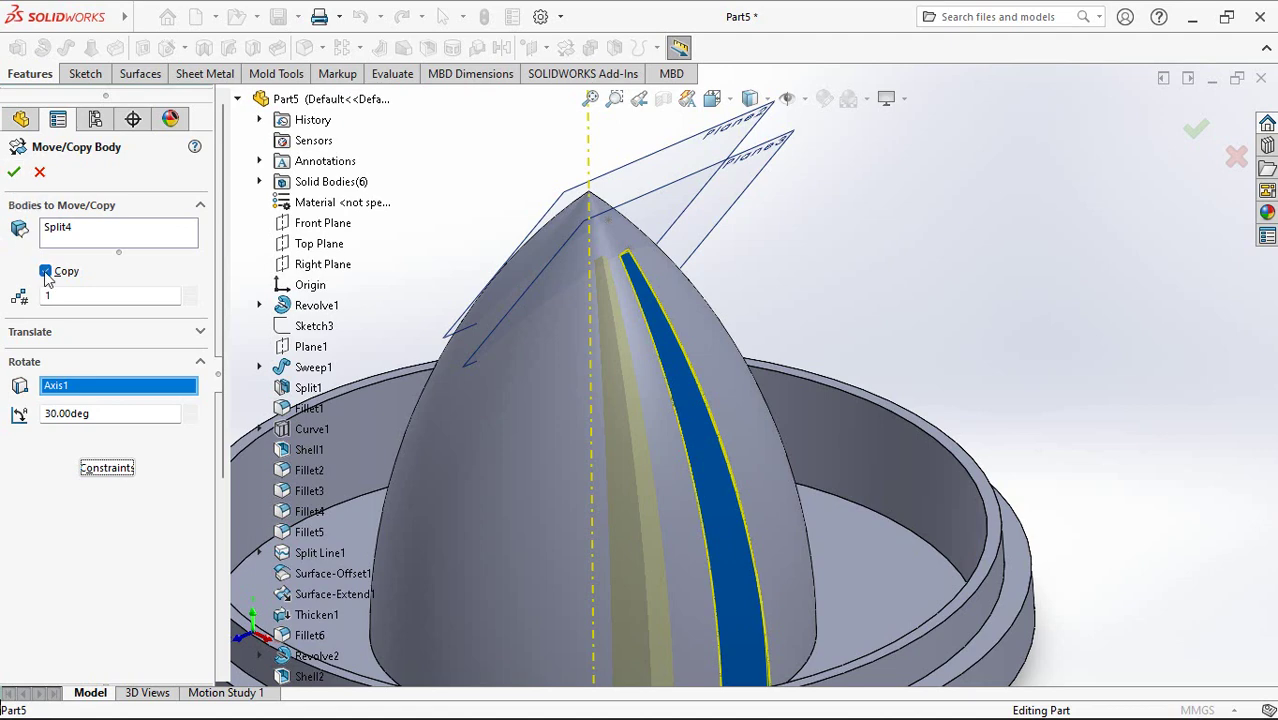
pyautogui.click(45, 272)
pyautogui.click(17, 172)
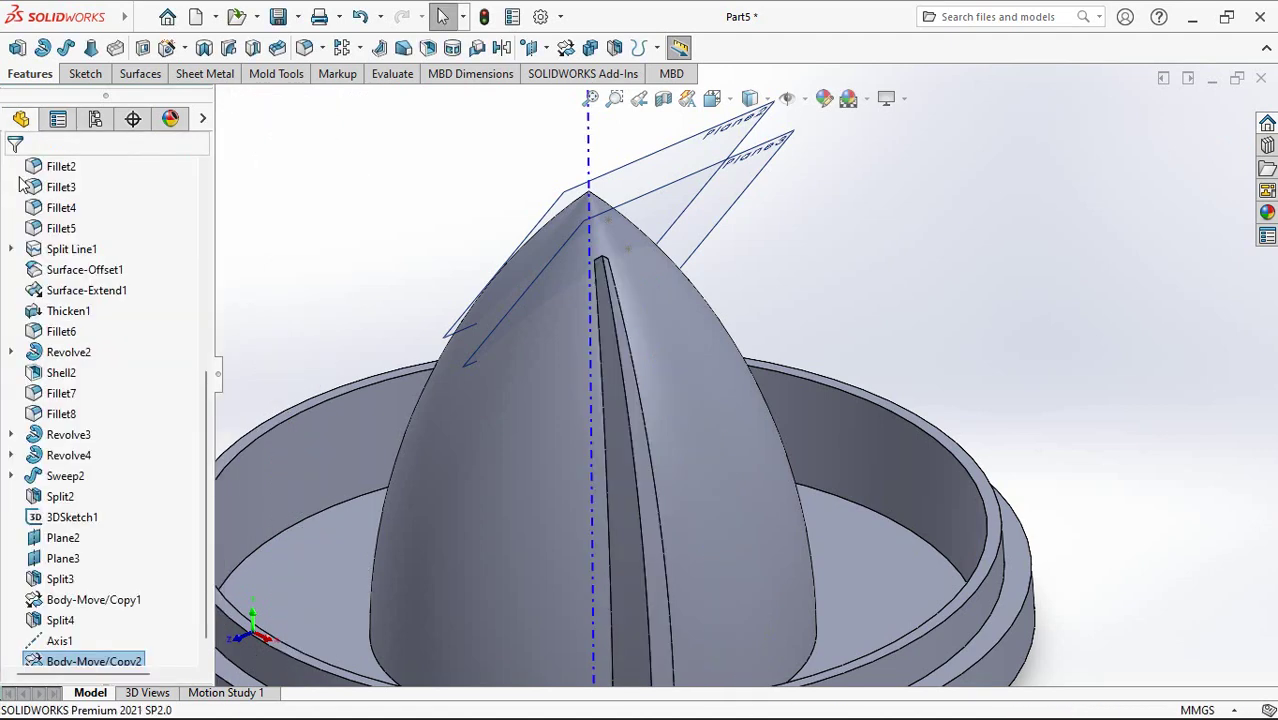
# Step: Show the hidden Split3 strip body from the Solid Bodies folder
pyautogui.moveTo(207, 440); pyautogui.dragTo(211, 240)
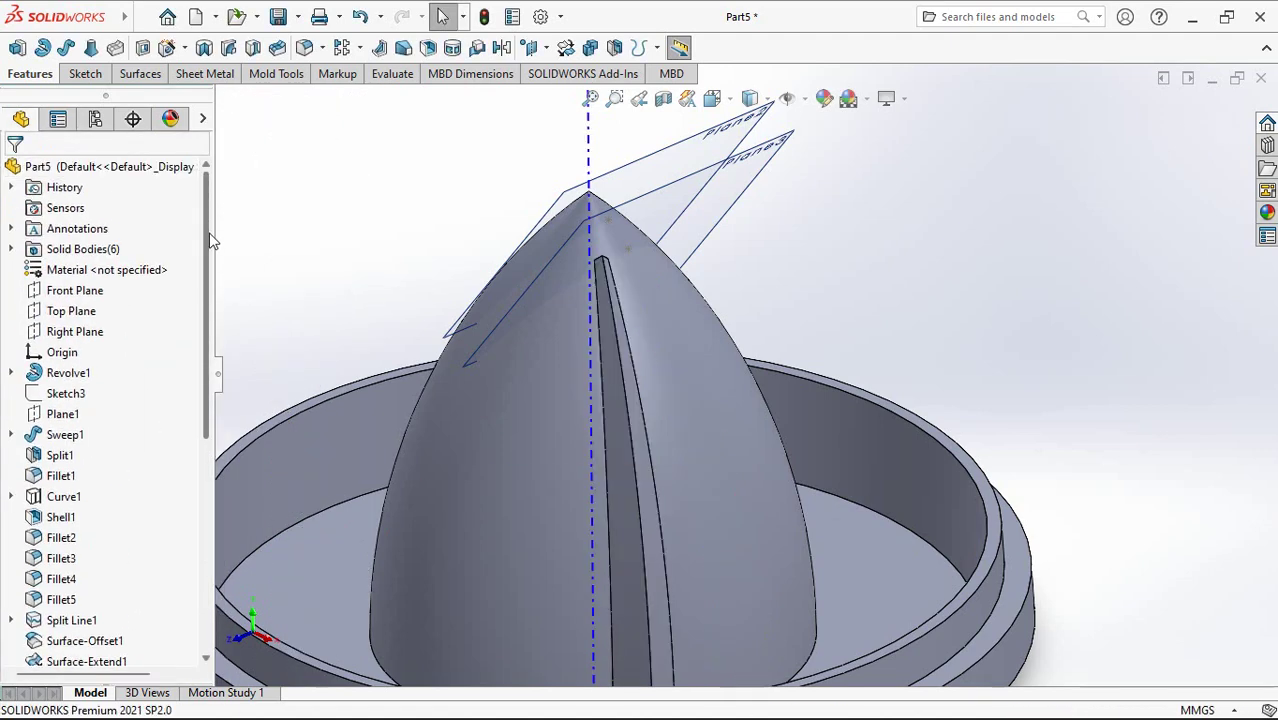
pyautogui.click(12, 249)
pyautogui.click(80, 352)
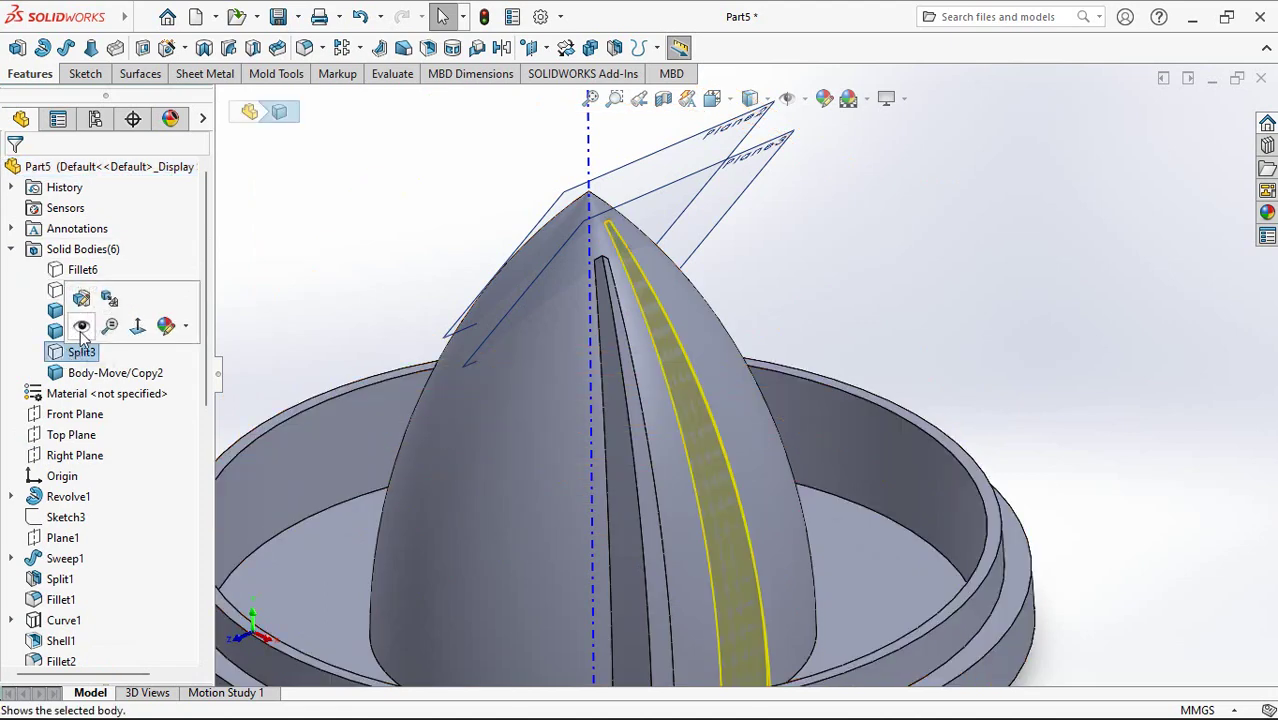
pyautogui.click(134, 328)
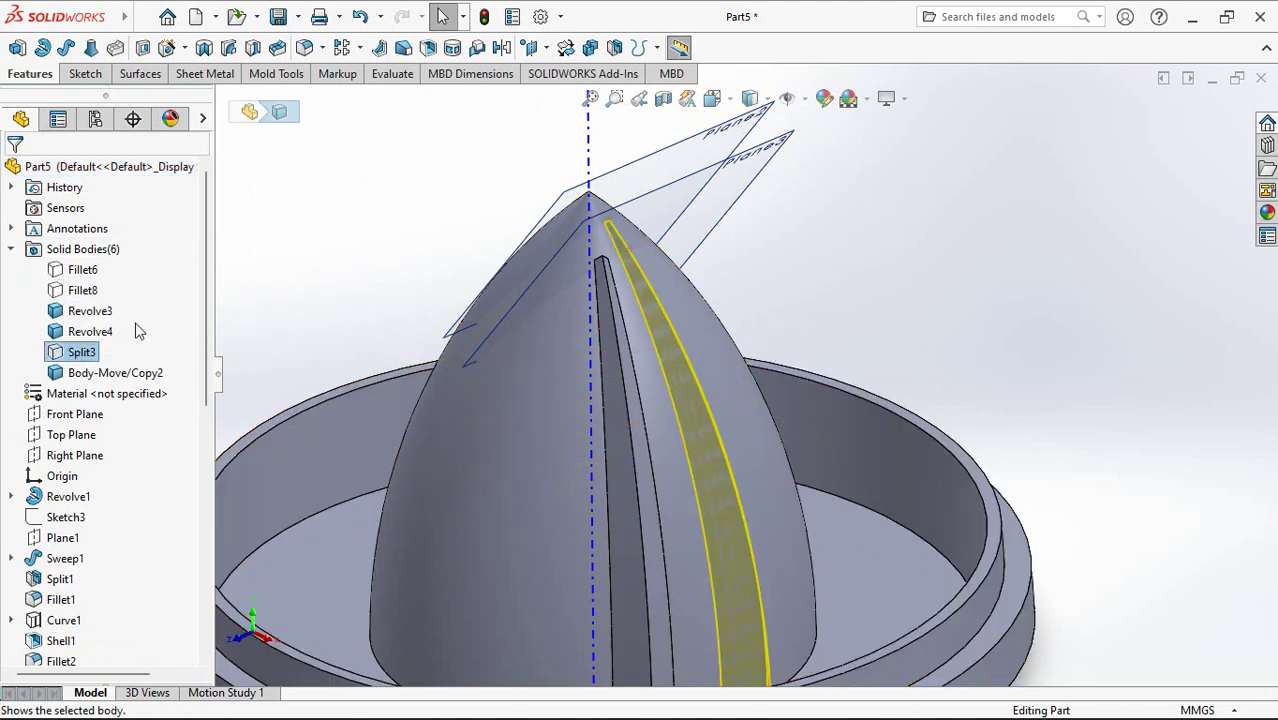
pyautogui.click(722, 192)
pyautogui.click(815, 207)
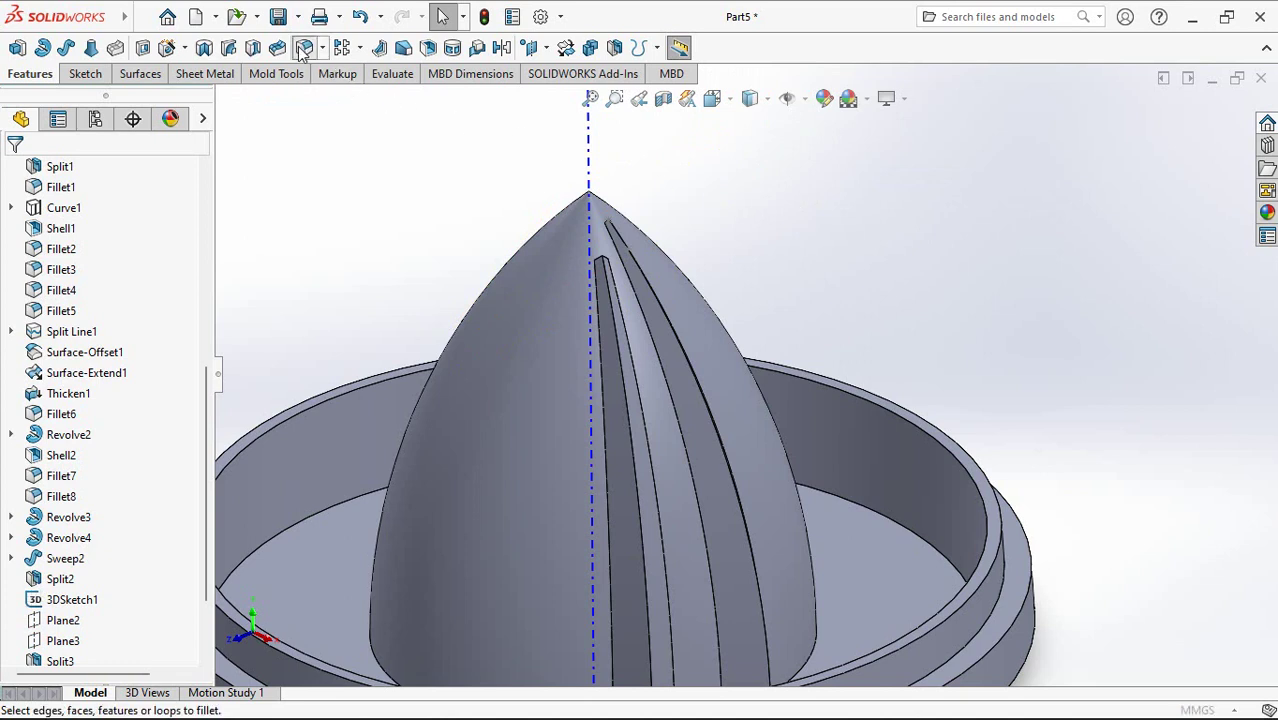
# Step: Fillet both long ridge edges of the rib at 1 mm
pyautogui.click(303, 49)
pyautogui.write('1.00mm')
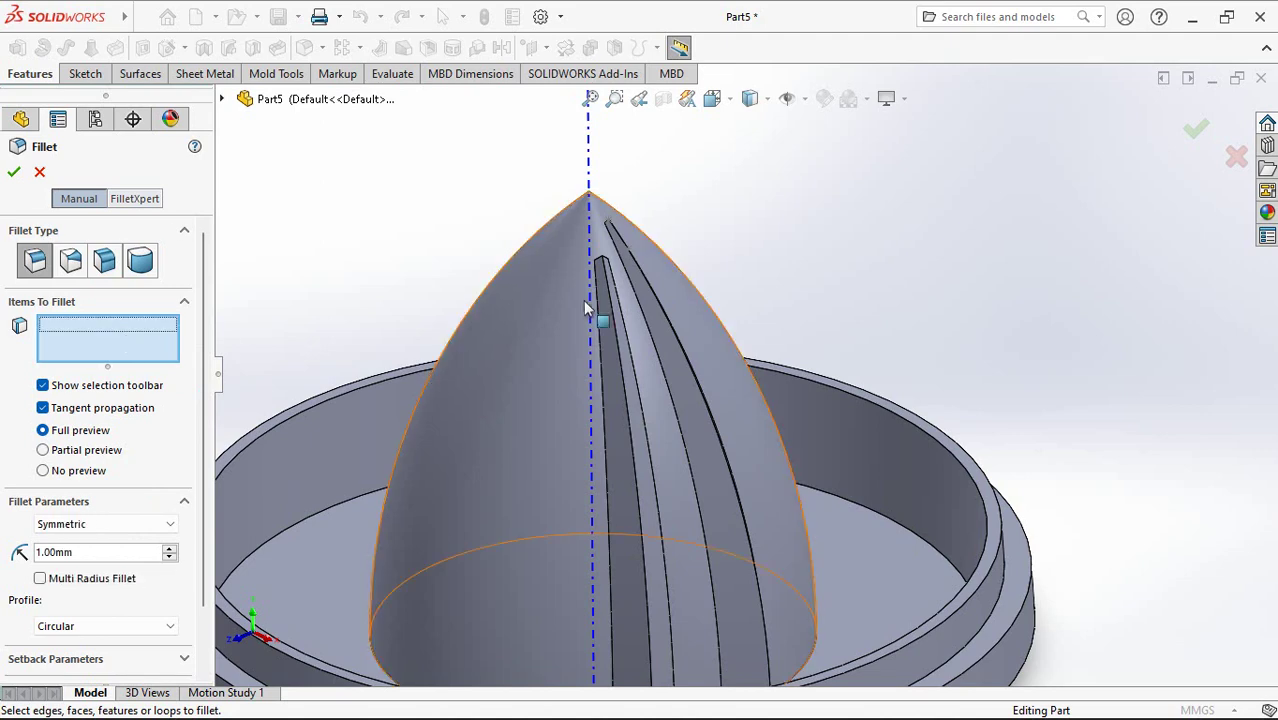
pyautogui.click(621, 350)
pyautogui.press('Return')
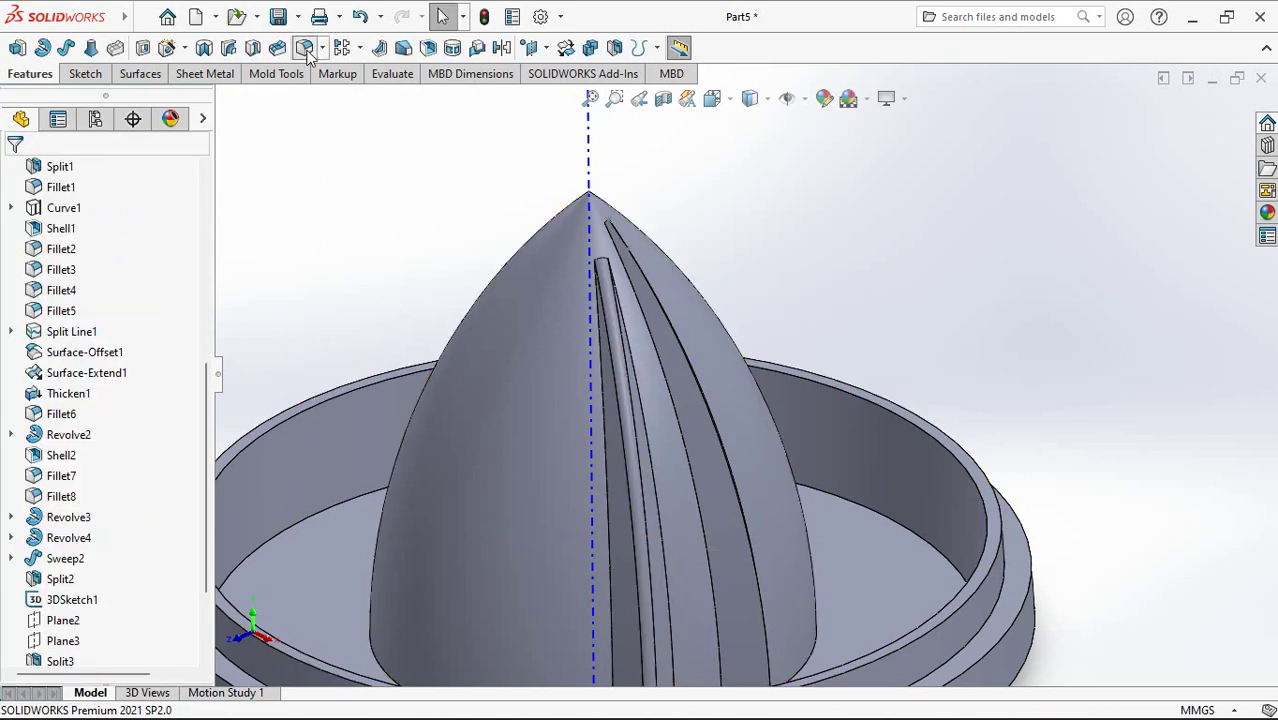
pyautogui.click(305, 50)
pyautogui.moveTo(686, 365); pyautogui.dragTo(670, 419, button='middle')
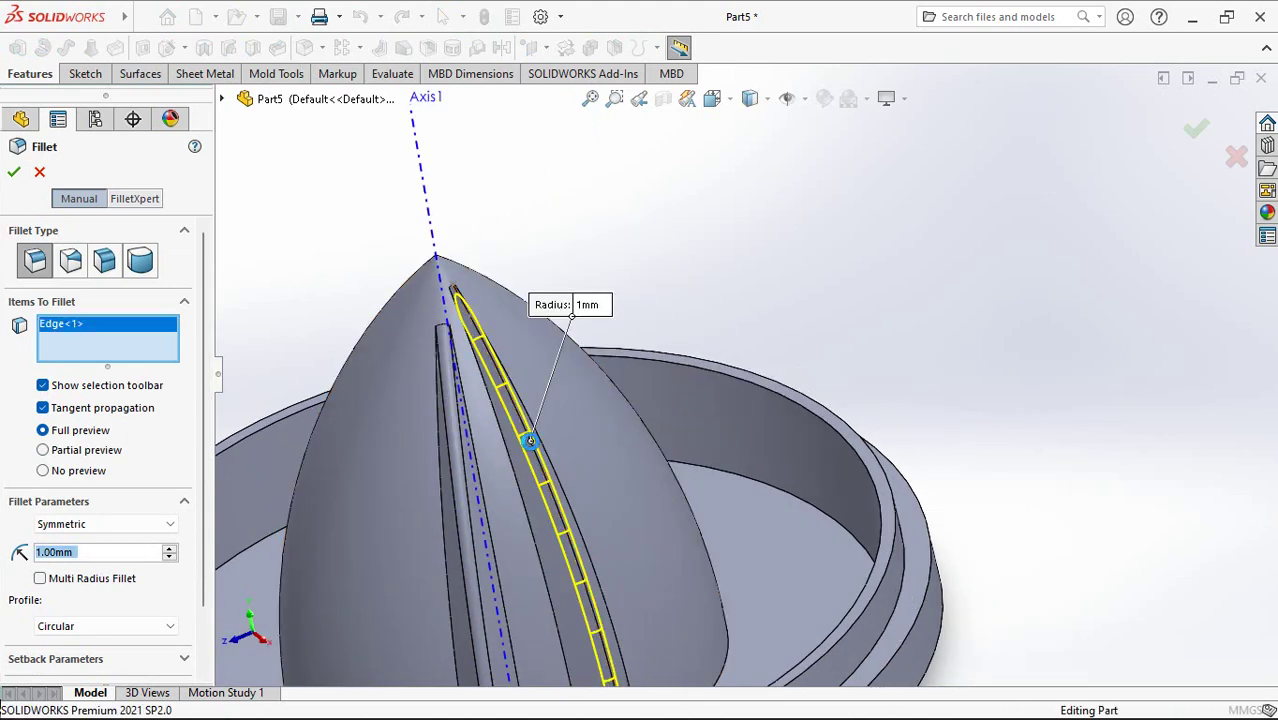
pyautogui.press('Return')
# Step: Fillet the rib's top edge near the apex at 0.8 mm
pyautogui.moveTo(525, 426); pyautogui.dragTo(443, 334, button='middle')
pyautogui.scroll(-3, 443, 334)
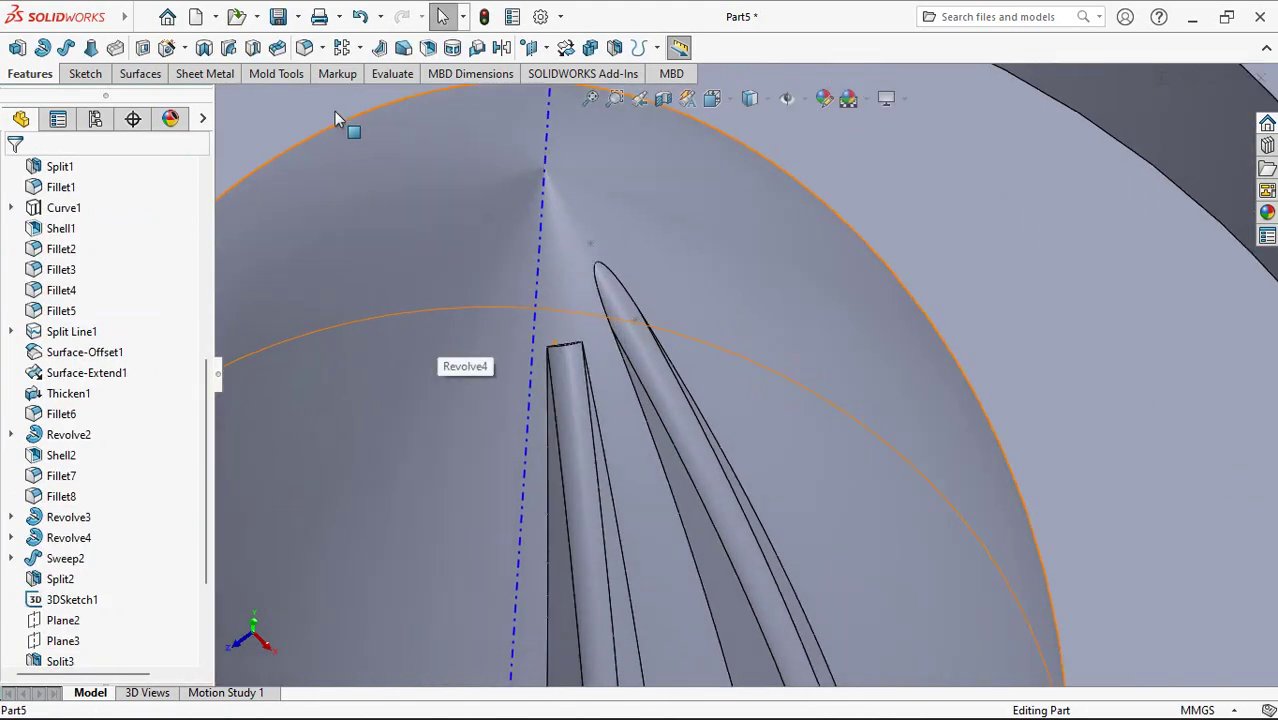
pyautogui.click(305, 47)
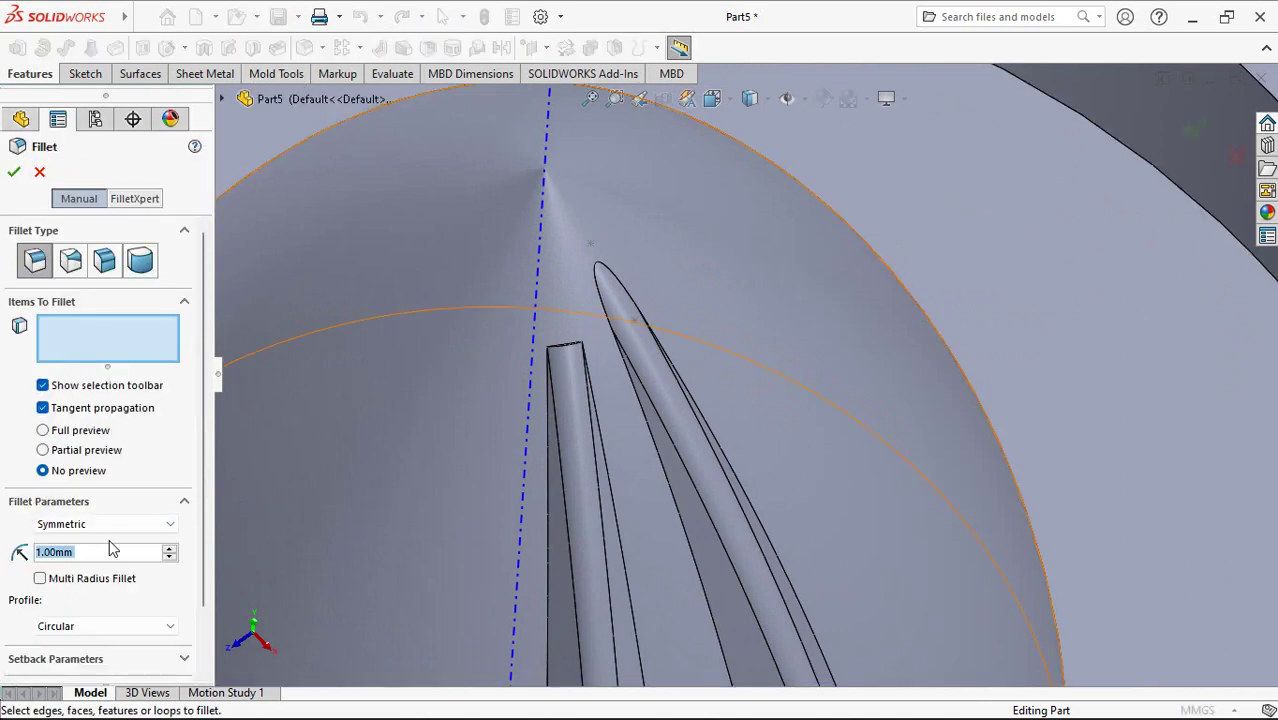
pyautogui.moveTo(602, 381); pyautogui.dragTo(602, 436, button='middle')
pyautogui.click(577, 360)
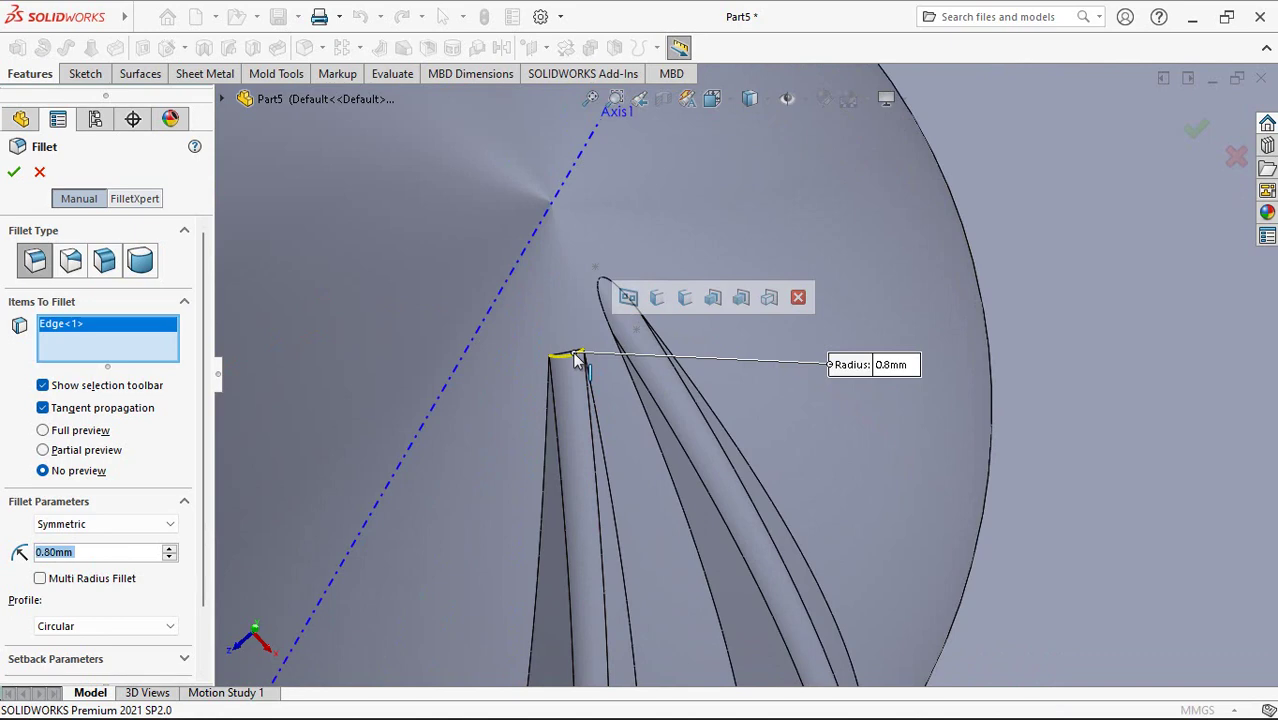
pyautogui.click(14, 174)
pyautogui.scroll(4, 615, 444)
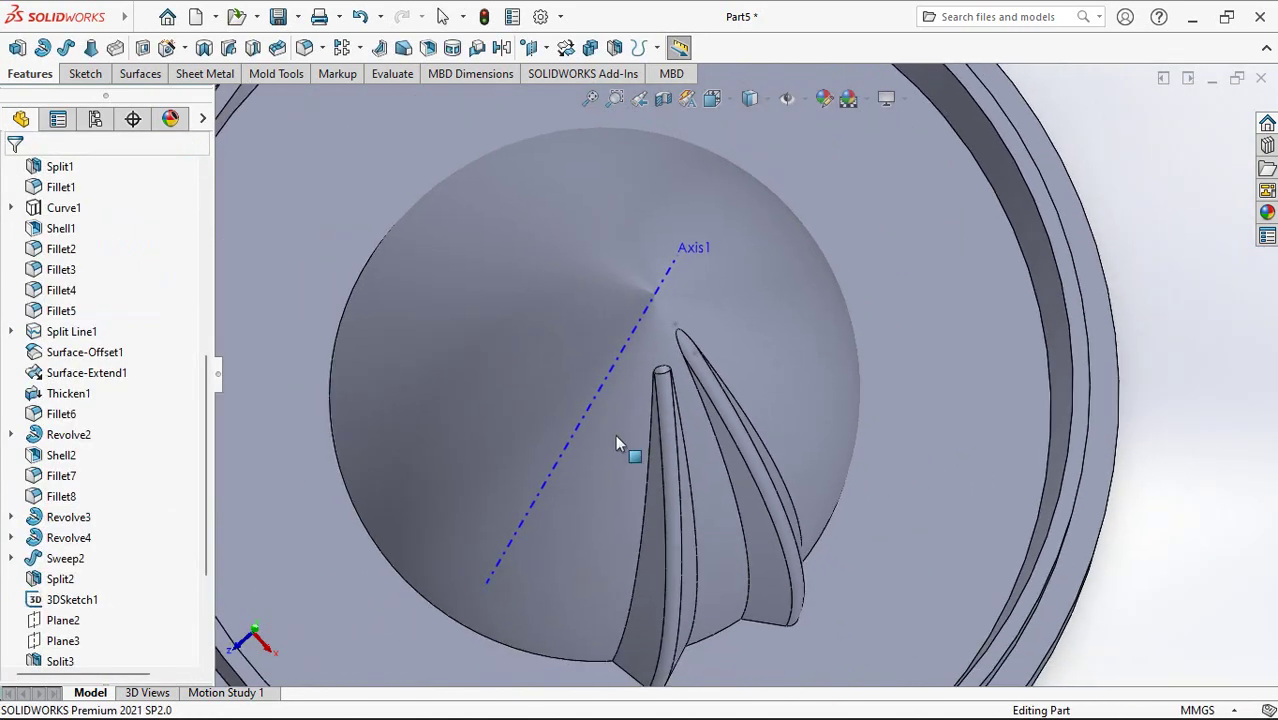
pyautogui.moveTo(617, 442)
pyautogui.mouseDown(button='middle')
pyautogui.moveTo(663, 461)
pyautogui.moveTo(643, 368)
pyautogui.moveTo(615, 345)
pyautogui.mouseUp(button='middle')
pyautogui.scroll(-3, 662, 457)
# Step: Circular-pattern bodies Fillet11 and Fillet10 around Axis1, 6 instances equally spaced over 360°
pyautogui.click(359, 47)
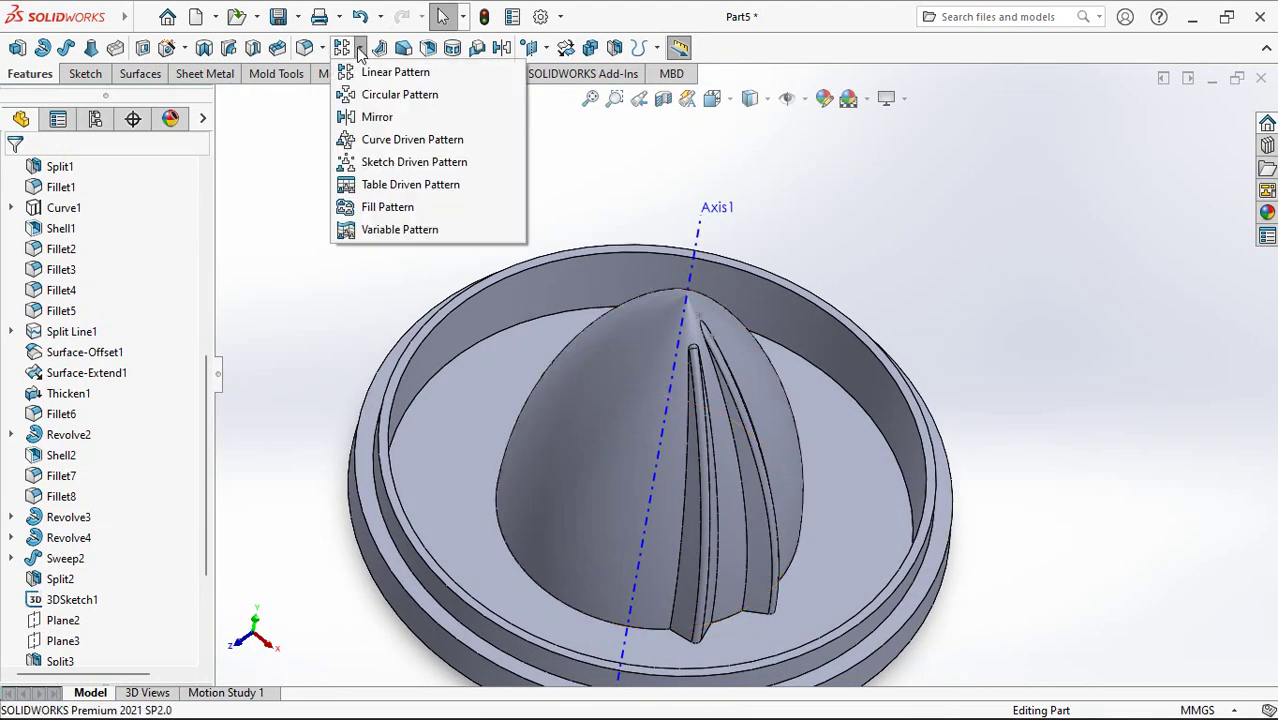
pyautogui.click(397, 91)
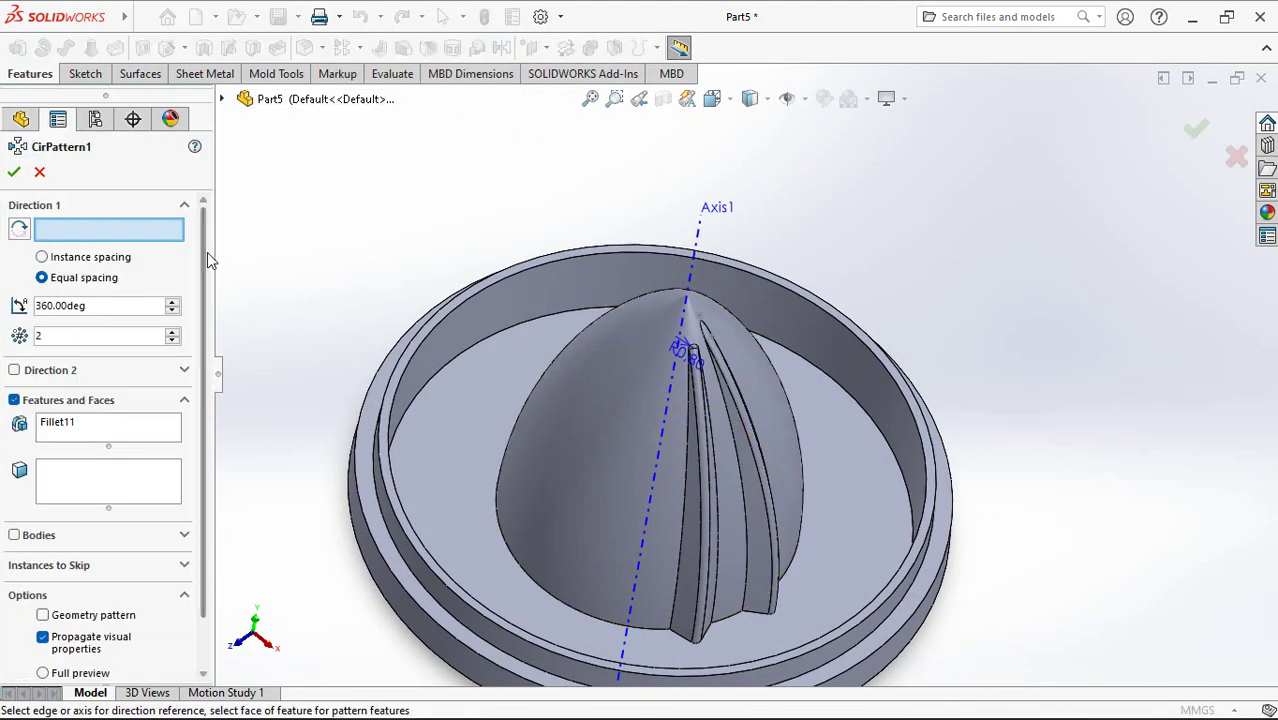
pyautogui.click(700, 242)
pyautogui.click(14, 536)
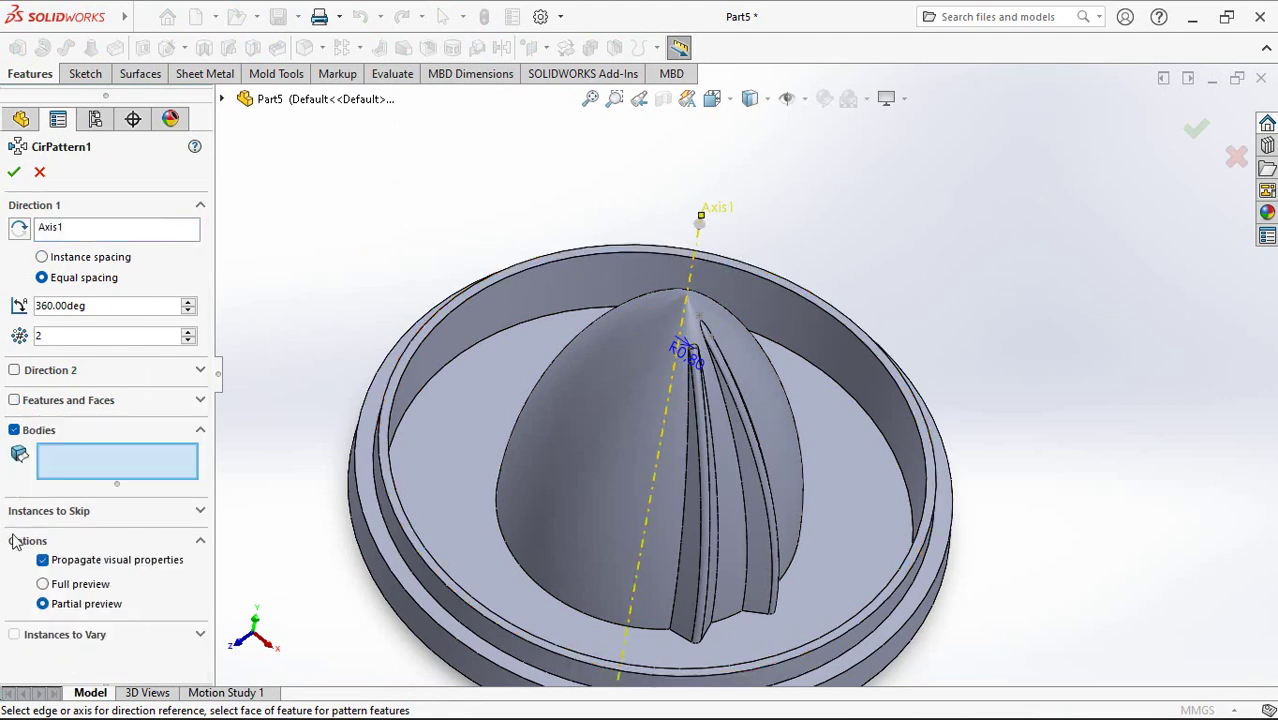
pyautogui.click(692, 542)
pyautogui.click(765, 550)
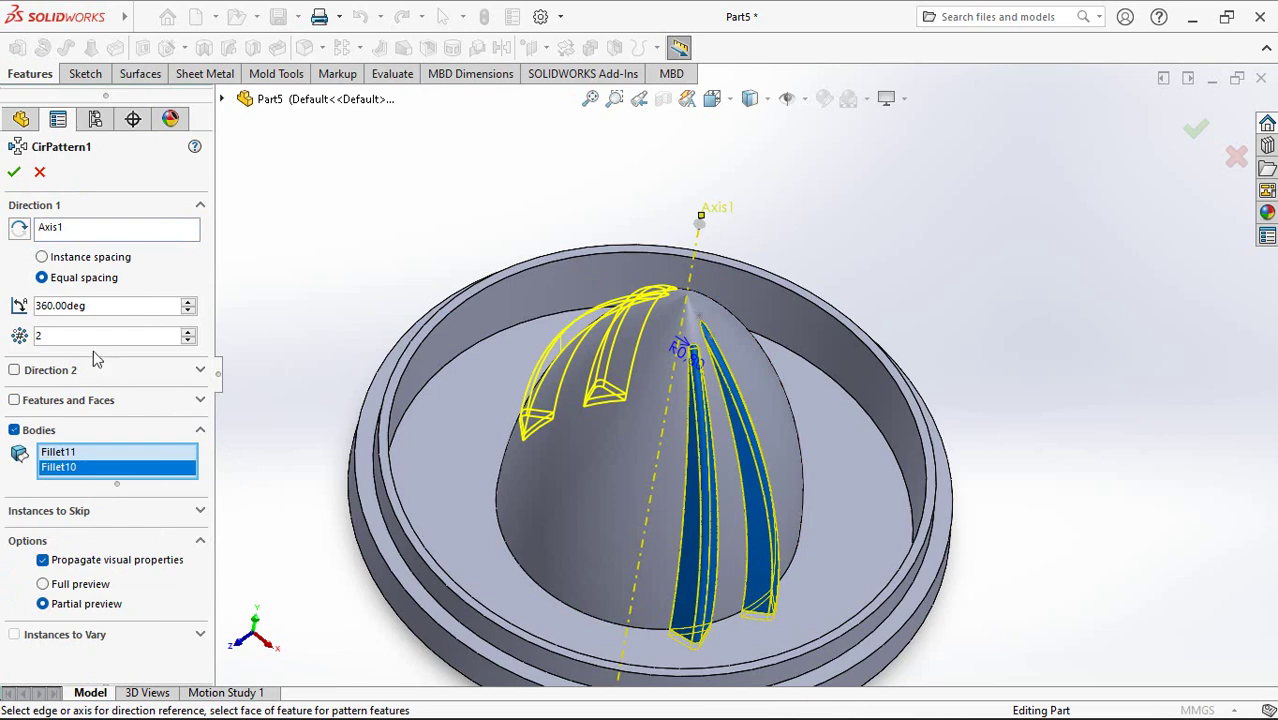
pyautogui.click(187, 333)
pyautogui.click(187, 333)
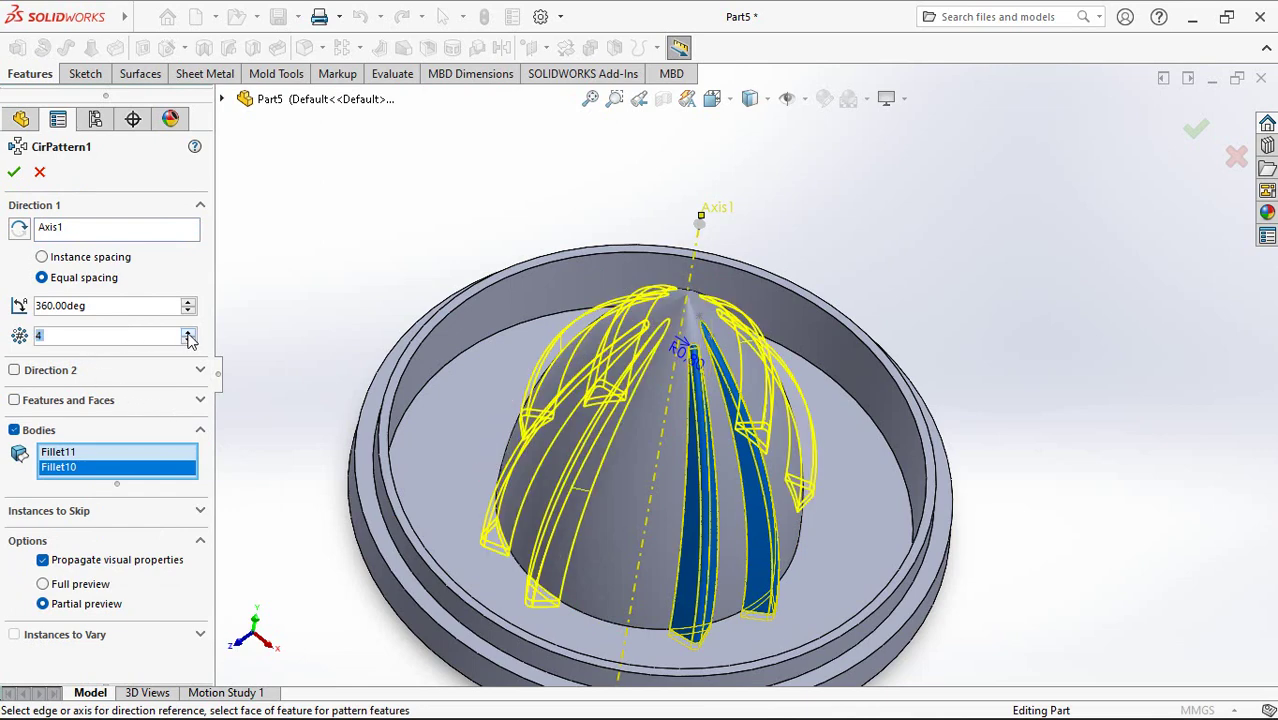
pyautogui.click(187, 333)
pyautogui.click(187, 333)
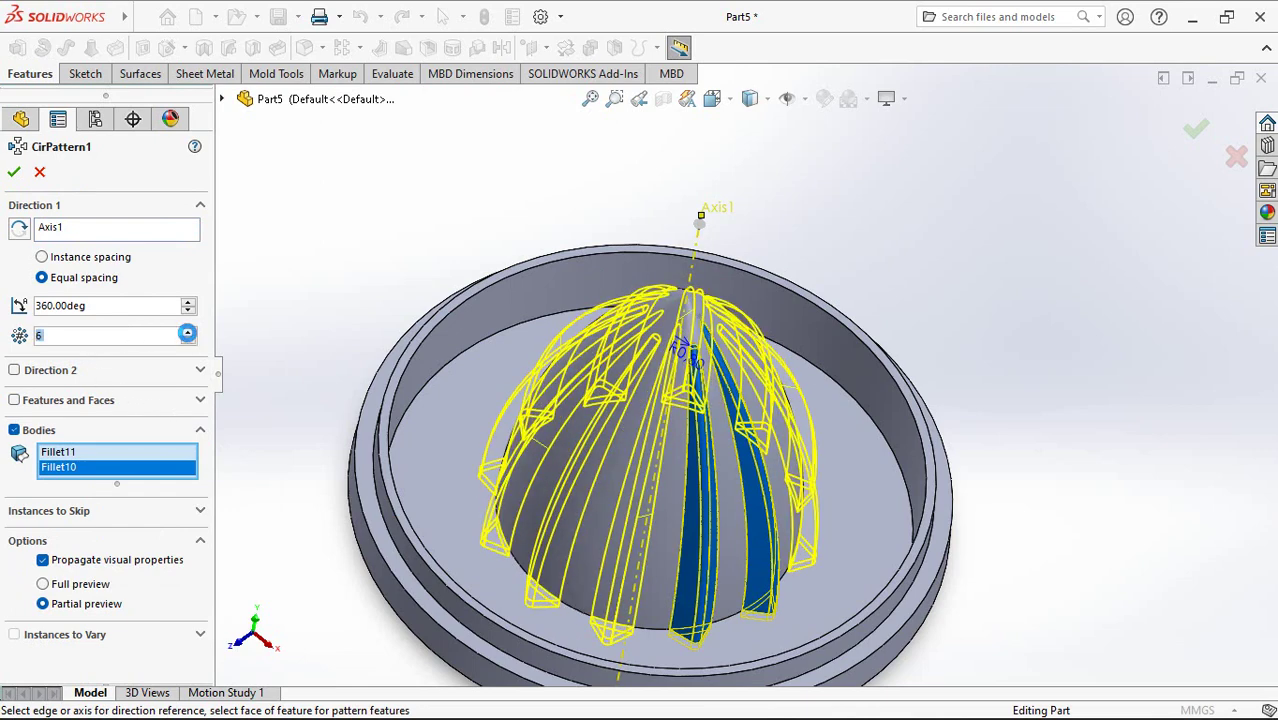
pyautogui.click(14, 173)
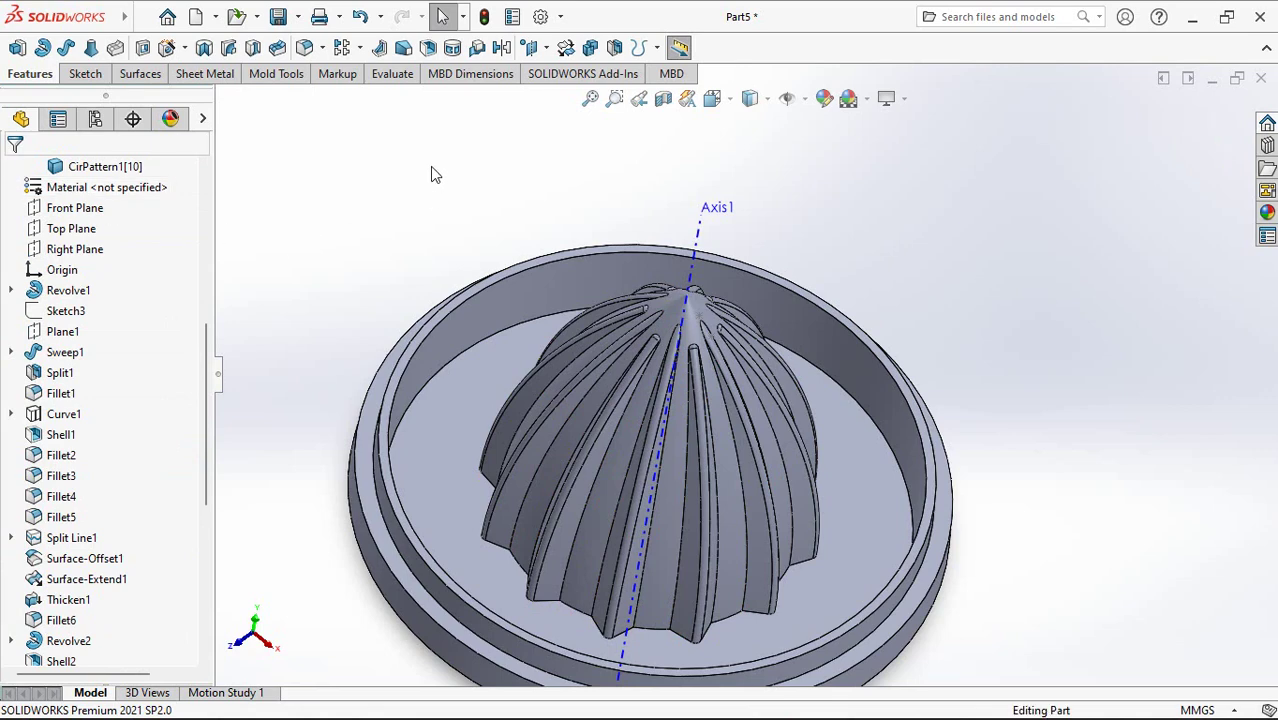
# Step: Combine (Add) all twelve rib bodies with the Revolve4 dome into Combine1
pyautogui.click(592, 50)
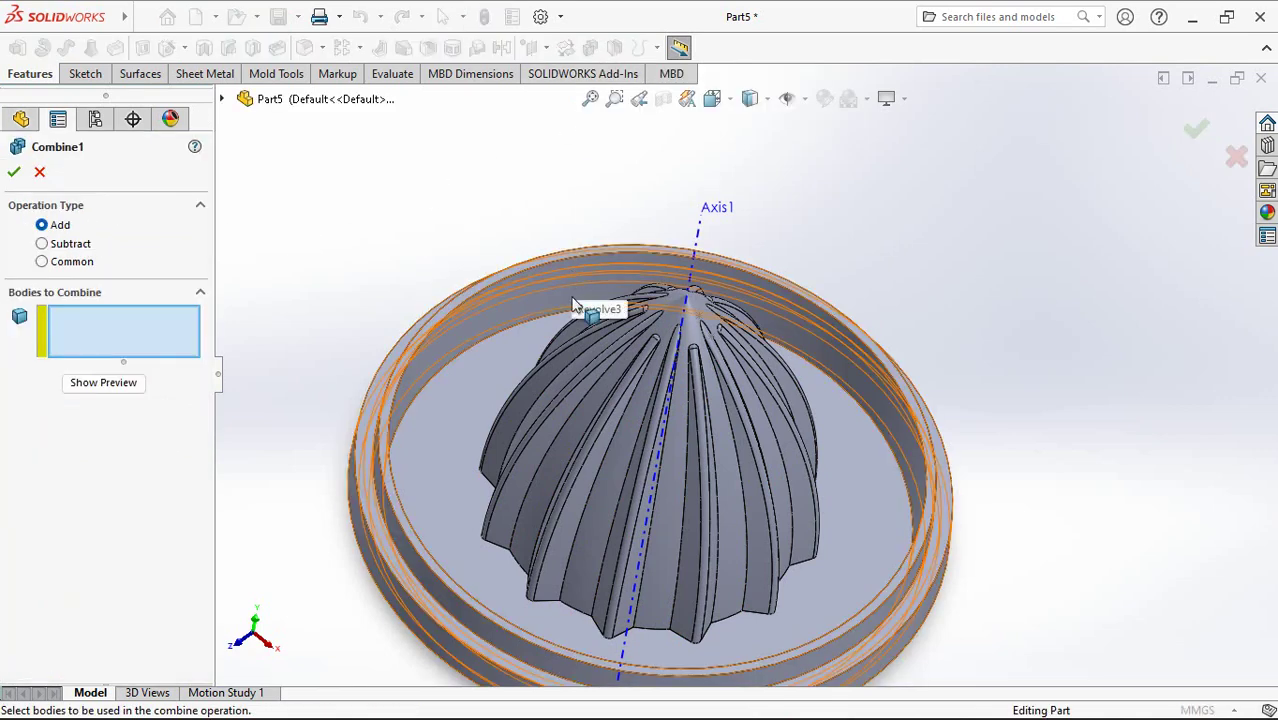
pyautogui.moveTo(577, 305); pyautogui.dragTo(577, 346, button='middle')
pyautogui.click(610, 408)
pyautogui.click(618, 432)
pyautogui.click(635, 470)
pyautogui.click(662, 492)
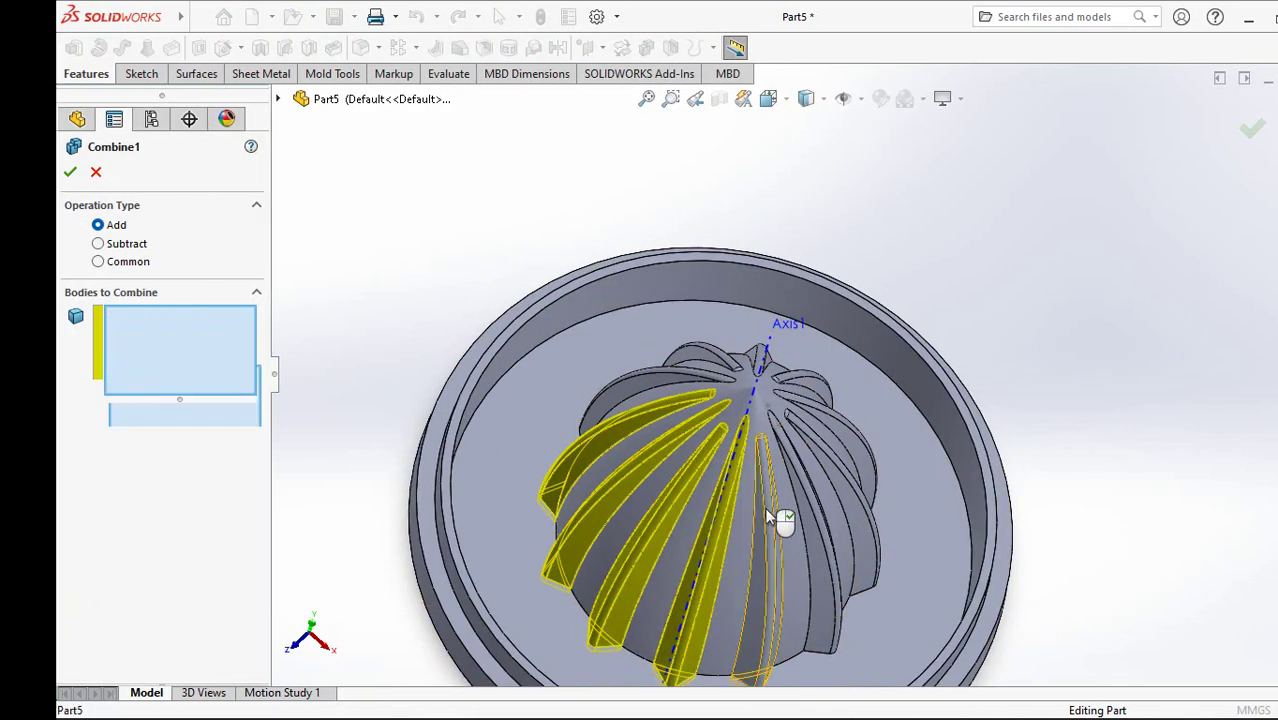
pyautogui.click(768, 515)
pyautogui.click(830, 469)
pyautogui.click(850, 420)
pyautogui.click(783, 365)
pyautogui.click(713, 351)
pyautogui.click(640, 400)
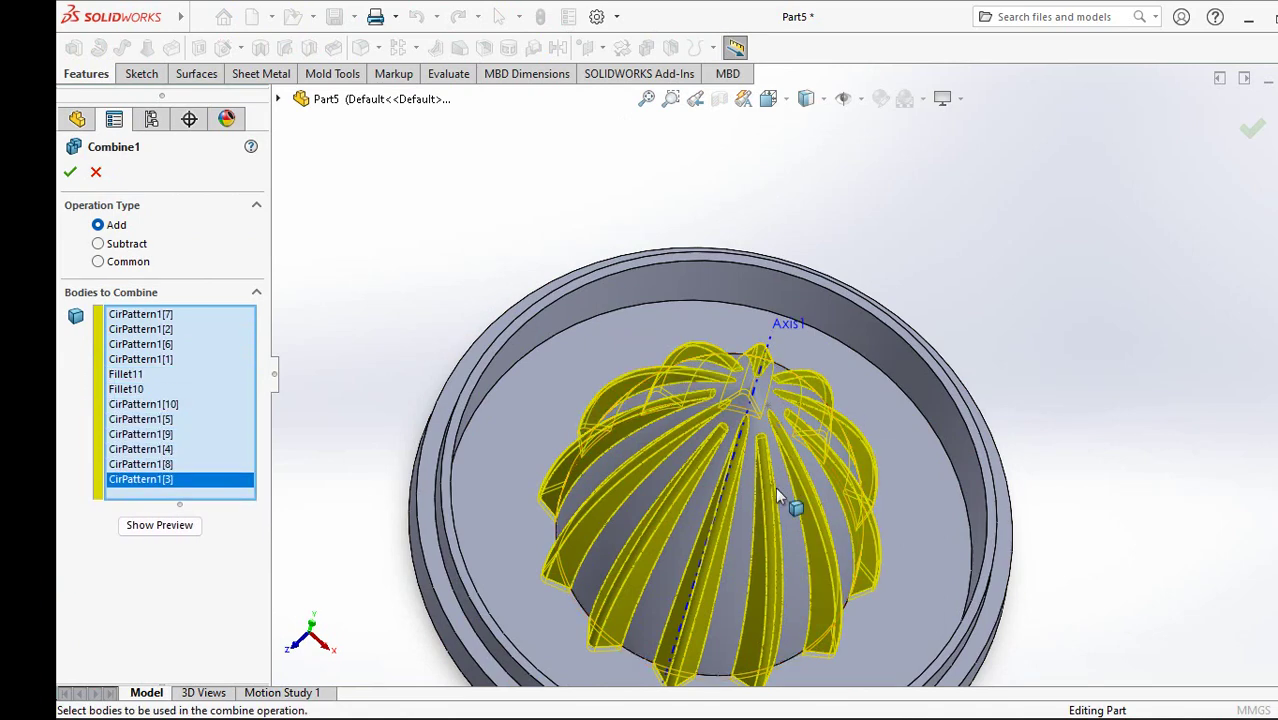
pyautogui.click(777, 491)
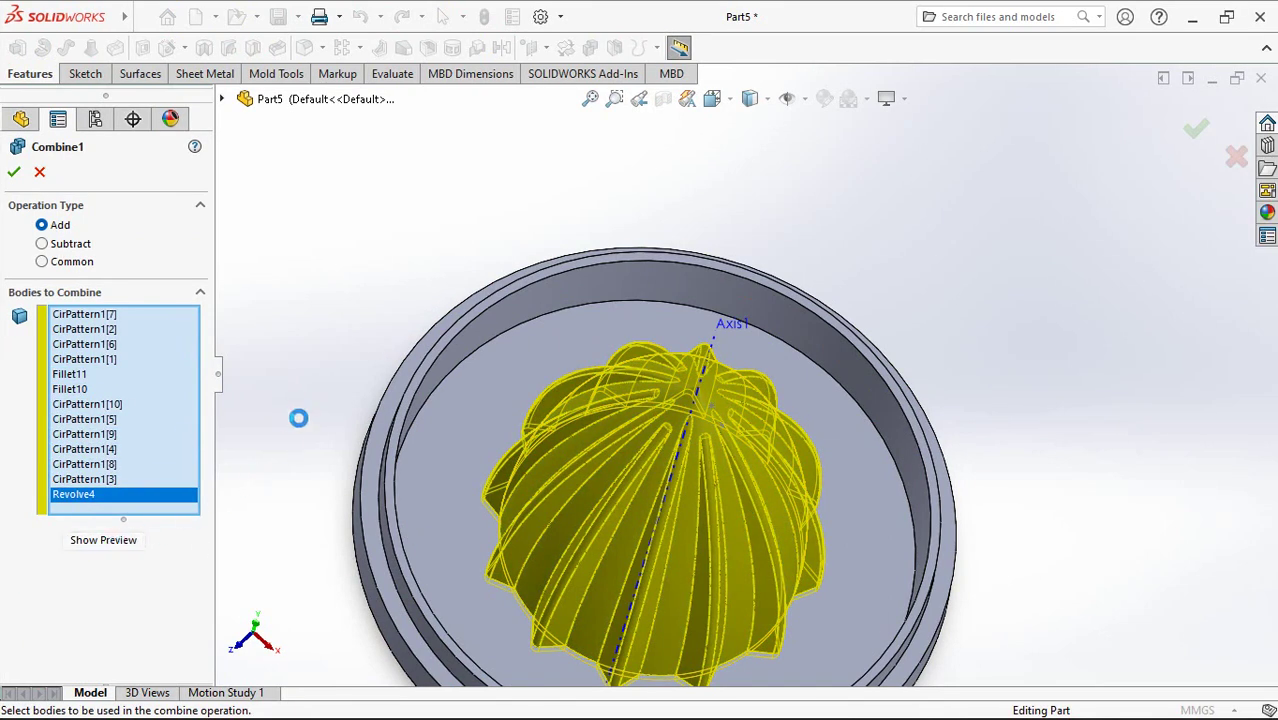
pyautogui.moveTo(298, 418)
pyautogui.mouseDown(button='middle')
pyautogui.moveTo(314, 362)
pyautogui.moveTo(297, 309)
pyautogui.mouseUp(button='middle')
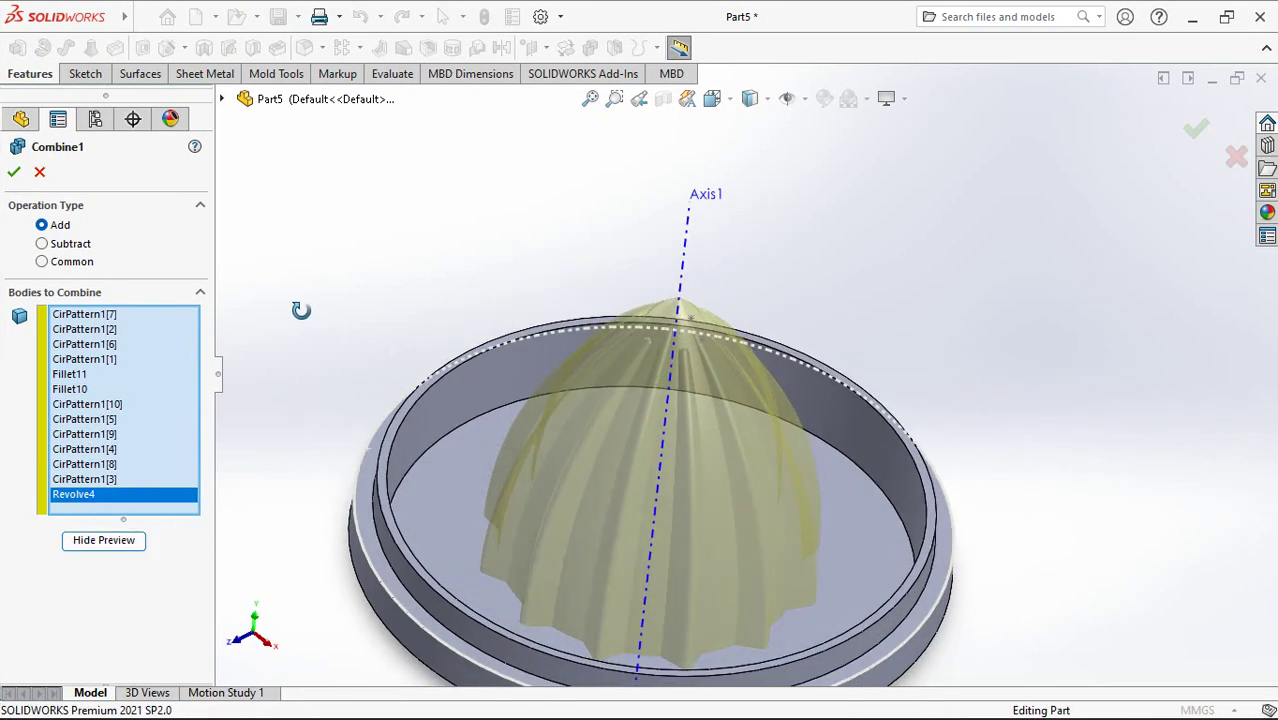
pyautogui.click(14, 174)
# Step: Hide the Revolve3 base ring body
pyautogui.press('f')
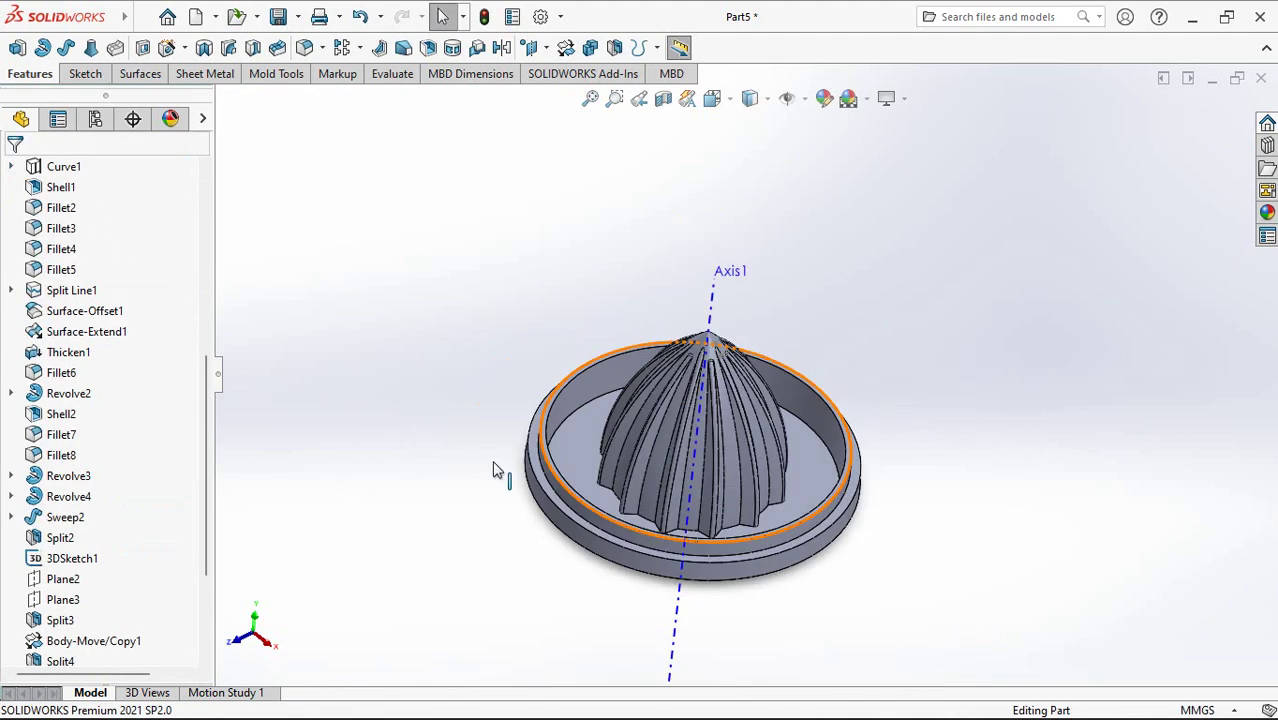
pyautogui.moveTo(352, 283); pyautogui.dragTo(457, 262, button='middle')
pyautogui.click(657, 481)
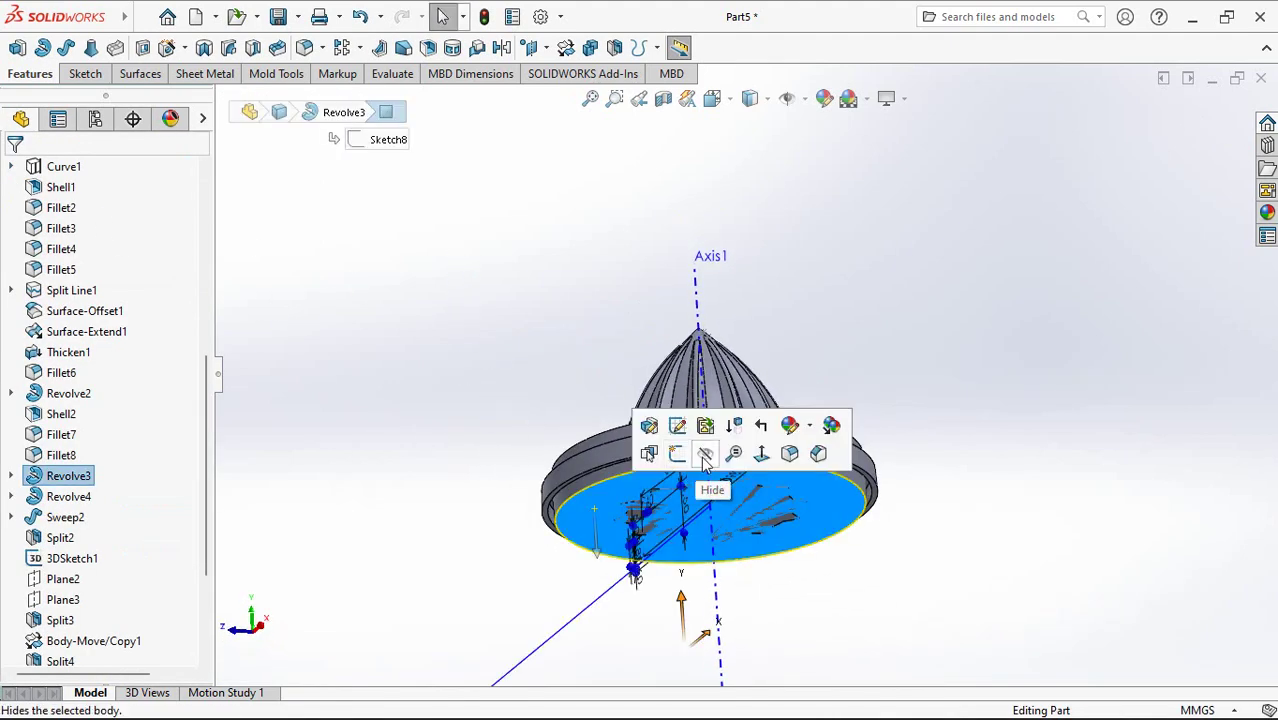
pyautogui.click(695, 458)
pyautogui.moveTo(548, 397); pyautogui.dragTo(535, 375, button='middle')
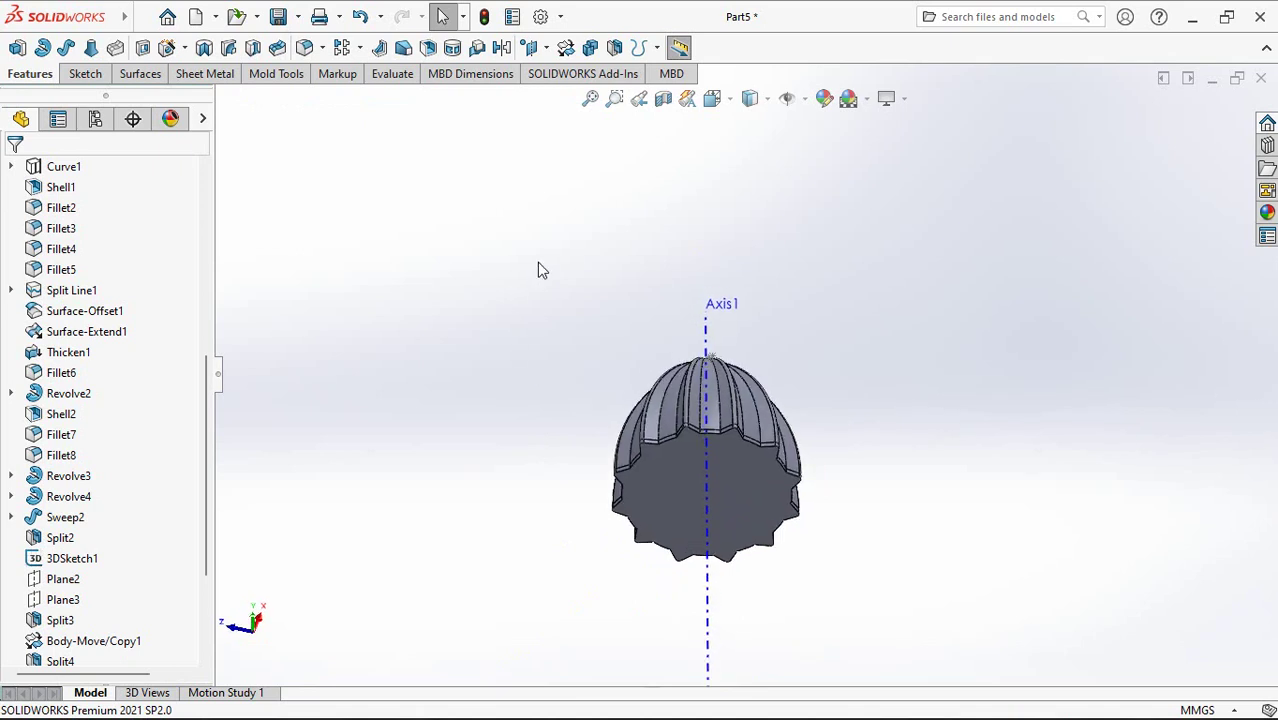
# Step: Shell the ribbed dome to a 1.60 mm wall, removing its bottom face
pyautogui.click(428, 48)
pyautogui.write('1')
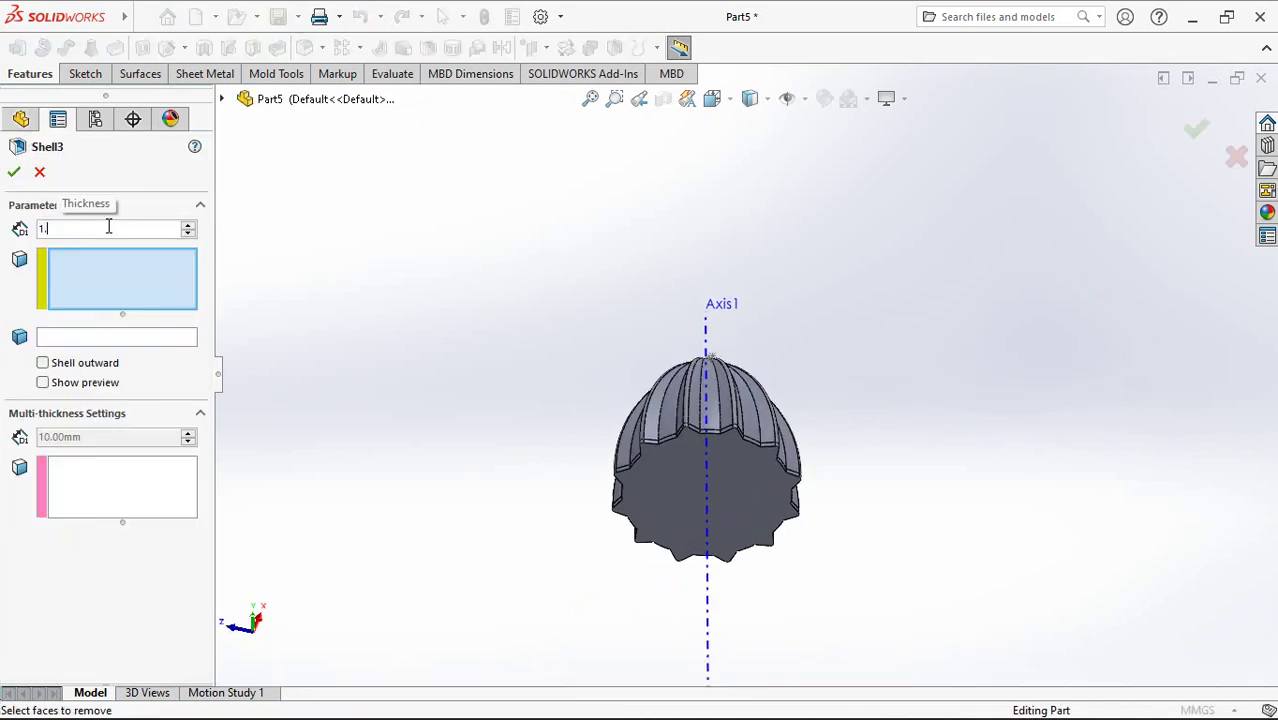
pyautogui.write('6')
pyautogui.press('Tab')
pyautogui.click(670, 489)
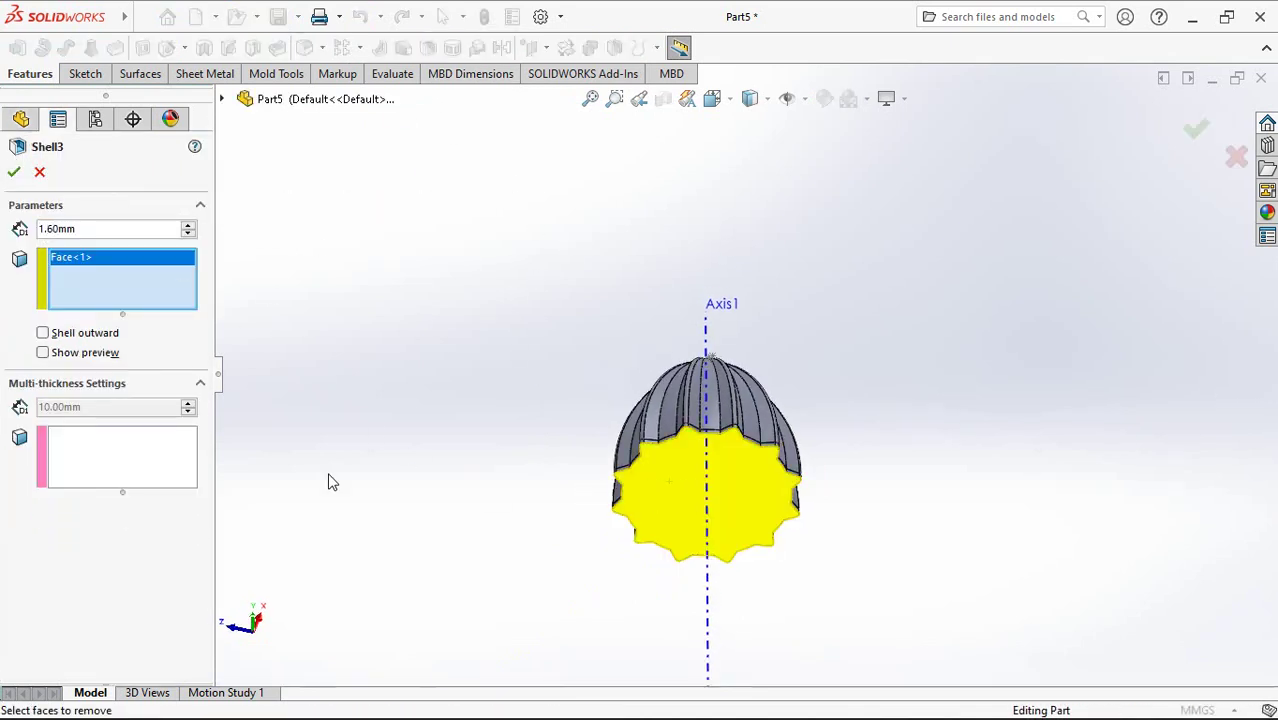
pyautogui.click(43, 354)
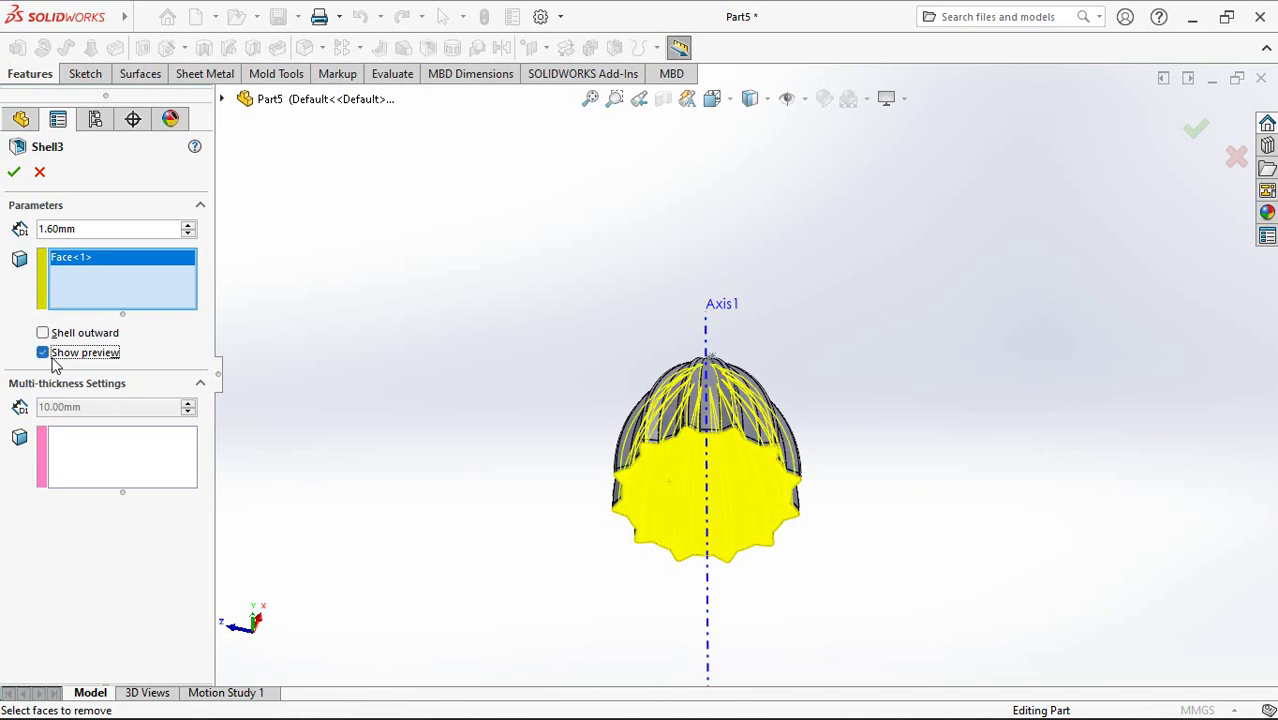
pyautogui.click(15, 173)
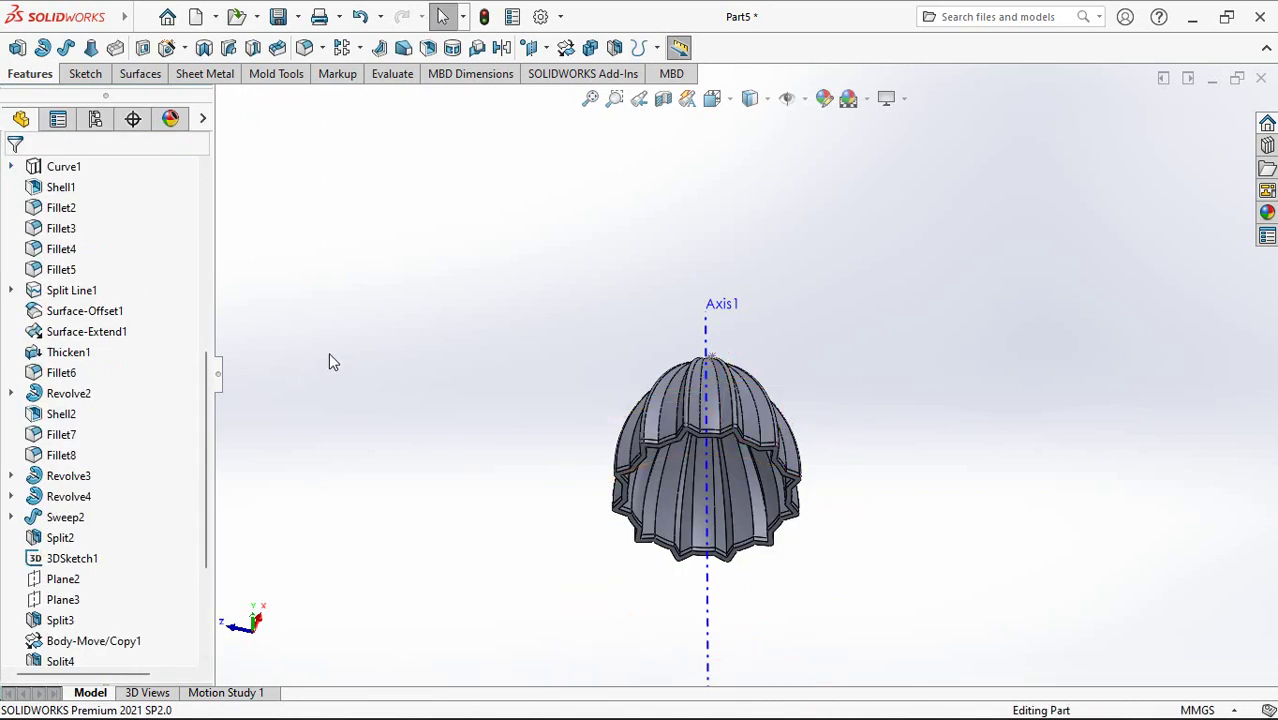
# Step: Sketch on the dome's bottom face, converting its star-shaped edges into Sketch12
pyautogui.scroll(-3, 840, 500)
pyautogui.scroll(-2, 856, 460)
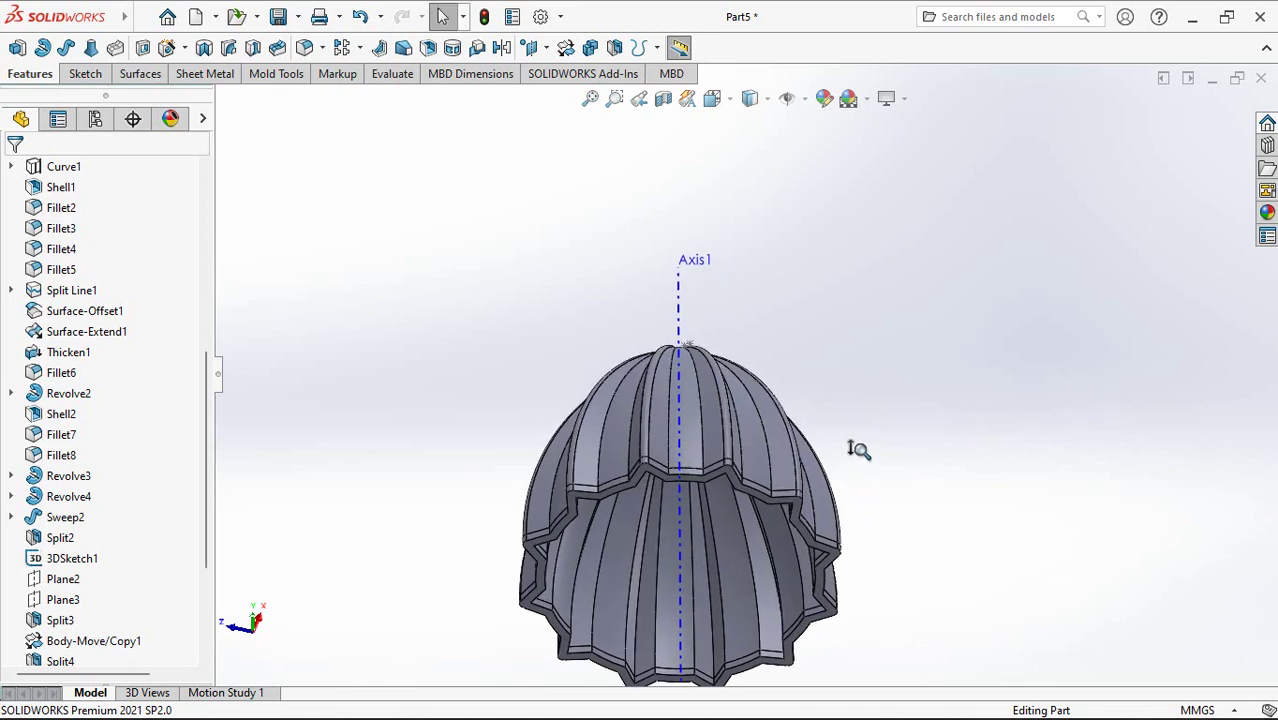
pyautogui.moveTo(856, 448); pyautogui.dragTo(866, 304, button='middle')
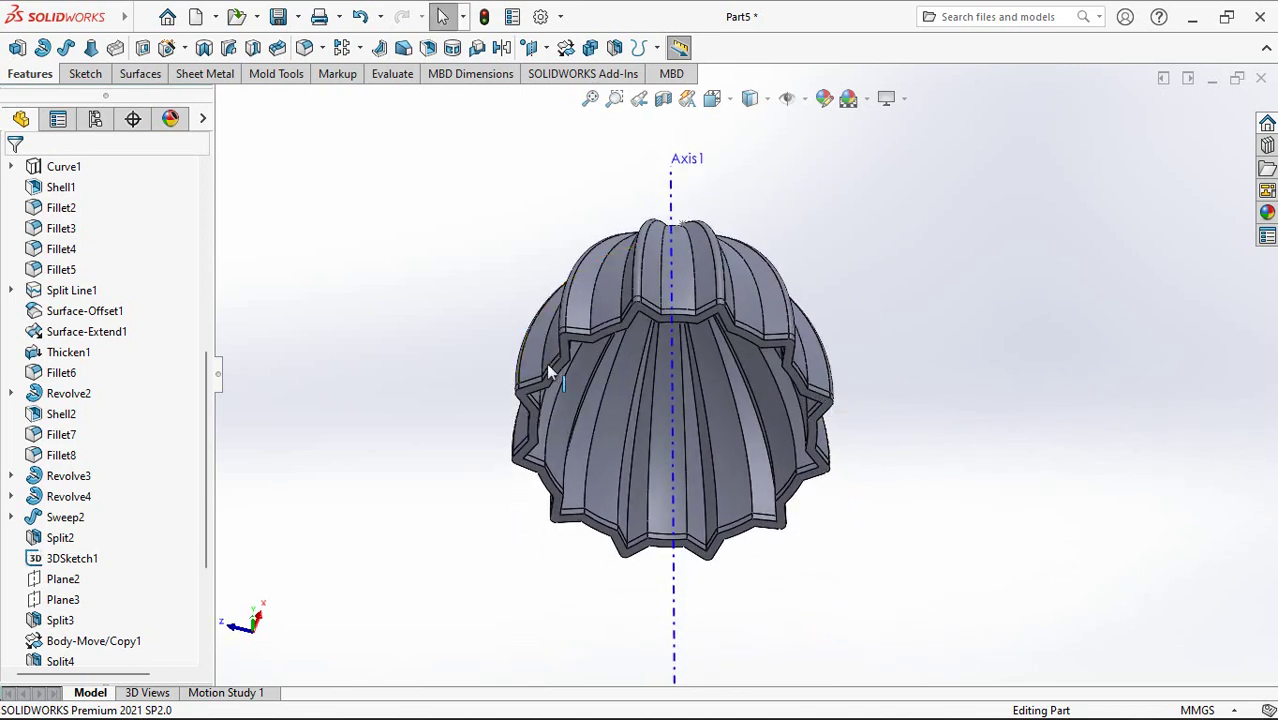
pyautogui.scroll(-3, 548, 372)
pyautogui.click(545, 402)
pyautogui.click(630, 337)
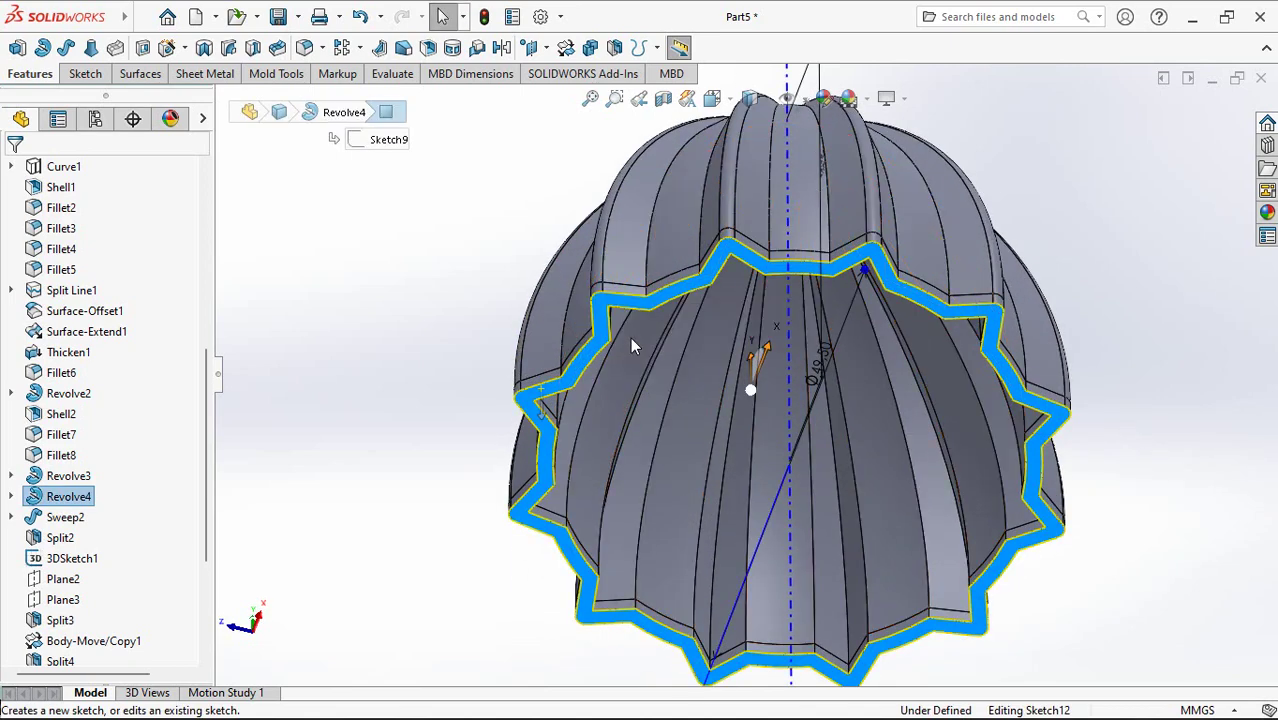
pyautogui.click(535, 50)
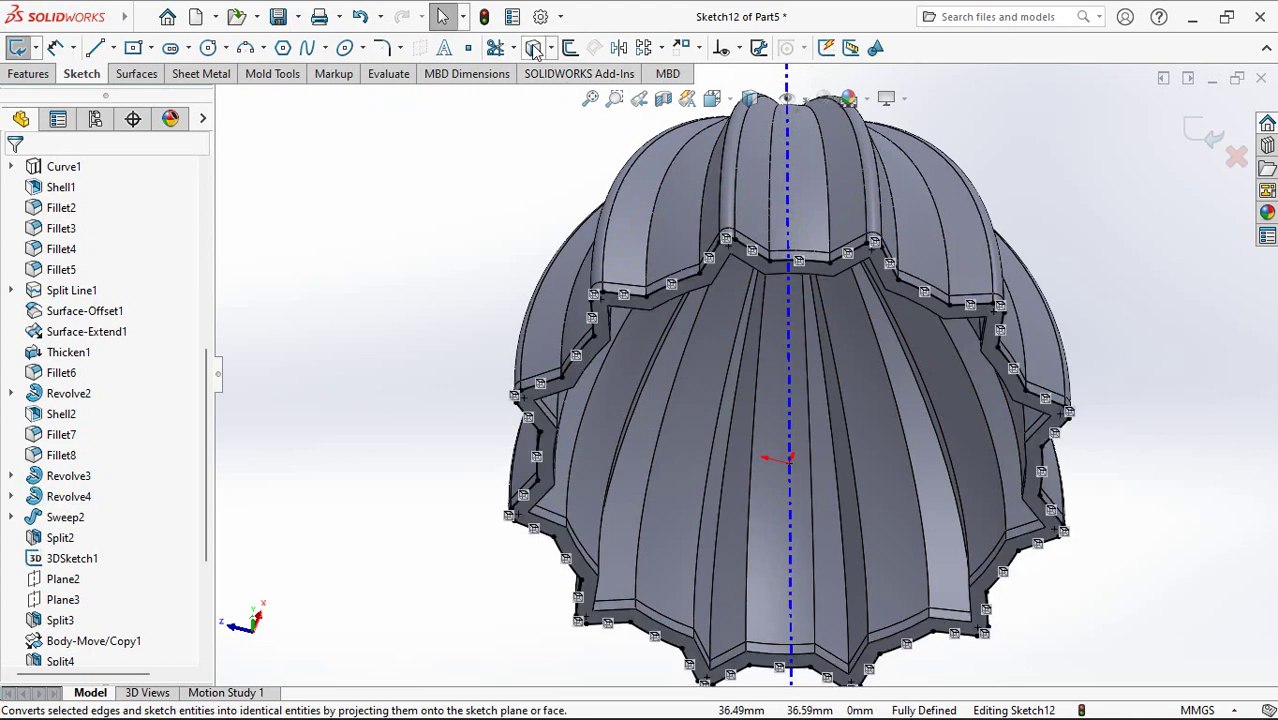
pyautogui.click(1166, 152)
# Step: Show the Revolve3 ring body again and select Sketch12 in the tree
pyautogui.moveTo(590, 294); pyautogui.dragTo(585, 514, button='middle')
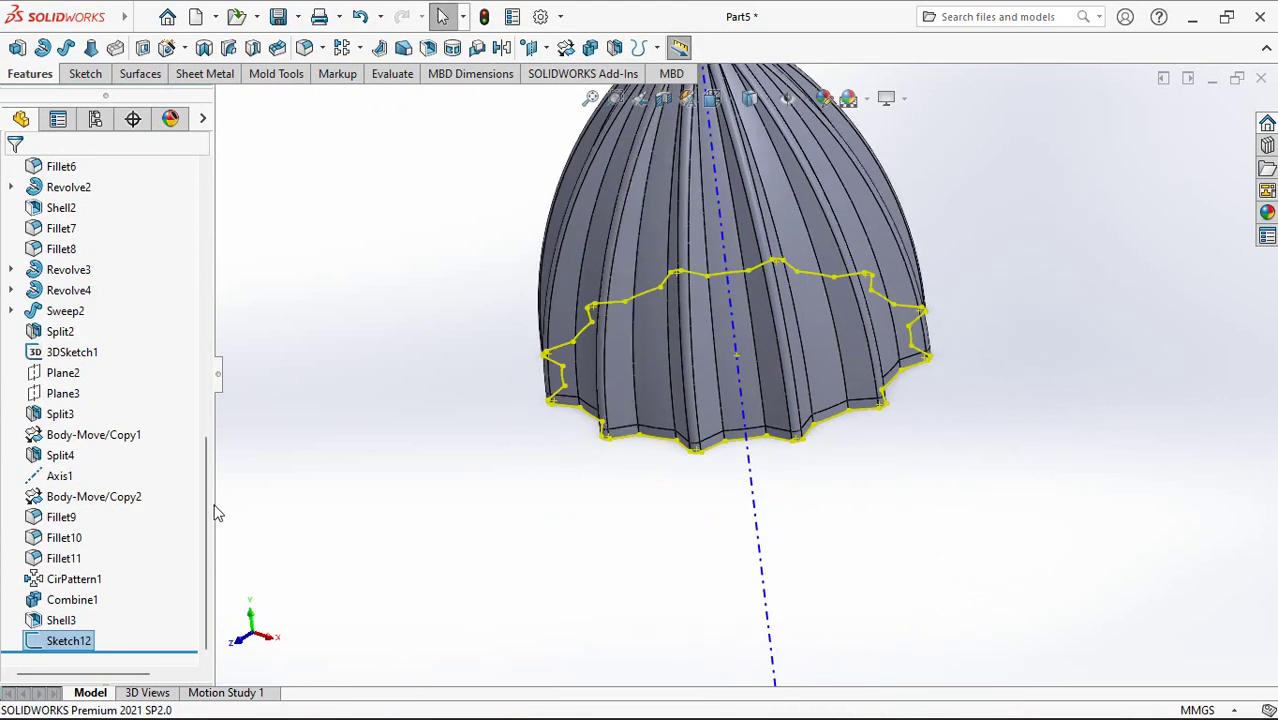
pyautogui.moveTo(214, 506); pyautogui.dragTo(218, 240)
pyautogui.click(90, 311)
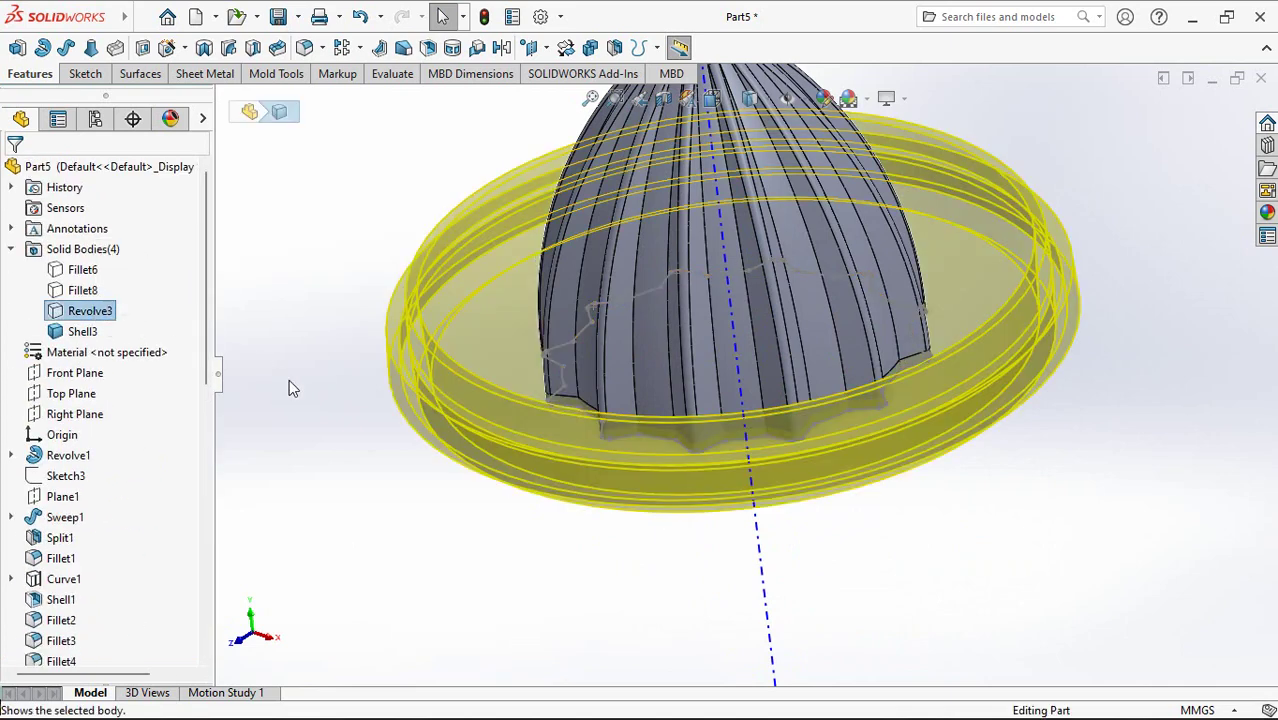
pyautogui.moveTo(205, 372); pyautogui.dragTo(210, 632)
pyautogui.click(112, 642)
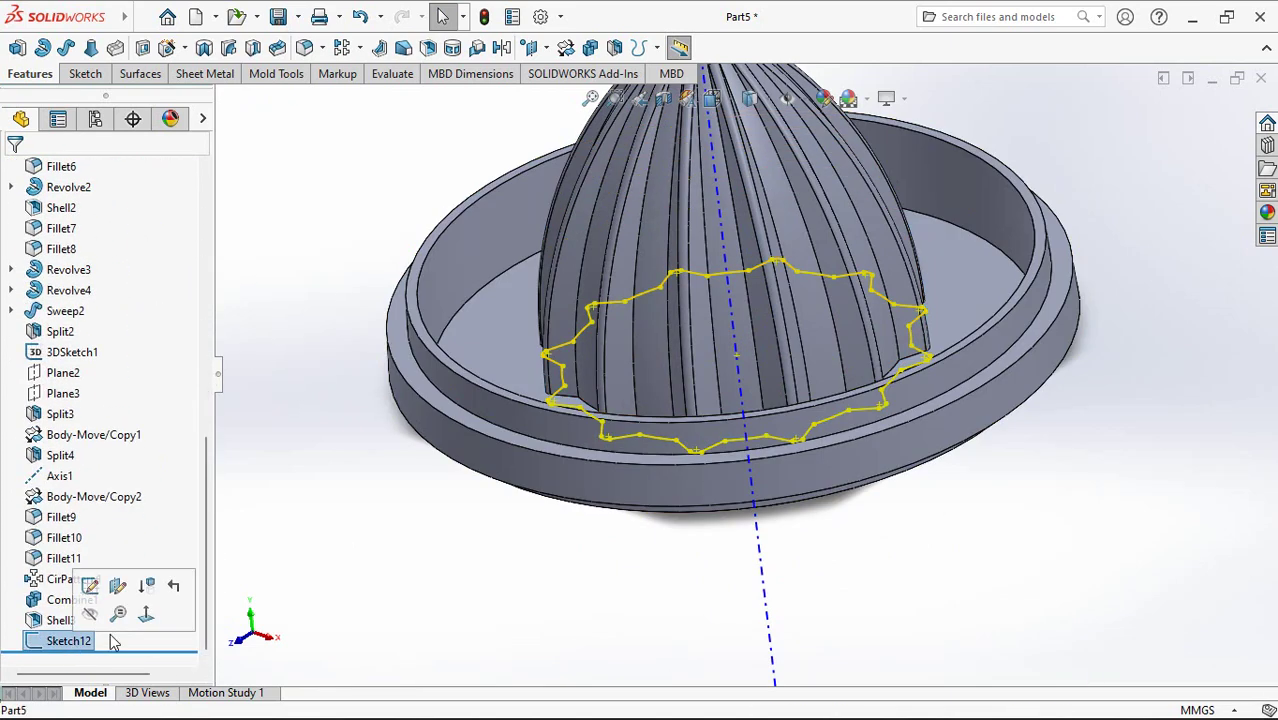
# Step: Extrude-cut Sketch12 blind 10 mm into only the Revolve3 ring body
pyautogui.click(143, 49)
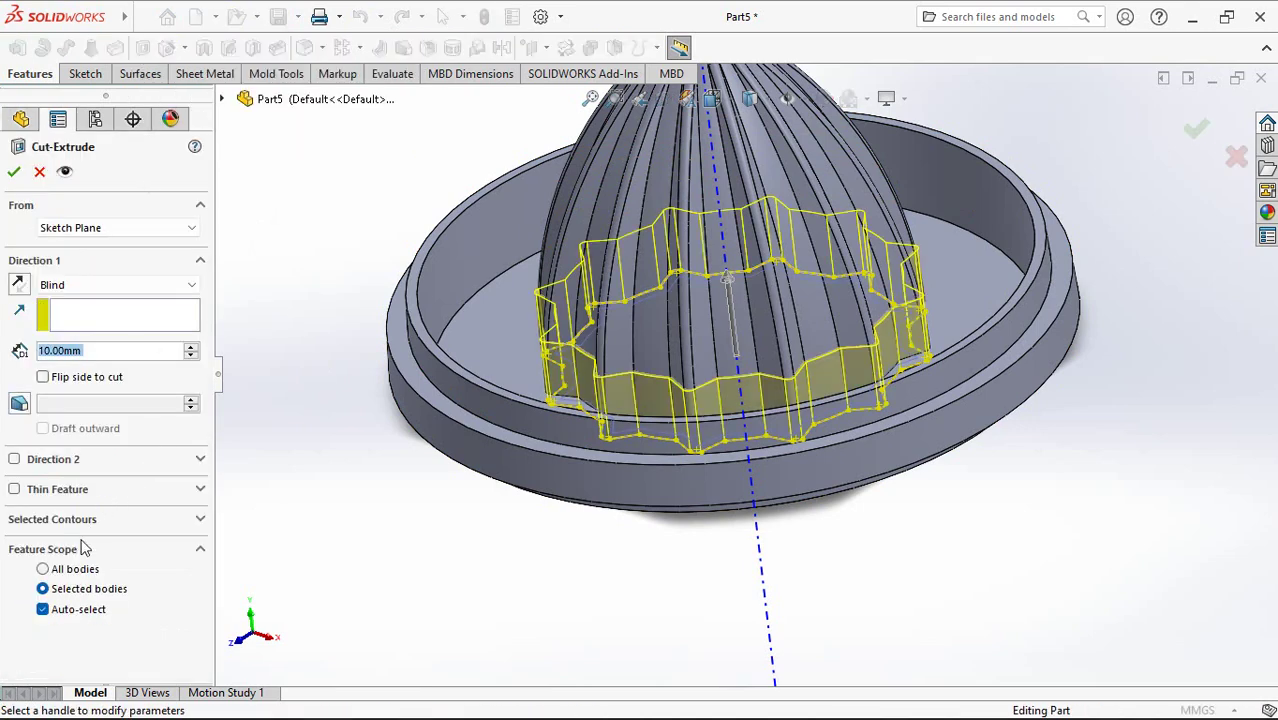
pyautogui.click(42, 609)
pyautogui.click(460, 347)
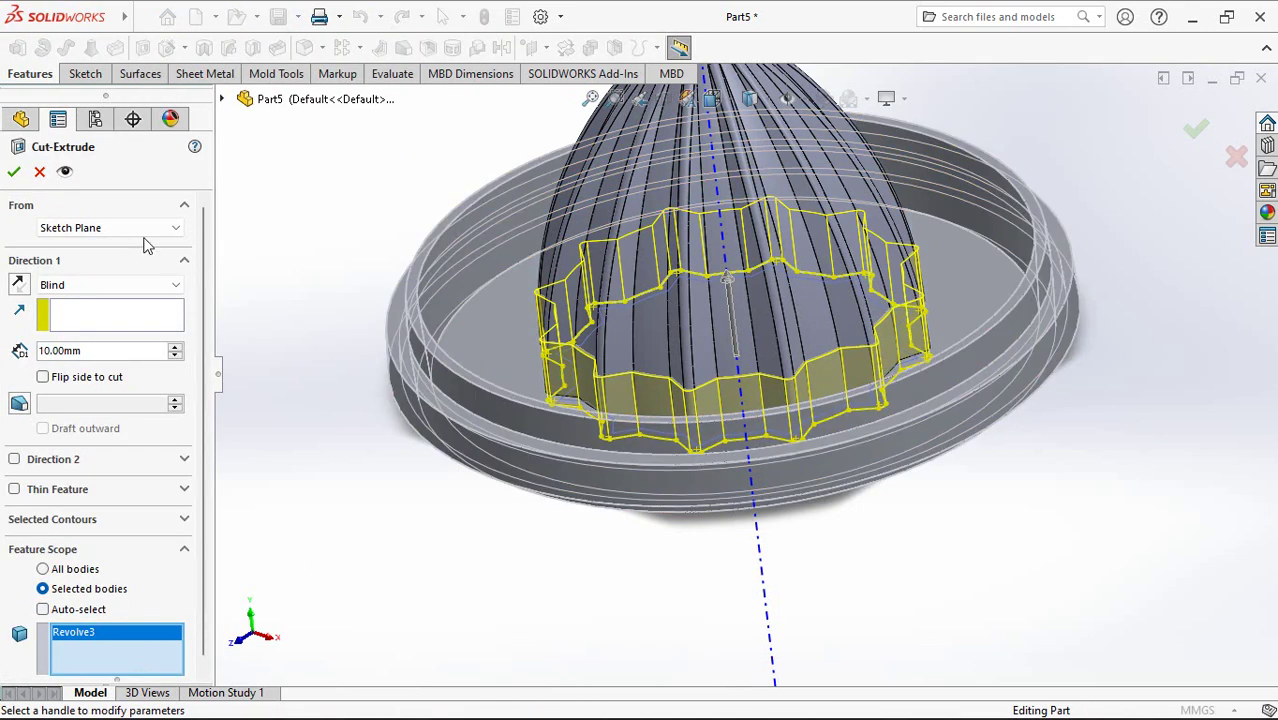
pyautogui.click(14, 173)
pyautogui.click(316, 310)
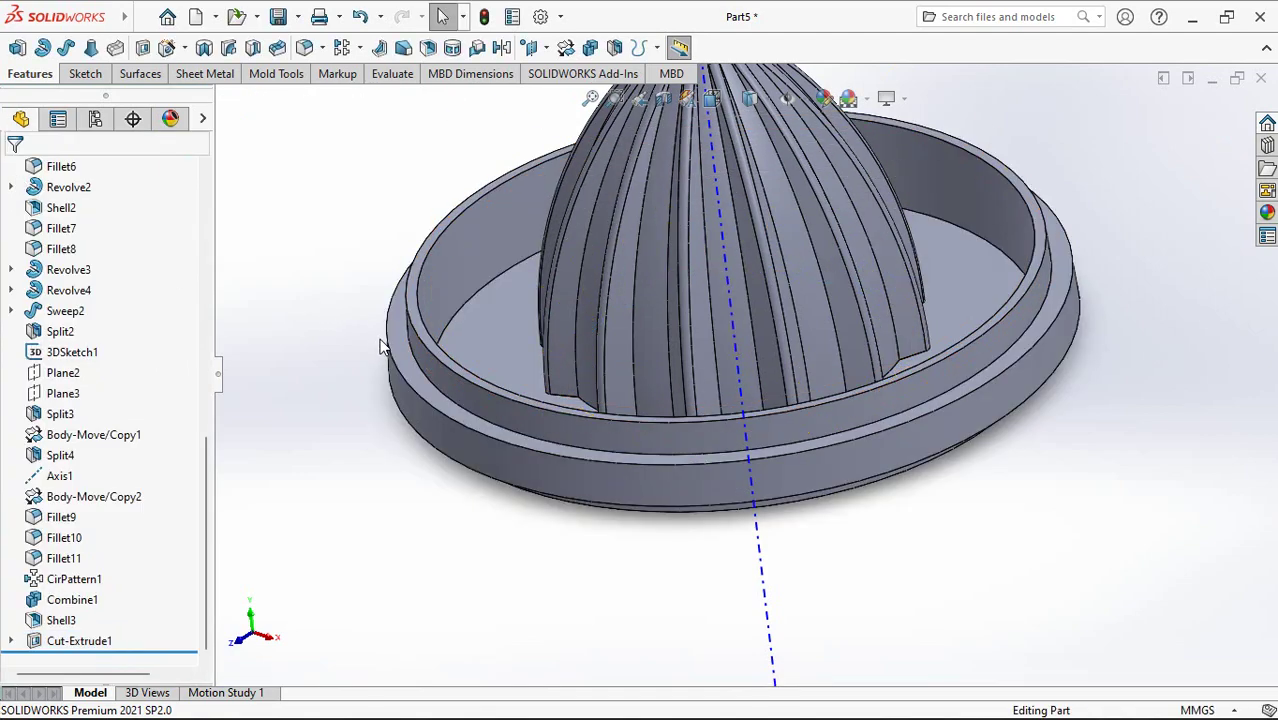
pyautogui.moveTo(382, 344)
pyautogui.mouseDown(button='middle')
pyautogui.moveTo(404, 356)
pyautogui.moveTo(397, 365)
pyautogui.moveTo(392, 344)
pyautogui.moveTo(357, 391)
pyautogui.mouseUp(button='middle')
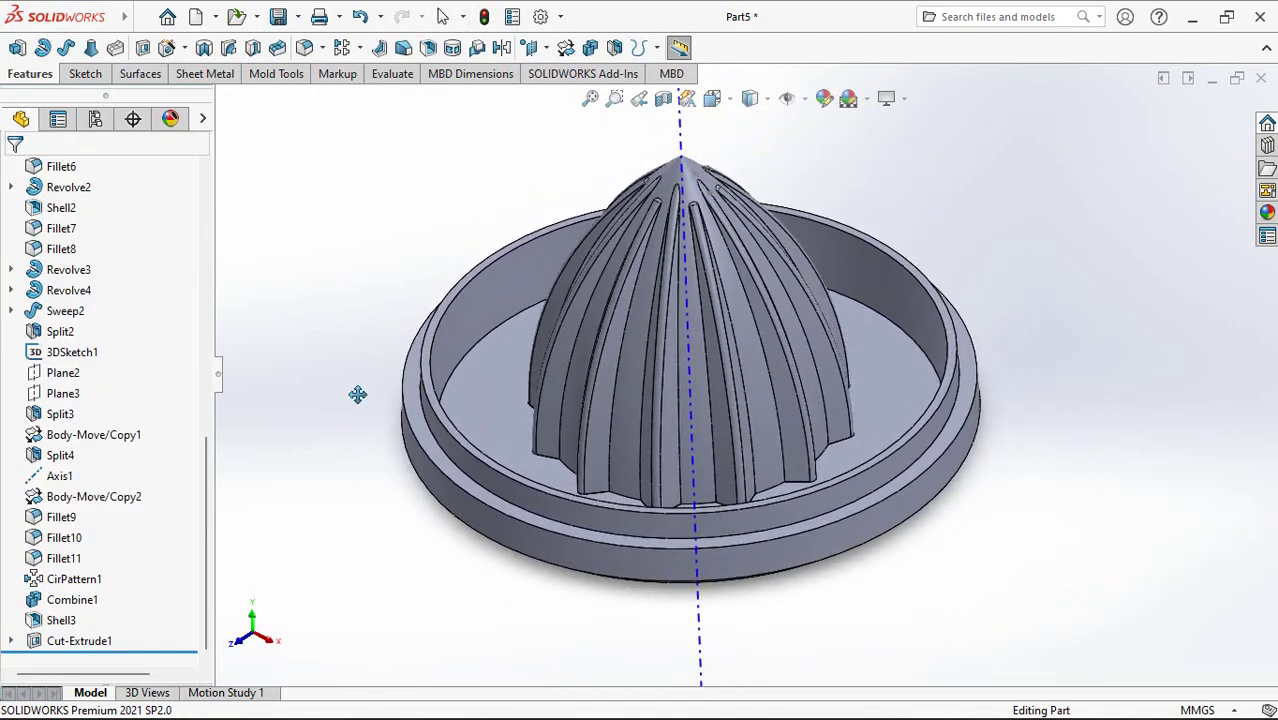
# Step: Check how the dome meets the ring base in a section view, then turn the section off
pyautogui.click(663, 98)
pyautogui.scroll(-3, 531, 397)
pyautogui.scroll(-3, 552, 362)
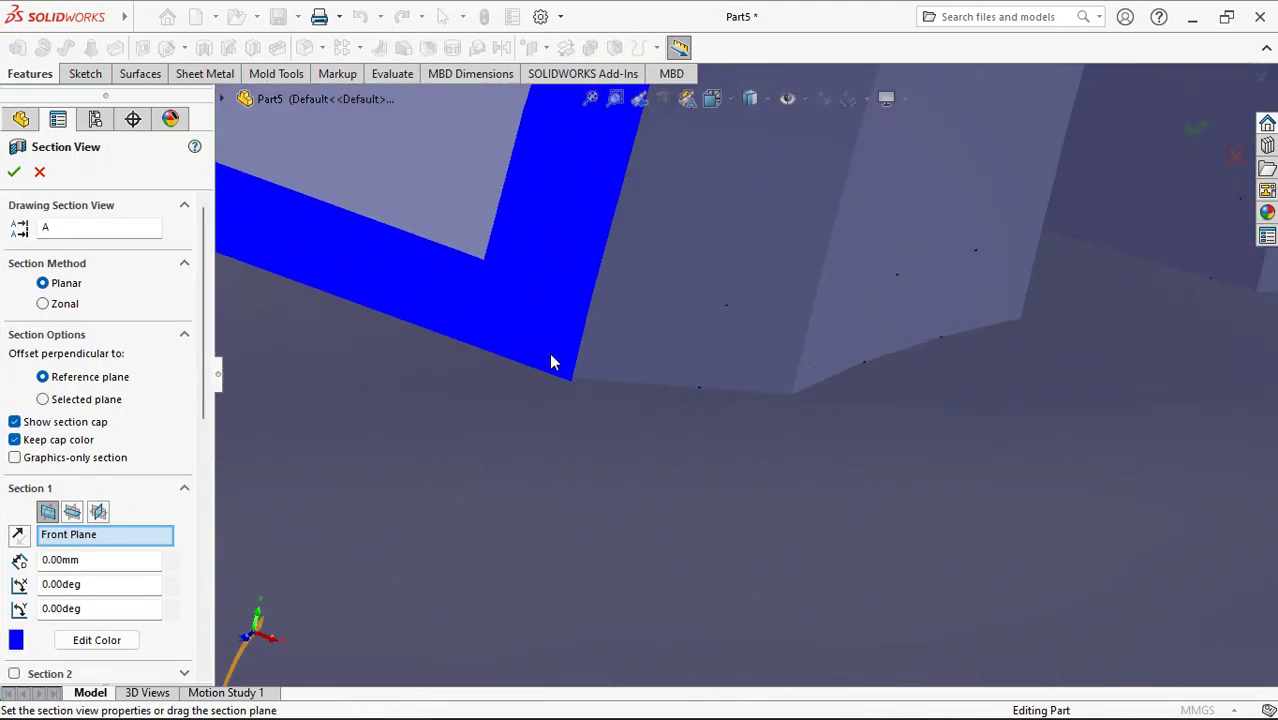
pyautogui.click(14, 171)
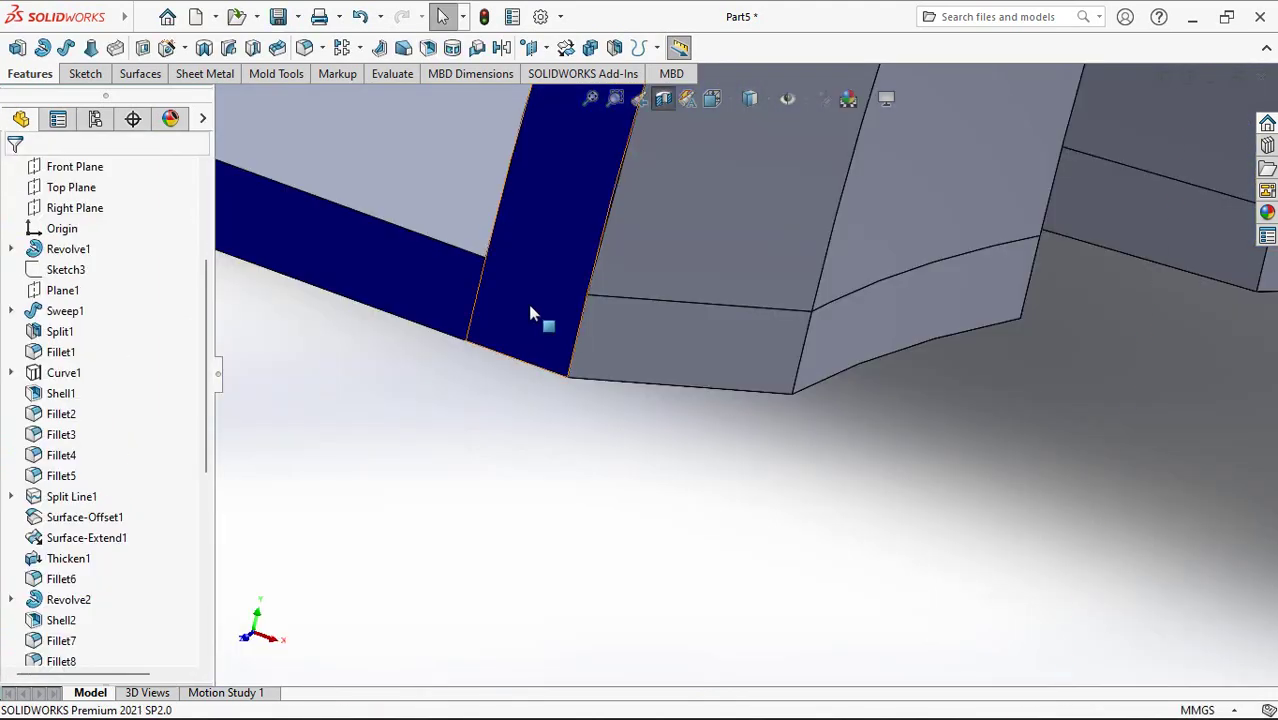
pyautogui.scroll(5, 530, 315)
pyautogui.click(663, 98)
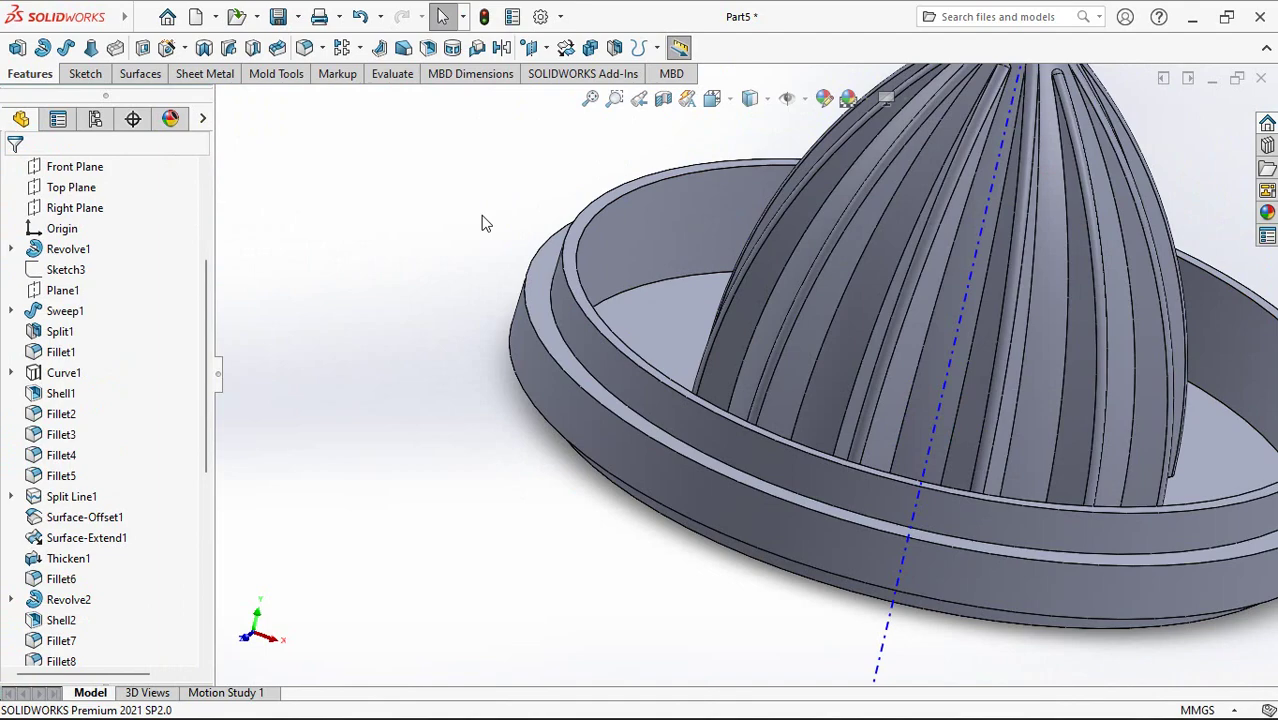
# Step: Combine Shell3 and Cut-Extrude1 with the Add operation and preview the merged body
pyautogui.click(591, 48)
pyautogui.click(730, 280)
pyautogui.click(688, 322)
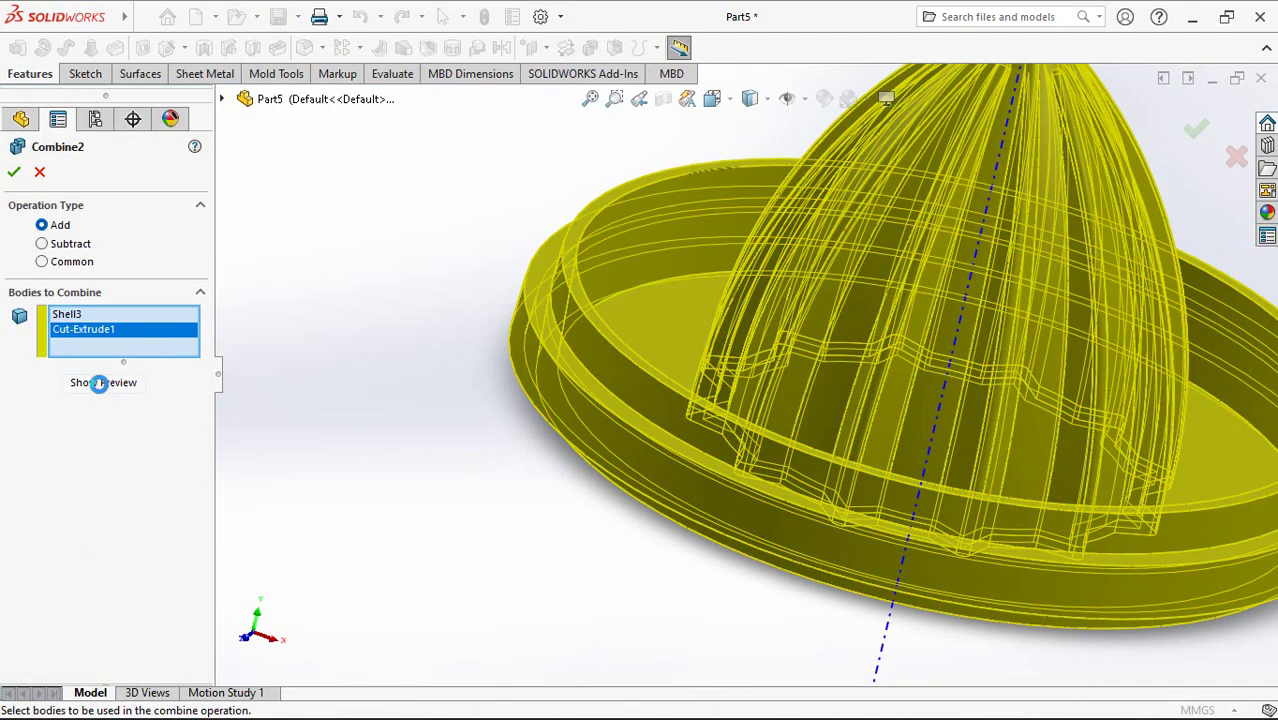
pyautogui.click(99, 383)
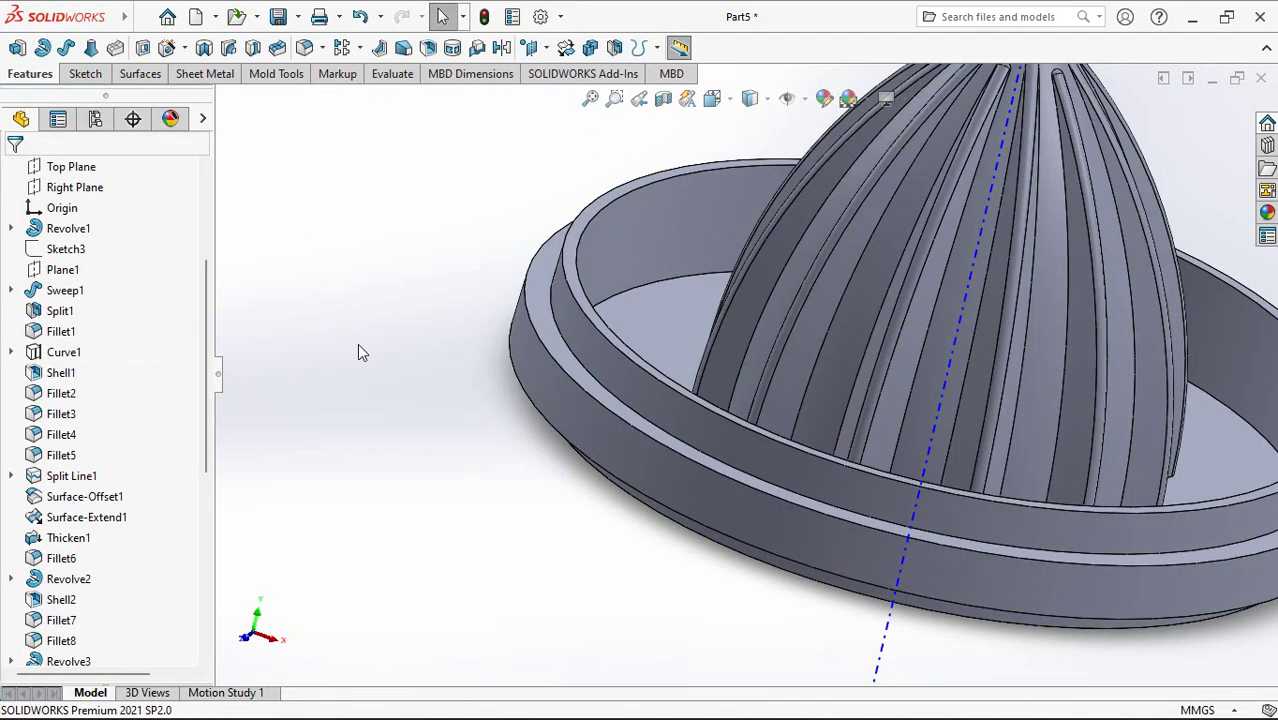
# Step: Confirm the combine and start an extruded boss sketch on the base face
pyautogui.press('f')
pyautogui.click(142, 49)
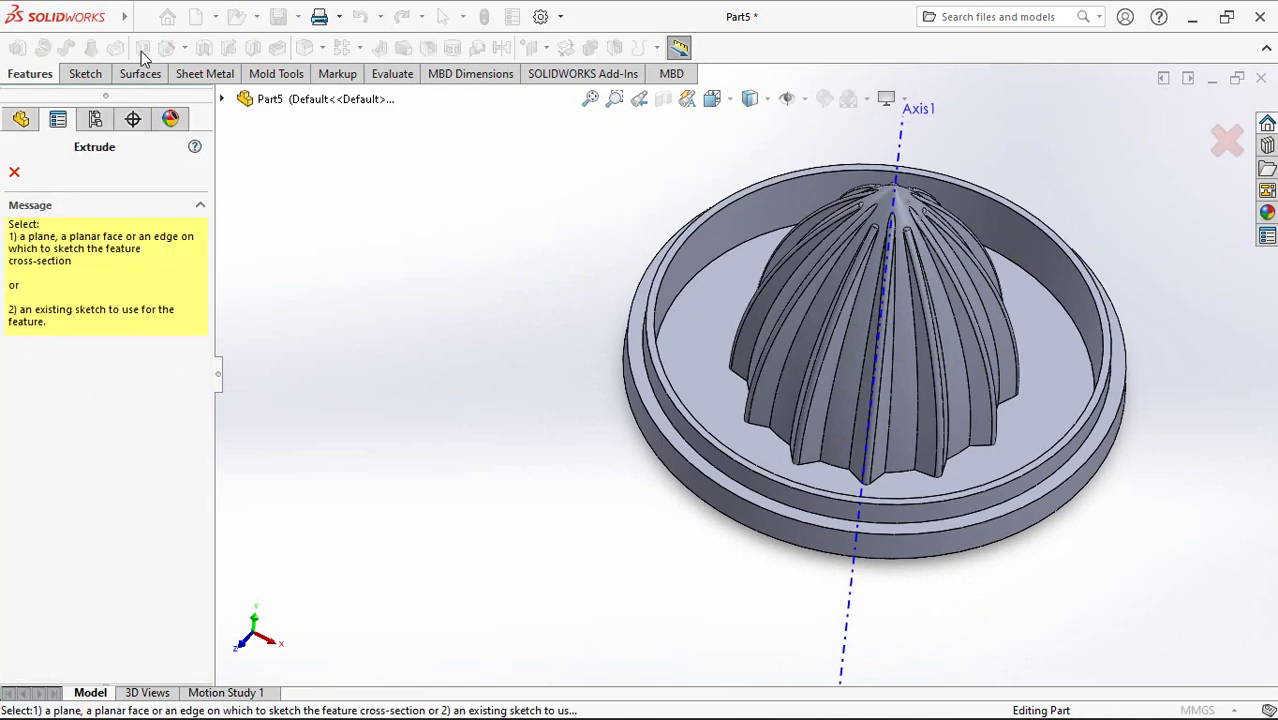
pyautogui.click(701, 335)
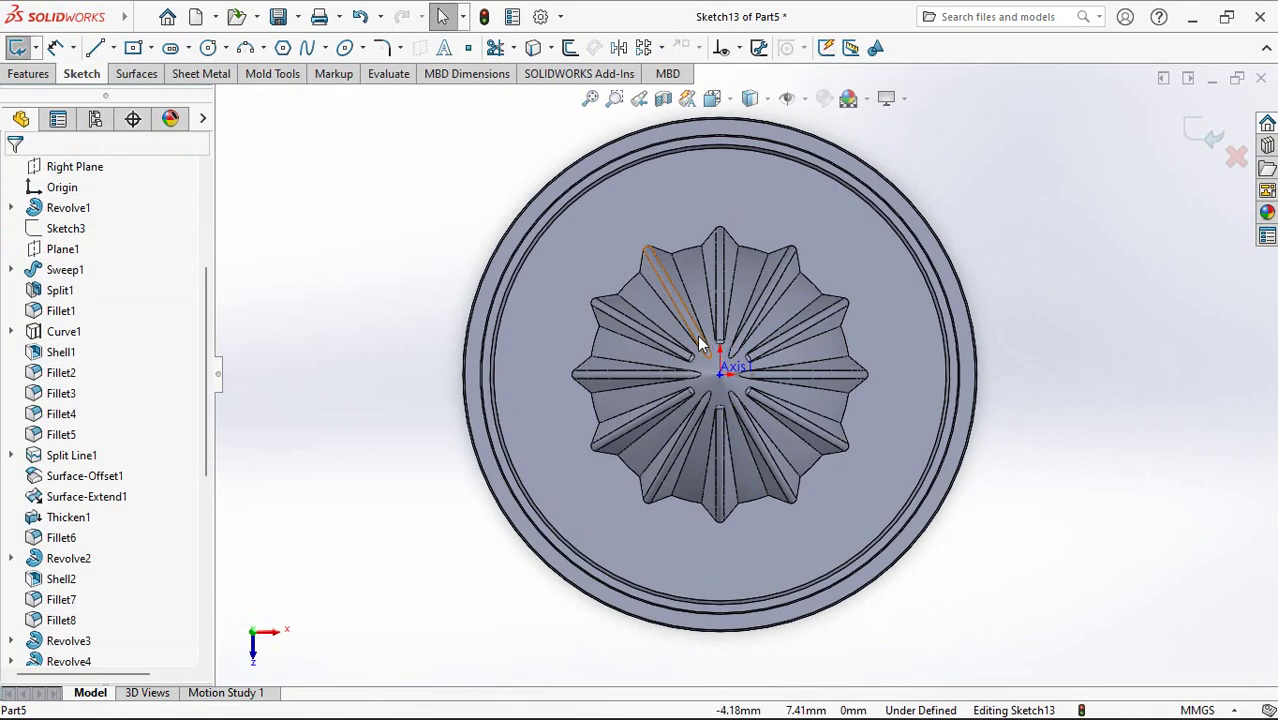
pyautogui.scroll(-3, 552, 346)
# Step: Draw a horizontal centerline to the petal tip and an angled centerline ending on the ring edge
pyautogui.click(113, 47)
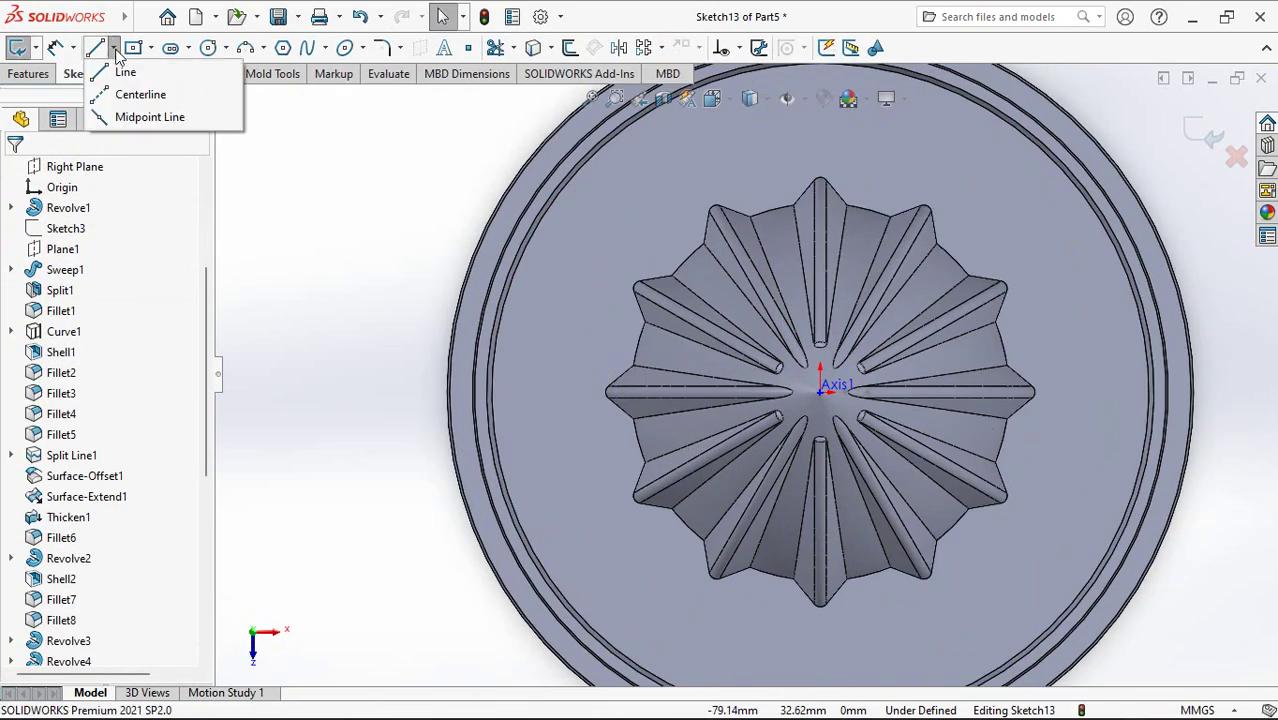
pyautogui.click(133, 91)
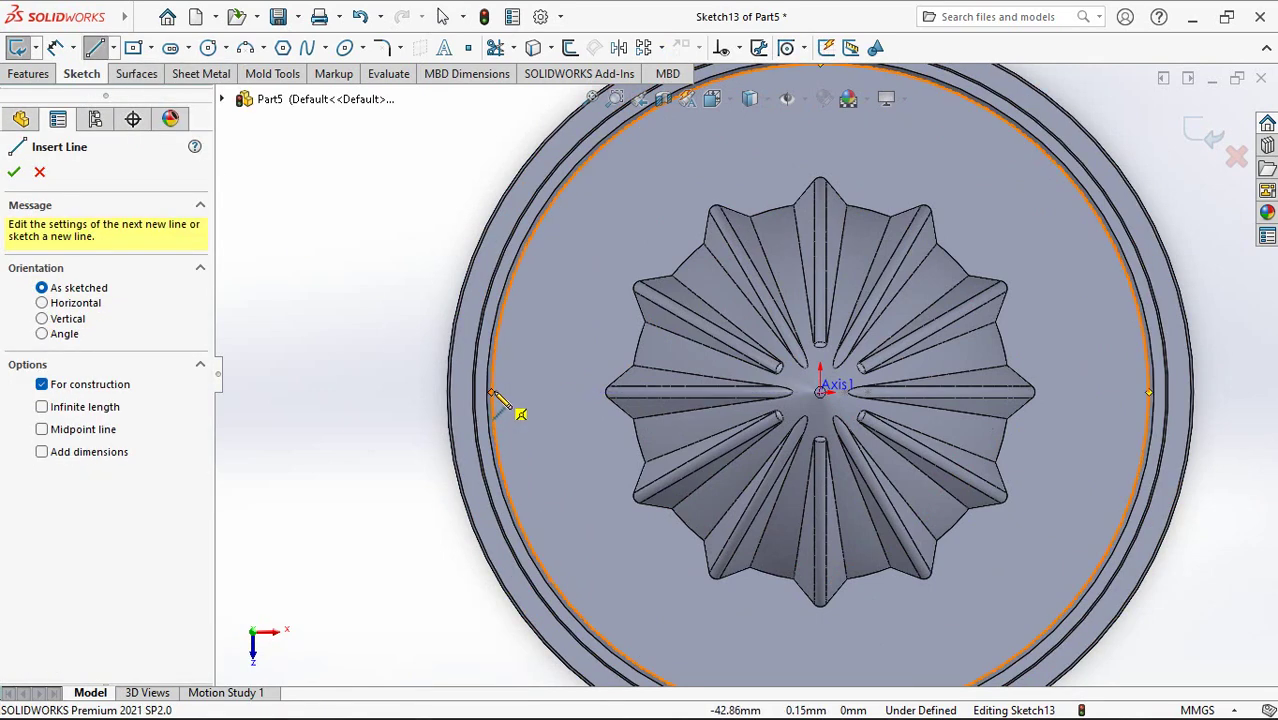
pyautogui.moveTo(491, 391); pyautogui.dragTo(606, 391)
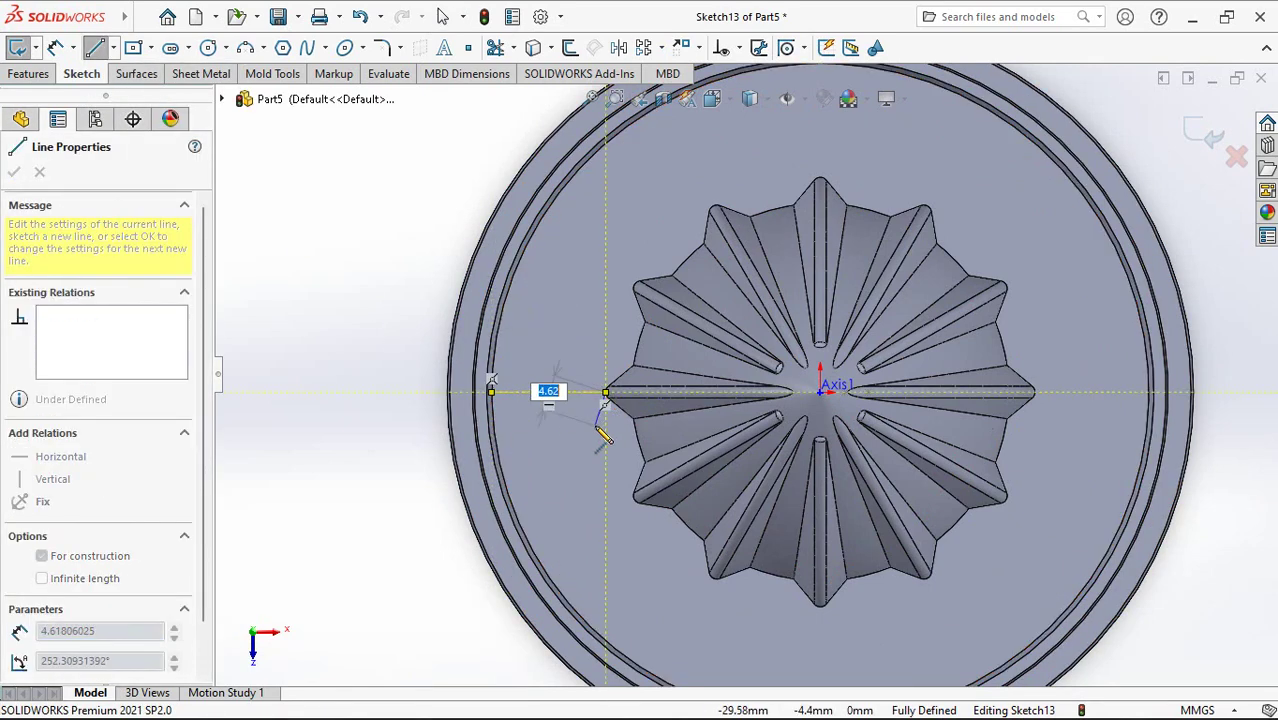
pyautogui.doubleClick(606, 395)
pyautogui.click(638, 342)
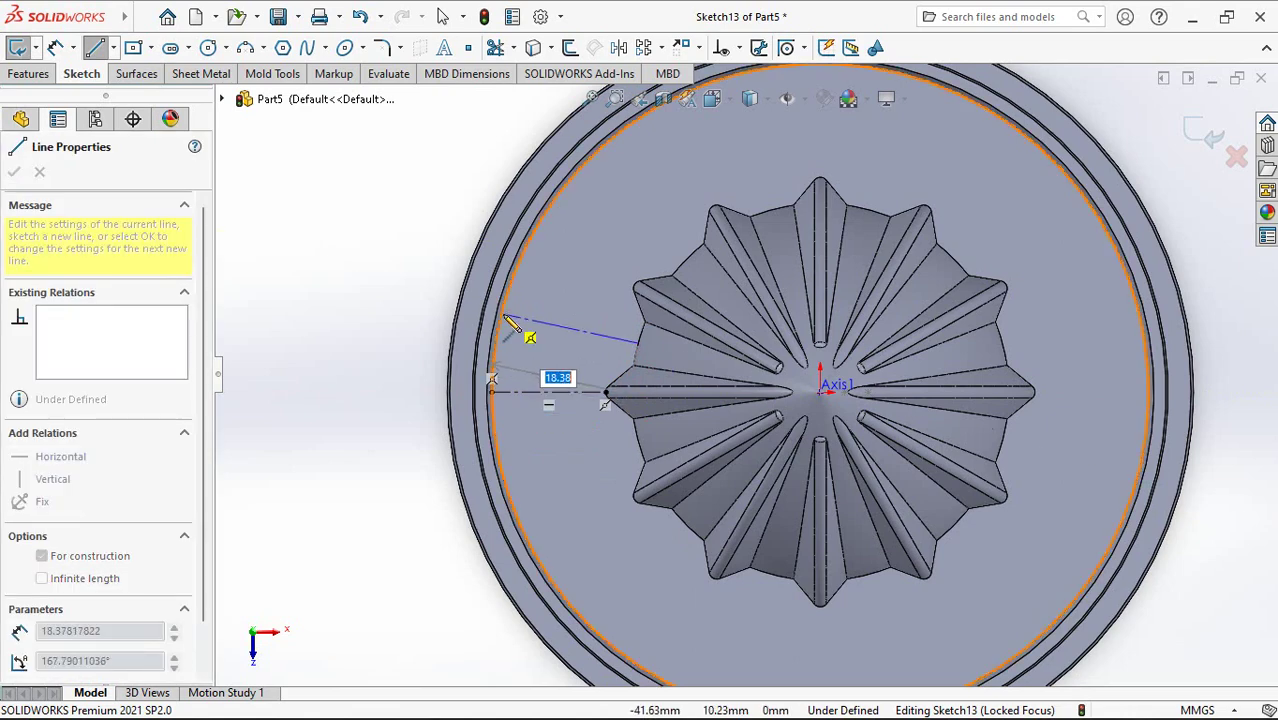
pyautogui.doubleClick(503, 296)
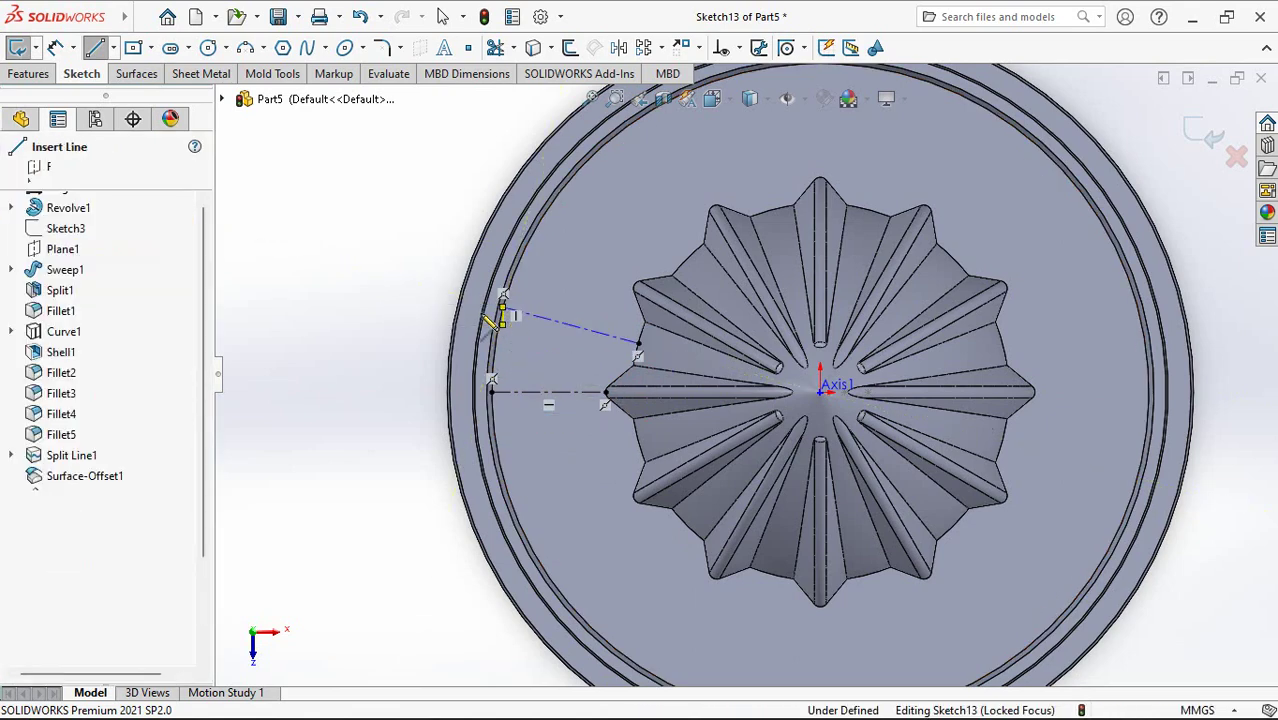
pyautogui.press('Escape')
# Step: Add a relation between the angled centerline (Line3) and the origin
pyautogui.click(739, 47)
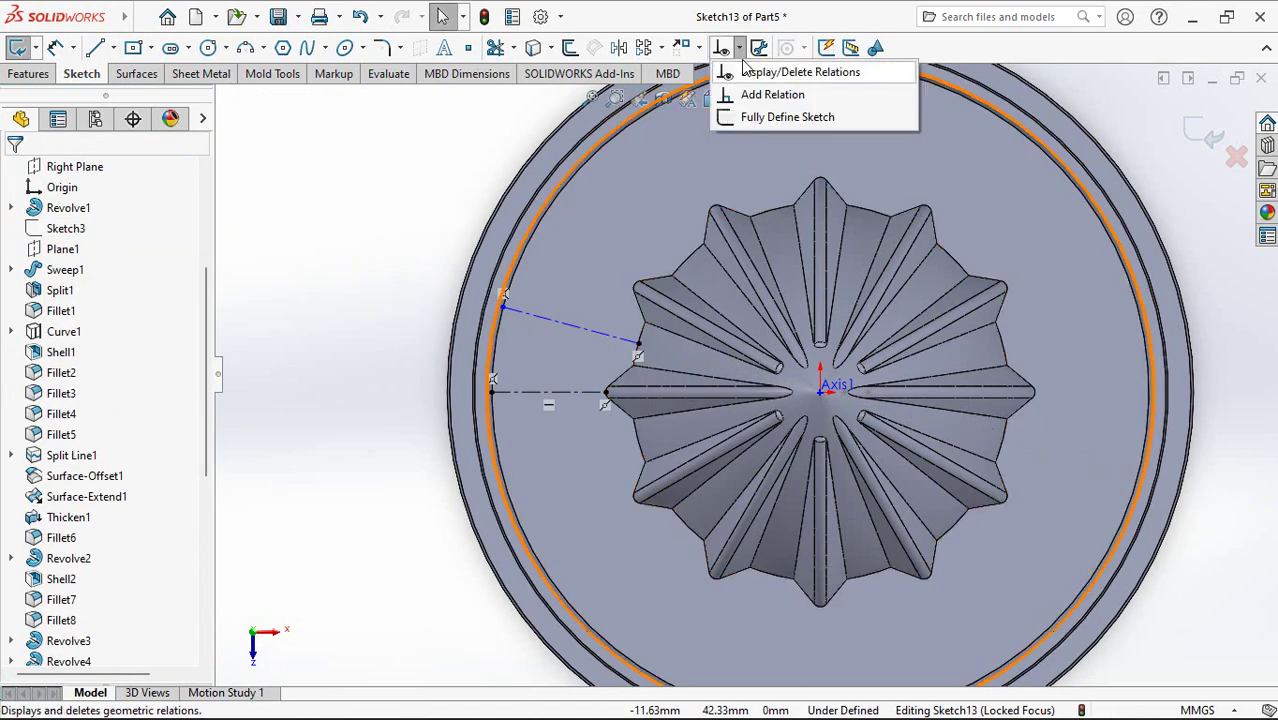
pyautogui.click(770, 94)
pyautogui.click(613, 332)
pyautogui.click(820, 392)
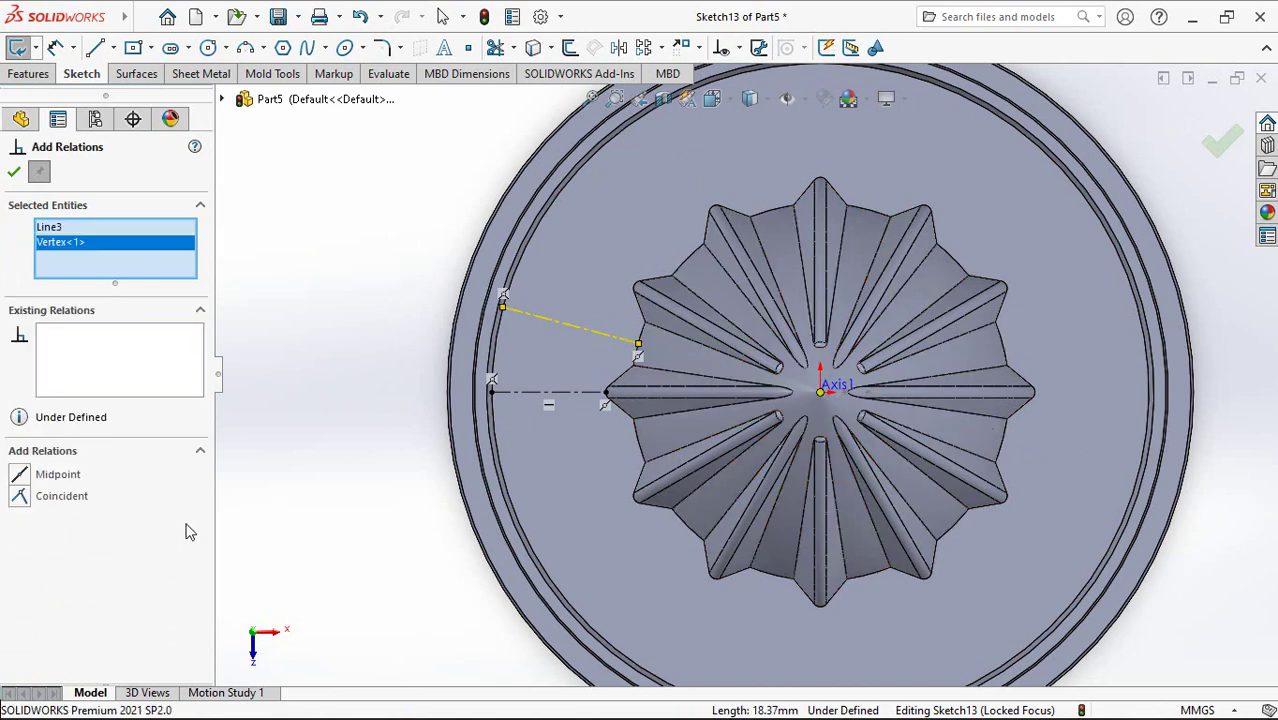
pyautogui.click(14, 171)
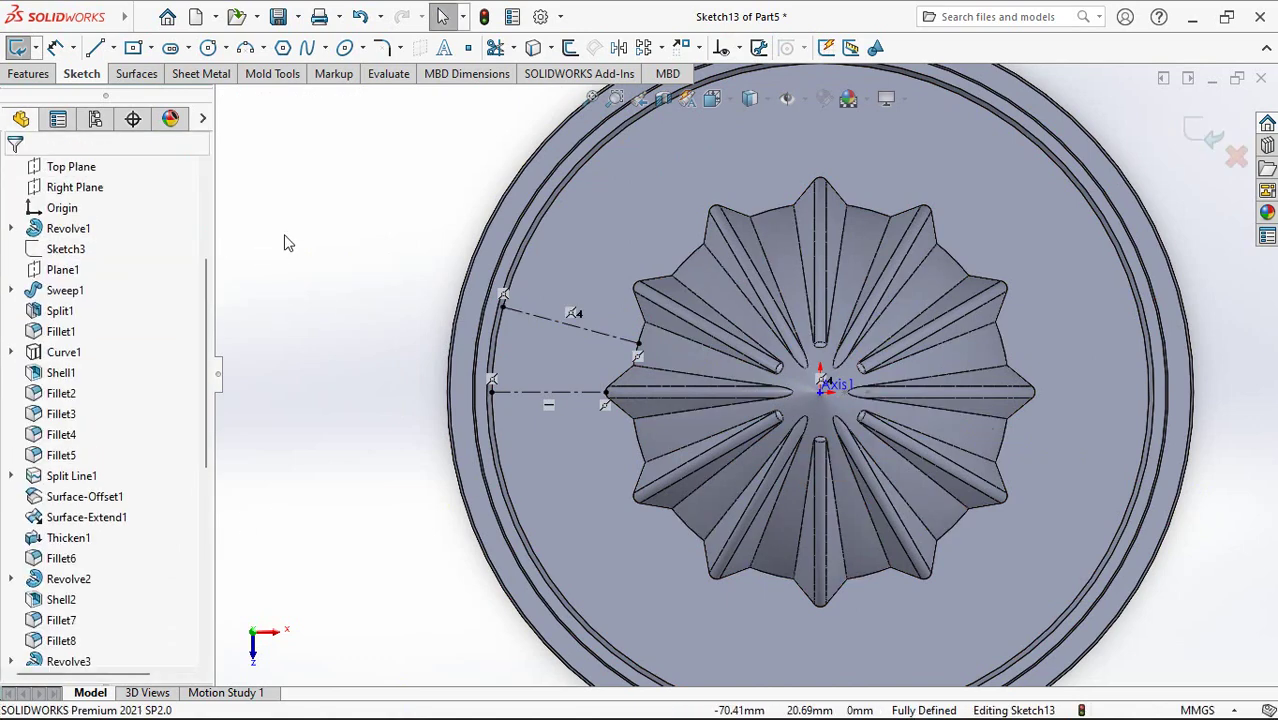
# Step: Choose the Centerpoint Straight Slot tool
pyautogui.click(188, 47)
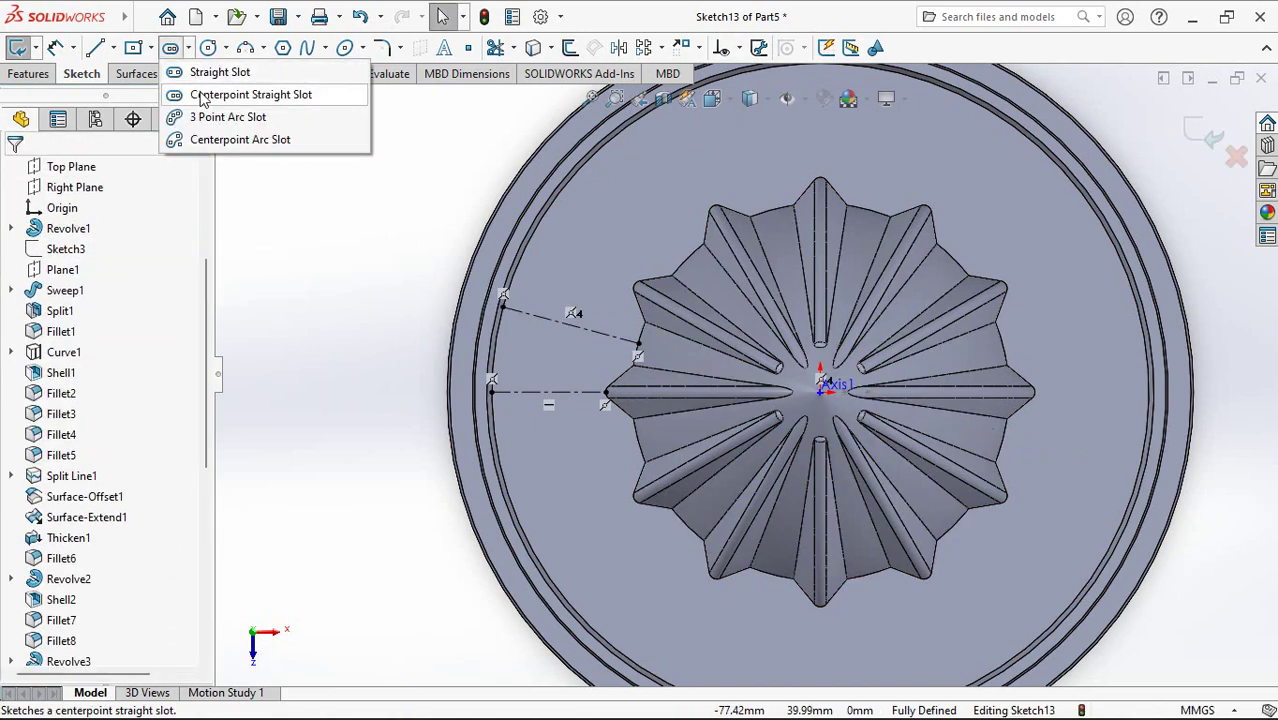
pyautogui.click(228, 91)
pyautogui.scroll(-3, 597, 360)
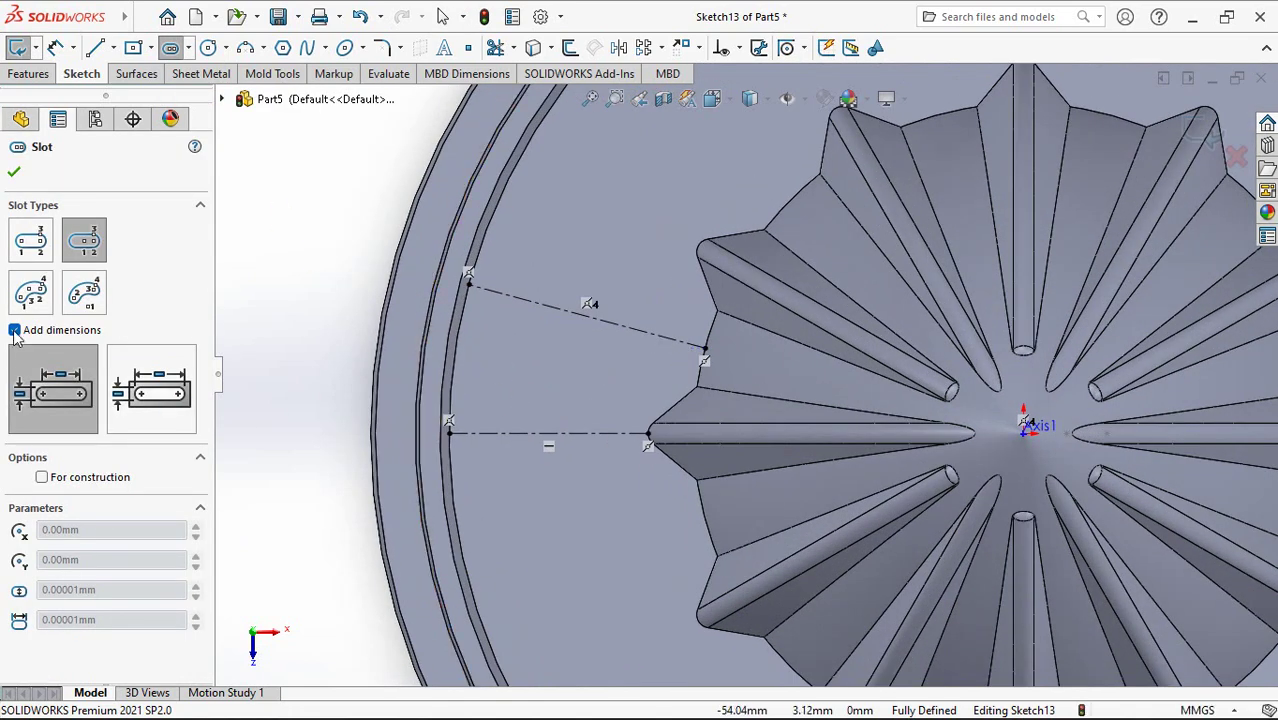
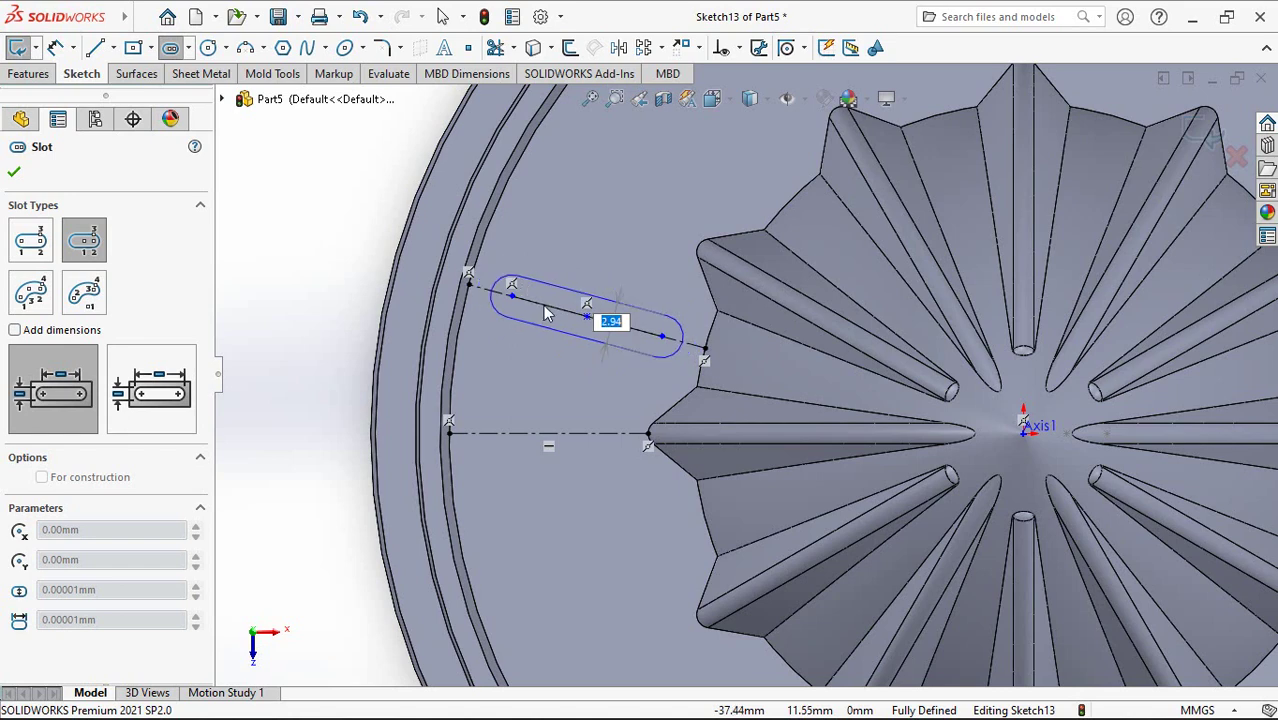
# Step: Finish the first slot and draw a second slot on the horizontal centreline out to the reamer edge
pyautogui.click(546, 313)
pyautogui.click(548, 433)
pyautogui.click(484, 433)
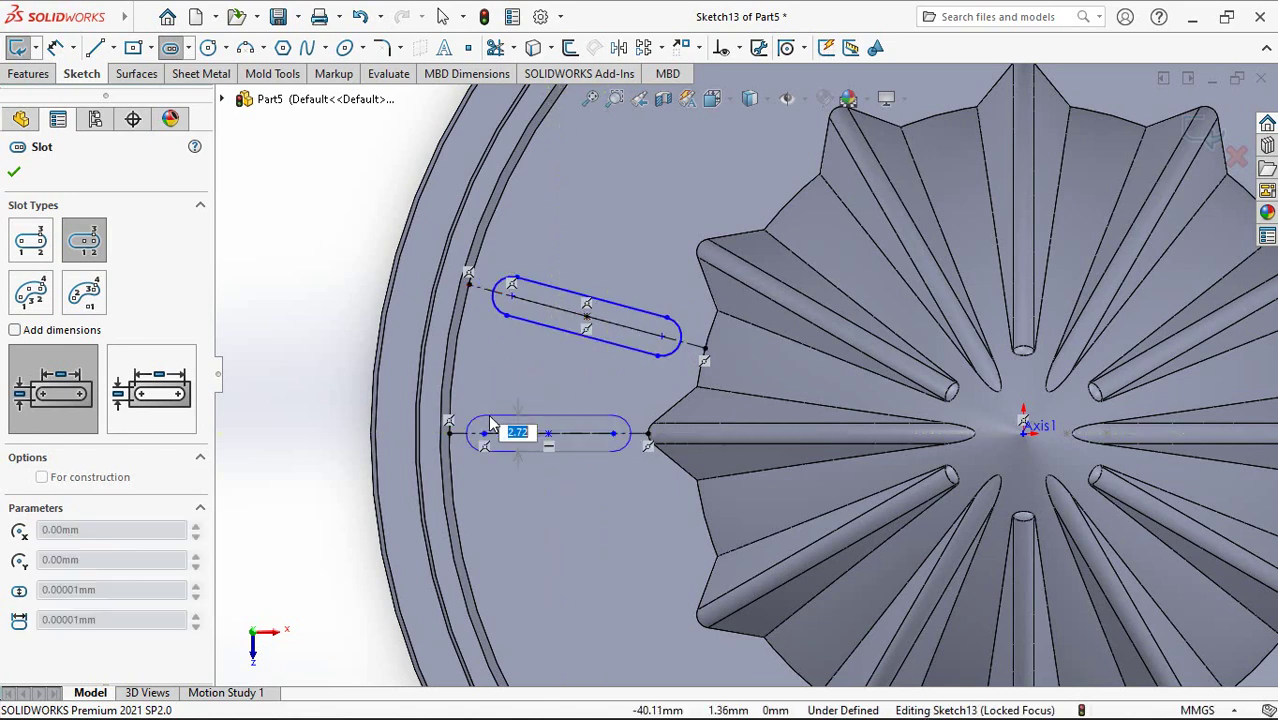
pyautogui.click(491, 425)
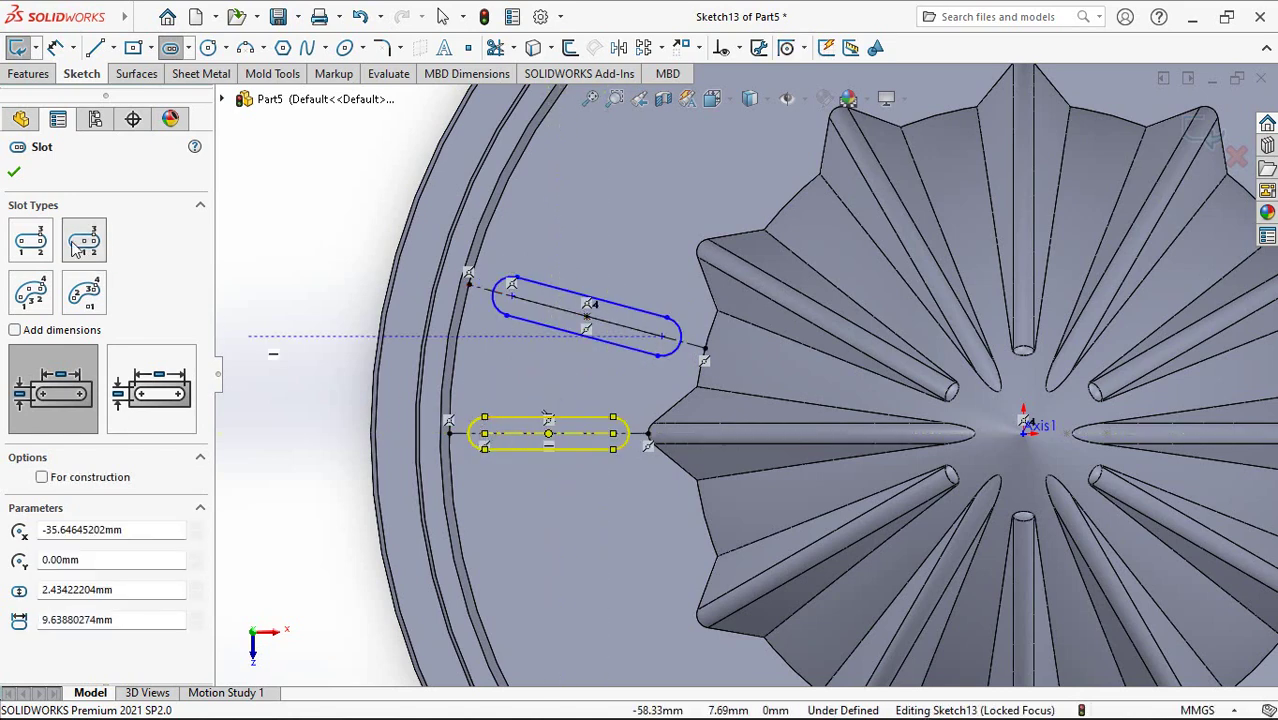
pyautogui.click(14, 172)
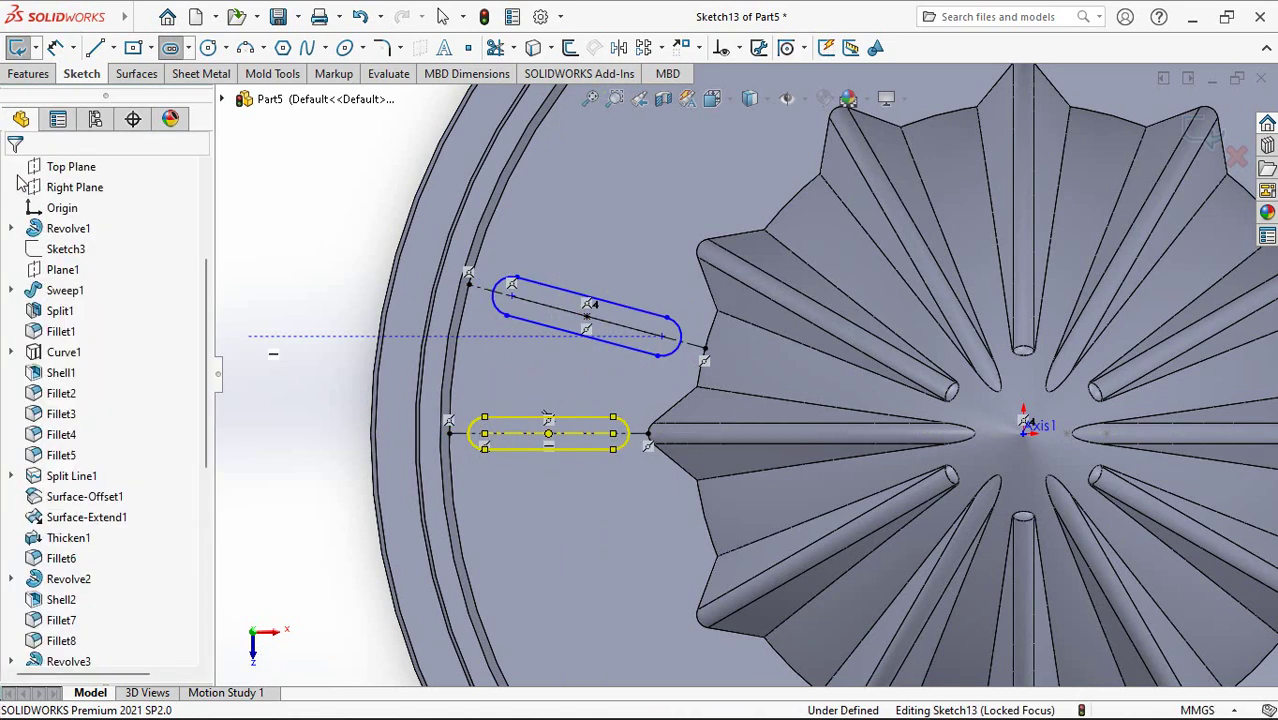
# Step: Dimension the upper slot's width to 2.80 mm
pyautogui.click(55, 47)
pyautogui.scroll(-2, 600, 290)
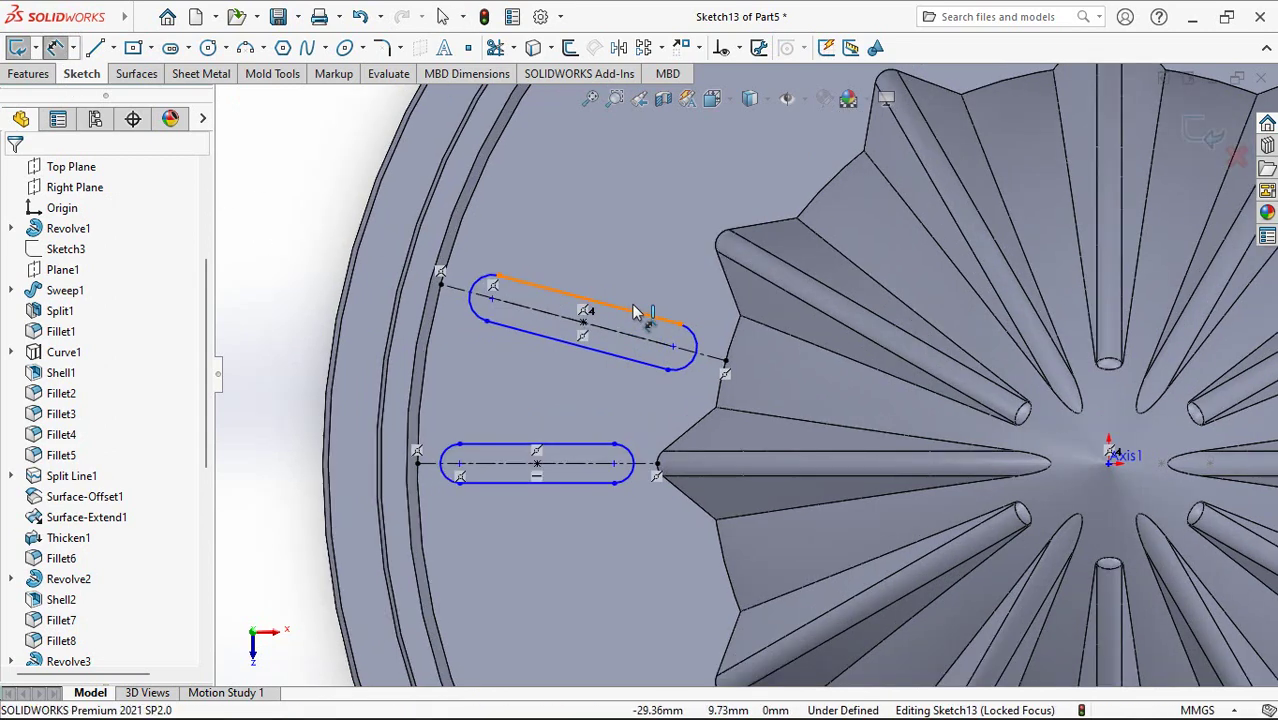
pyautogui.click(632, 320)
pyautogui.click(305, 245)
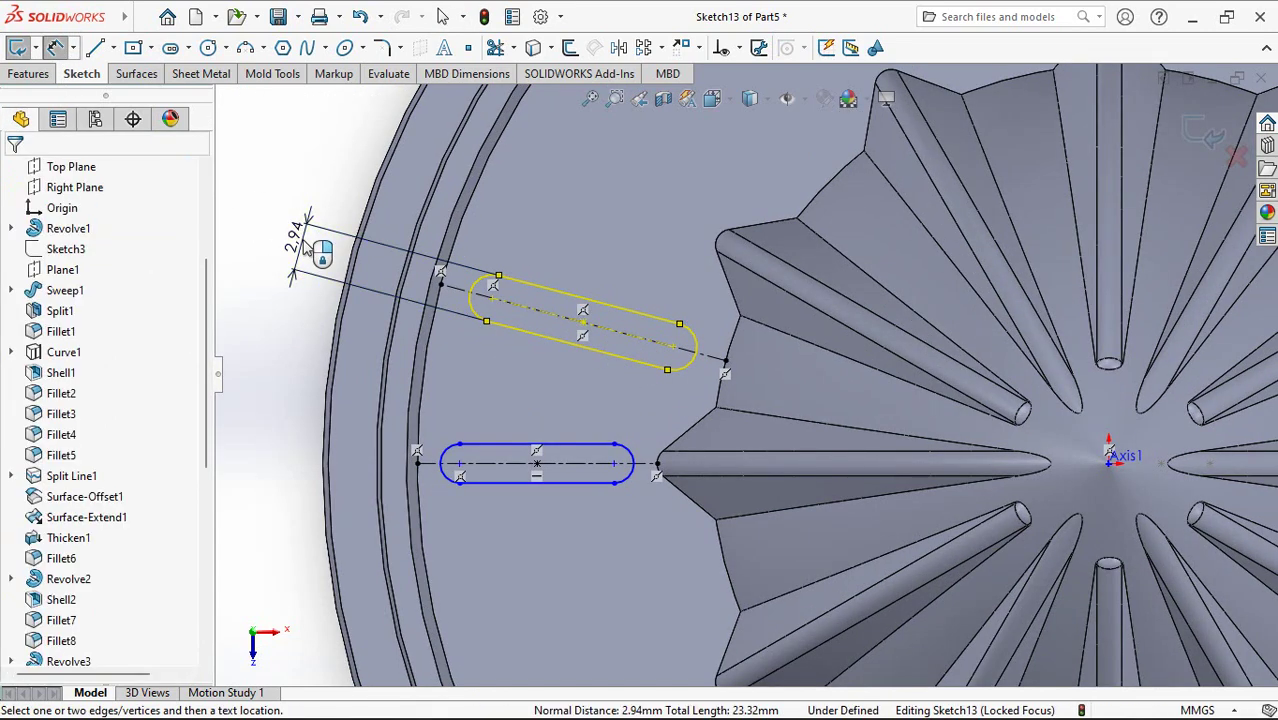
pyautogui.write('2.8')
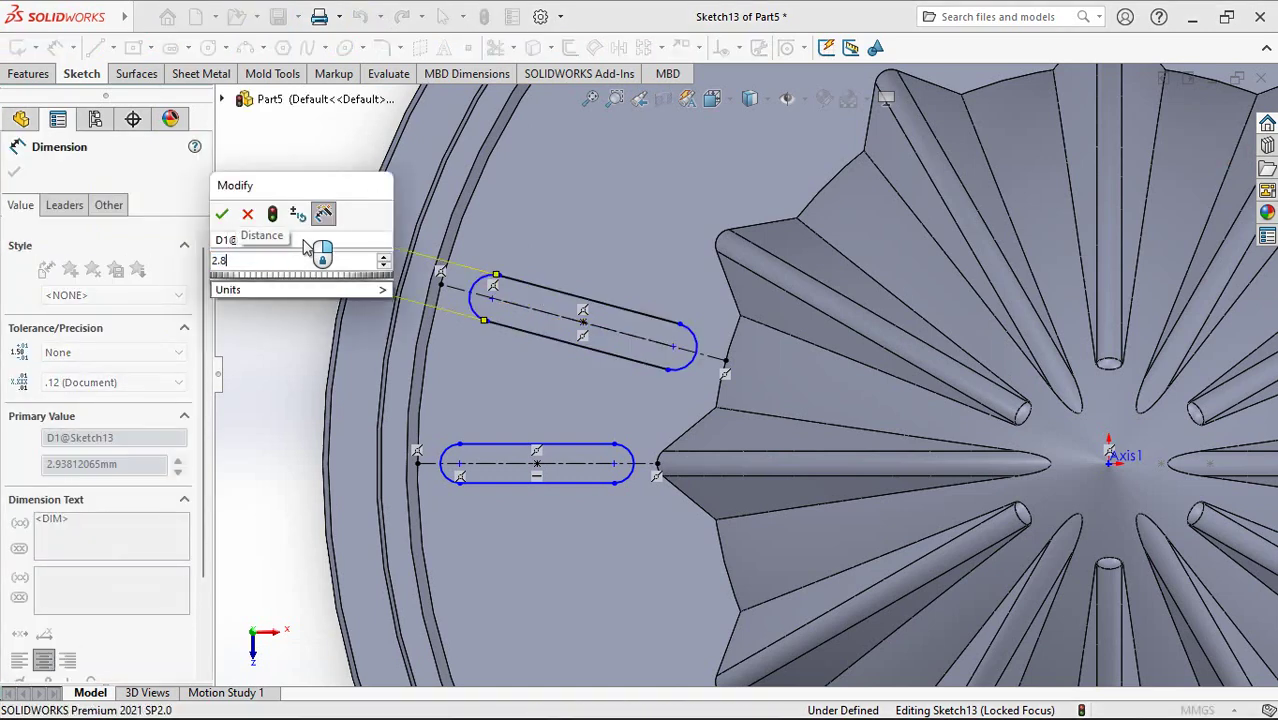
pyautogui.click(222, 214)
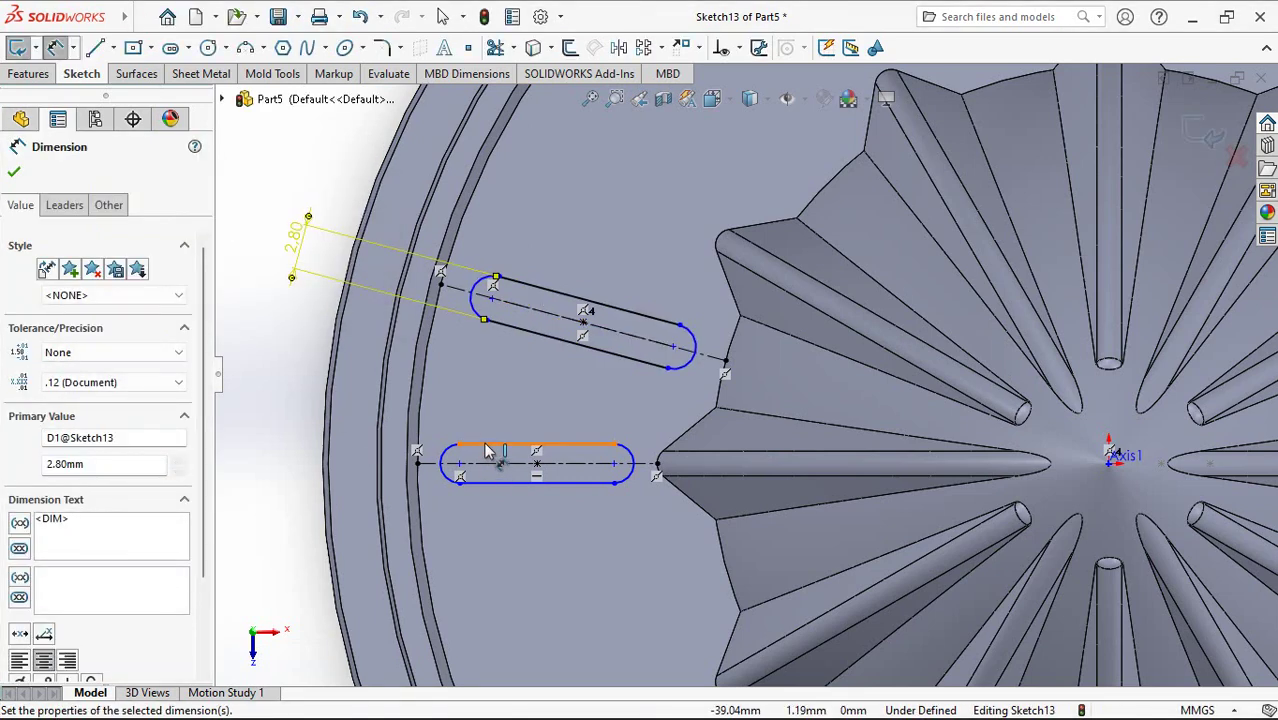
# Step: Dimension the lower slot's width to 2.80 mm as well
pyautogui.click(497, 482)
pyautogui.click(282, 462)
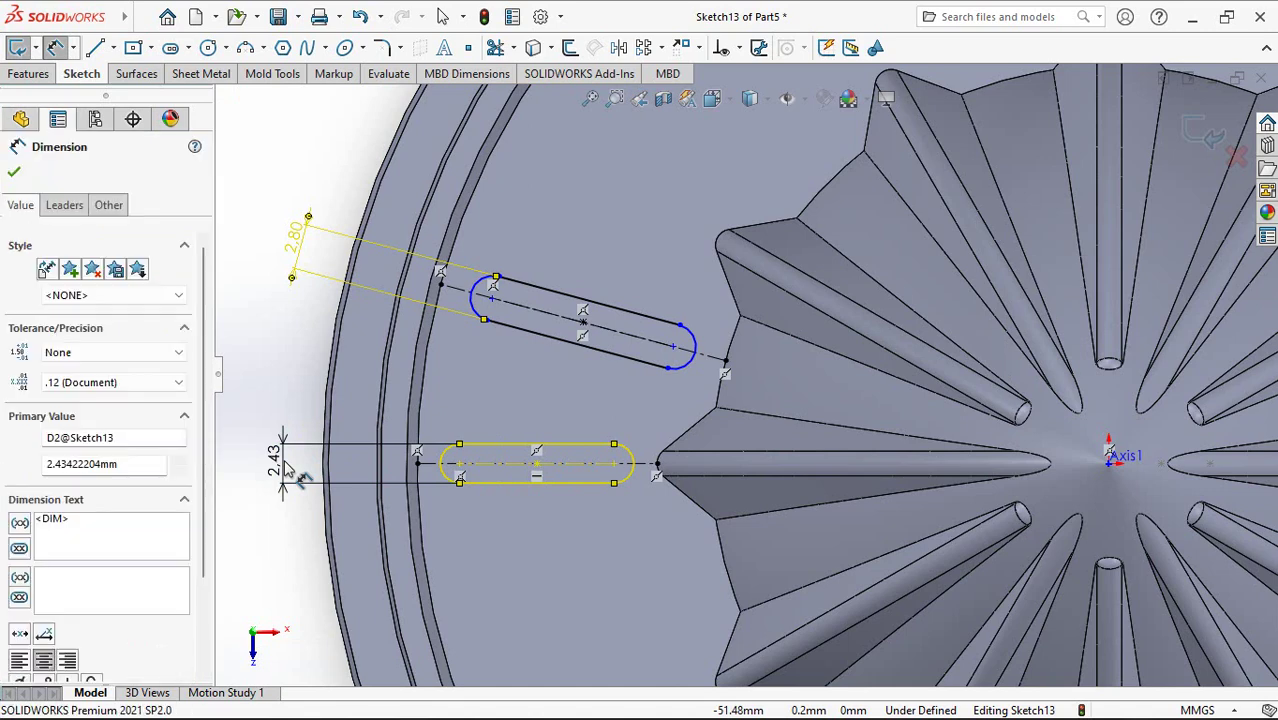
pyautogui.write('2,8')
pyautogui.click(203, 438)
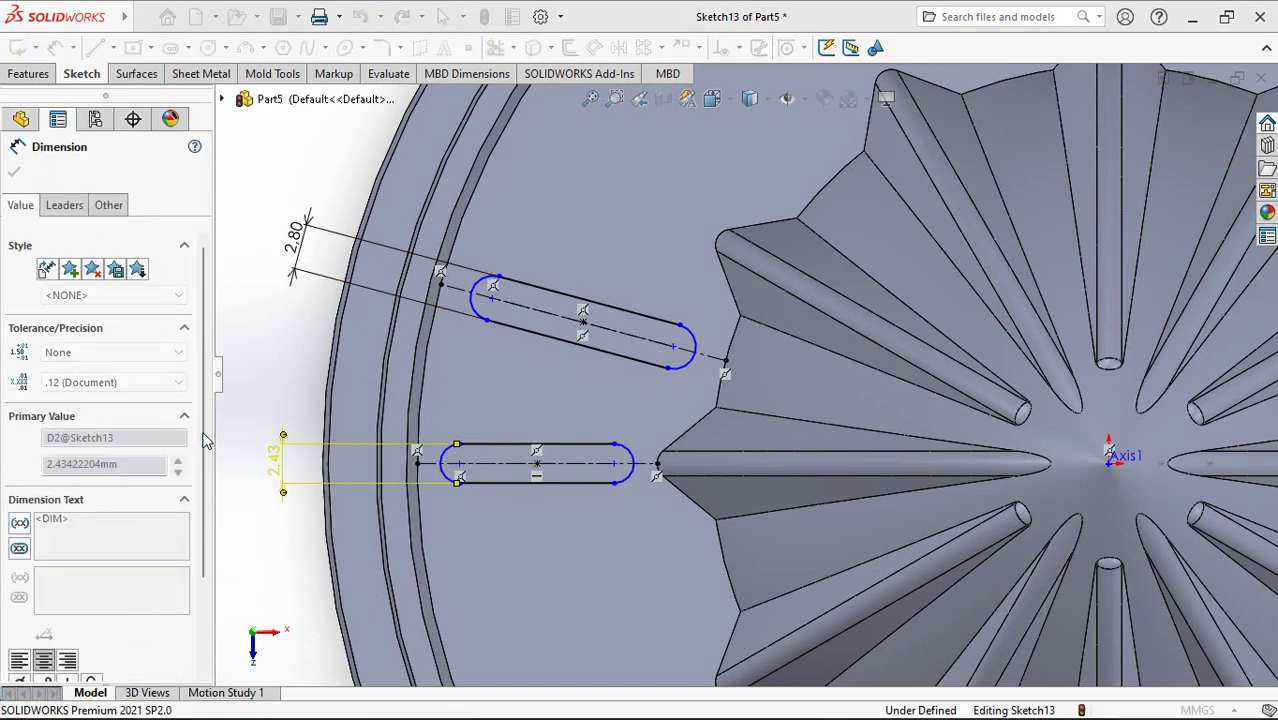
pyautogui.press('Escape')
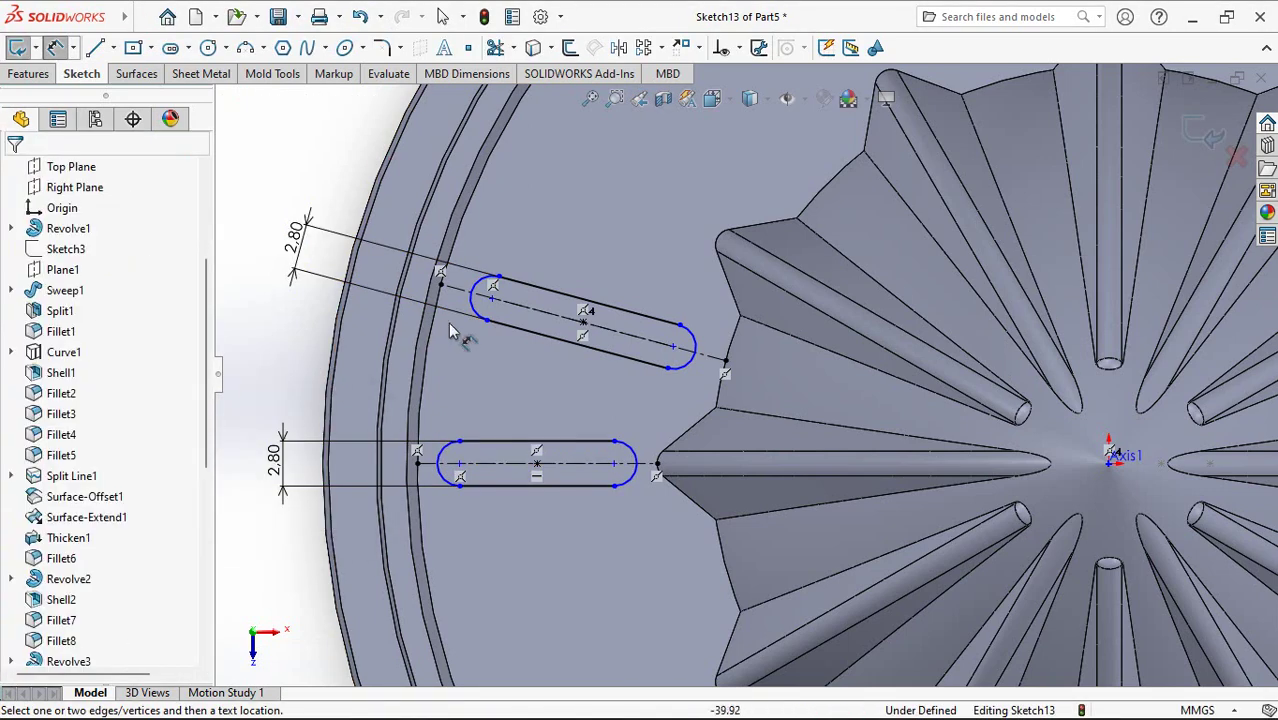
pyautogui.scroll(-2, 448, 322)
pyautogui.press('Escape')
pyautogui.click(496, 288)
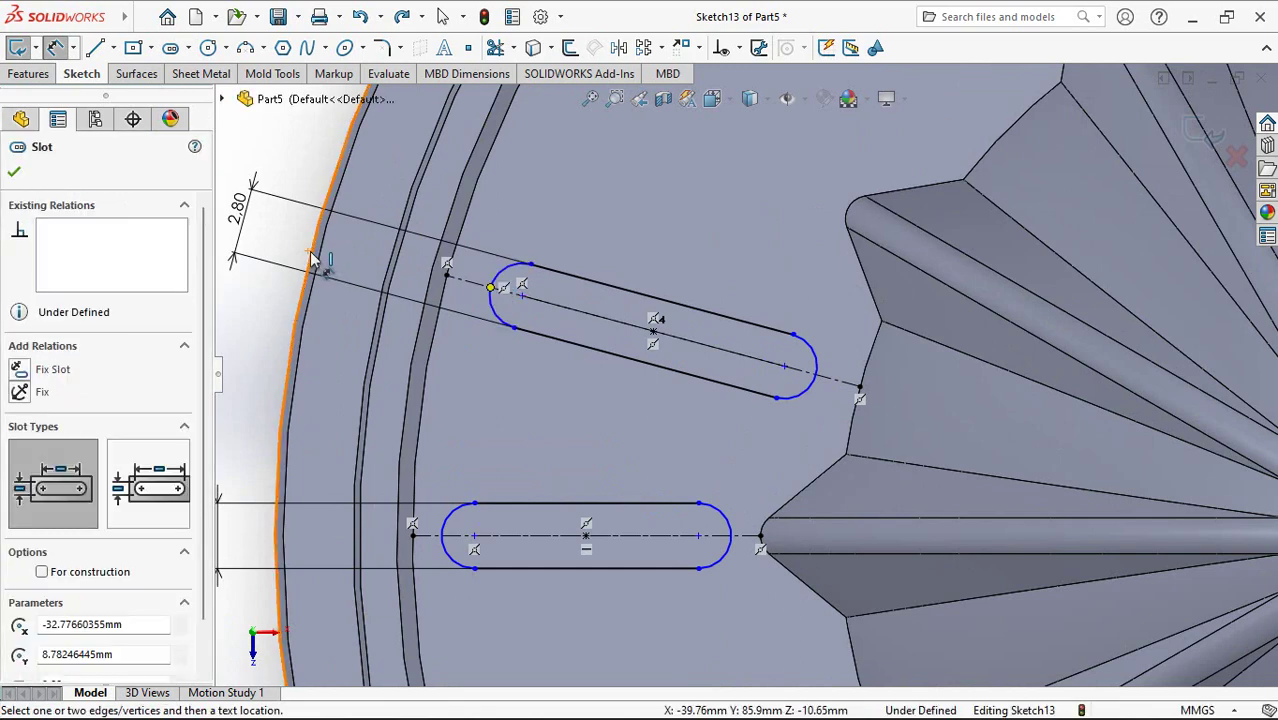
# Step: Place the upper slot 7.50 mm from the outer edge, measured to the arc's minimum point
pyautogui.click(314, 250)
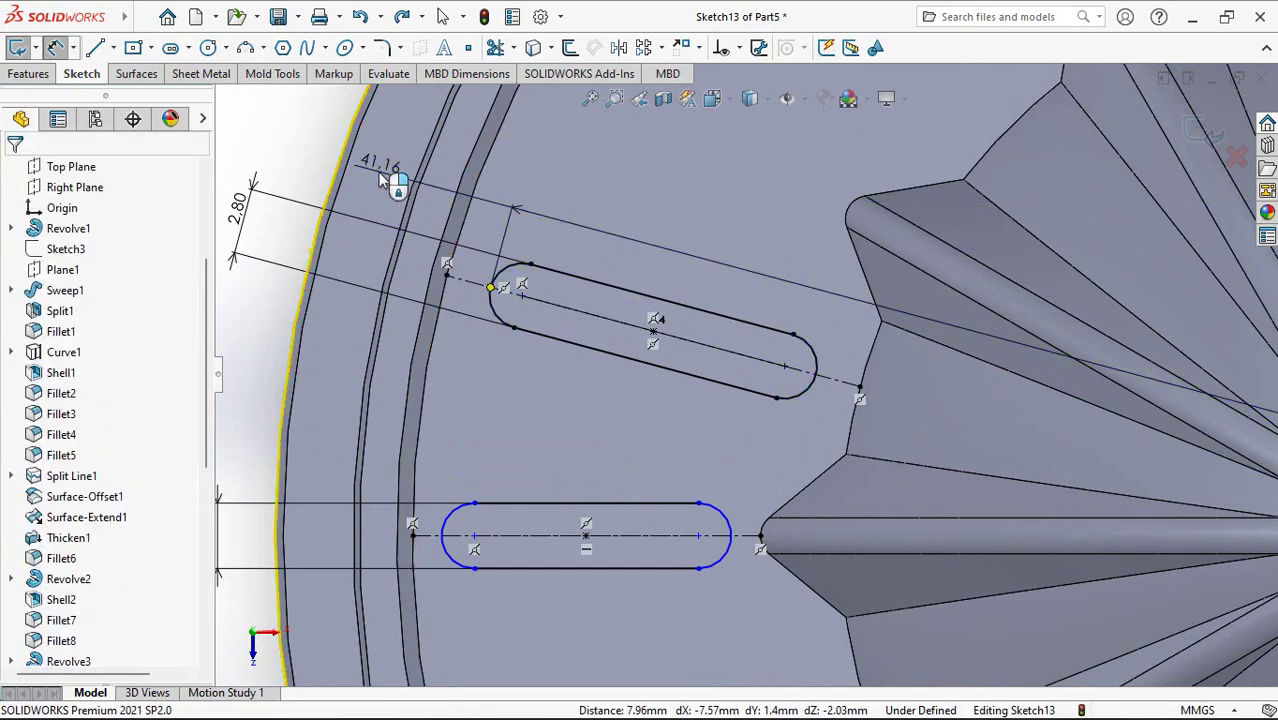
pyautogui.click(383, 178)
pyautogui.click(299, 146)
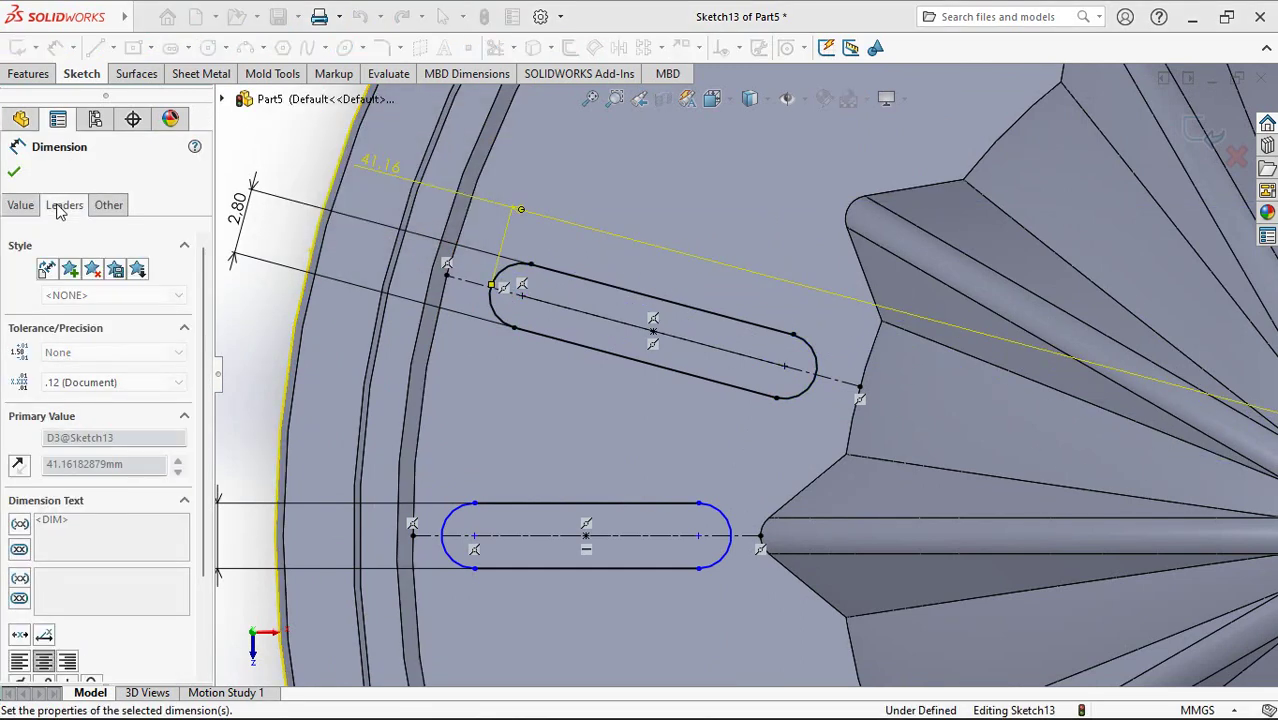
pyautogui.click(58, 205)
pyautogui.scroll(-5, 95, 560)
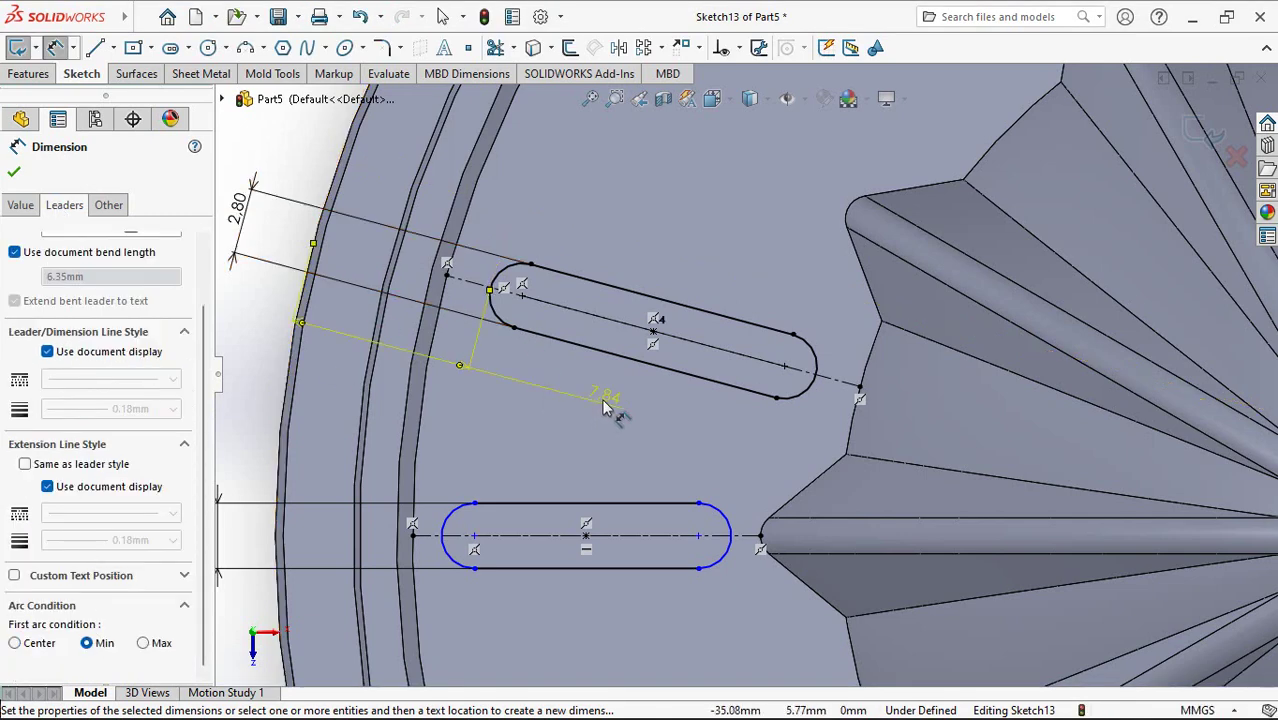
pyautogui.click(388, 178)
pyautogui.write('7')
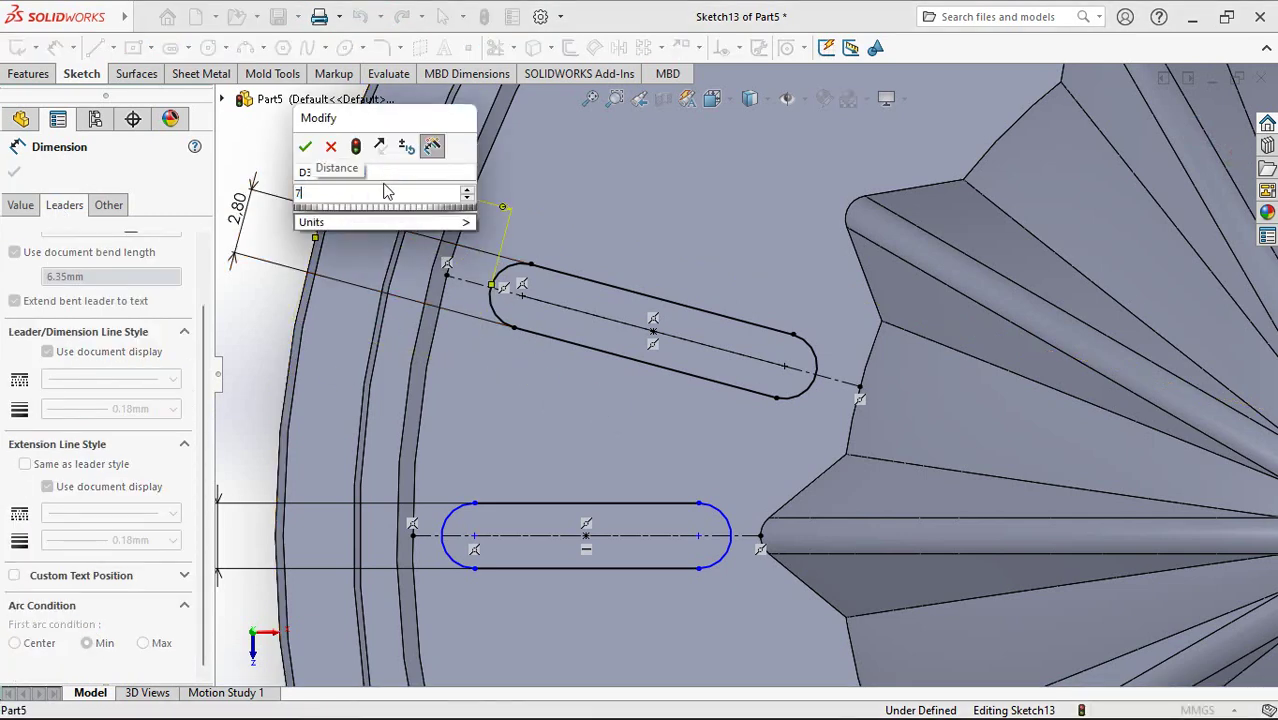
pyautogui.write(',5')
pyautogui.click(306, 150)
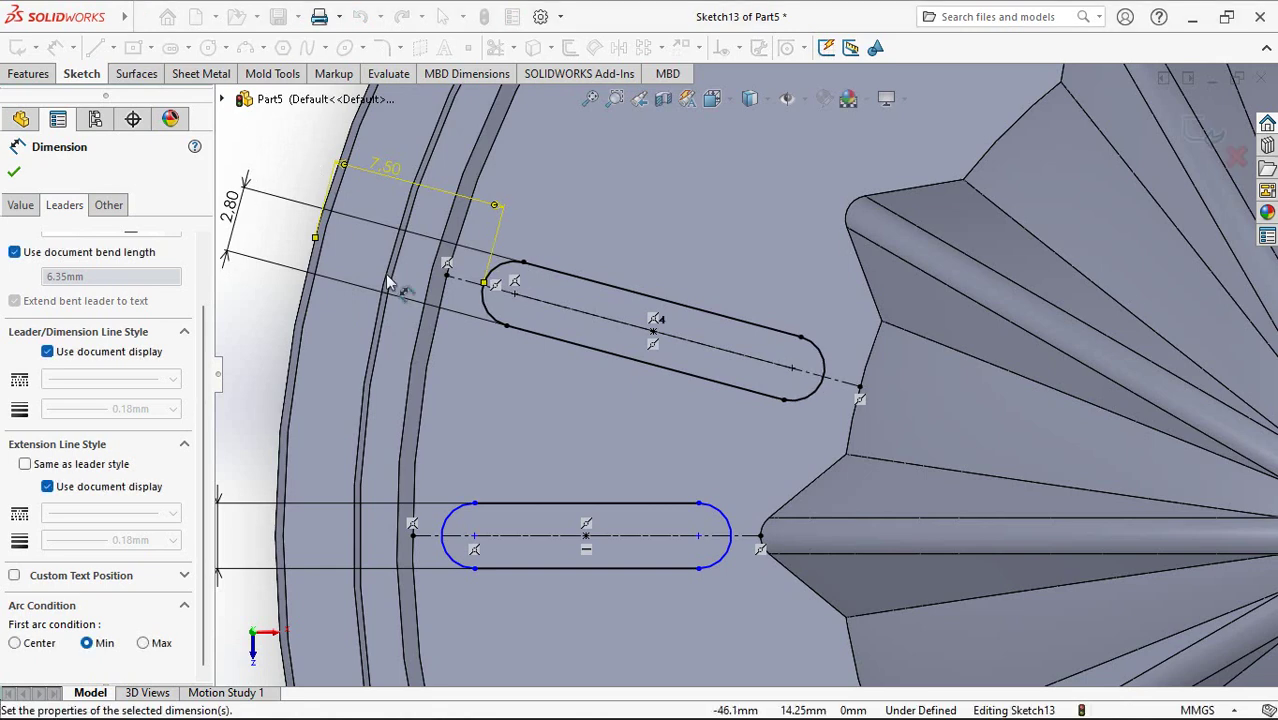
# Step: Place the lower slot's end arc 7.50 mm from the outer edge, also using Min arc condition
pyautogui.click(440, 545)
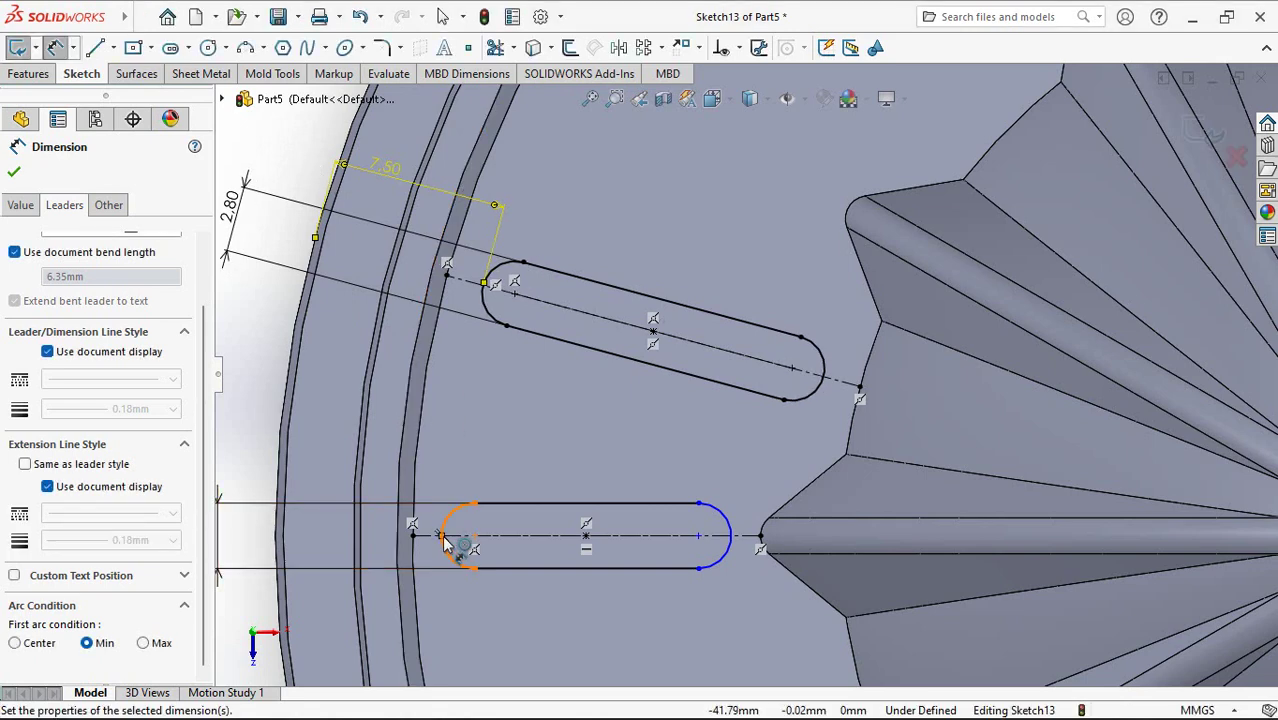
pyautogui.click(280, 553)
pyautogui.click(250, 428)
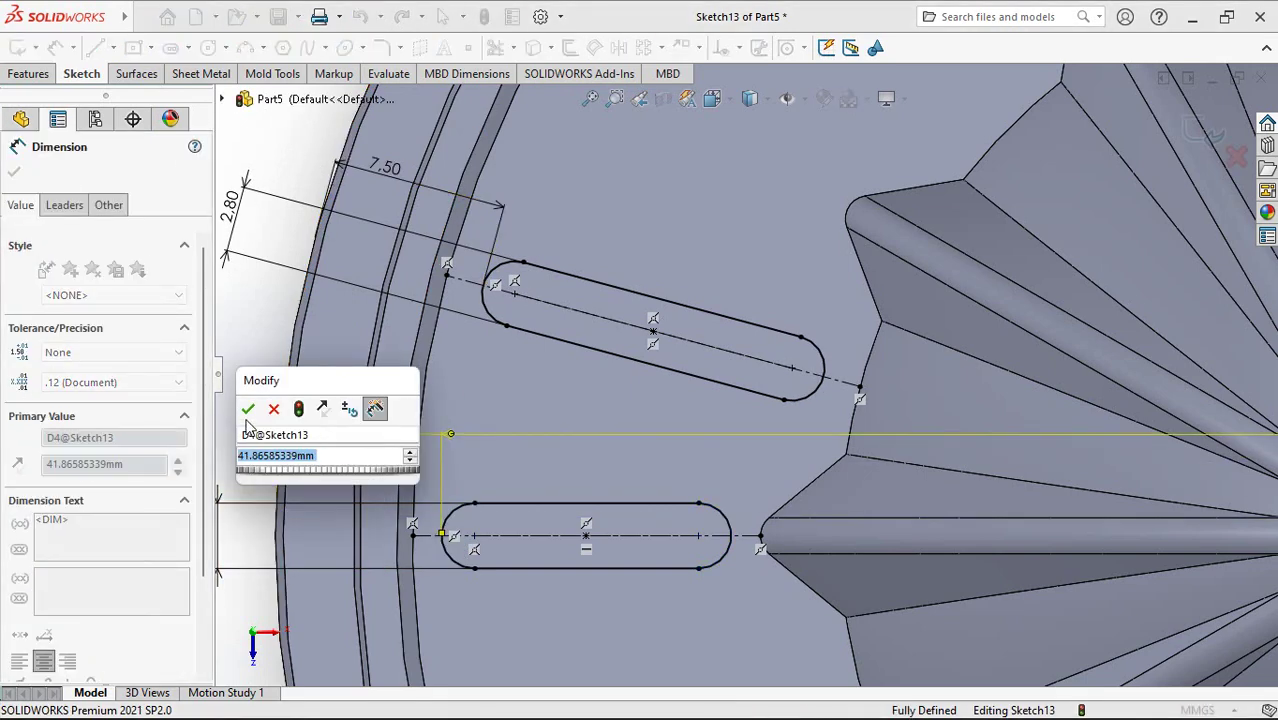
pyautogui.click(248, 409)
pyautogui.click(64, 205)
pyautogui.scroll(-3, 140, 623)
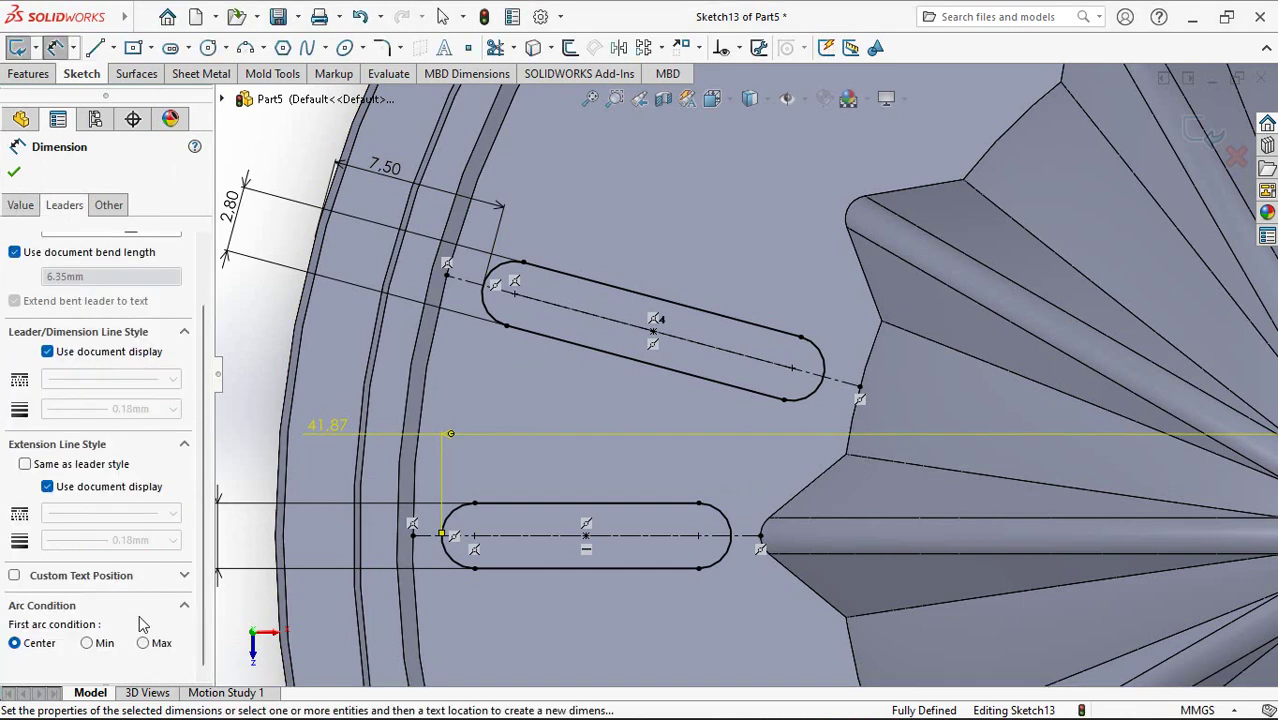
pyautogui.click(322, 434)
pyautogui.write('7.5')
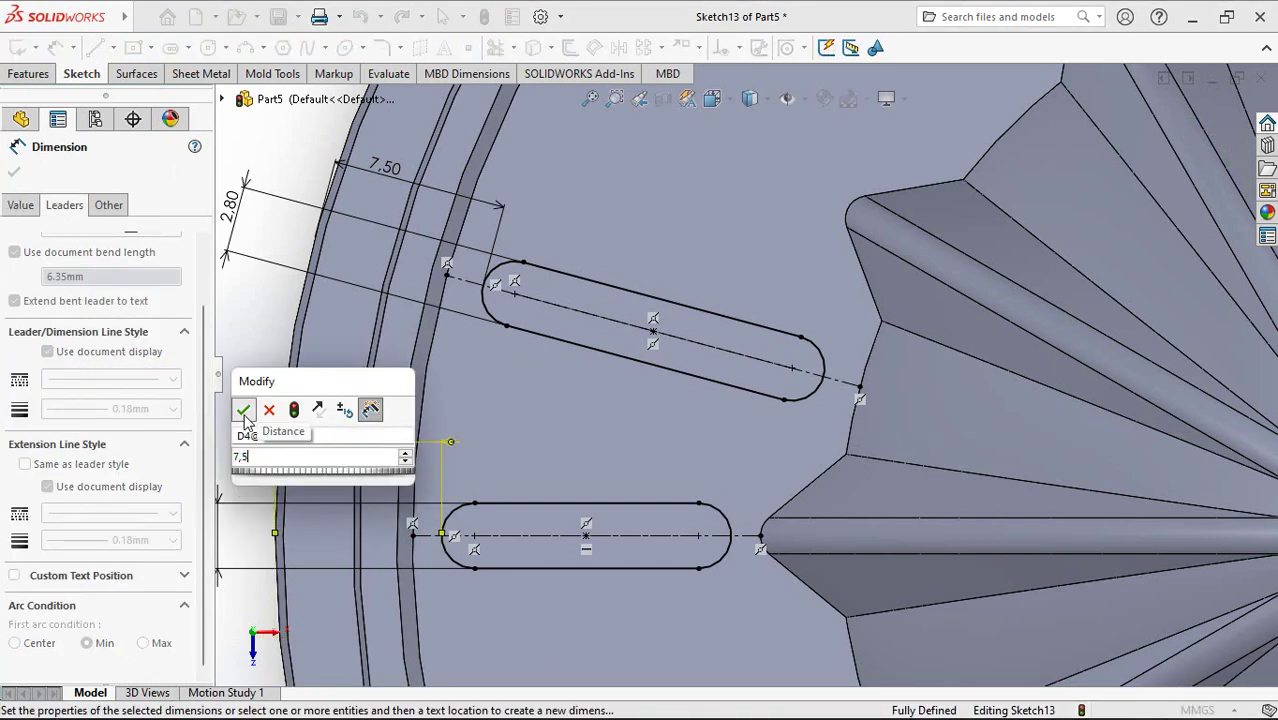
pyautogui.click(243, 409)
pyautogui.press('Escape')
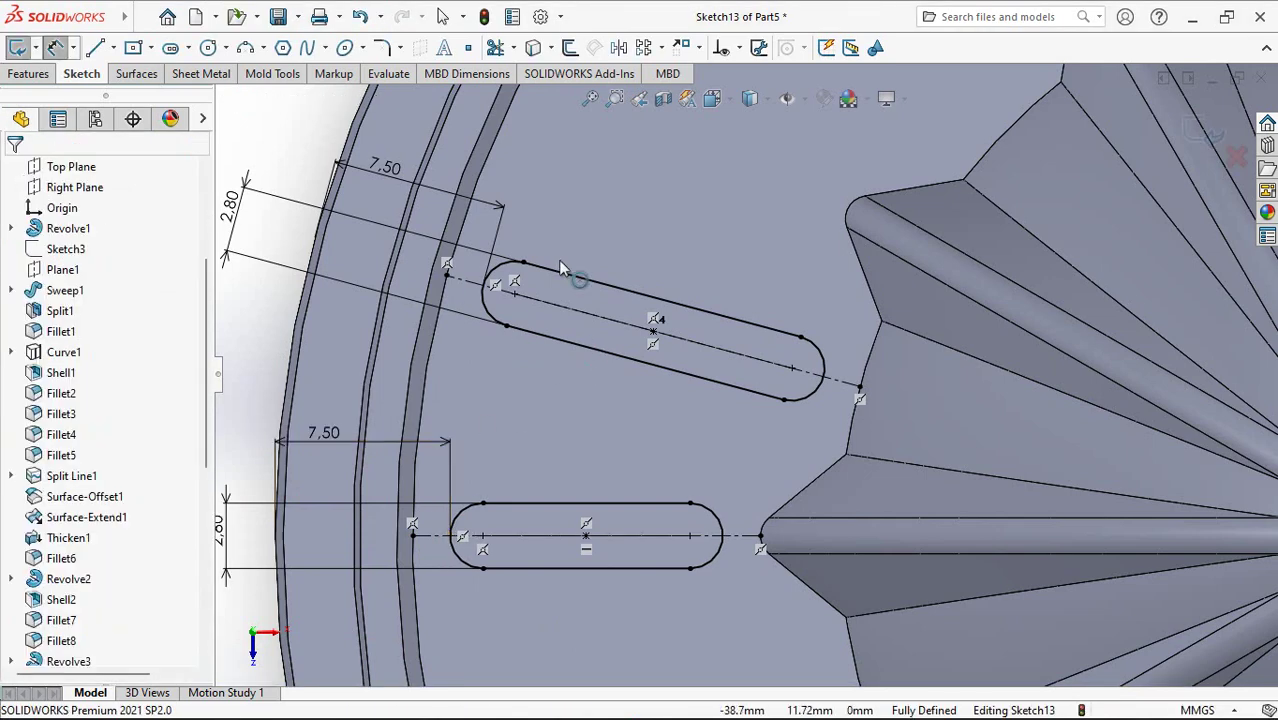
pyautogui.scroll(5, 650, 262)
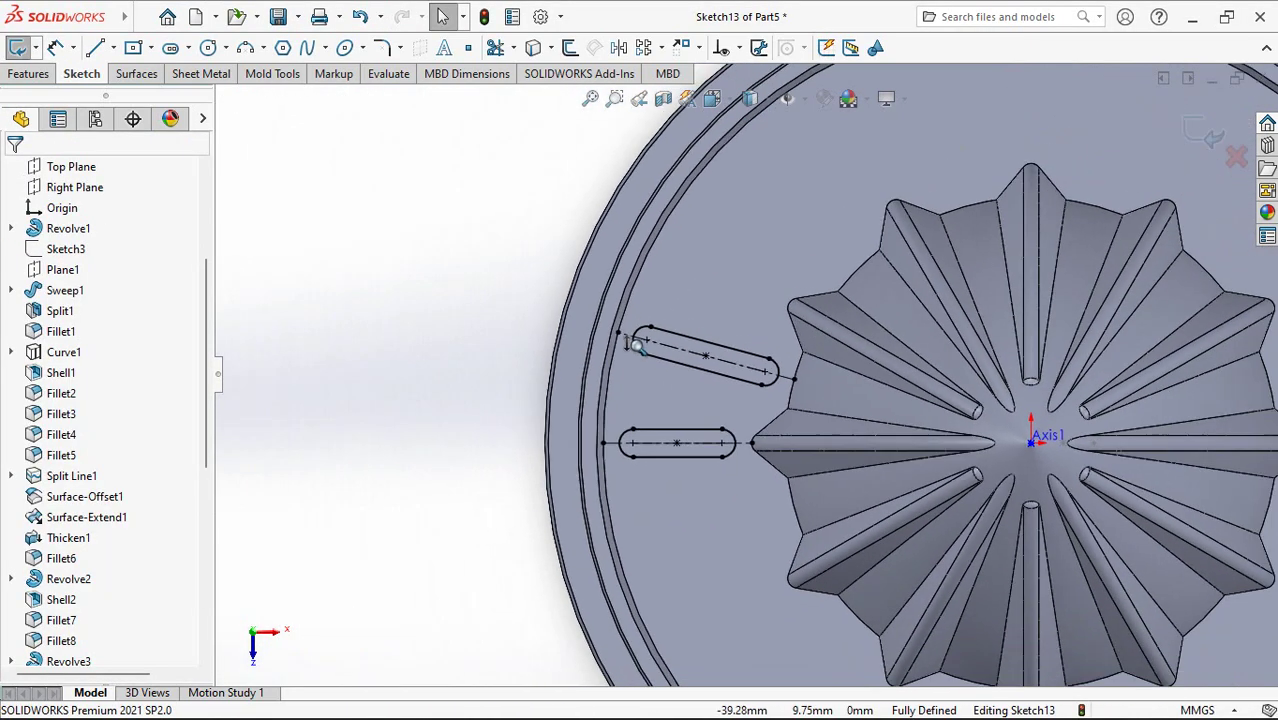
# Step: Cut the slots 10 mm blind and circular-pattern Cut-Extrude2 12 times about Axis1
pyautogui.click(1188, 137)
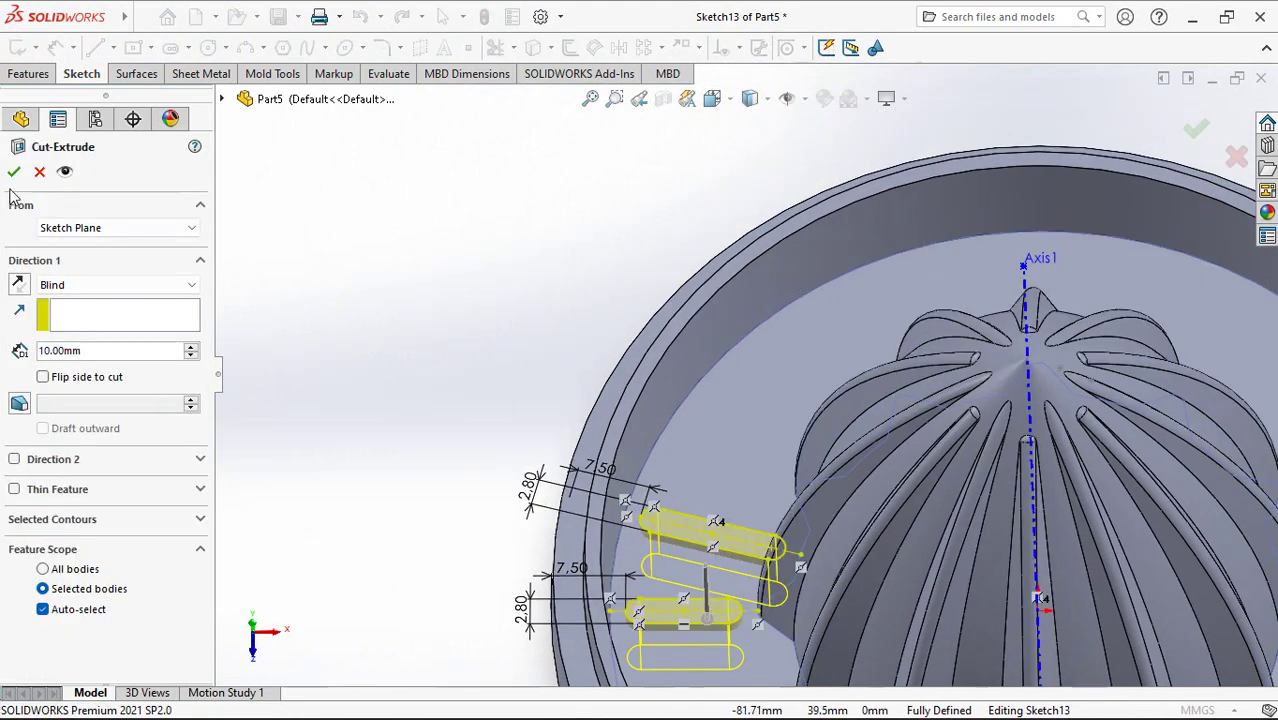
pyautogui.click(14, 172)
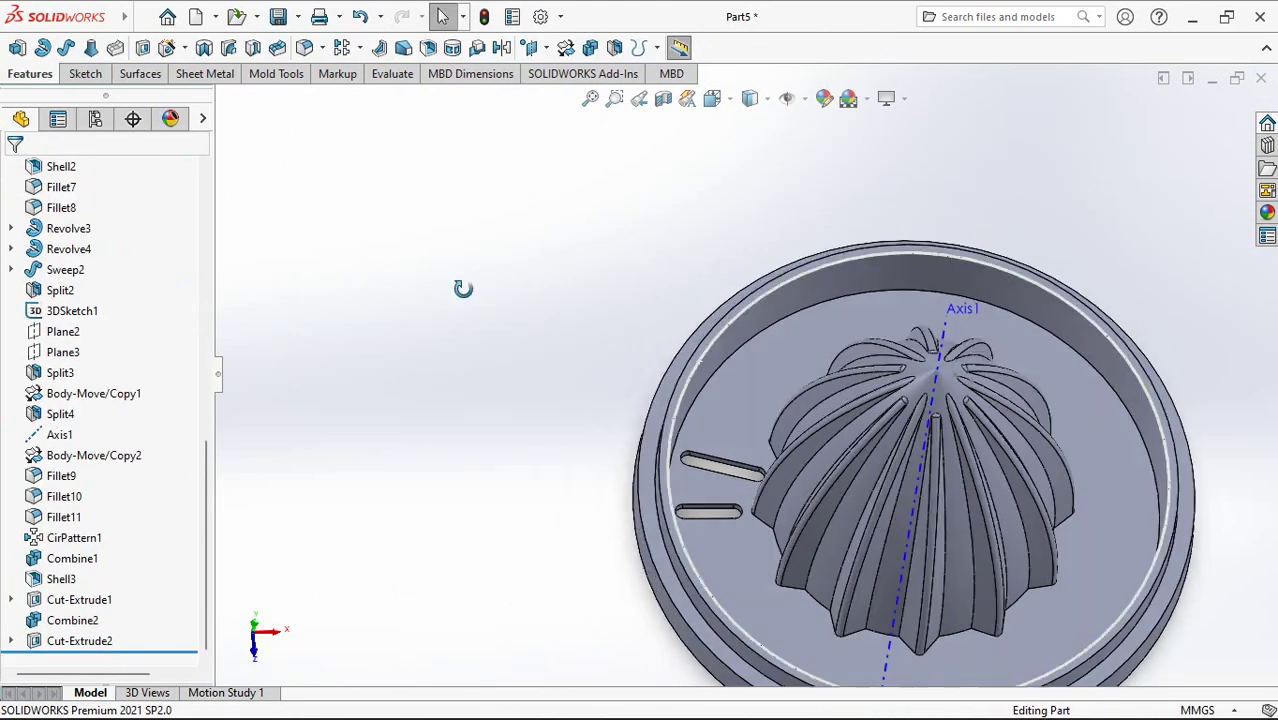
pyautogui.click(360, 48)
pyautogui.click(400, 94)
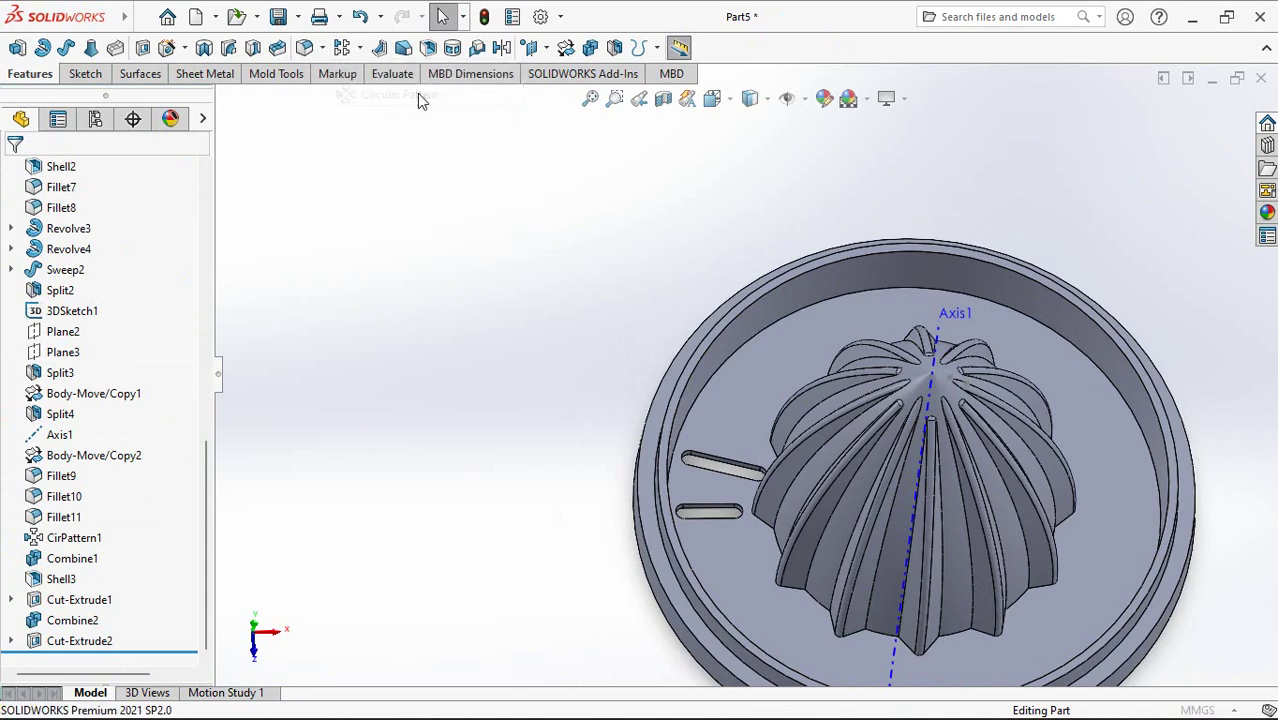
pyautogui.click(137, 232)
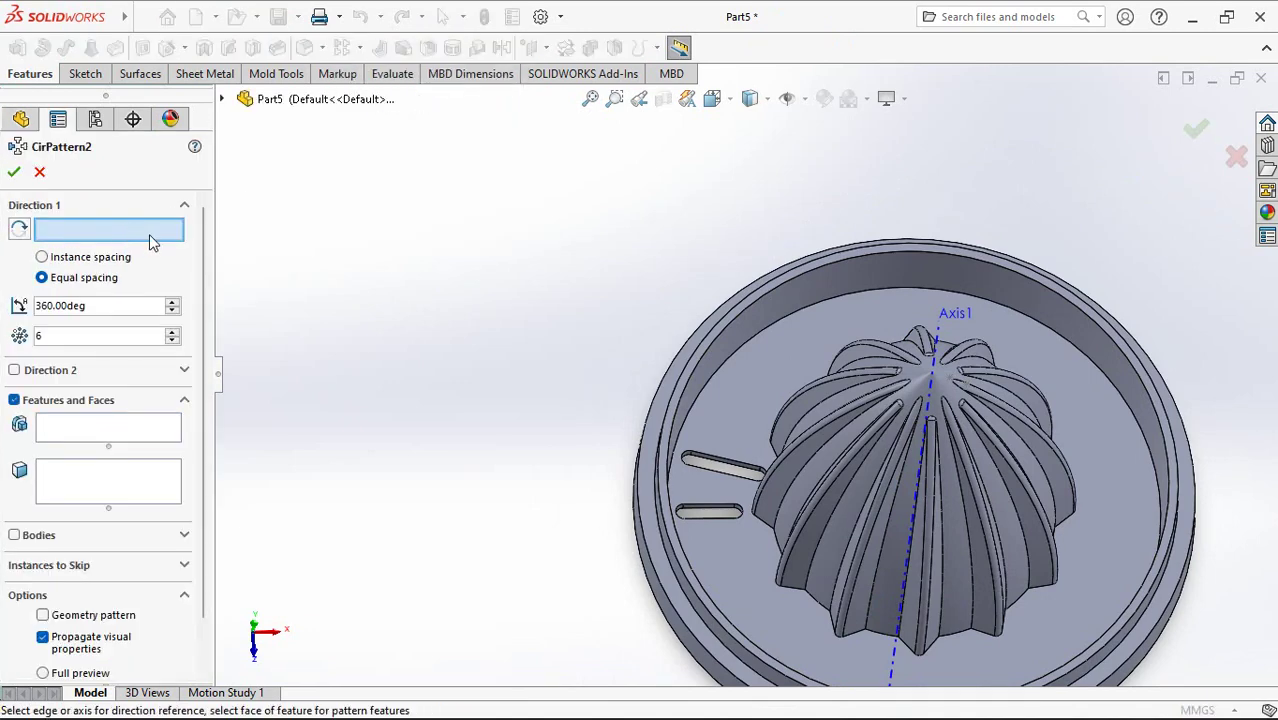
pyautogui.click(930, 370)
pyautogui.scroll(-5, 750, 455)
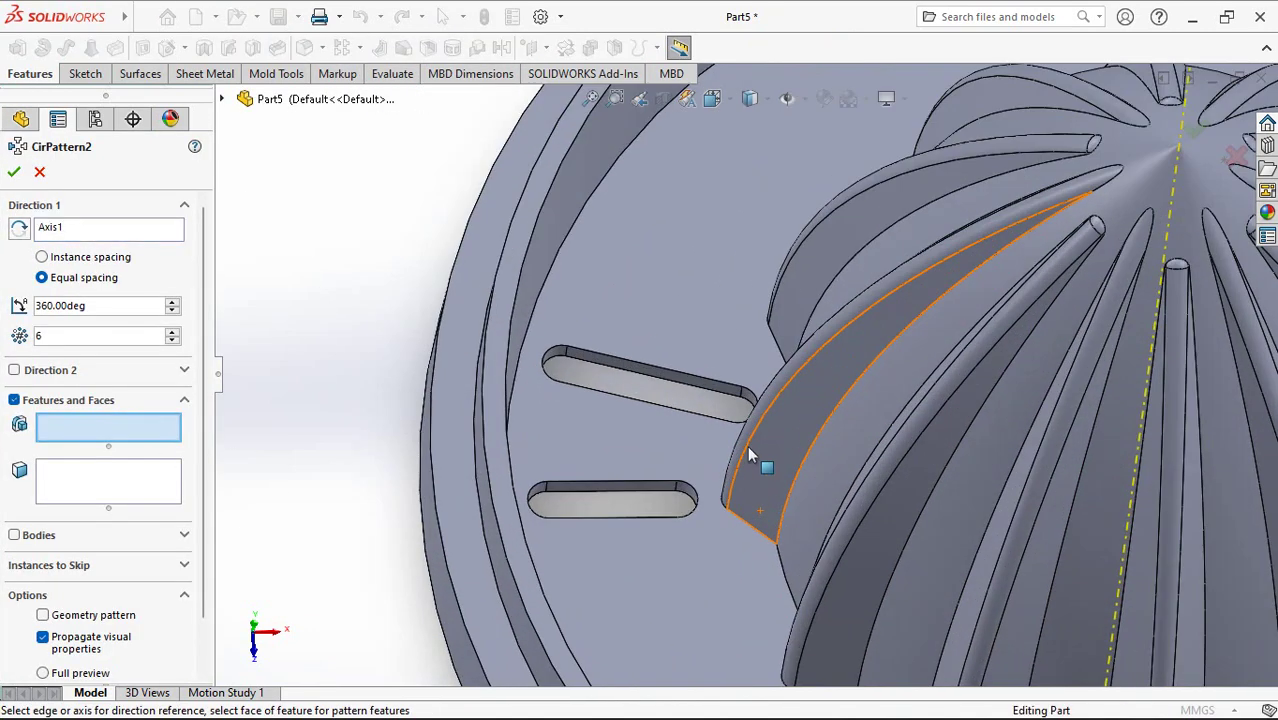
pyautogui.click(707, 393)
pyautogui.scroll(5, 720, 395)
pyautogui.click(172, 335)
pyautogui.click(172, 335)
pyautogui.click(172, 335)
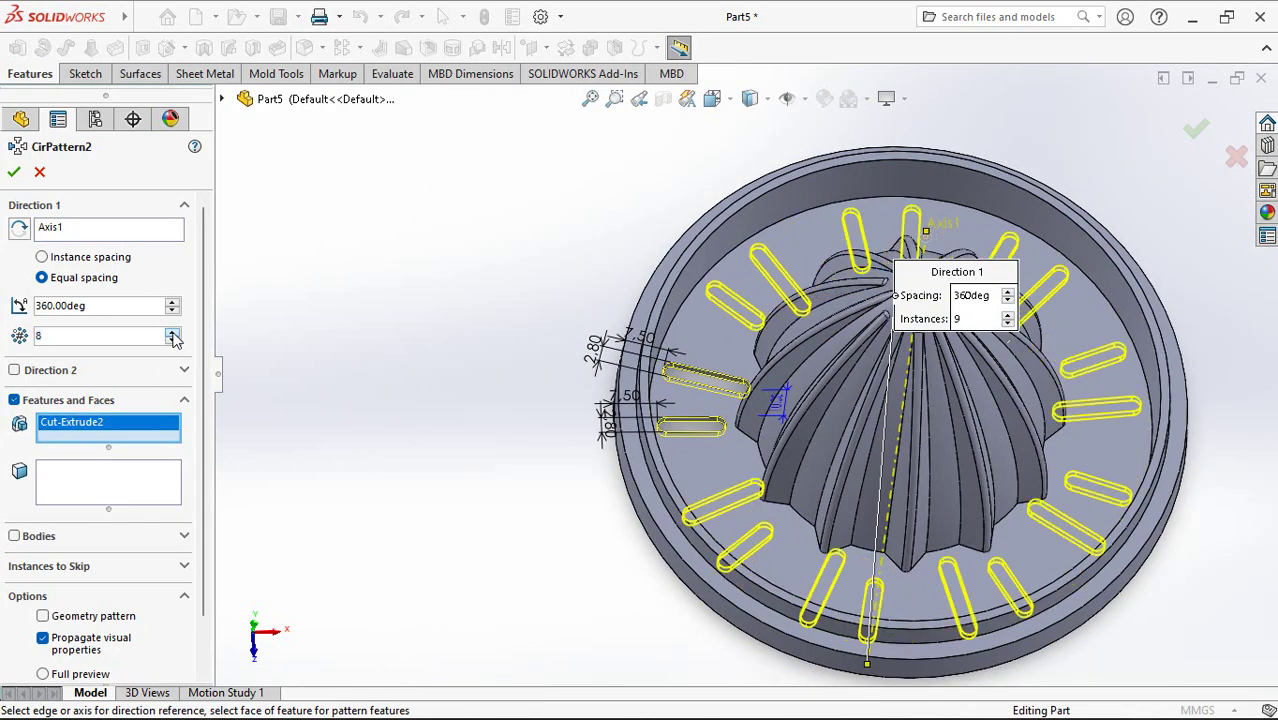
pyautogui.click(172, 335)
pyautogui.click(172, 335)
pyautogui.click(172, 335)
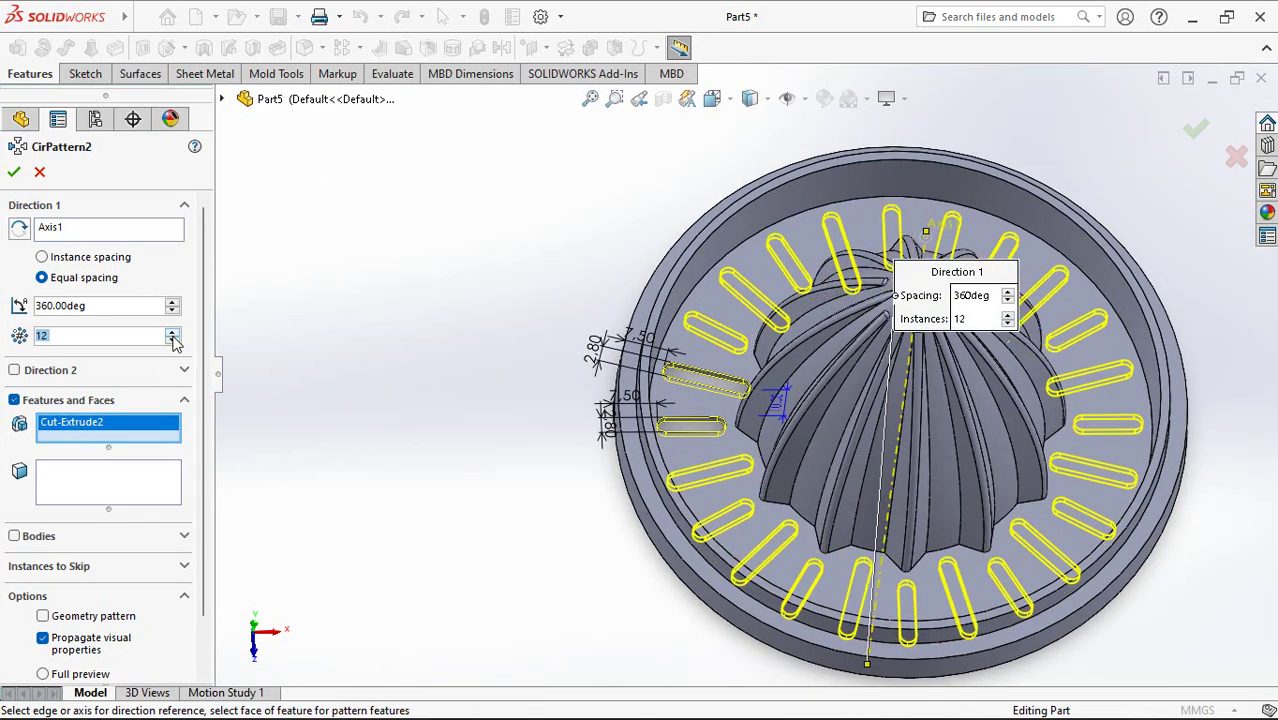
pyautogui.click(15, 172)
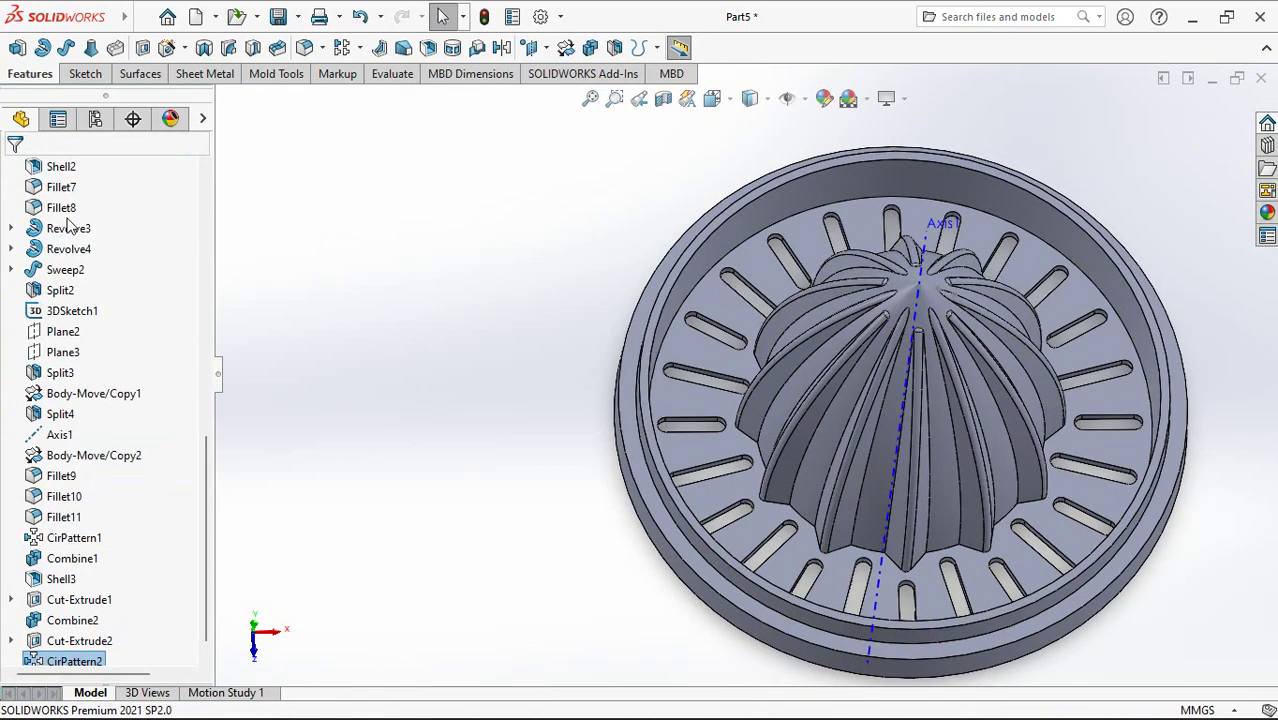
pyautogui.click(273, 76)
# Step: Translate one slot's end face 3.50 mm along X with Move Face
pyautogui.click(297, 48)
pyautogui.click(66, 242)
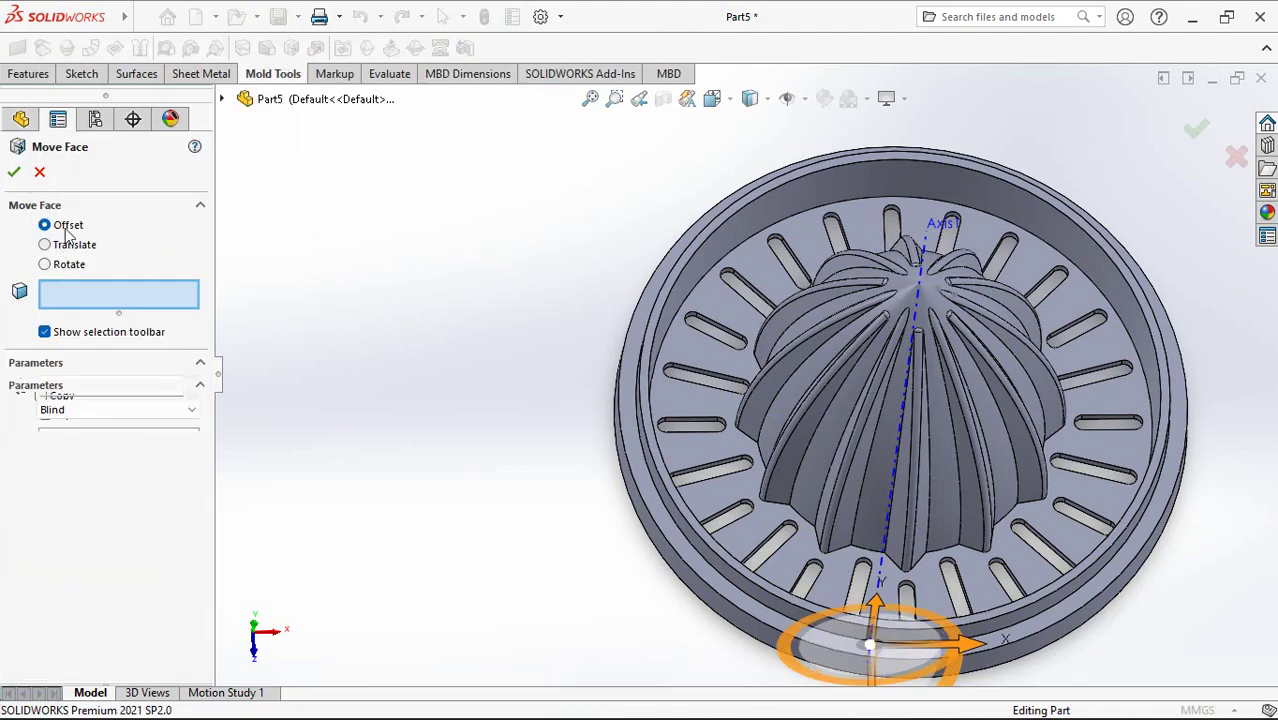
pyautogui.moveTo(468, 380)
pyautogui.mouseDown(button='middle')
pyautogui.moveTo(775, 455)
pyautogui.moveTo(765, 485)
pyautogui.mouseUp(button='middle')
pyautogui.scroll(-5, 768, 447)
pyautogui.scroll(3, 698, 397)
pyautogui.click(595, 352)
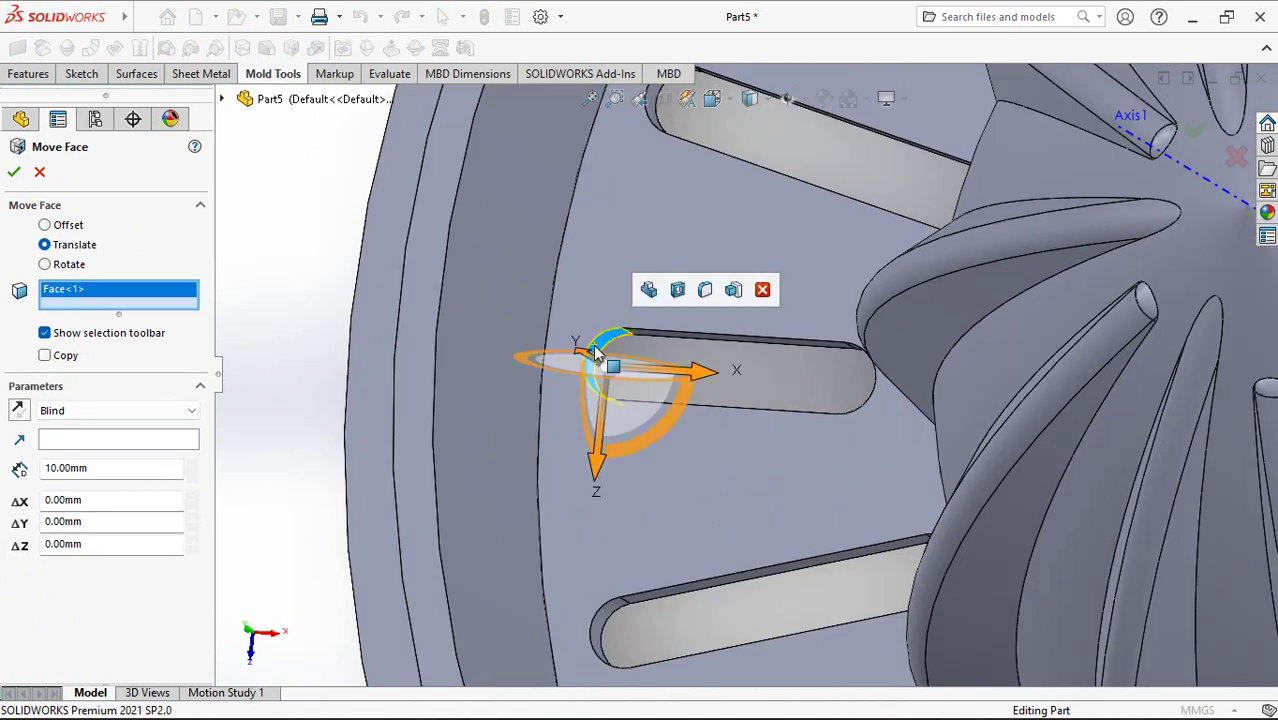
pyautogui.click(98, 500)
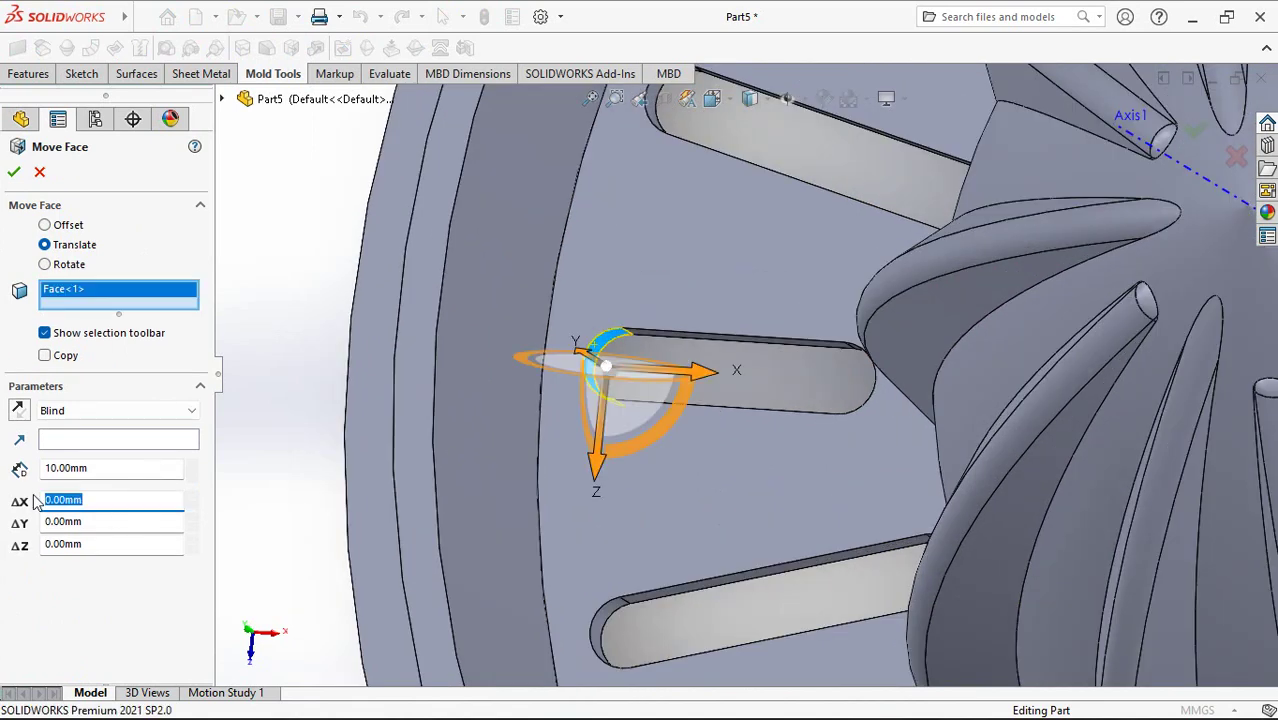
pyautogui.write('3.5')
pyautogui.press('Tab')
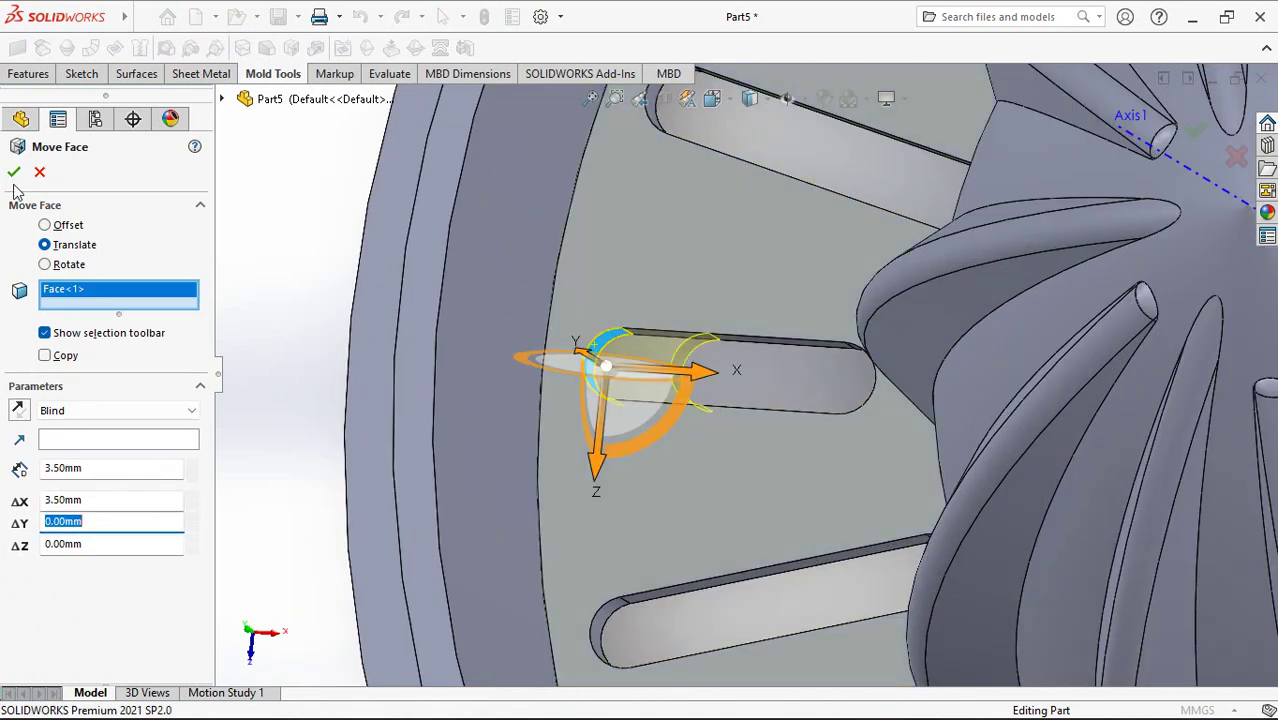
pyautogui.click(15, 174)
# Step: Zoom out to the whole reamer base and select its flat face
pyautogui.scroll(10, 310, 268)
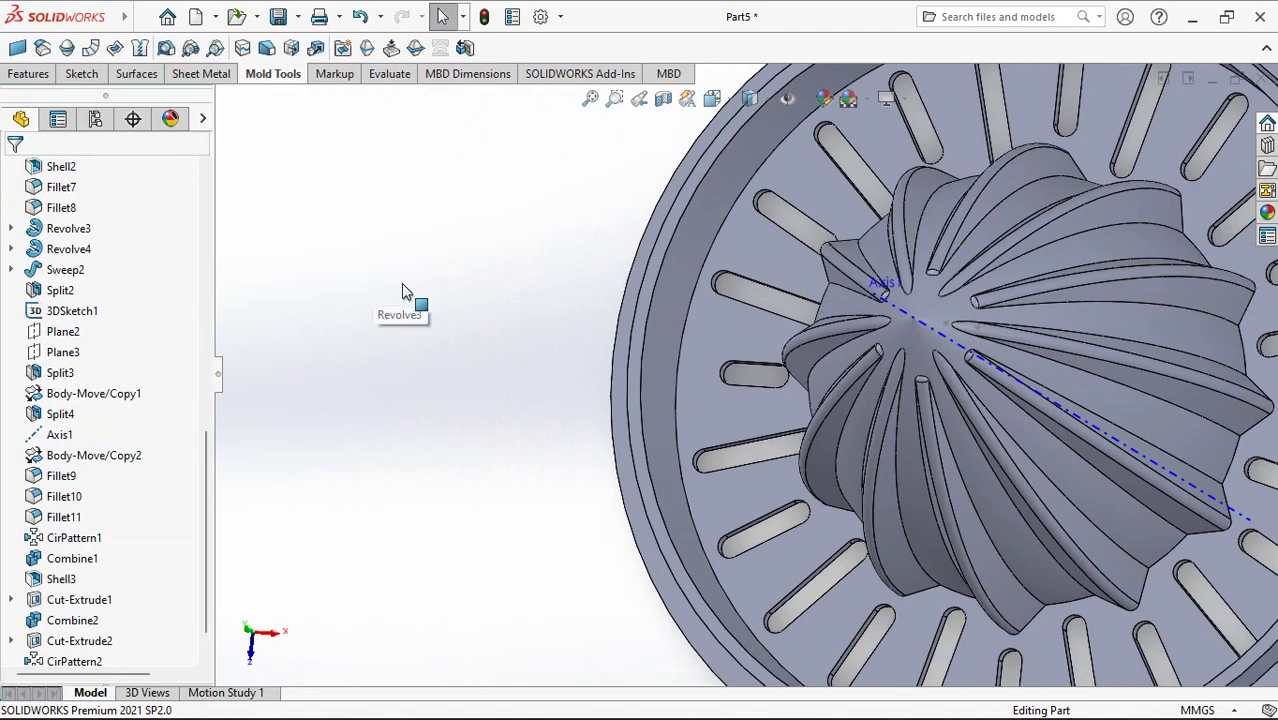
pyautogui.moveTo(407, 293); pyautogui.dragTo(675, 317, button='middle')
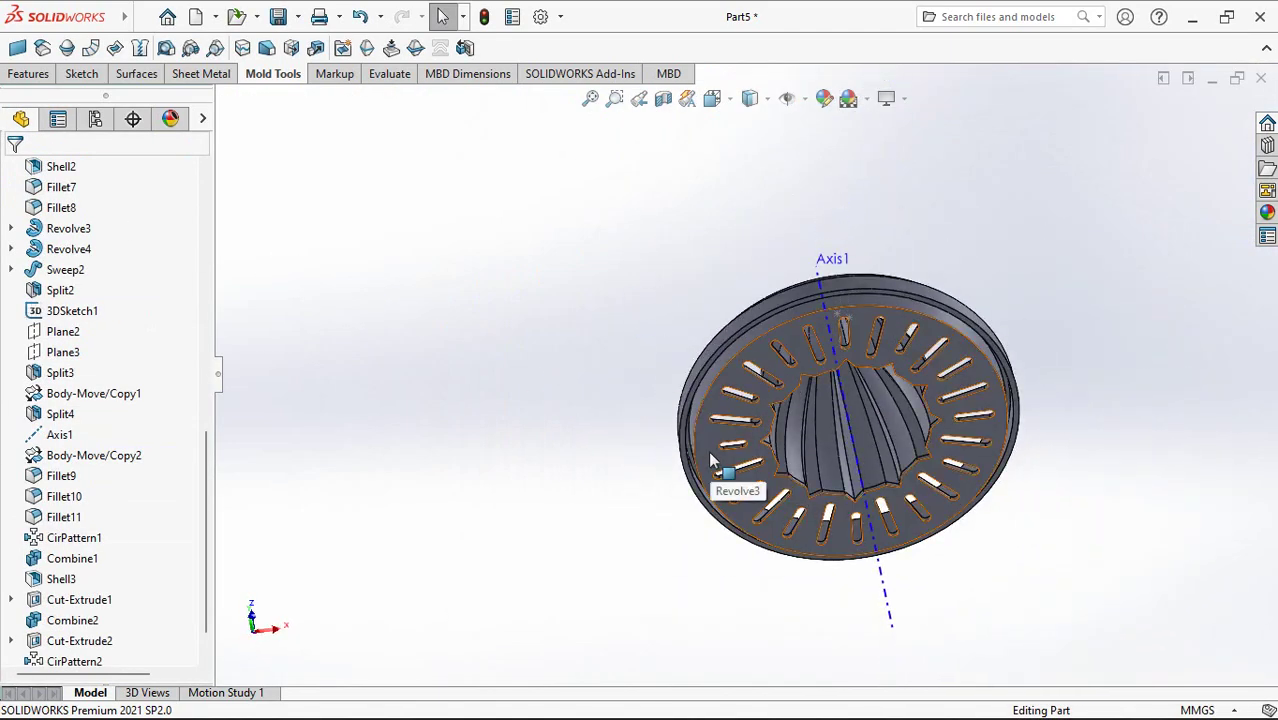
pyautogui.click(708, 451)
# Step: Sketch on the base face a centerline from Axis1 out past the outer rim
pyautogui.click(766, 367)
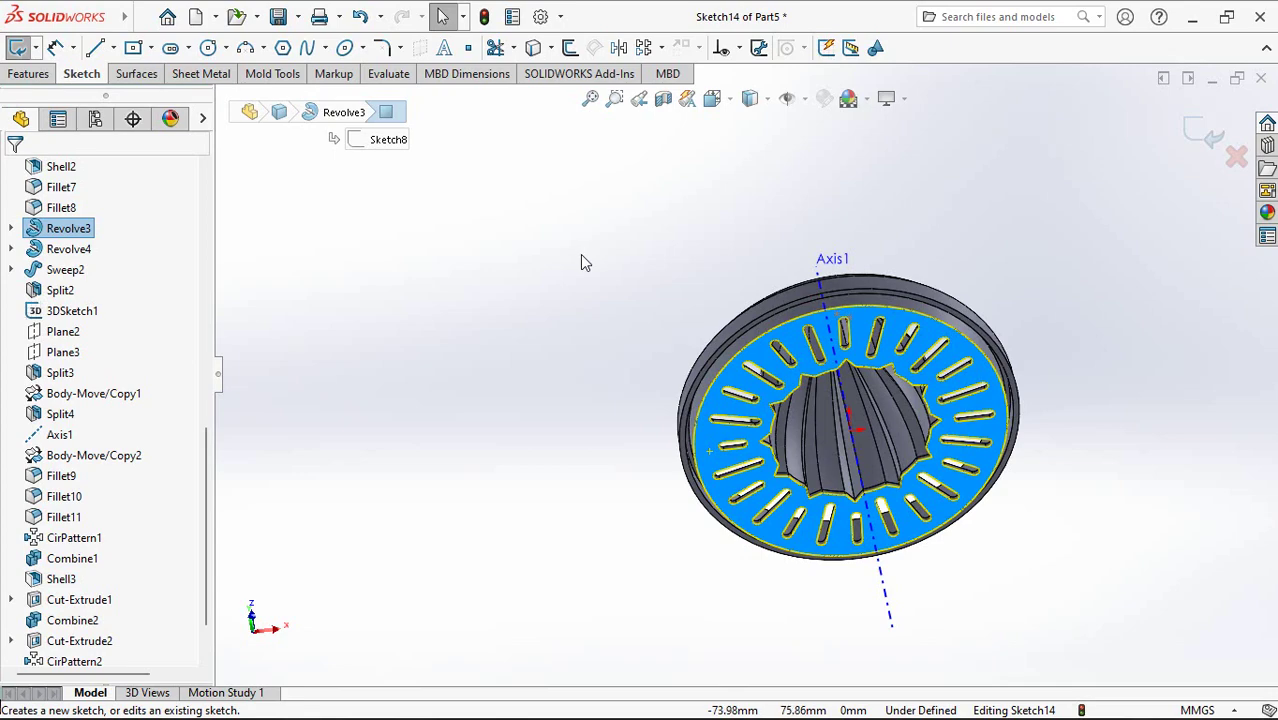
pyautogui.scroll(-3, 544, 385)
pyautogui.scroll(-2, 546, 390)
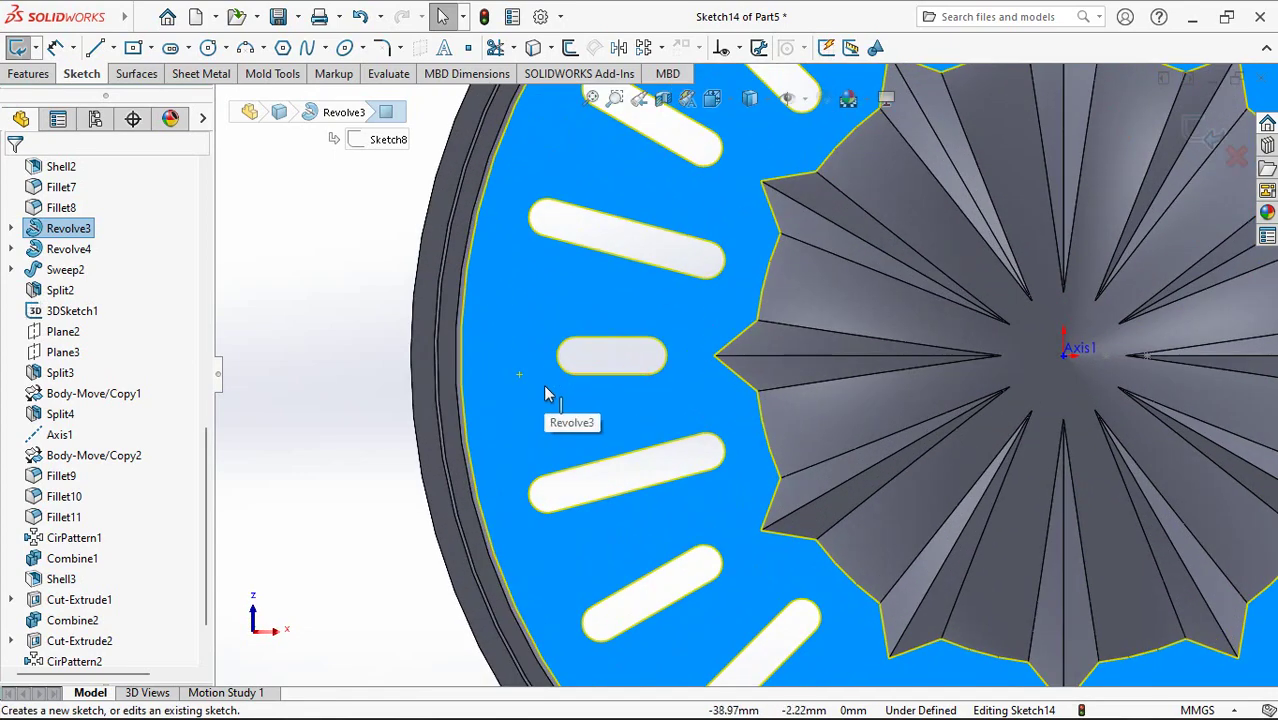
pyautogui.click(113, 48)
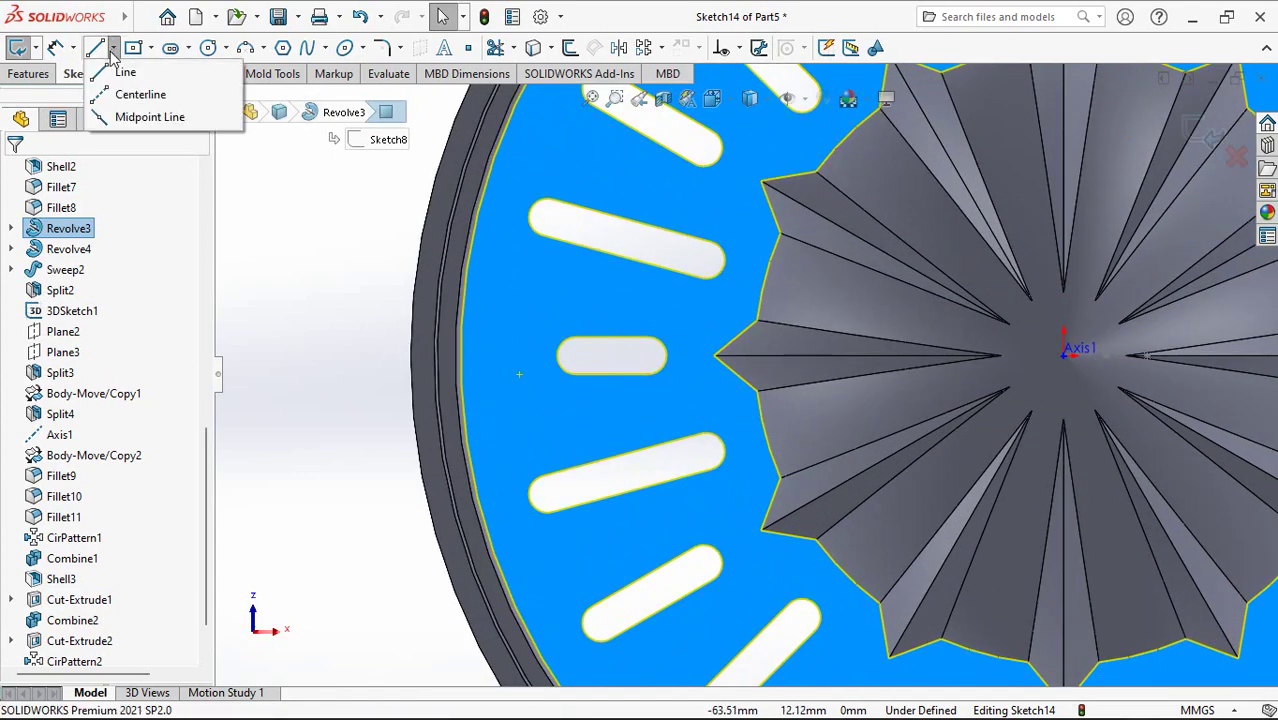
pyautogui.click(128, 94)
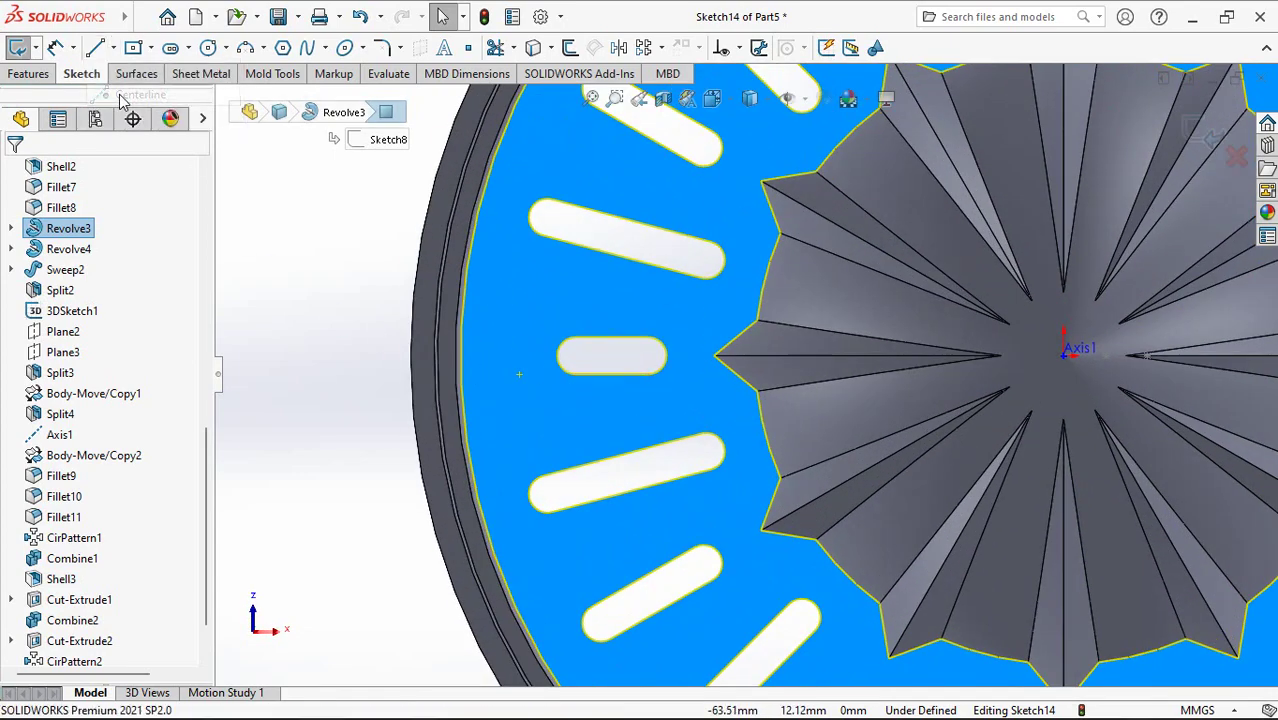
pyautogui.click(1063, 355)
pyautogui.click(382, 356)
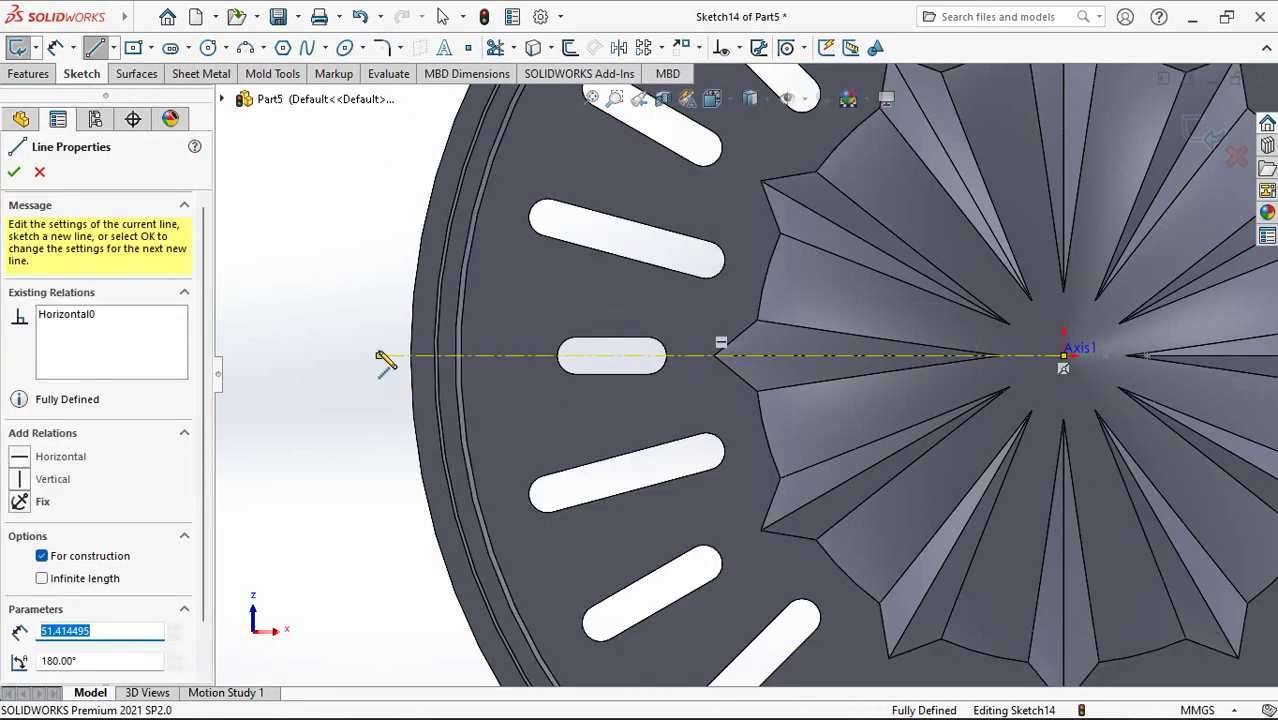
pyautogui.rightClick(368, 366)
pyautogui.click(405, 382)
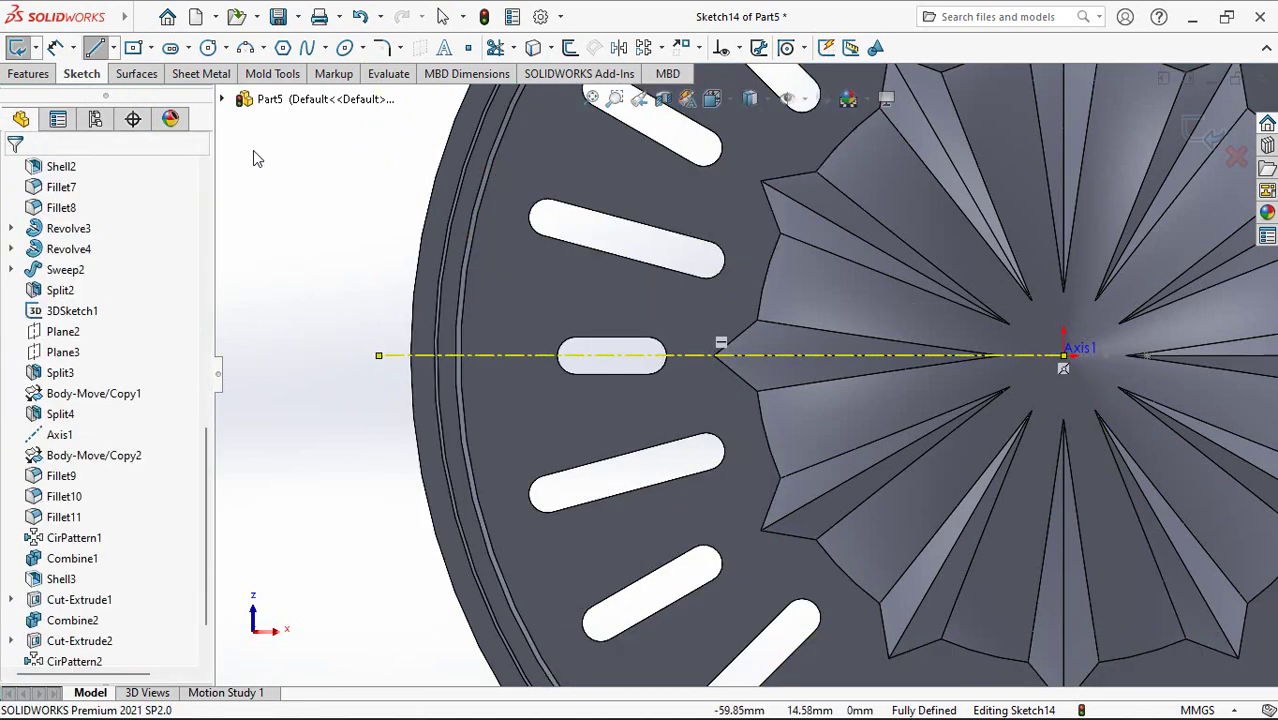
# Step: Draw a centerpoint straight slot centred on the centerline
pyautogui.click(173, 52)
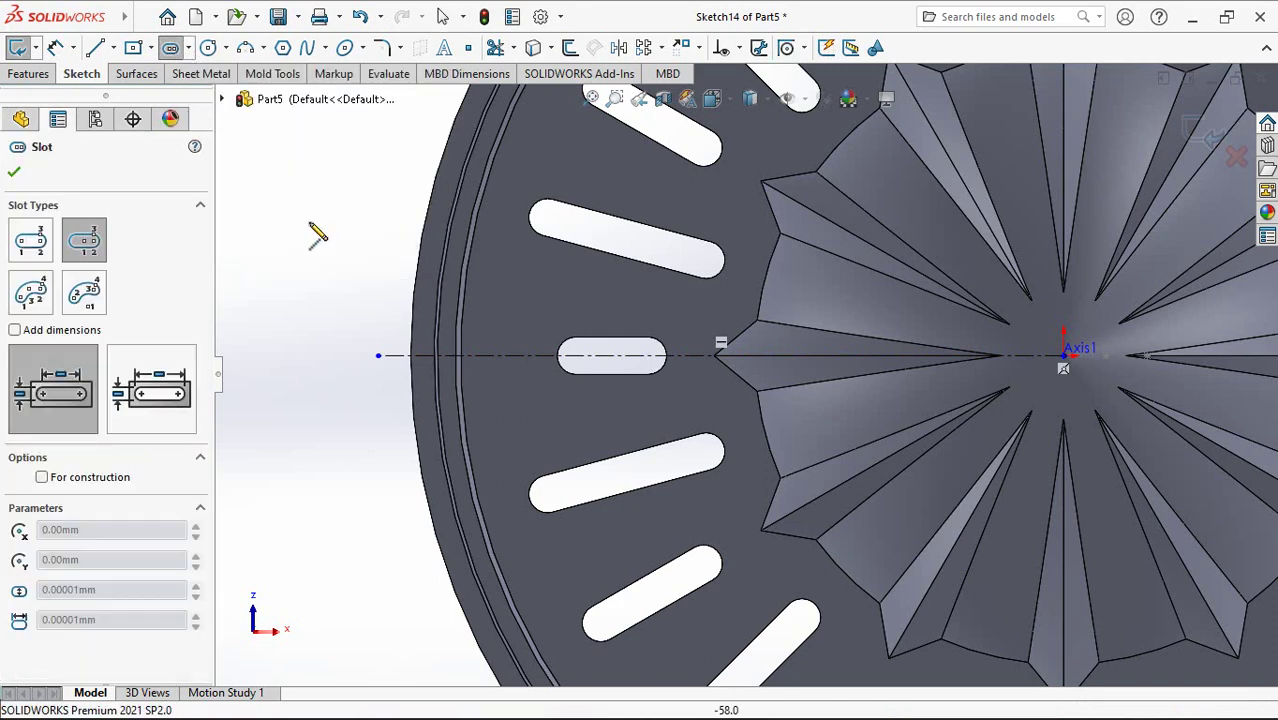
pyautogui.click(528, 356)
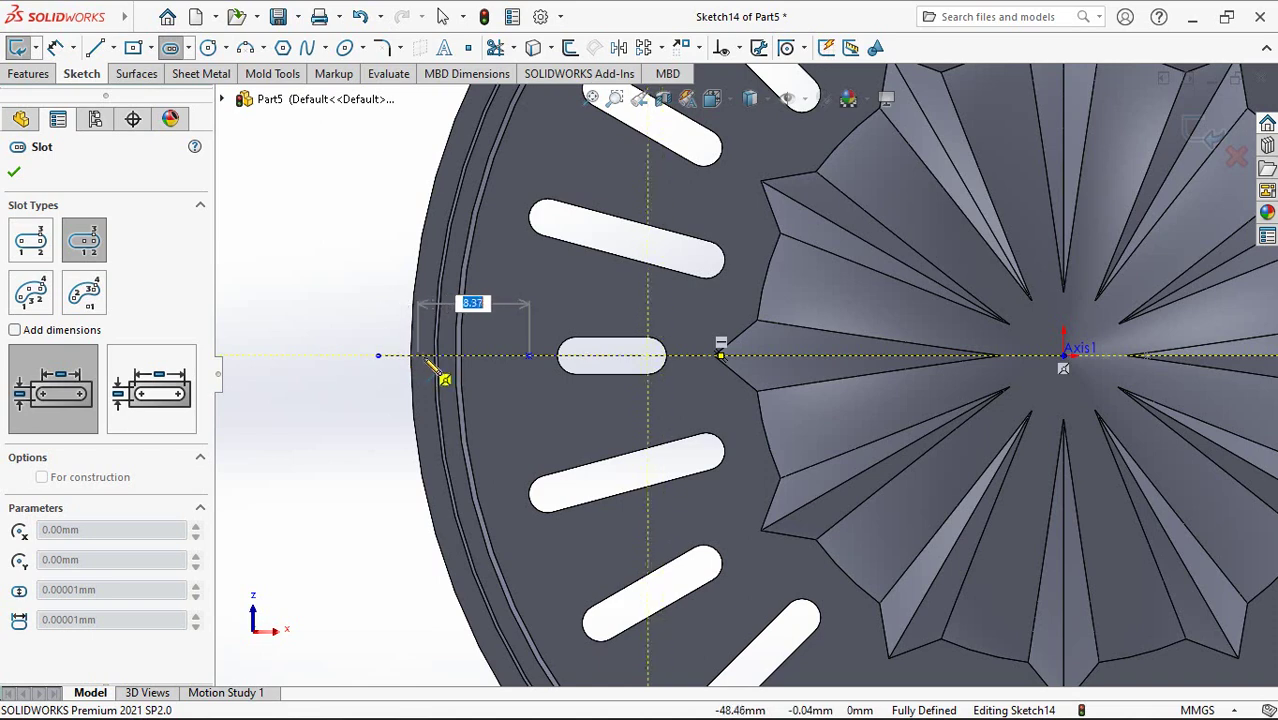
pyautogui.click(425, 357)
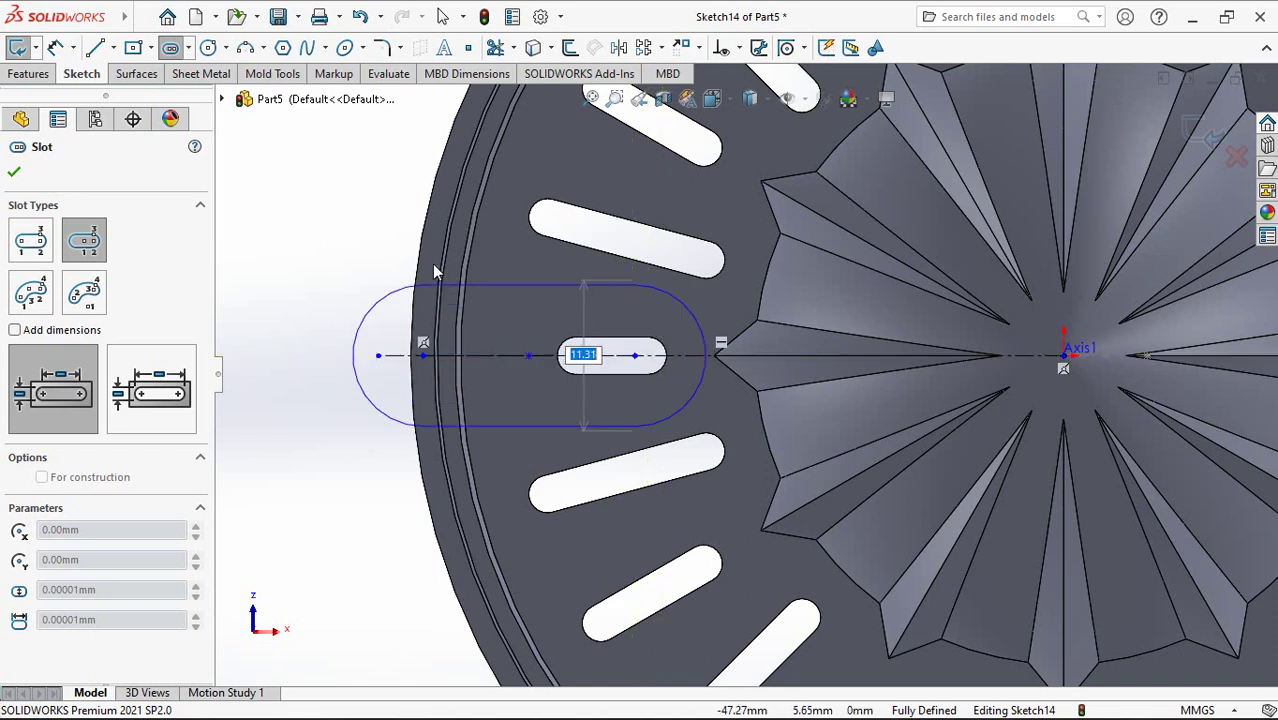
pyautogui.click(433, 266)
pyautogui.click(14, 172)
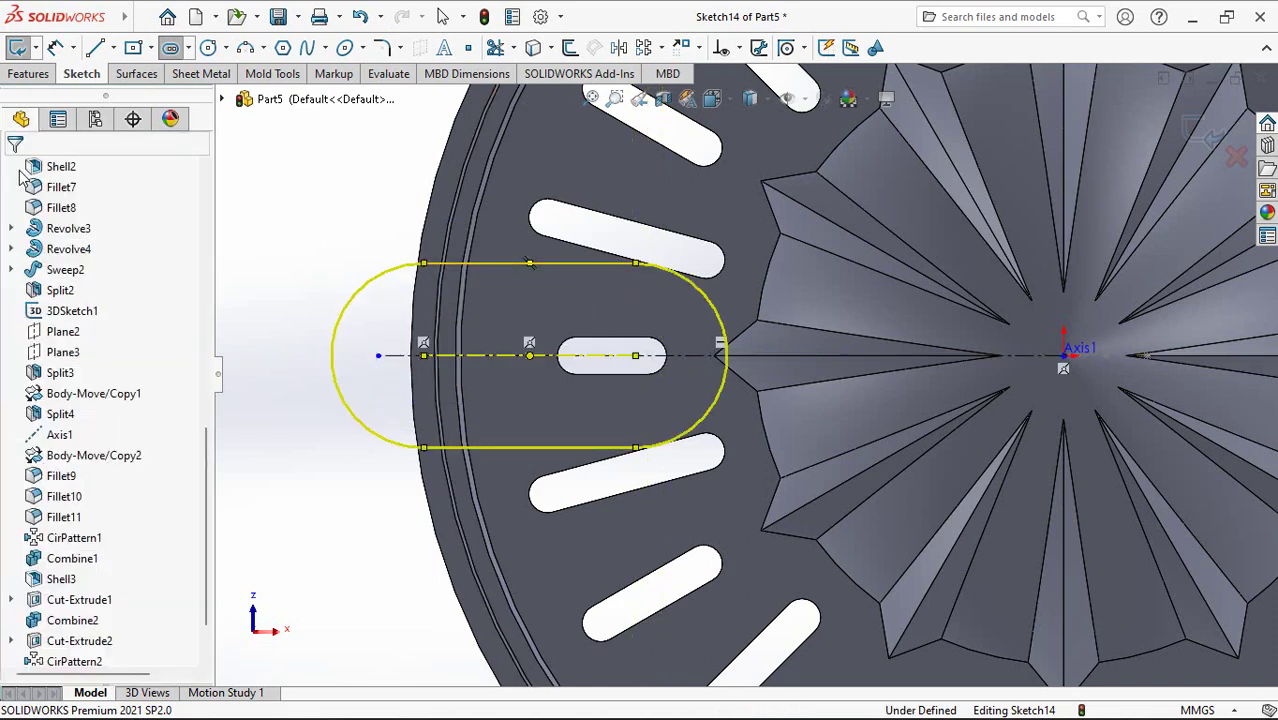
# Step: Dimension the slot width to 5.50 mm
pyautogui.click(300, 211)
pyautogui.click(496, 264)
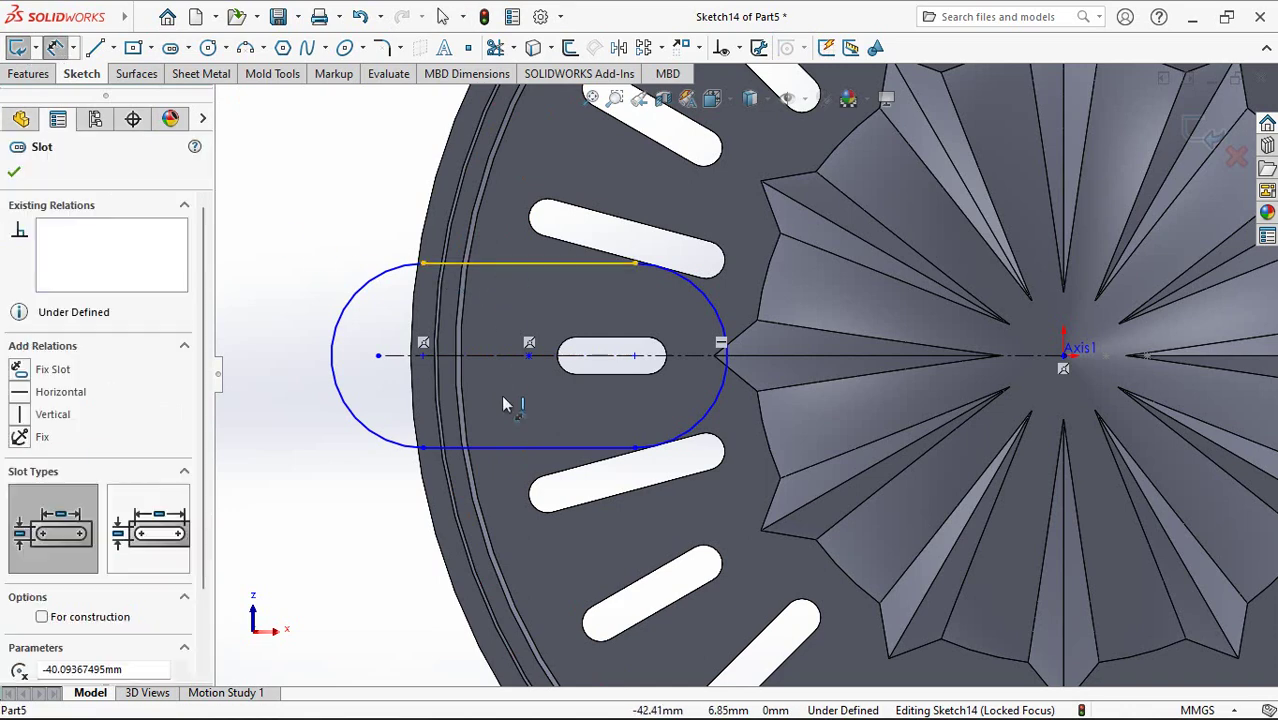
pyautogui.click(500, 446)
pyautogui.click(283, 366)
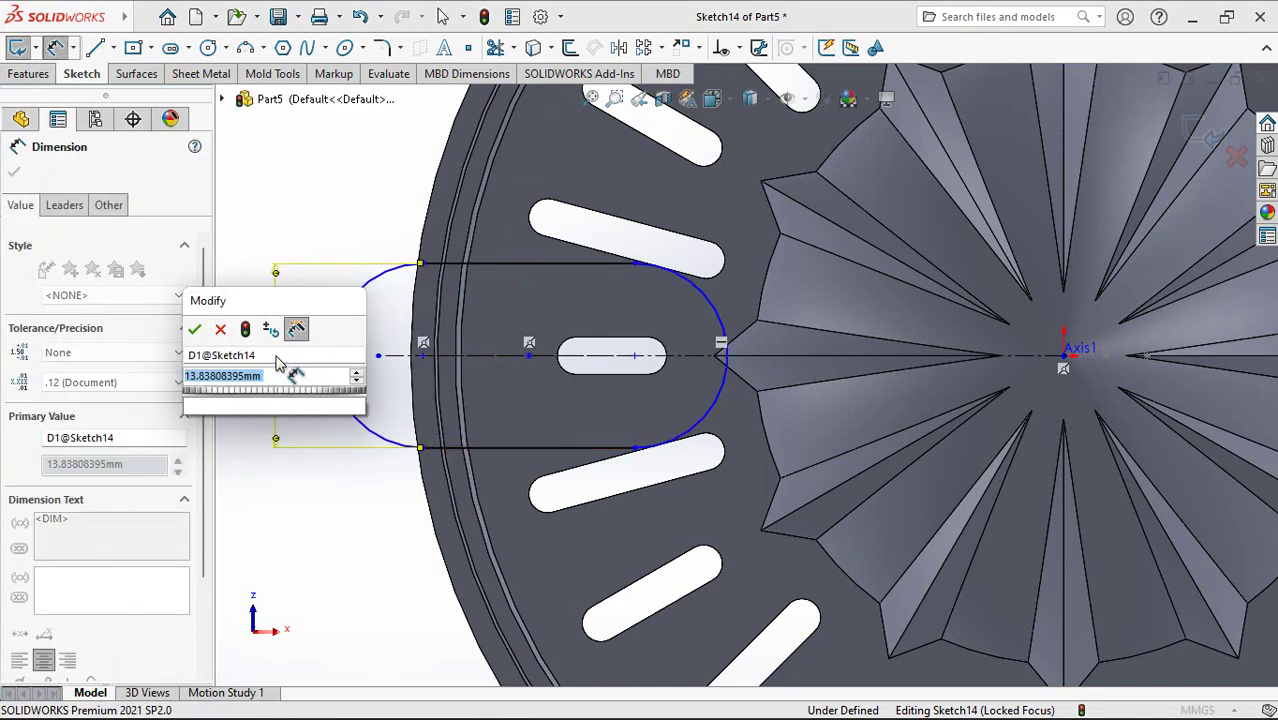
pyautogui.write('5,5')
pyautogui.click(197, 330)
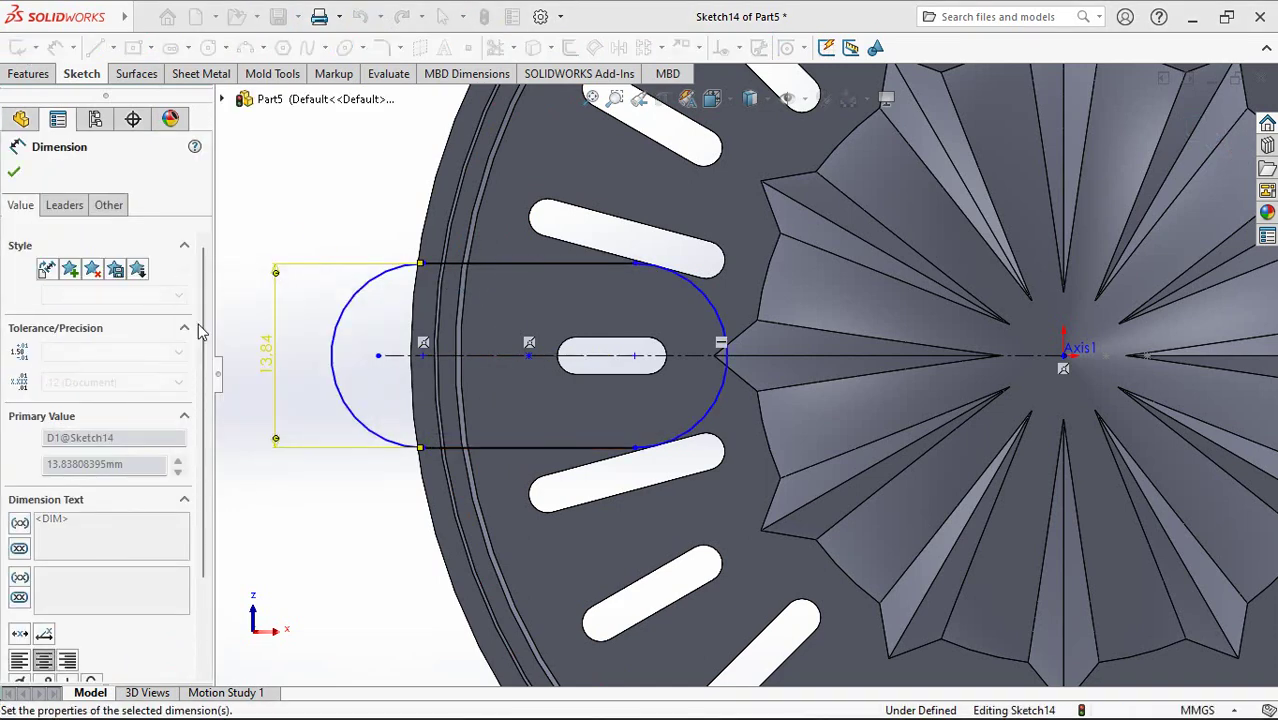
# Step: Position the slot 15.85 mm from the rim edge, measured to the arc's nearest point
pyautogui.click(464, 373)
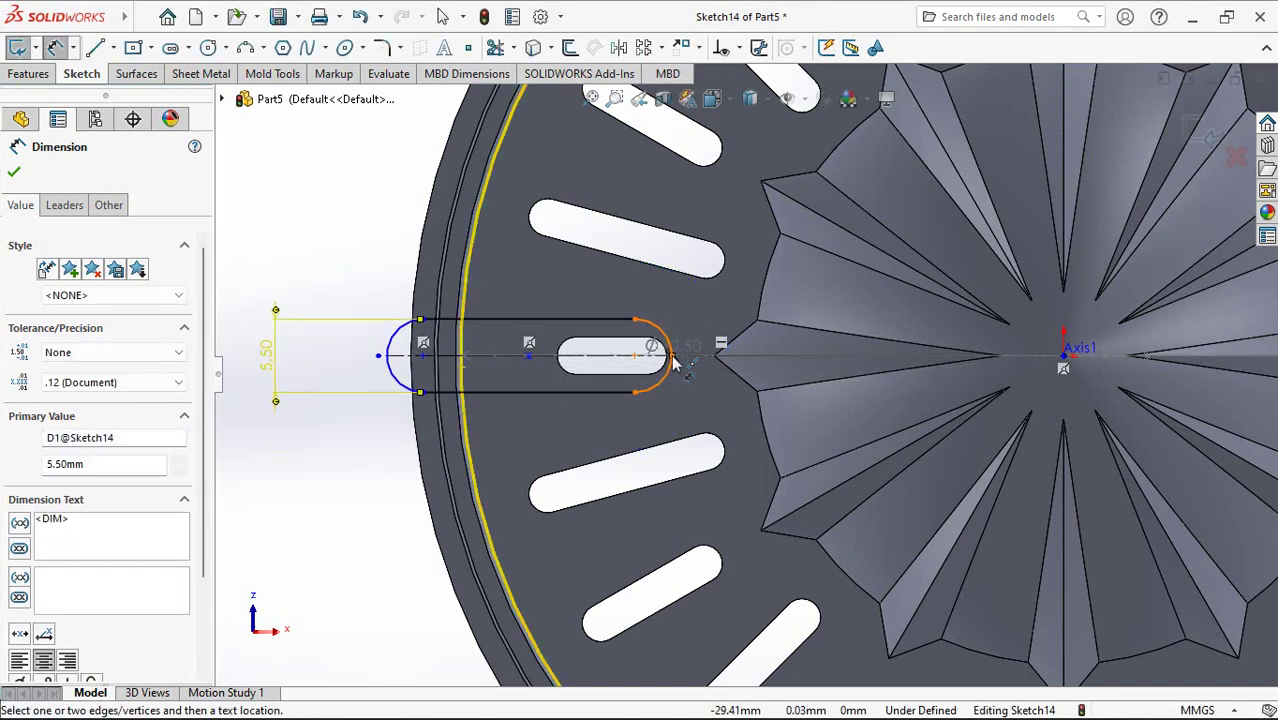
pyautogui.click(673, 363)
pyautogui.click(603, 290)
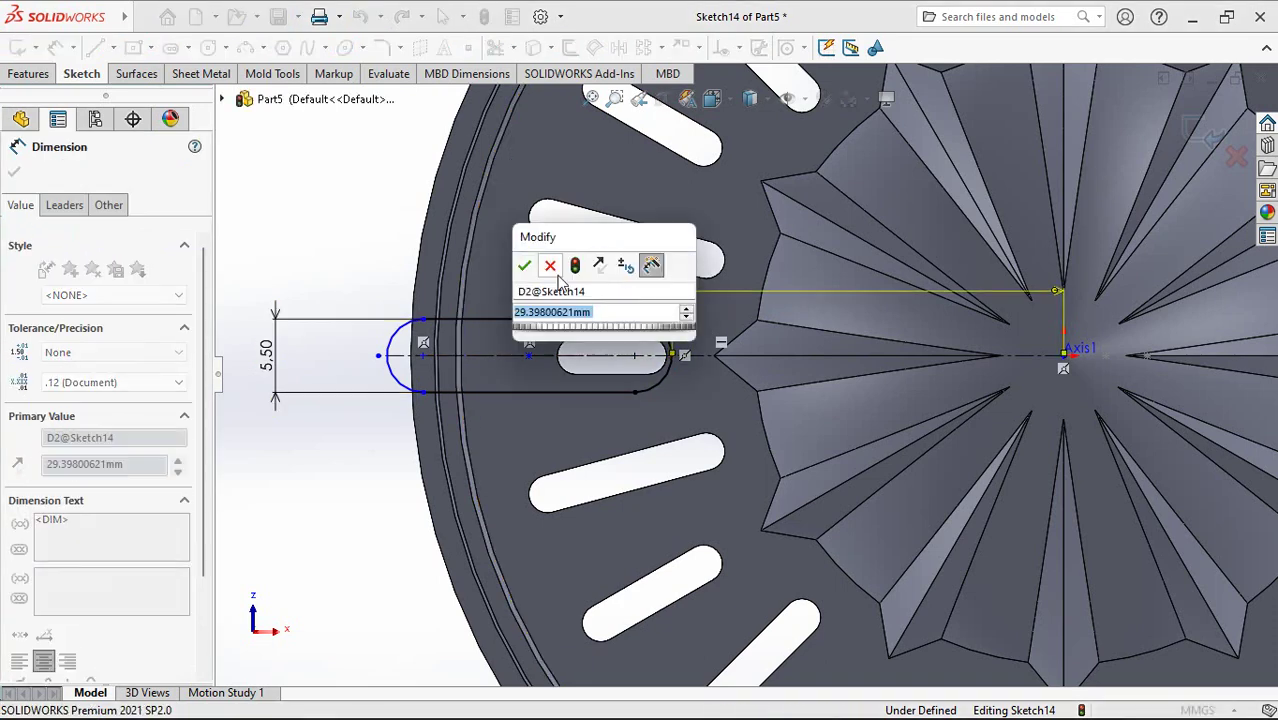
pyautogui.click(524, 265)
pyautogui.click(64, 205)
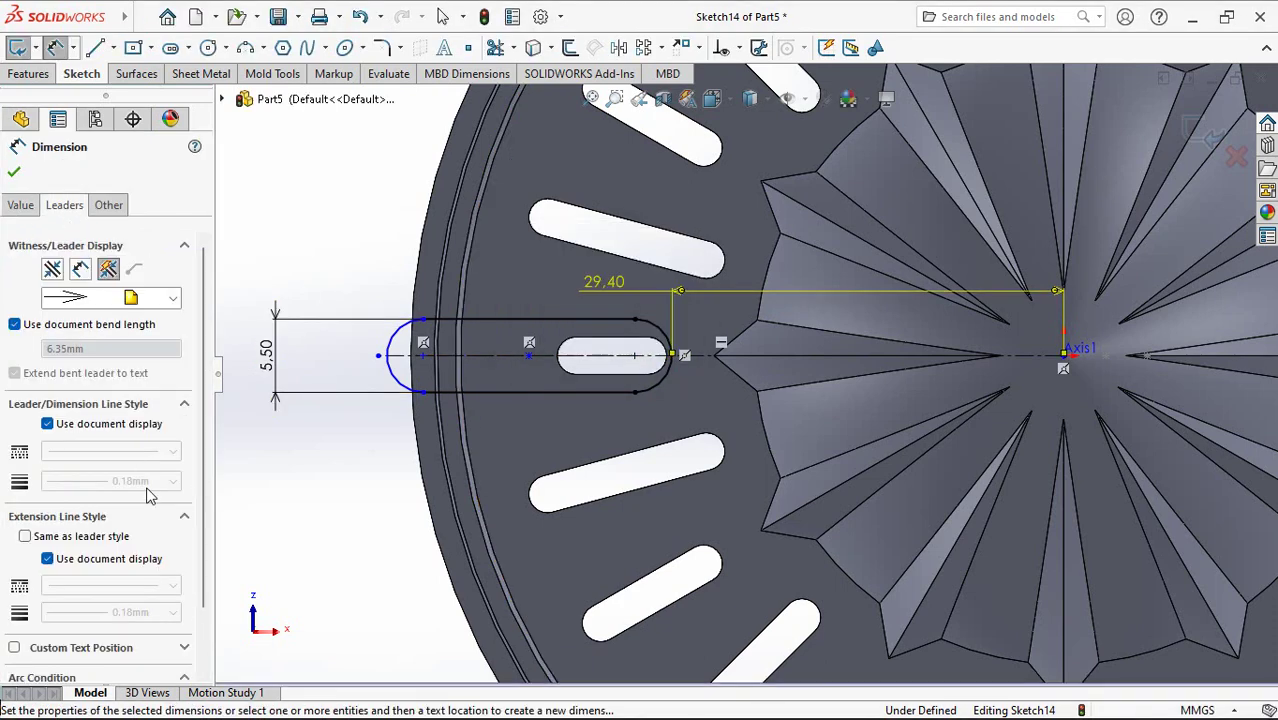
pyautogui.scroll(-2, 130, 540)
pyautogui.click(88, 652)
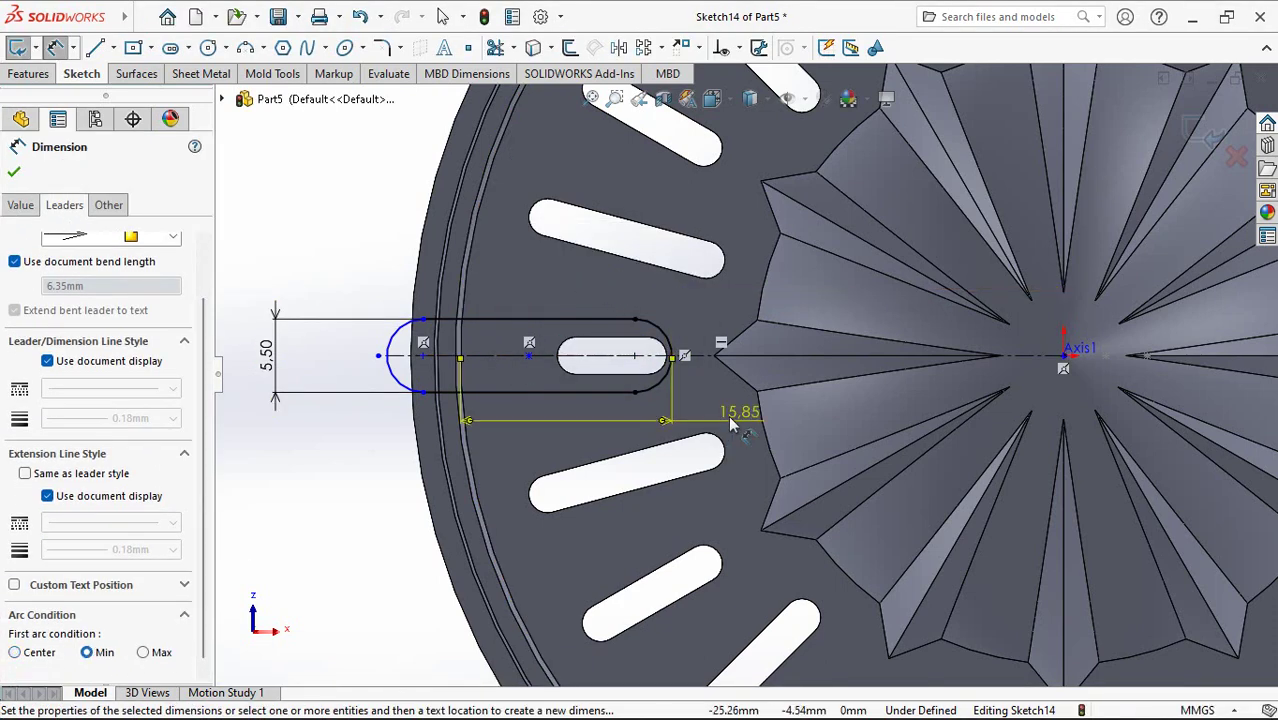
pyautogui.click(558, 287)
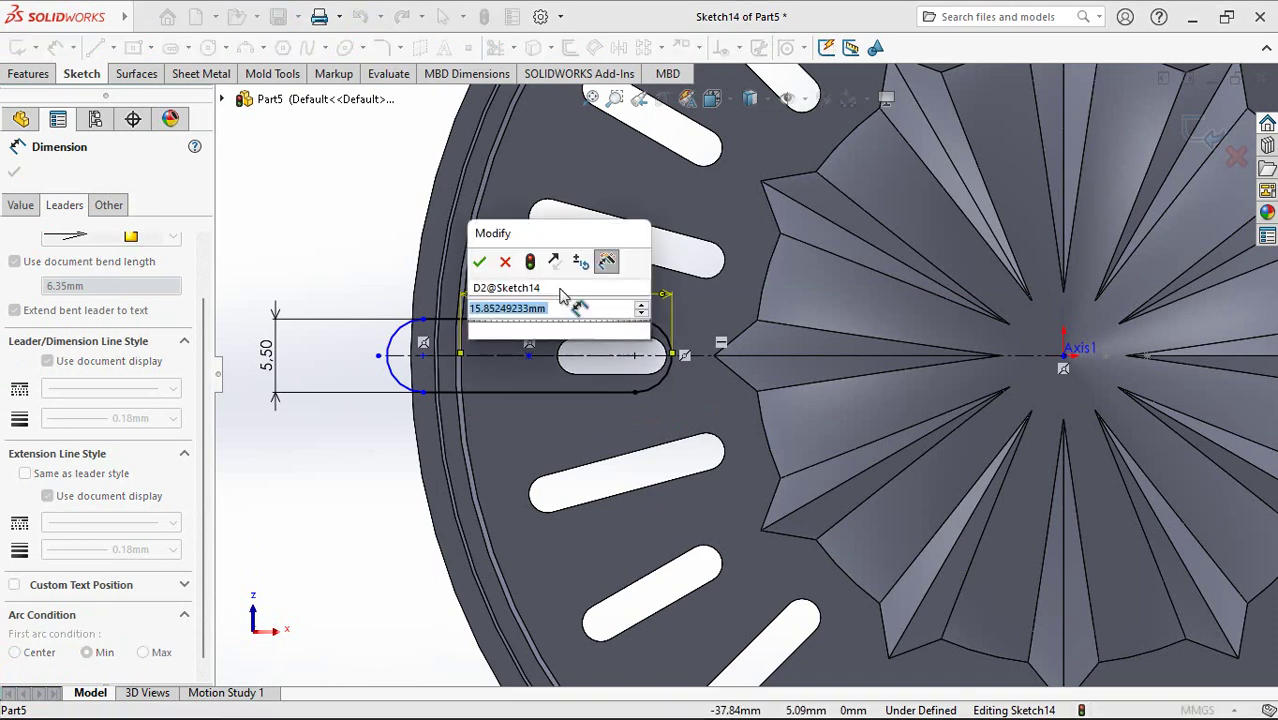
pyautogui.write('15.85')
pyautogui.click(479, 261)
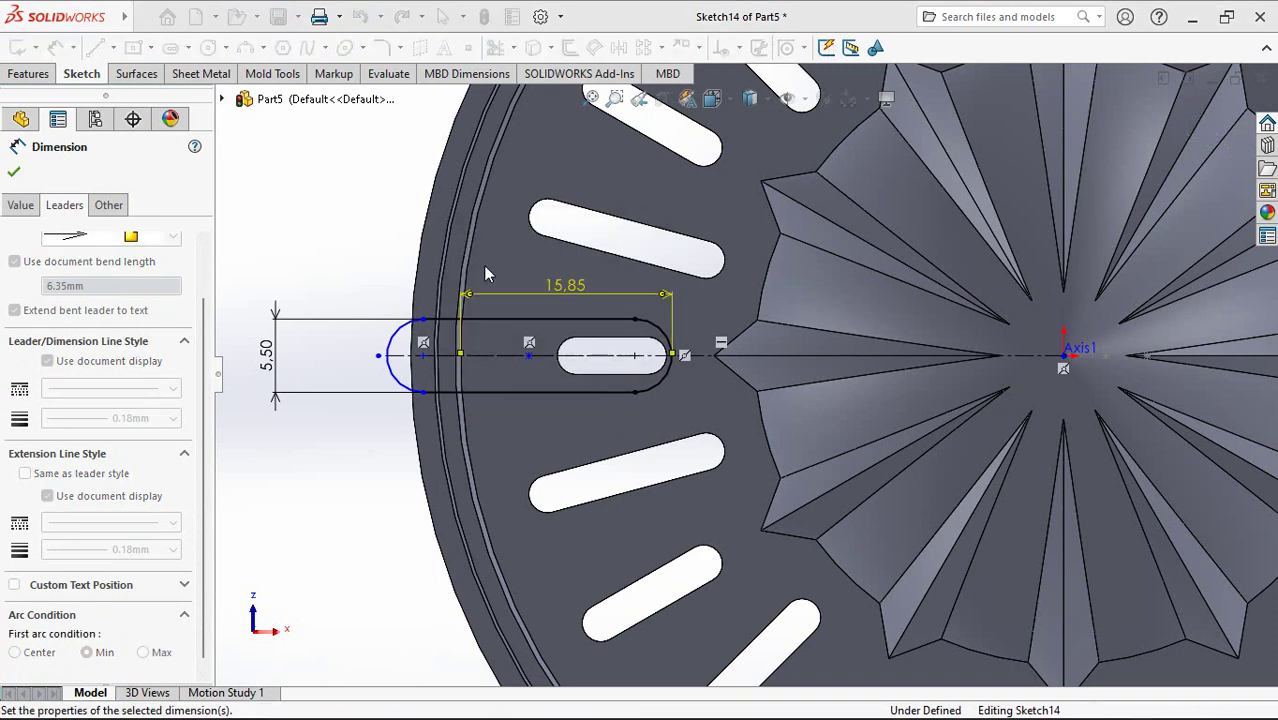
pyautogui.scroll(1, 378, 254)
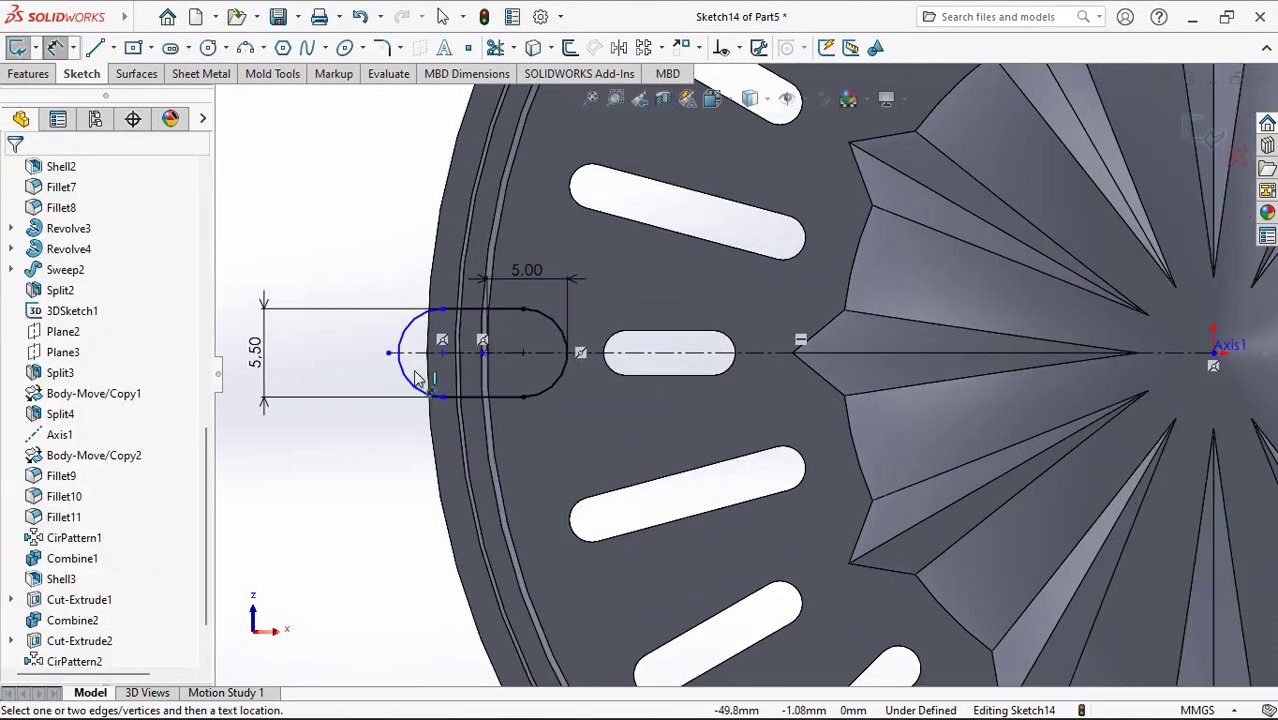
pyautogui.scroll(3, 443, 373)
# Step: Offset the rim edge 1.00 mm into the sketch
pyautogui.click(569, 47)
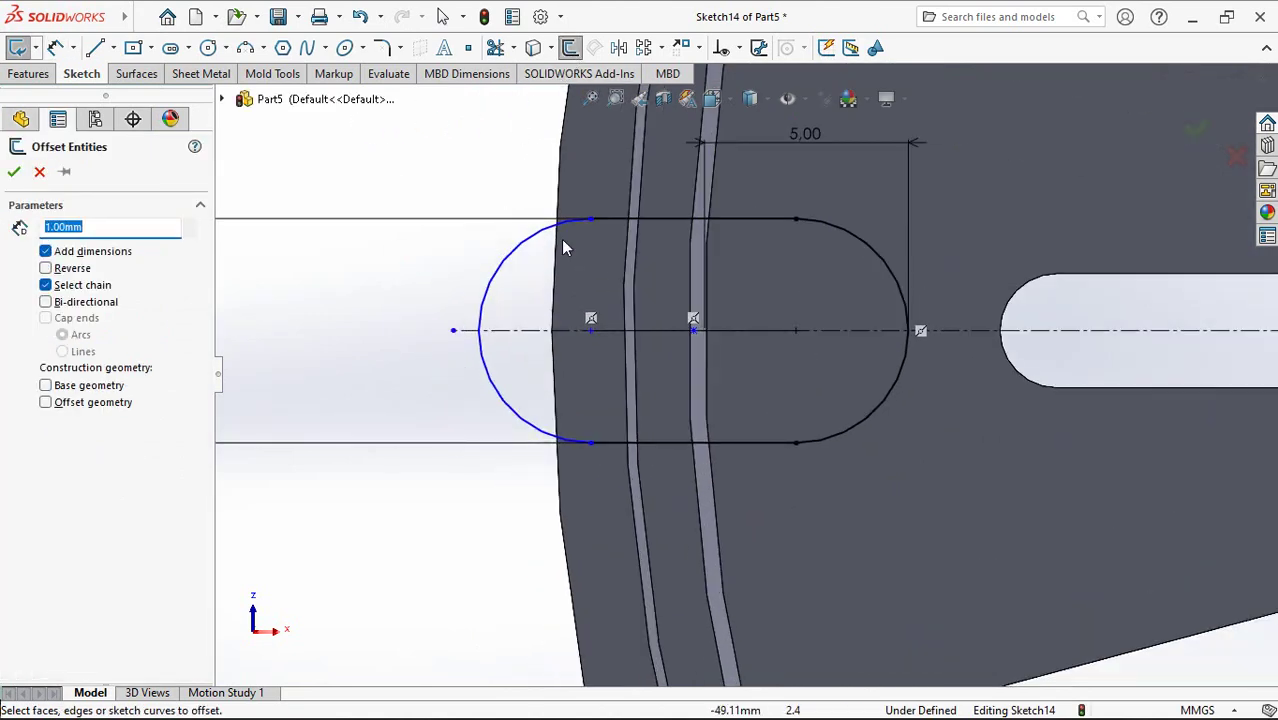
pyautogui.click(700, 362)
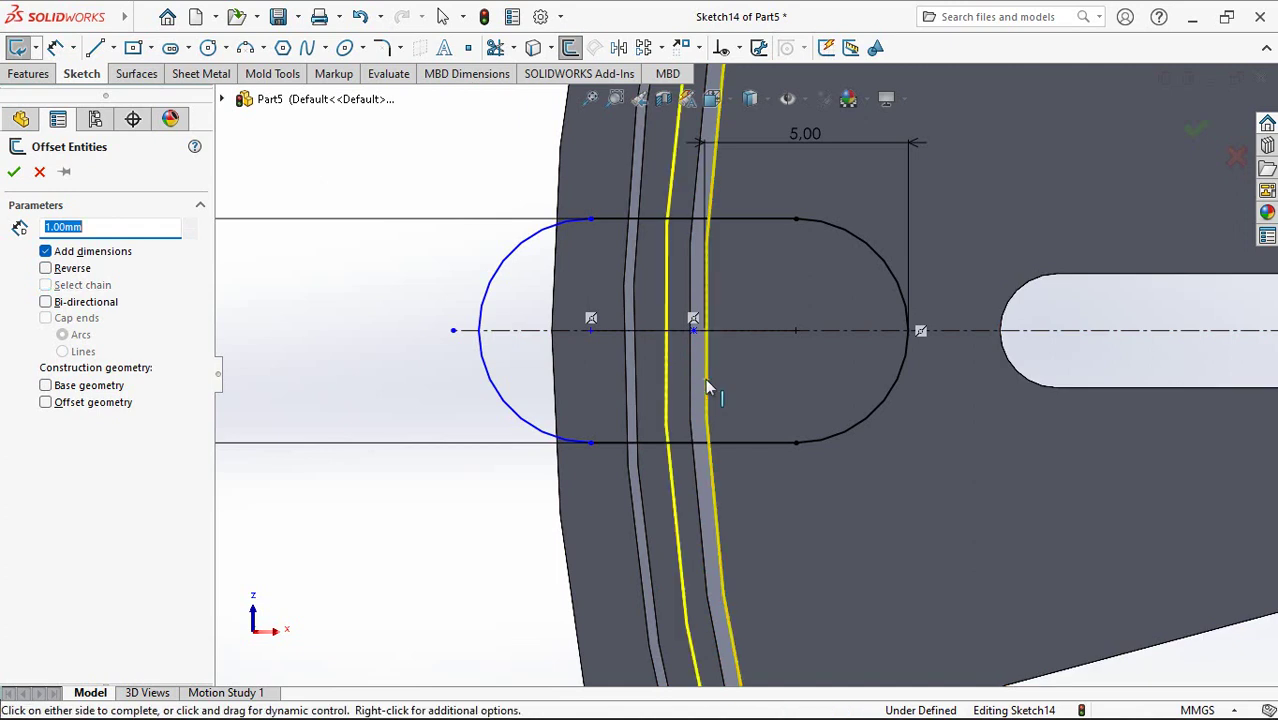
pyautogui.click(706, 388)
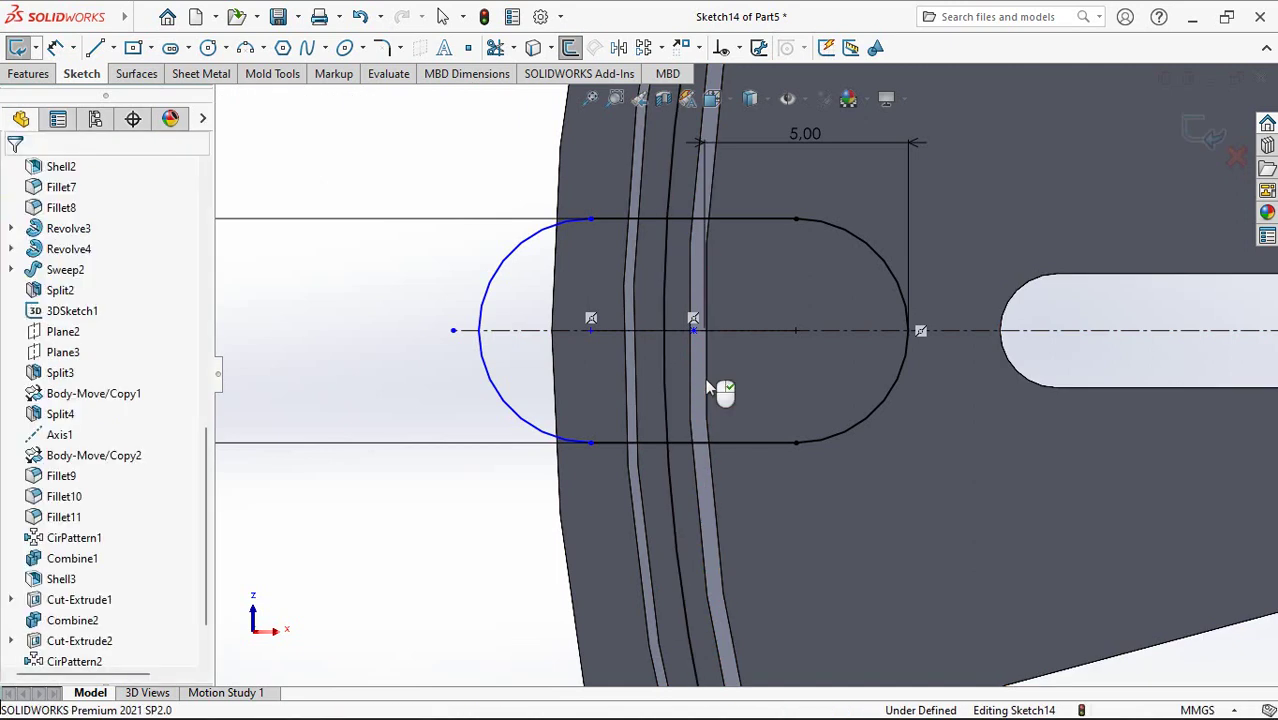
# Step: Add a concentric relation between the slot and its centre point
pyautogui.click(738, 47)
pyautogui.click(772, 94)
pyautogui.click(591, 330)
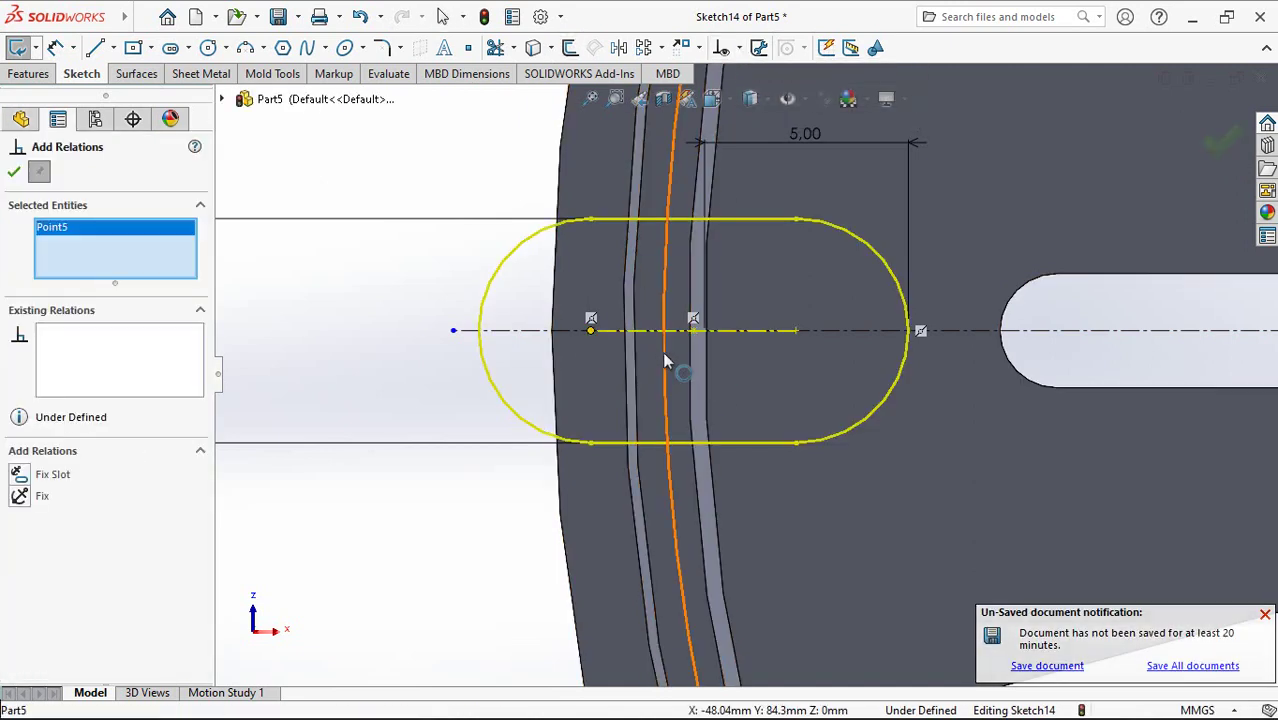
pyautogui.click(60, 474)
pyautogui.click(14, 171)
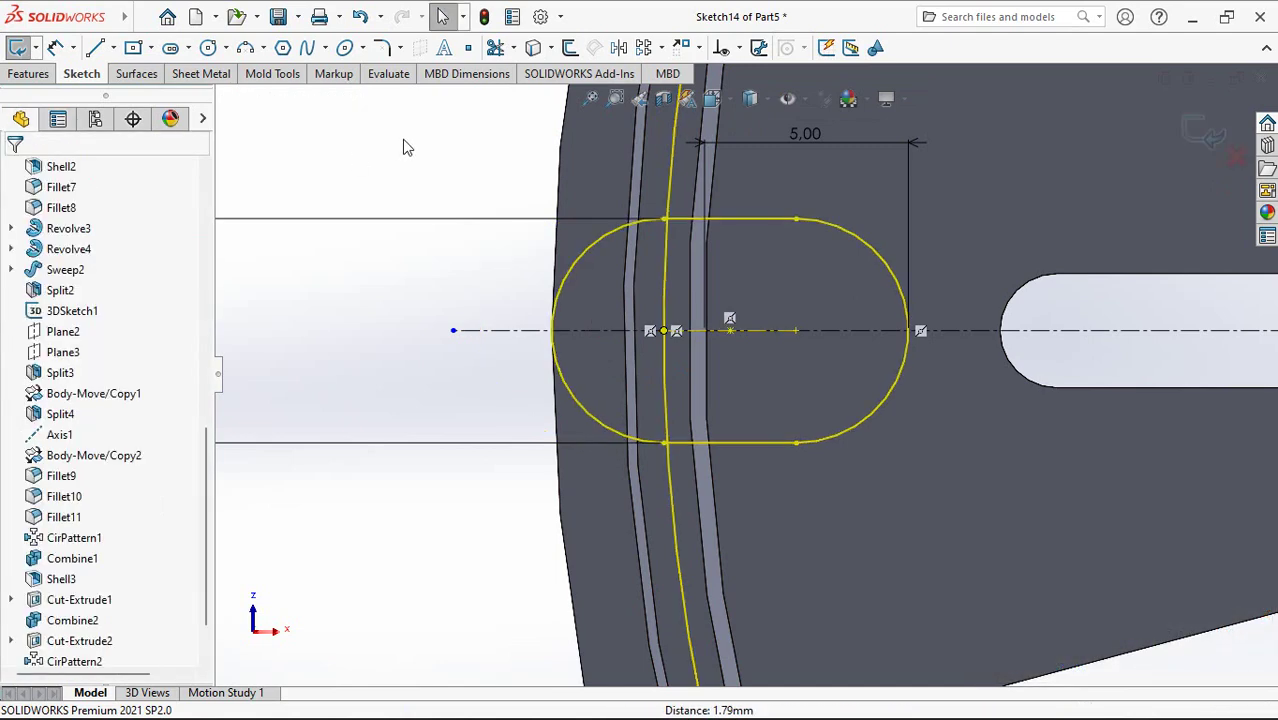
# Step: Trim the slot sketch lines and exit Sketch14
pyautogui.click(497, 48)
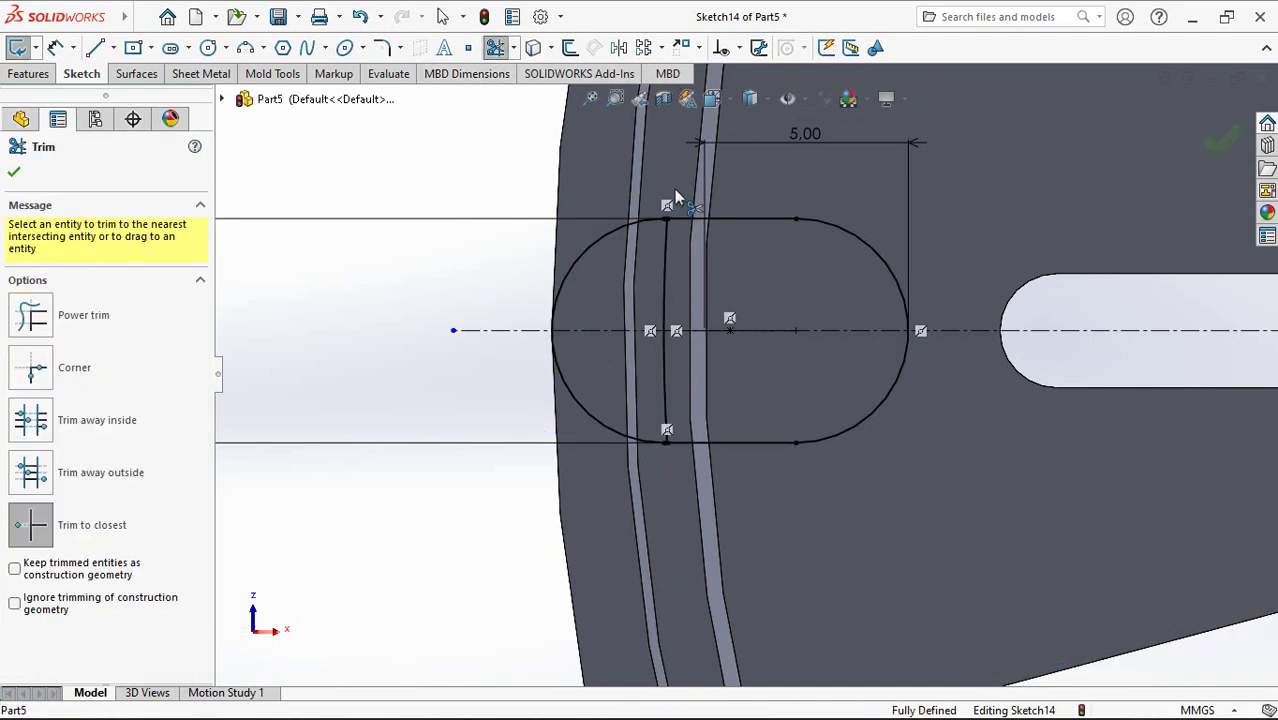
pyautogui.press('z')
pyautogui.click(14, 174)
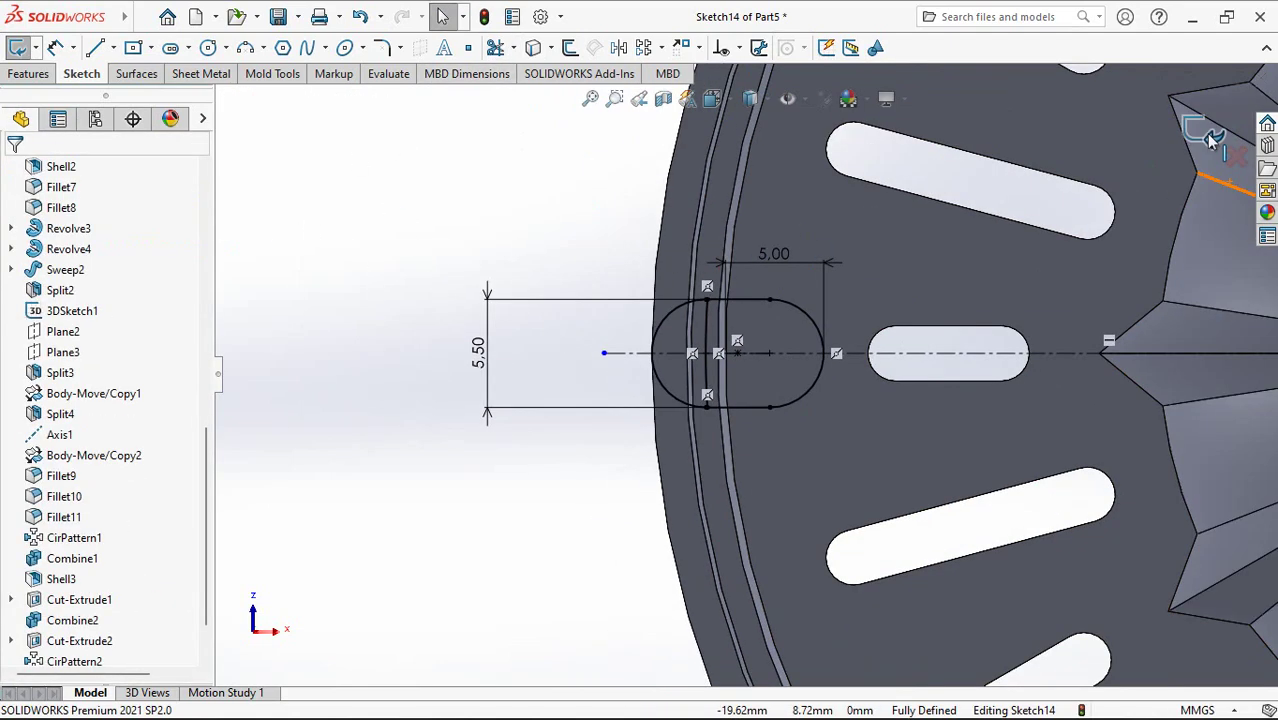
pyautogui.click(1210, 138)
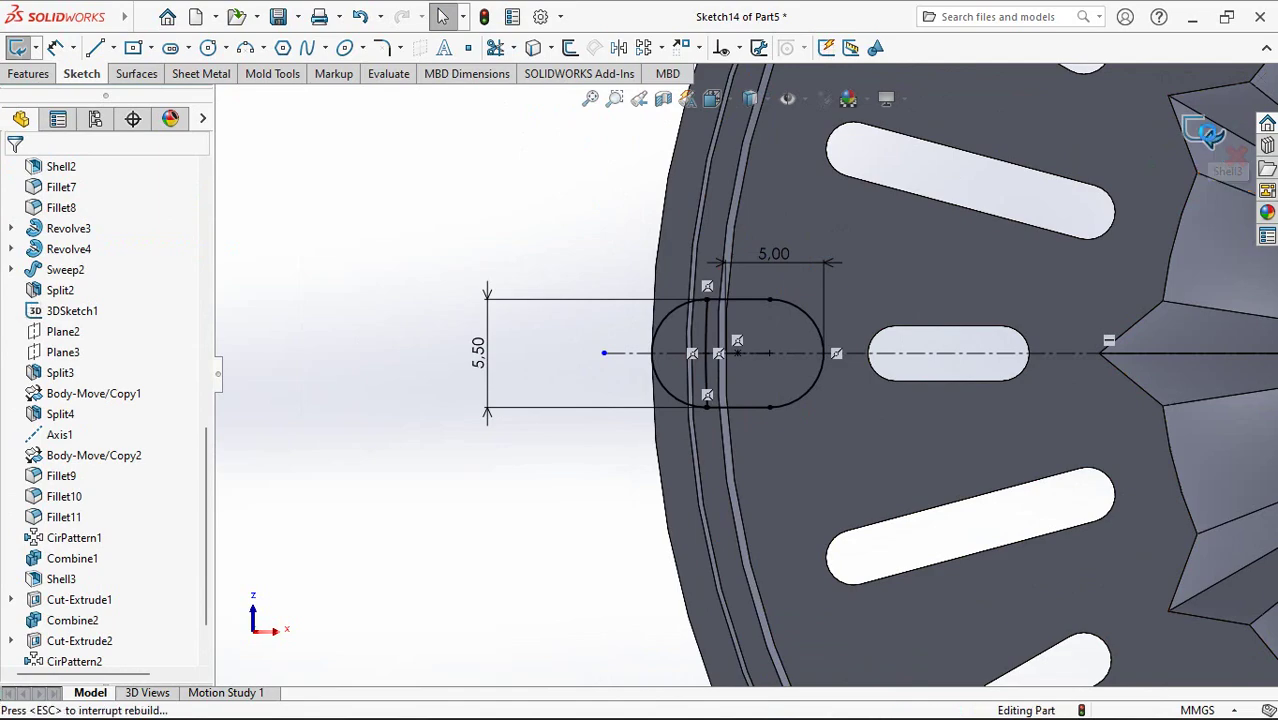
# Step: View the slotted disc face-on and start an Extruded Boss sketch on it
pyautogui.click(460, 227)
pyautogui.scroll(3, 580, 290)
pyautogui.moveTo(580, 290); pyautogui.dragTo(562, 483, button='middle')
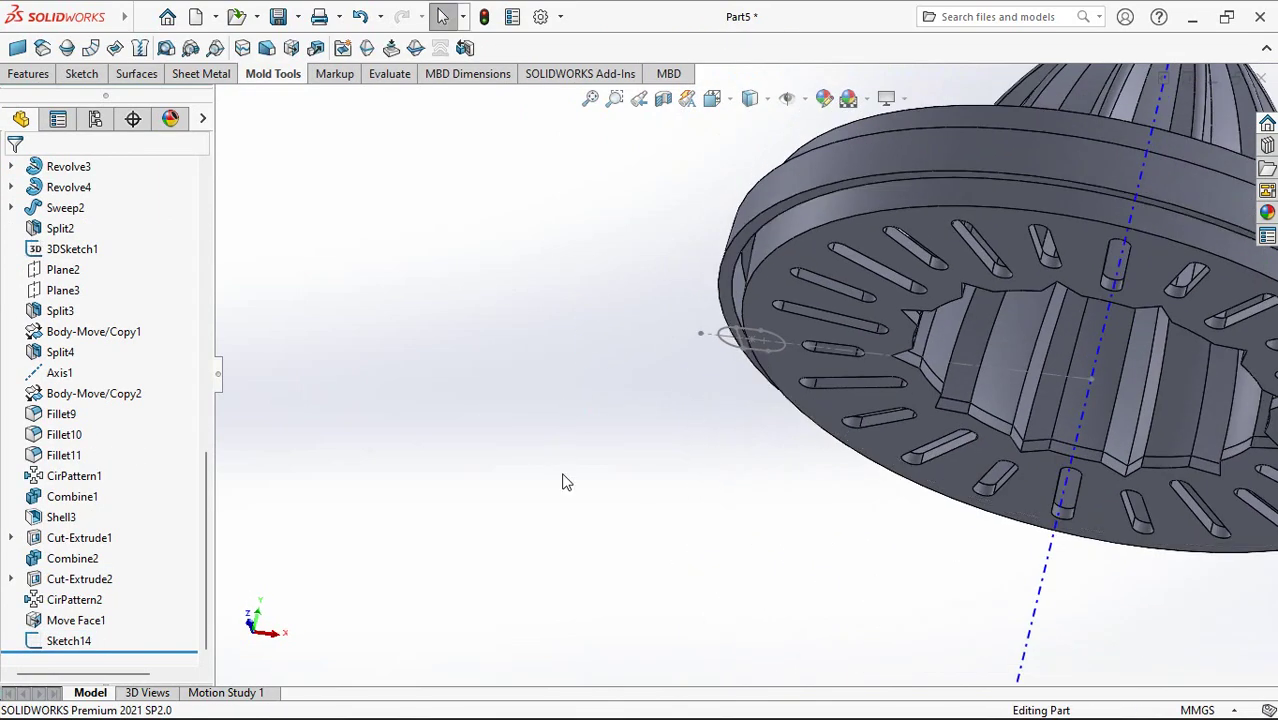
pyautogui.scroll(-2, 694, 420)
pyautogui.moveTo(694, 420); pyautogui.dragTo(686, 354, button='middle')
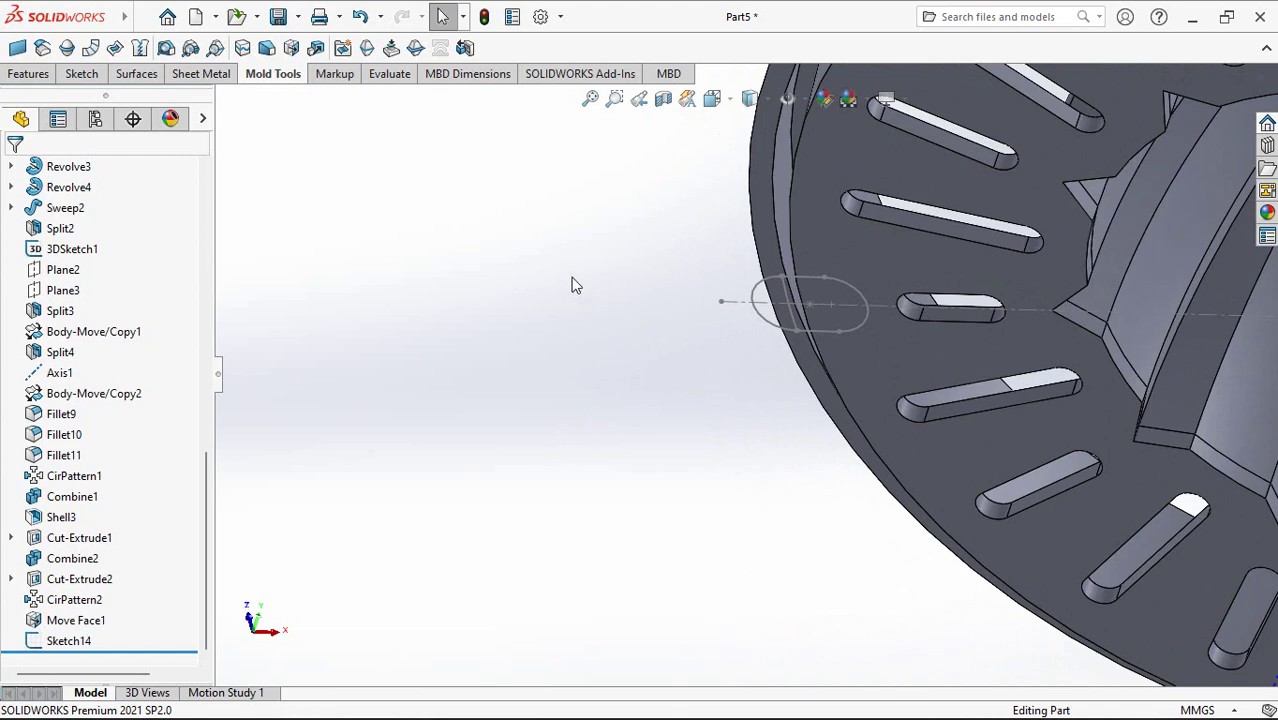
pyautogui.hotkey('ctrl', '8')
pyautogui.click(29, 74)
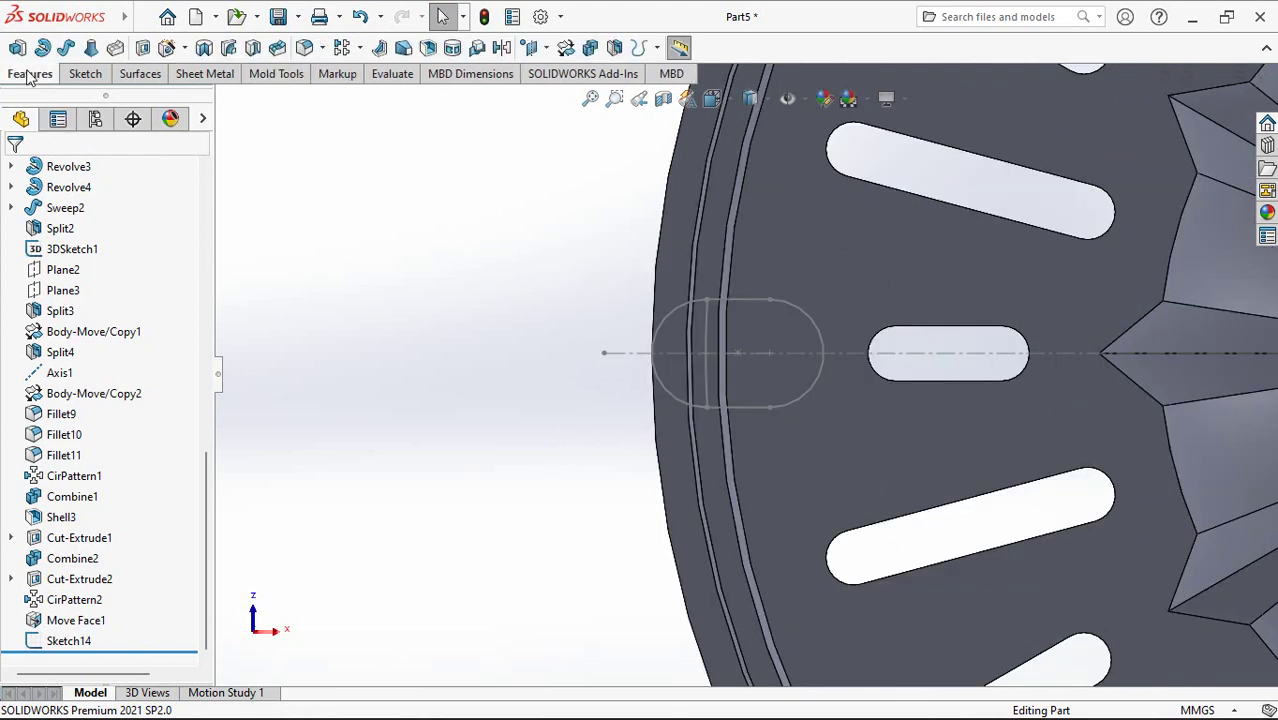
pyautogui.click(17, 47)
pyautogui.click(795, 452)
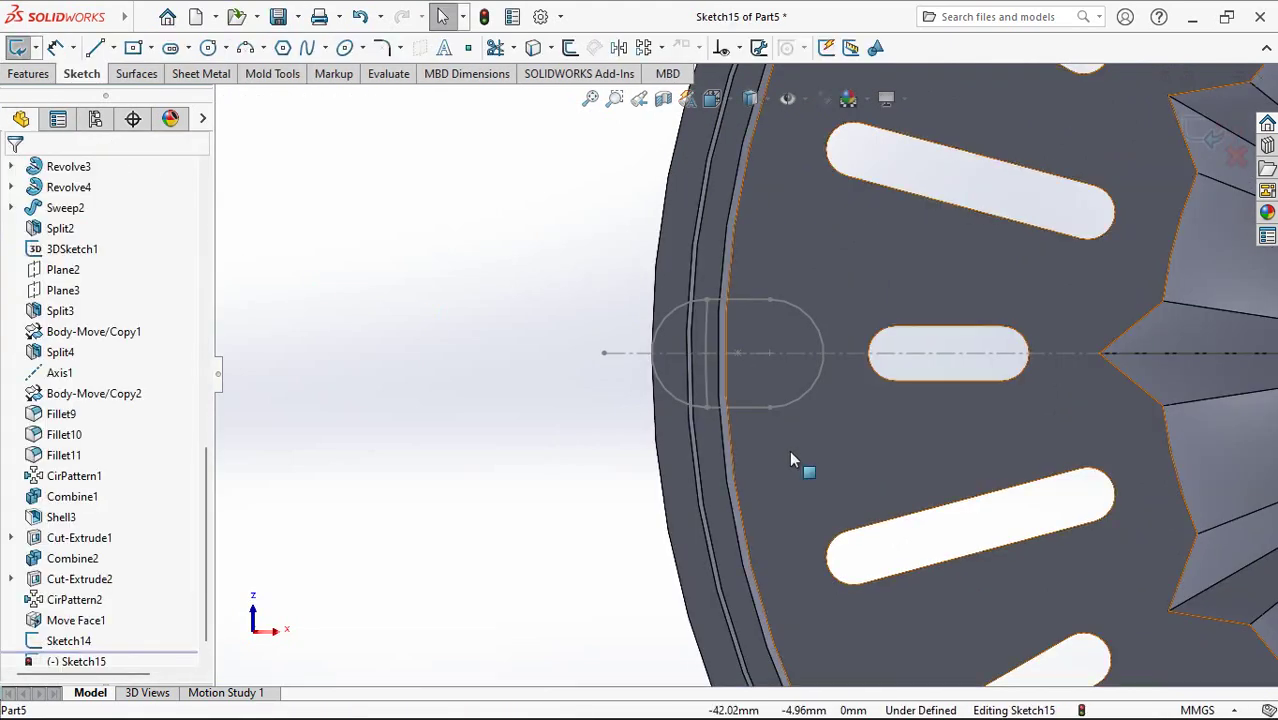
# Step: Offset the slot's rounded end and both straight sides by 1.80 mm
pyautogui.click(569, 47)
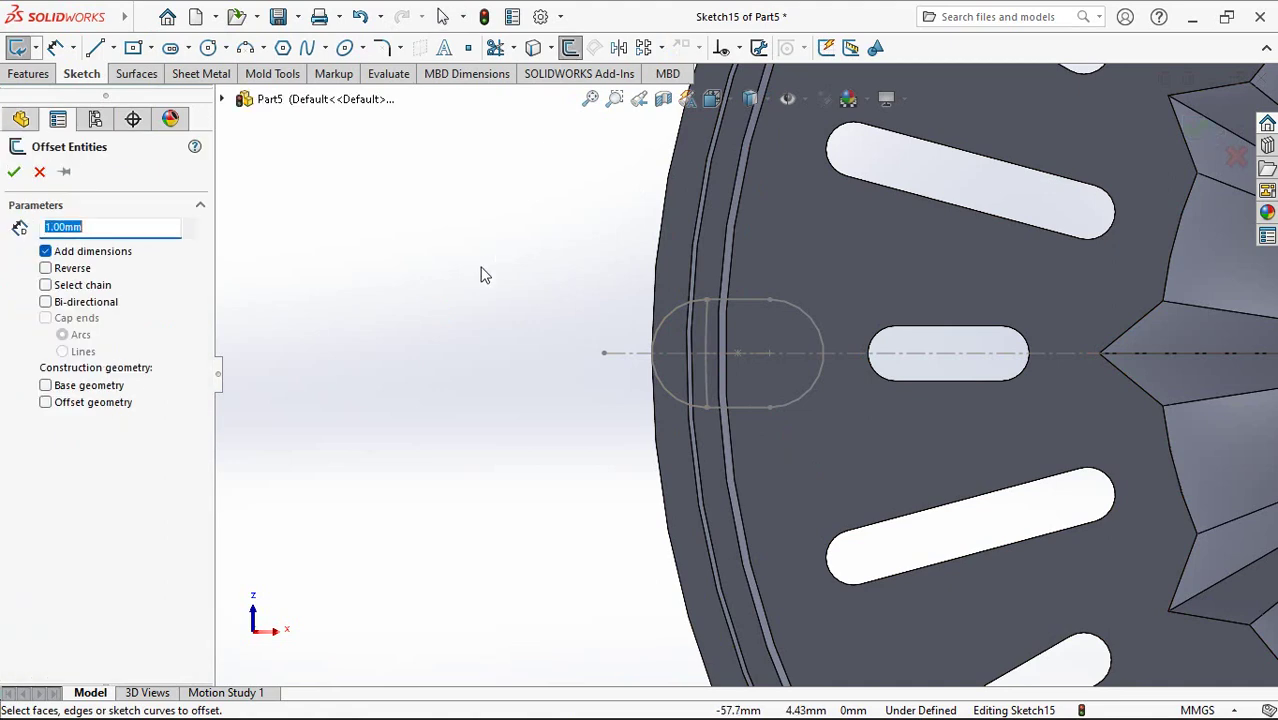
pyautogui.scroll(-3, 840, 303)
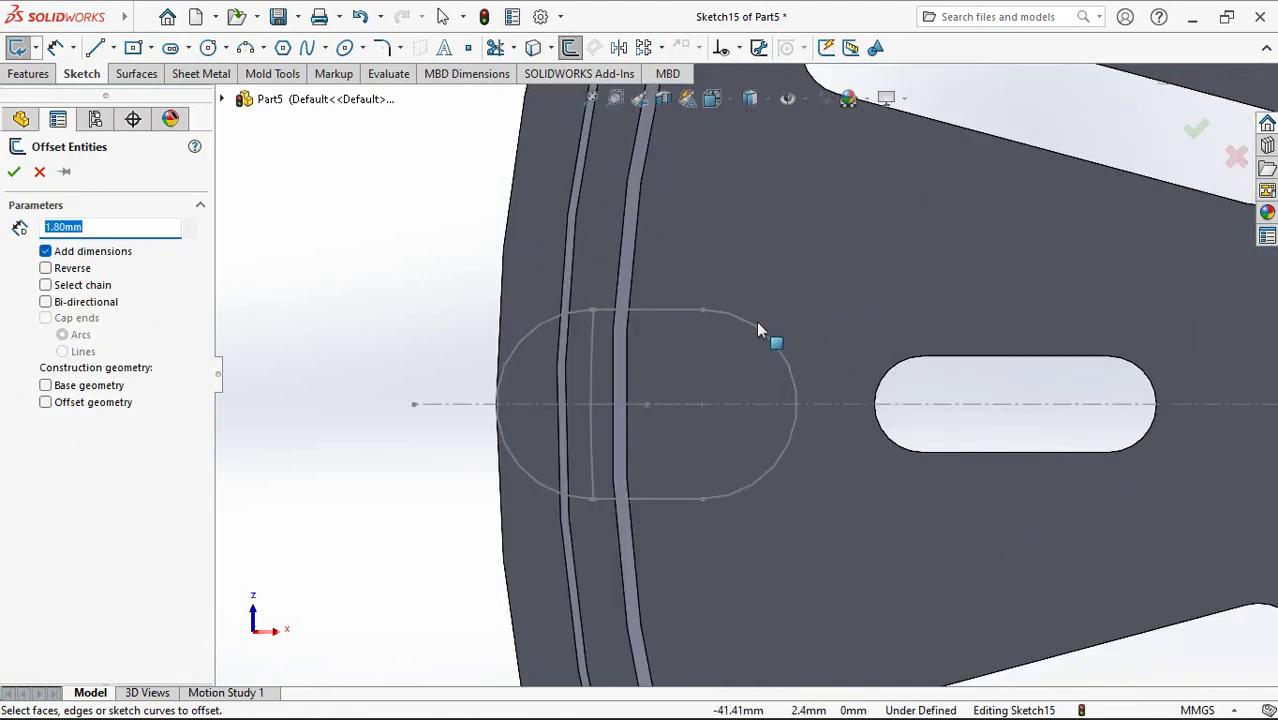
pyautogui.click(754, 323)
pyautogui.click(675, 310)
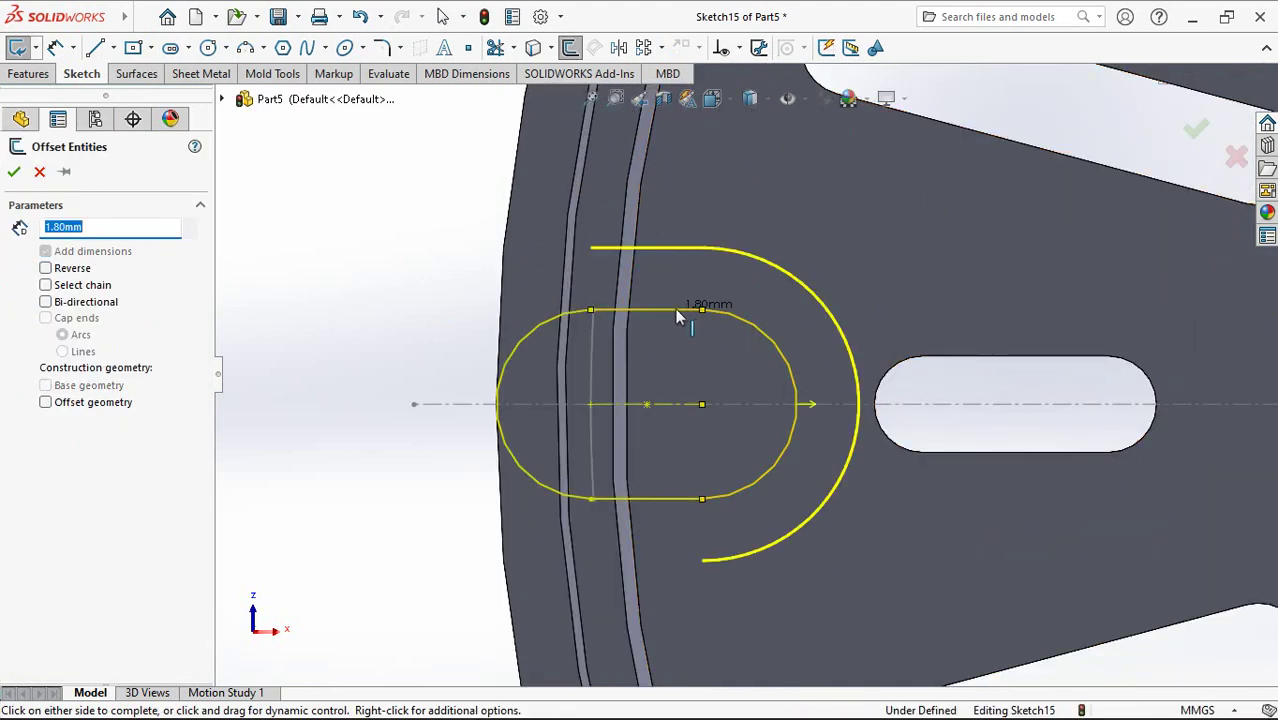
pyautogui.click(670, 499)
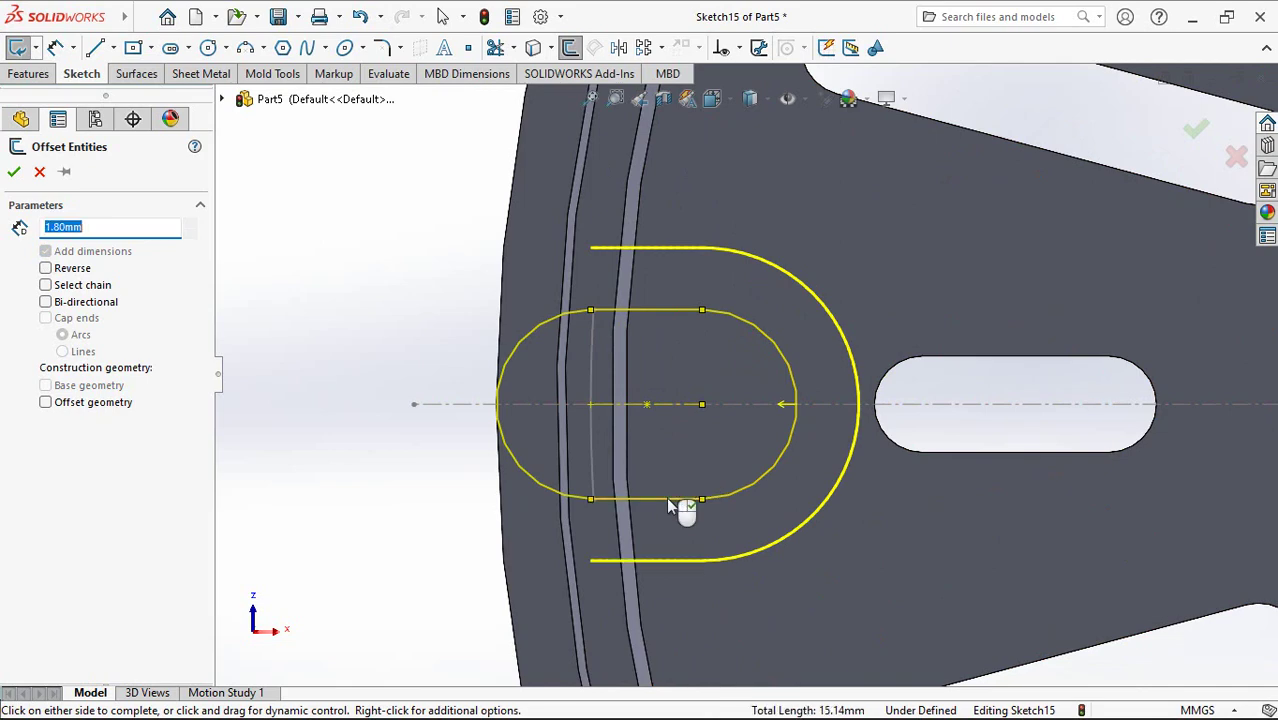
pyautogui.click(668, 502)
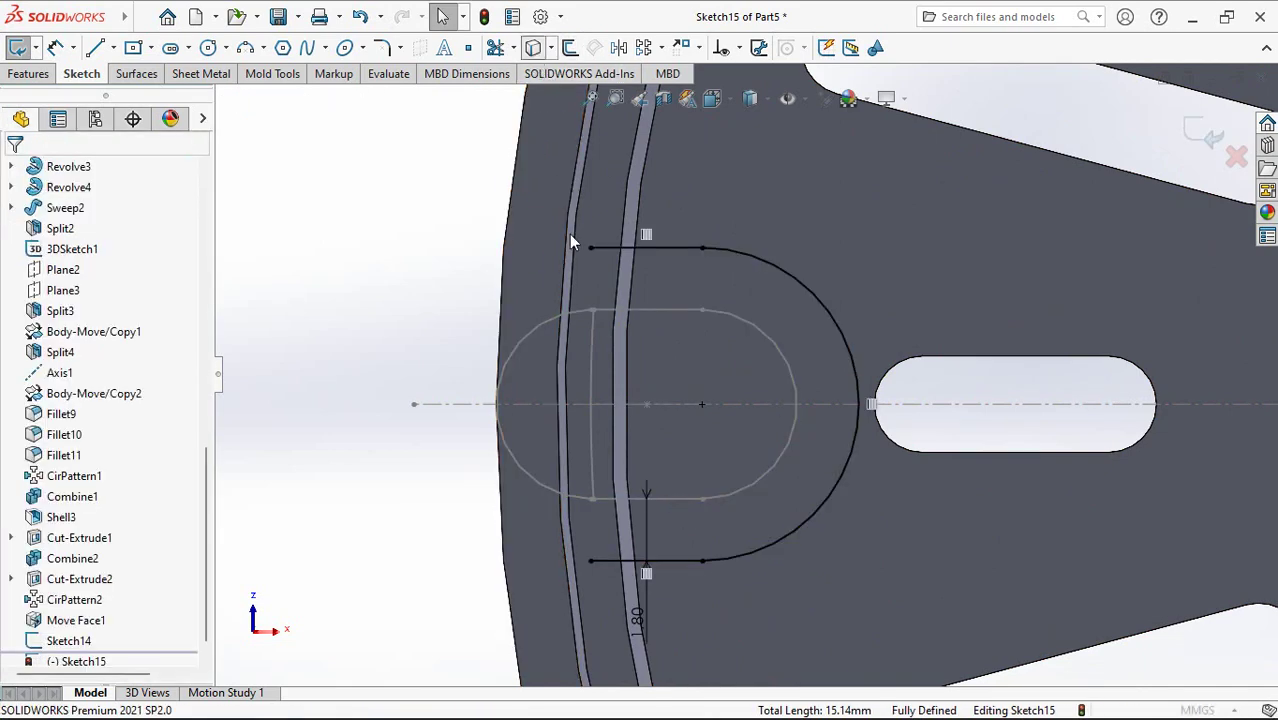
# Step: Convert the inner ring edge into the sketch
pyautogui.press('c')
pyautogui.click(590, 341)
pyautogui.press('Return')
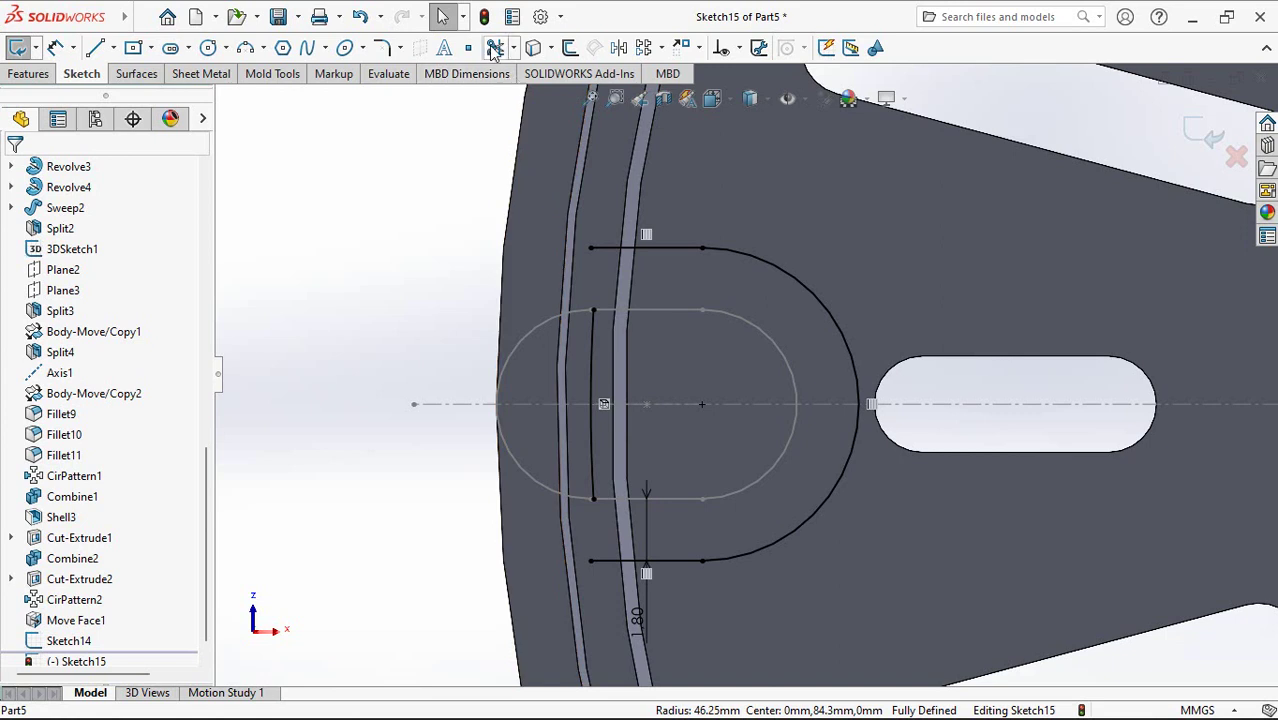
# Step: Corner-trim the vertical line to the top and bottom lines to close the profile
pyautogui.click(494, 49)
pyautogui.click(37, 373)
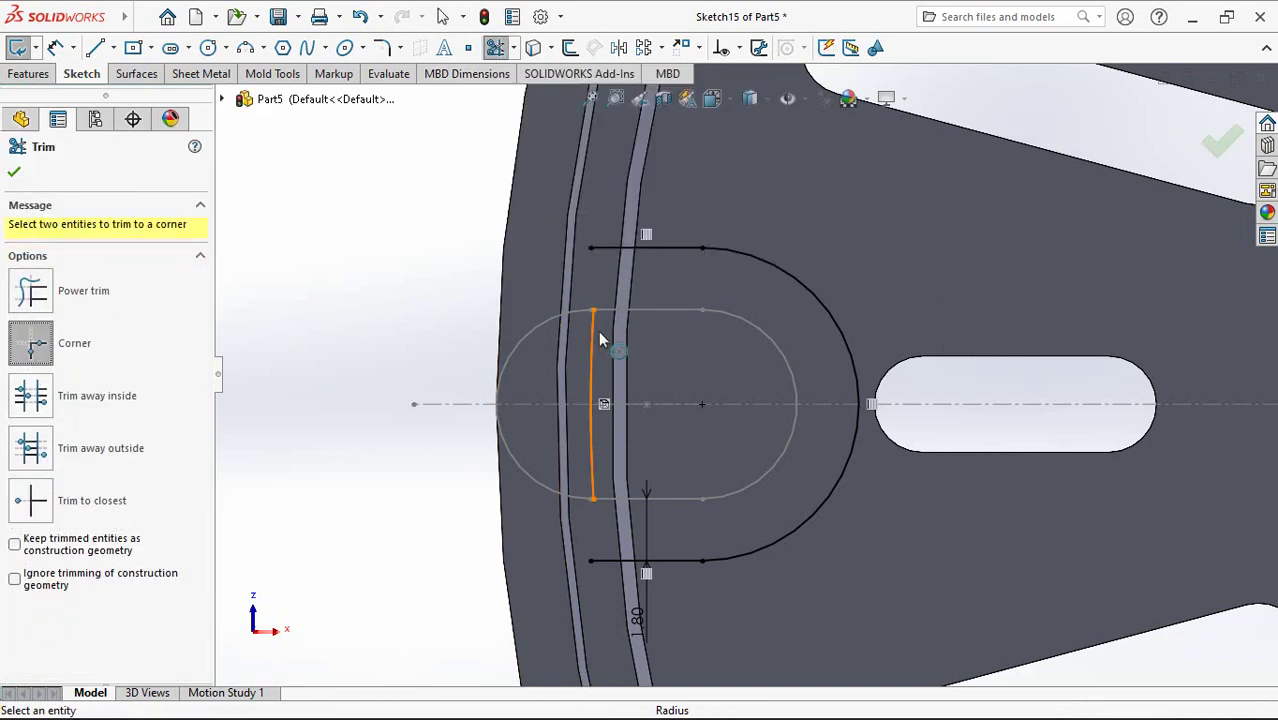
pyautogui.click(596, 330)
pyautogui.click(641, 247)
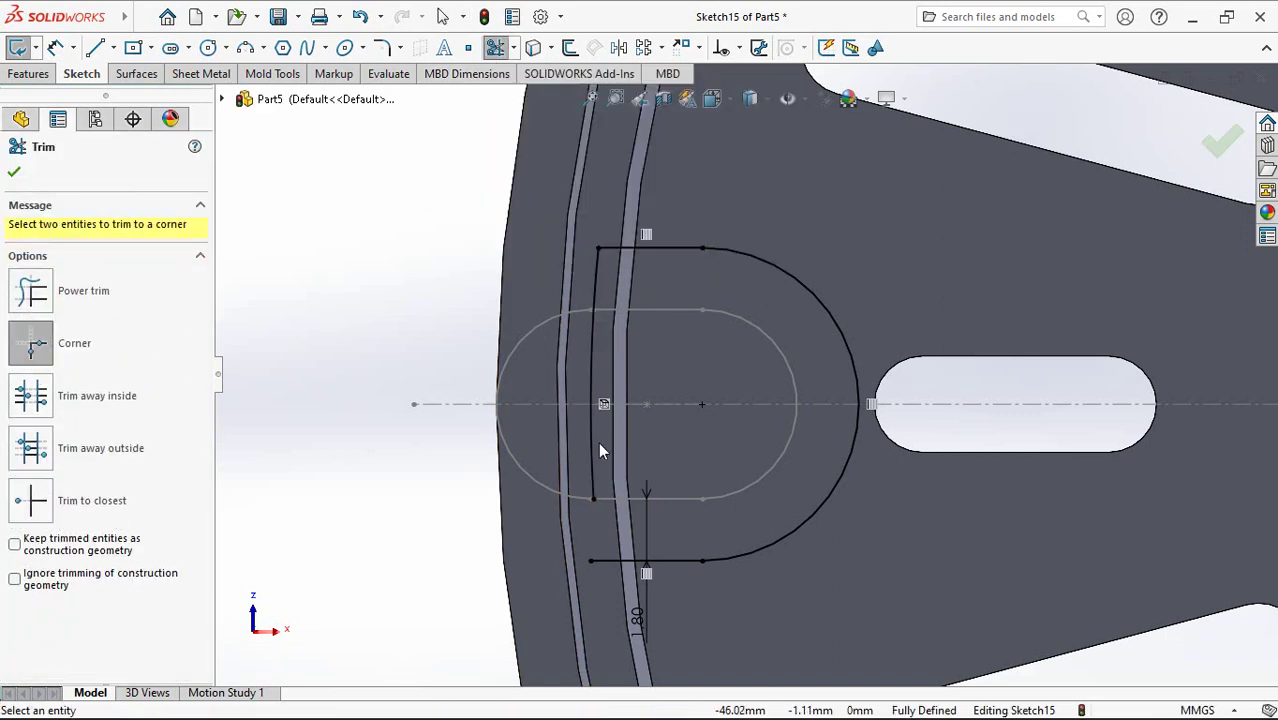
pyautogui.click(622, 562)
pyautogui.click(14, 172)
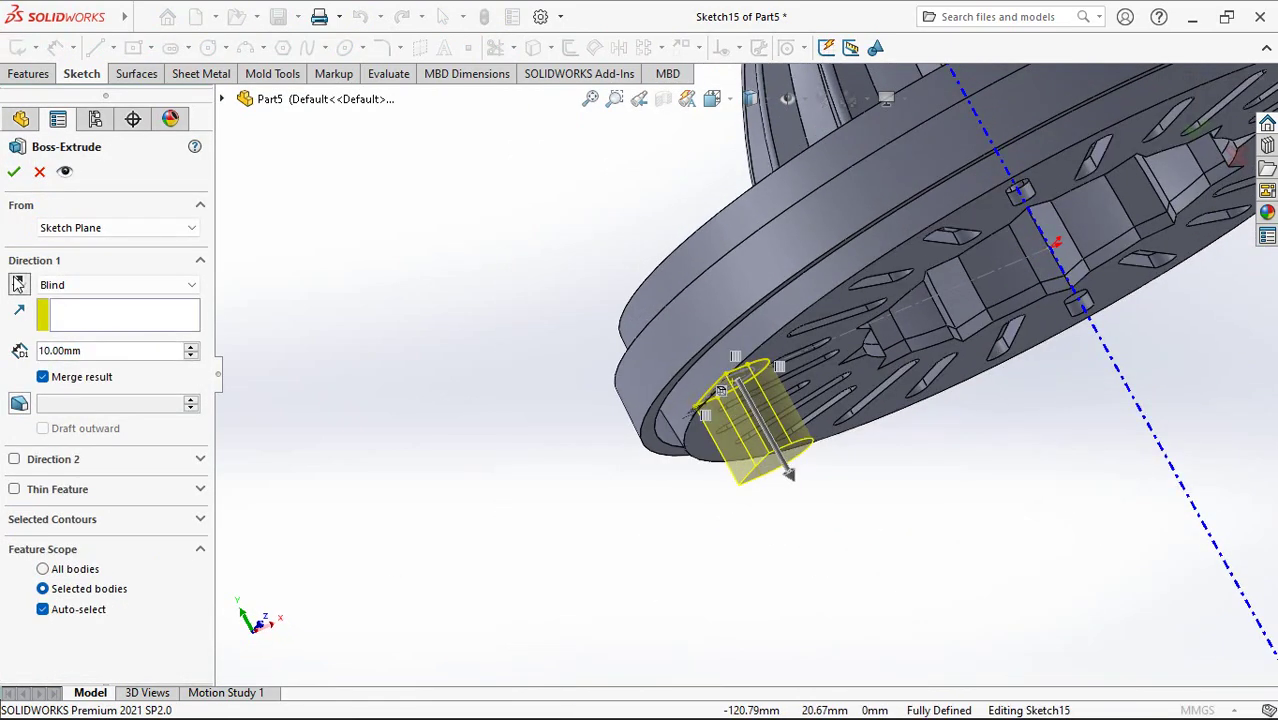
# Step: Extrude Sketch15 Up To Surface at the rim face with a 3.00° draft
pyautogui.moveTo(390, 361); pyautogui.dragTo(405, 470, button='middle')
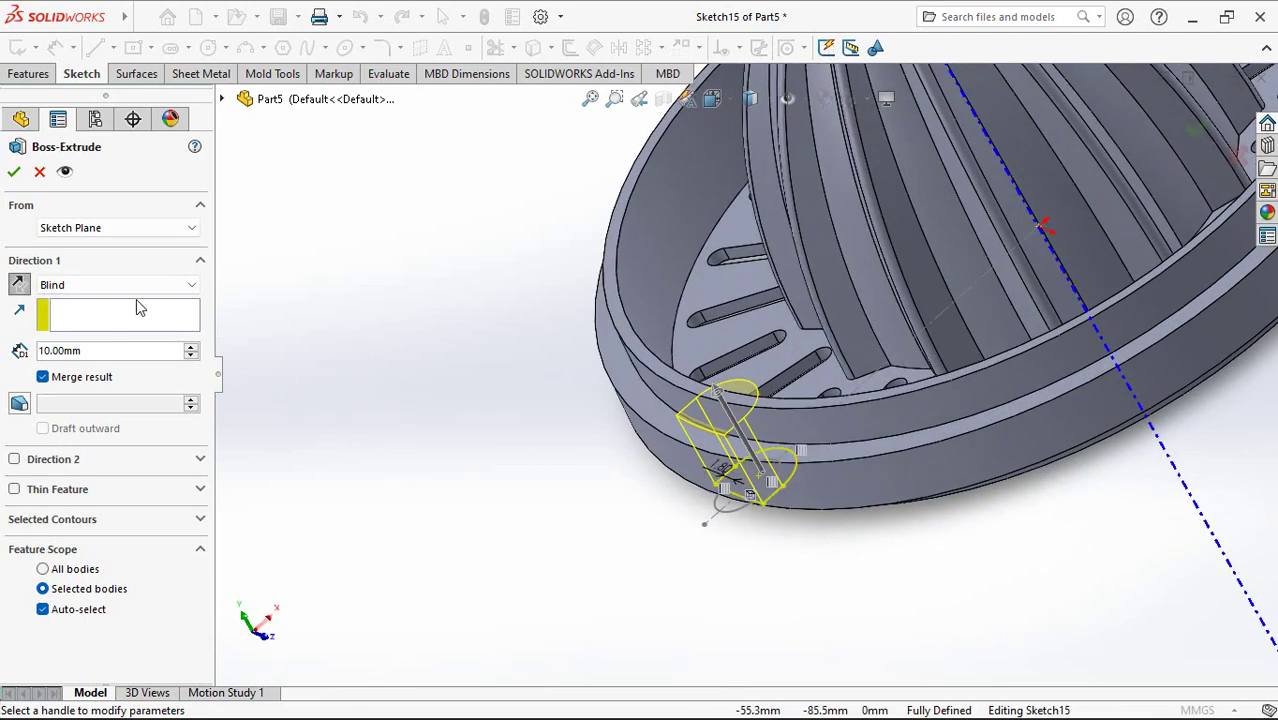
pyautogui.click(97, 290)
pyautogui.click(85, 348)
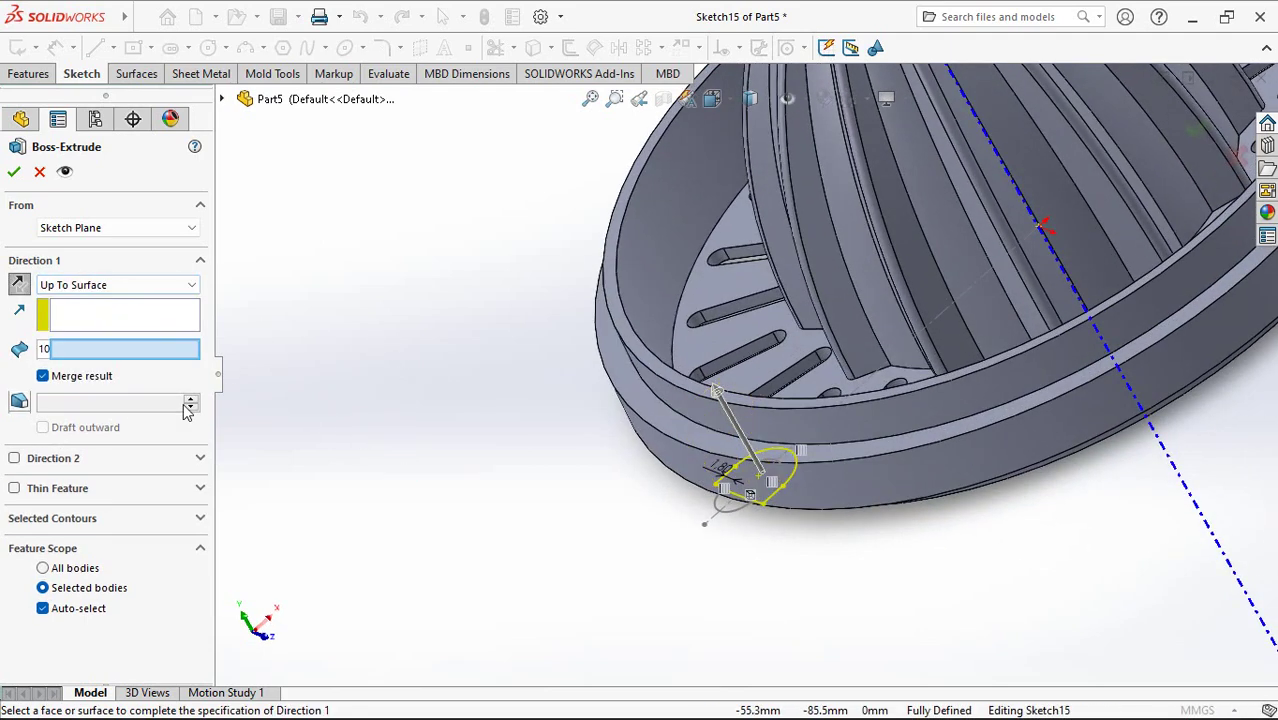
pyautogui.click(697, 440)
pyautogui.click(20, 402)
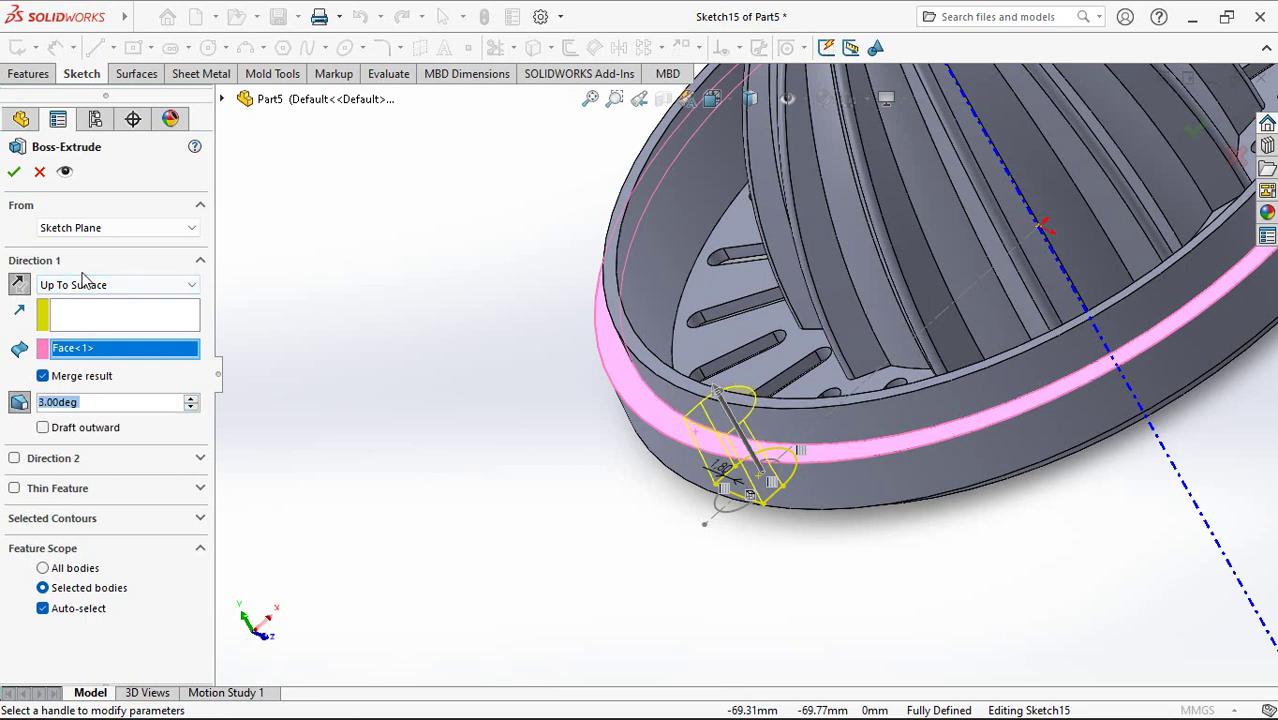
pyautogui.click(12, 176)
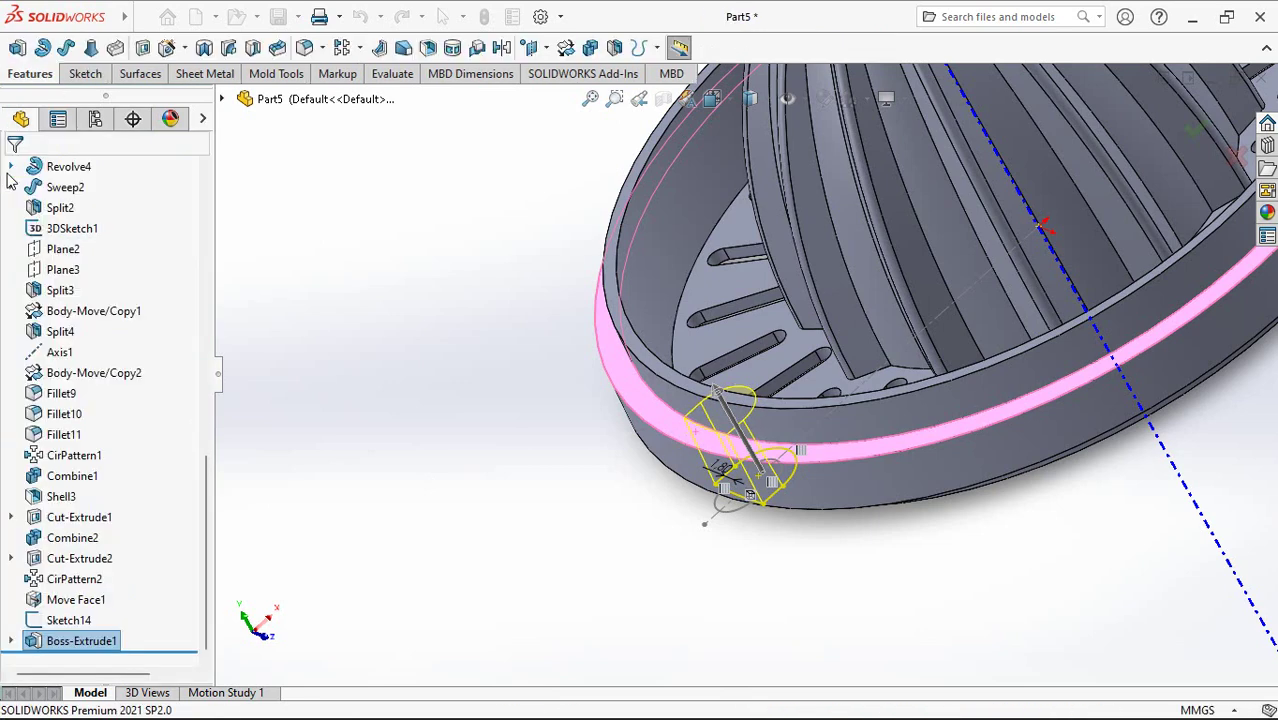
pyautogui.moveTo(382, 417)
pyautogui.mouseDown(button='middle')
pyautogui.moveTo(471, 513)
pyautogui.moveTo(461, 560)
pyautogui.moveTo(499, 445)
pyautogui.moveTo(485, 297)
pyautogui.moveTo(508, 297)
pyautogui.mouseUp(button='middle')
# Step: Delete and patch the three boss faces at the rim, with preview on, creating DeleteFace1
pyautogui.scroll(-3, 530, 272)
pyautogui.scroll(-2, 530, 272)
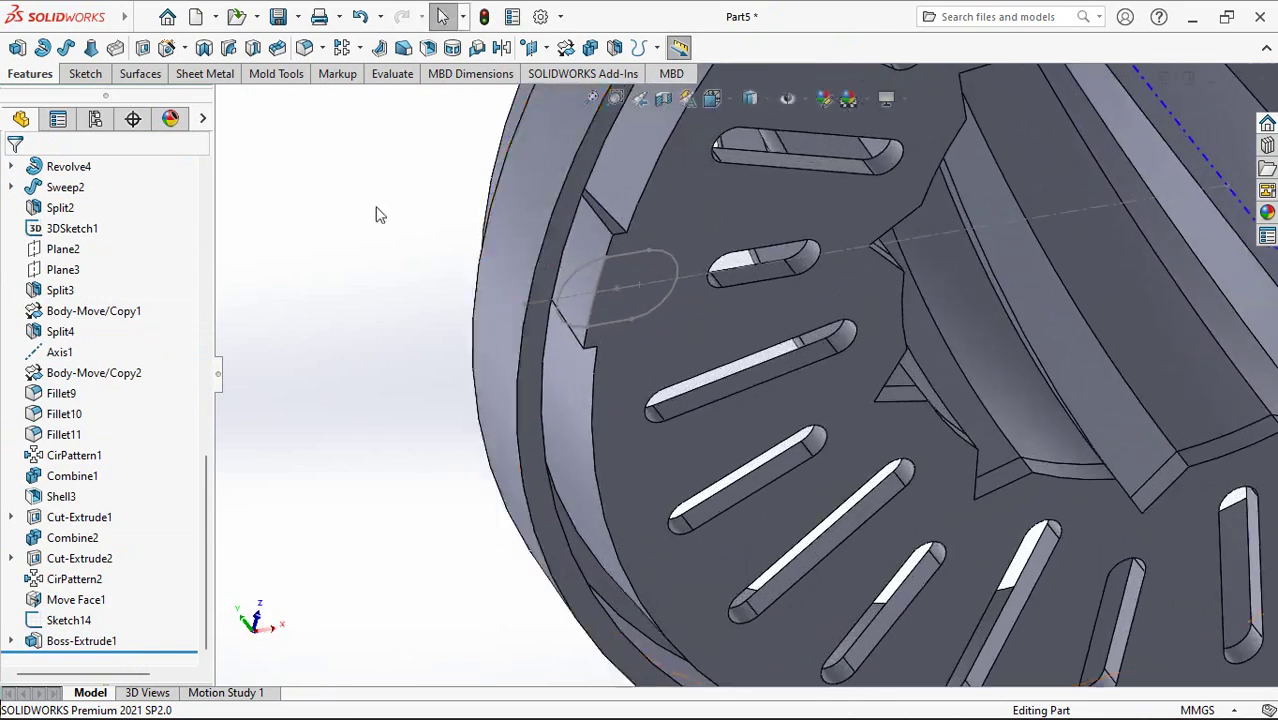
pyautogui.click(141, 80)
pyautogui.click(330, 48)
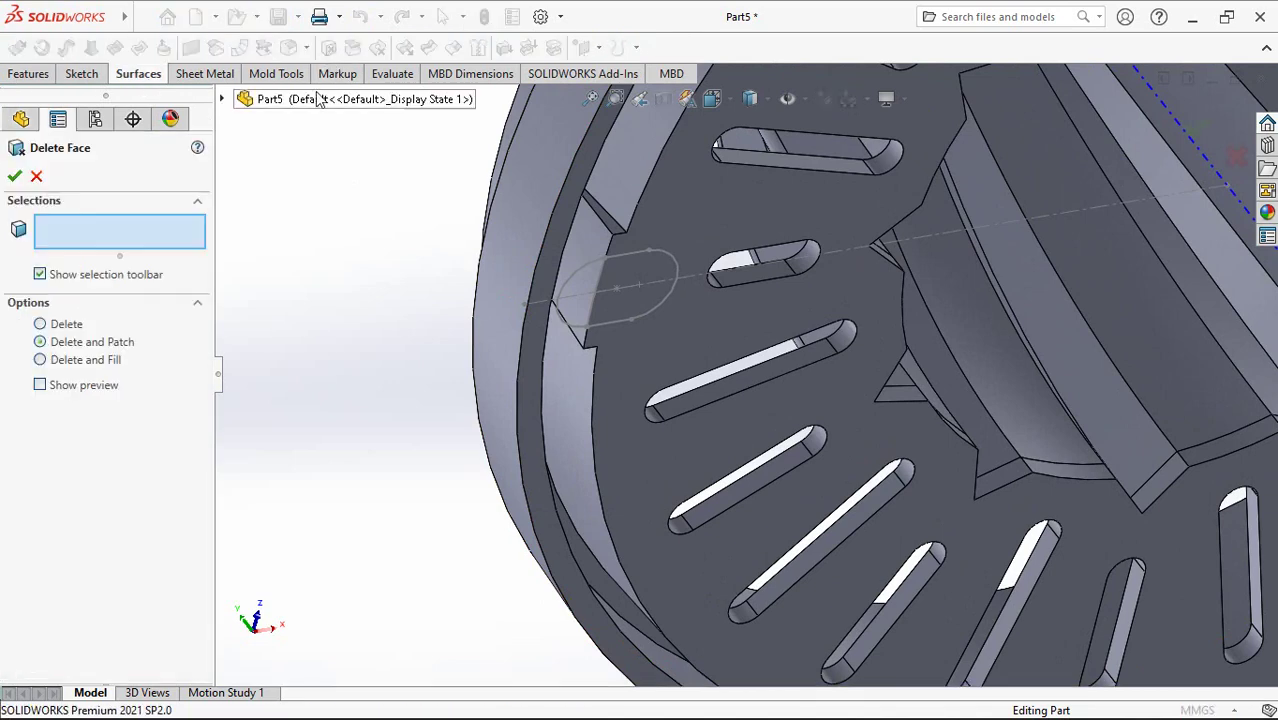
pyautogui.click(40, 386)
pyautogui.click(593, 240)
pyautogui.moveTo(593, 240); pyautogui.dragTo(575, 340, button='middle')
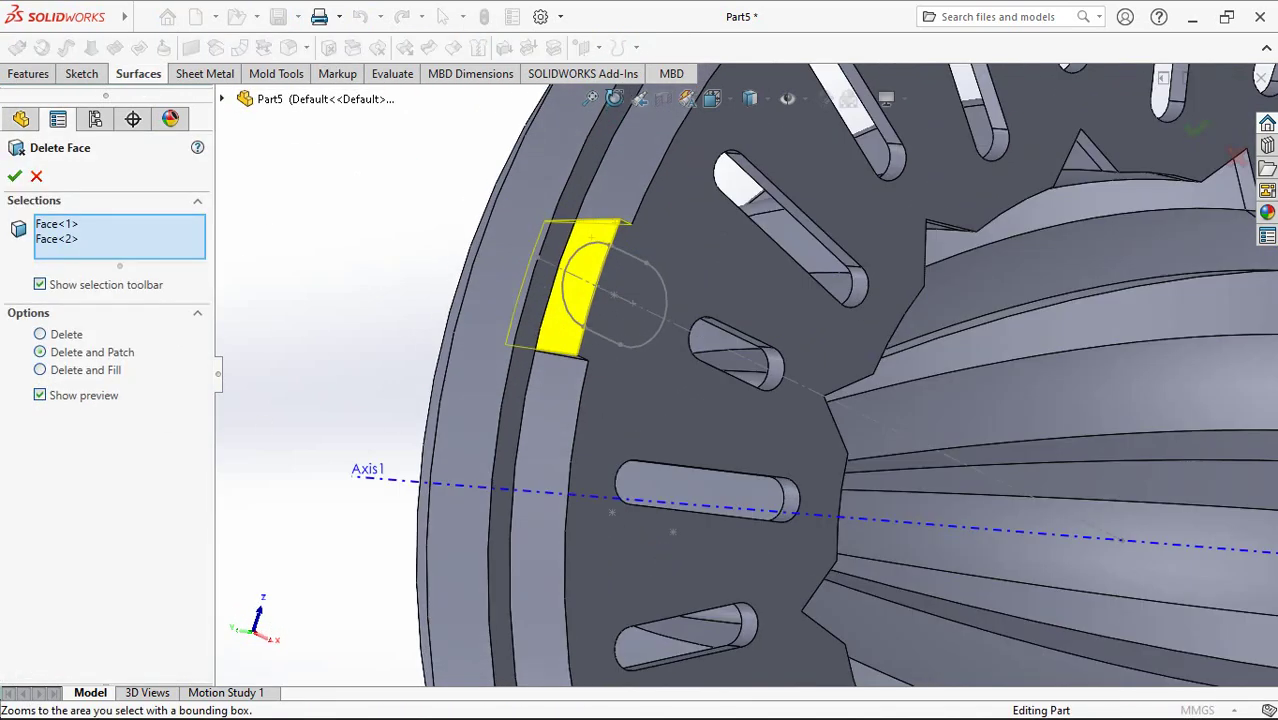
pyautogui.click(575, 360)
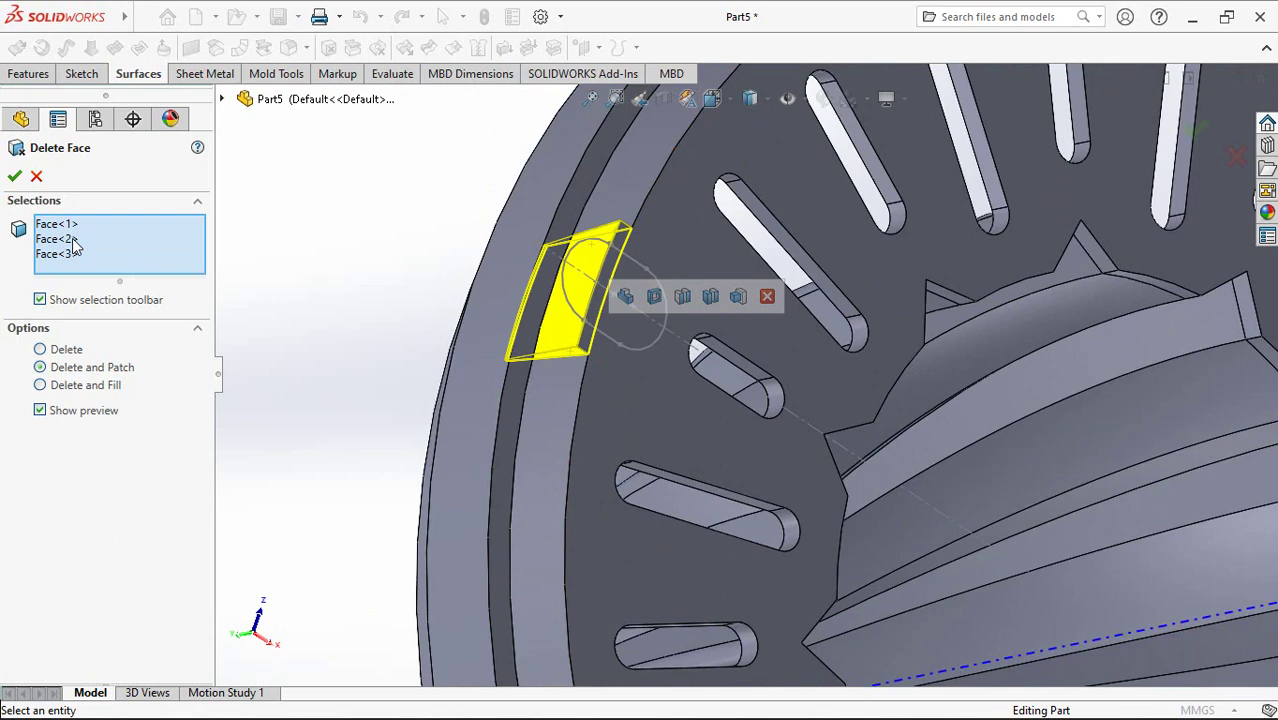
pyautogui.click(15, 176)
# Step: Select the slot sketch Sketch14 in the feature tree
pyautogui.moveTo(371, 266); pyautogui.dragTo(513, 265, button='middle')
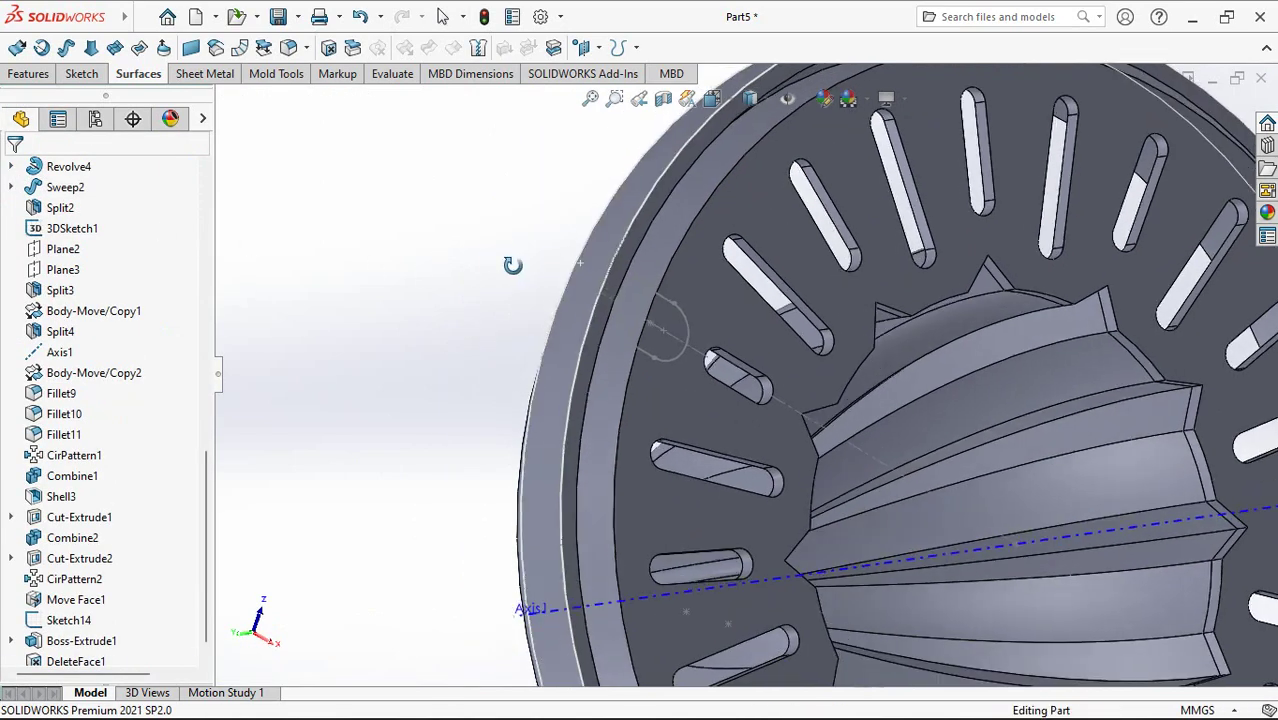
pyautogui.scroll(-1, 133, 612)
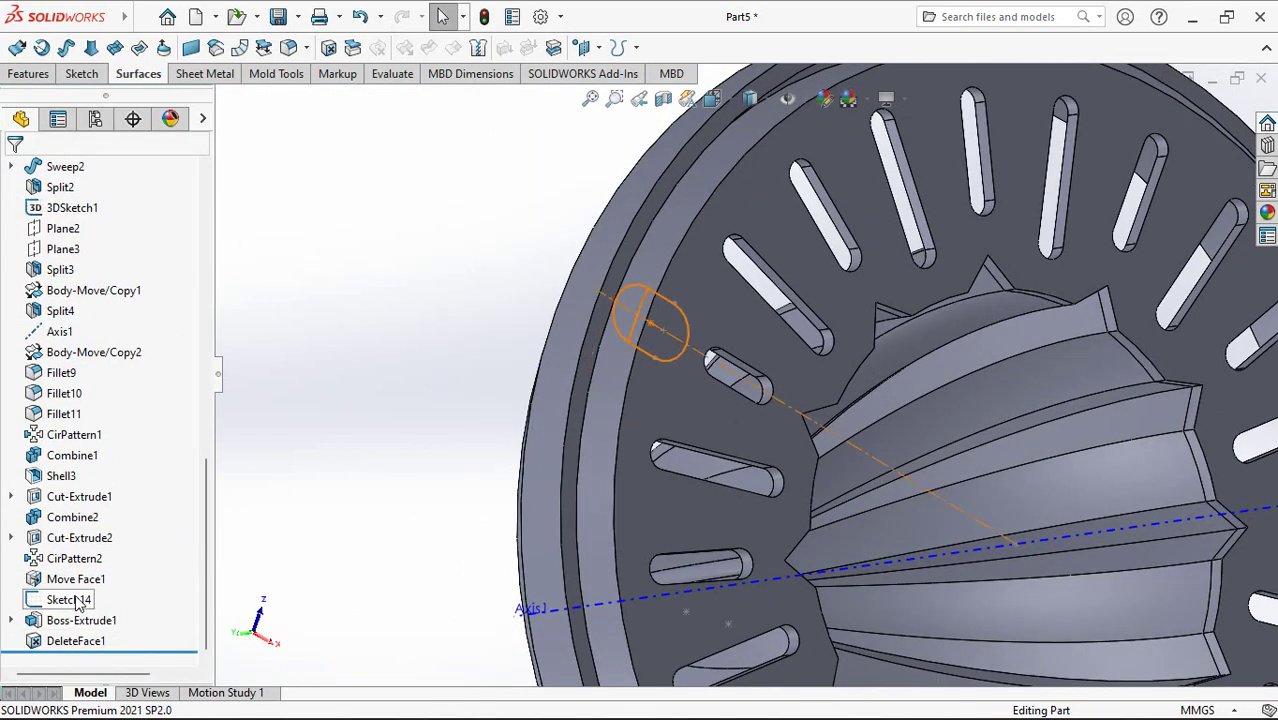
pyautogui.click(80, 600)
# Step: Cut Sketch14's slot region Up To Surface on the rim face with 3° draft, creating Cut-Extrude3
pyautogui.click(28, 78)
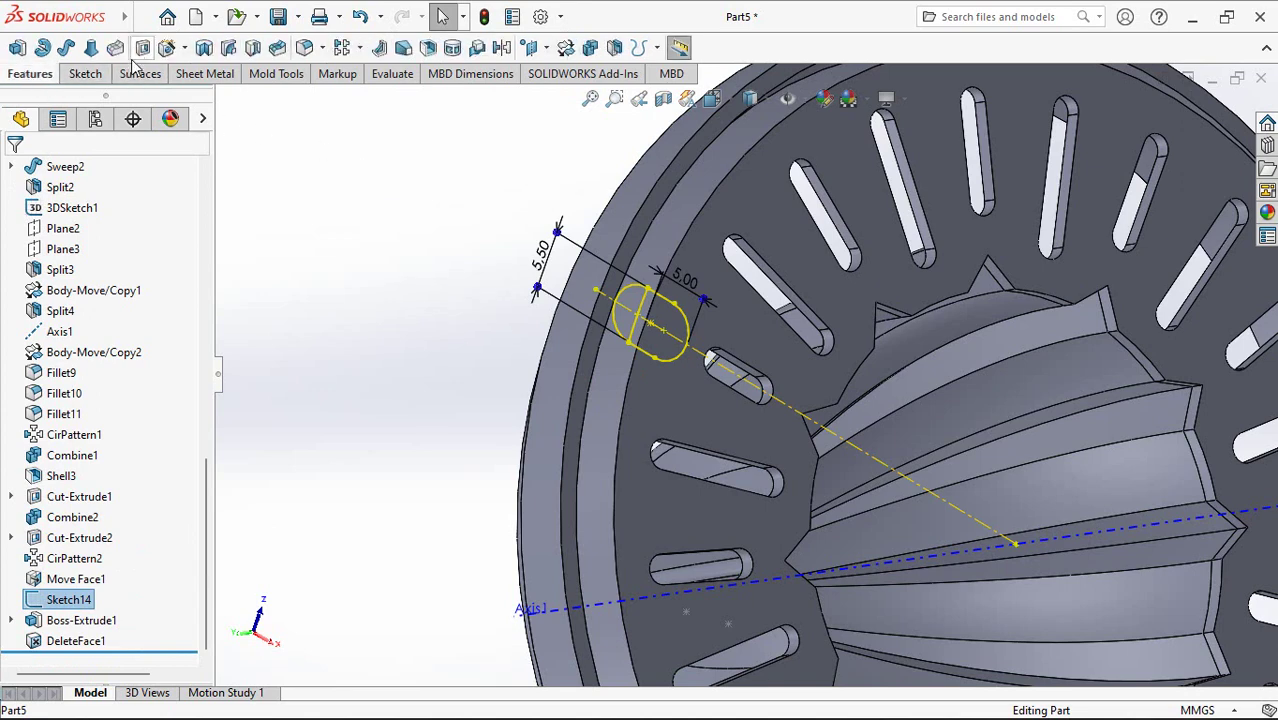
pyautogui.click(143, 48)
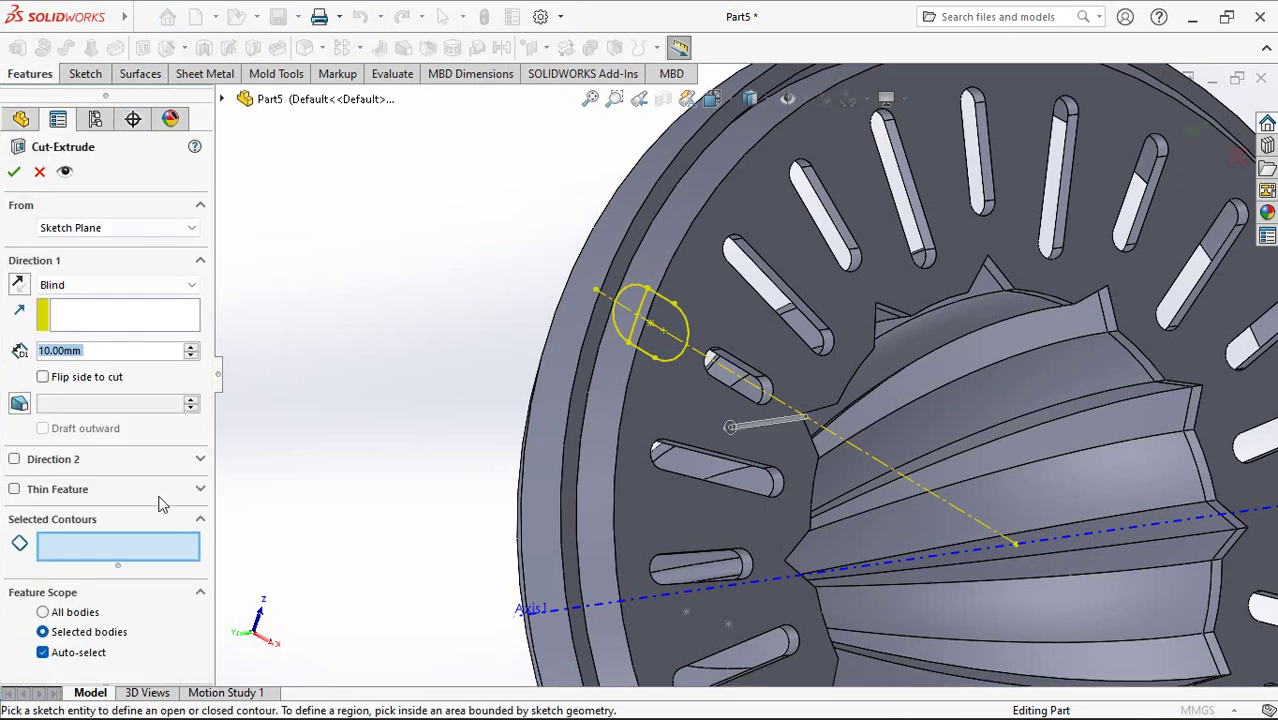
pyautogui.click(686, 358)
pyautogui.moveTo(686, 358)
pyautogui.mouseDown(button='middle')
pyautogui.moveTo(675, 488)
pyautogui.moveTo(559, 241)
pyautogui.mouseUp(button='middle')
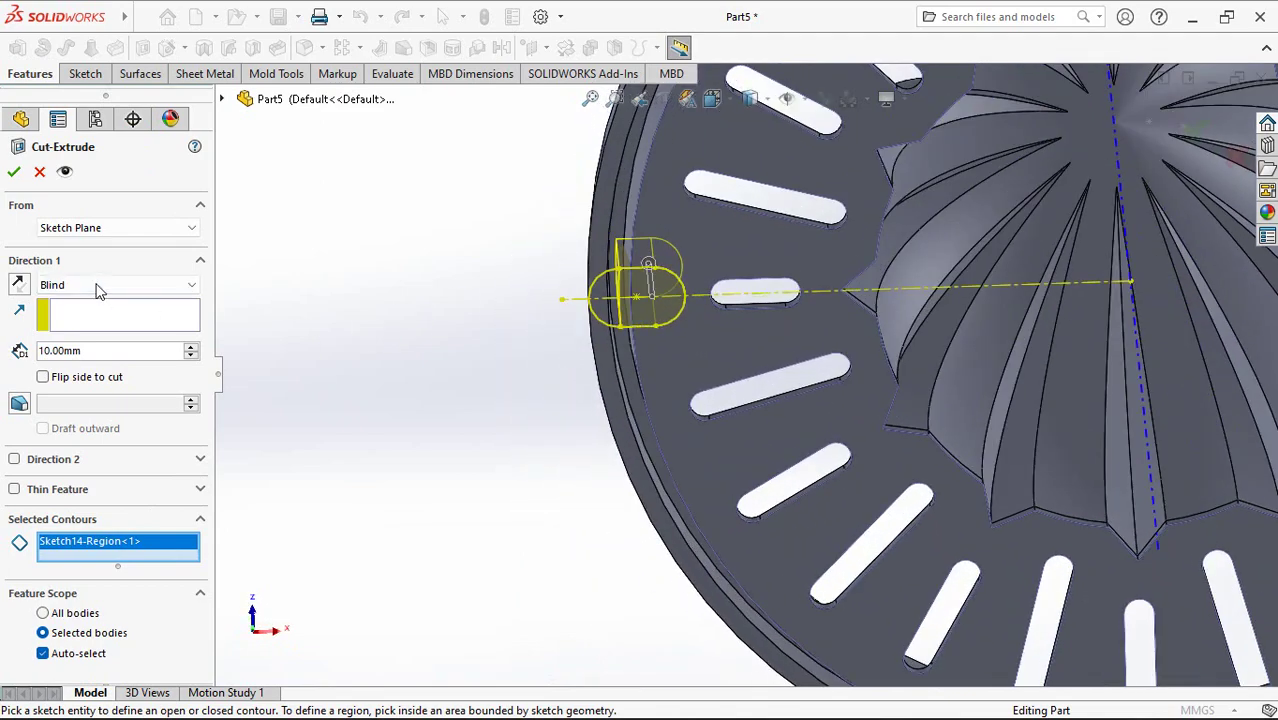
pyautogui.click(100, 287)
pyautogui.click(100, 341)
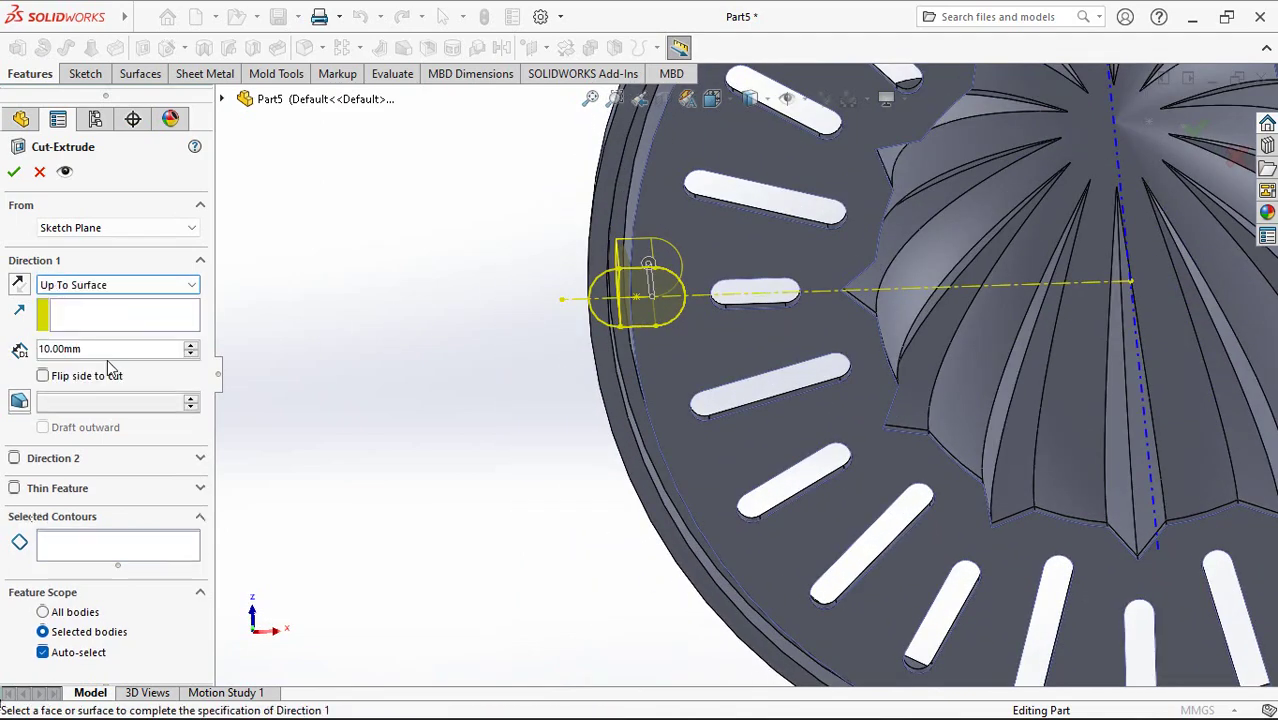
pyautogui.click(622, 252)
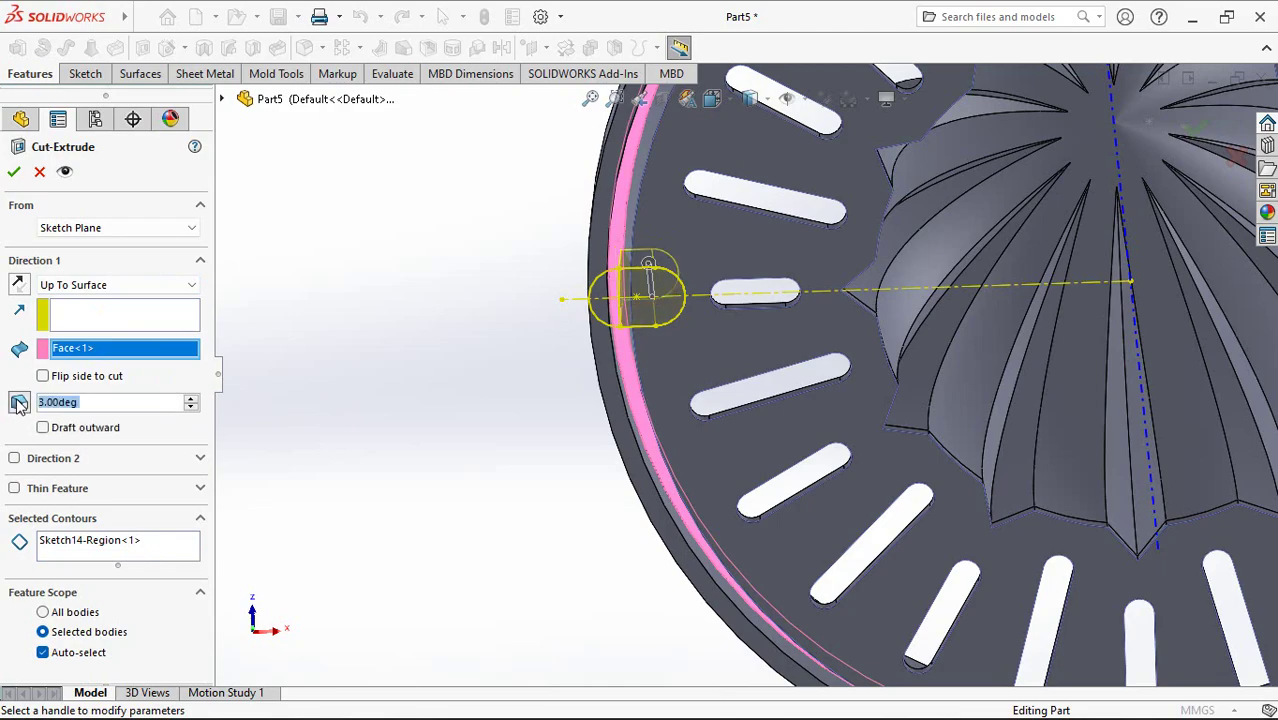
pyautogui.moveTo(335, 383)
pyautogui.mouseDown(button='middle')
pyautogui.moveTo(462, 448)
pyautogui.moveTo(455, 510)
pyautogui.mouseUp(button='middle')
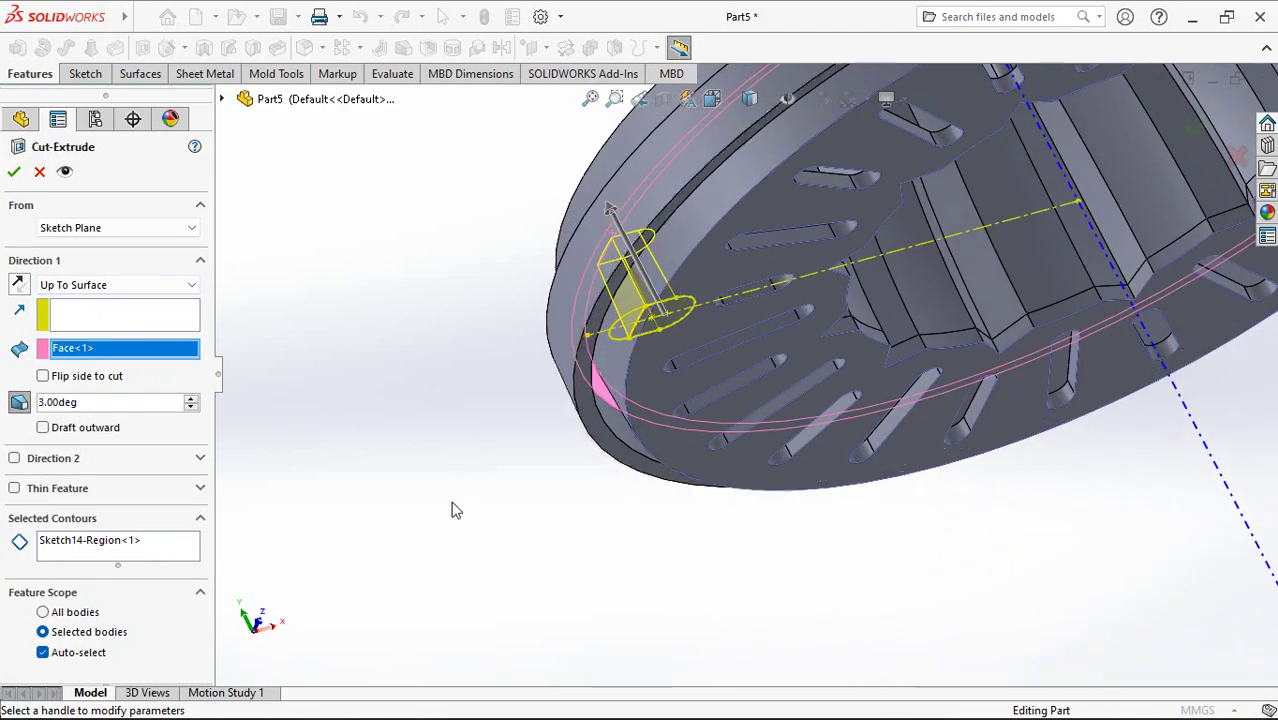
pyautogui.click(16, 173)
pyautogui.moveTo(428, 334)
pyautogui.mouseDown(button='middle')
pyautogui.moveTo(391, 165)
pyautogui.moveTo(411, 462)
pyautogui.moveTo(385, 528)
pyautogui.mouseUp(button='middle')
pyautogui.moveTo(397, 462)
pyautogui.mouseDown(button='middle')
pyautogui.moveTo(548, 653)
pyautogui.moveTo(916, 425)
pyautogui.mouseUp(button='middle')
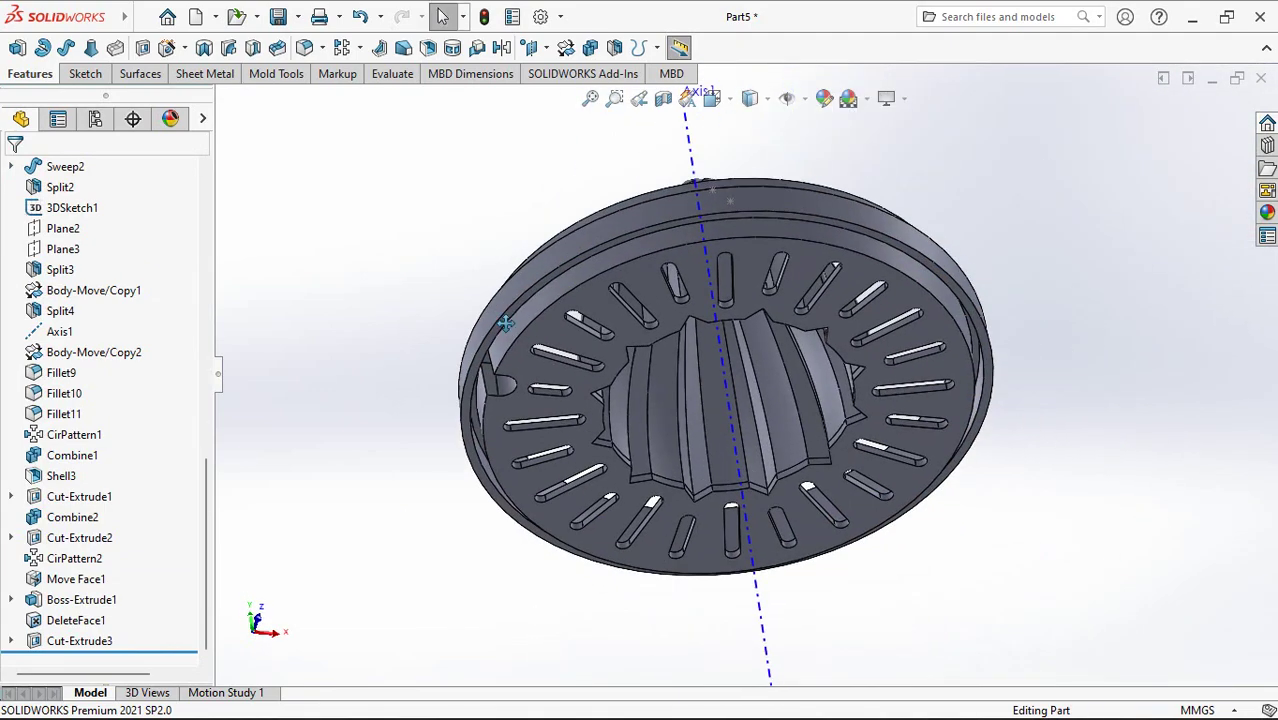
# Step: Start Sketch16 on the reamer's flat underside face
pyautogui.click(143, 48)
pyautogui.scroll(-3, 993, 379)
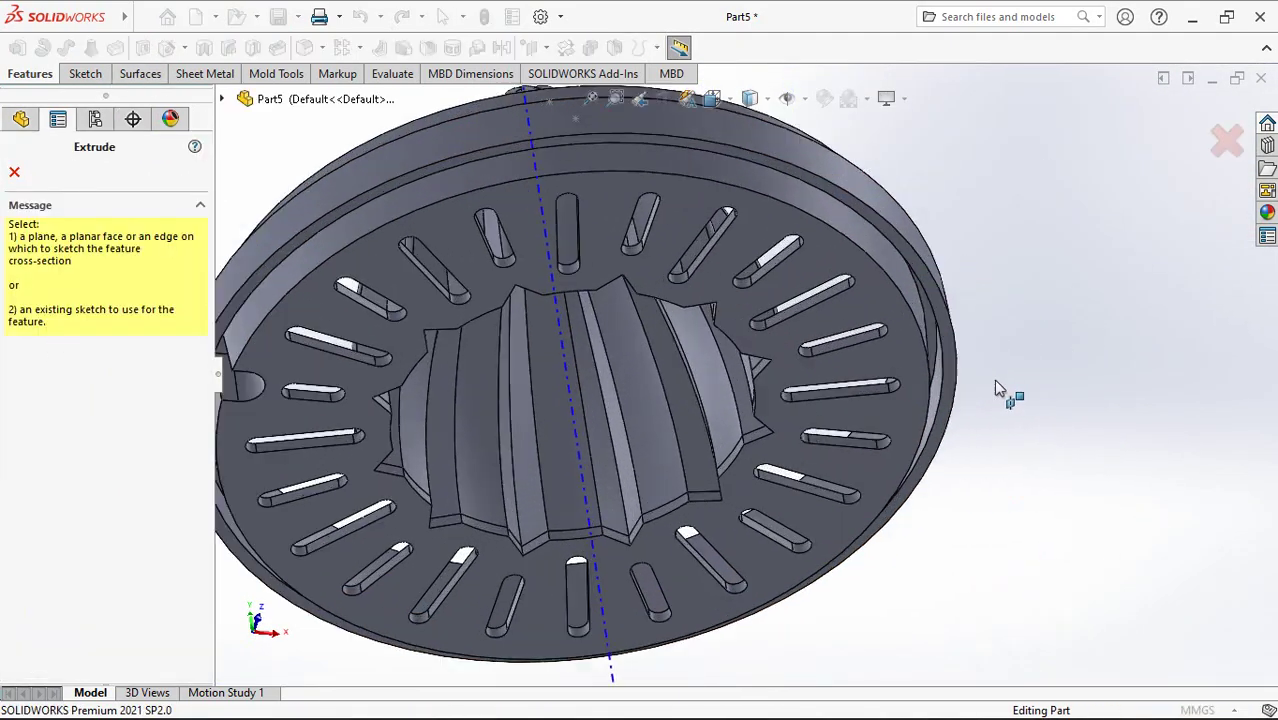
pyautogui.click(946, 398)
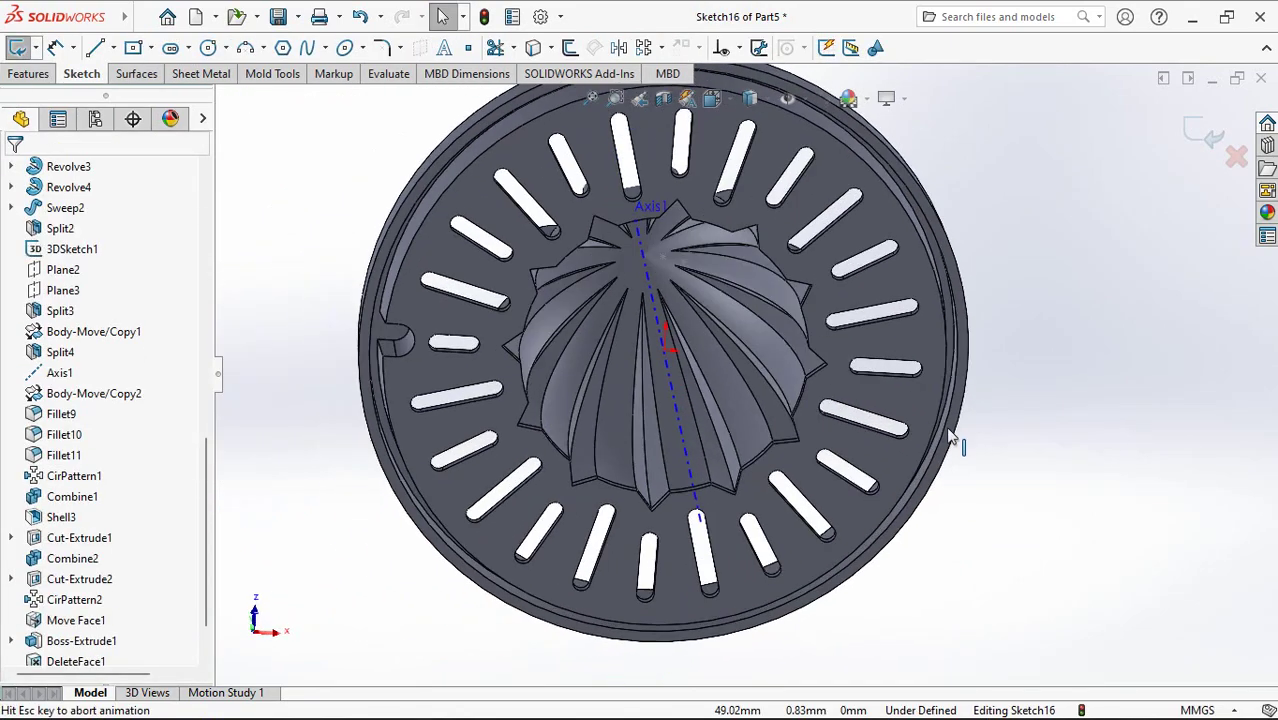
pyautogui.scroll(-2, 1025, 390)
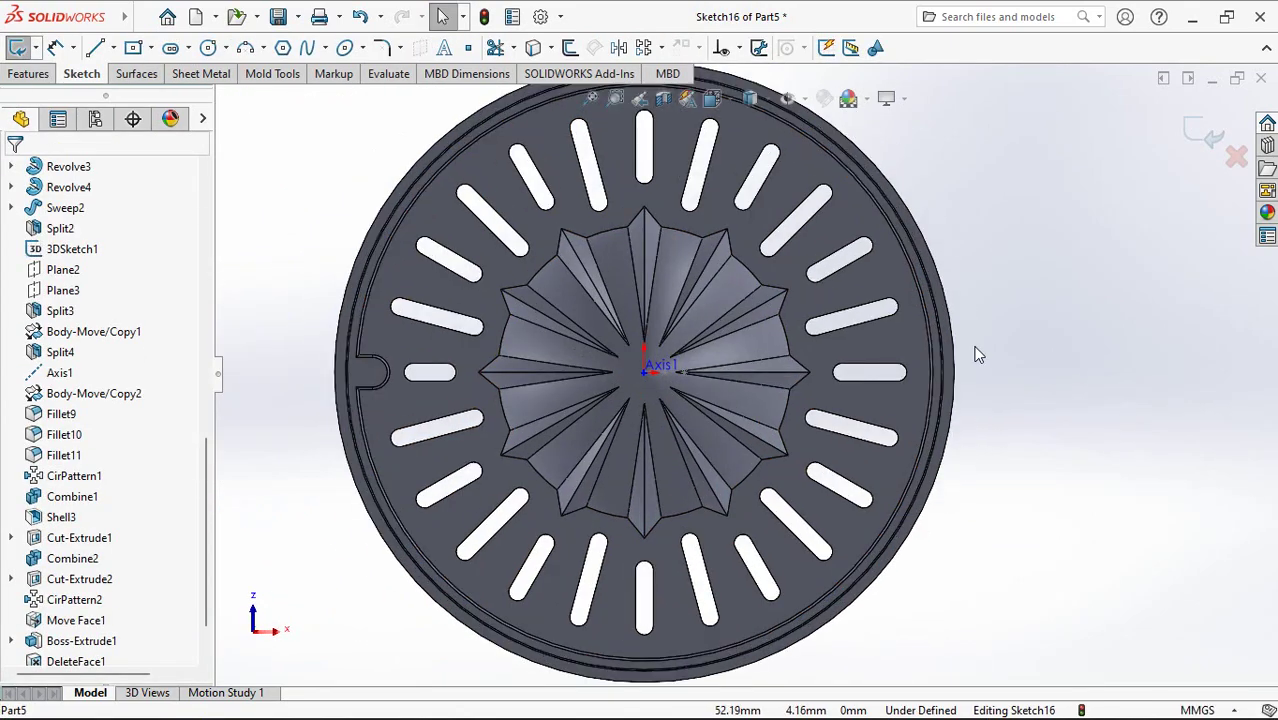
pyautogui.scroll(-2, 978, 354)
pyautogui.scroll(-2, 970, 354)
# Step: Convert the two outer circular rim edges (98 mm) into the sketch
pyautogui.press('c')
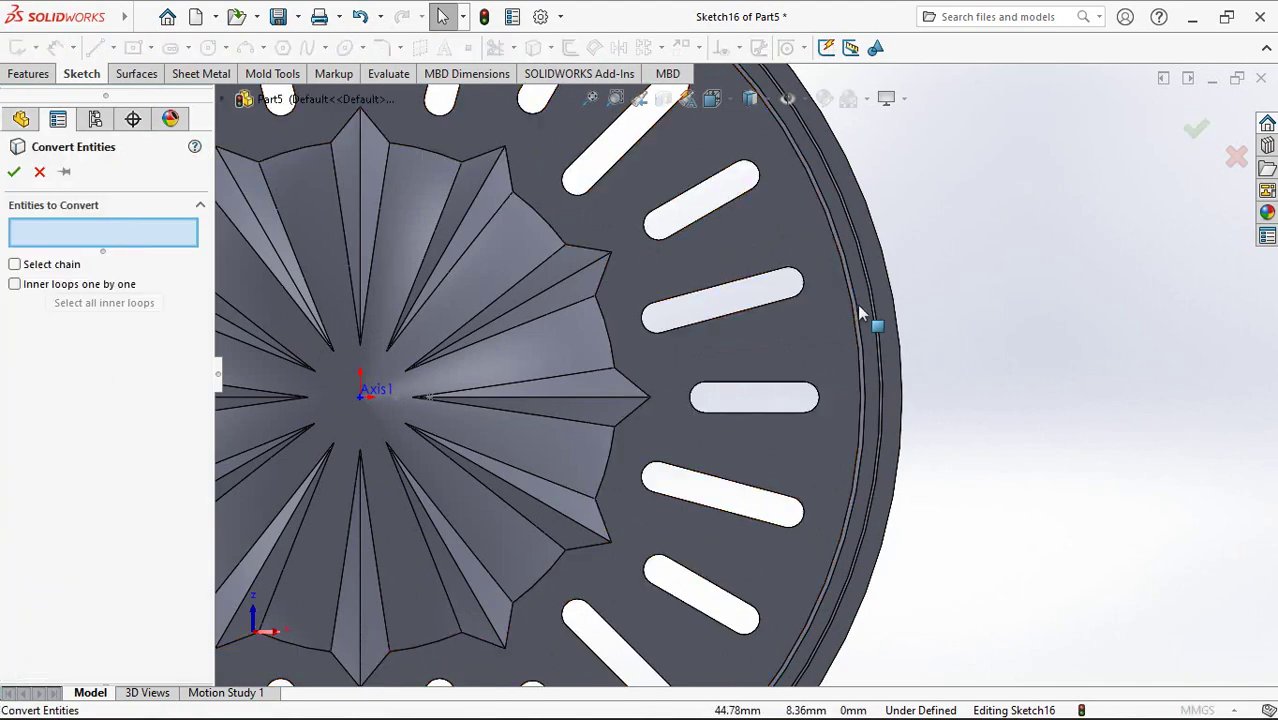
pyautogui.click(872, 318)
pyautogui.scroll(-2, 868, 322)
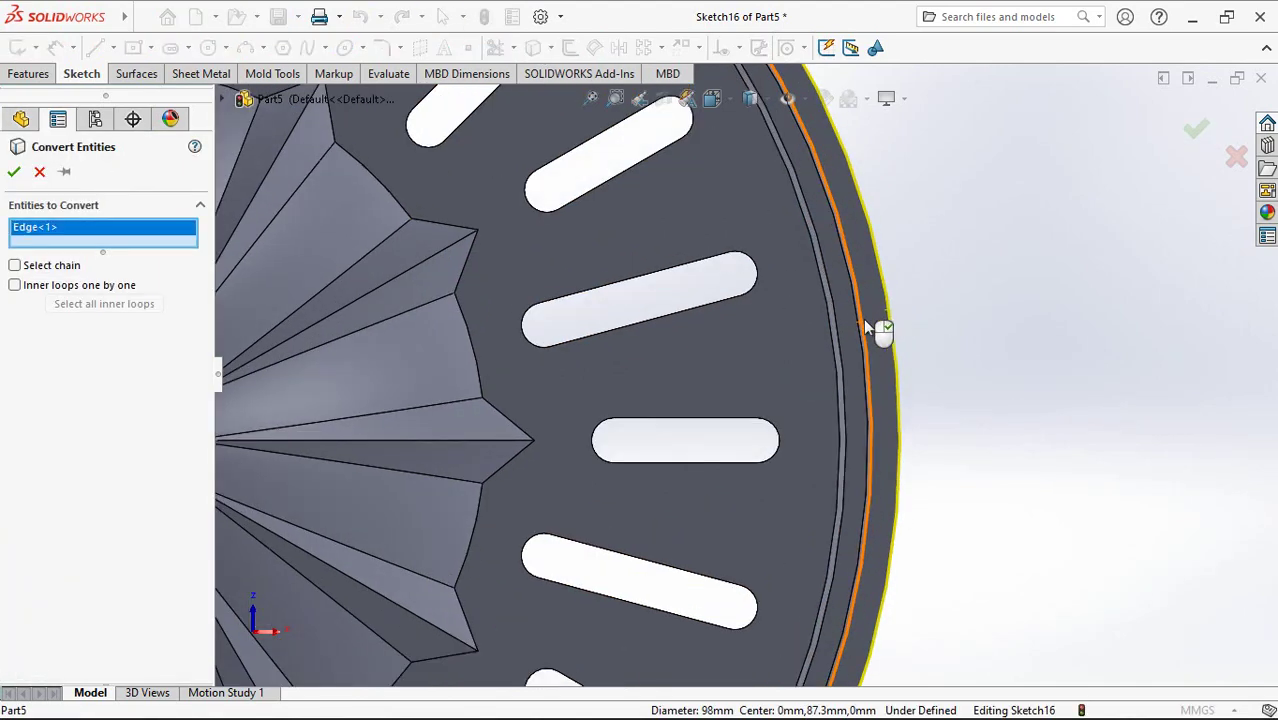
pyautogui.click(873, 330)
pyautogui.rightClick(873, 332)
pyautogui.scroll(5, 860, 333)
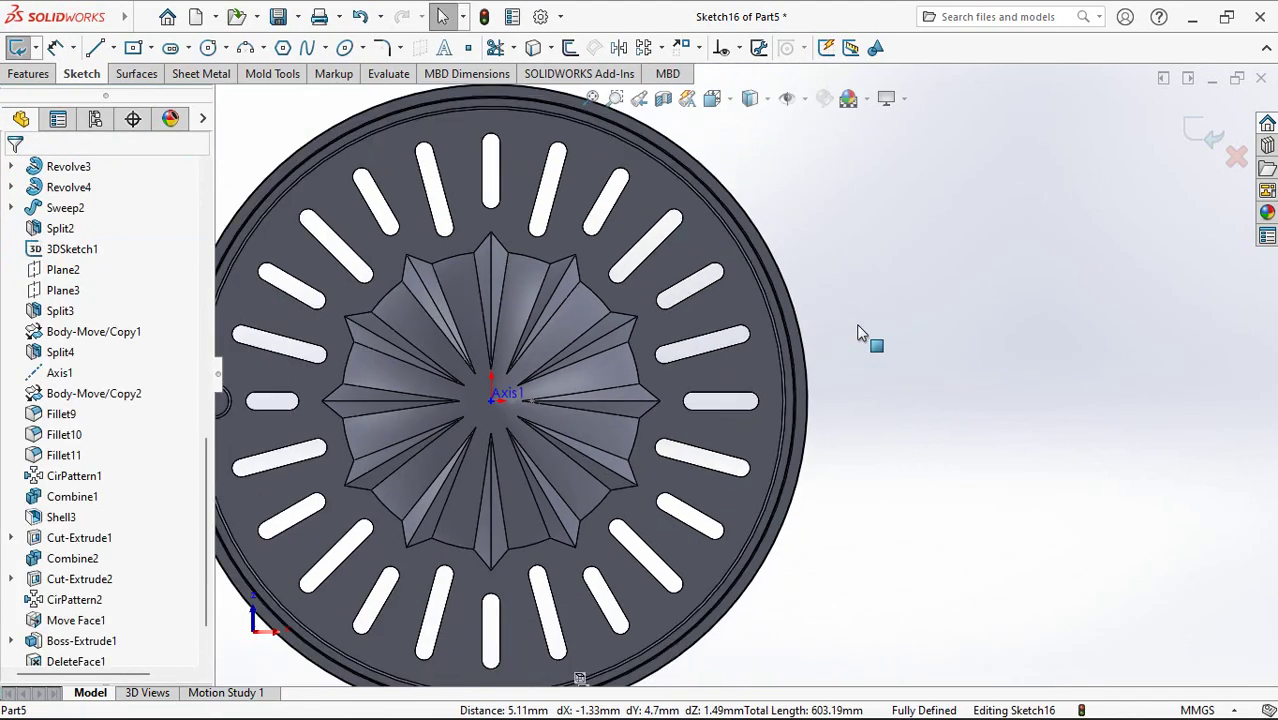
# Step: Draw two 49 mm lines from the sketch centre out to the outer rim circle
pyautogui.click(95, 47)
pyautogui.click(492, 400)
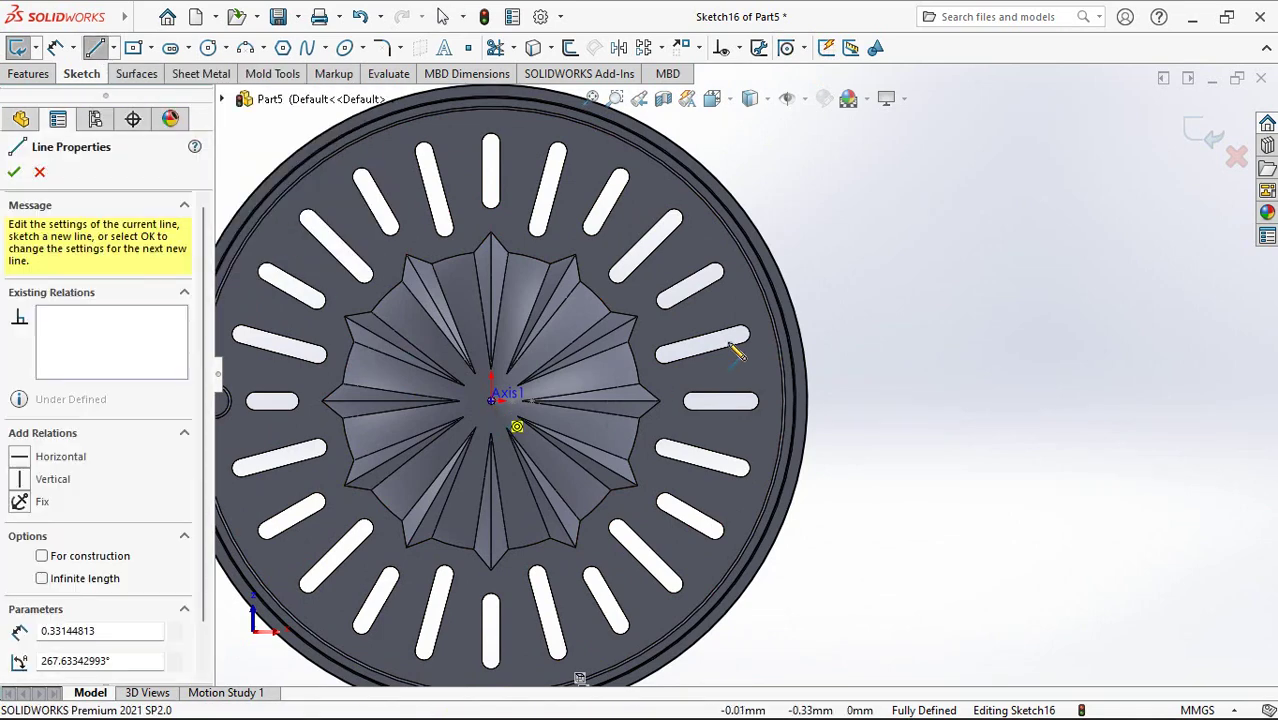
pyautogui.doubleClick(794, 309)
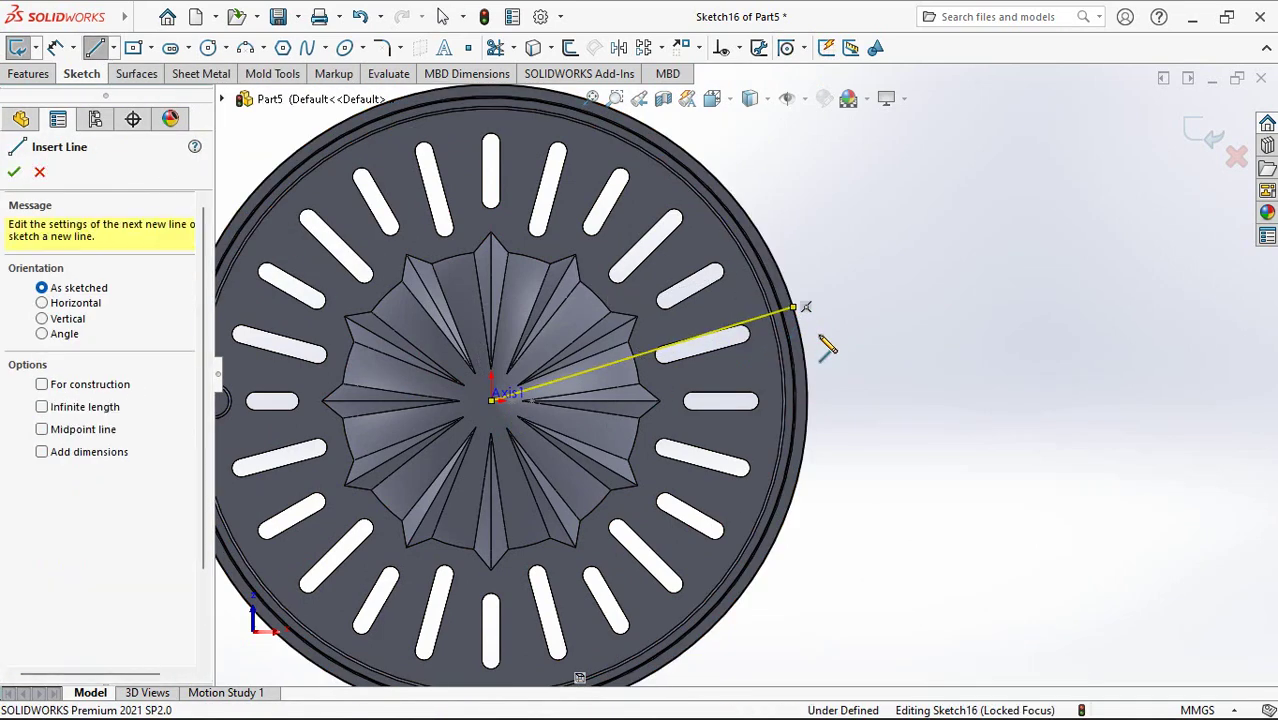
pyautogui.click(492, 400)
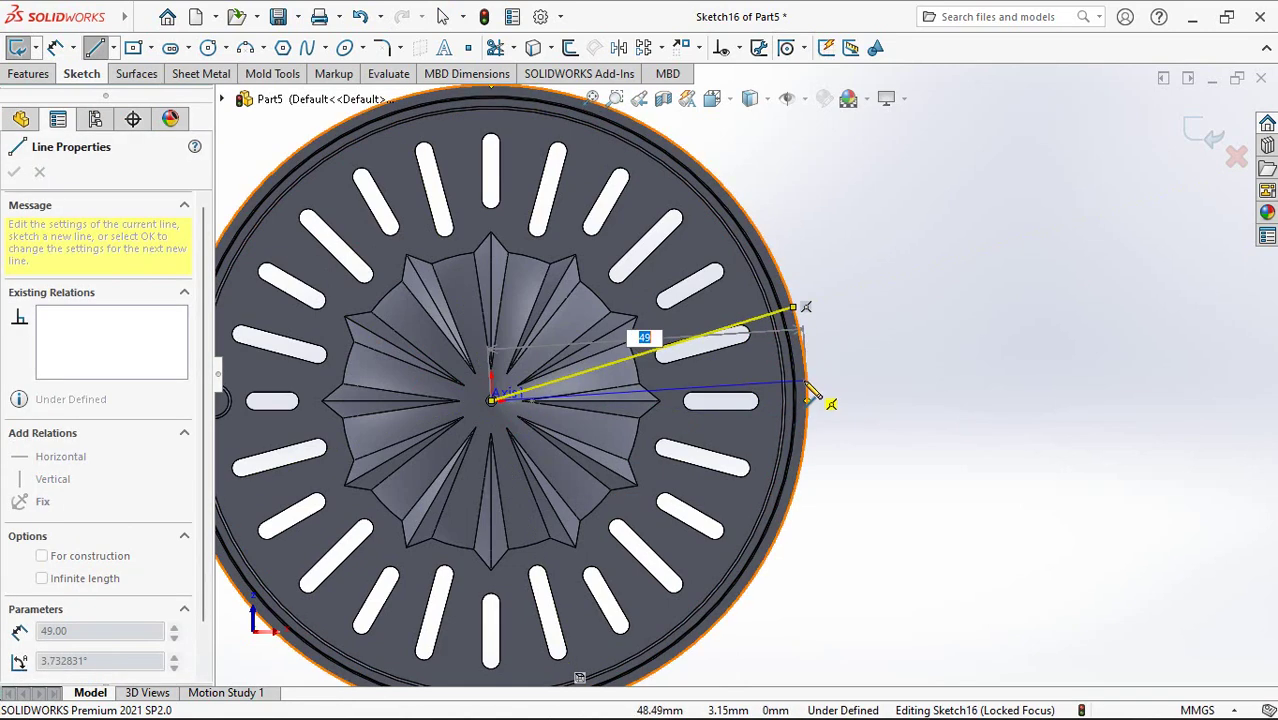
pyautogui.doubleClick(821, 401)
pyautogui.rightClick(821, 401)
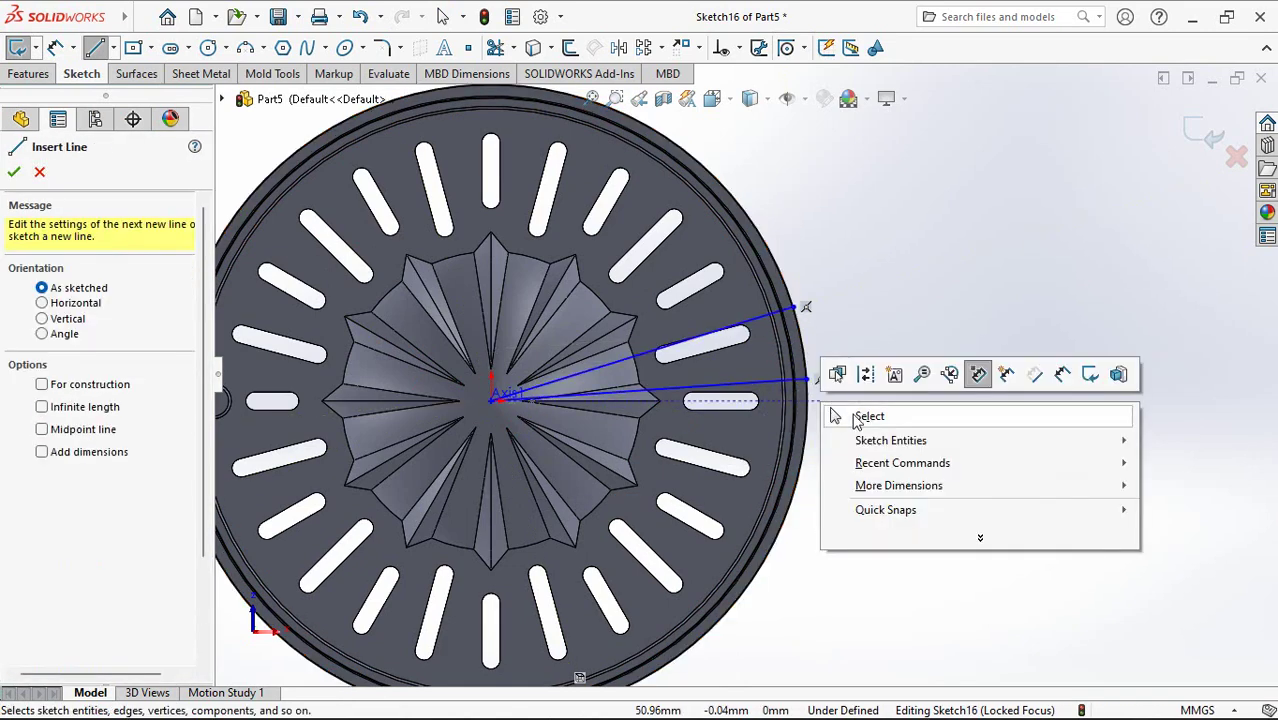
pyautogui.click(862, 415)
# Step: Draw a horizontal construction centerline from the origin extending past the rim
pyautogui.click(113, 47)
pyautogui.click(128, 91)
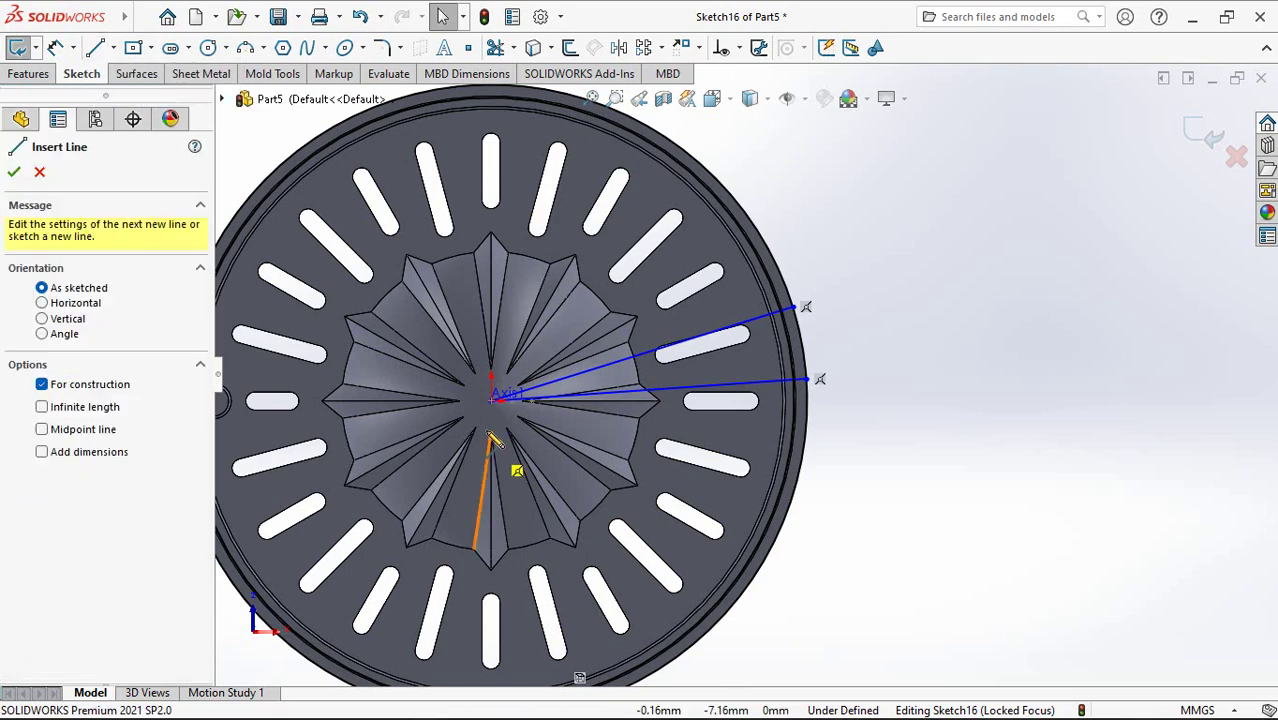
pyautogui.click(492, 400)
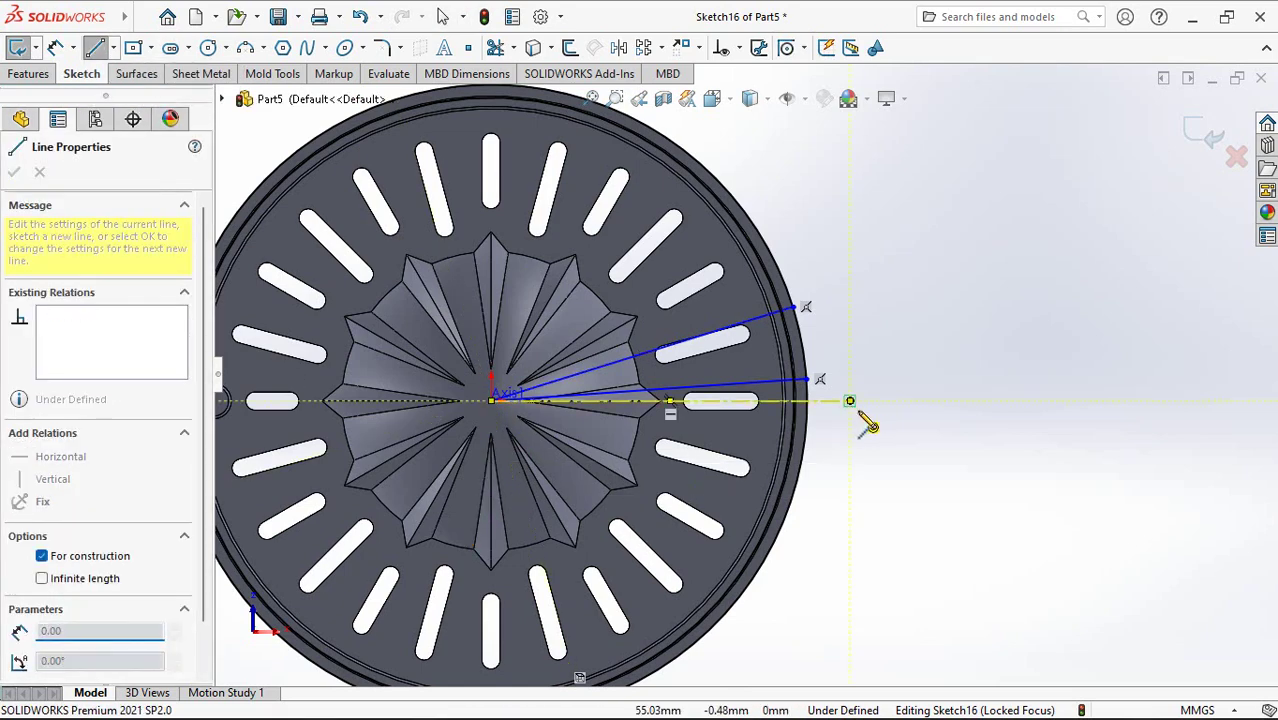
pyautogui.rightClick(862, 424)
pyautogui.click(880, 419)
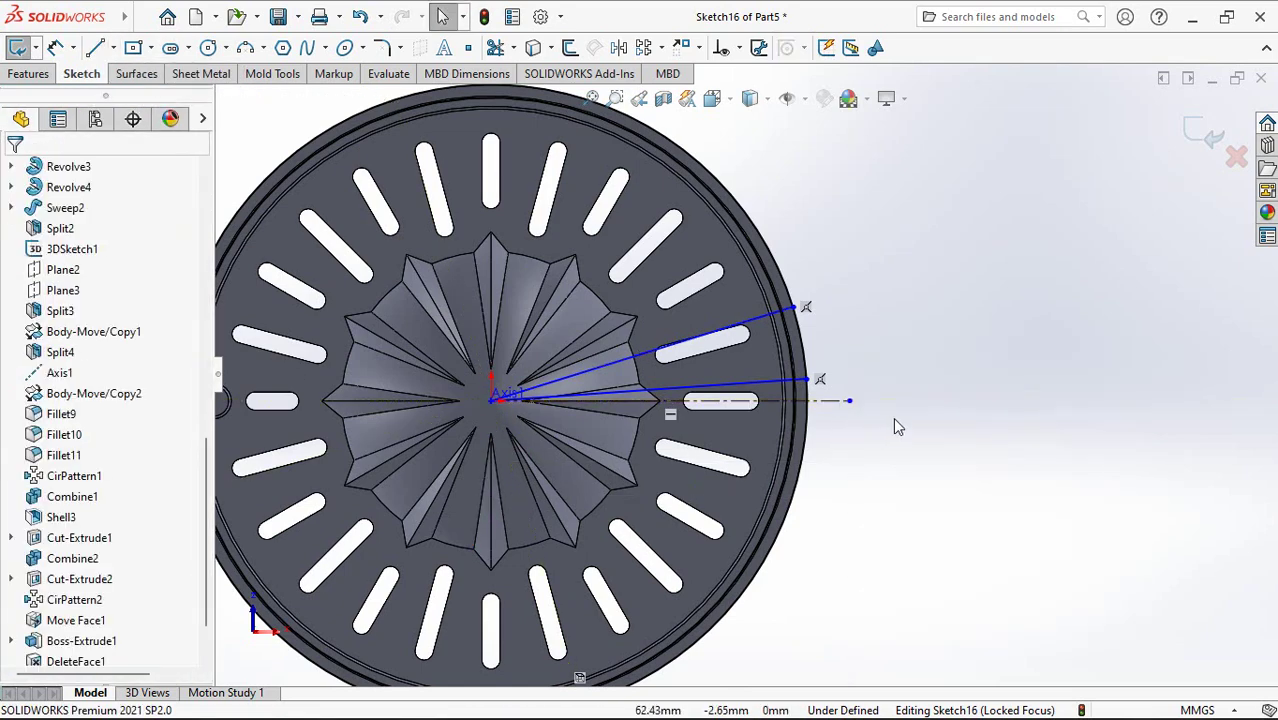
pyautogui.click(496, 48)
# Step: Trim both radial lines to the closest intersection, leaving short stubs at the rim
pyautogui.click(30, 505)
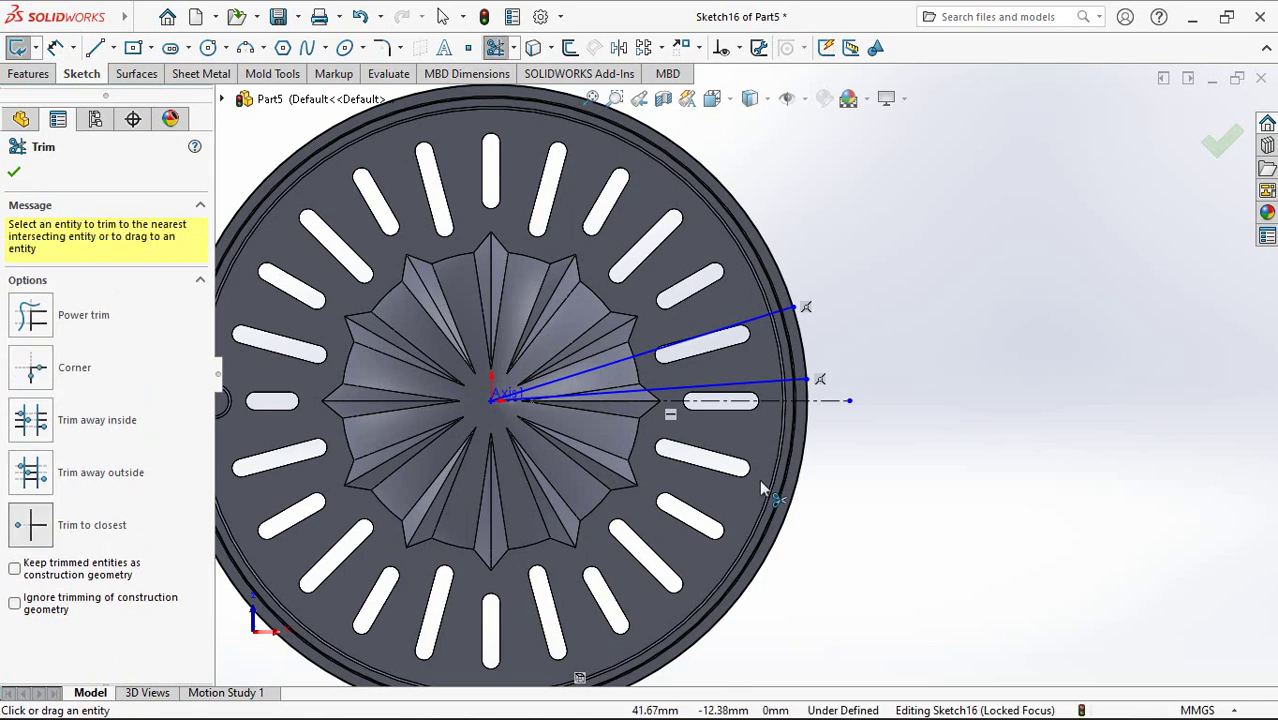
pyautogui.click(757, 383)
pyautogui.click(775, 313)
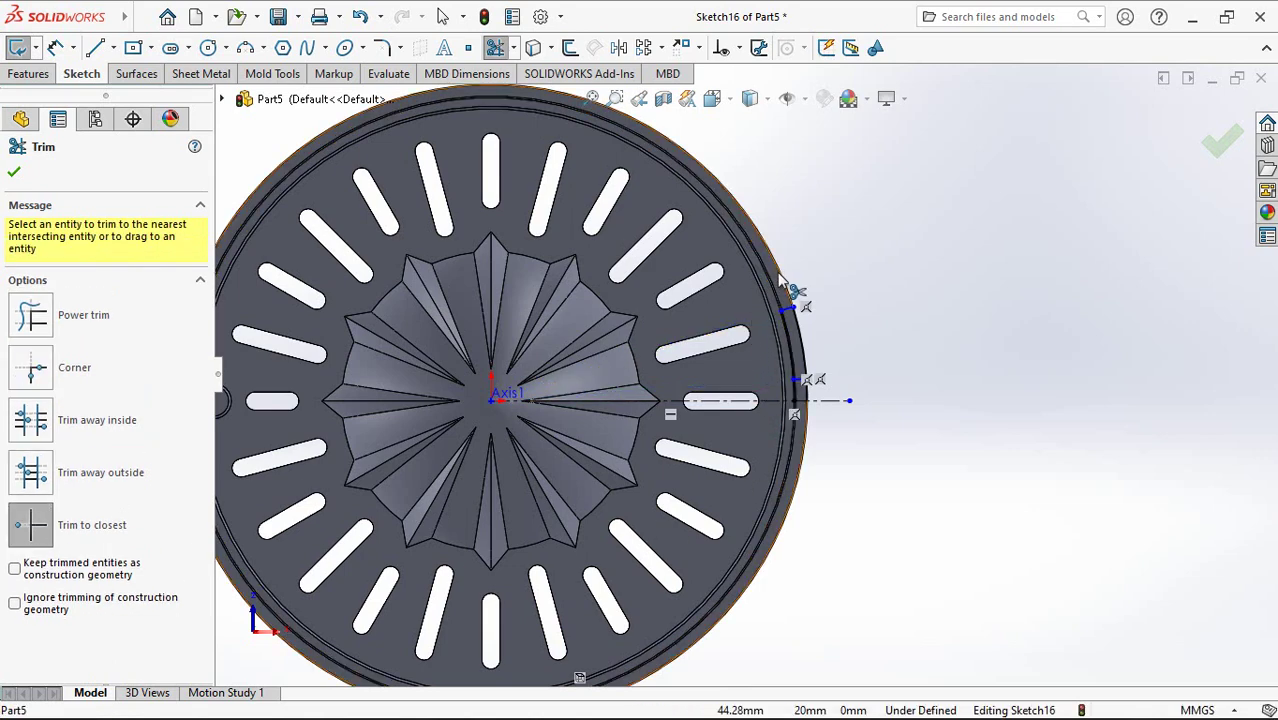
pyautogui.scroll(-3, 817, 432)
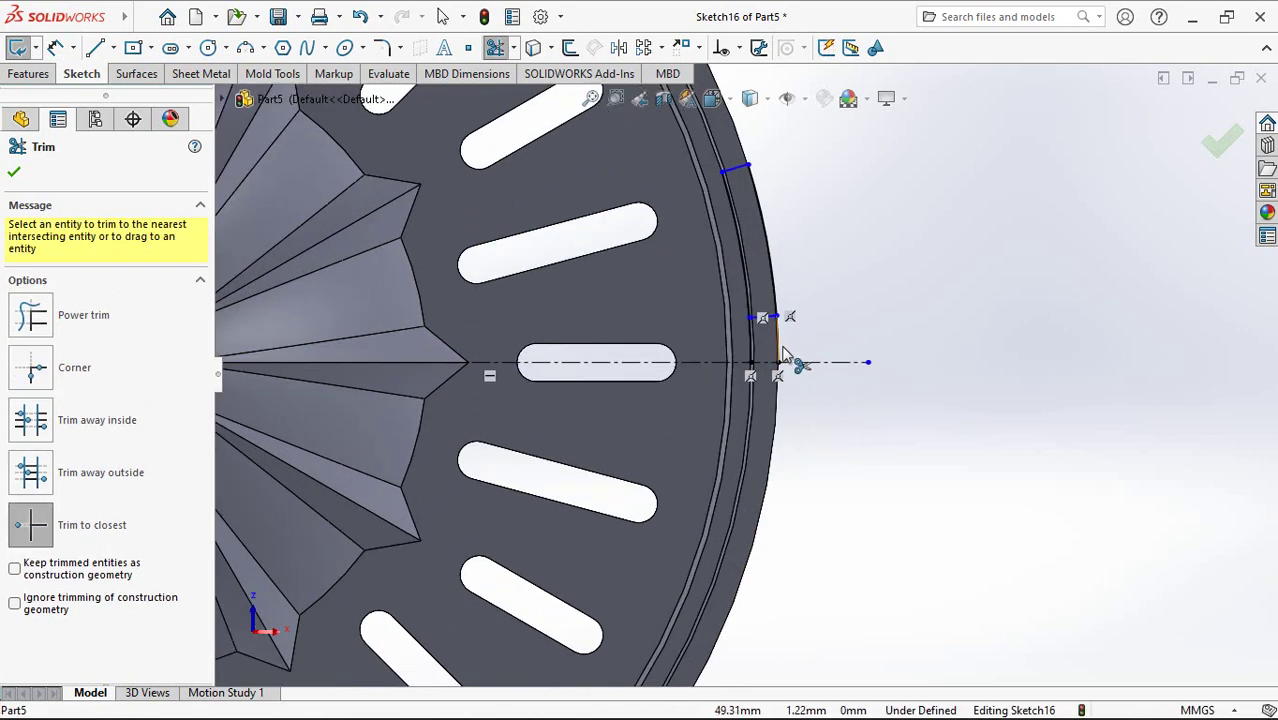
pyautogui.scroll(2, 863, 330)
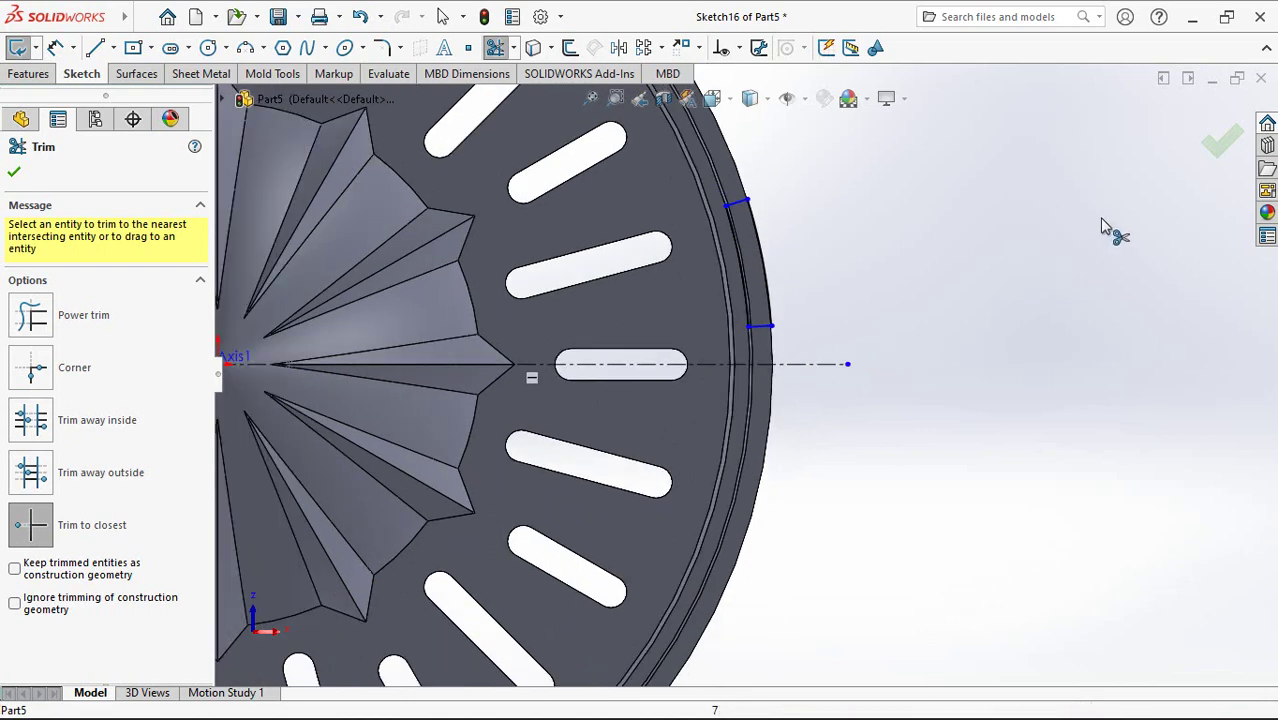
pyautogui.click(1214, 145)
# Step: Make each rim stub coincident with the sketch centre point
pyautogui.click(762, 327)
pyautogui.scroll(2, 765, 340)
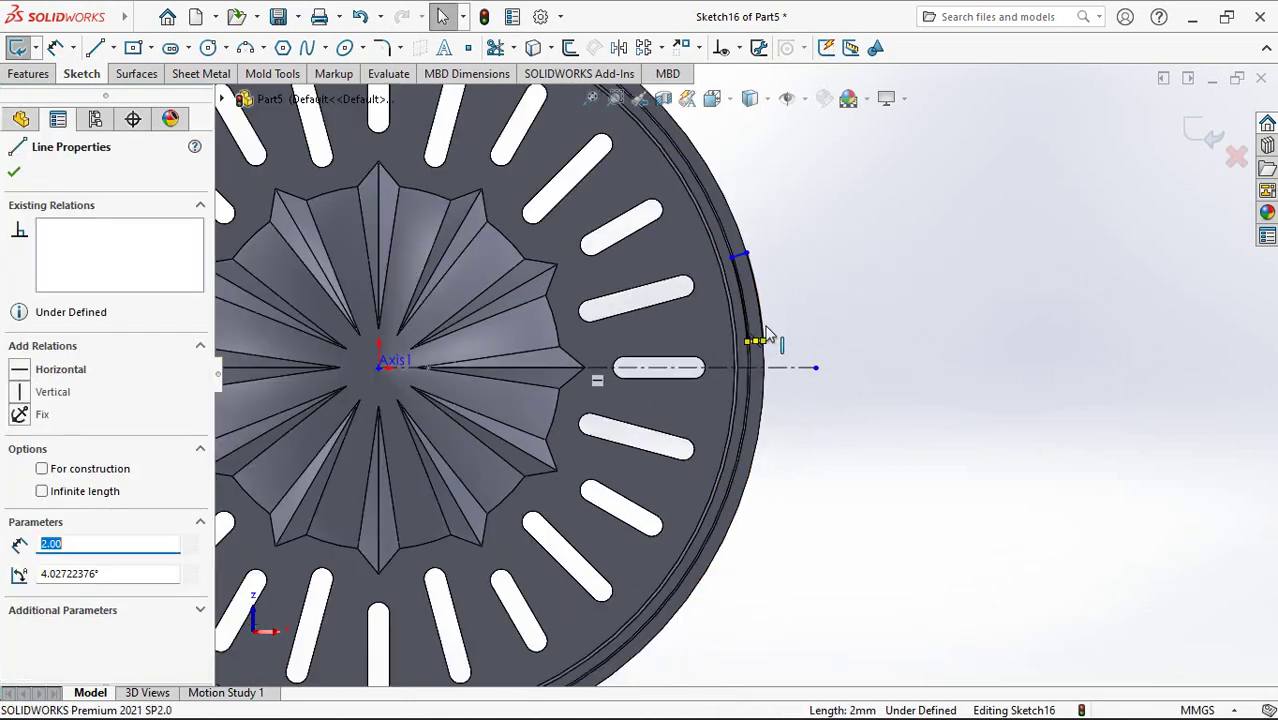
pyautogui.keyDown('ctrl'); pyautogui.click(380, 369); pyautogui.keyUp('ctrl')
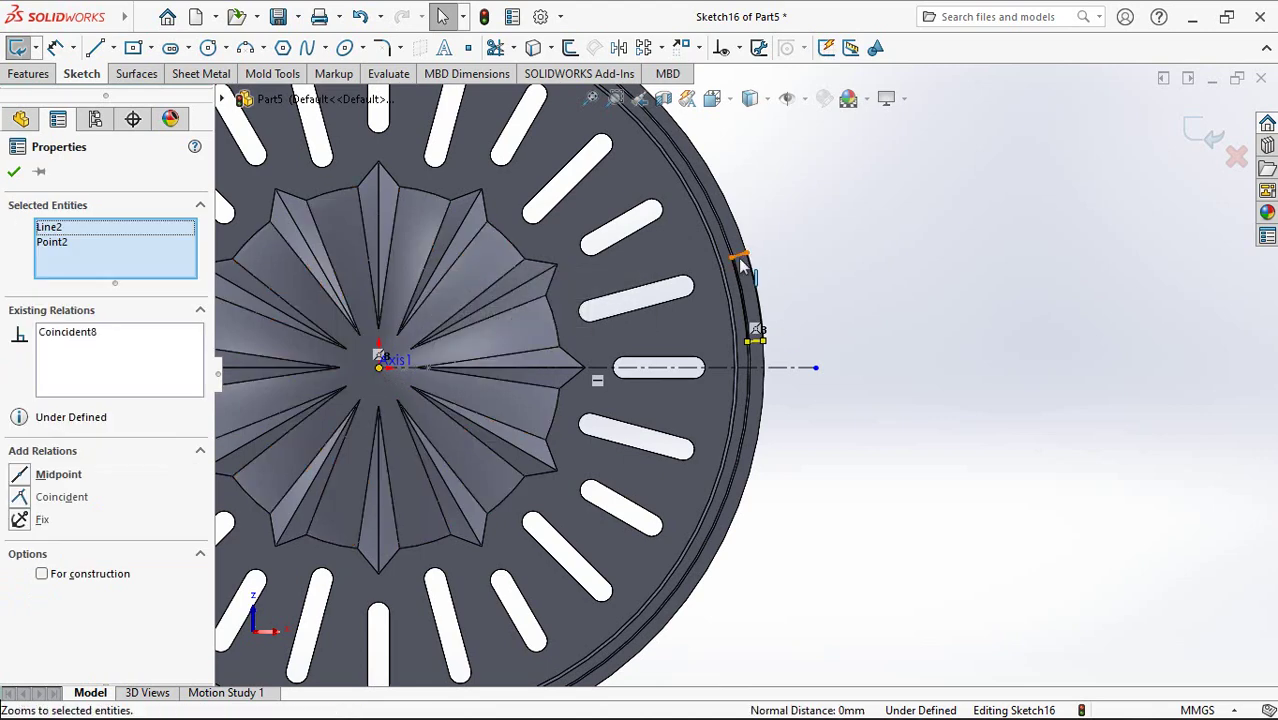
pyautogui.click(742, 265)
pyautogui.keyDown('ctrl'); pyautogui.click(380, 369); pyautogui.keyUp('ctrl')
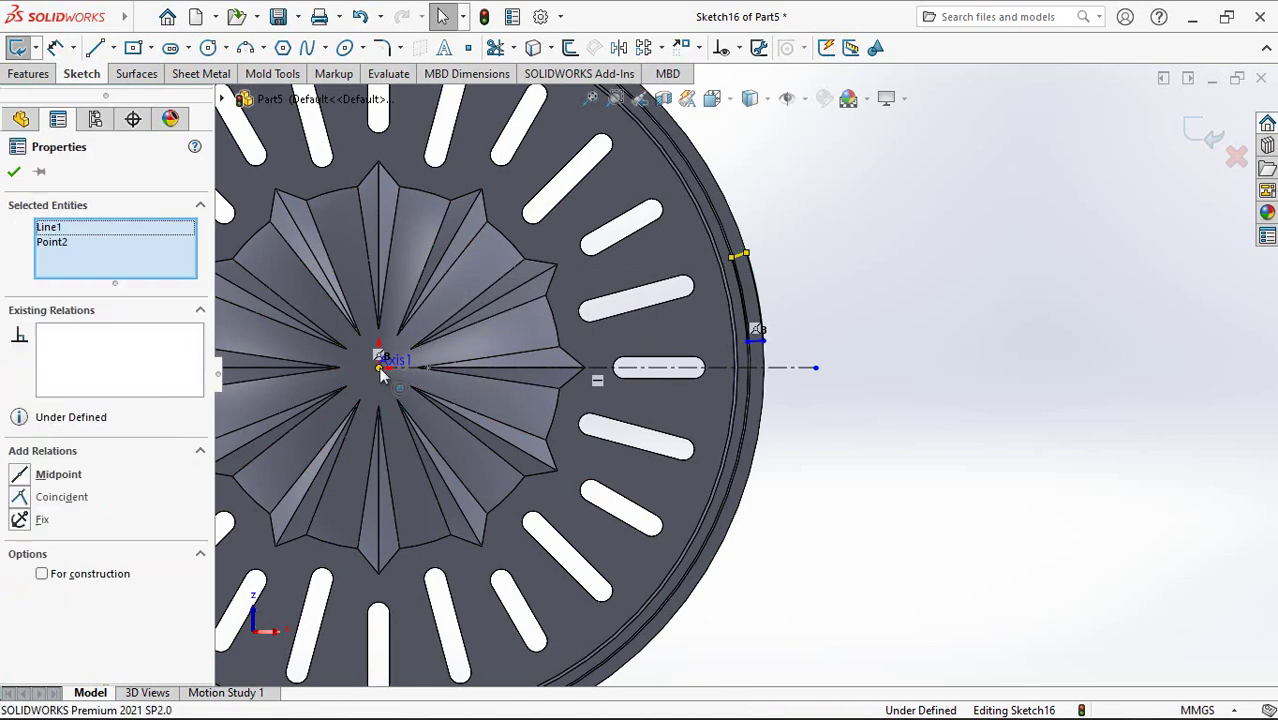
pyautogui.click(435, 280)
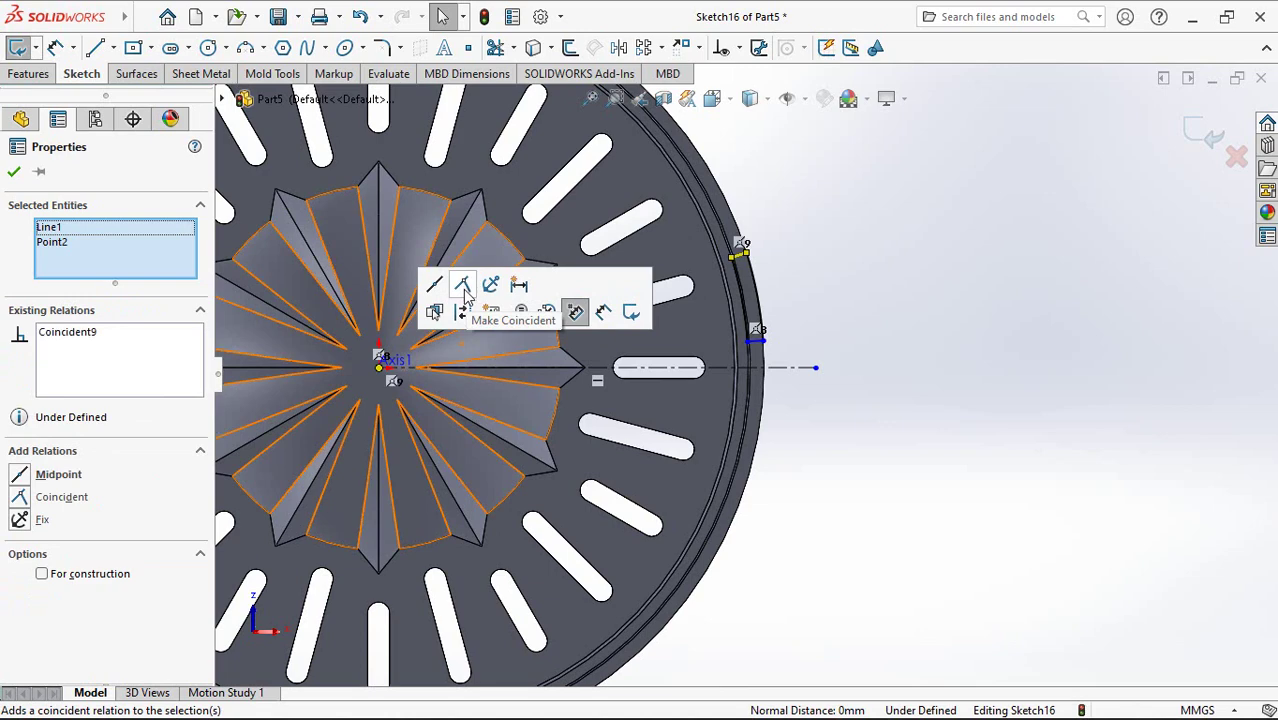
# Step: Begin dimensioning the lower rim stub with Smart Dimension
pyautogui.click(55, 47)
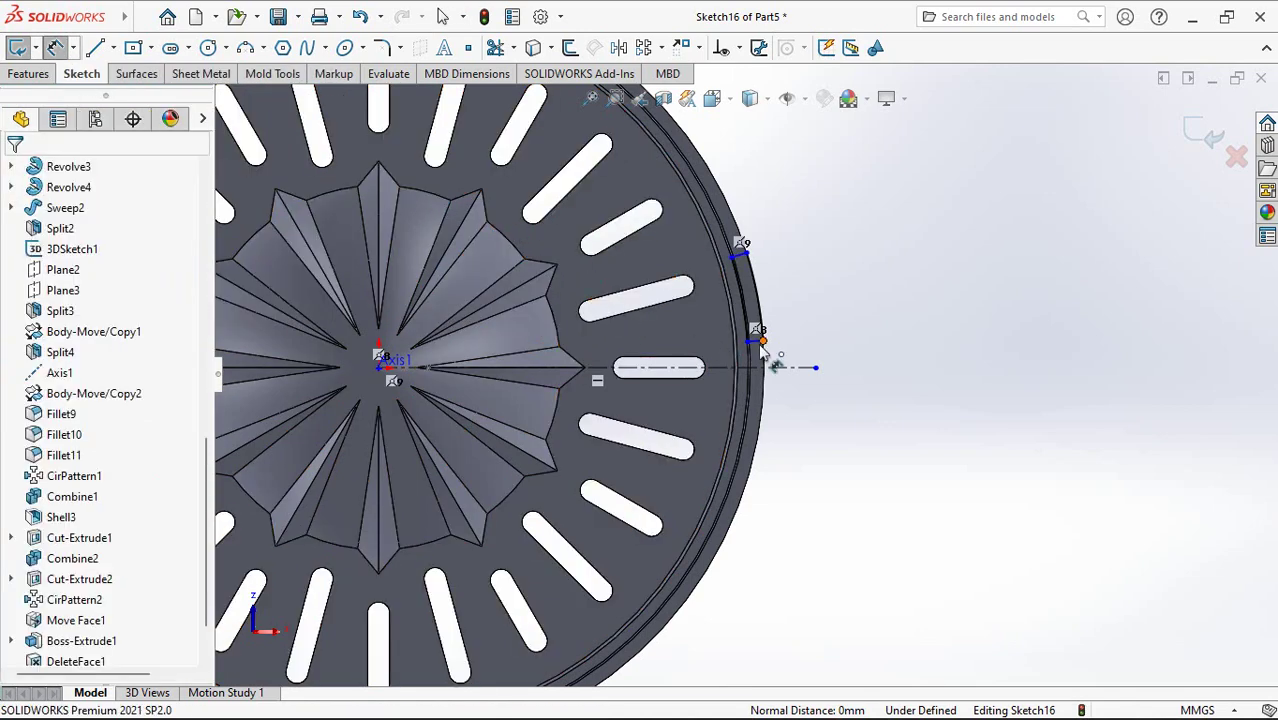
pyautogui.scroll(-2, 765, 360)
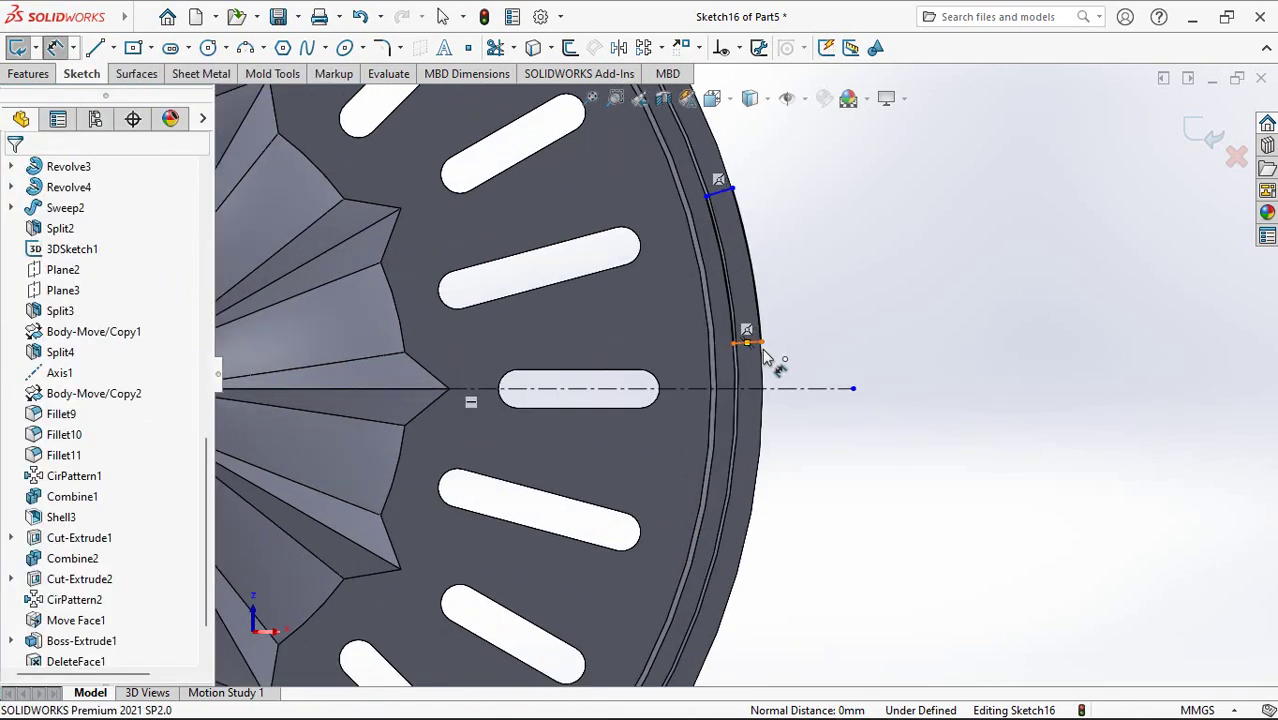
pyautogui.scroll(-1, 765, 358)
pyautogui.click(747, 346)
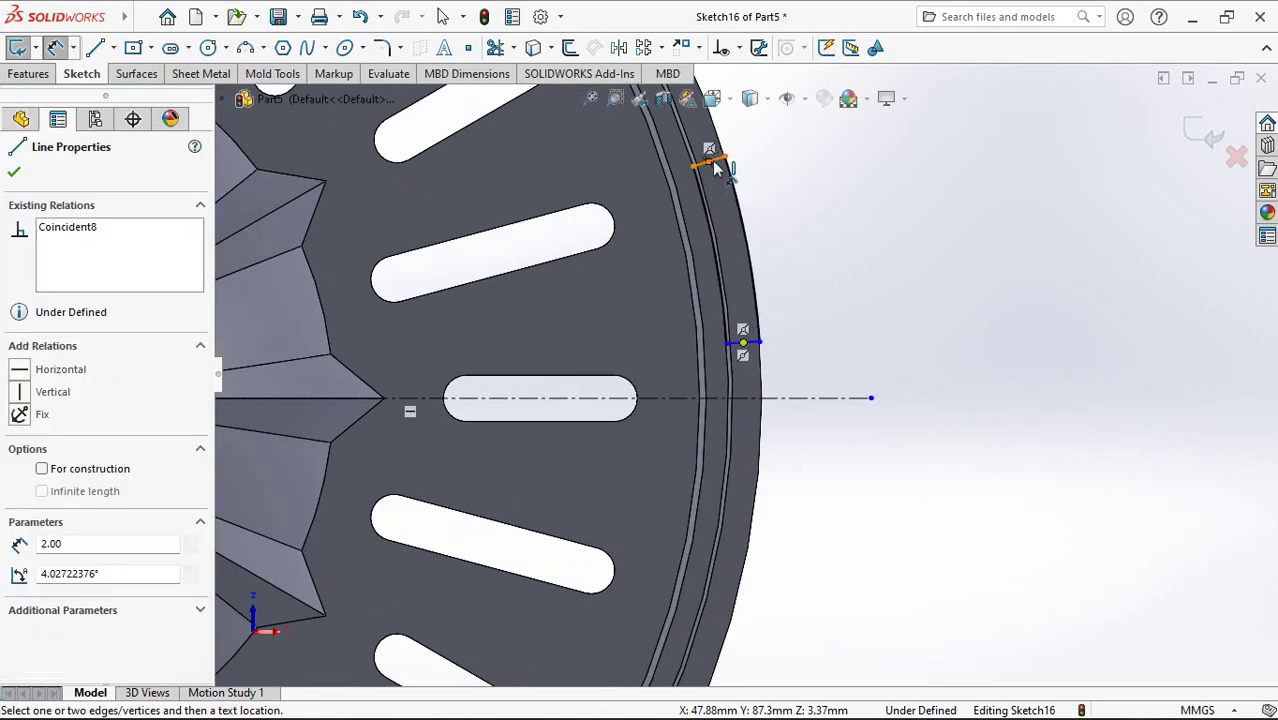
# Step: Dimension the stubs 9 mm apart and the lower stub 12 mm from the centerline
pyautogui.click(714, 166)
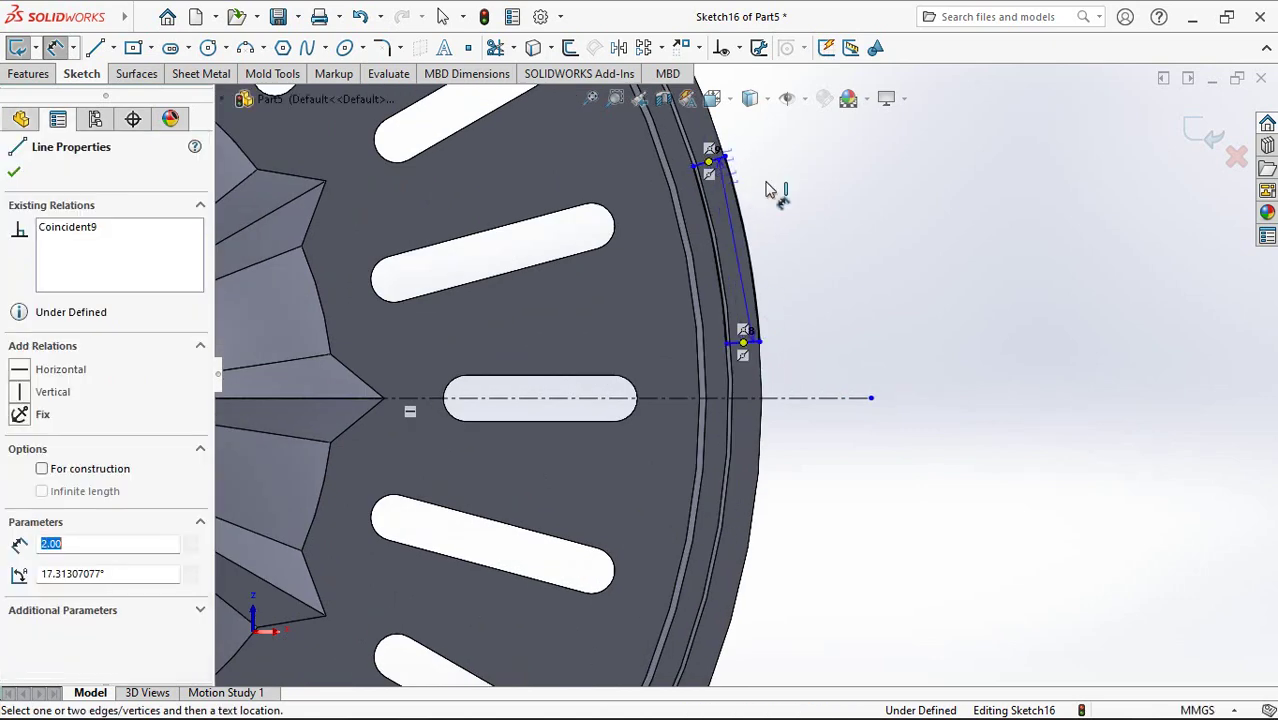
pyautogui.click(824, 197)
pyautogui.press('Return')
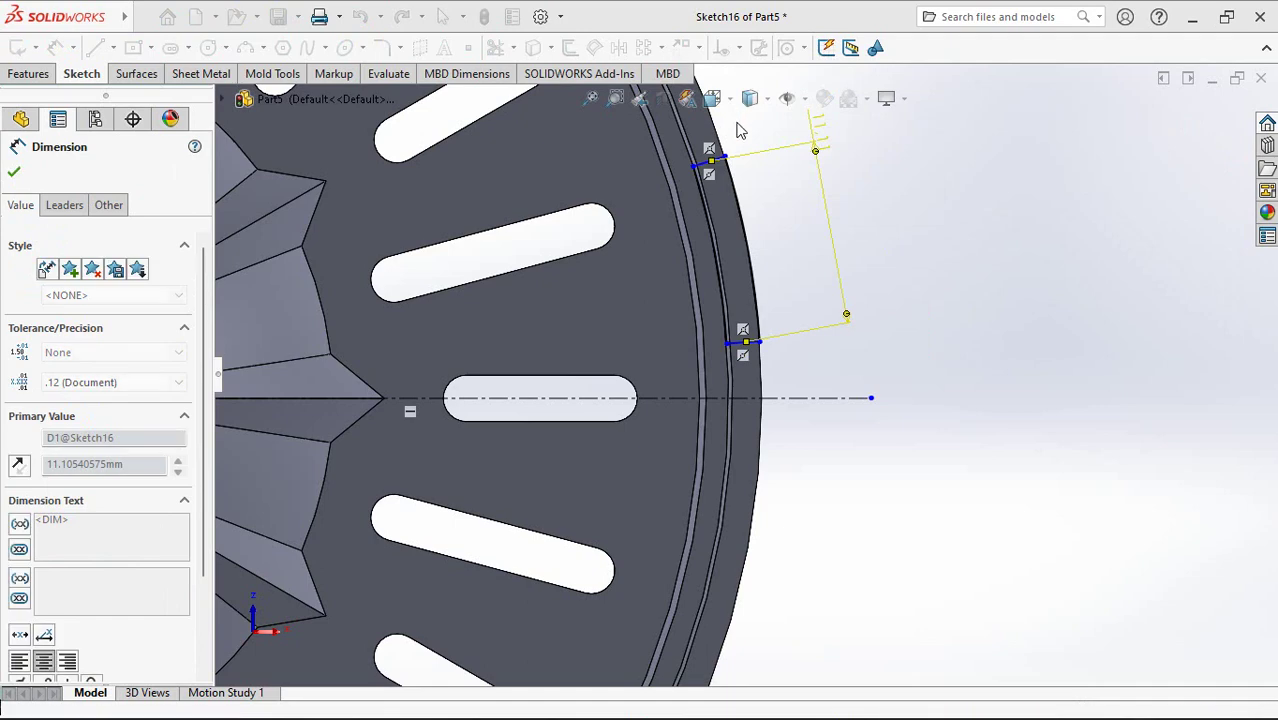
pyautogui.scroll(-3, 790, 390)
pyautogui.press('Escape')
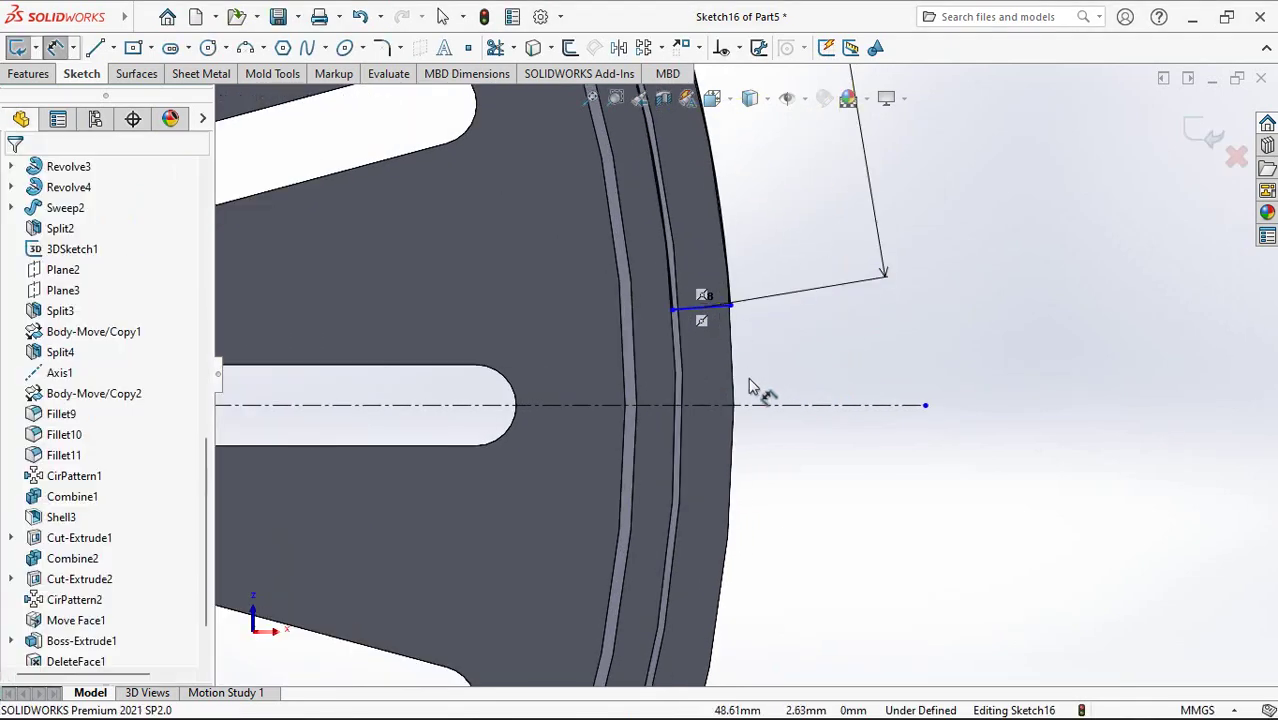
pyautogui.click(703, 310)
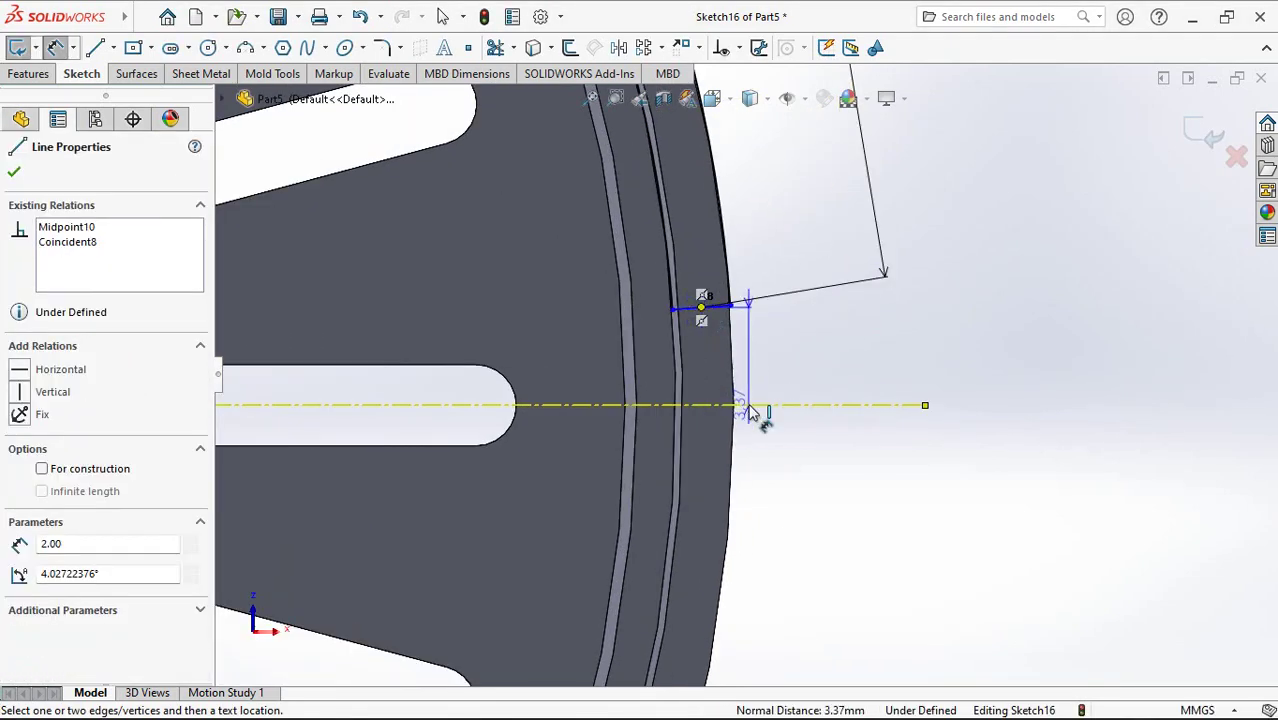
pyautogui.click(750, 405)
pyautogui.click(975, 362)
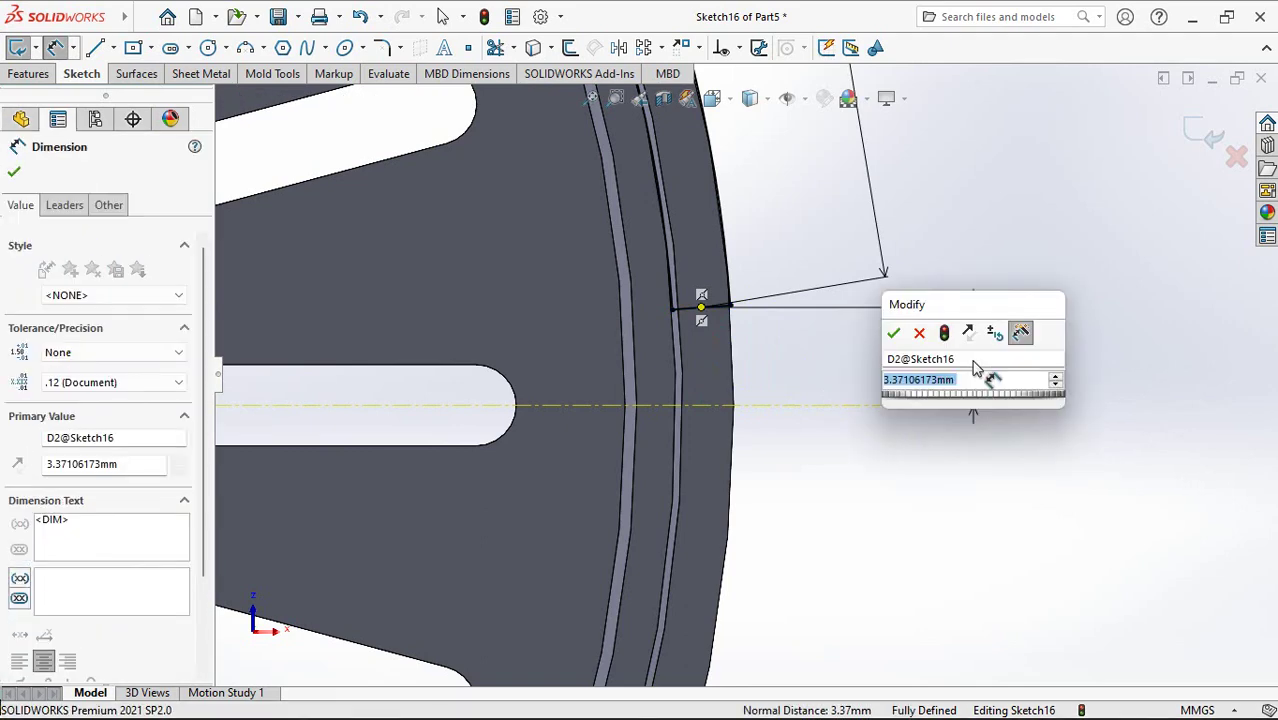
pyautogui.write('12')
pyautogui.click(893, 337)
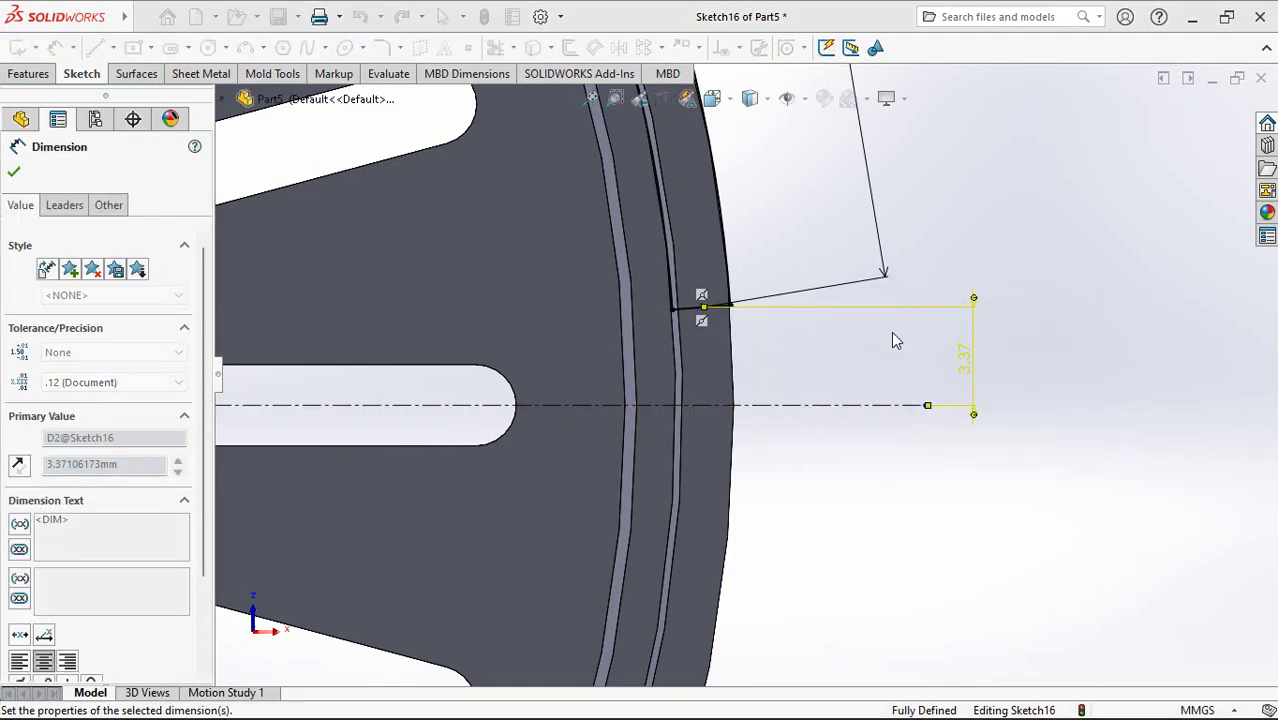
pyautogui.scroll(2, 890, 335)
pyautogui.click(890, 331)
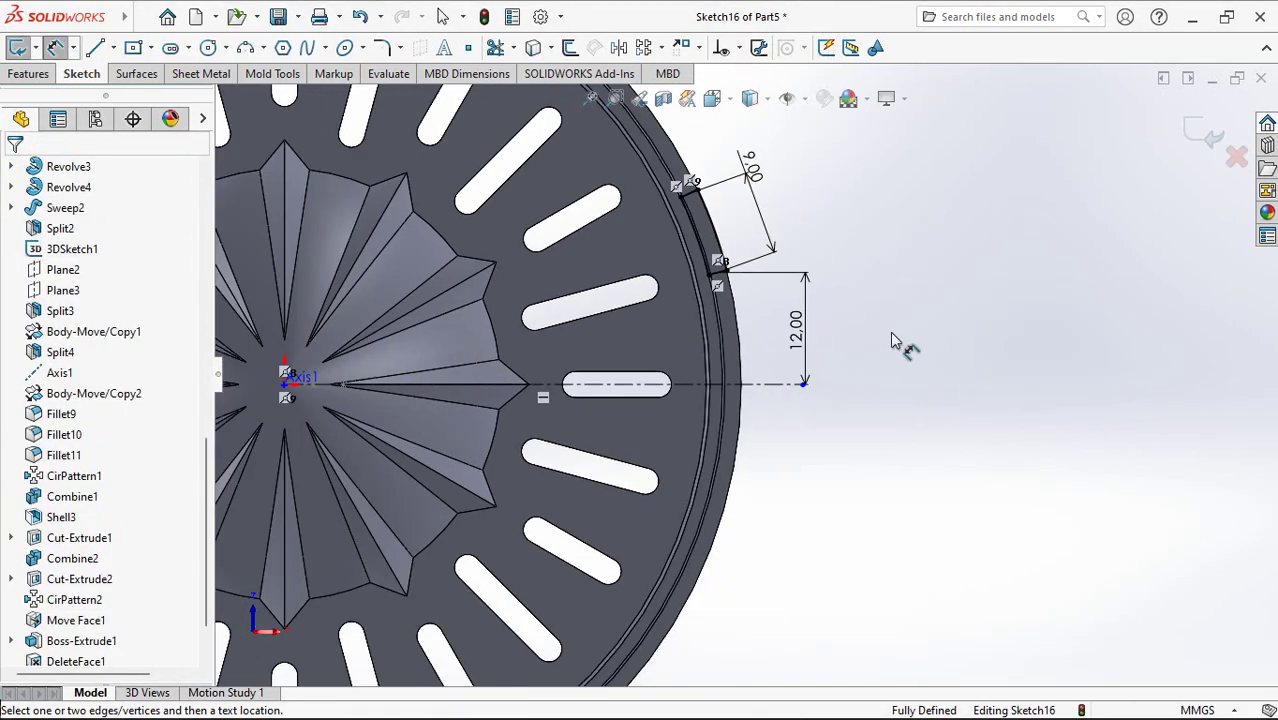
# Step: Mirror the notch lines and arcs about the horizontal centerline
pyautogui.click(618, 47)
pyautogui.moveTo(620, 166); pyautogui.dragTo(762, 318)
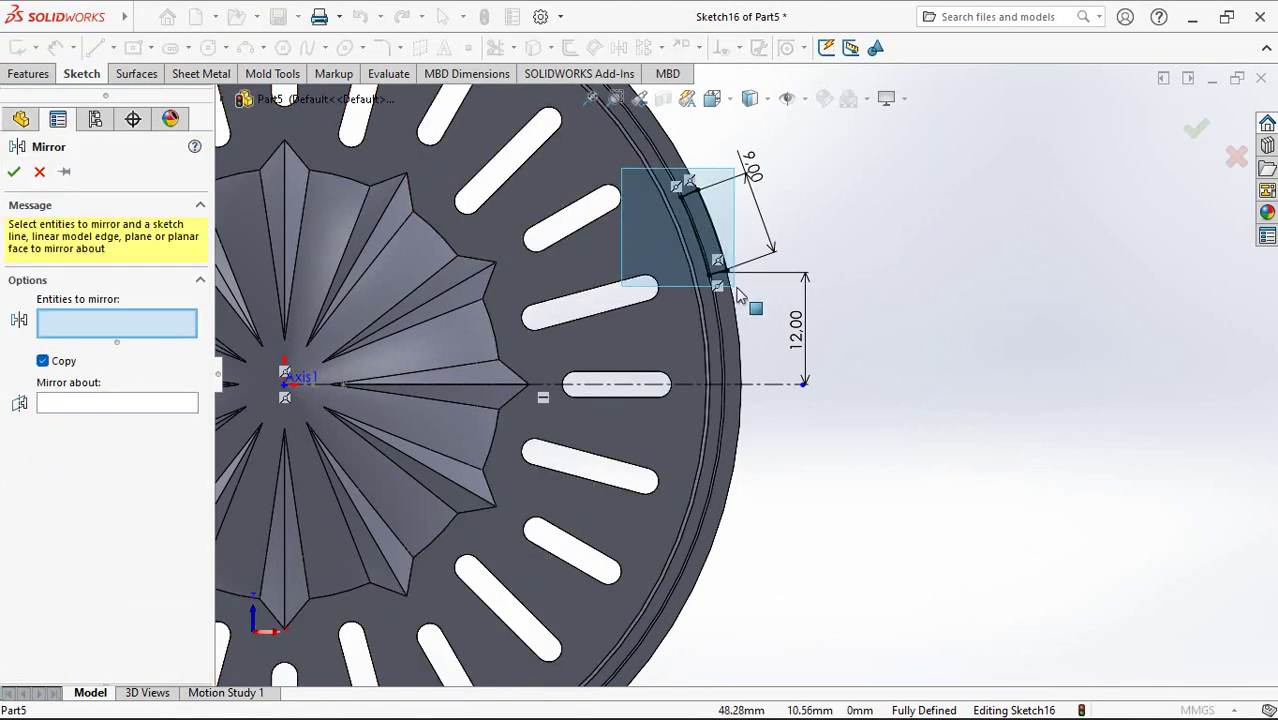
pyautogui.click(760, 386)
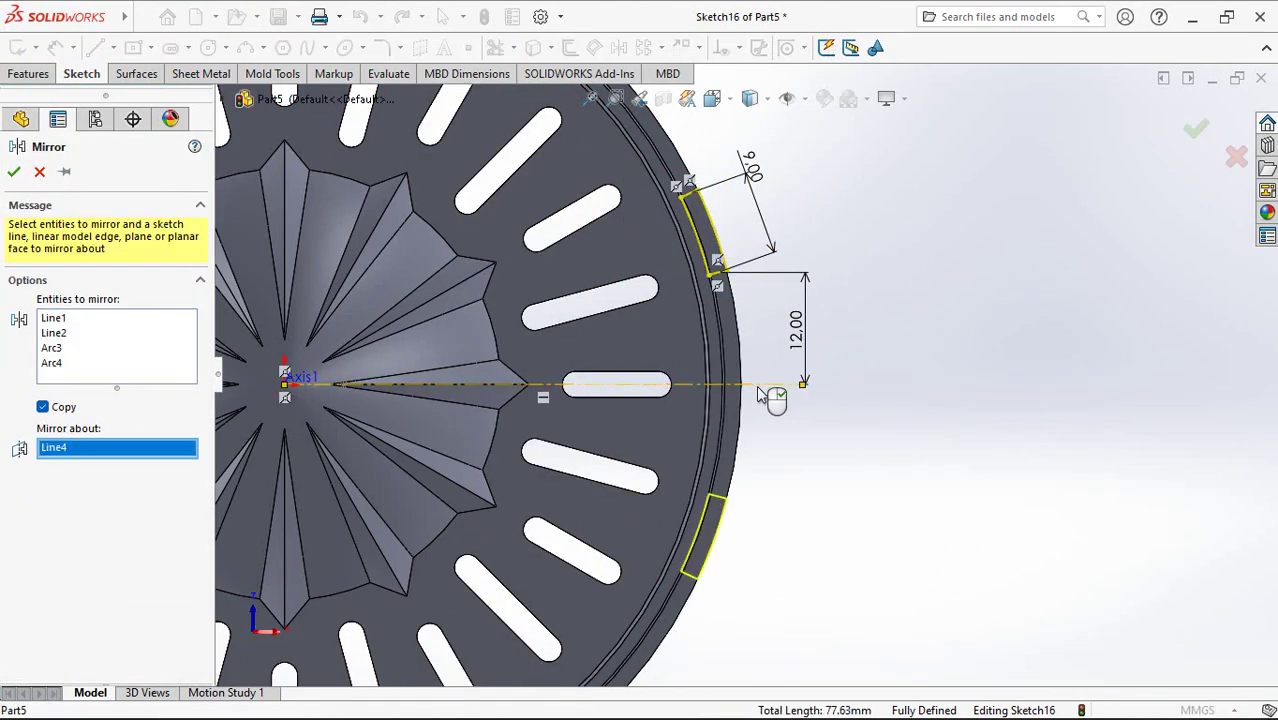
pyautogui.rightClick(760, 395)
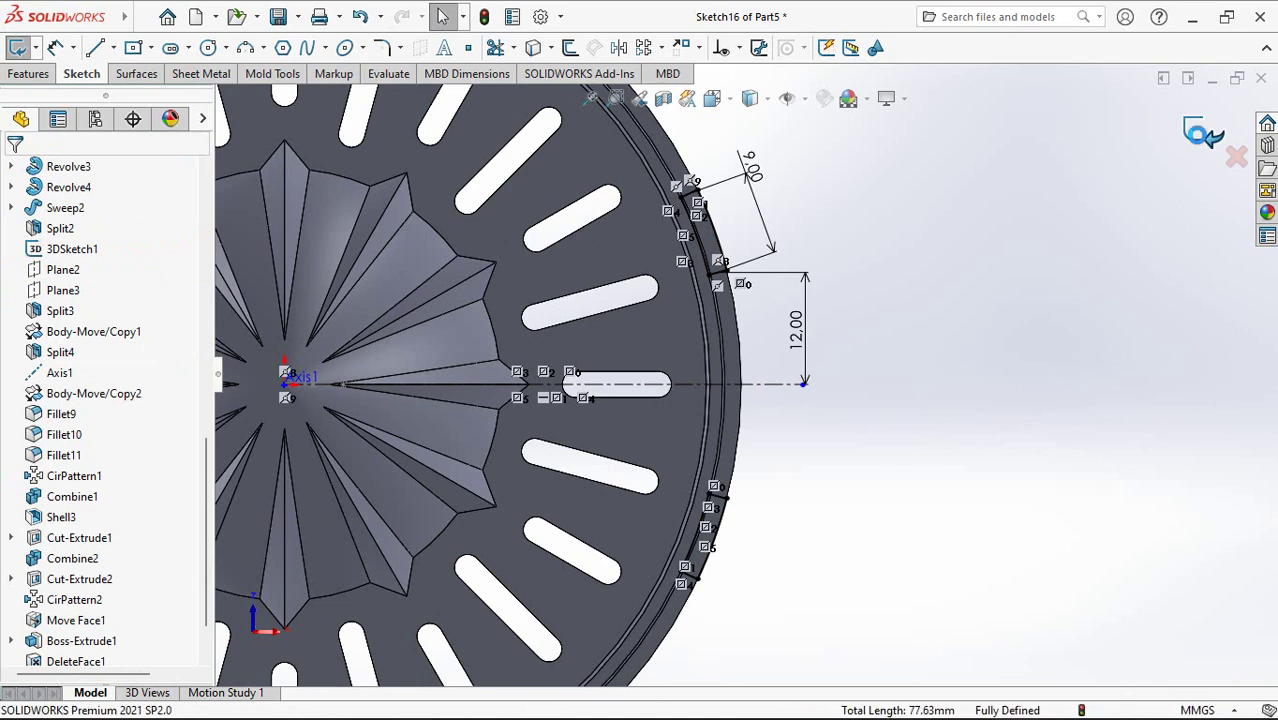
pyautogui.hotkey('ctrl', 'e')
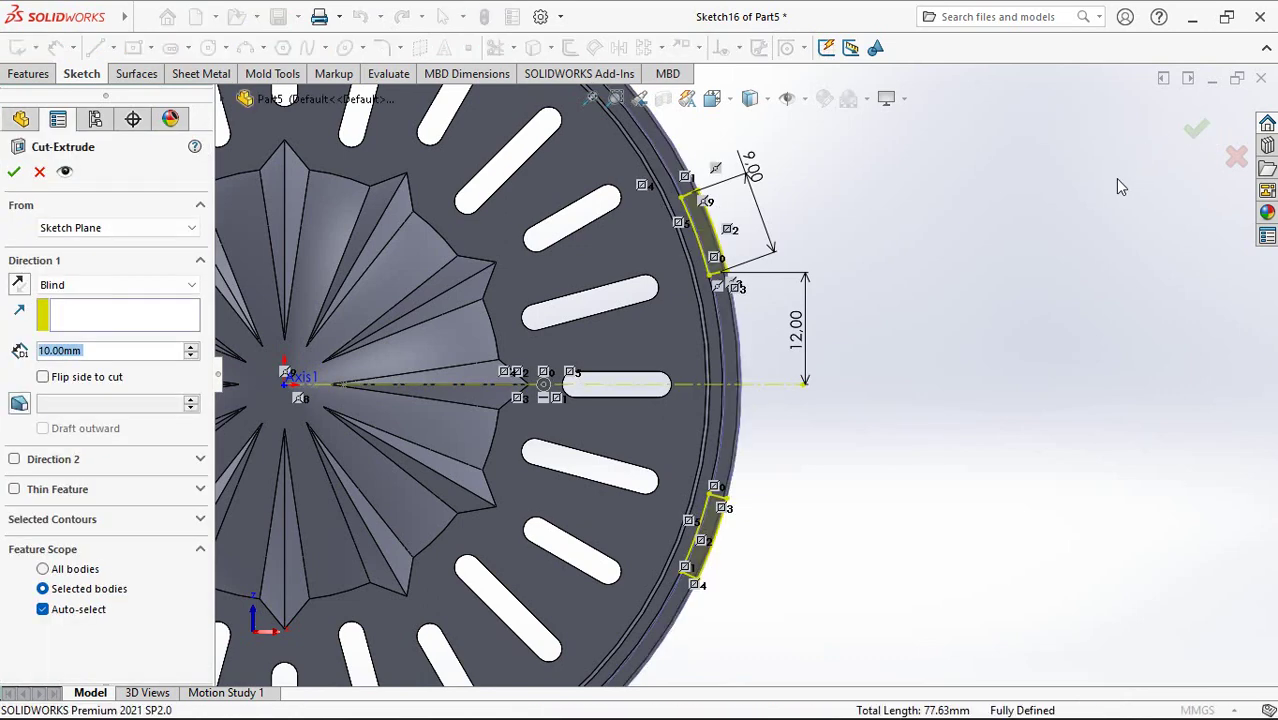
# Step: Cut Sketch16's mirrored notches Up To Surface on the rim face, creating Cut-Extrude4
pyautogui.click(115, 285)
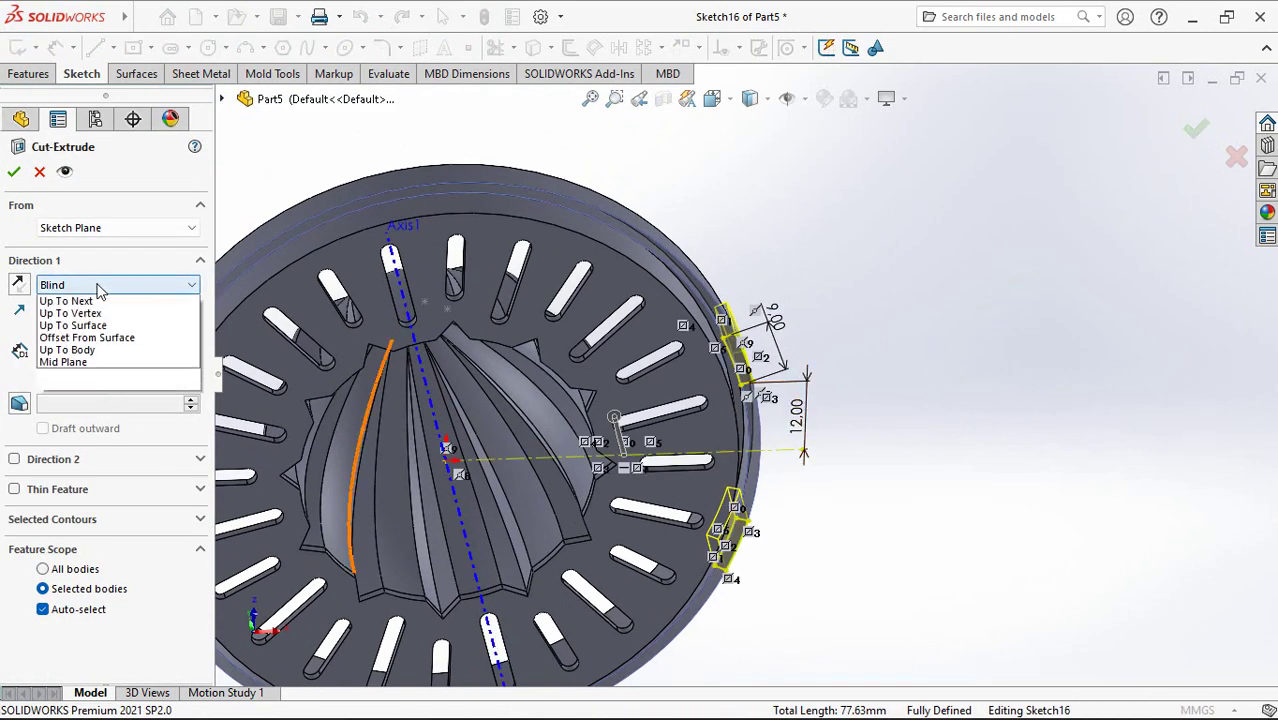
pyautogui.click(80, 357)
pyautogui.scroll(-3, 698, 420)
pyautogui.scroll(-2, 714, 322)
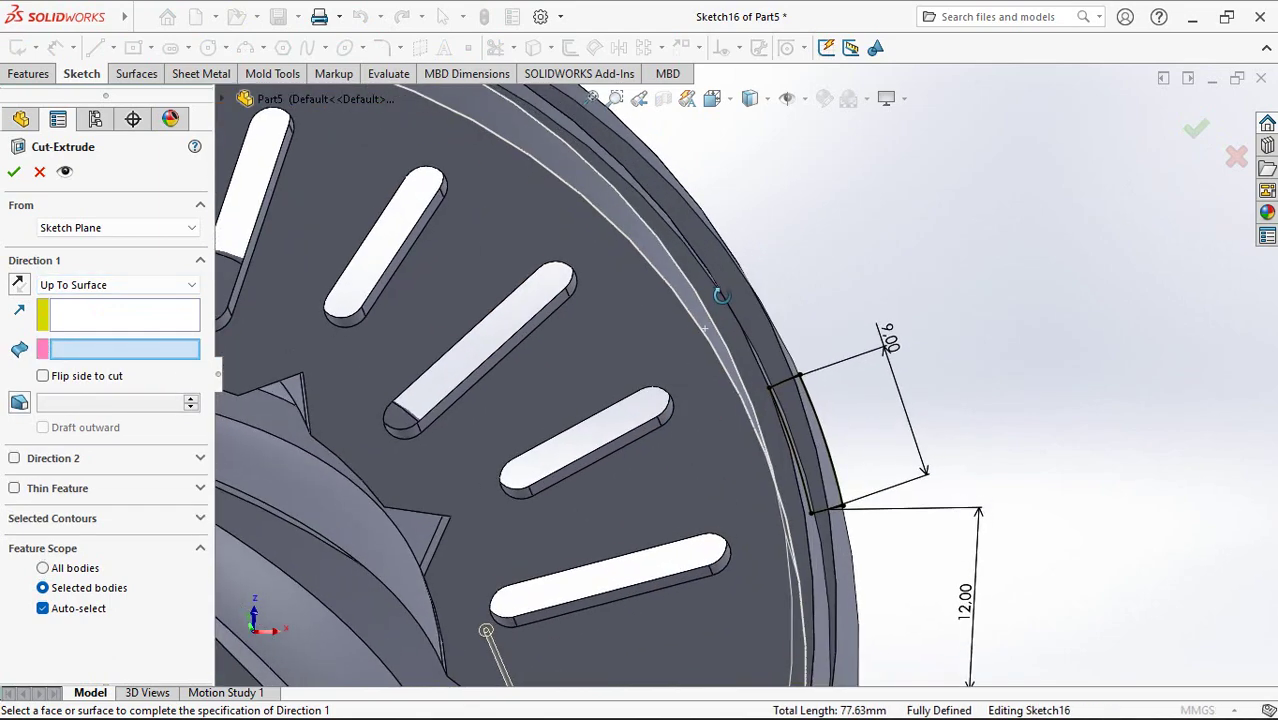
pyautogui.click(718, 340)
pyautogui.scroll(3, 718, 340)
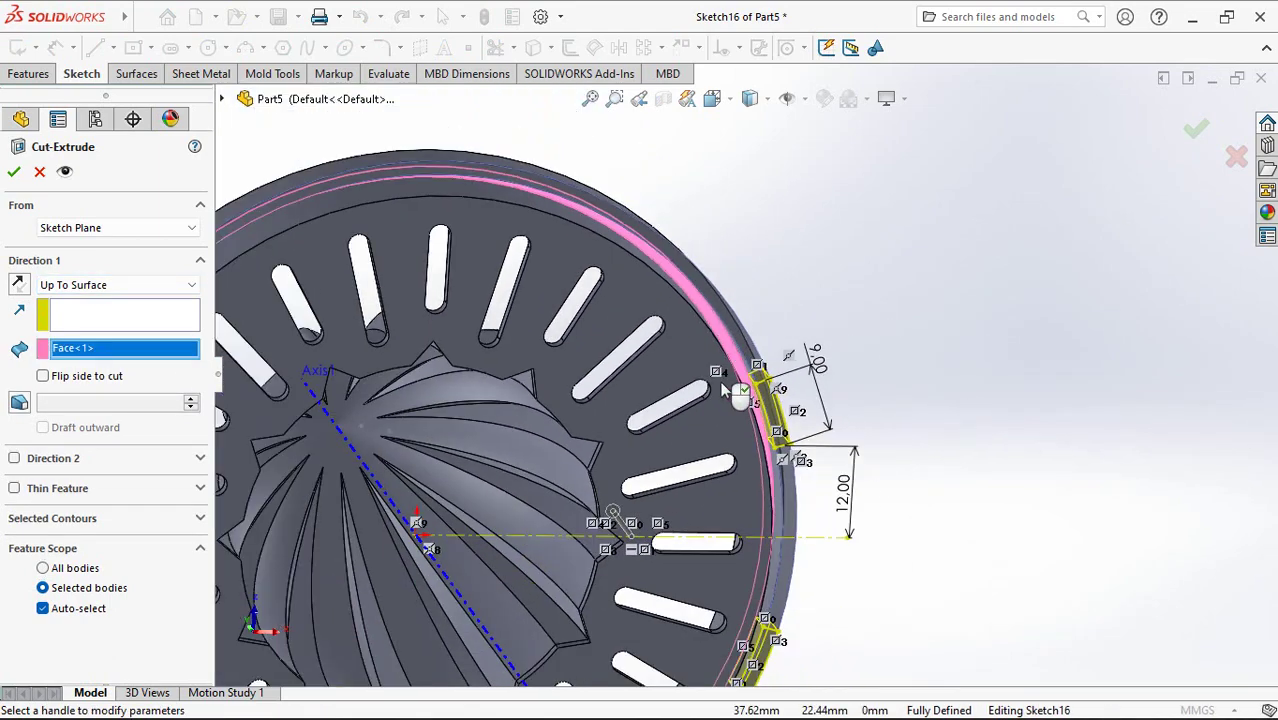
pyautogui.moveTo(1000, 400); pyautogui.dragTo(1120, 304, button='middle')
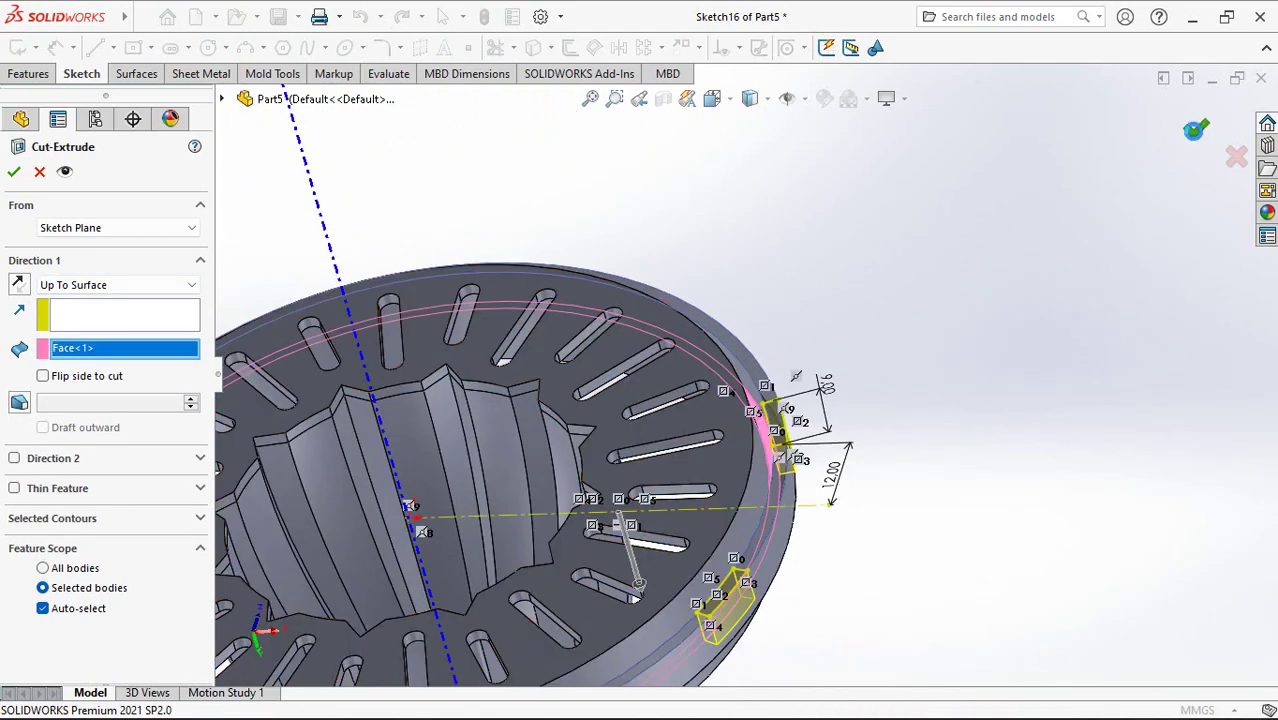
pyautogui.click(1195, 130)
pyautogui.scroll(3, 1050, 260)
pyautogui.moveTo(1027, 274); pyautogui.dragTo(961, 323, button='middle')
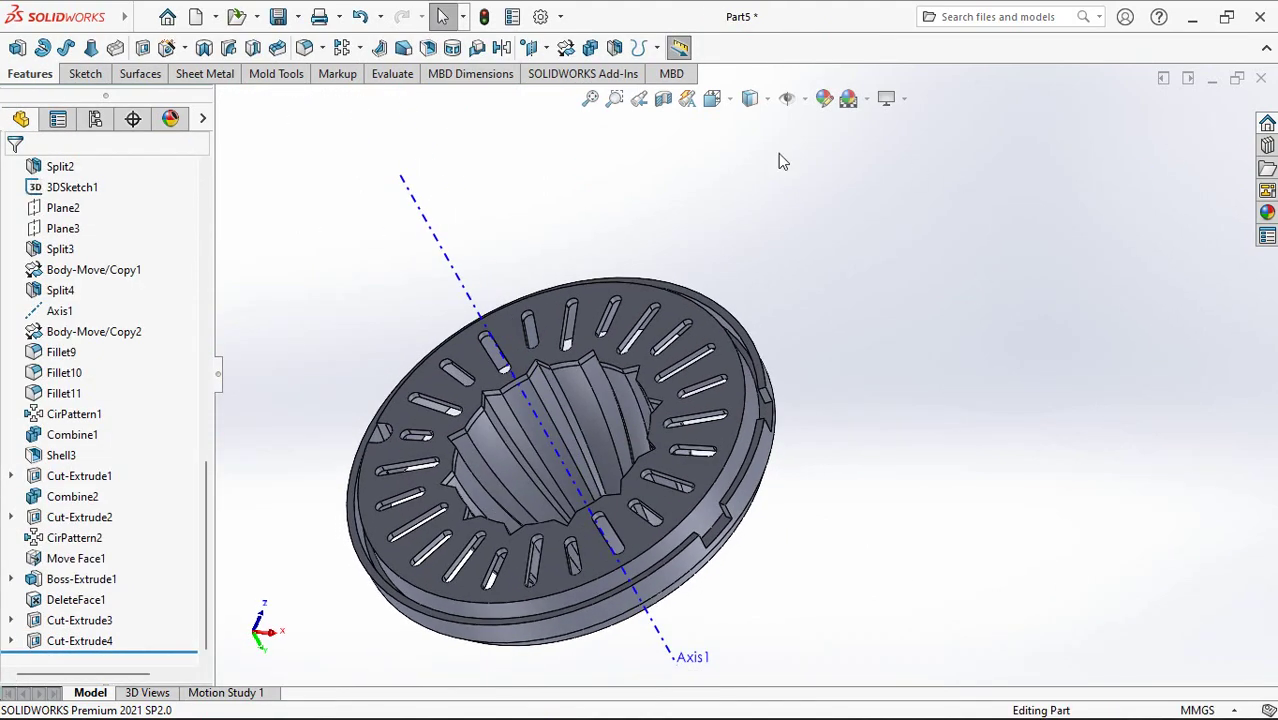
# Step: Fillet the four rim notch edges at 2 mm as Fillet12
pyautogui.click(305, 48)
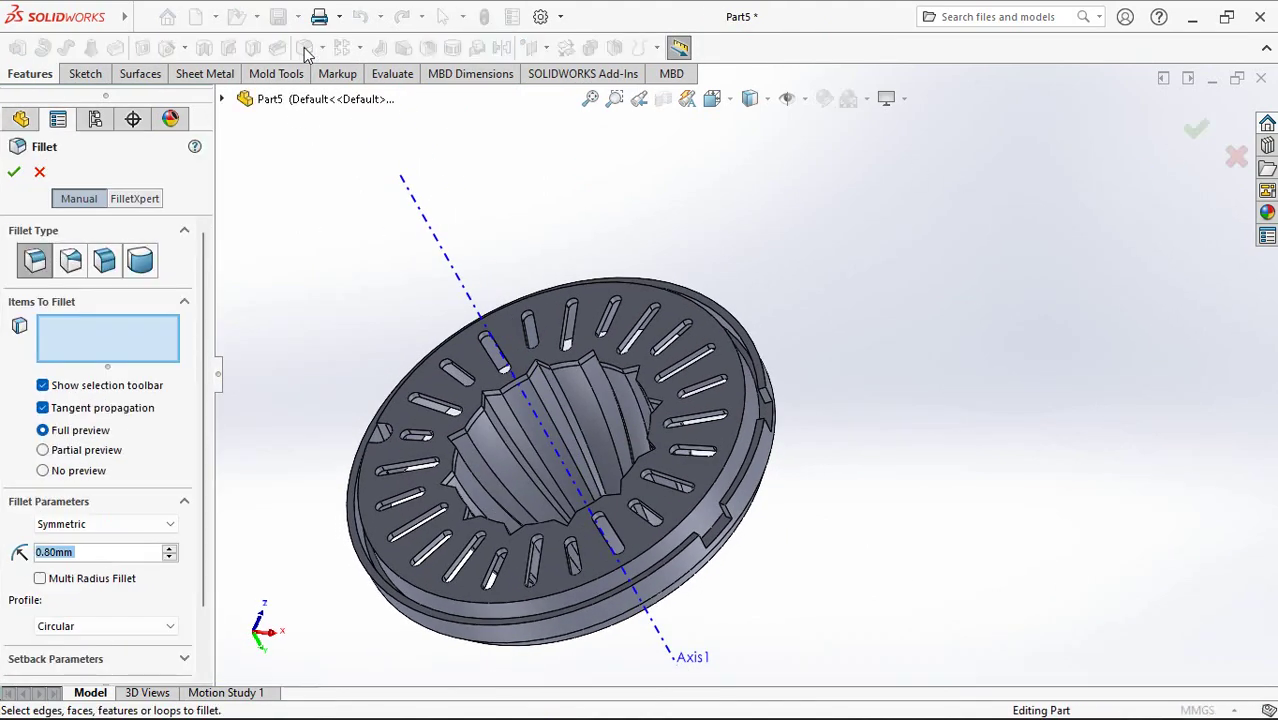
pyautogui.scroll(-5, 733, 523)
pyautogui.scroll(-2, 700, 420)
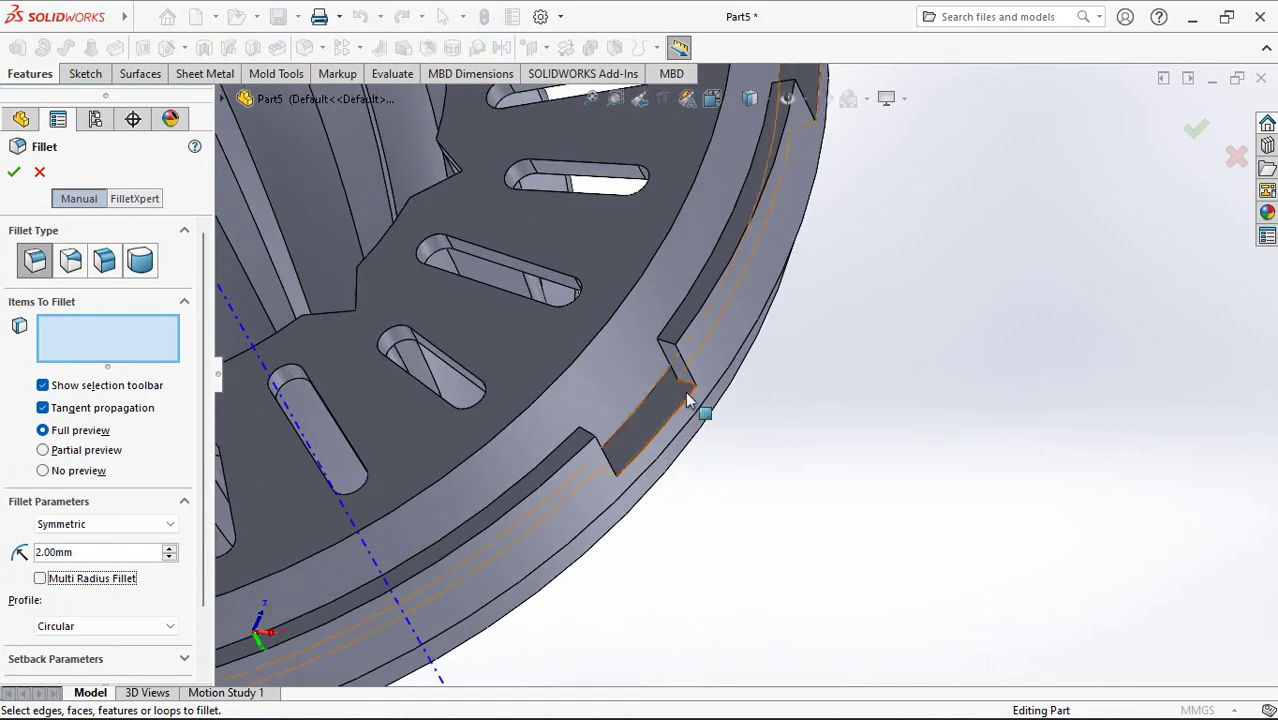
pyautogui.click(688, 391)
pyautogui.moveTo(690, 395); pyautogui.dragTo(805, 467, button='middle')
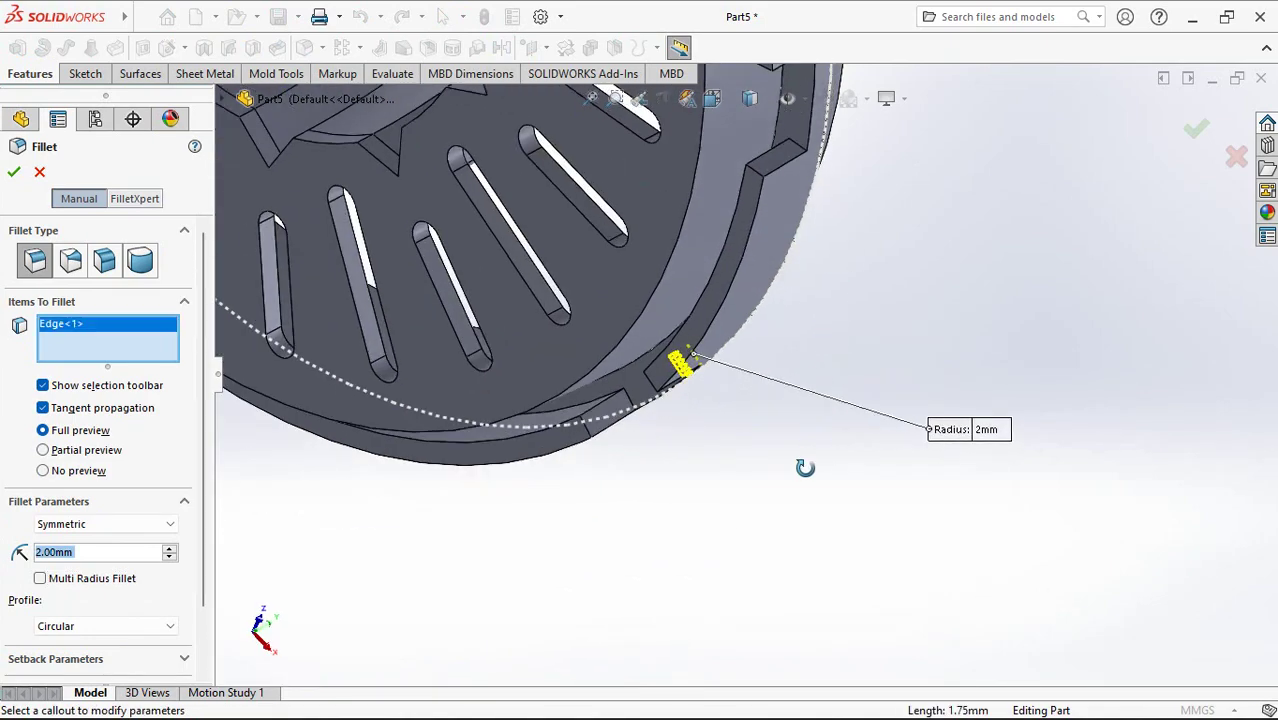
pyautogui.click(797, 150)
pyautogui.moveTo(797, 150); pyautogui.dragTo(798, 185, button='middle')
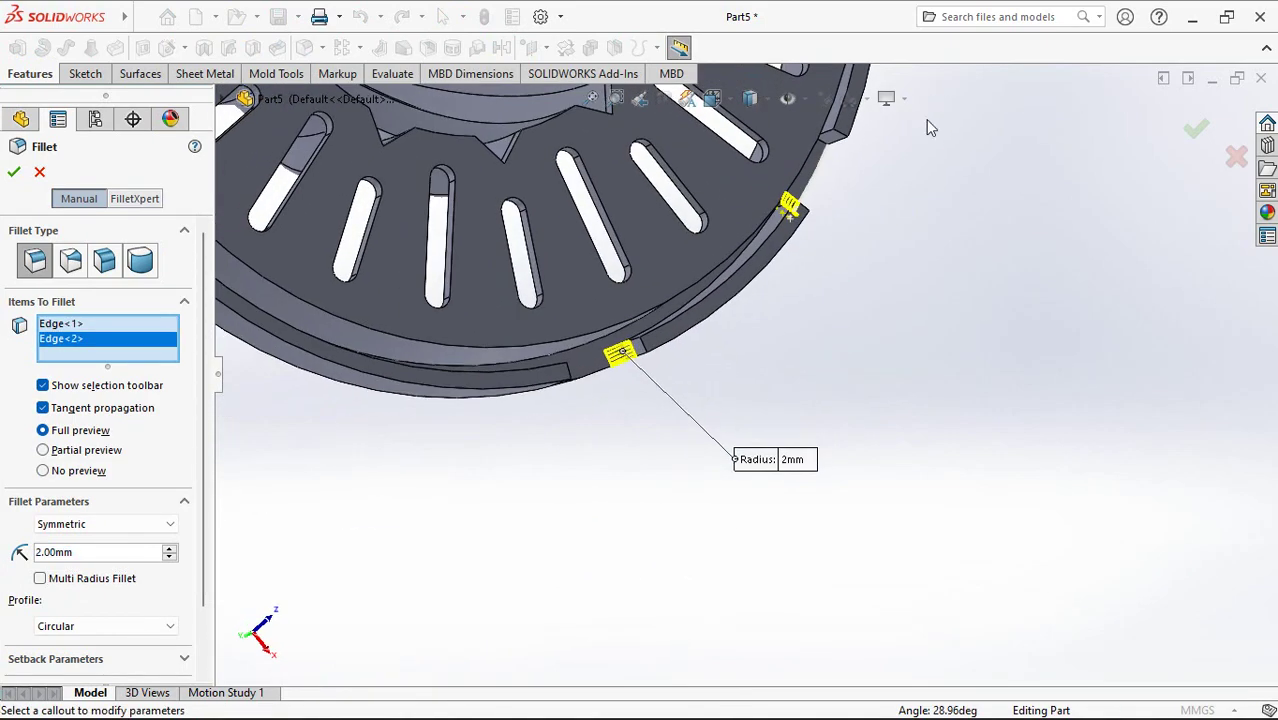
pyautogui.click(790, 168)
pyautogui.moveTo(784, 167); pyautogui.dragTo(602, 420, button='middle')
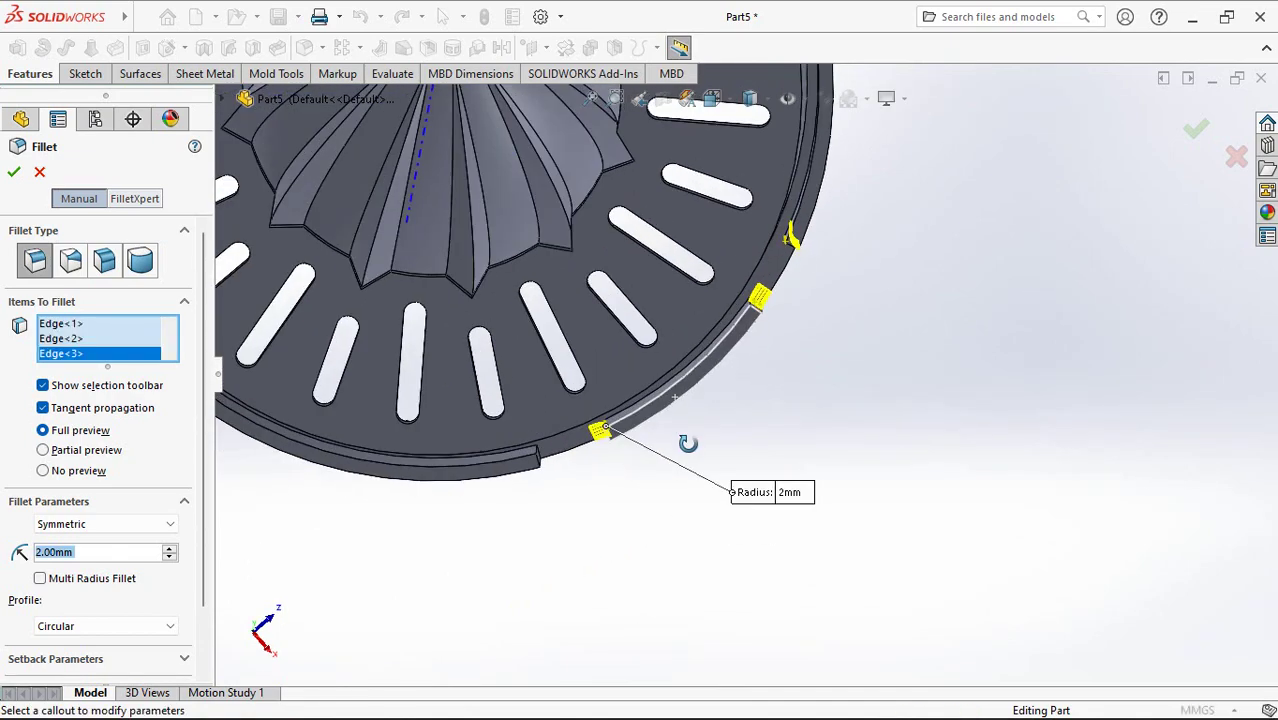
pyautogui.click(602, 420)
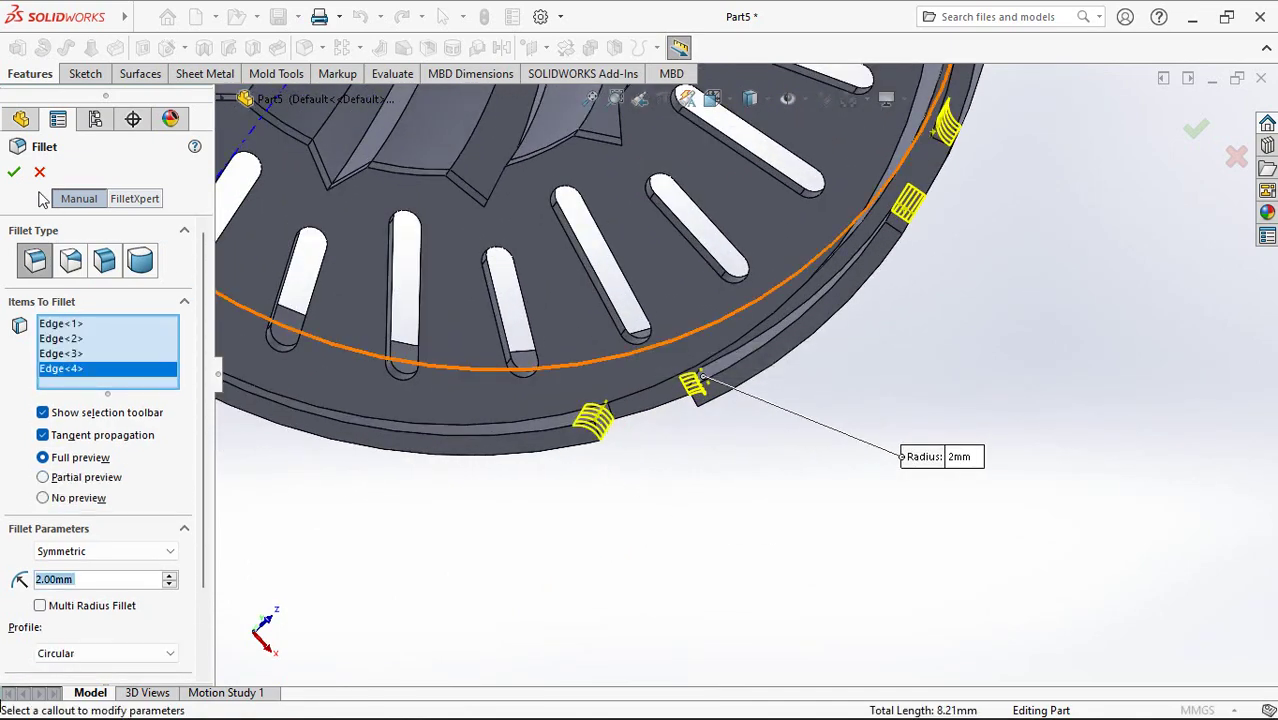
pyautogui.click(14, 175)
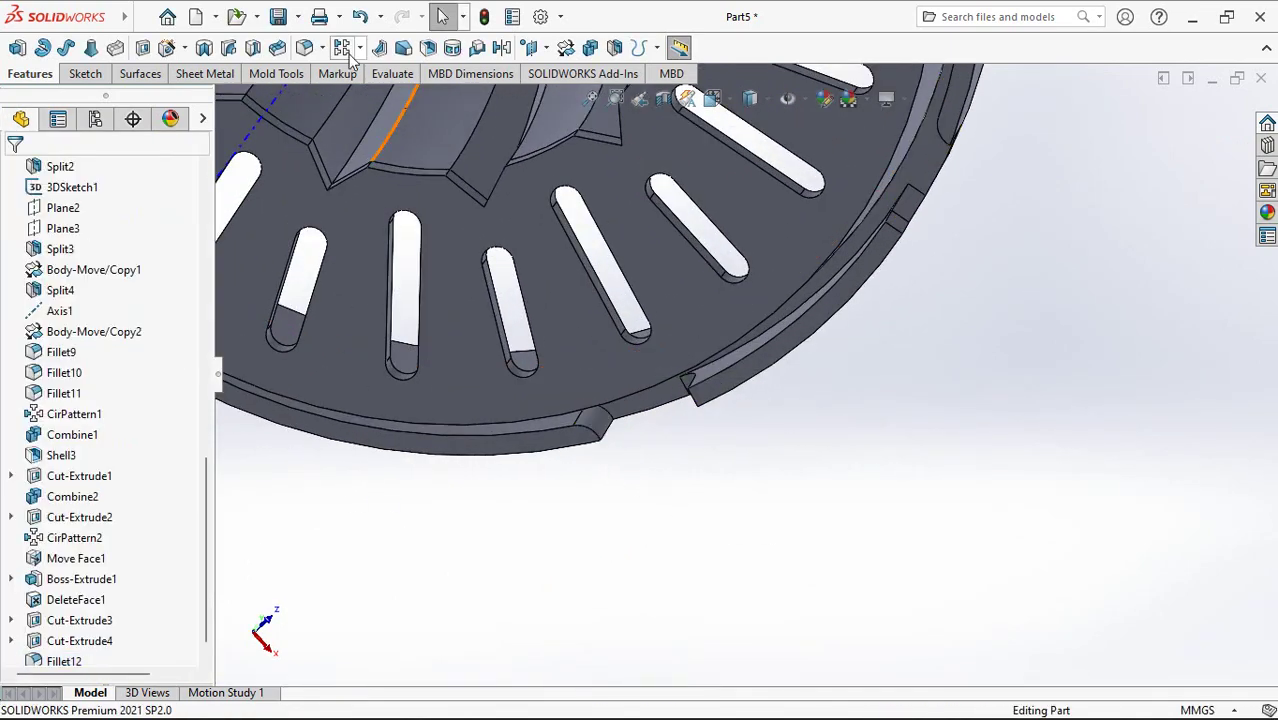
# Step: Start a 1.8 mm fillet and select the rim lip edge
pyautogui.click(310, 53)
pyautogui.write('1')
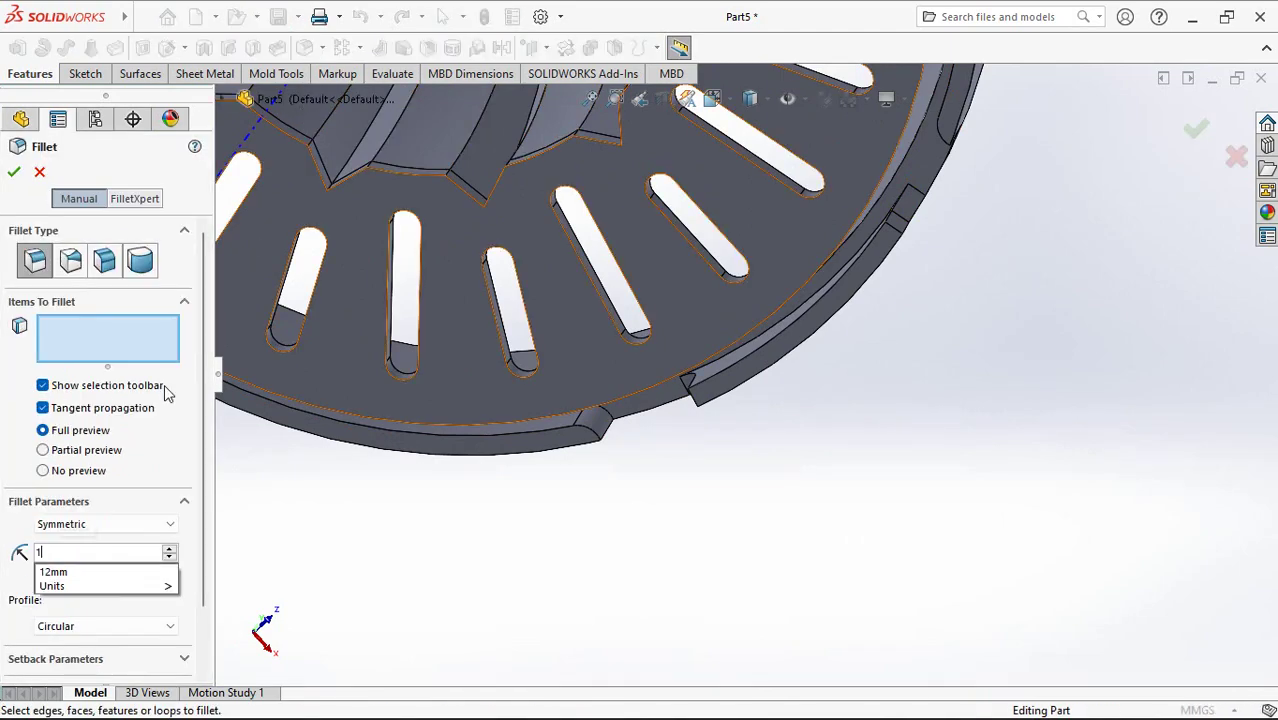
pyautogui.write('.8')
pyautogui.press('Return')
pyautogui.moveTo(528, 508)
pyautogui.mouseDown(button='middle')
pyautogui.moveTo(691, 415)
pyautogui.moveTo(742, 434)
pyautogui.mouseUp(button='middle')
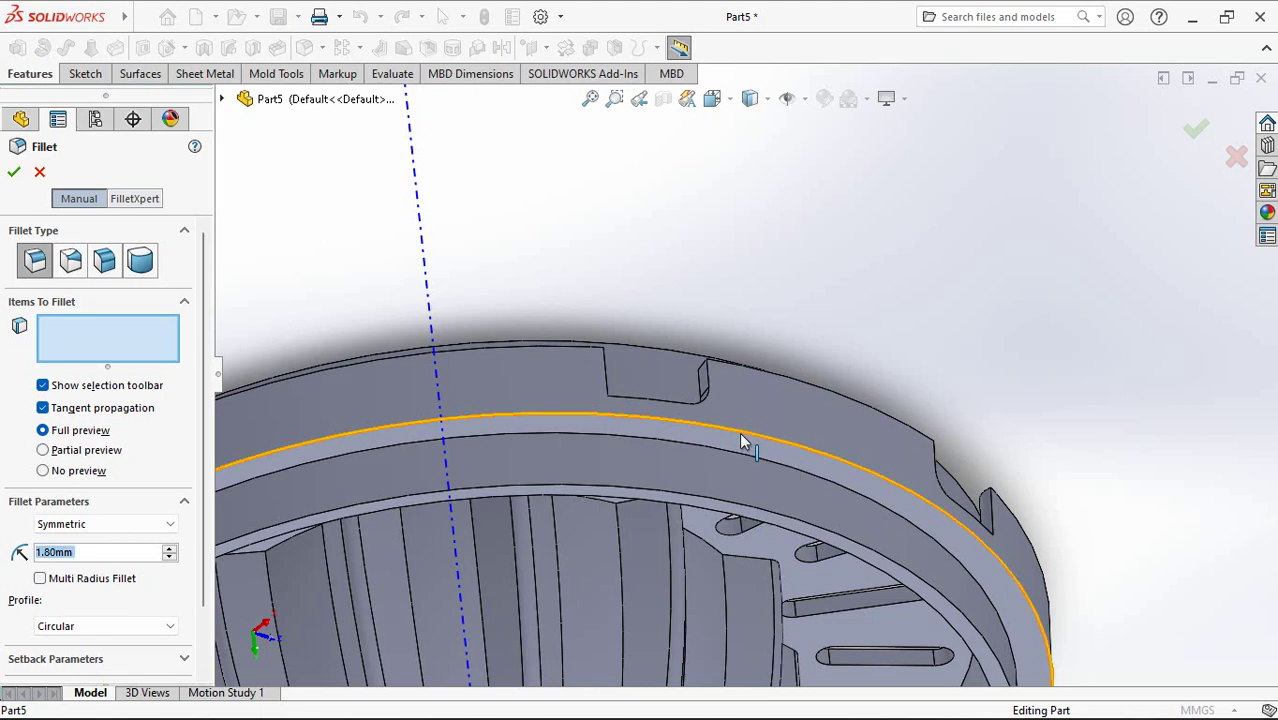
pyautogui.click(742, 441)
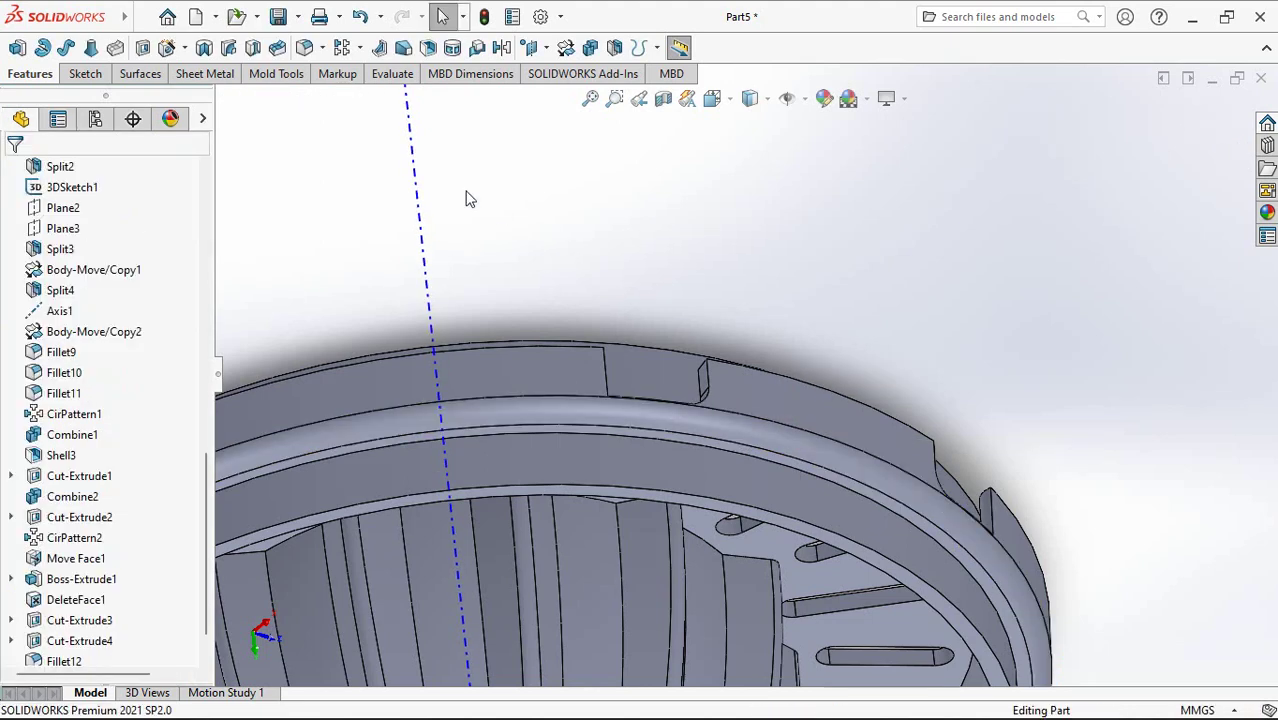
# Step: Start a new fillet and pick the inner rim edges and the groove edge
pyautogui.click(305, 48)
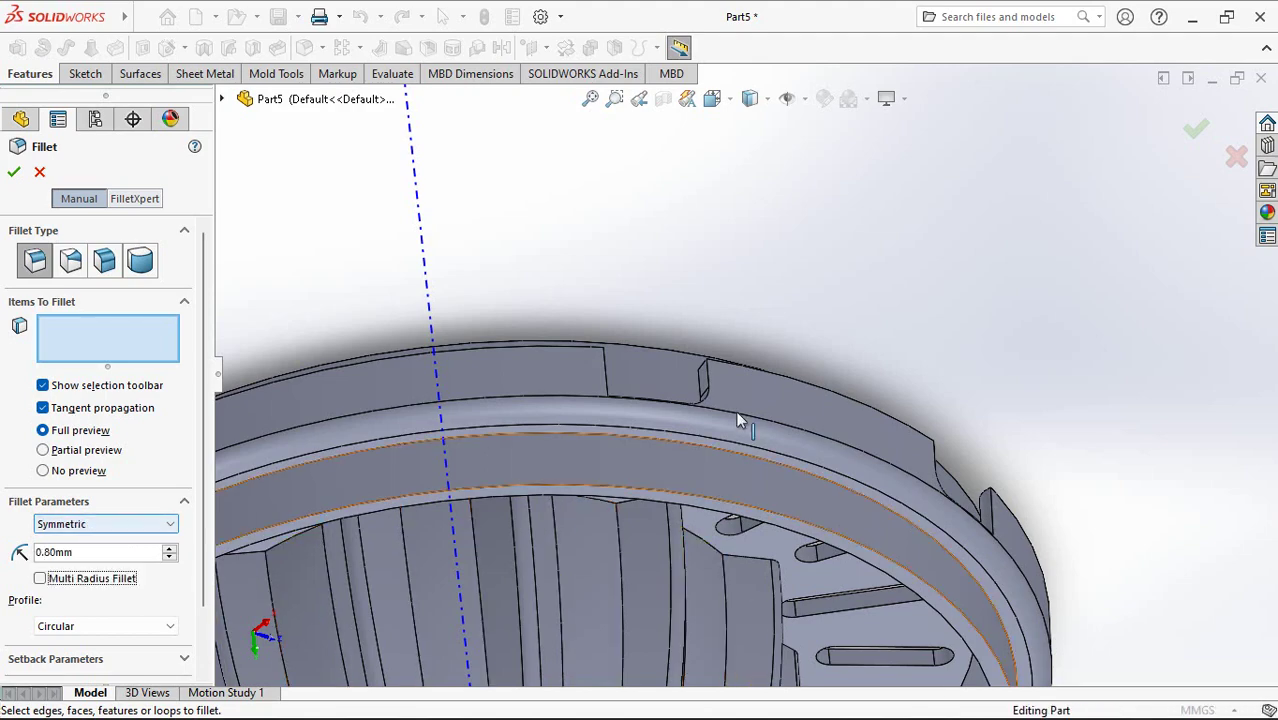
pyautogui.moveTo(740, 420); pyautogui.dragTo(768, 556, button='middle')
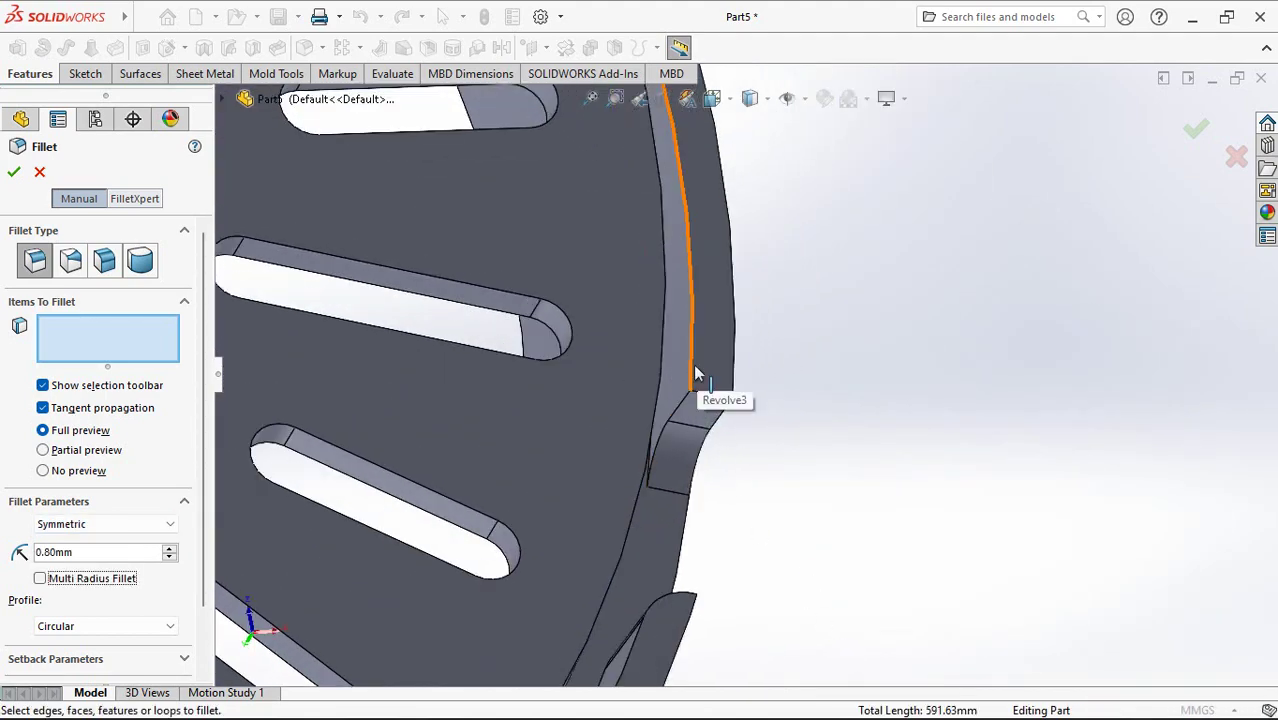
pyautogui.click(697, 375)
pyautogui.click(731, 377)
pyautogui.moveTo(731, 377)
pyautogui.mouseDown(button='middle')
pyautogui.moveTo(678, 523)
pyautogui.moveTo(652, 527)
pyautogui.mouseUp(button='middle')
pyautogui.click(674, 552)
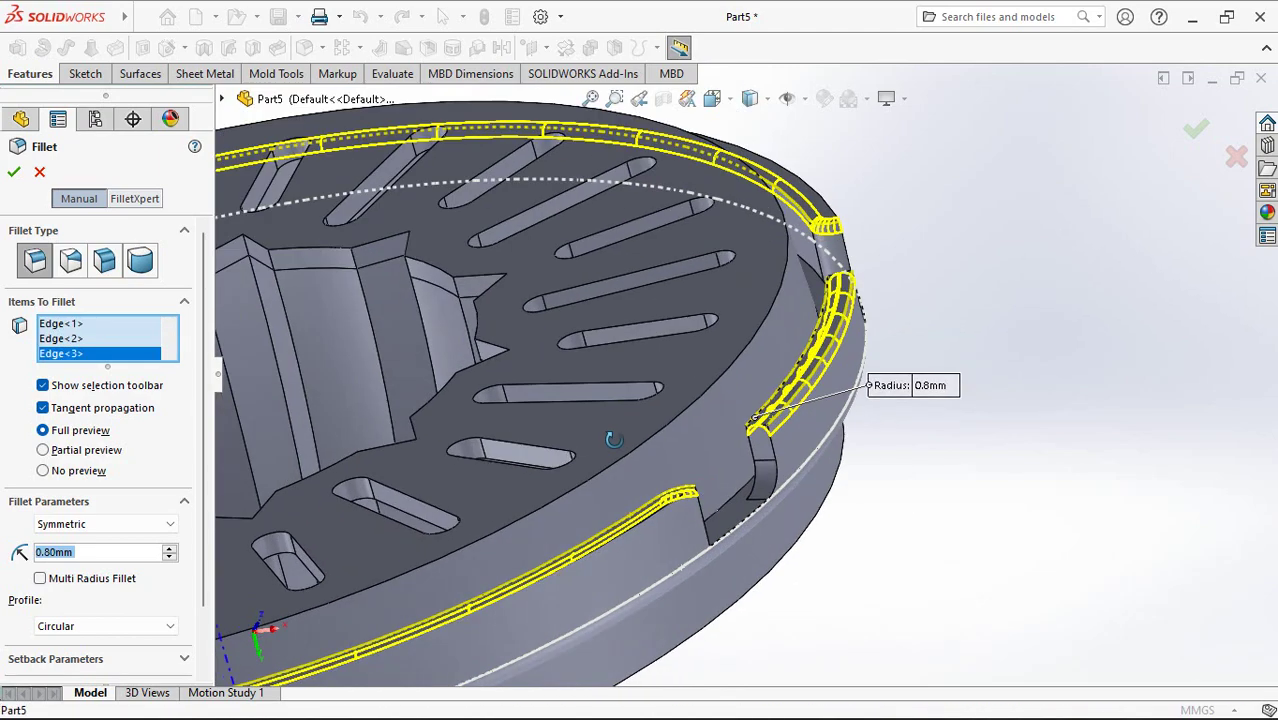
pyautogui.scroll(-3, 646, 518)
pyautogui.scroll(-3, 645, 456)
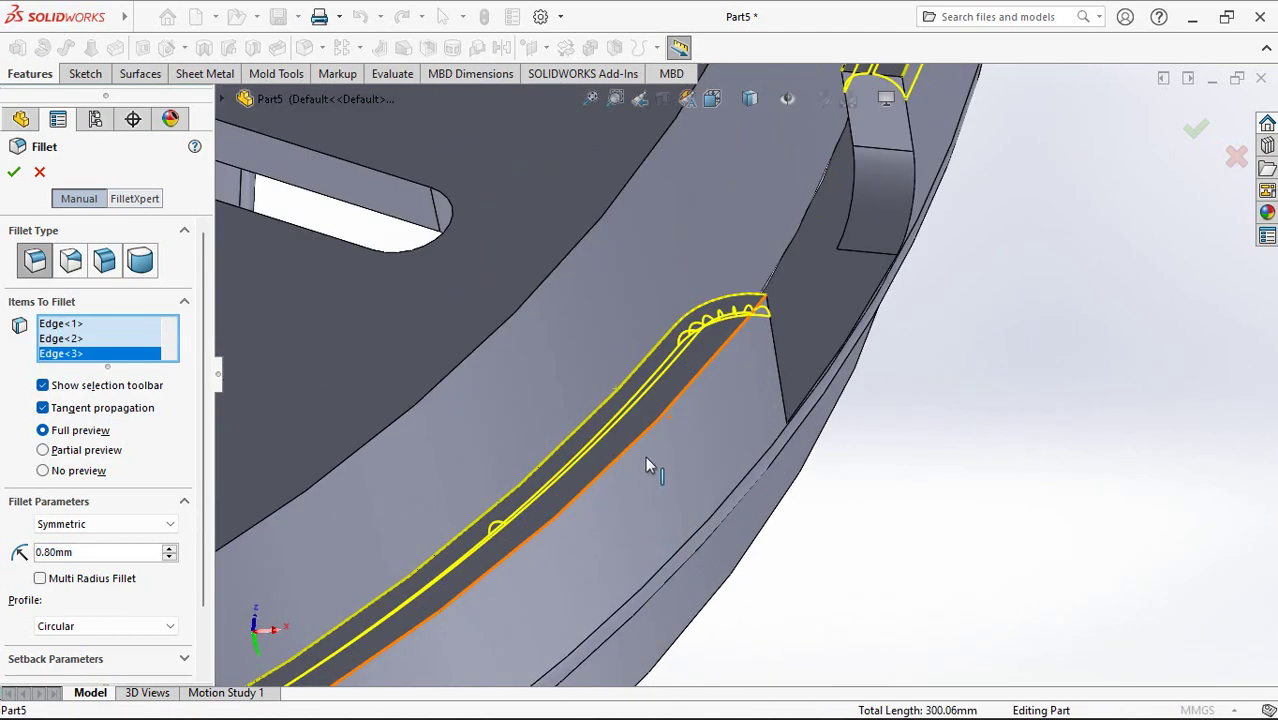
pyautogui.click(637, 442)
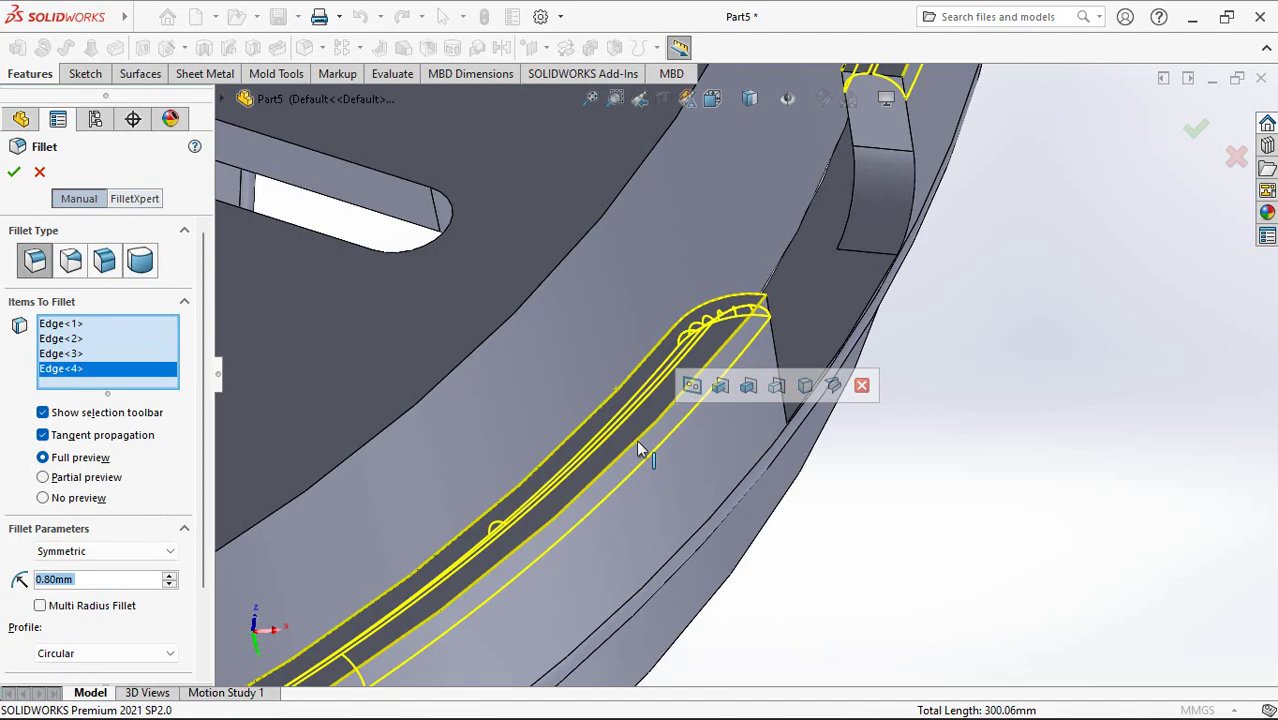
# Step: Add the notch's vertical, curved bottom and surrounding edges, then apply the 0.8 mm fillet
pyautogui.scroll(5, 640, 448)
pyautogui.moveTo(653, 449); pyautogui.dragTo(705, 218, button='middle')
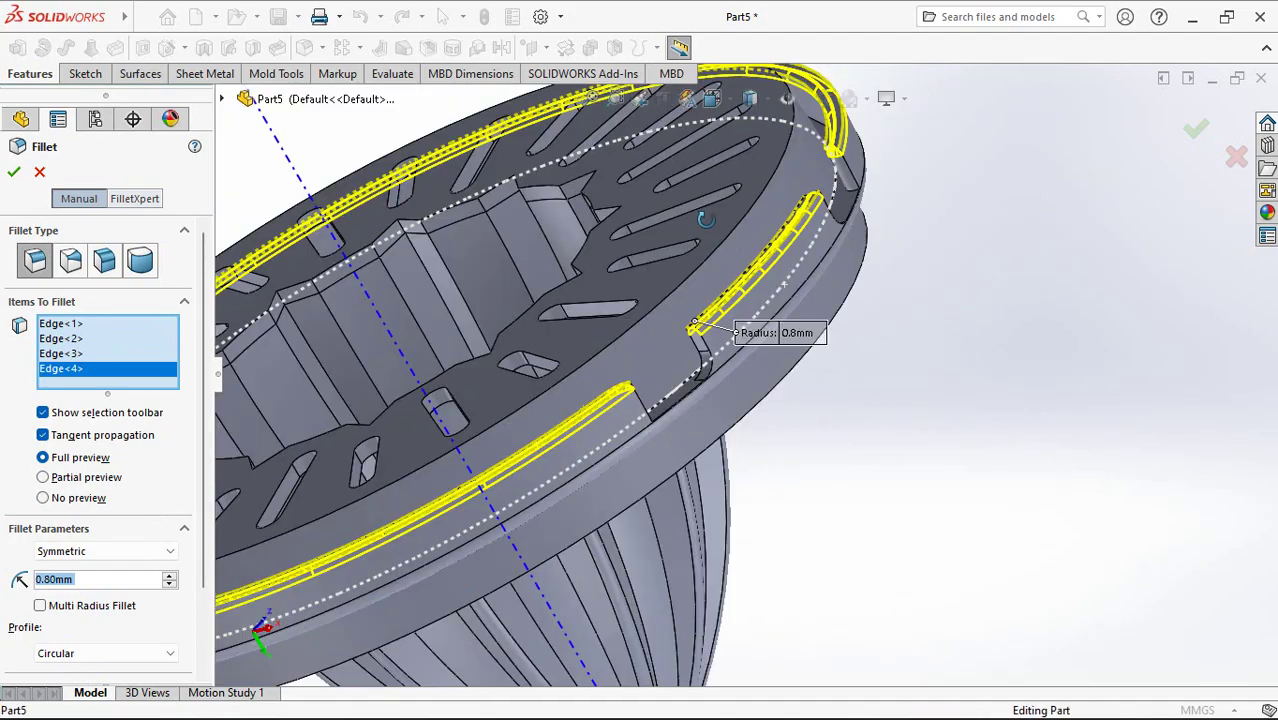
pyautogui.scroll(3, 705, 218)
pyautogui.moveTo(693, 277); pyautogui.dragTo(727, 229, button='middle')
pyautogui.scroll(3, 727, 229)
pyautogui.moveTo(766, 531); pyautogui.dragTo(778, 432, button='middle')
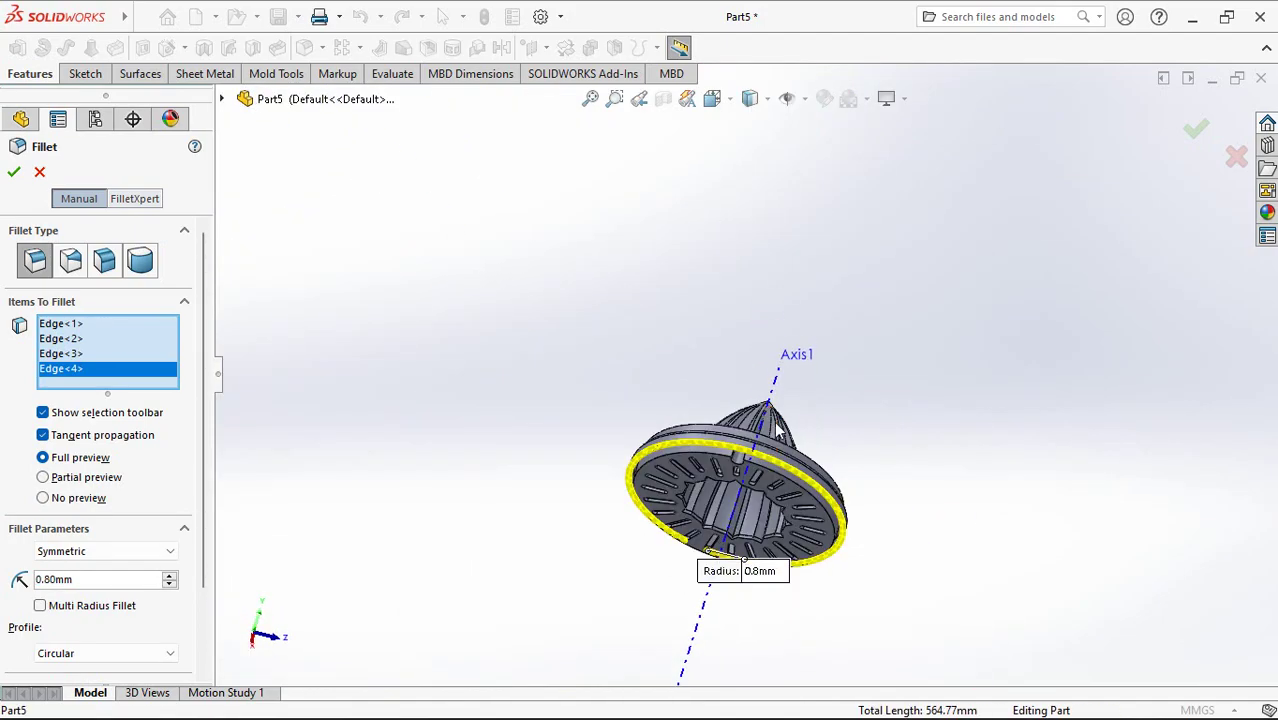
pyautogui.scroll(-5, 747, 443)
pyautogui.scroll(-3, 764, 334)
pyautogui.scroll(2, 801, 297)
pyautogui.scroll(-3, 770, 246)
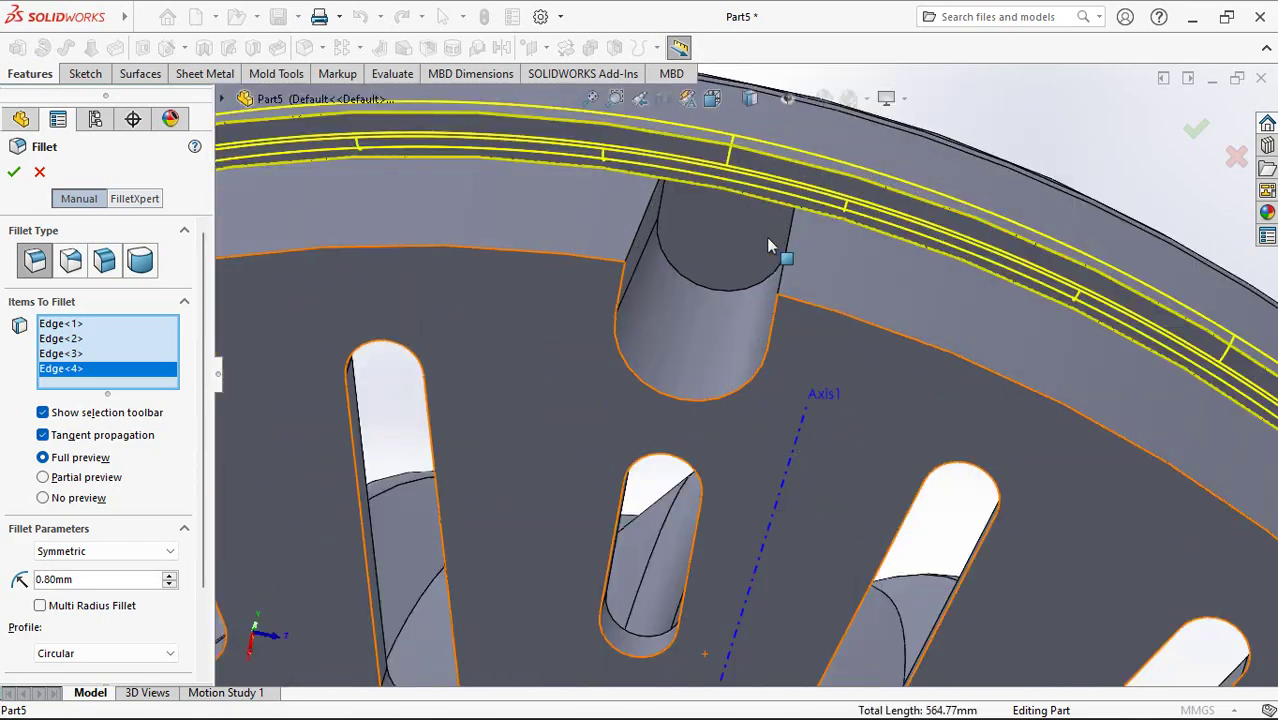
pyautogui.moveTo(770, 246); pyautogui.dragTo(829, 241, button='middle')
pyautogui.click(829, 241)
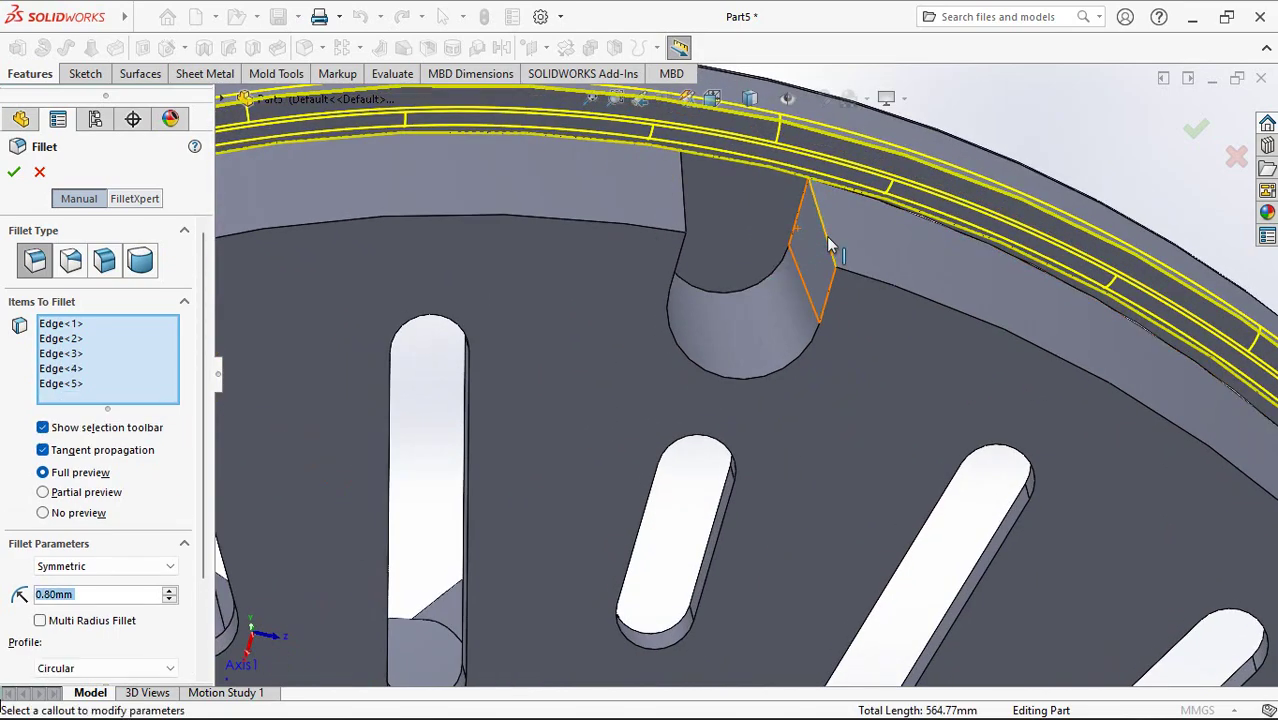
pyautogui.click(803, 347)
pyautogui.moveTo(803, 352); pyautogui.dragTo(627, 194, button='middle')
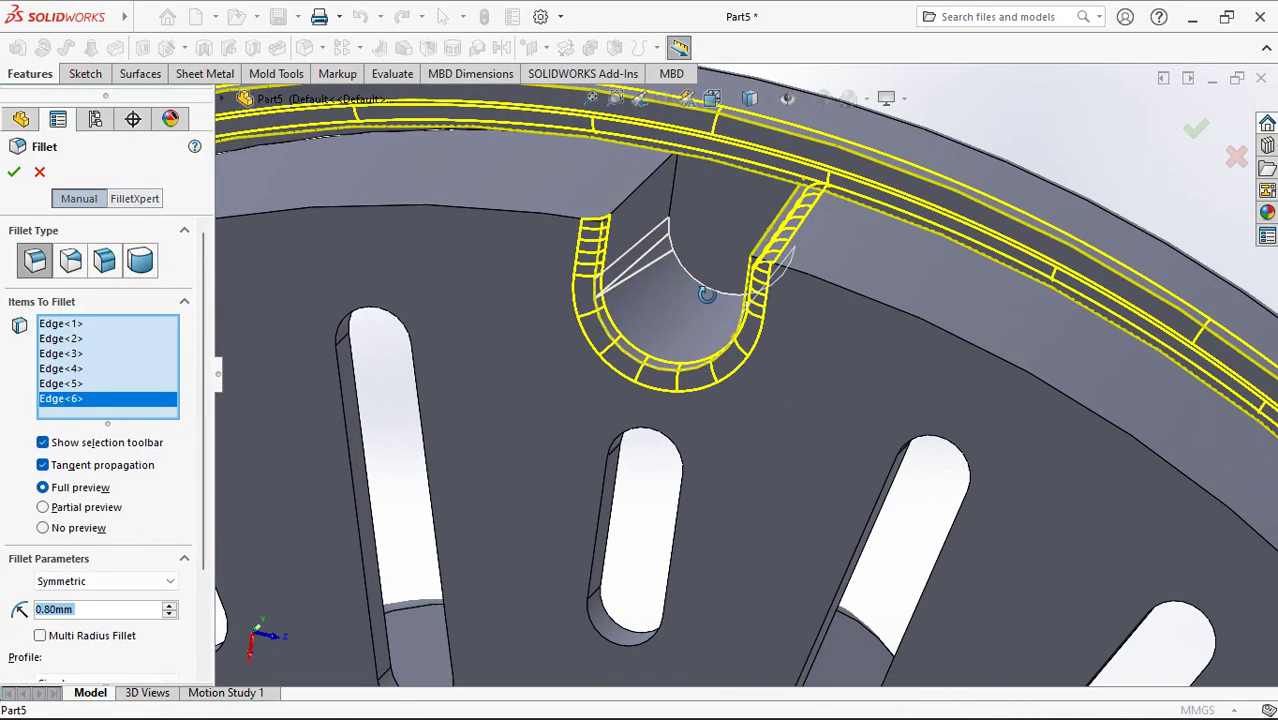
pyautogui.click(628, 196)
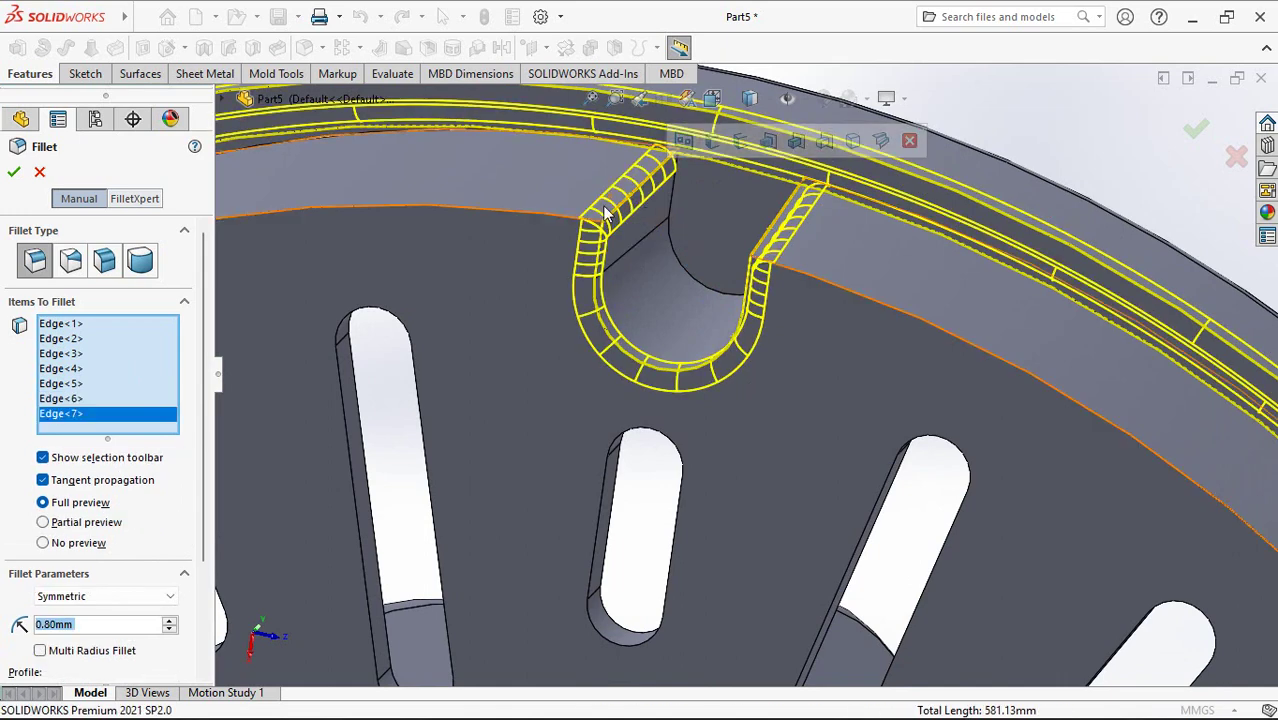
pyautogui.click(18, 173)
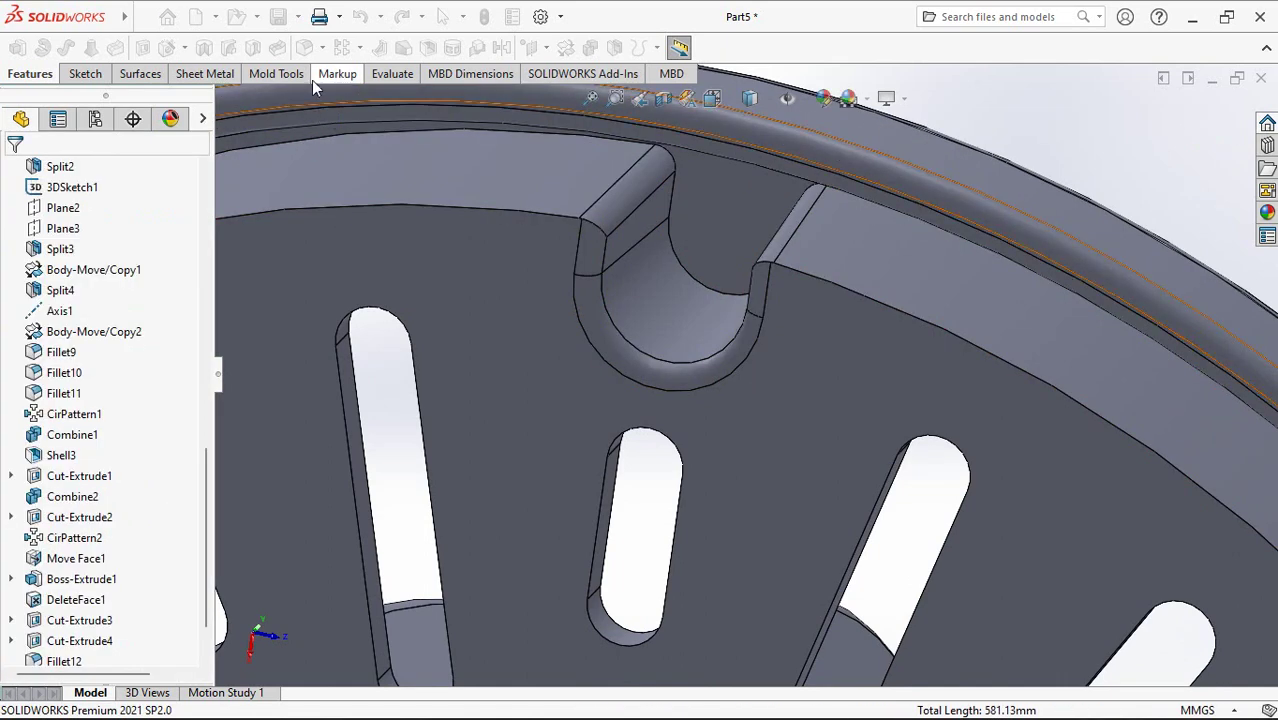
# Step: Fillet the rim edge beside the notch at 1.5 mm
pyautogui.click(304, 48)
pyautogui.write('1.50mm')
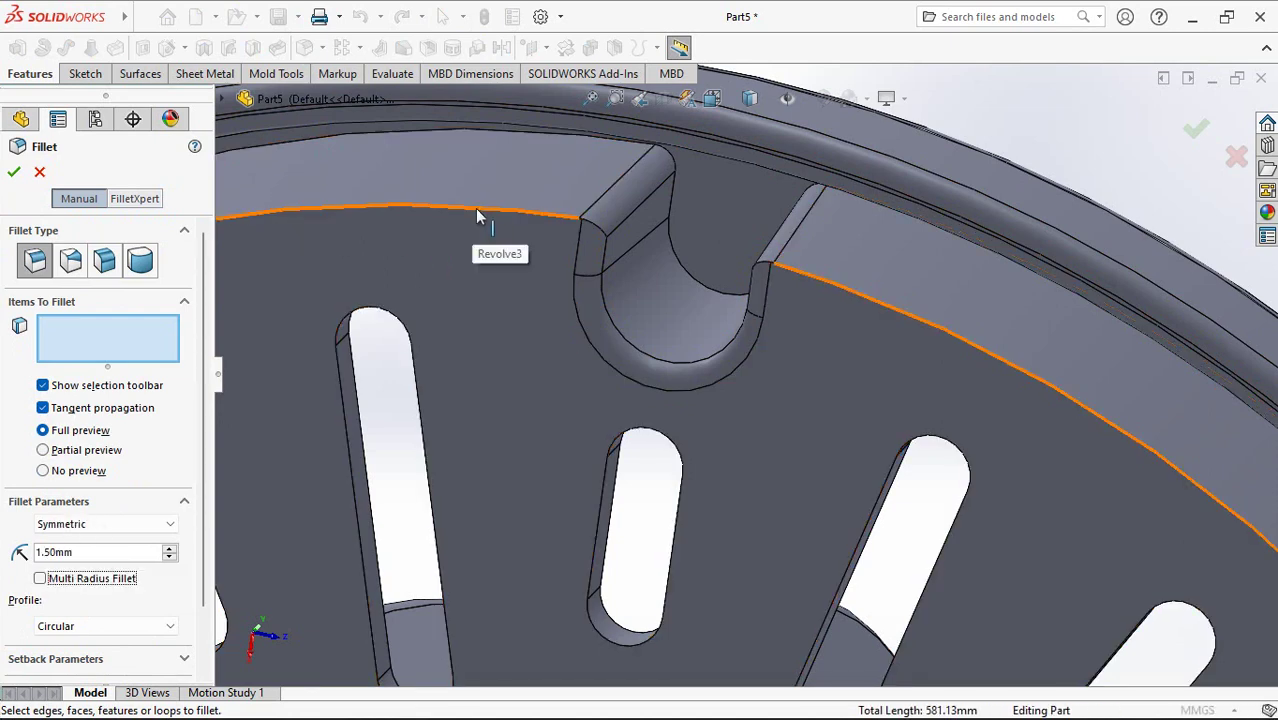
pyautogui.click(476, 207)
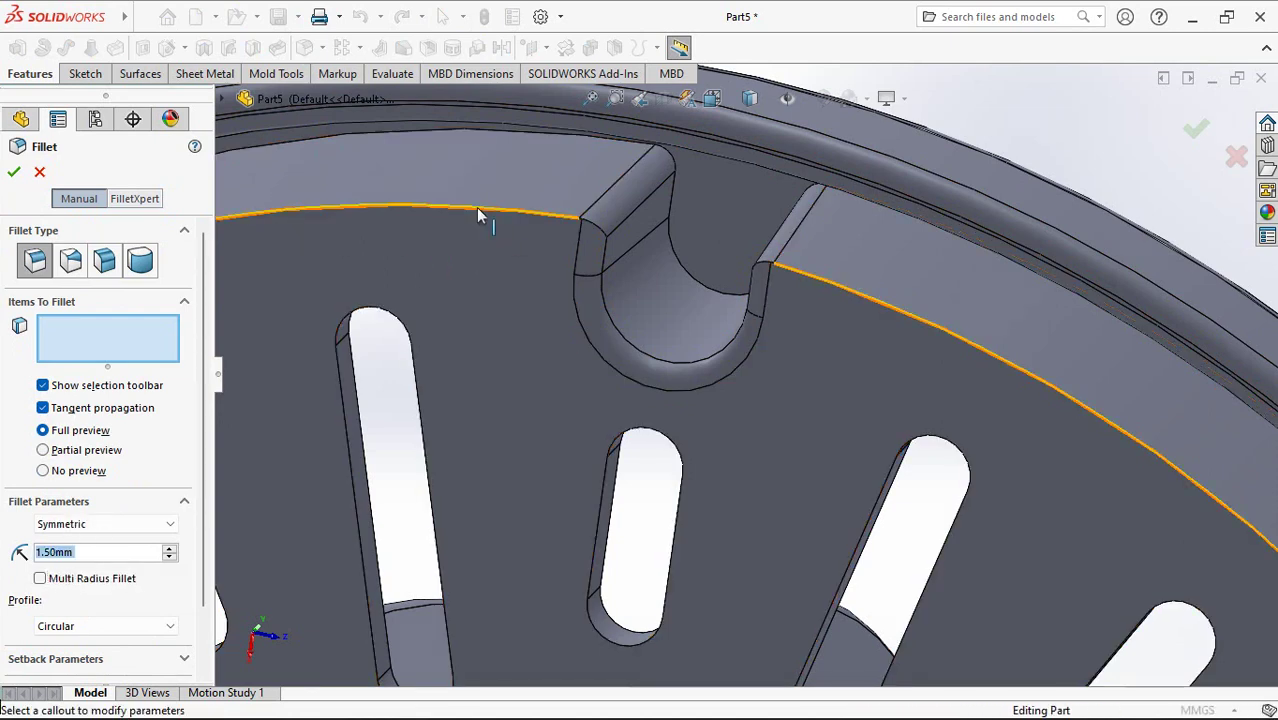
pyautogui.click(14, 177)
pyautogui.moveTo(397, 246)
pyautogui.mouseDown(button='middle')
pyautogui.moveTo(362, 277)
pyautogui.moveTo(382, 374)
pyautogui.moveTo(870, 280)
pyautogui.moveTo(750, 352)
pyautogui.mouseUp(button='middle')
pyautogui.scroll(3, 358, 298)
pyautogui.scroll(-2, 750, 352)
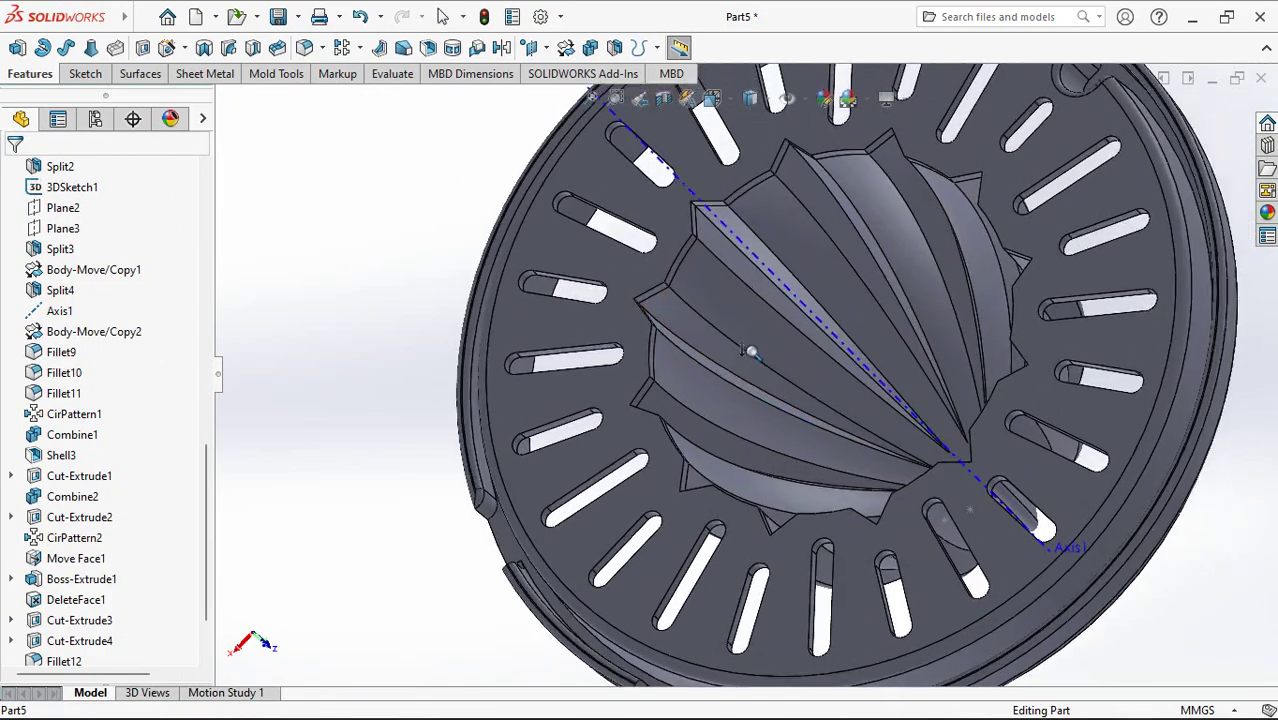
# Step: Fillet the twelve reamer rib ridge edges at 0.5 mm
pyautogui.click(305, 48)
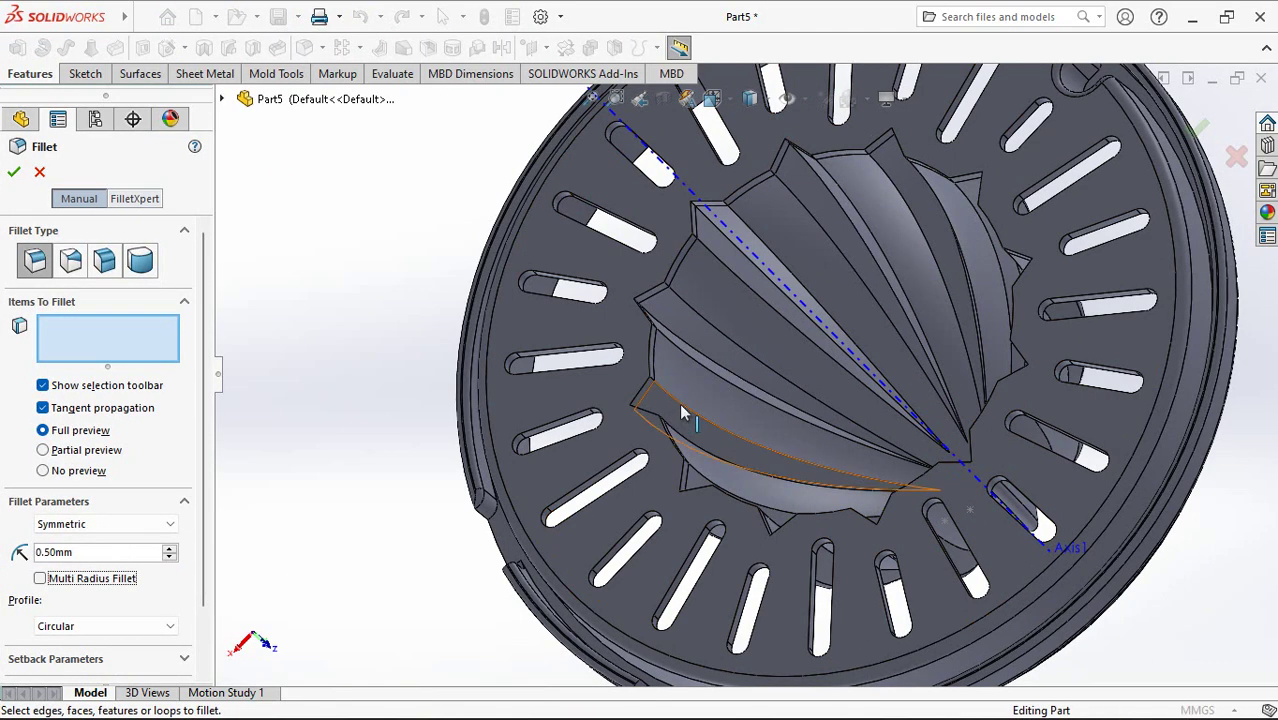
pyautogui.moveTo(700, 350)
pyautogui.mouseDown(button='middle')
pyautogui.moveTo(690, 330)
pyautogui.moveTo(800, 252)
pyautogui.mouseUp(button='middle')
pyautogui.scroll(-1, 690, 330)
pyautogui.click(692, 322)
pyautogui.click(940, 240)
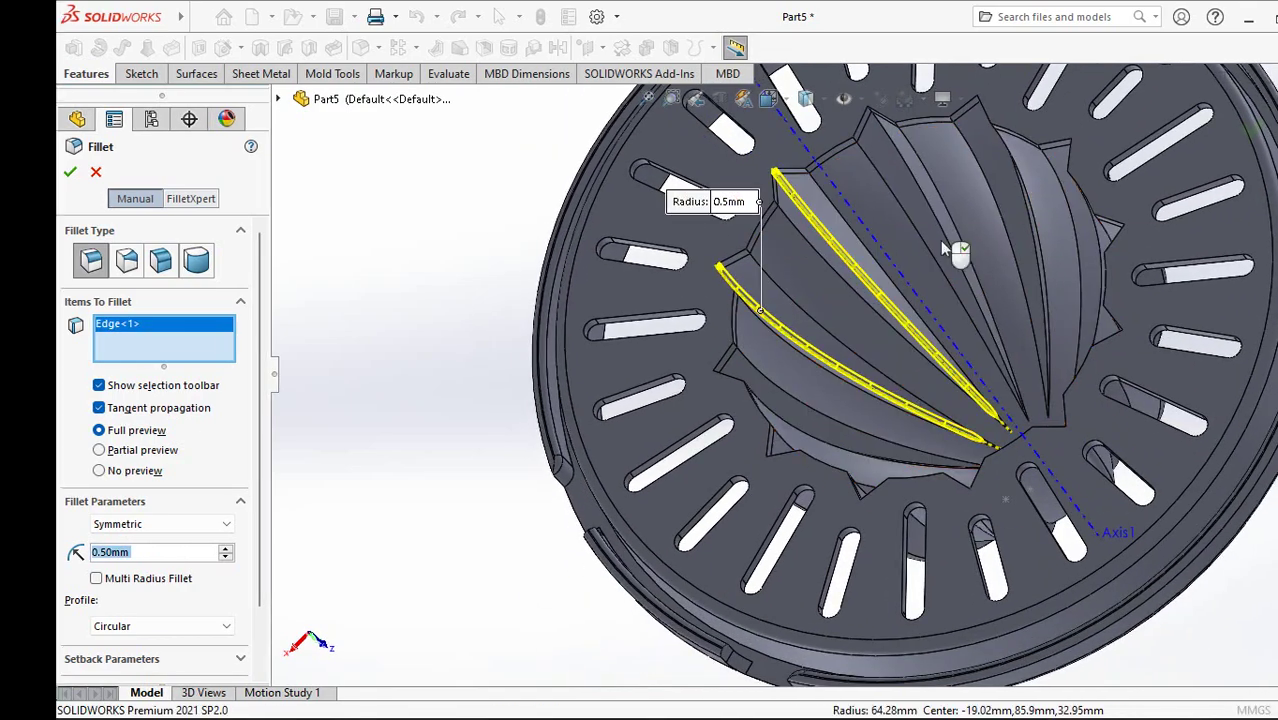
pyautogui.click(990, 261)
pyautogui.moveTo(990, 261)
pyautogui.mouseDown(button='middle')
pyautogui.moveTo(1031, 255)
pyautogui.moveTo(1075, 292)
pyautogui.moveTo(1115, 292)
pyautogui.moveTo(1175, 331)
pyautogui.moveTo(1203, 420)
pyautogui.moveTo(1169, 510)
pyautogui.moveTo(1127, 566)
pyautogui.mouseUp(button='middle')
pyautogui.click(1031, 255)
pyautogui.click(1115, 292)
pyautogui.click(1190, 365)
pyautogui.click(1203, 420)
pyautogui.click(1169, 510)
pyautogui.click(1127, 566)
pyautogui.click(1020, 572)
pyautogui.moveTo(1020, 572); pyautogui.dragTo(906, 519, button='middle')
pyautogui.click(906, 519)
pyautogui.click(845, 486)
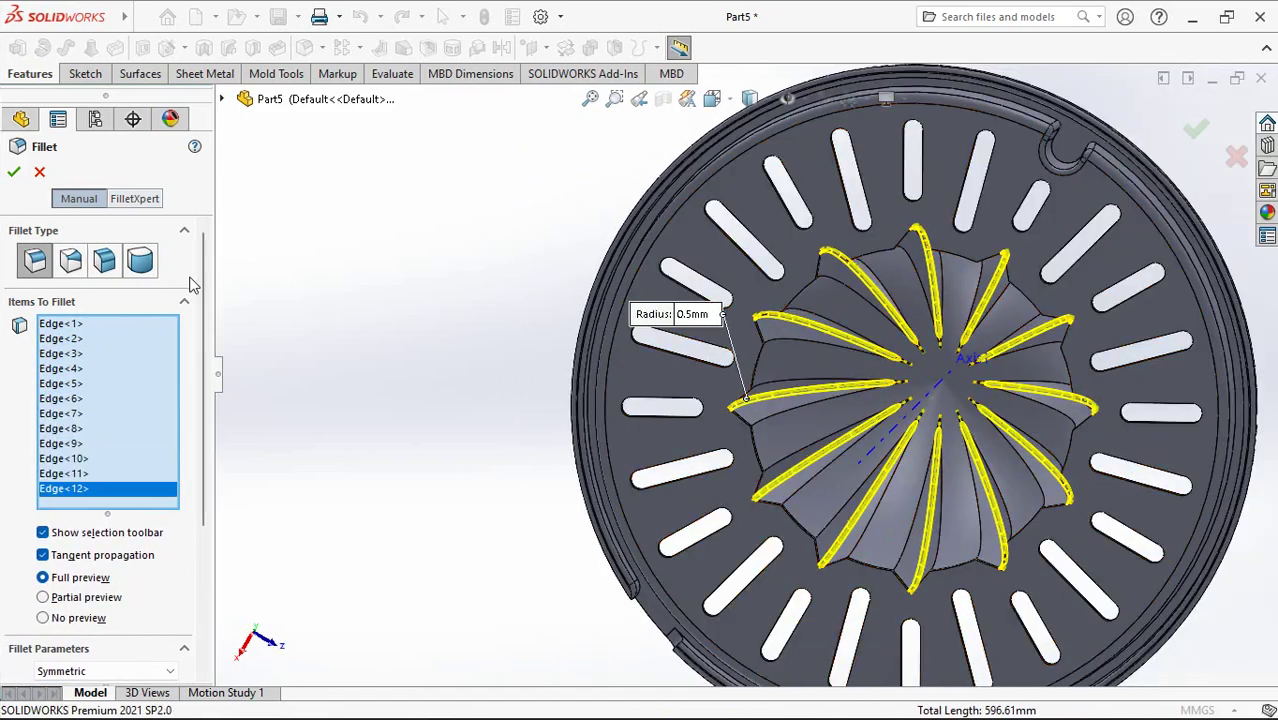
pyautogui.press('Return')
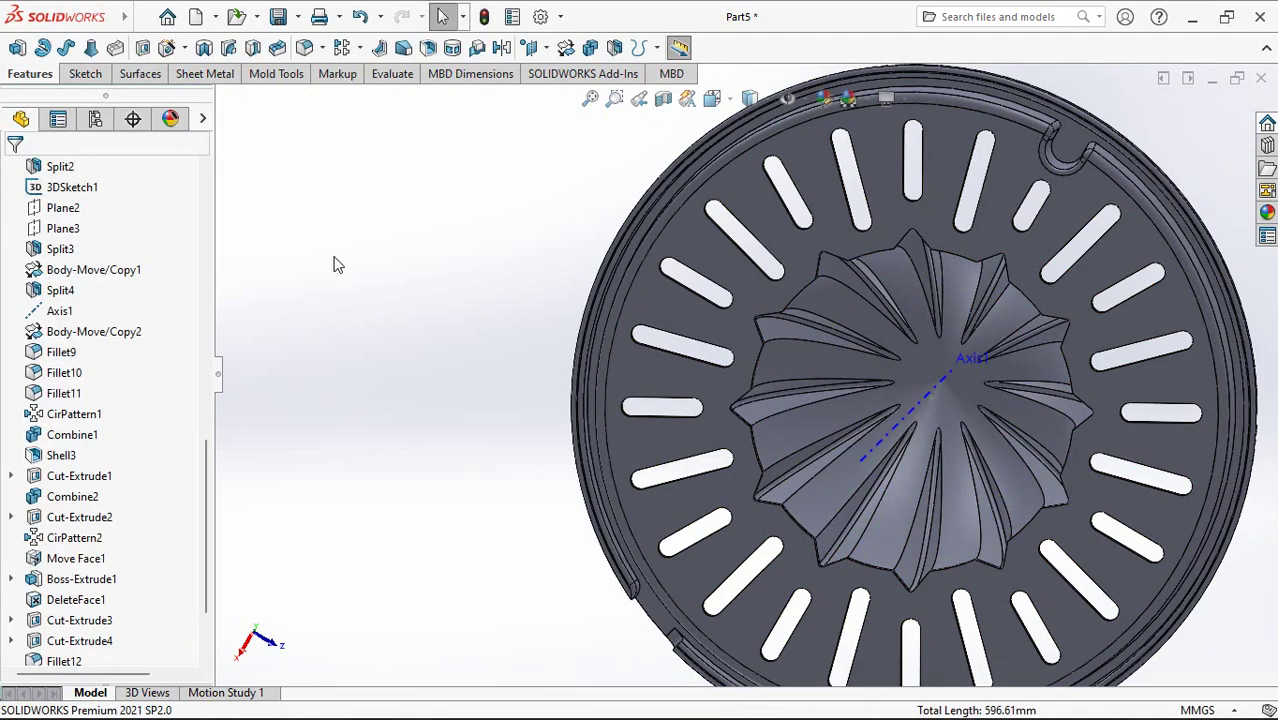
# Step: Apply a 1 mm fillet to the 47-edge and 35-edge loops around the reamer base
pyautogui.press('Return')
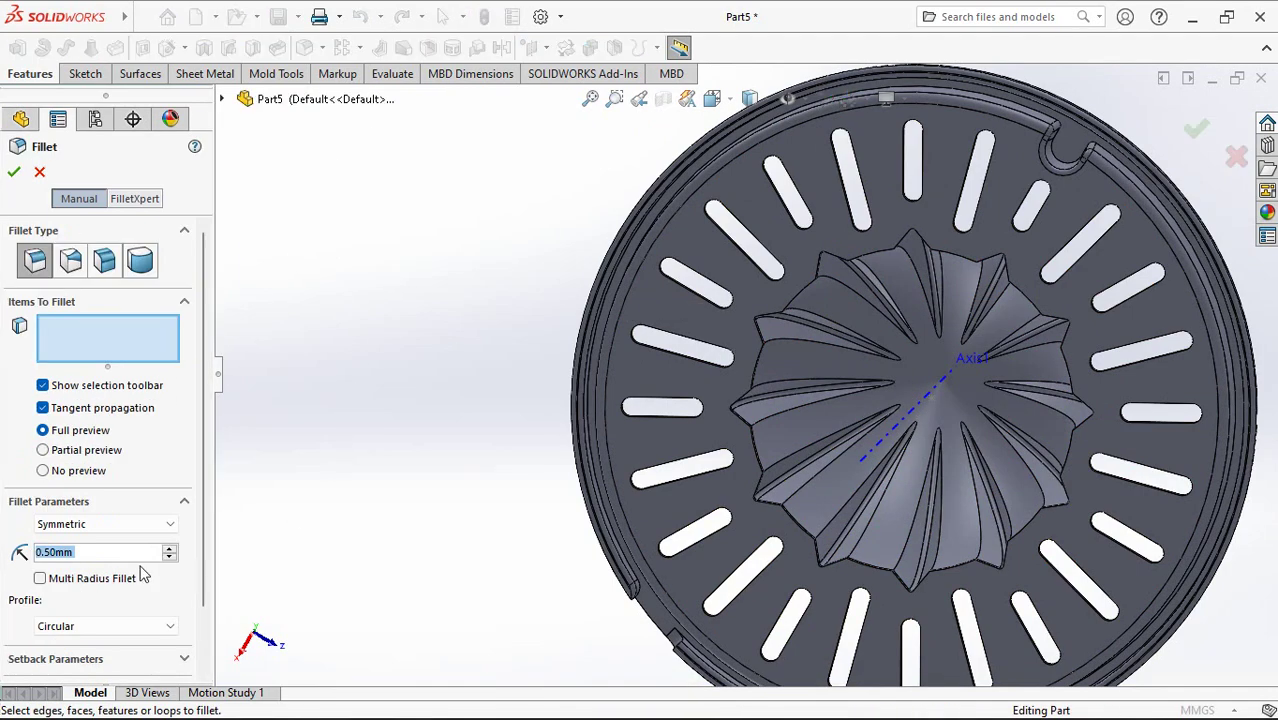
pyautogui.scroll(-3, 798, 390)
pyautogui.moveTo(798, 390); pyautogui.dragTo(650, 300, button='middle')
pyautogui.scroll(-3, 600, 285)
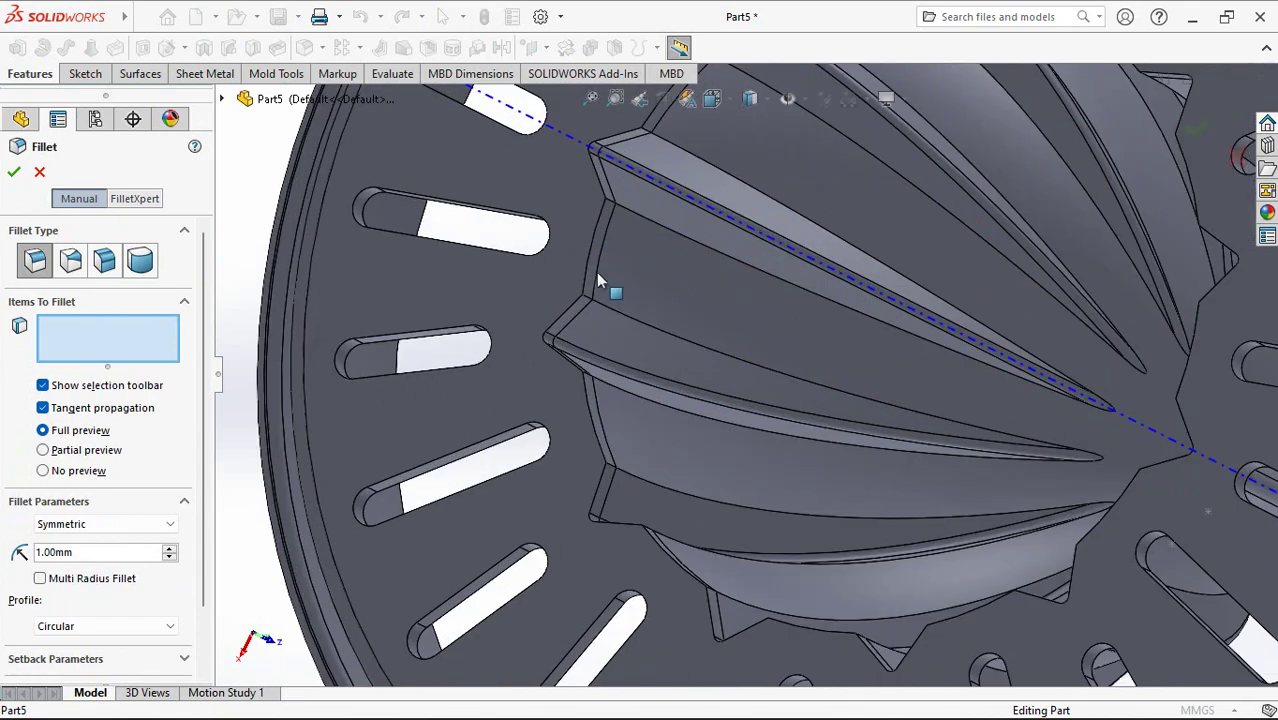
pyautogui.click(588, 278)
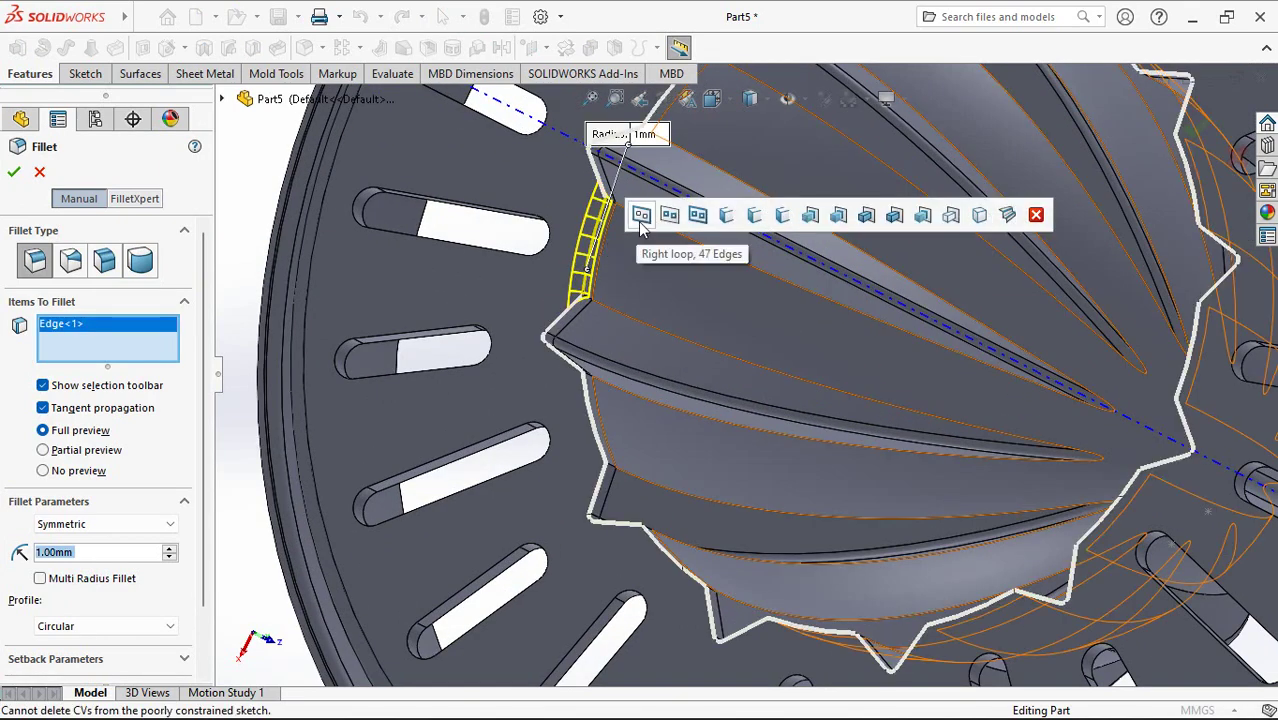
pyautogui.click(643, 228)
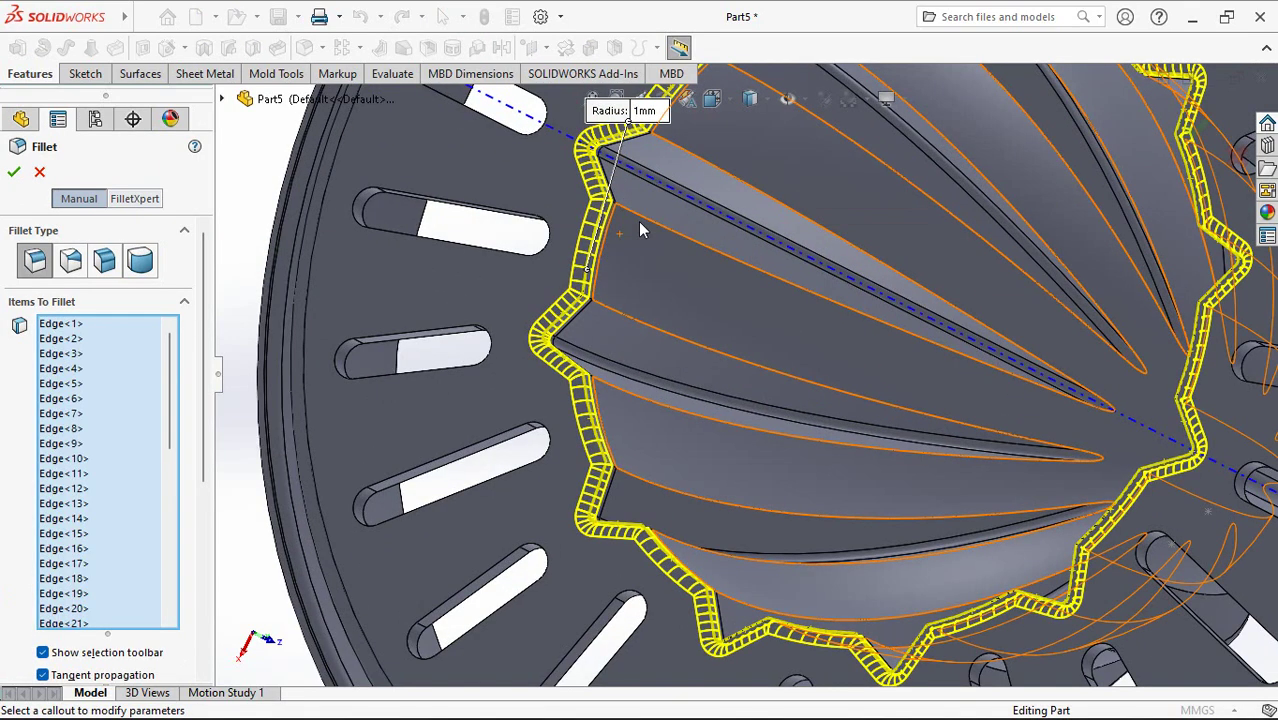
pyautogui.click(634, 328)
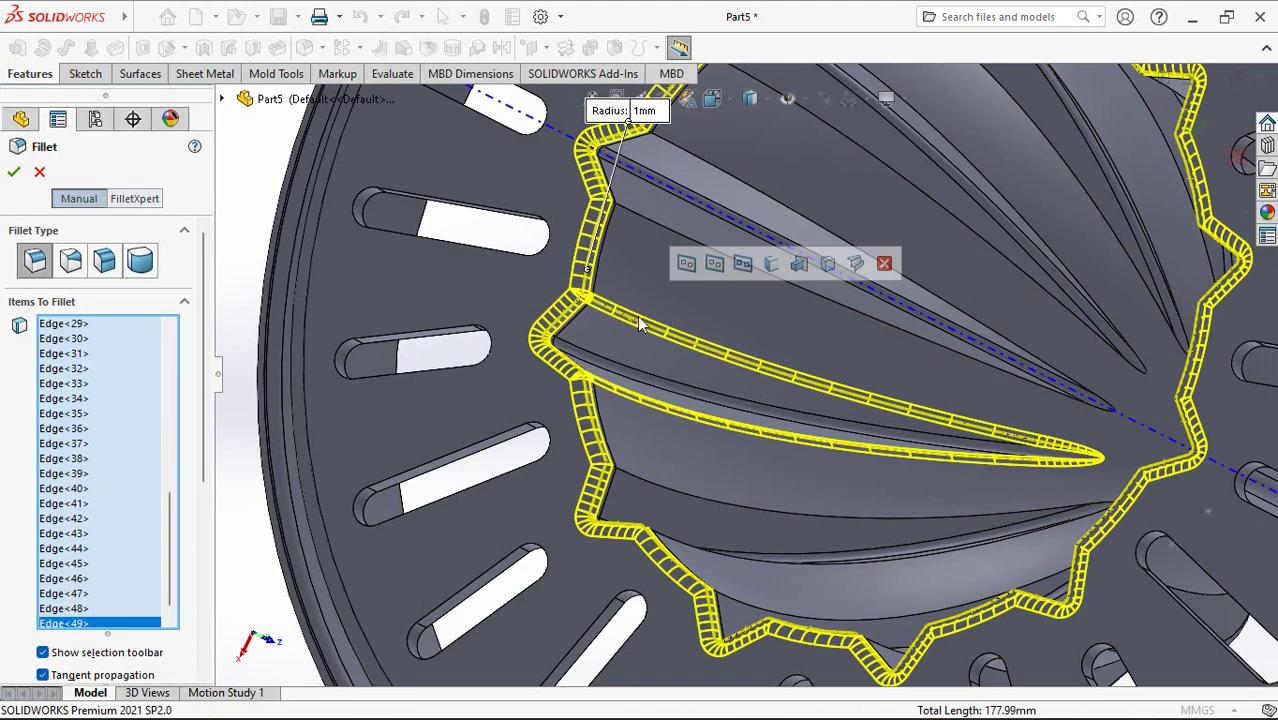
pyautogui.click(687, 267)
pyautogui.scroll(5, 687, 267)
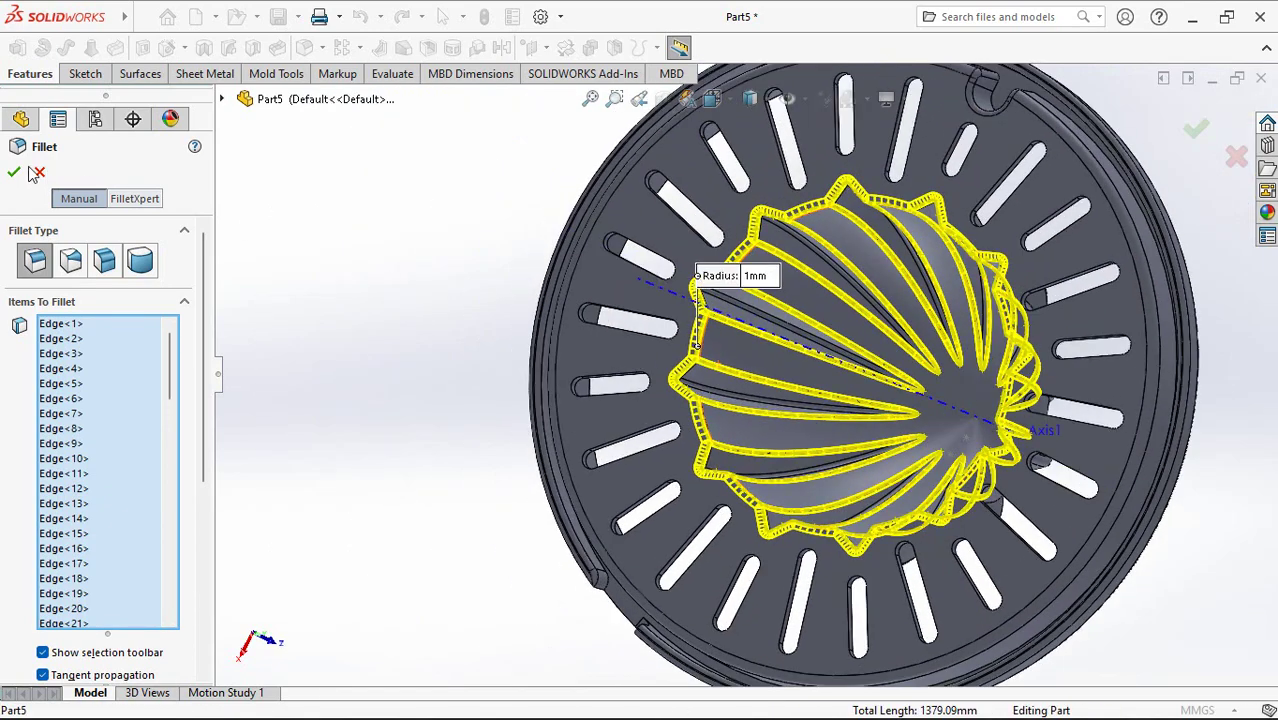
pyautogui.click(14, 174)
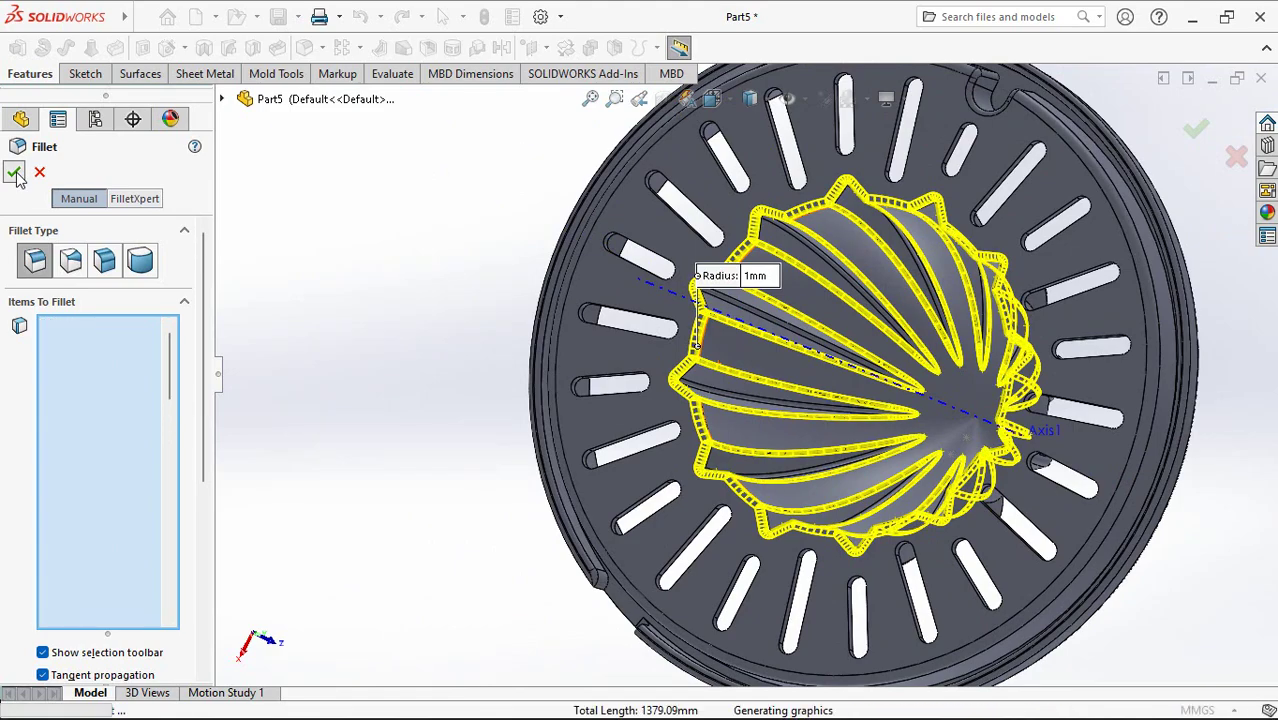
pyautogui.scroll(3, 534, 423)
pyautogui.moveTo(534, 423)
pyautogui.mouseDown(button='middle')
pyautogui.moveTo(437, 374)
pyautogui.moveTo(347, 225)
pyautogui.moveTo(400, 422)
pyautogui.moveTo(613, 348)
pyautogui.mouseUp(button='middle')
# Step: Add a full round fillet to the outer wall using its inner, top, and outer faces
pyautogui.scroll(-2, 736, 371)
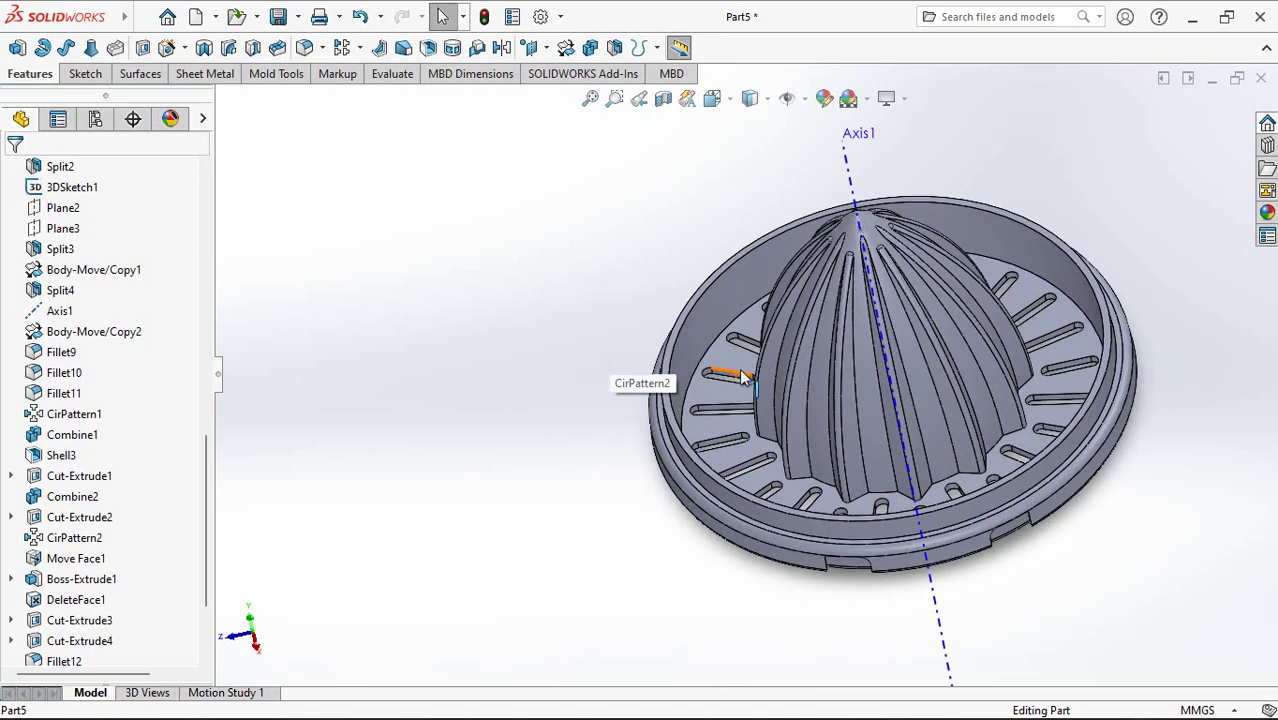
pyautogui.scroll(-5, 658, 328)
pyautogui.click(167, 47)
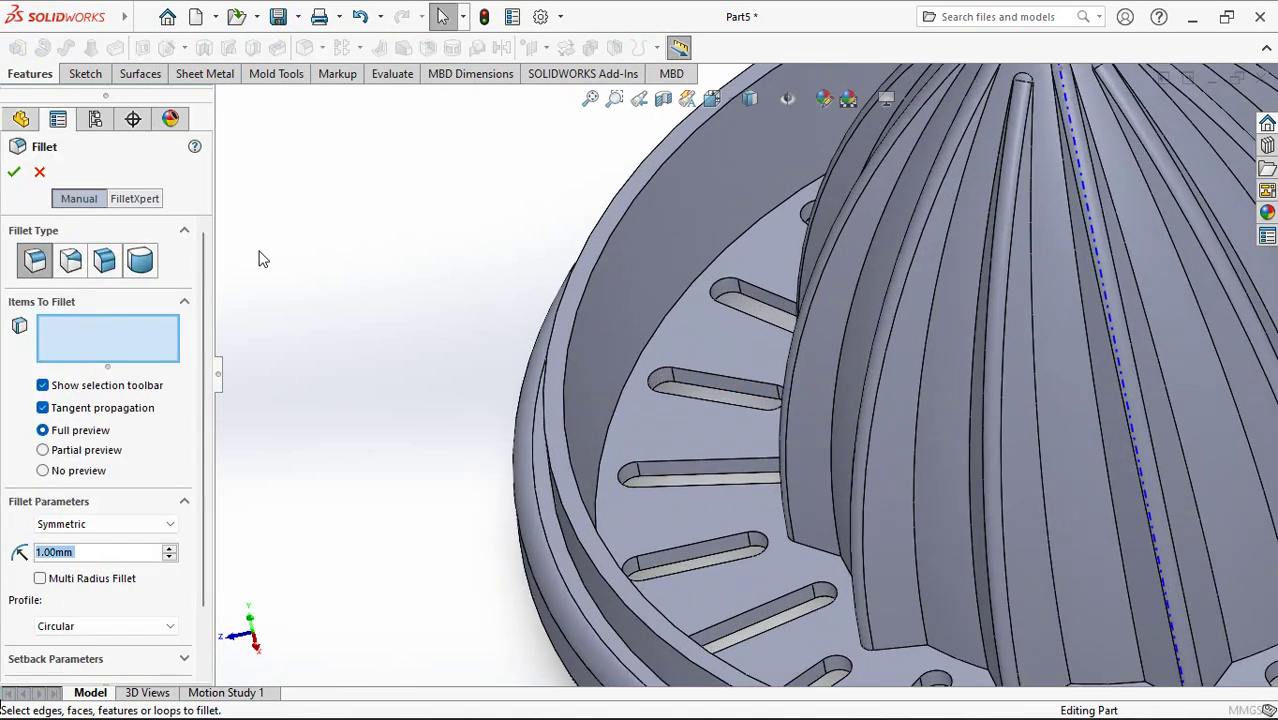
pyautogui.click(140, 260)
pyautogui.click(596, 318)
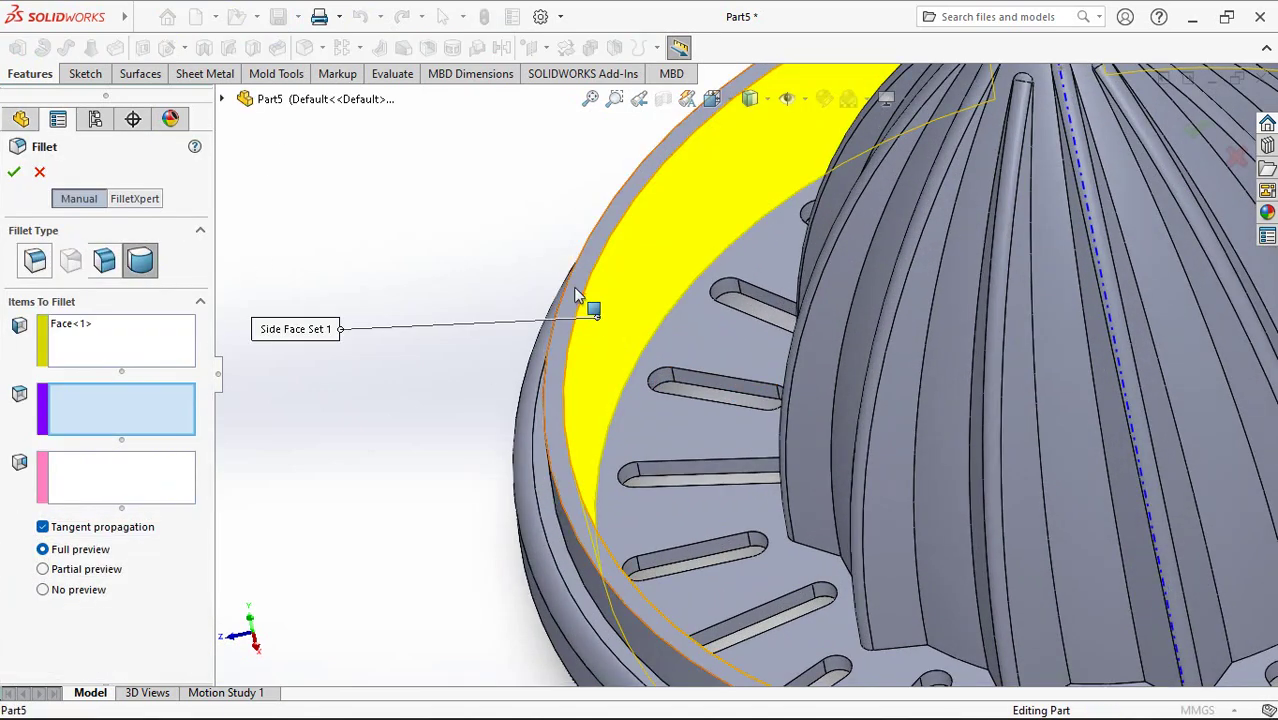
pyautogui.click(571, 291)
pyautogui.moveTo(571, 291); pyautogui.dragTo(572, 366, button='middle')
pyautogui.click(576, 374)
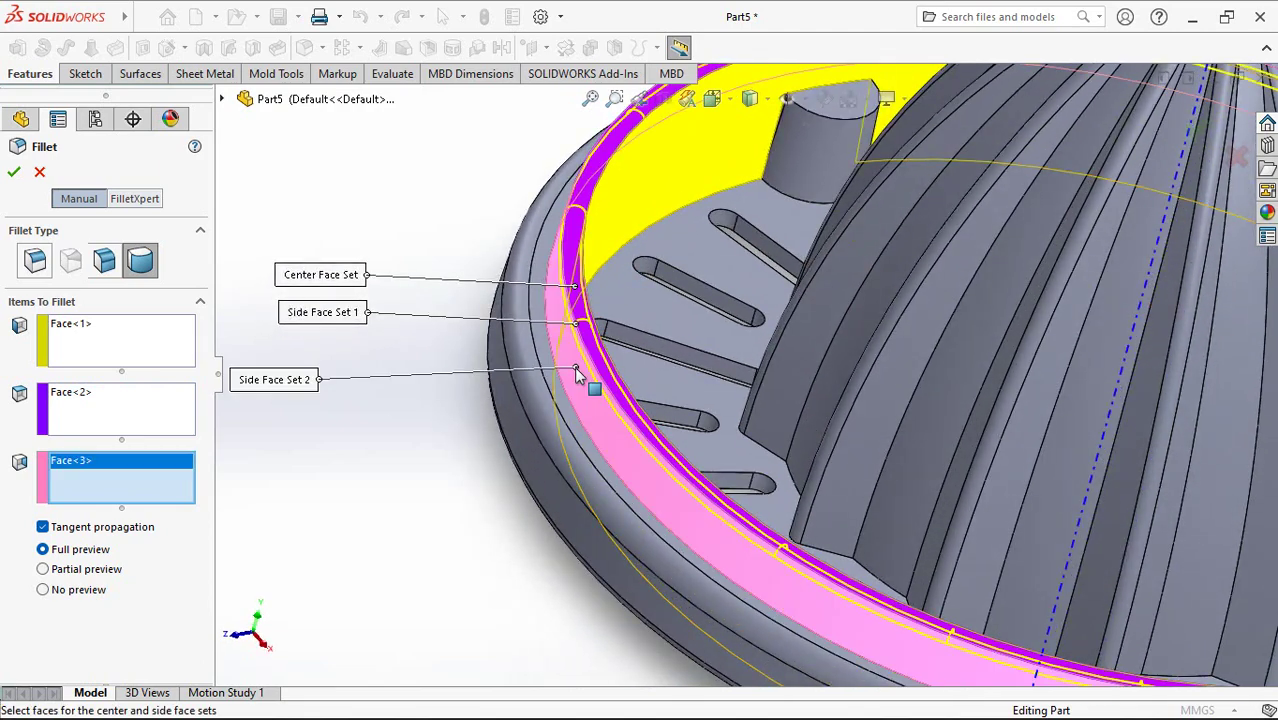
pyautogui.press('Return')
pyautogui.scroll(3, 491, 420)
pyautogui.scroll(3, 433, 423)
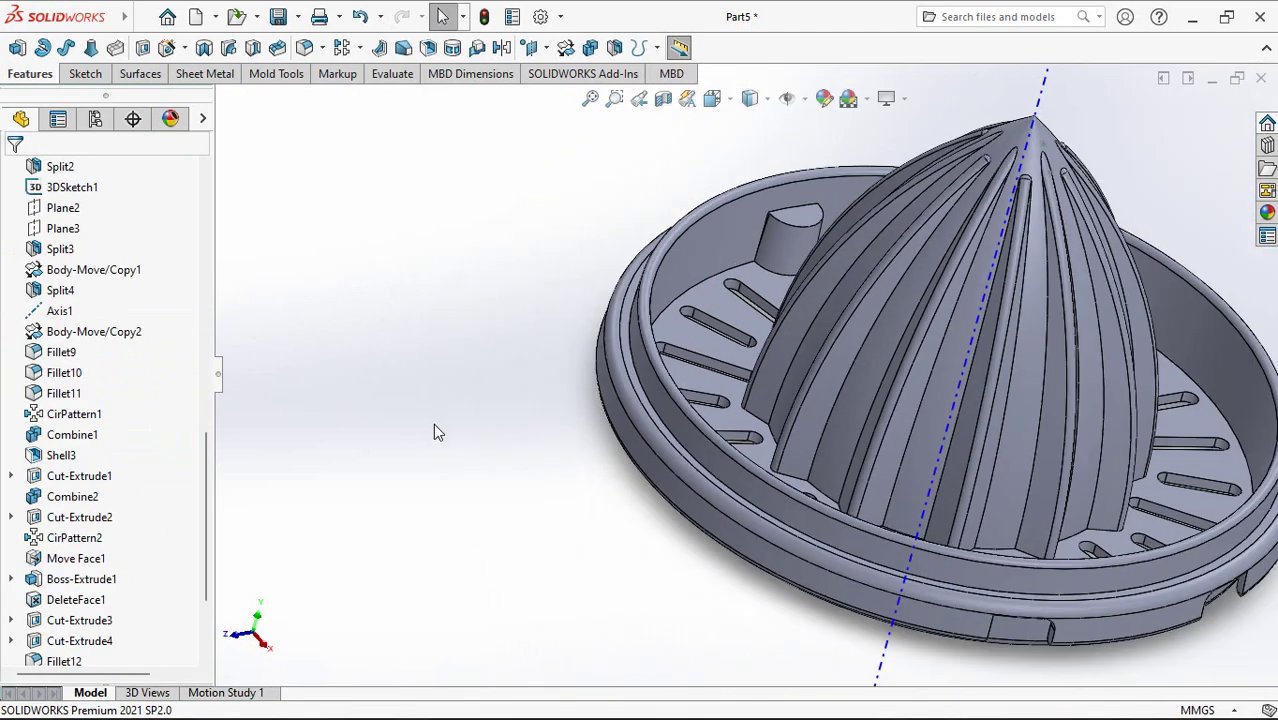
pyautogui.scroll(-5, 803, 218)
pyautogui.scroll(-3, 705, 272)
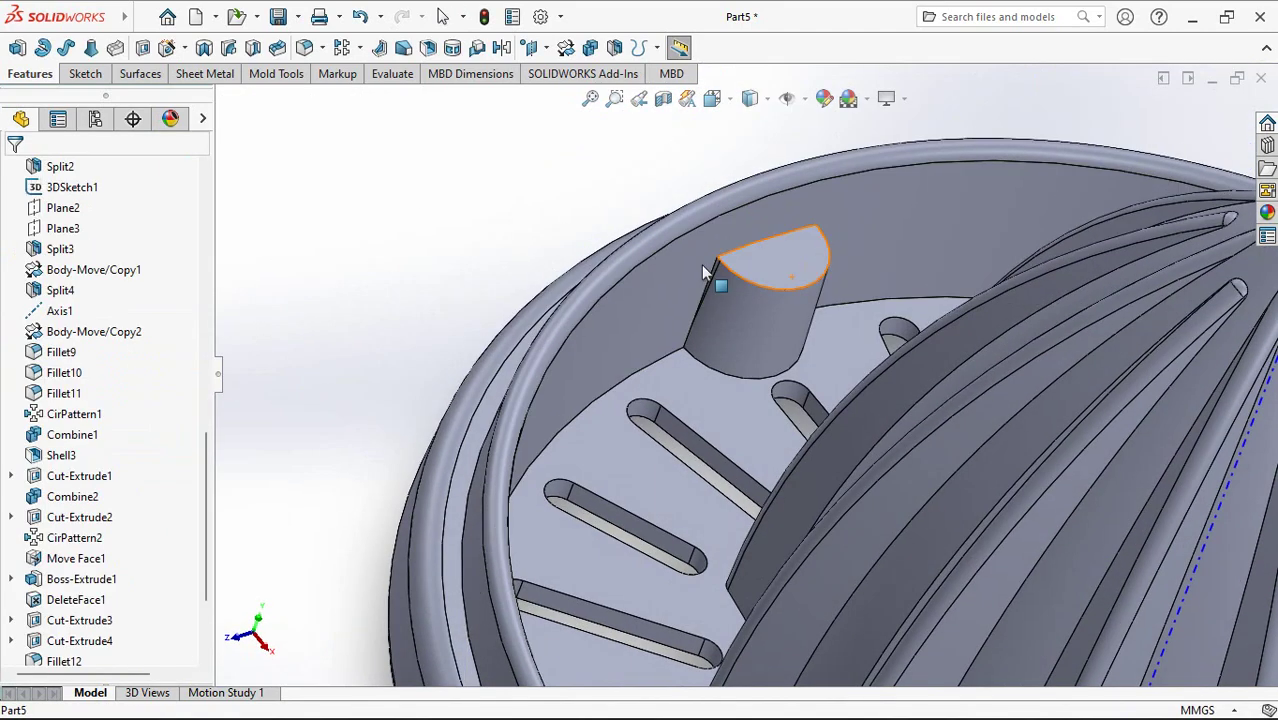
# Step: Add a 1 mm constant-radius fillet to the top edge of the central post
pyautogui.click(305, 48)
pyautogui.click(35, 261)
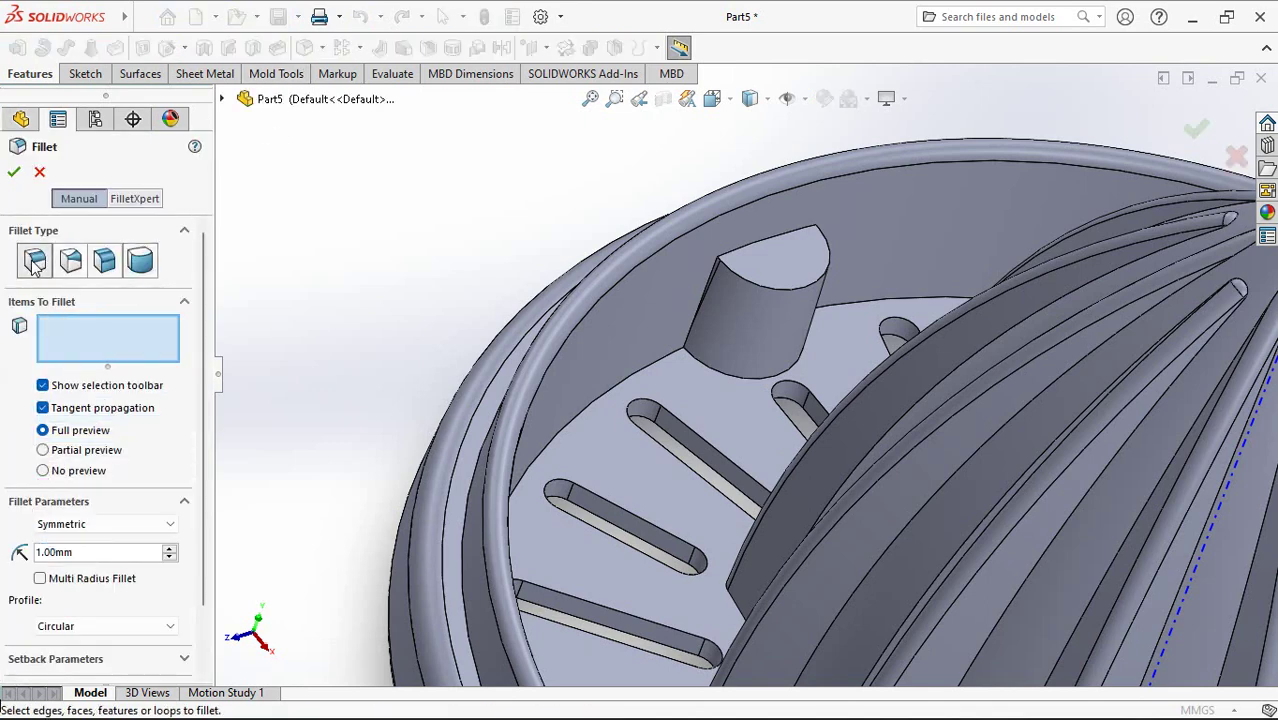
pyautogui.click(778, 298)
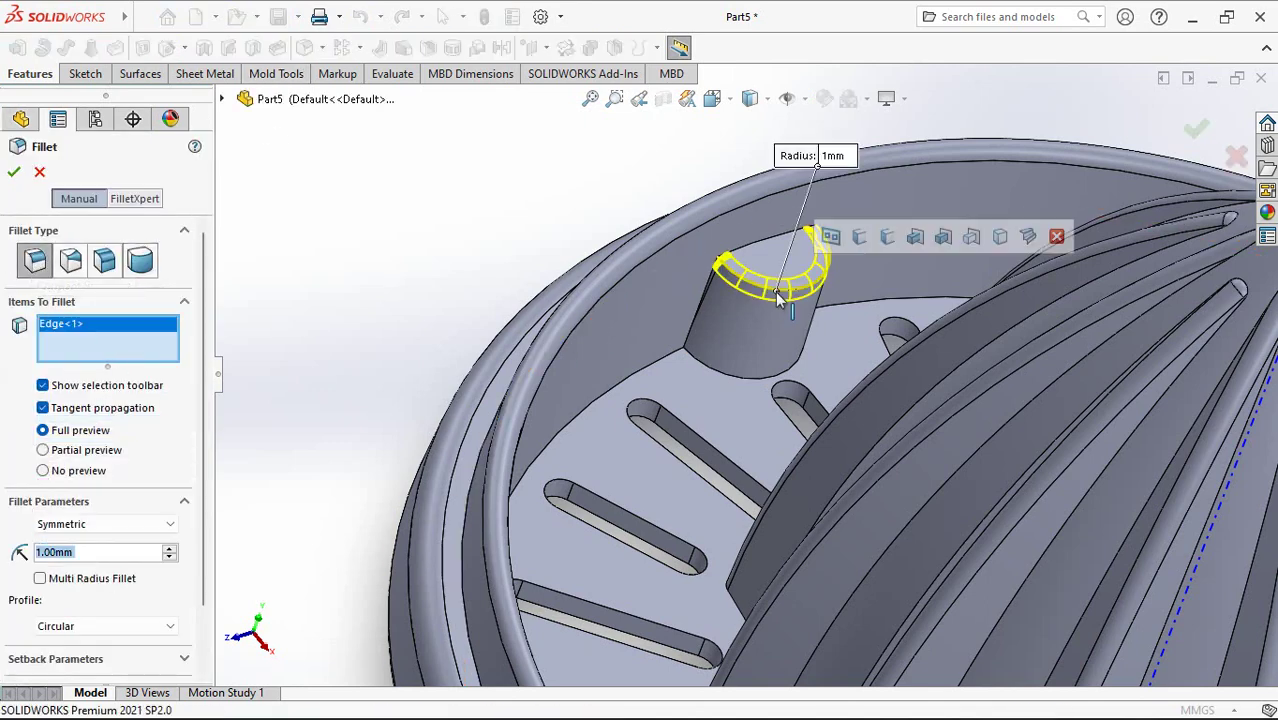
pyautogui.press('Return')
# Step: Fillet the edges of all 24 drain slots, outer and inner rings, at 0.8 mm
pyautogui.moveTo(593, 285); pyautogui.dragTo(542, 309, button='middle')
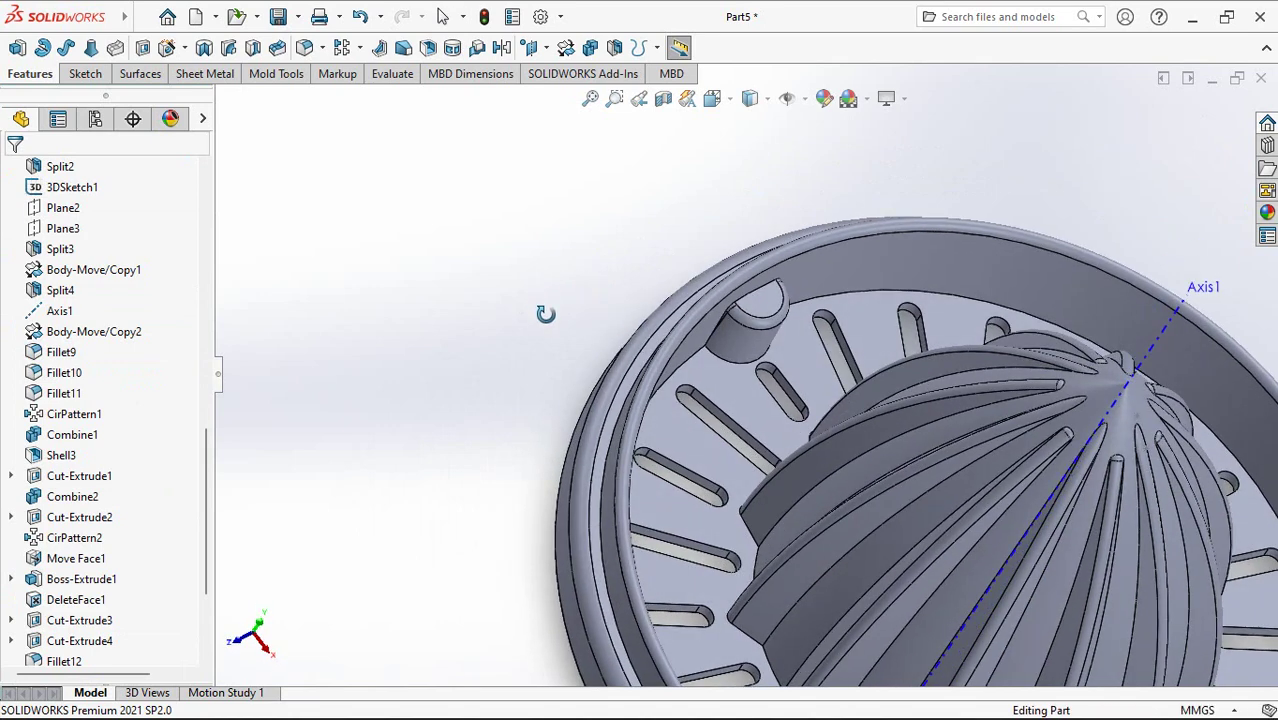
pyautogui.click(304, 48)
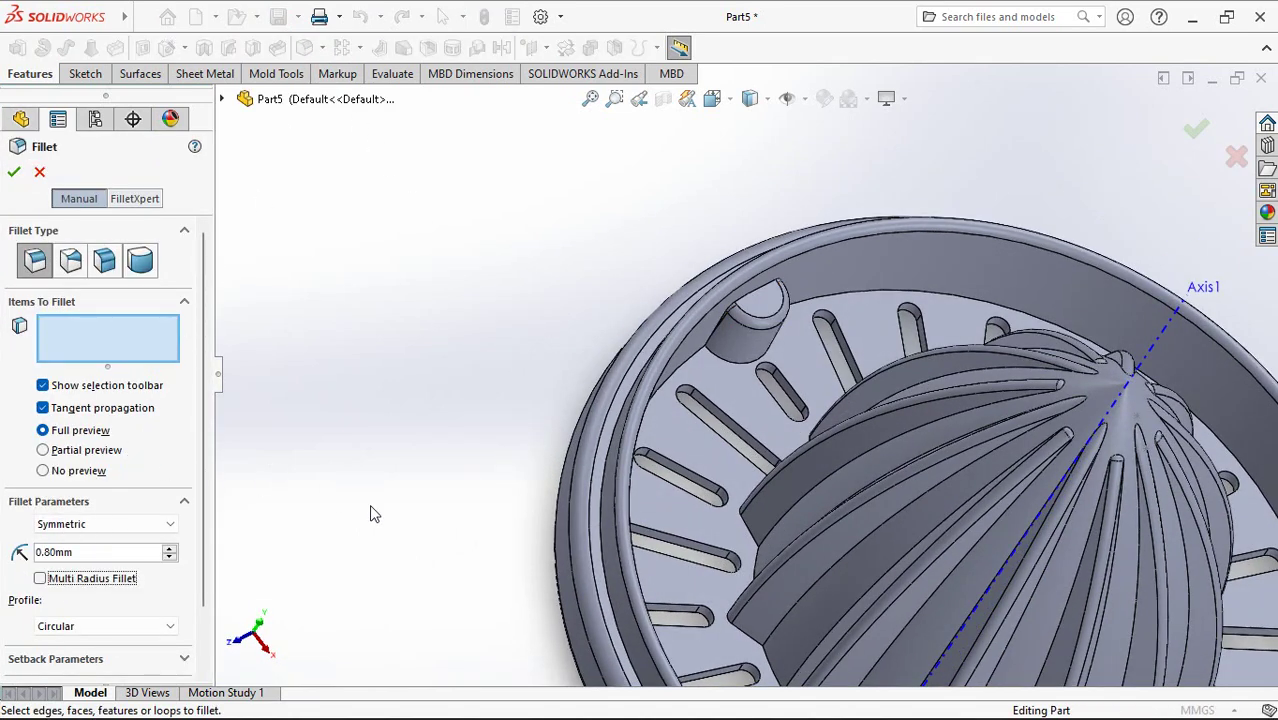
pyautogui.click(737, 432)
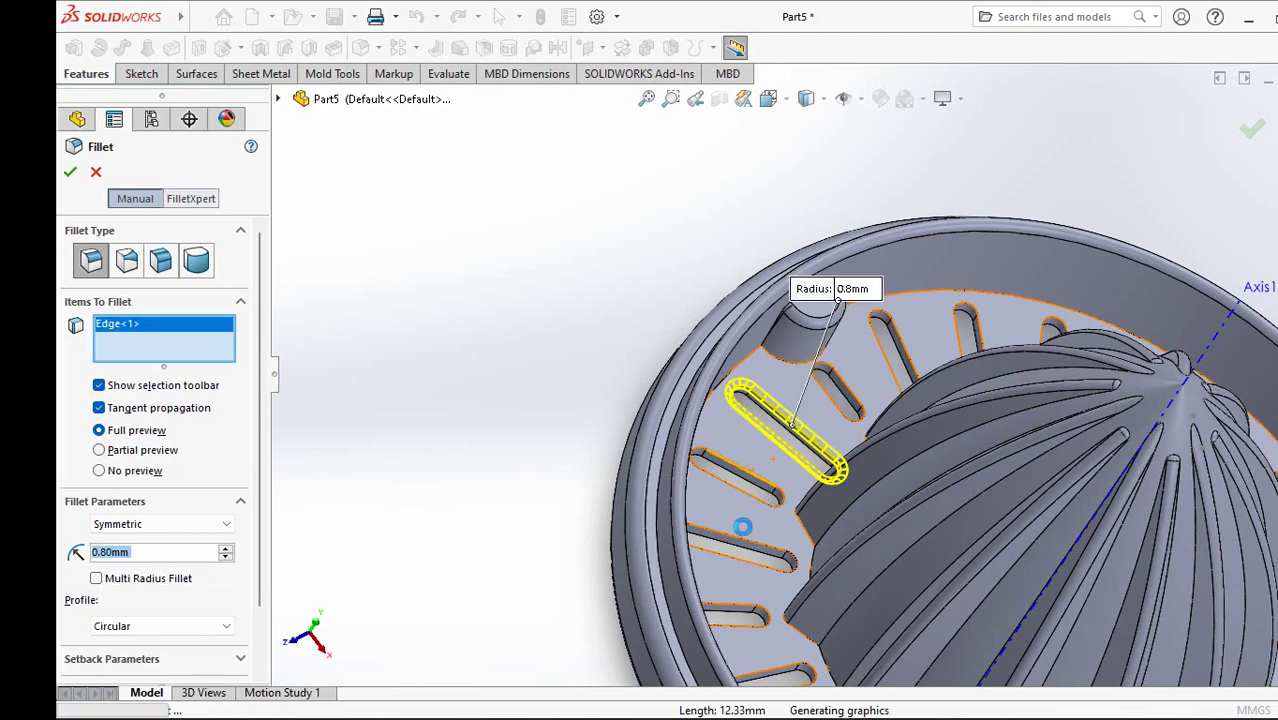
pyautogui.click(684, 498)
pyautogui.click(684, 563)
pyautogui.click(743, 610)
pyautogui.press('Left')
pyautogui.press('Left')
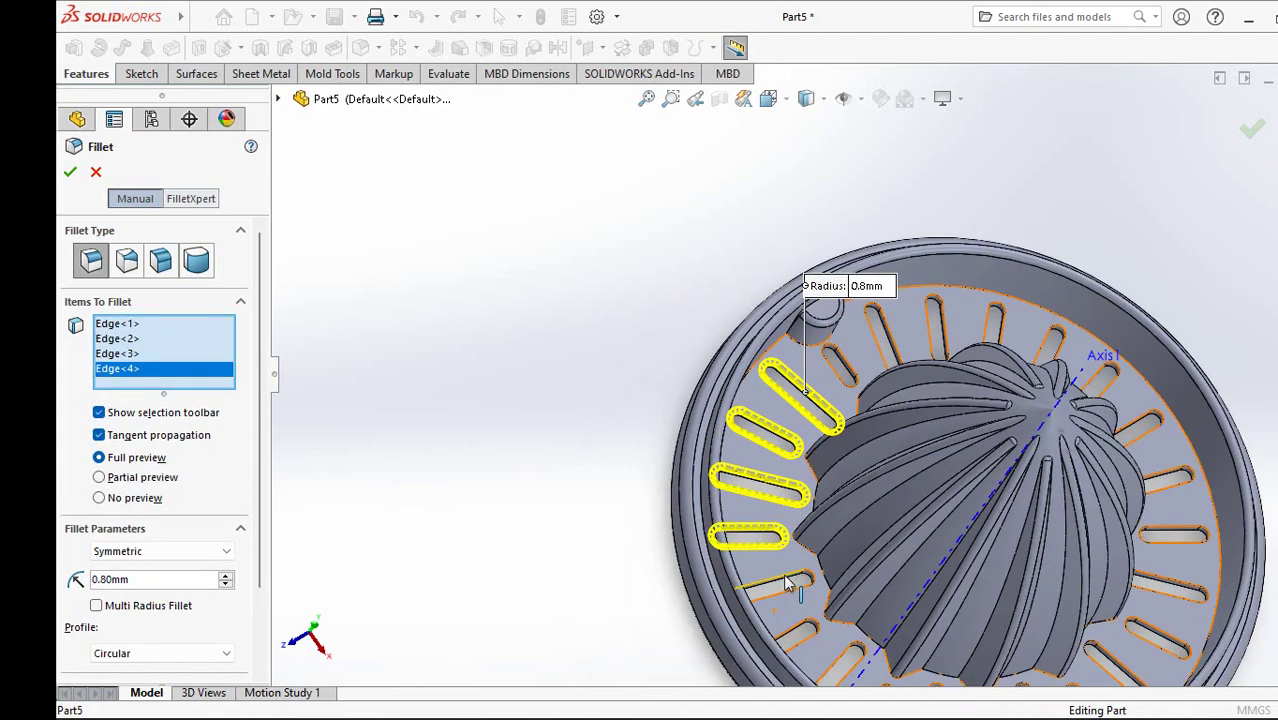
pyautogui.click(756, 595)
pyautogui.scroll(-5, 617, 310)
pyautogui.click(617, 310)
pyautogui.click(716, 345)
pyautogui.click(770, 437)
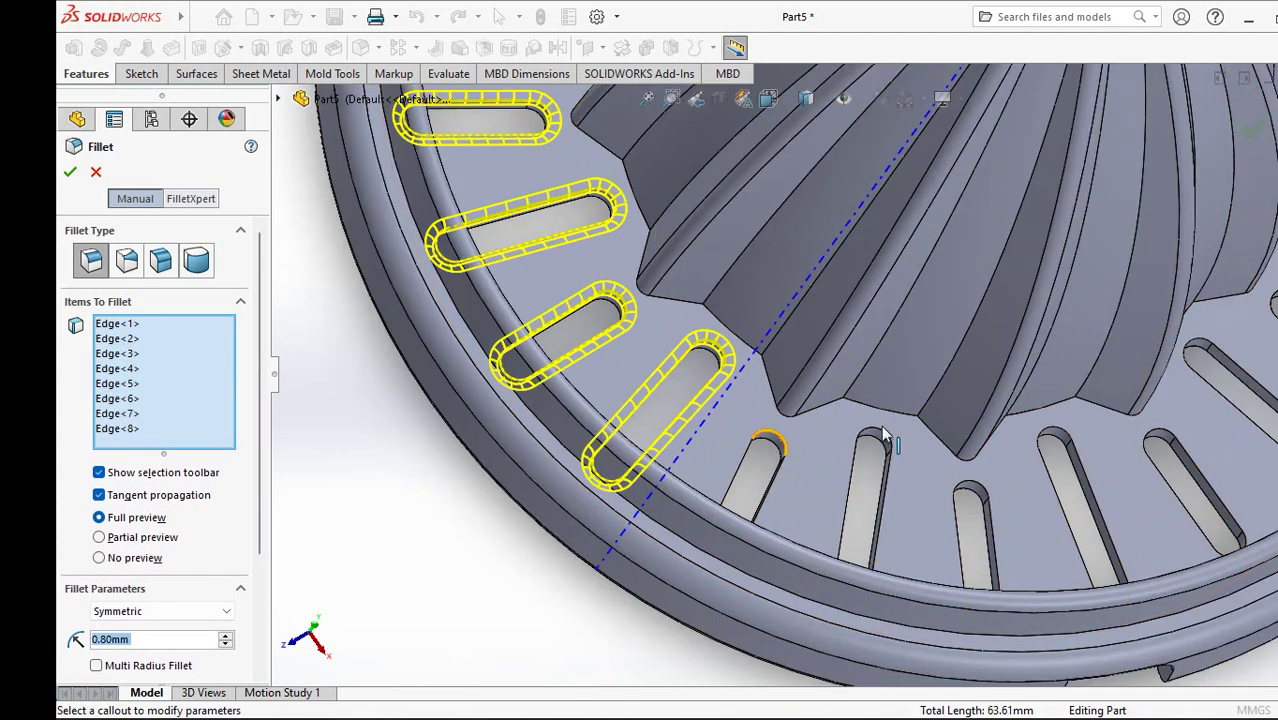
pyautogui.click(873, 432)
pyautogui.click(972, 487)
pyautogui.click(1085, 478)
pyautogui.click(1195, 500)
pyautogui.click(1215, 375)
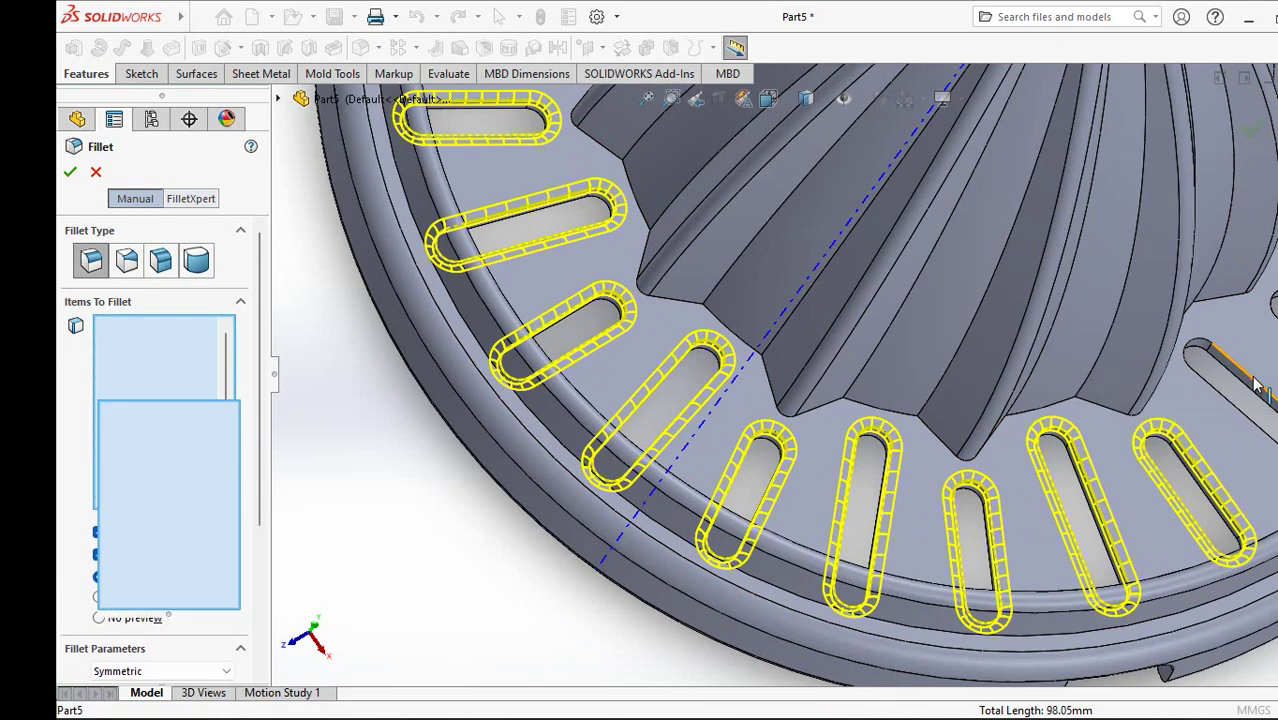
pyautogui.moveTo(1150, 450); pyautogui.dragTo(903, 568, button='middle')
pyautogui.click(903, 568)
pyautogui.click(925, 462)
pyautogui.click(920, 358)
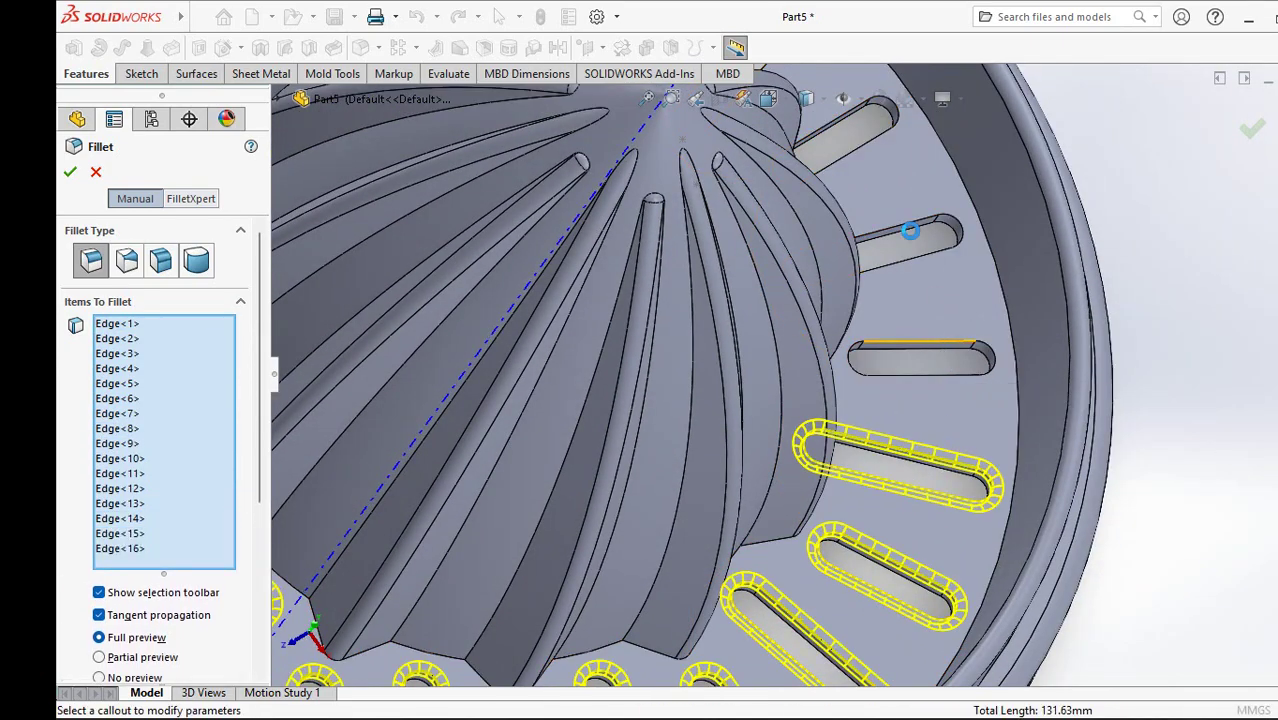
pyautogui.click(850, 140)
pyautogui.click(903, 233)
pyautogui.moveTo(903, 233)
pyautogui.mouseDown(button='middle')
pyautogui.moveTo(1004, 465)
pyautogui.moveTo(884, 357)
pyautogui.mouseUp(button='middle')
pyautogui.click(884, 357)
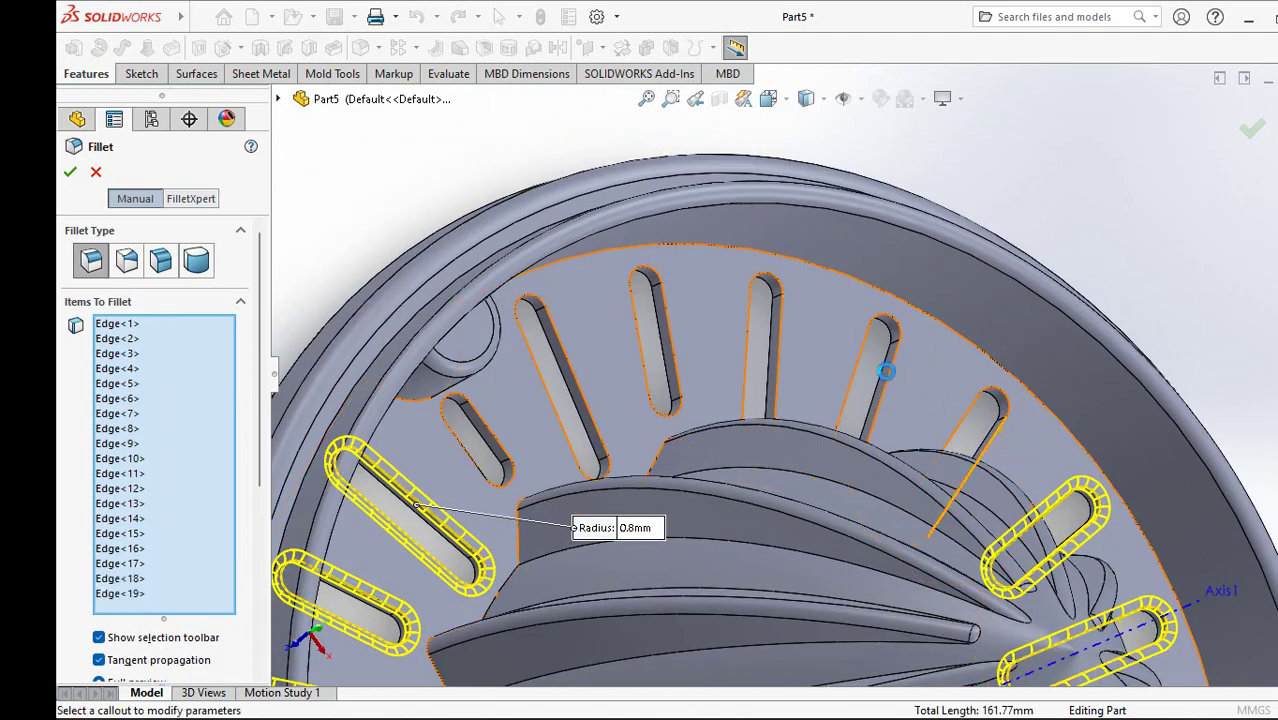
pyautogui.click(950, 465)
pyautogui.click(870, 380)
pyautogui.click(670, 335)
pyautogui.click(571, 365)
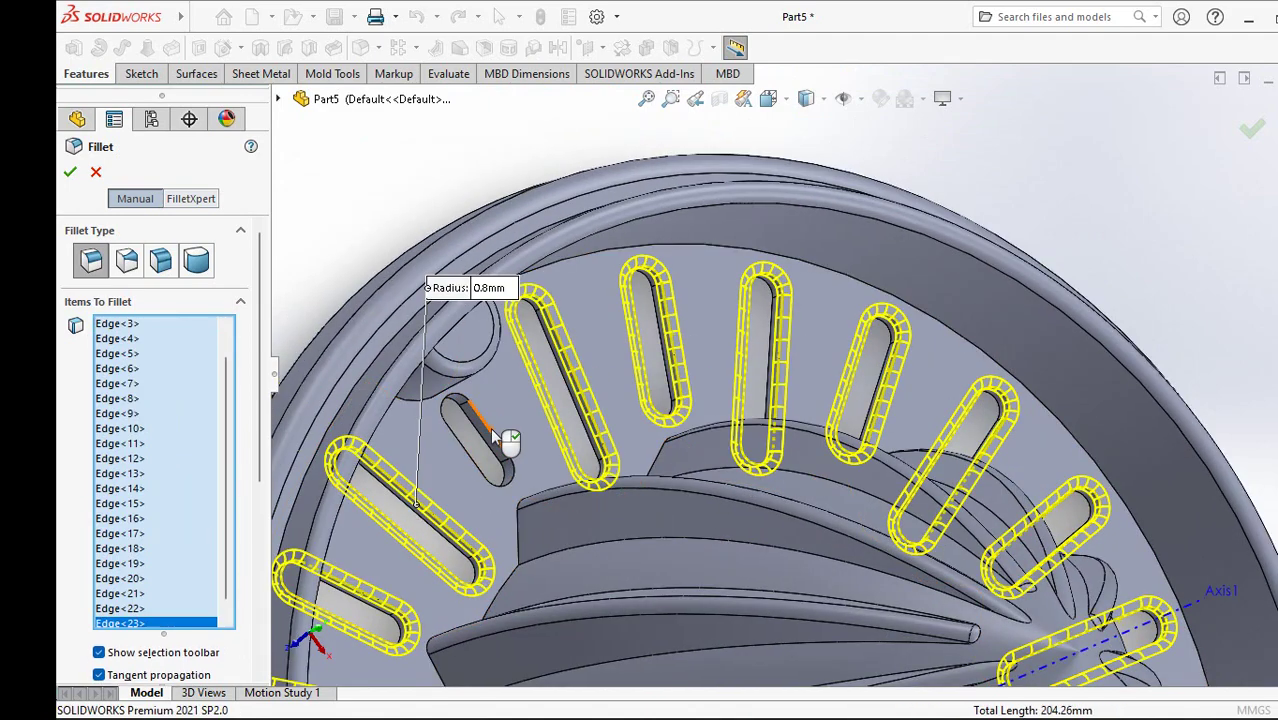
pyautogui.click(499, 442)
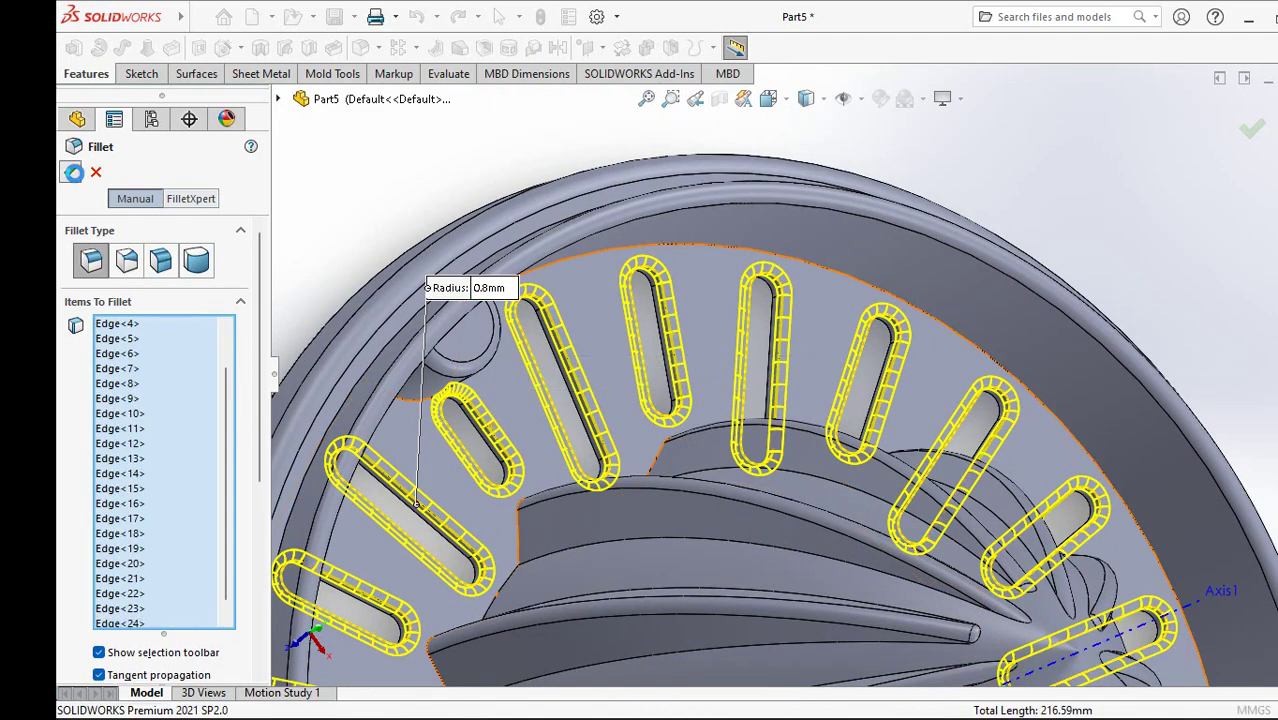
pyautogui.press('Return')
# Step: Fit the juicer in view and show the hidden lid body Fillet8
pyautogui.scroll(3, 712, 284)
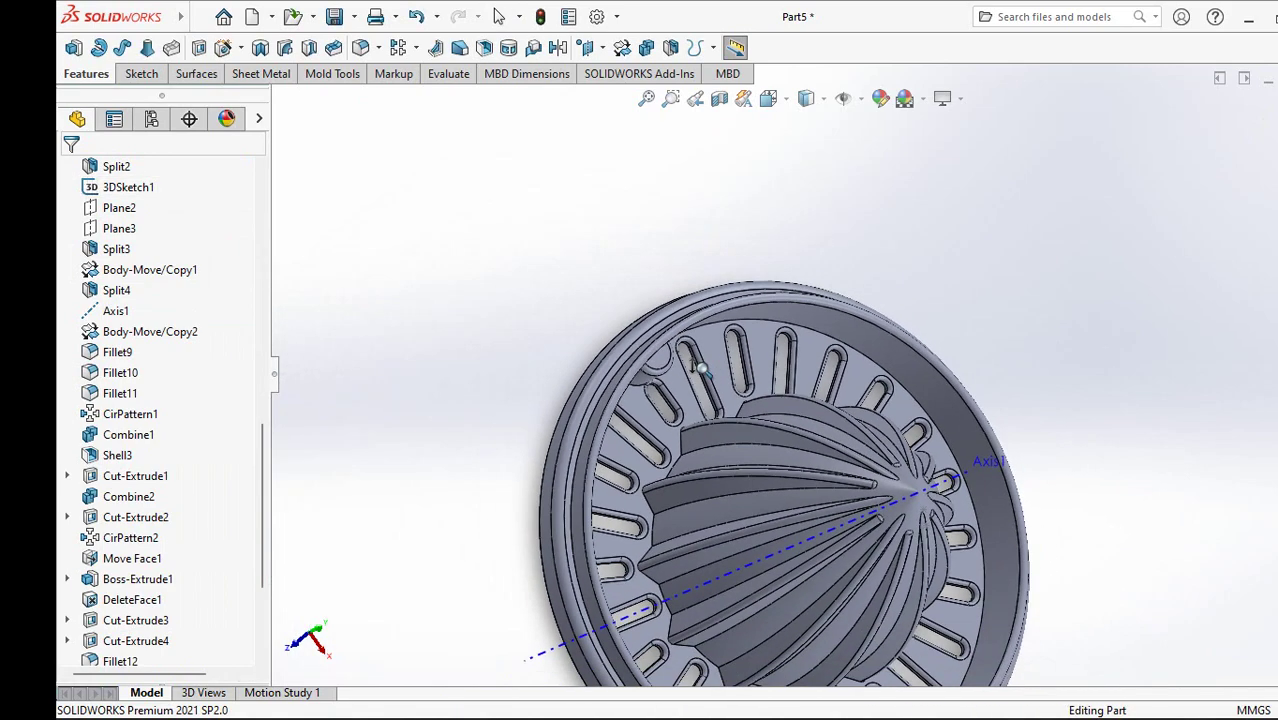
pyautogui.click(953, 487)
pyautogui.moveTo(1022, 333)
pyautogui.mouseDown(button='middle')
pyautogui.moveTo(935, 258)
pyautogui.moveTo(962, 337)
pyautogui.mouseUp(button='middle')
pyautogui.press('f')
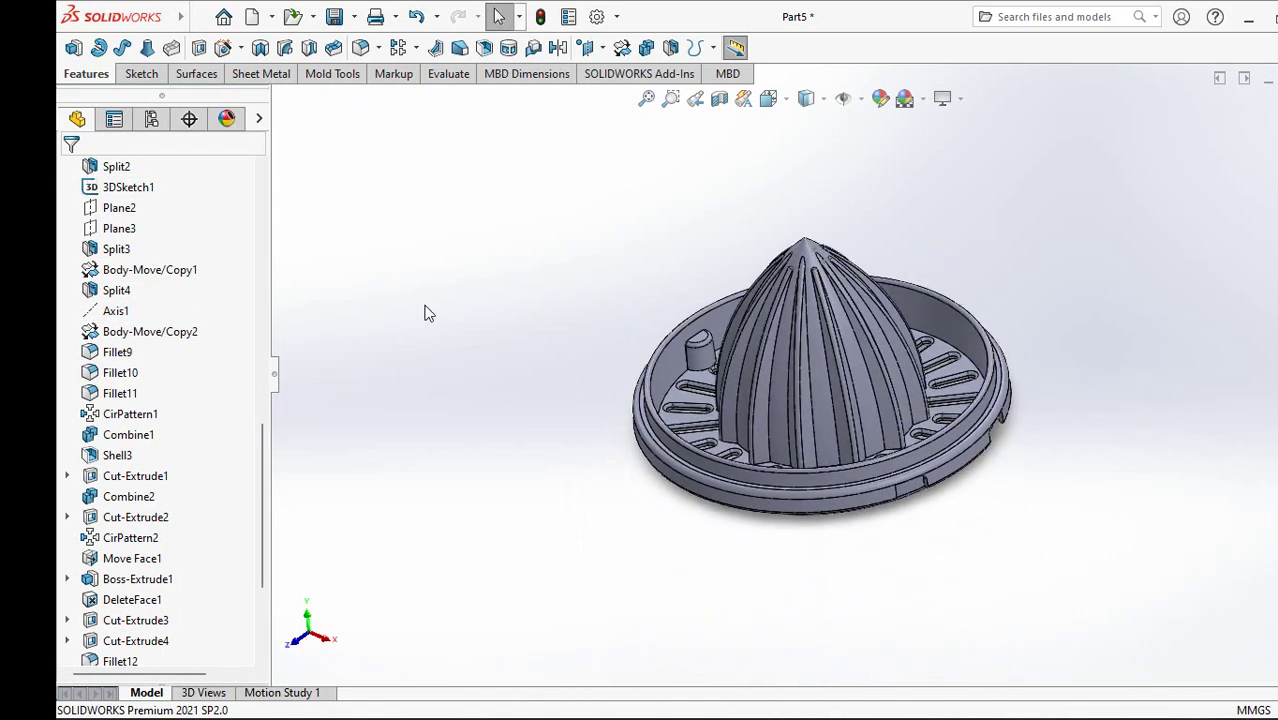
pyautogui.moveTo(262, 455); pyautogui.dragTo(268, 200)
pyautogui.click(139, 269)
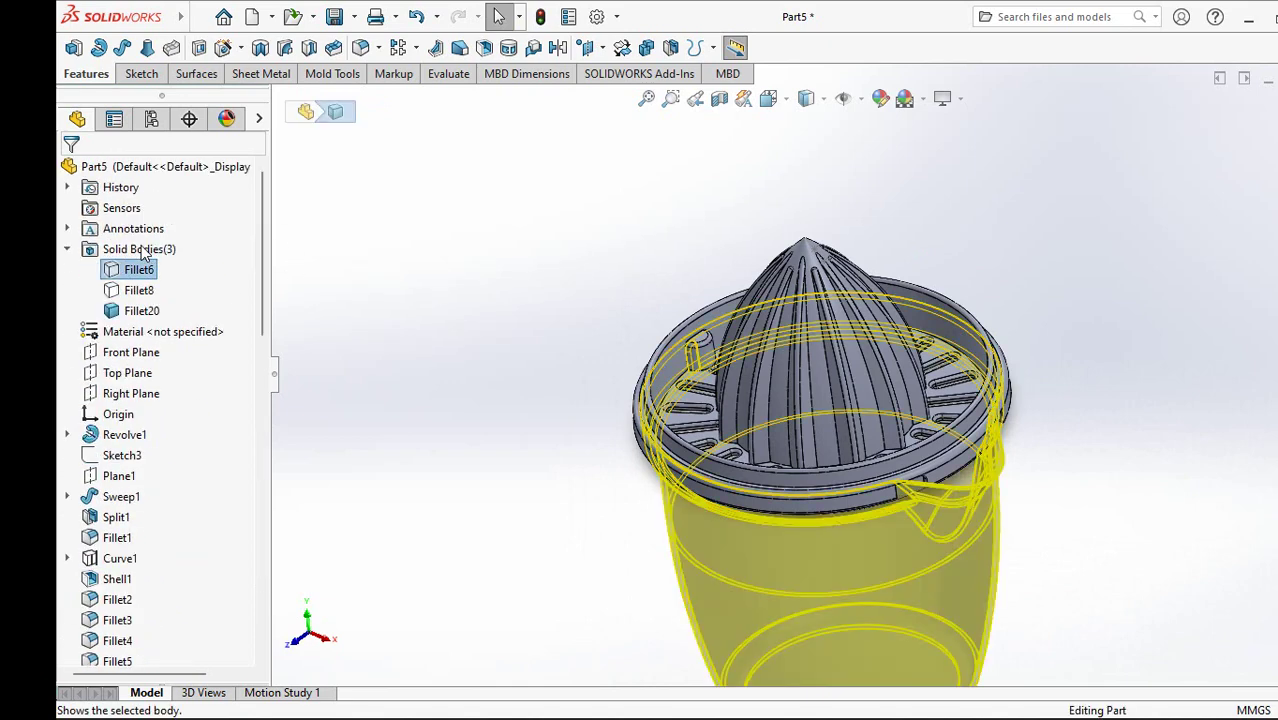
pyautogui.click(148, 265)
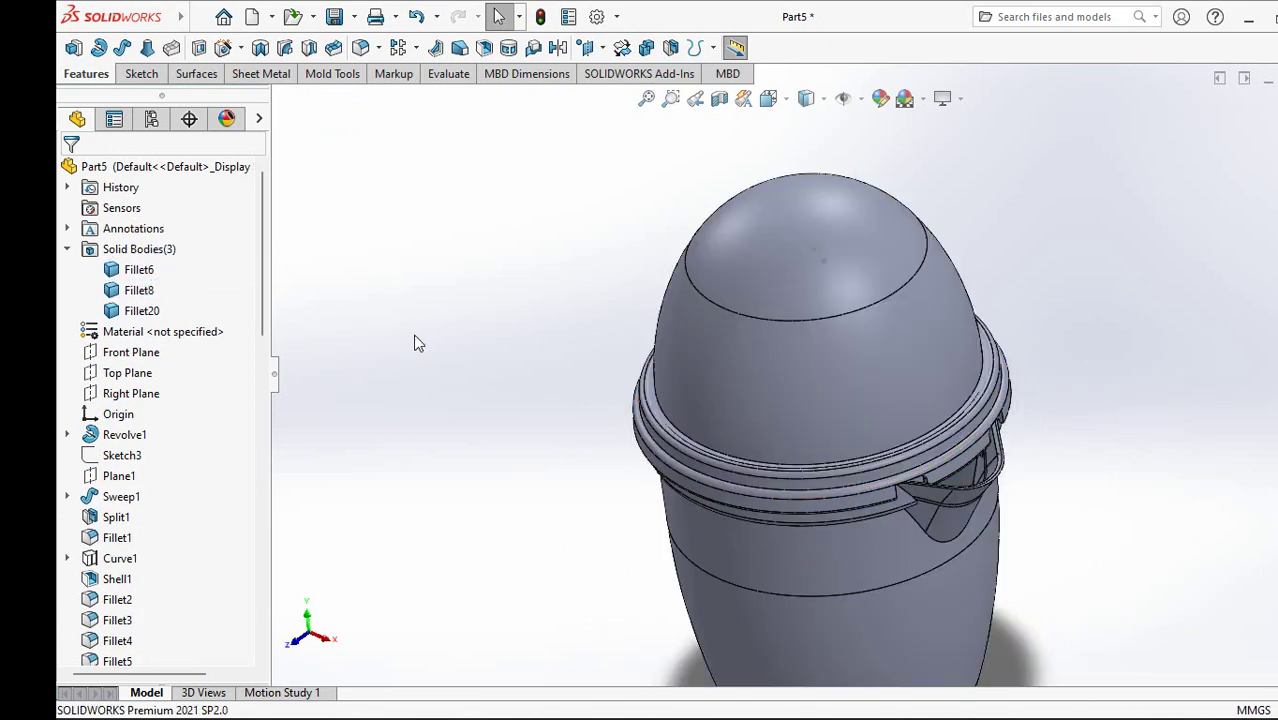
# Step: Make the lid body Fillet8 and the jug body Fillet6 transparent
pyautogui.rightClick(140, 292)
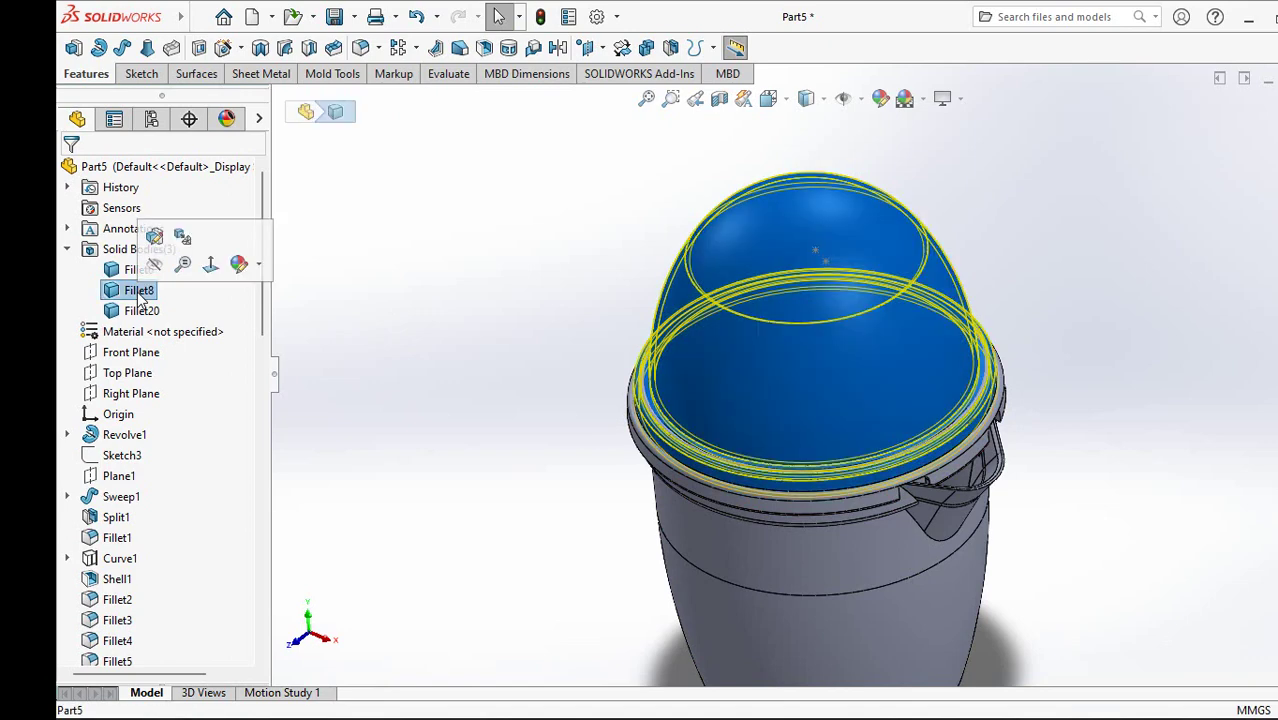
pyautogui.click(210, 488)
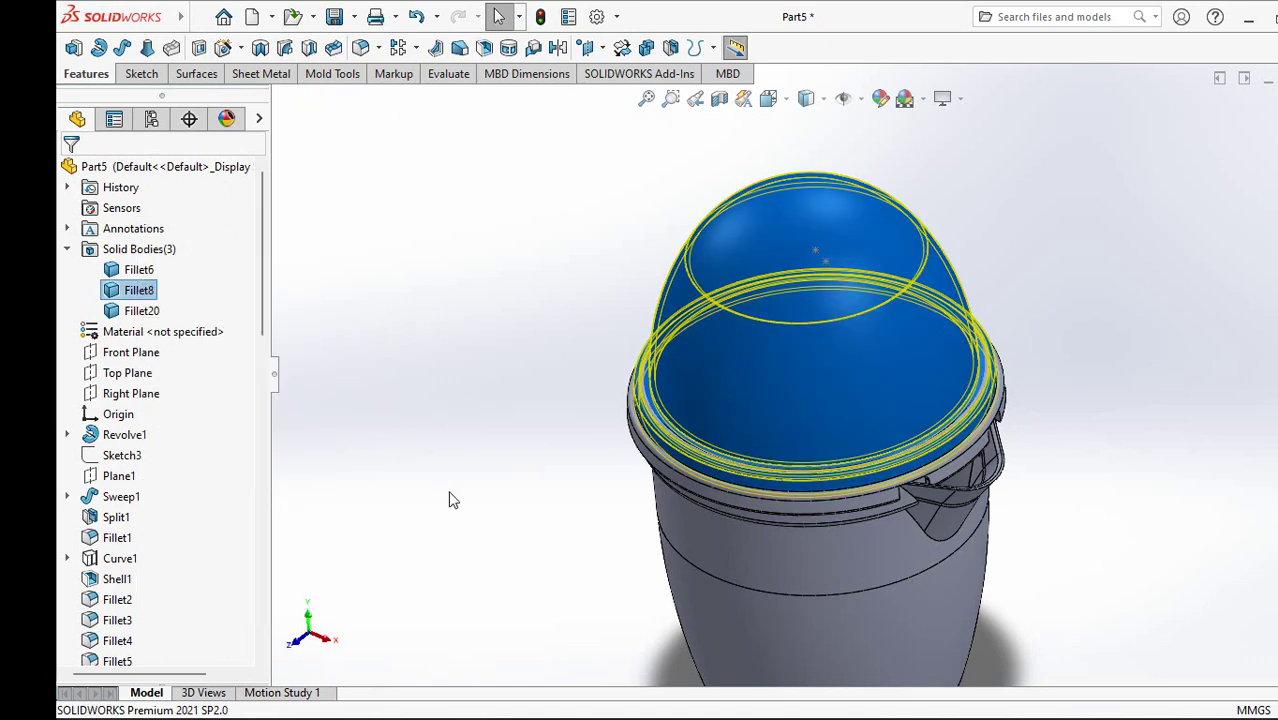
pyautogui.scroll(2, 420, 460)
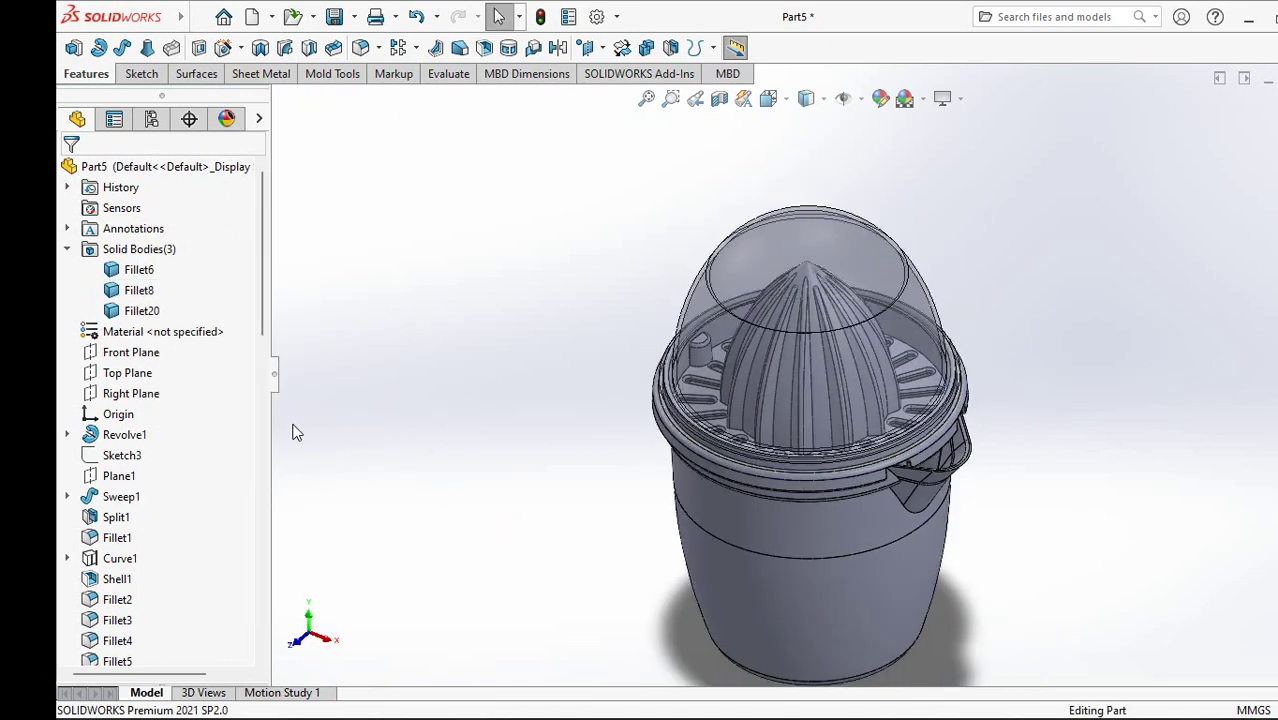
pyautogui.rightClick(130, 279)
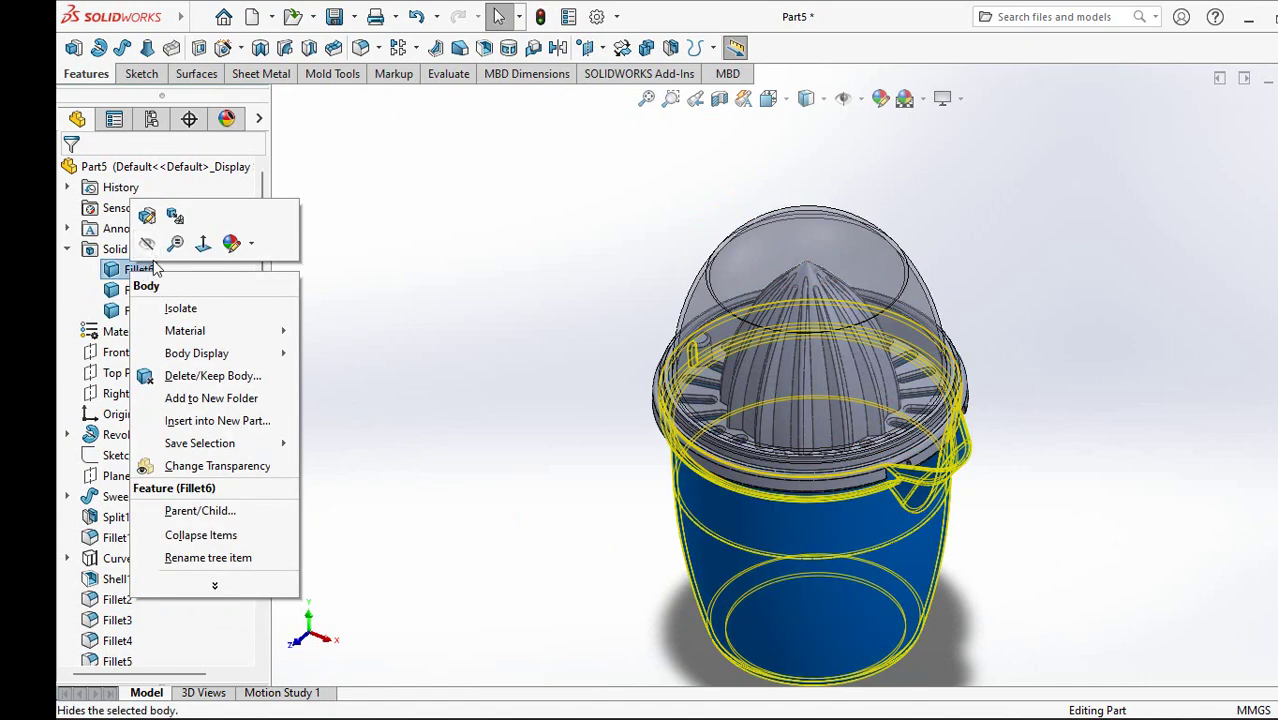
pyautogui.click(192, 464)
pyautogui.scroll(-3, 935, 505)
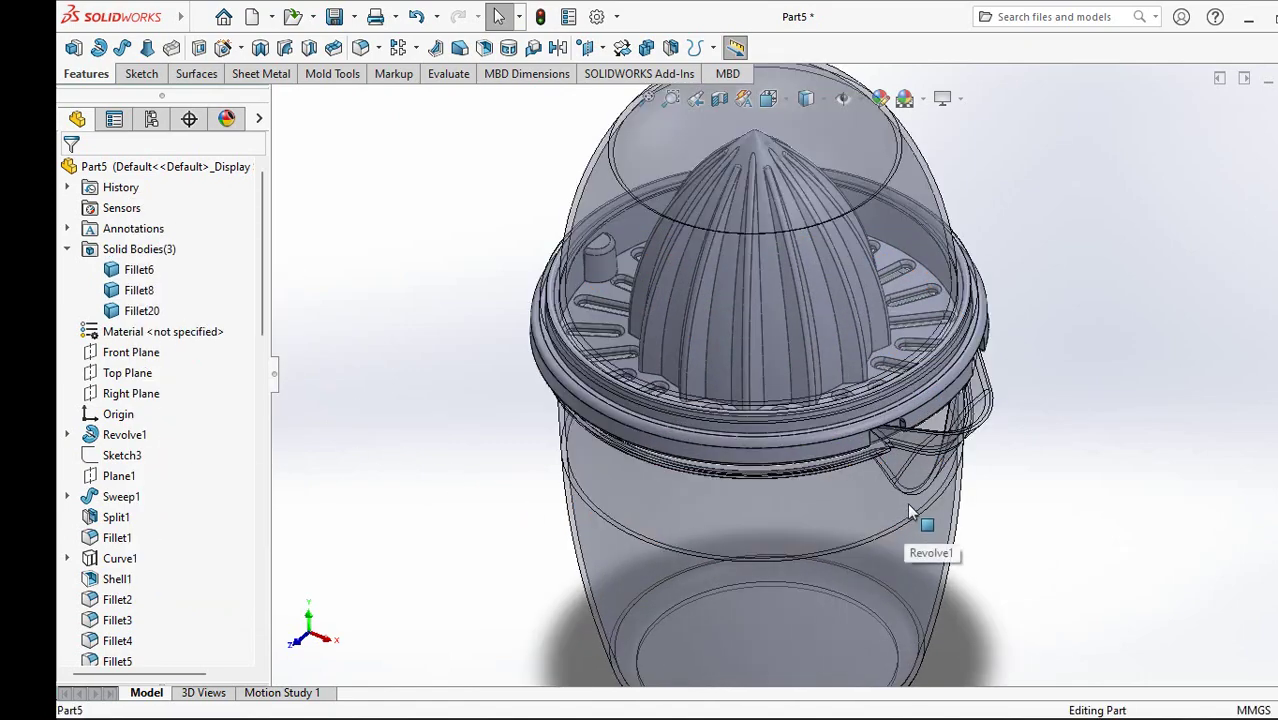
pyautogui.scroll(-2, 918, 465)
pyautogui.scroll(3, 918, 465)
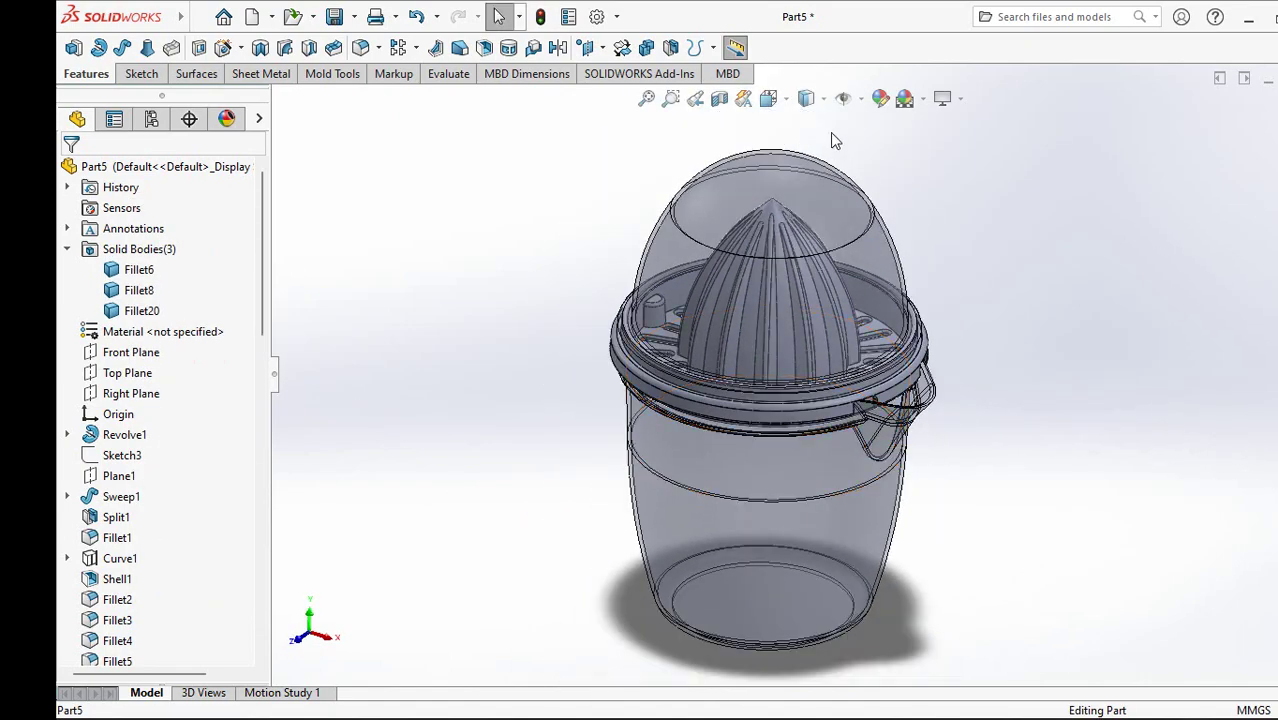
# Step: Set the model display to Shaded With Edges
pyautogui.click(807, 126)
pyautogui.moveTo(919, 245)
pyautogui.mouseDown(button='middle')
pyautogui.moveTo(981, 305)
pyautogui.moveTo(1015, 218)
pyautogui.moveTo(997, 372)
pyautogui.mouseUp(button='middle')
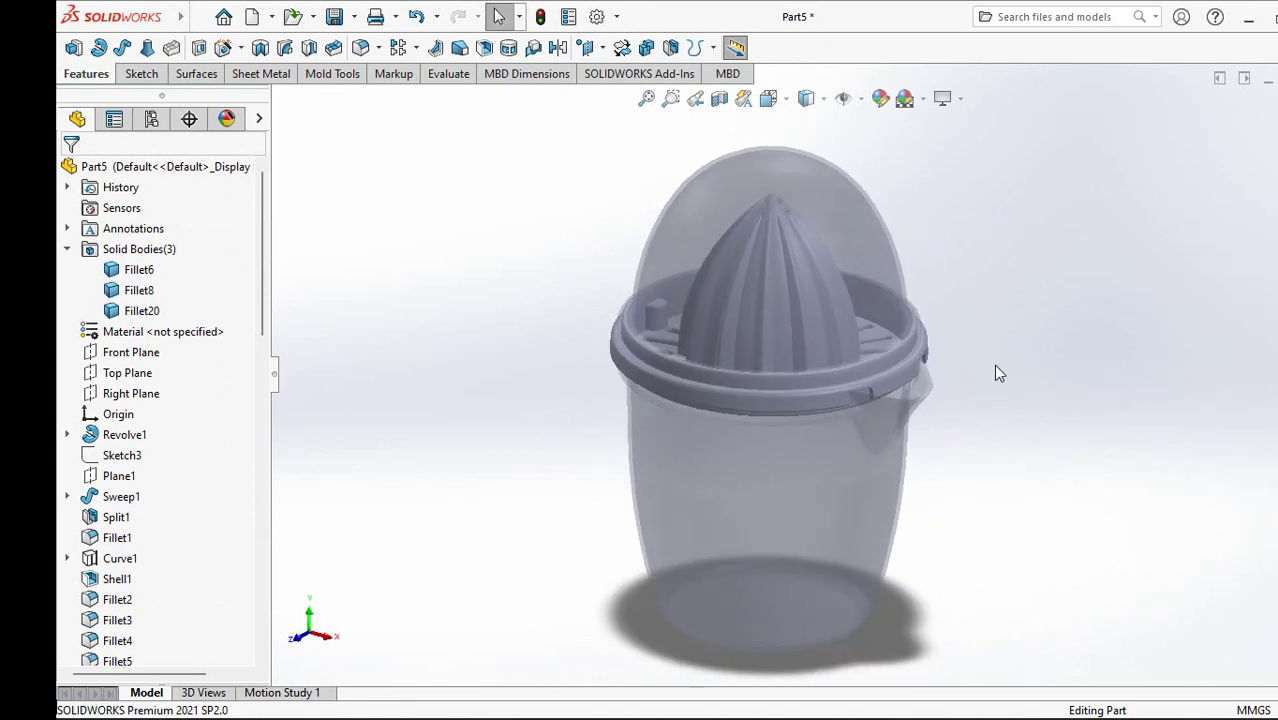
pyautogui.click(807, 103)
# Step: Cut the juicer with a Front Plane section view and zoom to the rim
pyautogui.click(720, 104)
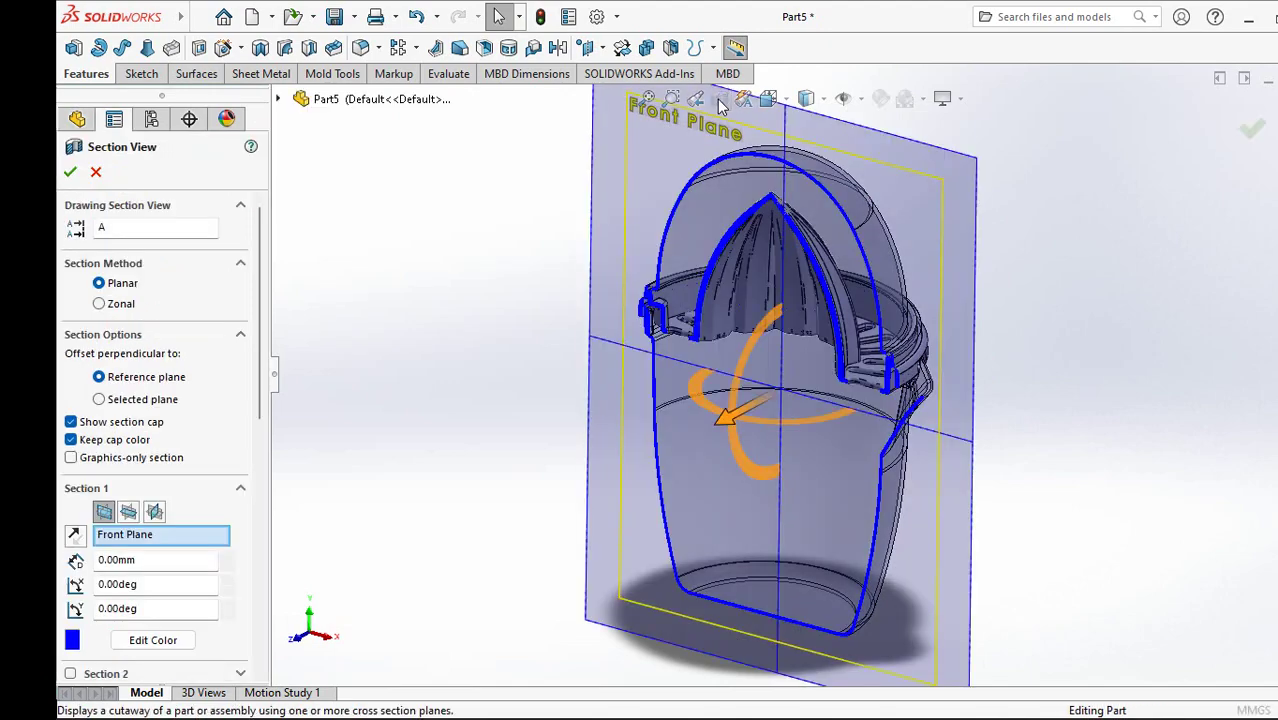
pyautogui.press('Escape')
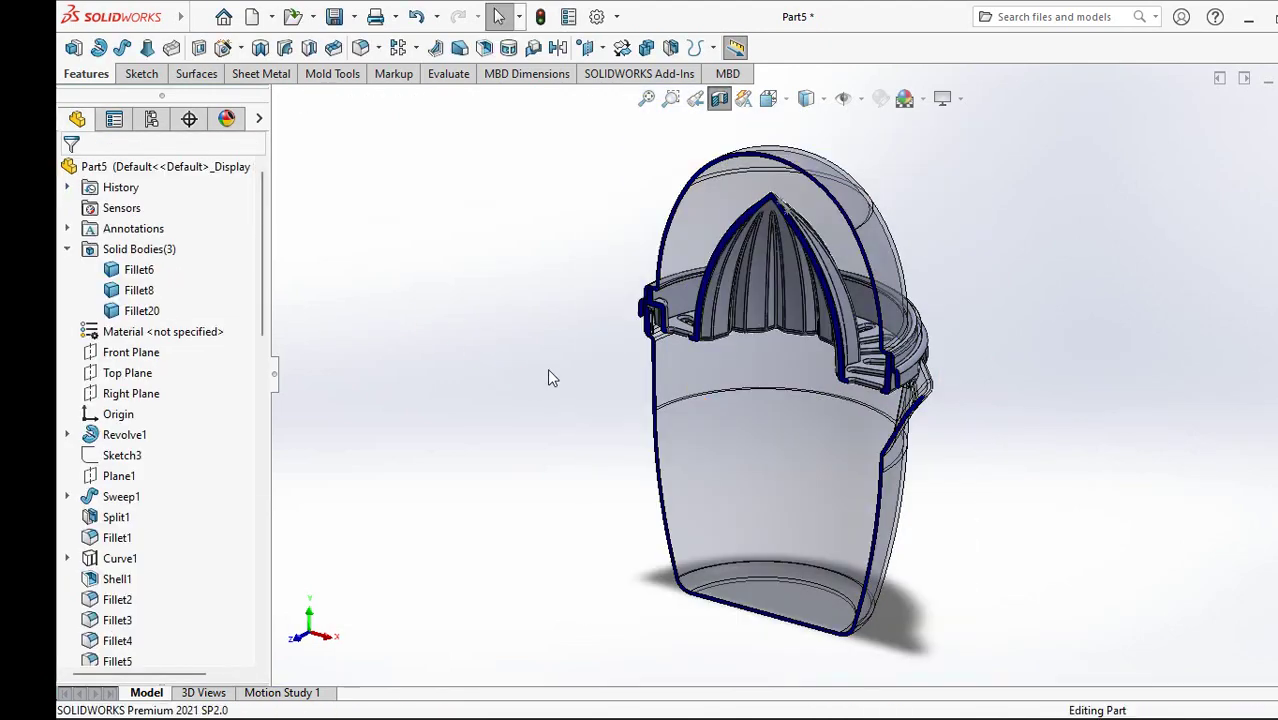
pyautogui.moveTo(550, 374)
pyautogui.mouseDown(button='middle')
pyautogui.moveTo(608, 399)
pyautogui.moveTo(722, 350)
pyautogui.mouseUp(button='middle')
pyautogui.scroll(-5, 605, 352)
pyautogui.scroll(-2, 605, 352)
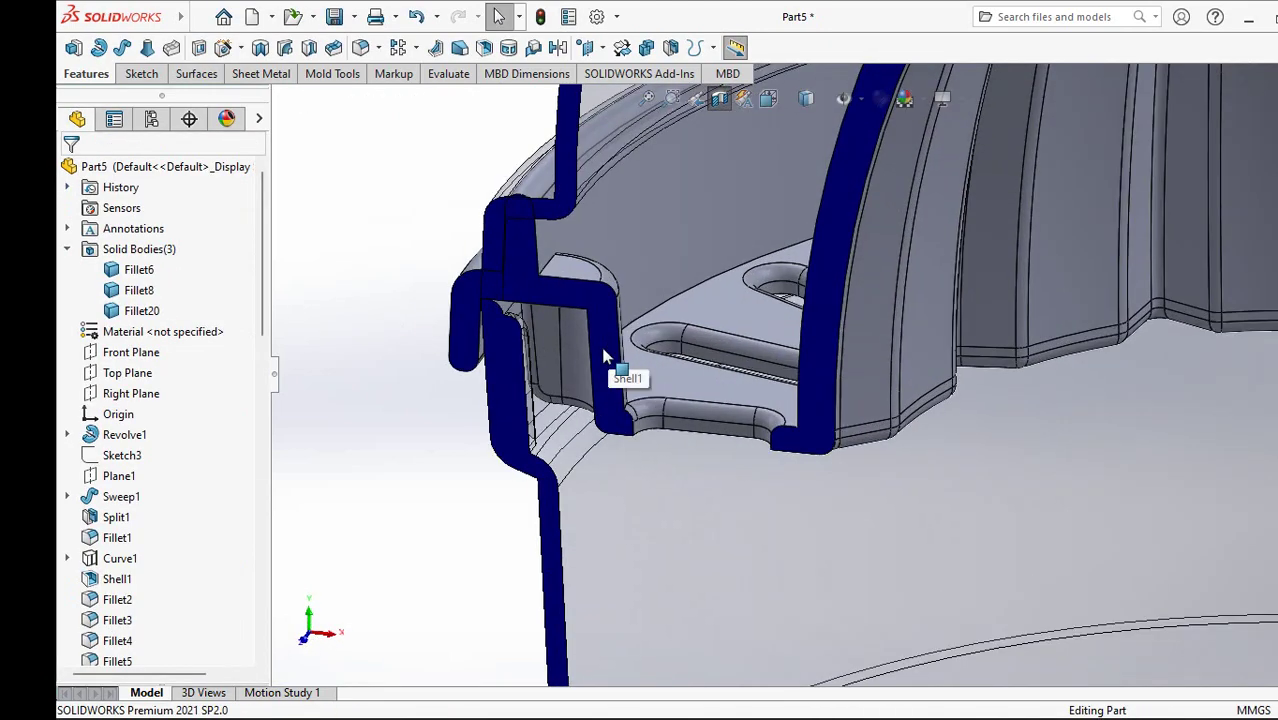
pyautogui.scroll(2, 605, 352)
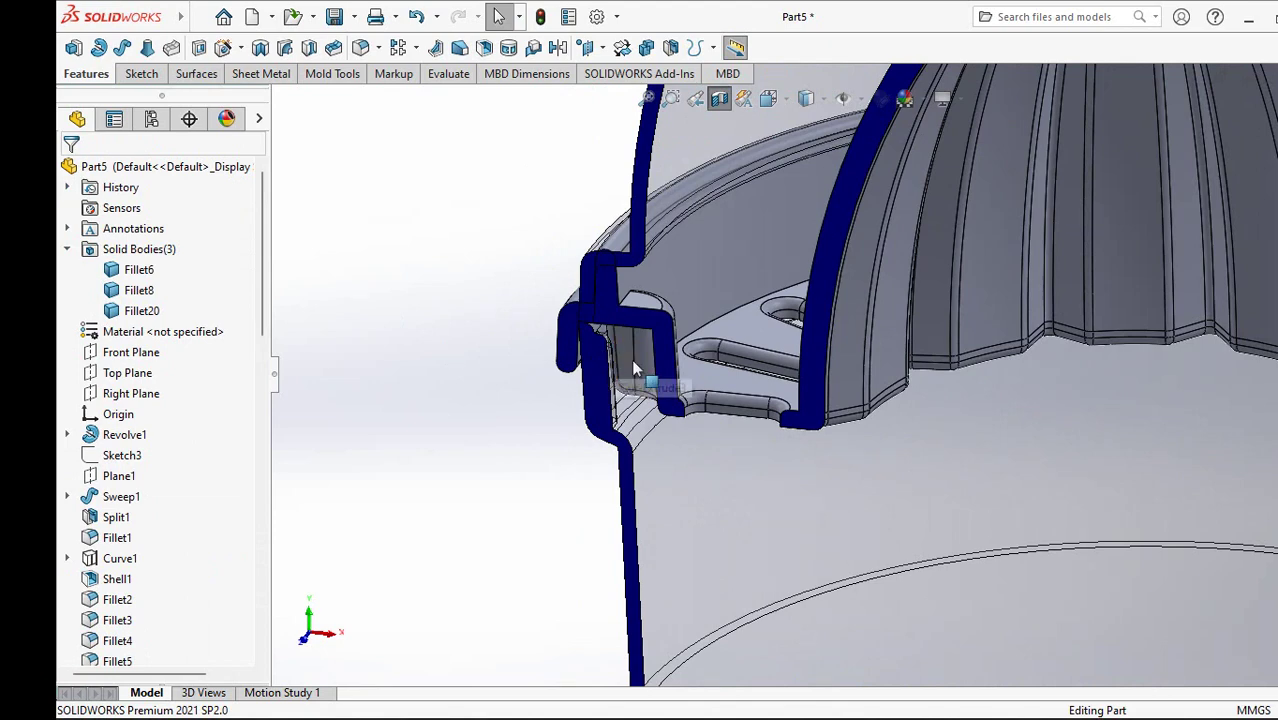
pyautogui.scroll(2, 631, 359)
pyautogui.scroll(-4, 685, 318)
pyautogui.scroll(-1, 685, 318)
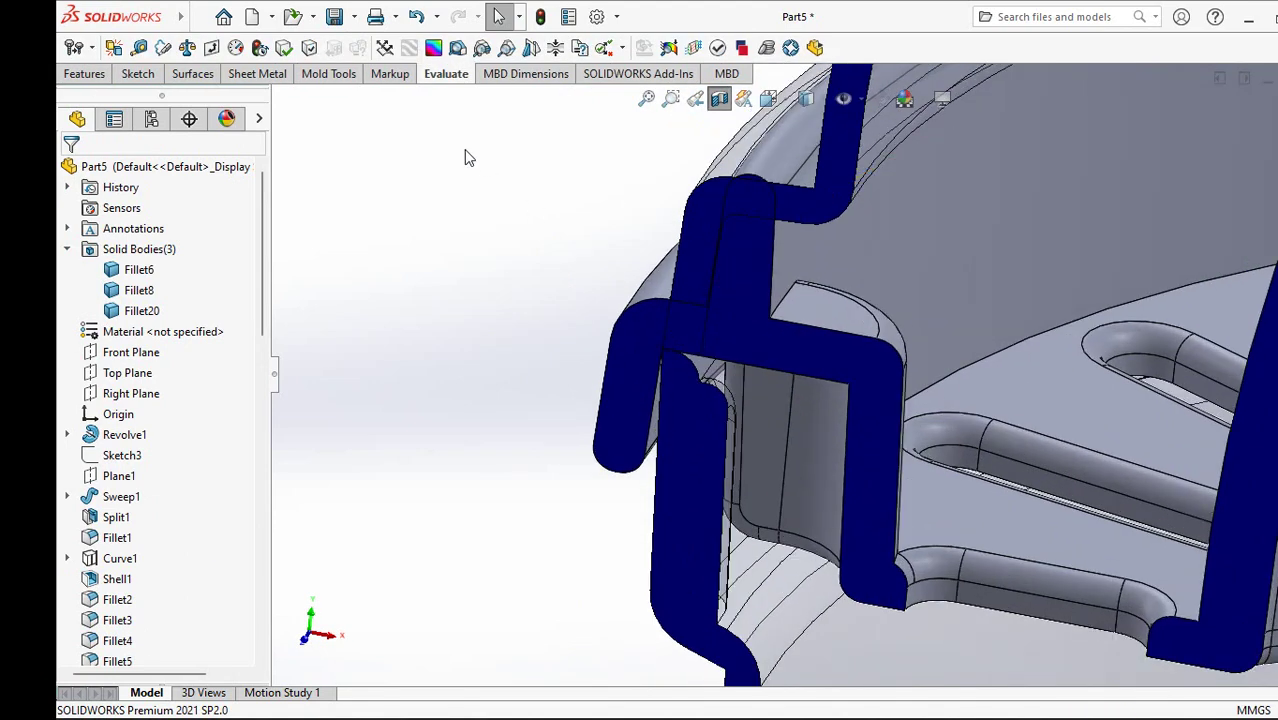
# Step: Measure the gap between the two parallel rim edges: 1.80 mm
pyautogui.click(139, 49)
pyautogui.click(700, 313)
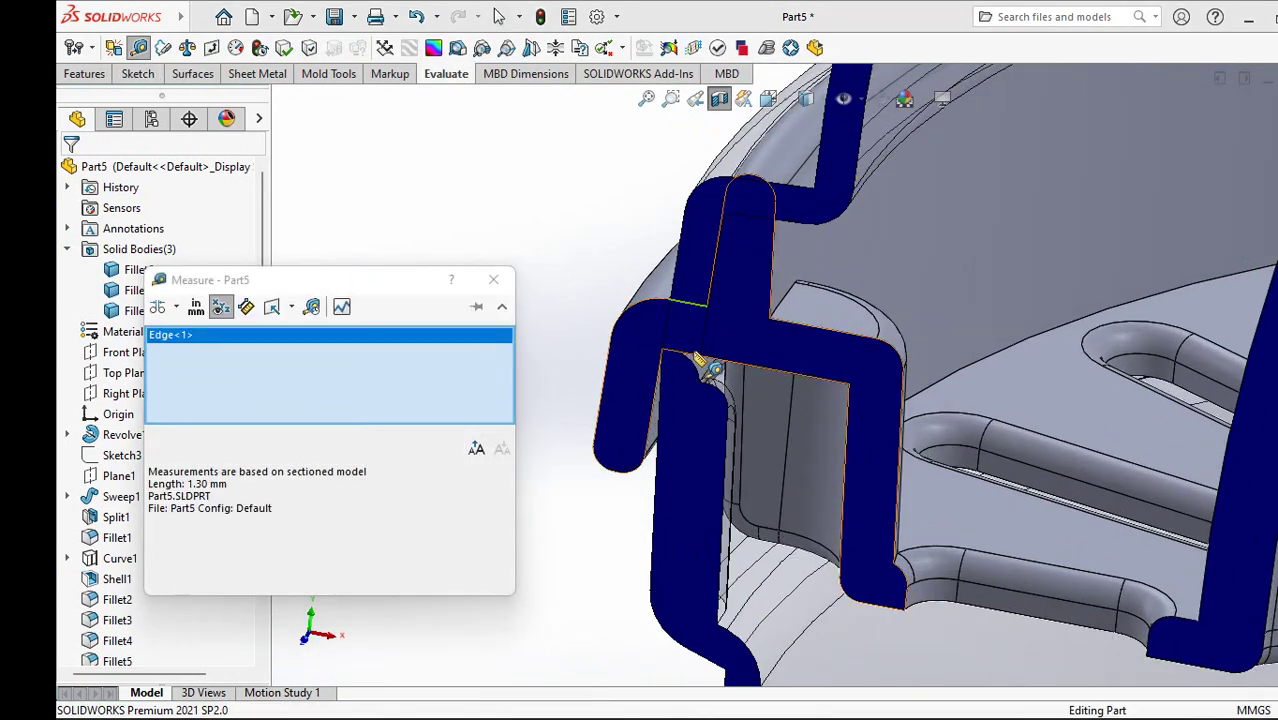
pyautogui.click(703, 362)
pyautogui.moveTo(382, 282); pyautogui.dragTo(413, 404)
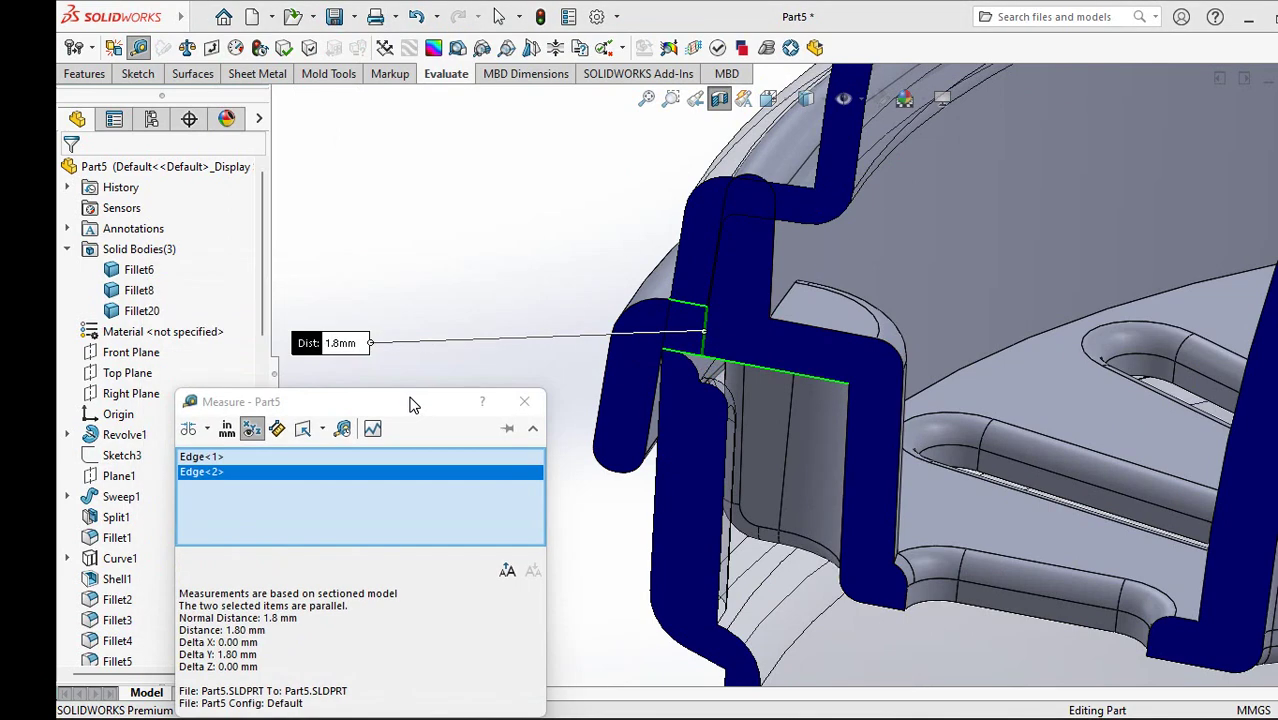
pyautogui.click(527, 405)
pyautogui.moveTo(499, 374); pyautogui.dragTo(502, 357, button='middle')
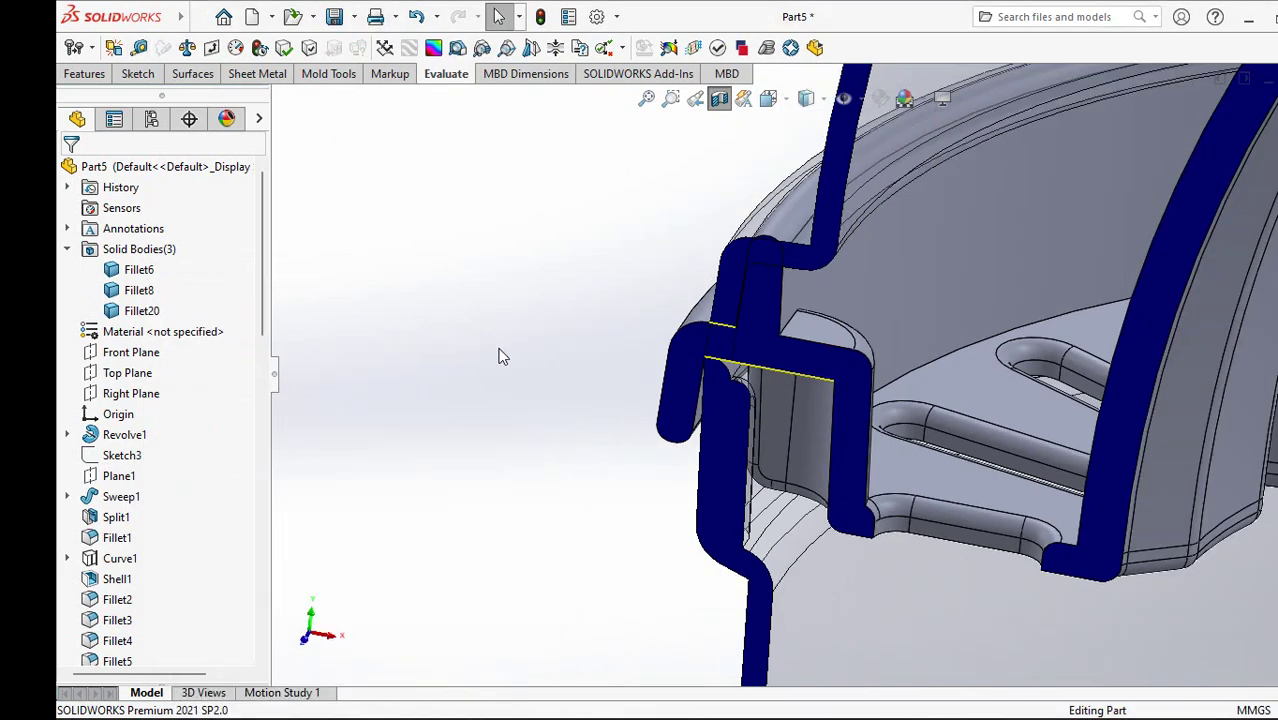
pyautogui.click(80, 76)
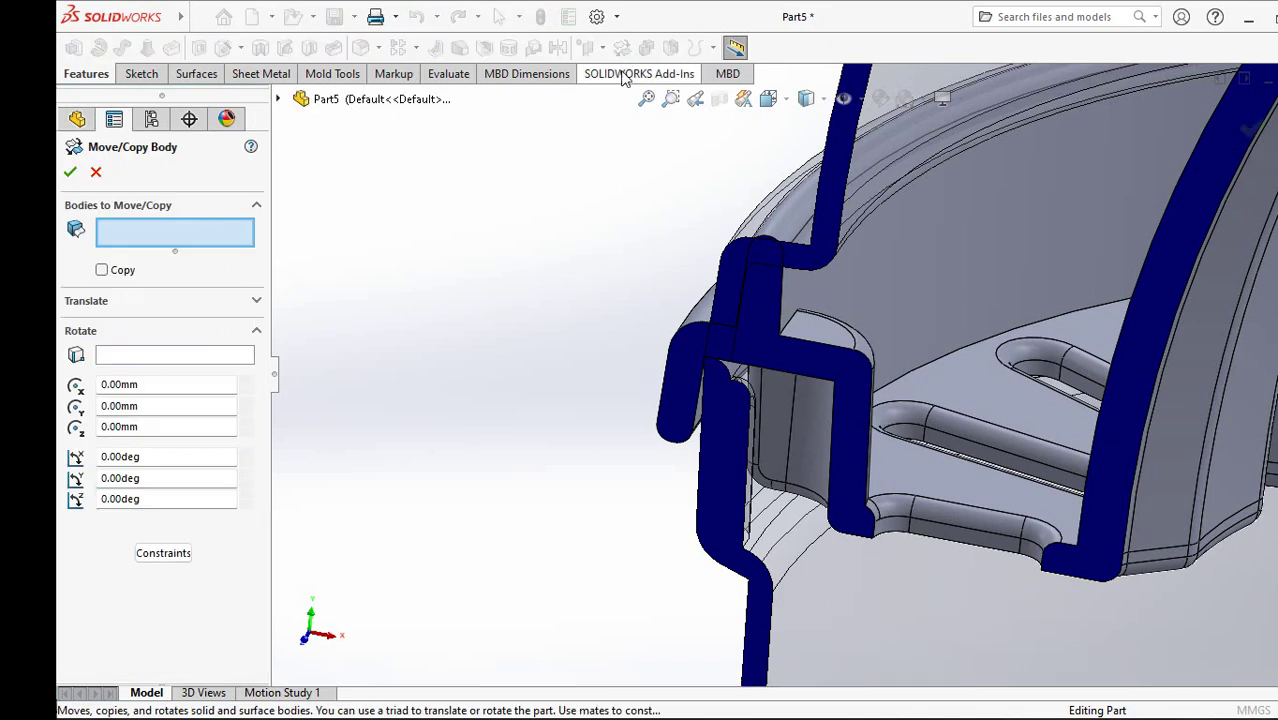
# Step: Move the lid body Fillet8 1.80 mm along Y to close the rim gap
pyautogui.click(856, 192)
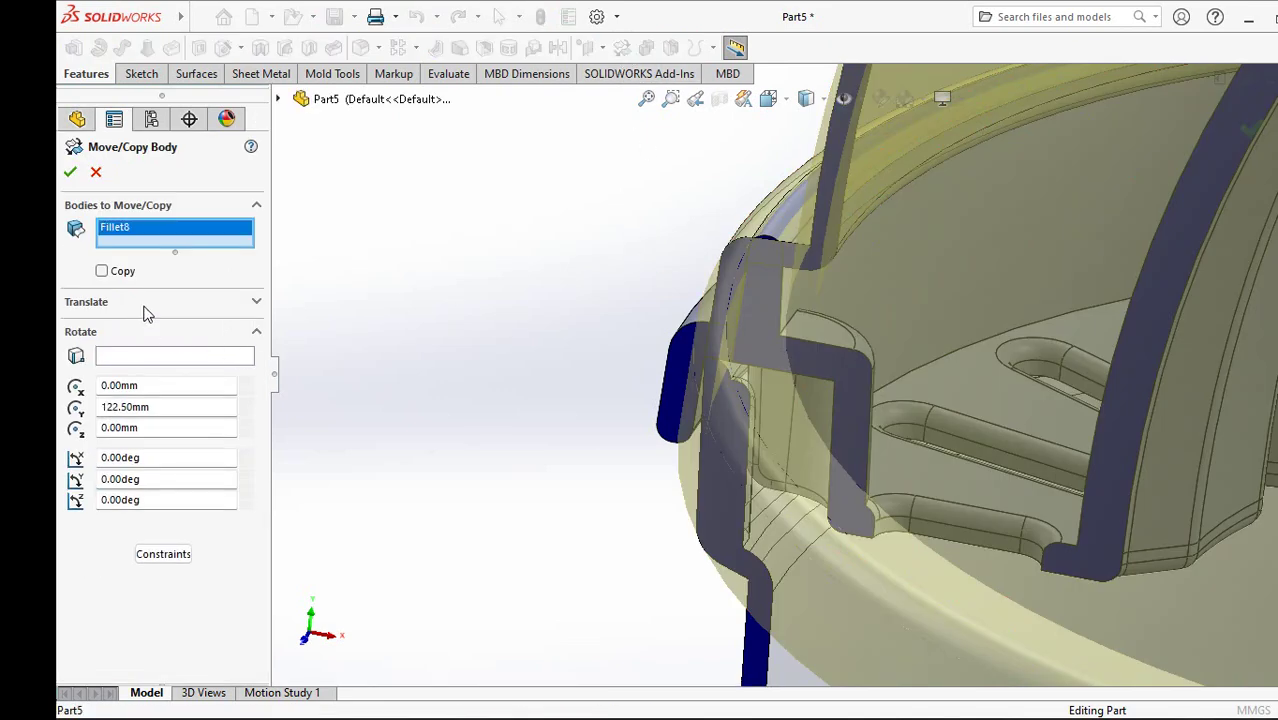
pyautogui.click(146, 303)
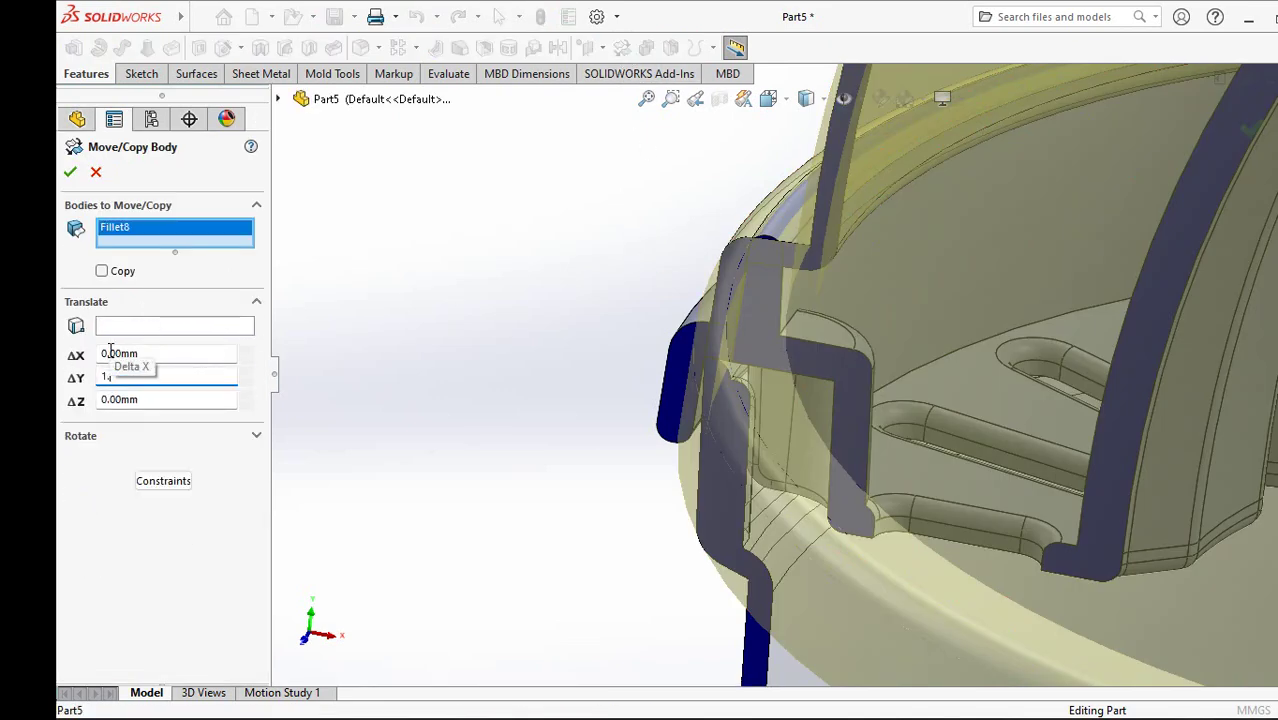
pyautogui.press('Tab')
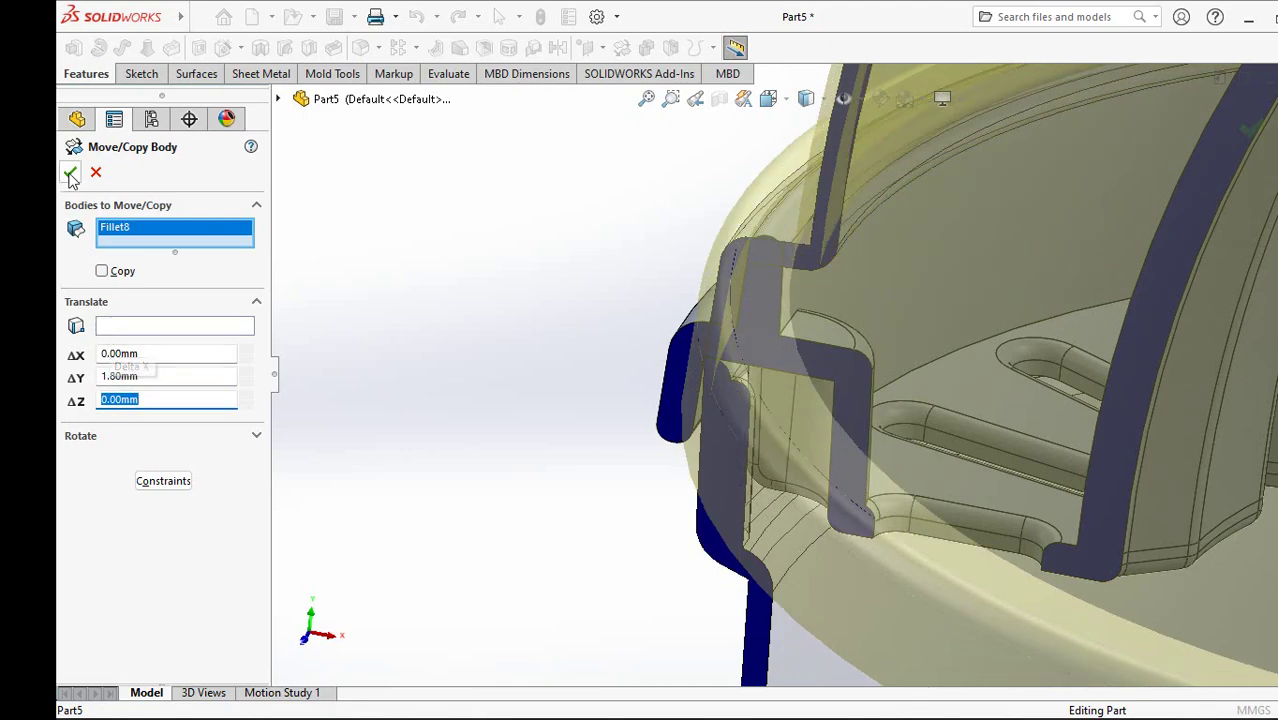
pyautogui.click(71, 175)
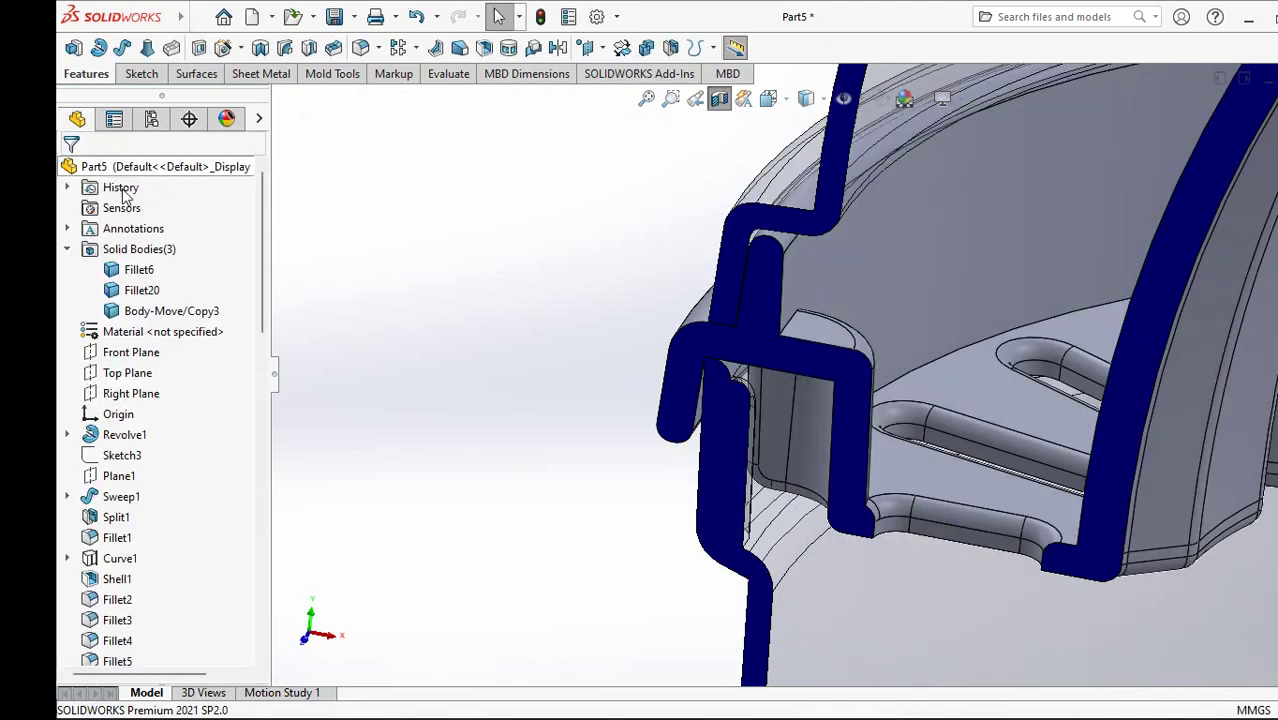
pyautogui.moveTo(503, 347); pyautogui.dragTo(515, 281, button='middle')
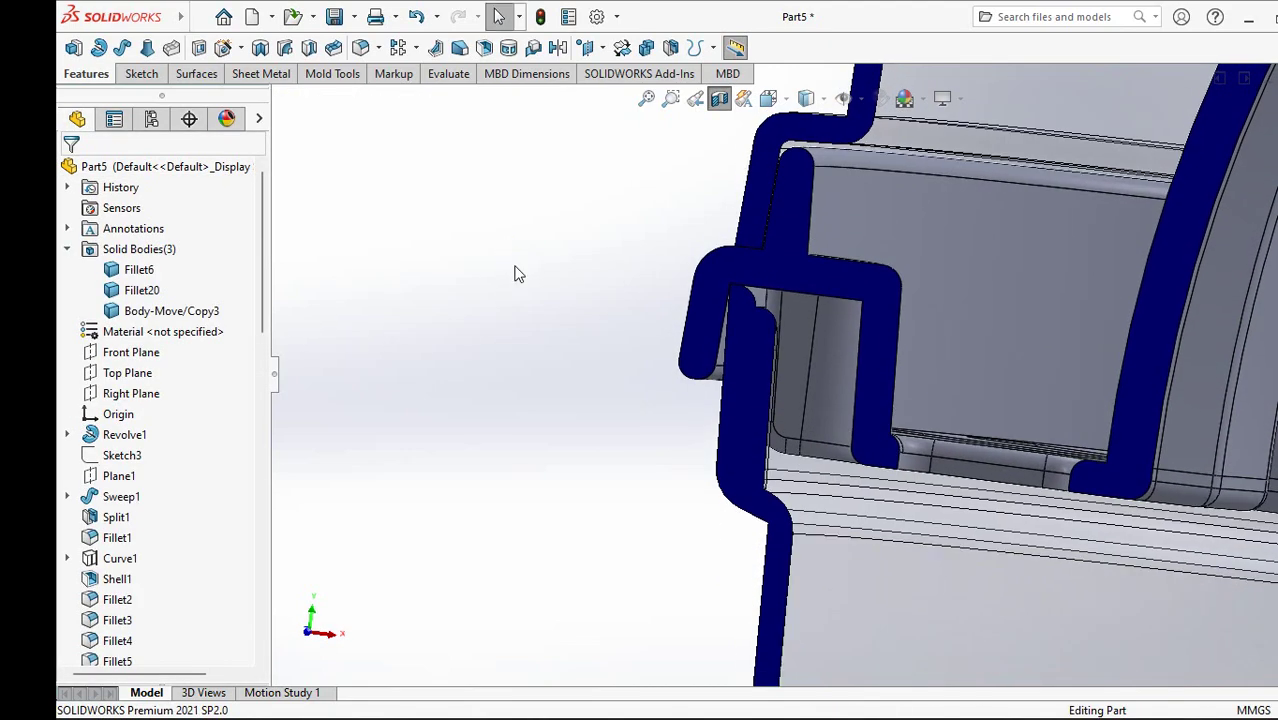
# Step: Turn off the section view and show the juicer in isometric orientation
pyautogui.scroll(5, 593, 311)
pyautogui.moveTo(593, 311); pyautogui.dragTo(662, 326, button='middle')
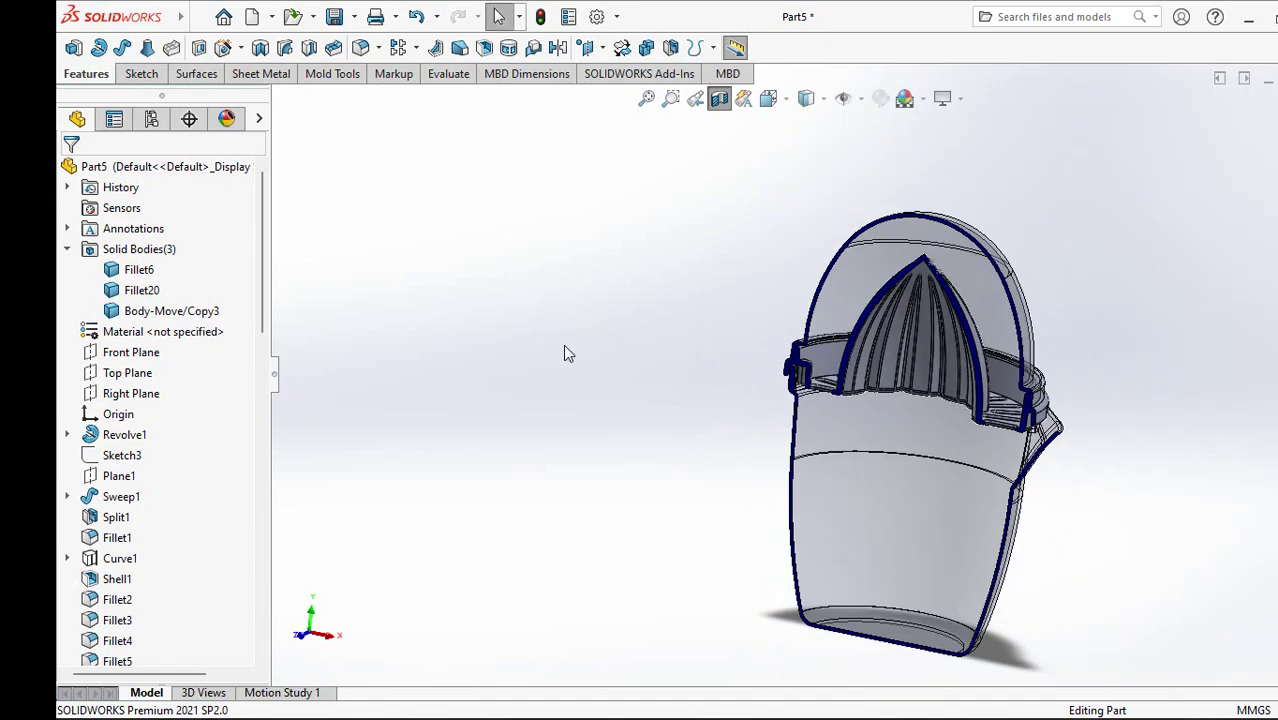
pyautogui.click(719, 98)
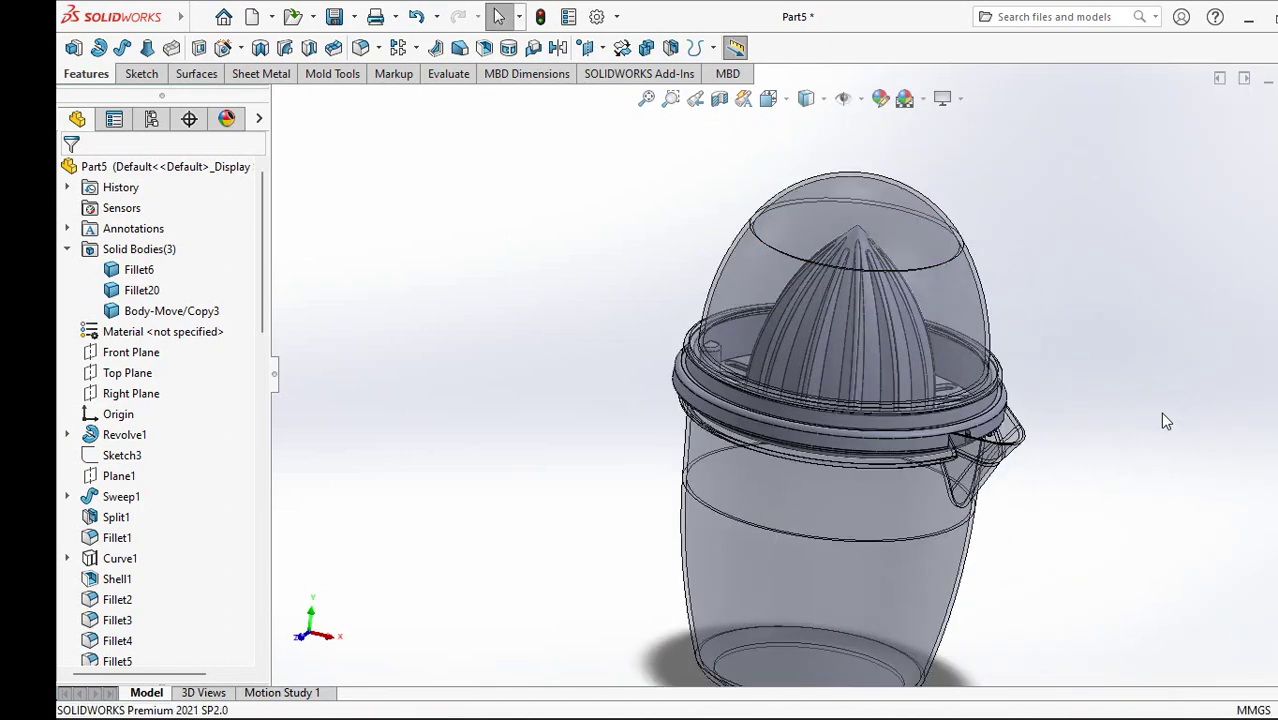
pyautogui.hotkey('ctrl', '7')
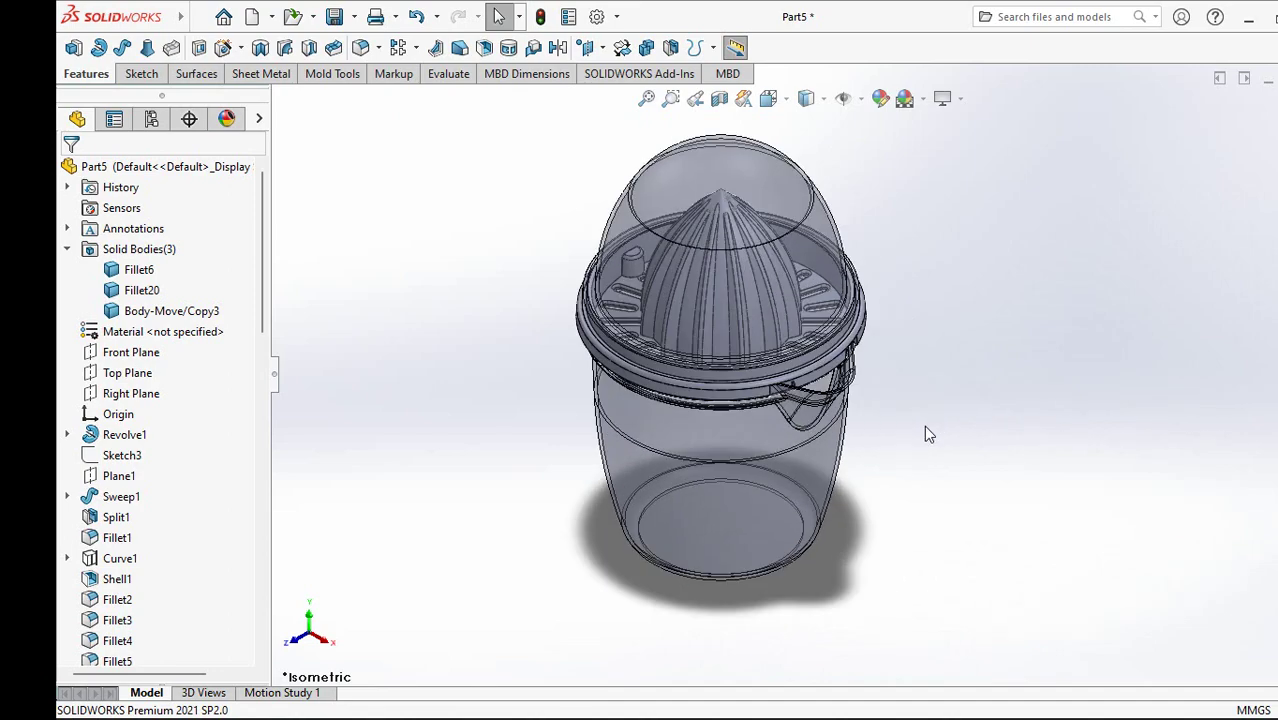